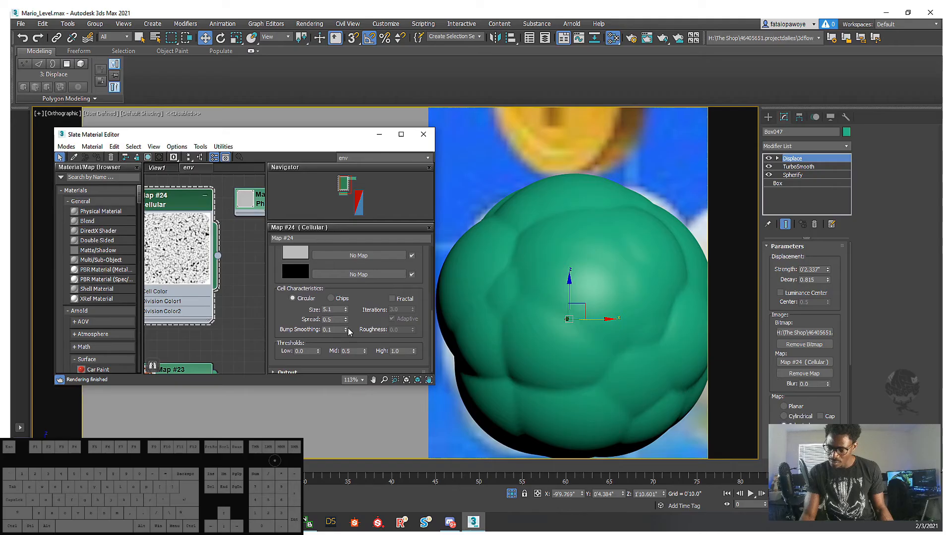
- Set the Cellular map's Spread to 0.47 and Bump Smoothing to 0.75
left_click_drag(346, 322, 372, 319)
scroll(586, 322, "down", 6)
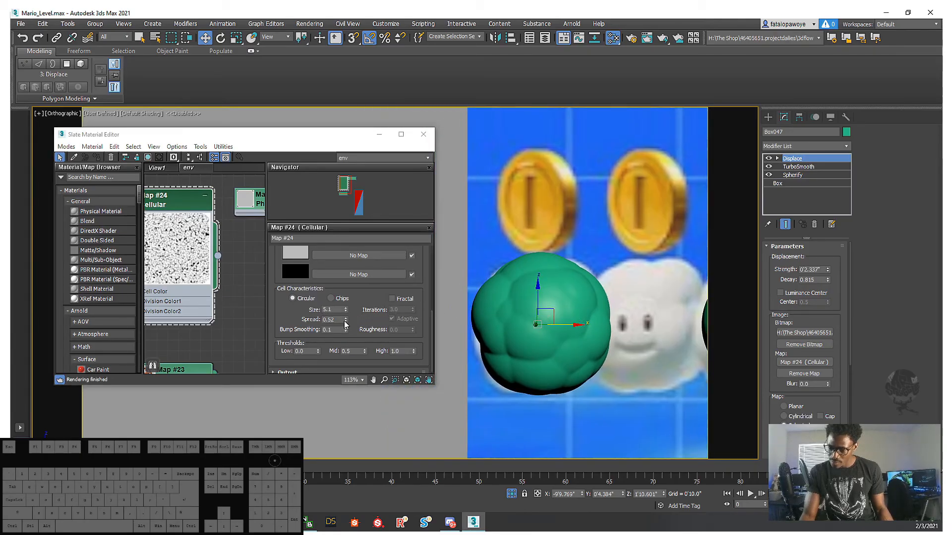
left_click_drag(346, 321, 346, 322)
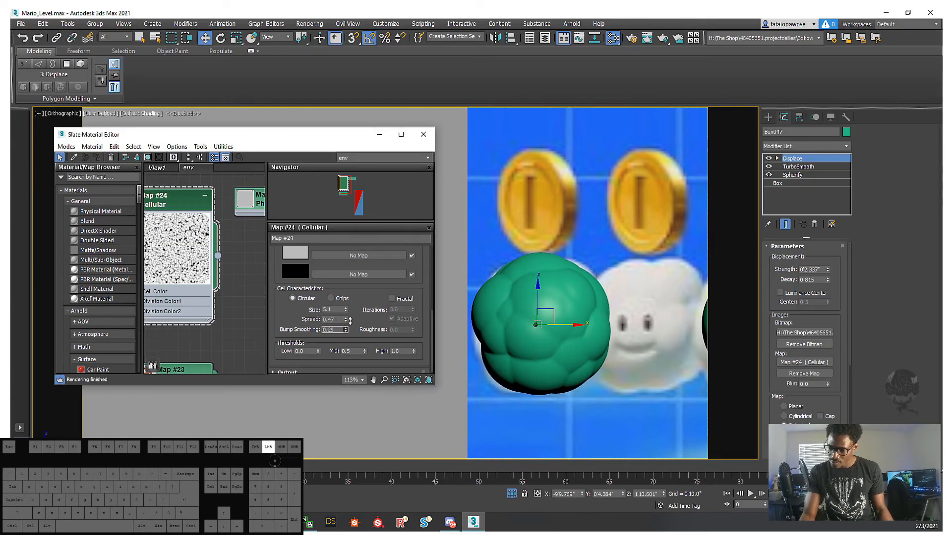
mouse_move(349, 297)
left_mouse_down()
mouse_move(357, 342)
mouse_move(357, 313)
left_mouse_up()
- Try raising the Cellular map's Mid threshold to 0.94 and varying its High threshold
left_click_drag(318, 348, 366, 327)
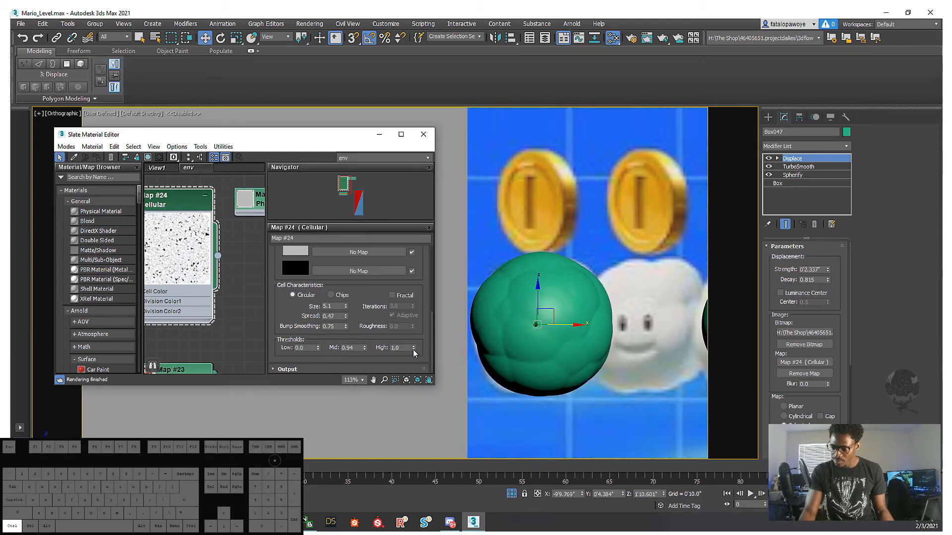
left_click_drag(414, 348, 416, 347)
left_click_drag(411, 282, 416, 348)
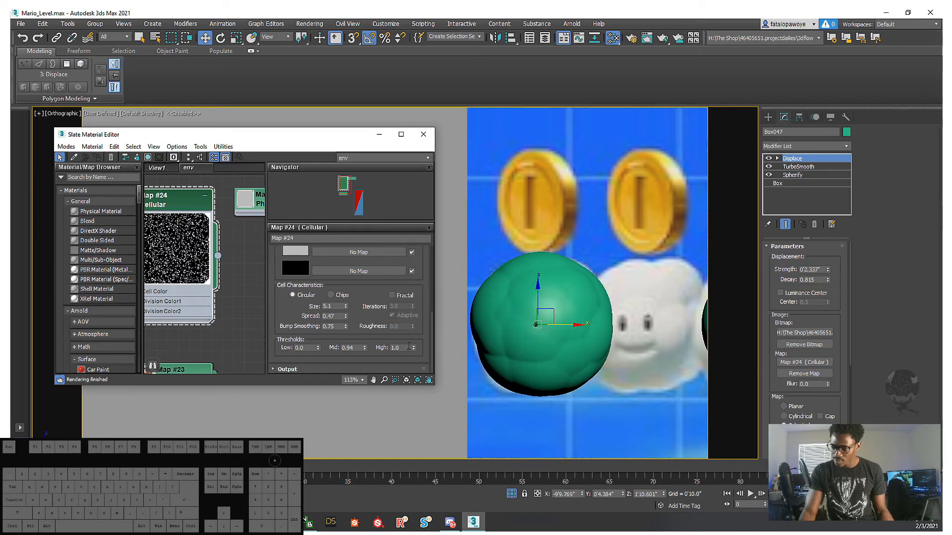
scroll(604, 332, "up", 5)
scroll(604, 332, "down", 5)
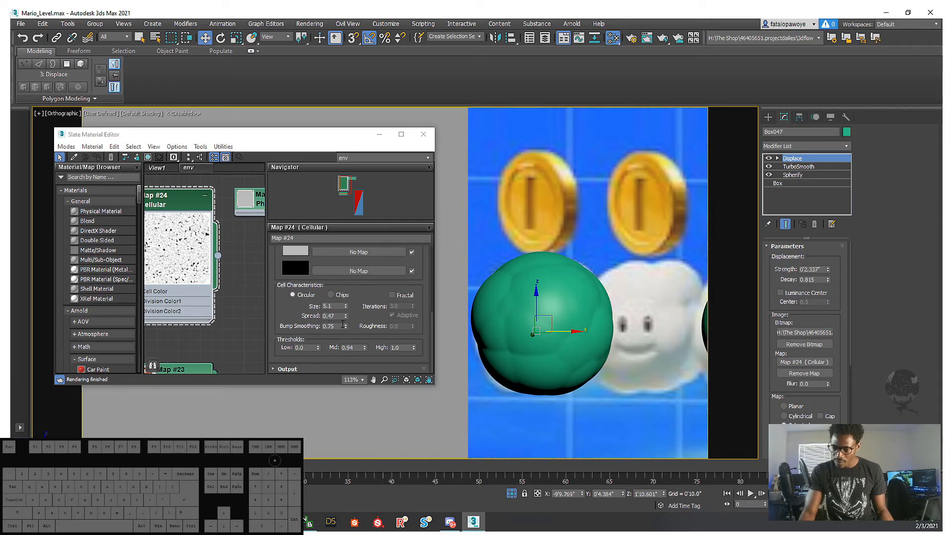
- Try resetting the Cellular map's Bump Smoothing to 0.0 and lowering Spread to 0.381 and Size to 4.9
right_click(345, 326)
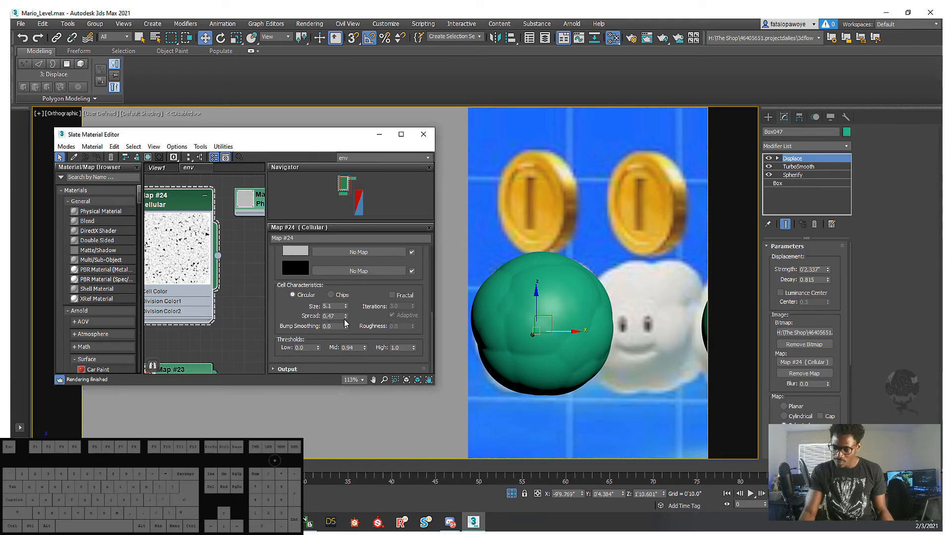
right_click(345, 318)
mouse_move(345, 318)
left_mouse_down()
mouse_move(354, 291)
mouse_move(349, 309)
left_mouse_up()
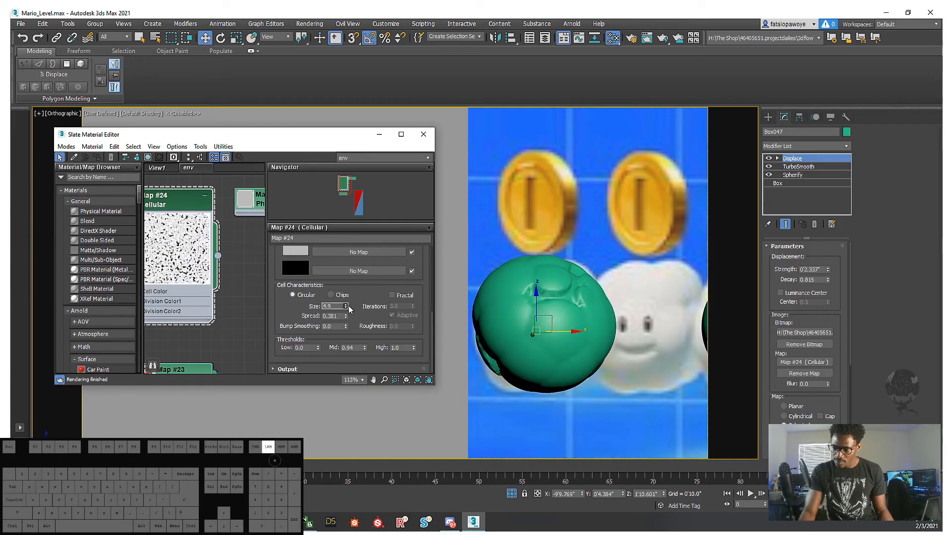
- Undo the latest Size, Spread, Bump Smoothing and Mid threshold changes on the Cellular map
key("ctrl+z")
key("ctrl+z")
key("ctrl+z")
key("ctrl+z")
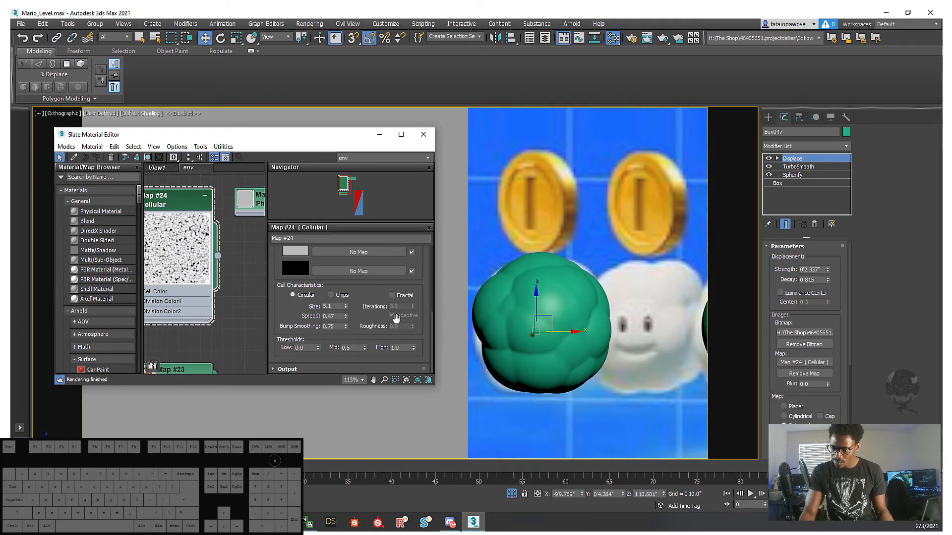
- Set the Displace modifier's map Blur to 1.05
left_click_drag(377, 304, 380, 301)
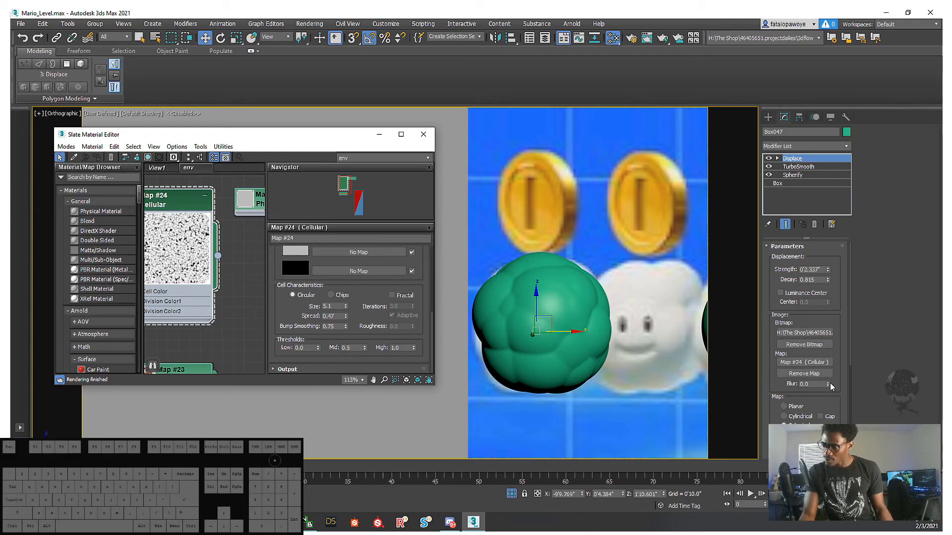
left_click_drag(827, 383, 827, 333)
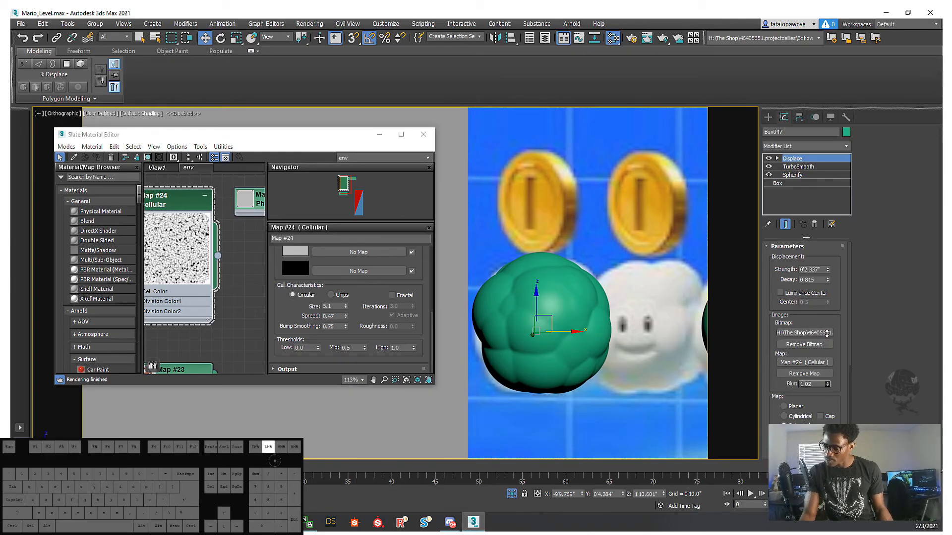
scroll(532, 329, "up", 5)
middle_click_drag(531, 329, 569, 308, "alt")
scroll(594, 340, "down", 3, "alt")
scroll(554, 315, "down", 4, "alt")
scroll(555, 318, "up", 1, "alt")
scroll(334, 308, "up", 1)
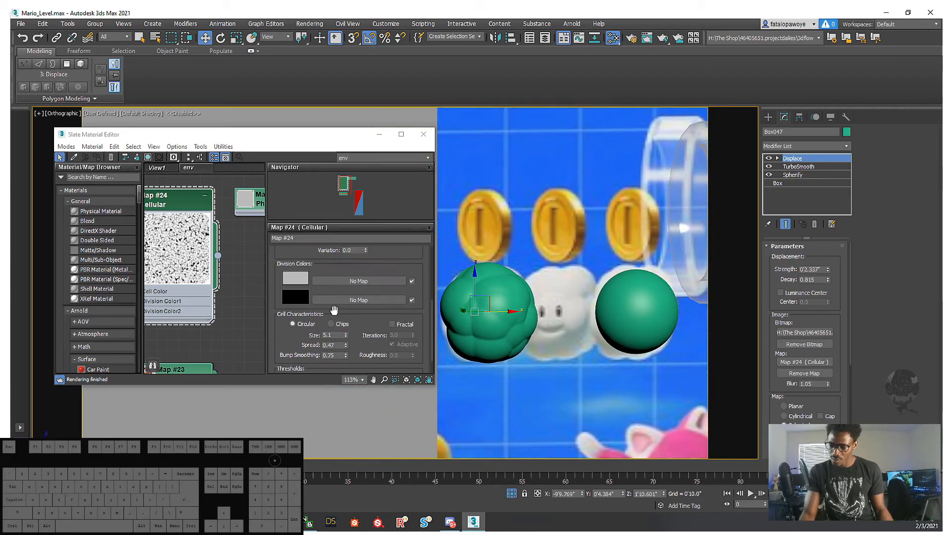
- Set the cell Size of the Cellular map to 5.6
scroll(334, 311, "down", 1)
left_click_drag(346, 308, 351, 303)
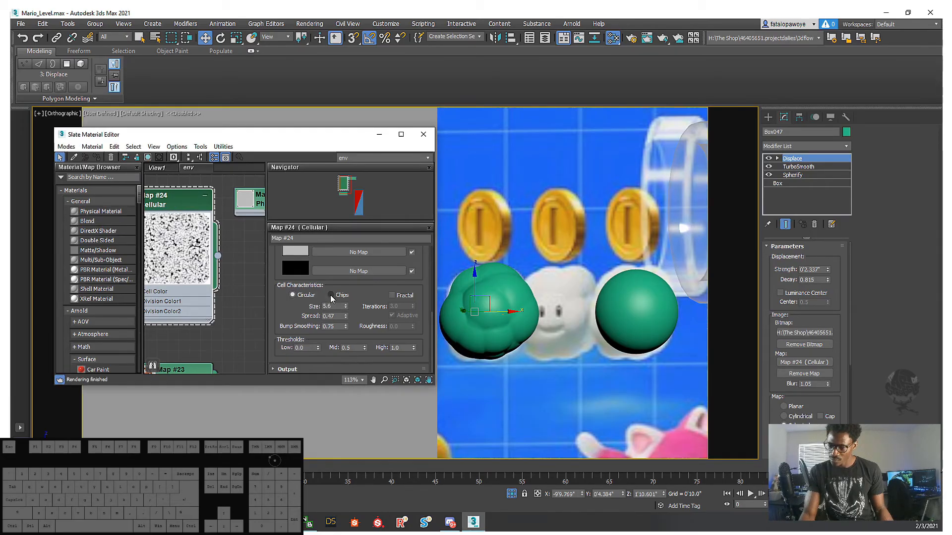
left_click_drag(364, 303, 380, 257)
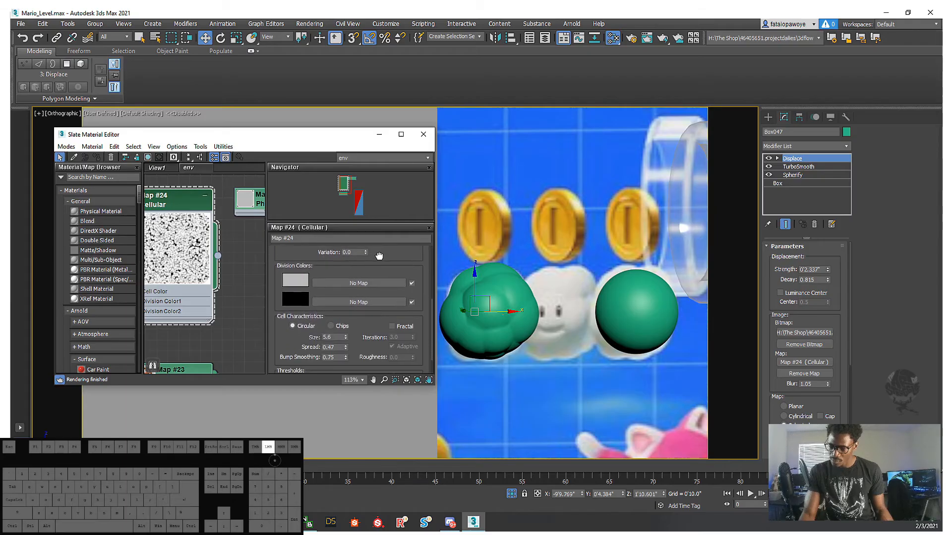
- Try the Chips cell type on the Cellular map, then switch back to Circular
left_click_drag(367, 322, 366, 303)
left_click(341, 307)
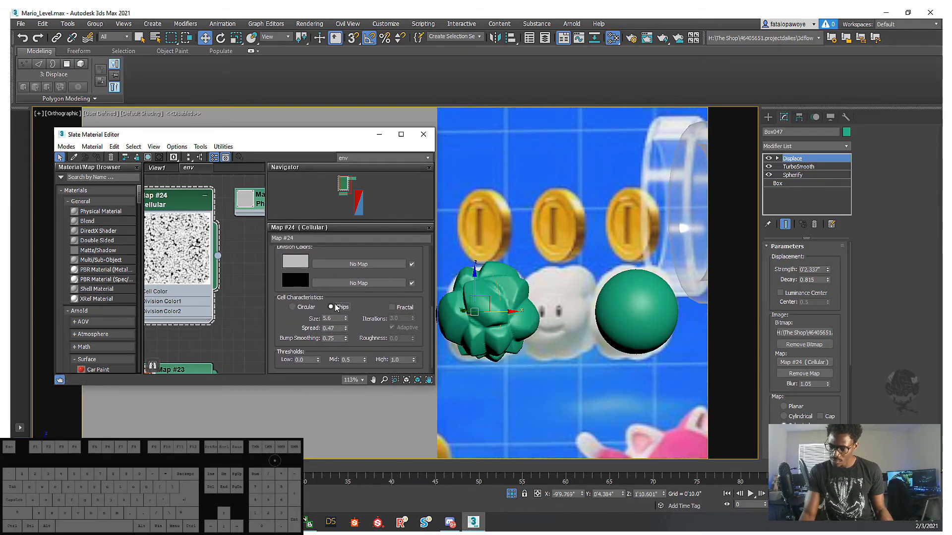
left_click(299, 308)
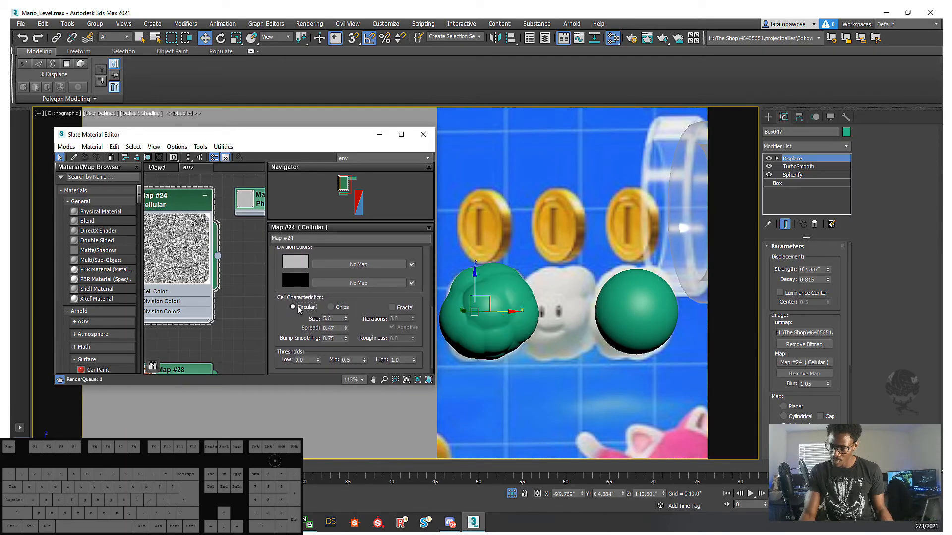
- Set the Cellular map's Bump Smoothing to 0.94 and check the displaced sphere's surface up close
left_click_drag(356, 314, 355, 302)
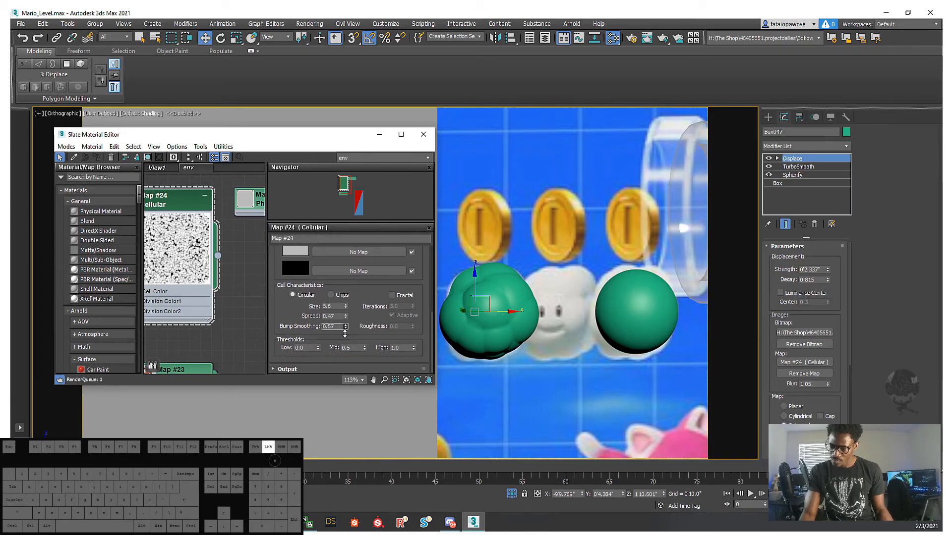
left_click_drag(349, 316, 349, 313)
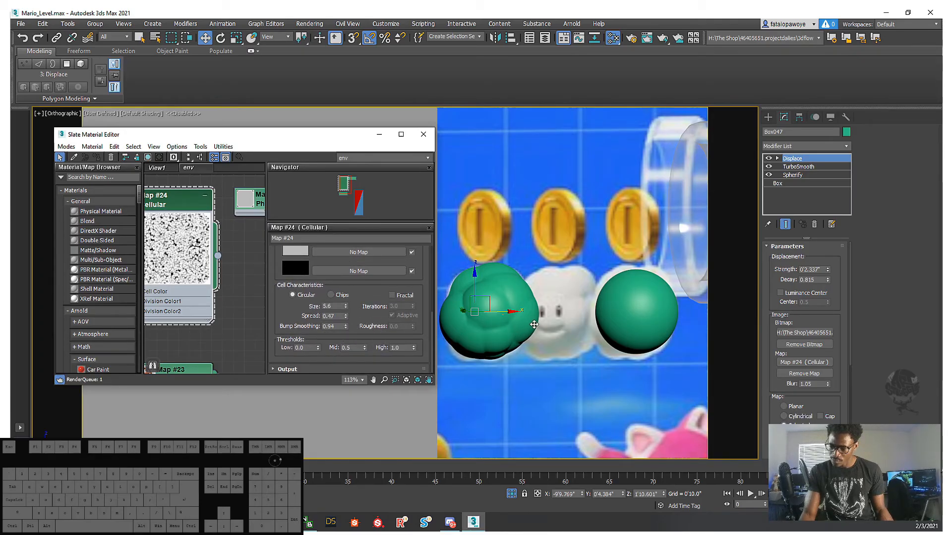
scroll(514, 322, "up", 6)
middle_click_drag(581, 325, 611, 335, "alt")
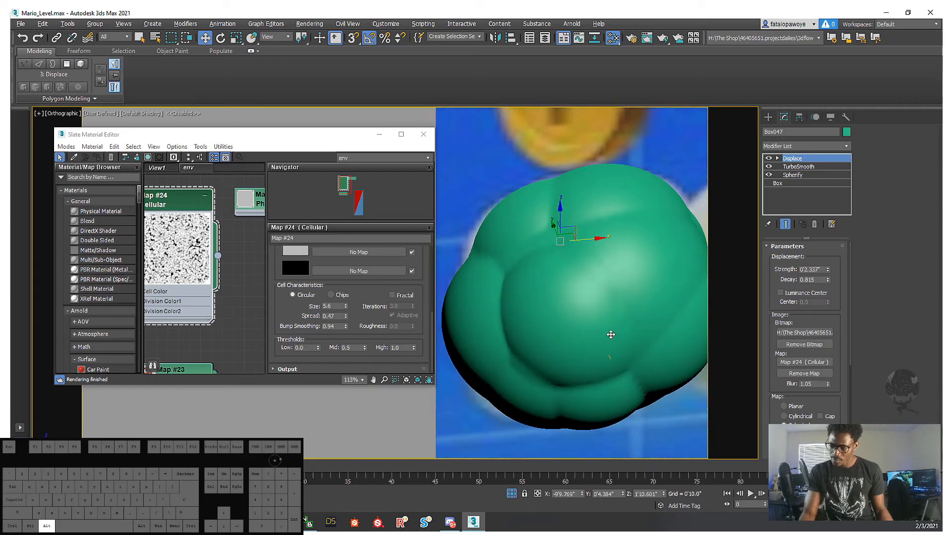
middle_click_drag(502, 279, 471, 281, "alt")
scroll(471, 282, "down", 4)
middle_click_drag(535, 285, 485, 250, "alt")
scroll(515, 258, "up", 6)
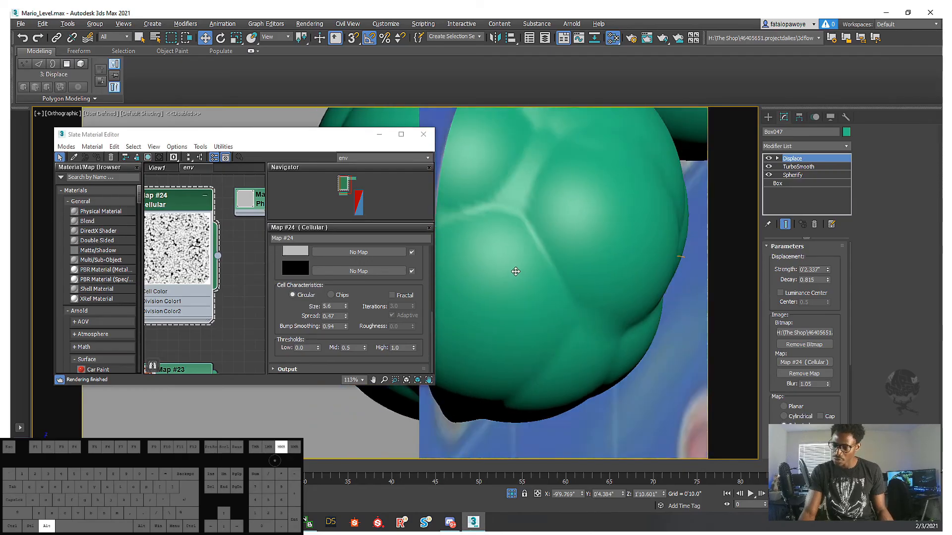
- Raise the Cellular map's Spread to 0.85 to soften the creases on the displaced sphere
middle_click_drag(275, 253, 288, 252)
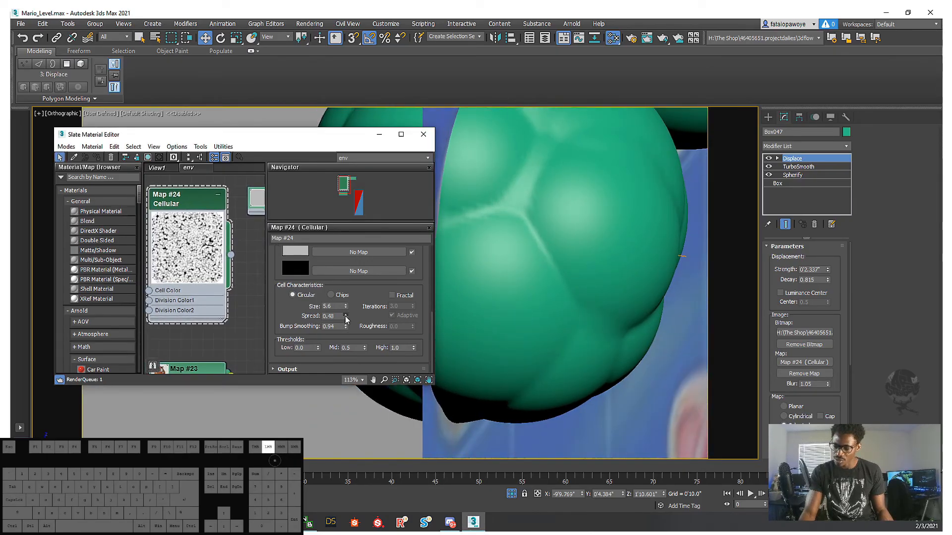
left_click_drag(345, 316, 350, 299)
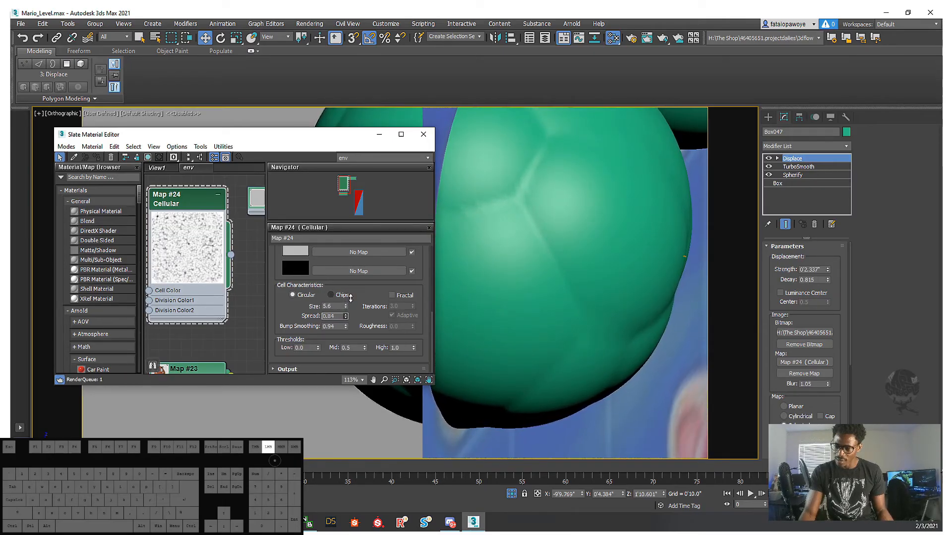
mouse_move(536, 327)
middle_mouse_down("alt")
mouse_move(538, 303)
mouse_move(545, 325)
middle_mouse_up("alt")
scroll(531, 323, "down", 3)
- Add a new Physical Material beside the existing material node and open its parameters
scroll(231, 261, "down", 6)
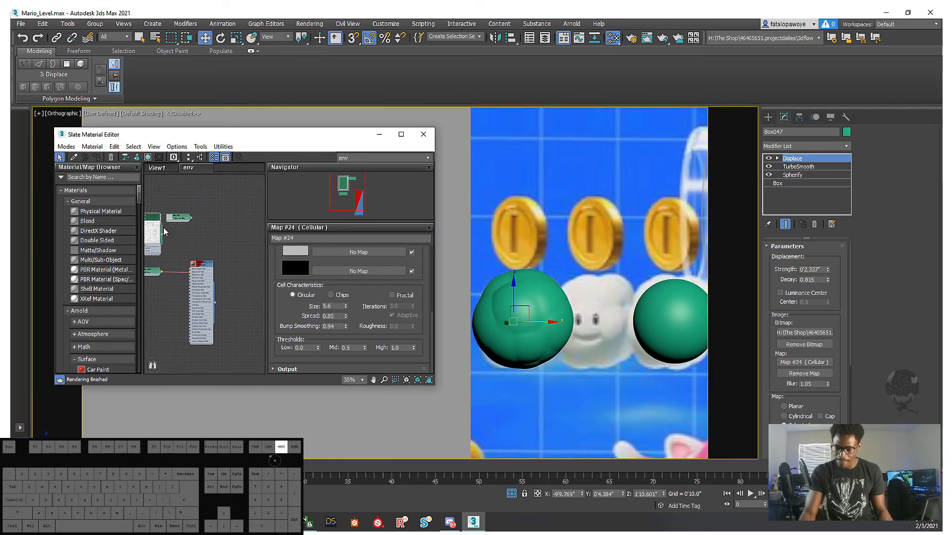
left_click_drag(218, 231, 239, 239)
double_click(249, 252)
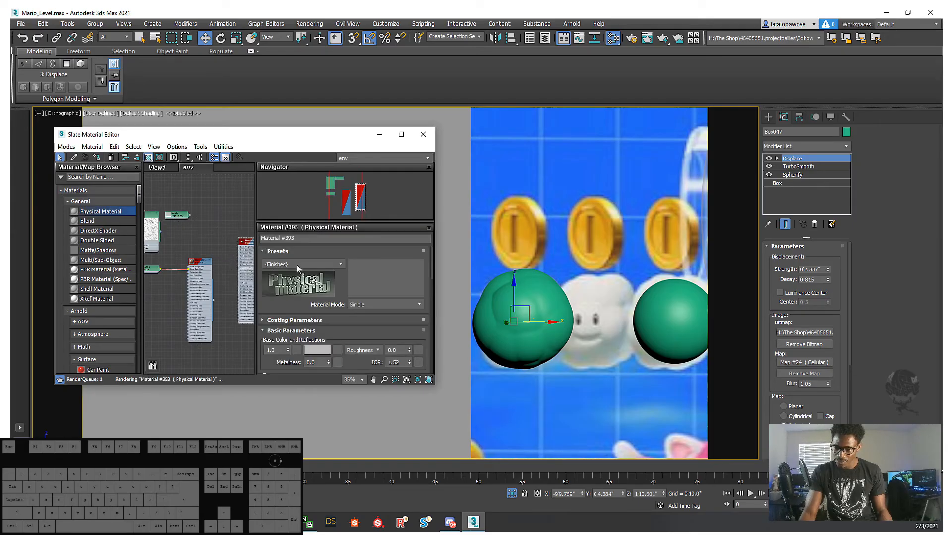
middle_click_drag(250, 258, 220, 258)
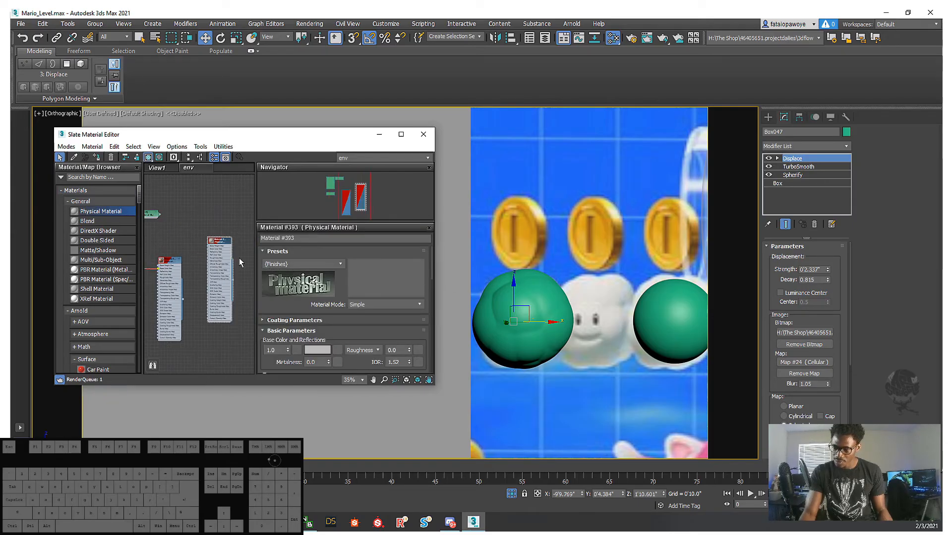
- Set the new Physical Material's base color to the off-white sampled from the smiling cloud in the reference image
left_click(314, 348)
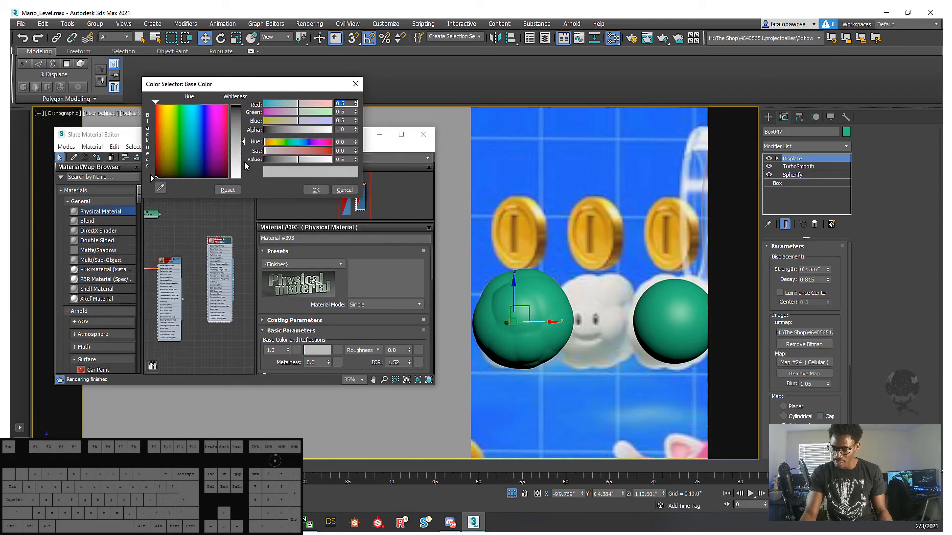
left_click(161, 188)
left_click(607, 290)
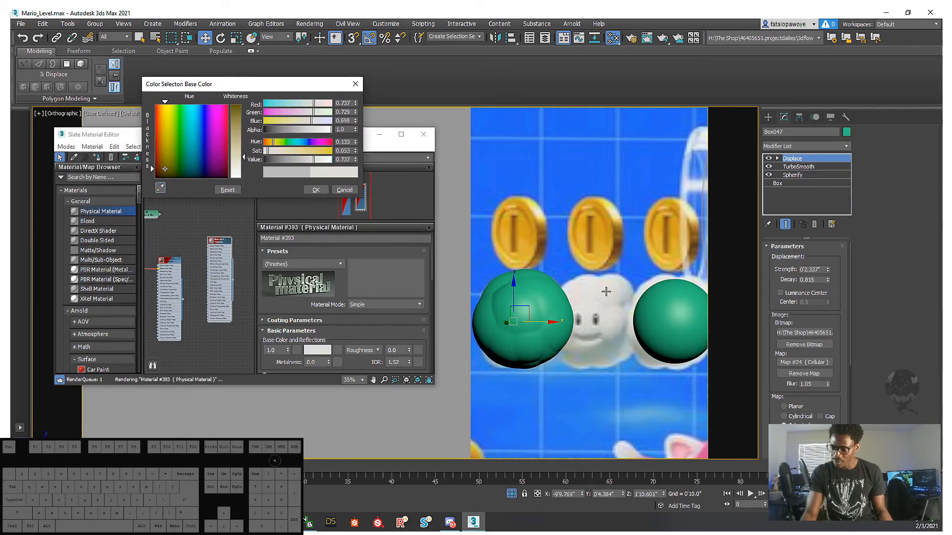
left_click(316, 190)
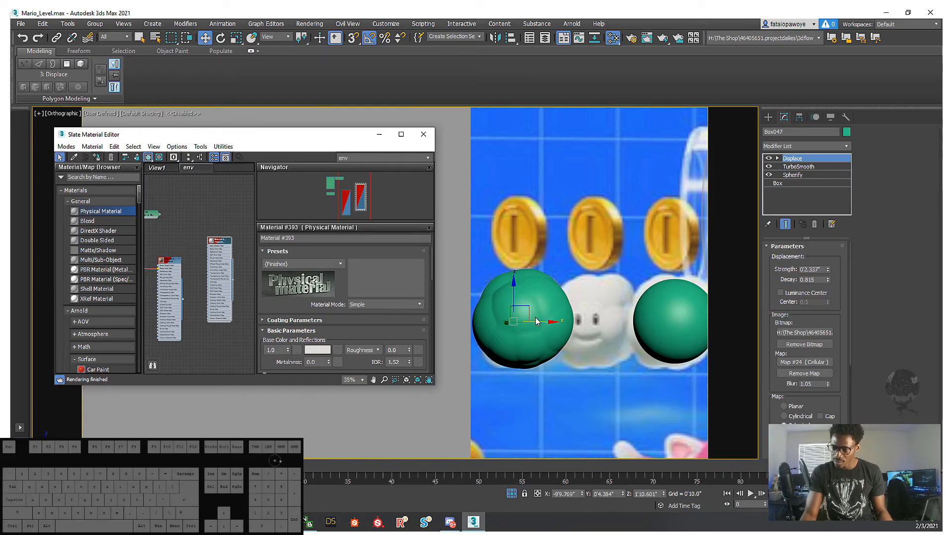
- Assign the off-white Physical Material to the selected displaced sphere and inspect it against the reference cloud
left_click(96, 157)
middle_click_drag(546, 334, 525, 347)
scroll(525, 347, "up", 5)
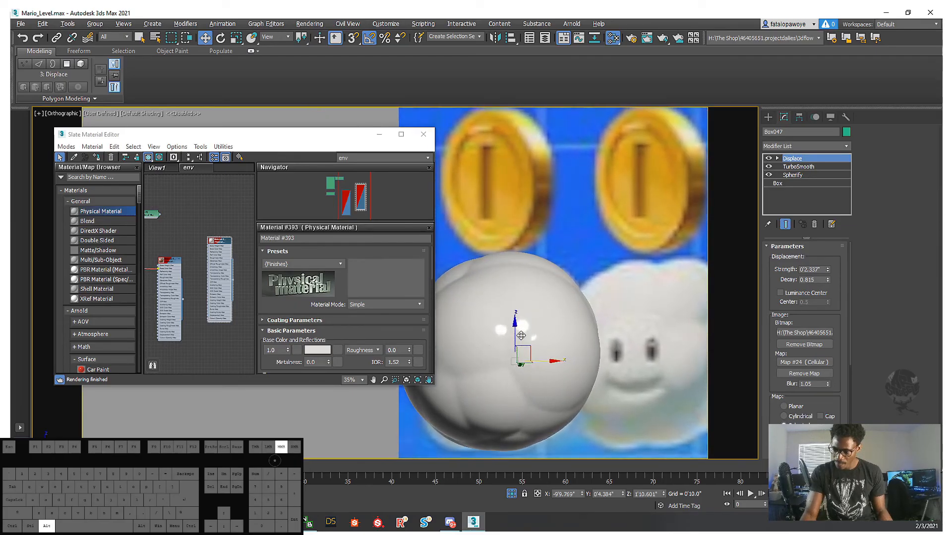
scroll(212, 254, "up", 4)
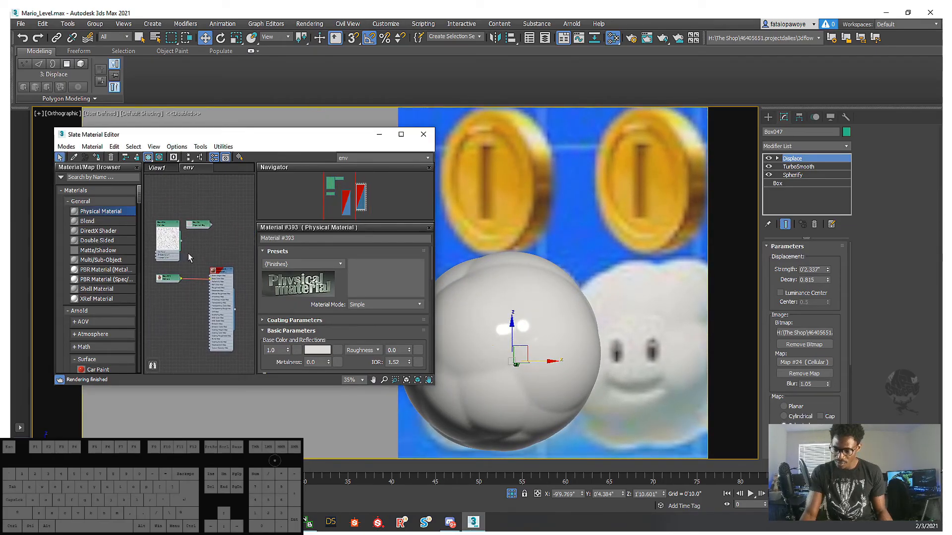
- Locate the Cellular Map #24 node in the material graph, open its parameters and examine its preview pattern
scroll(194, 272, "down", 4)
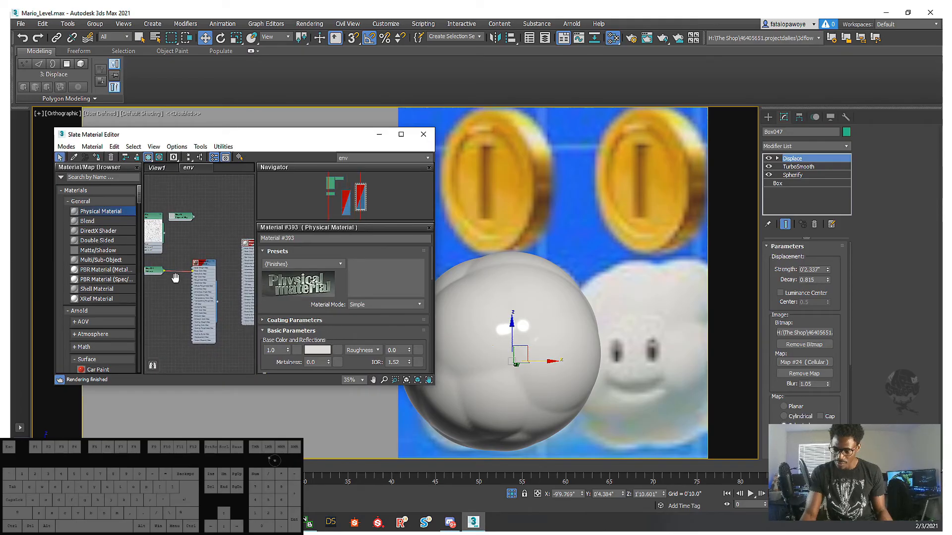
middle_click_drag(175, 277, 148, 261)
scroll(189, 286, "up", 2)
middle_click_drag(188, 286, 160, 286)
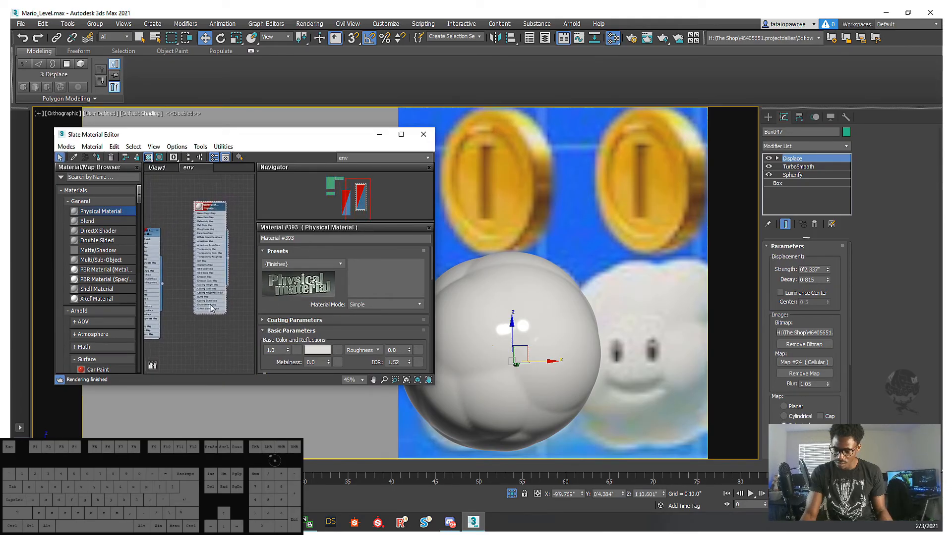
middle_click_drag(212, 309, 249, 328)
scroll(212, 309, "down", 2)
middle_click_drag(160, 255, 234, 283)
scroll(192, 258, "up", 4)
double_click(208, 262)
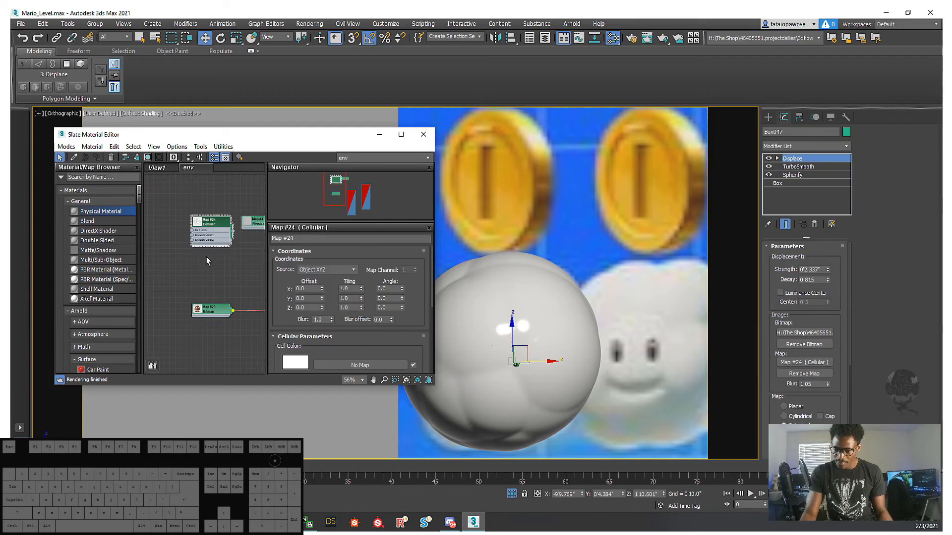
scroll(201, 231, "up", 5)
double_click(189, 218)
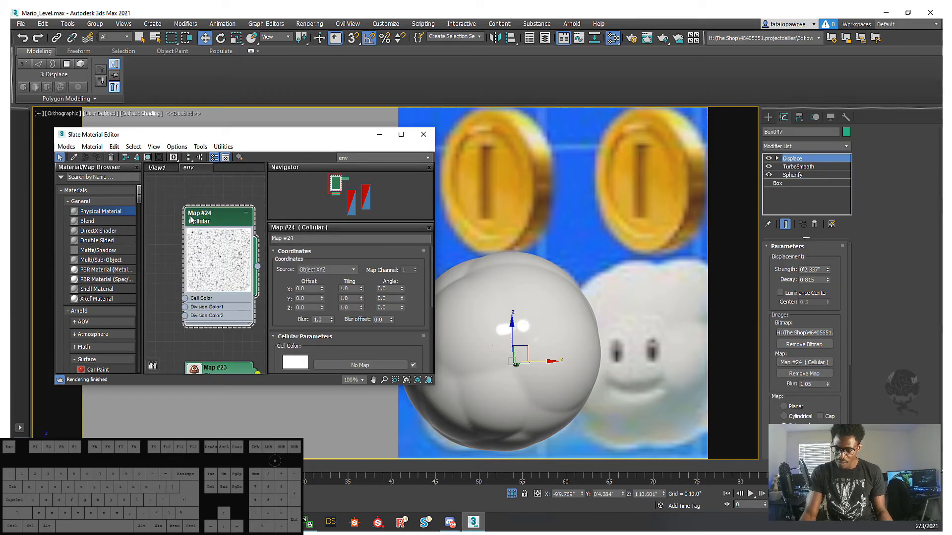
scroll(210, 262, "up", 5)
middle_click_drag(225, 261, 209, 263)
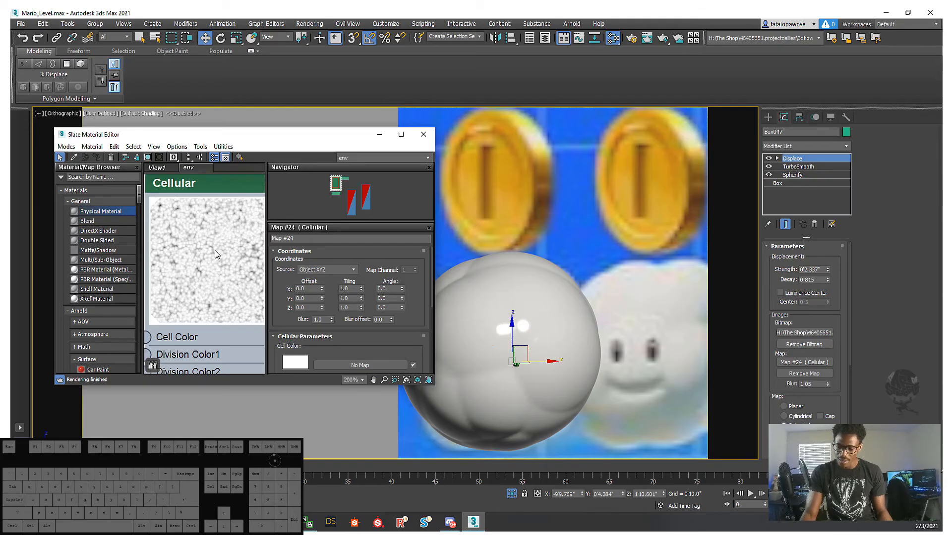
scroll(215, 255, "down", 3)
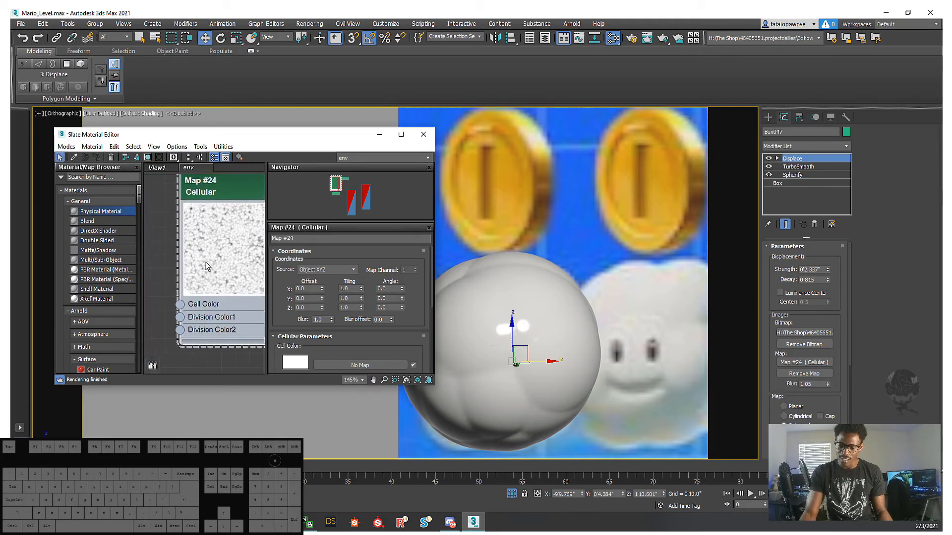
- Examine the Cellular map node's preview pattern up close in the material graph
scroll(206, 266, "up", 2)
middle_click_drag(218, 249, 208, 269)
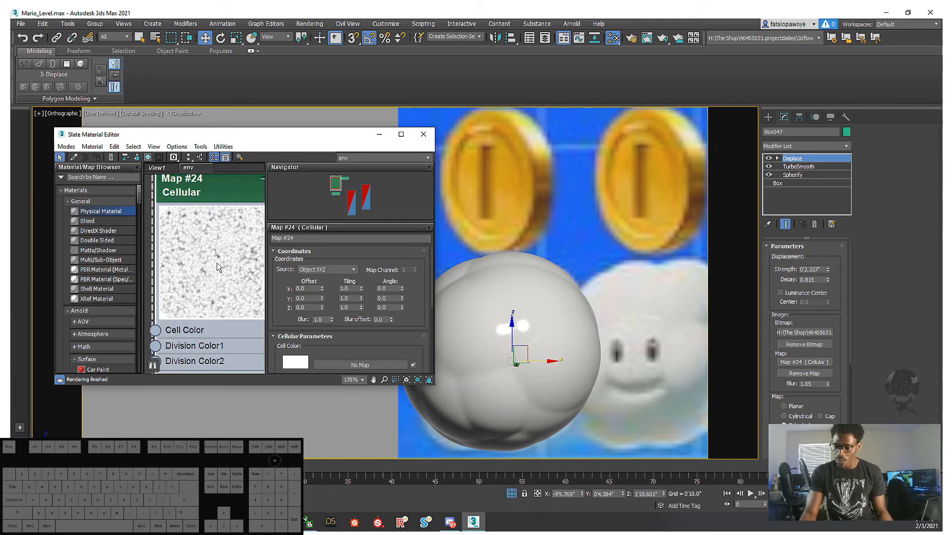
scroll(216, 263, "up", 1)
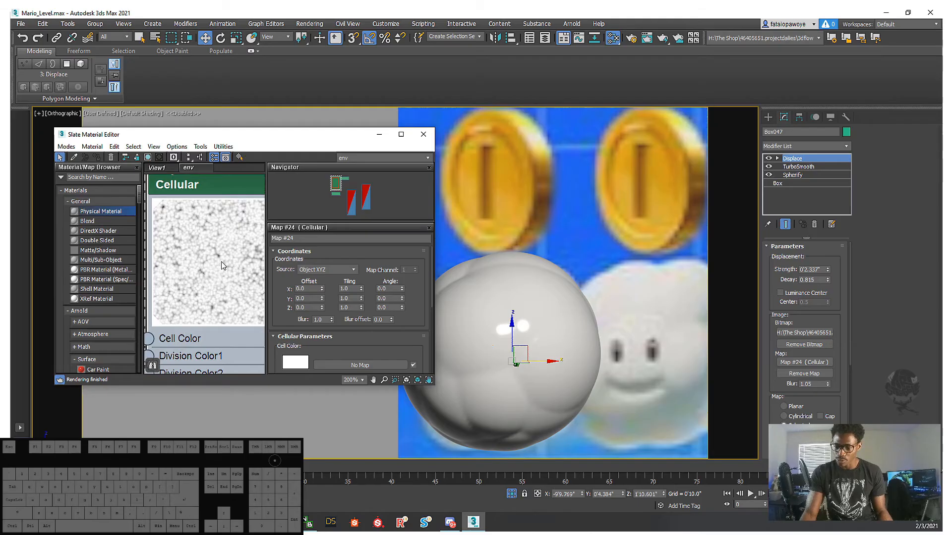
middle_click_drag(218, 275, 188, 273)
scroll(238, 274, "down", 1)
middle_click_drag(255, 272, 231, 301)
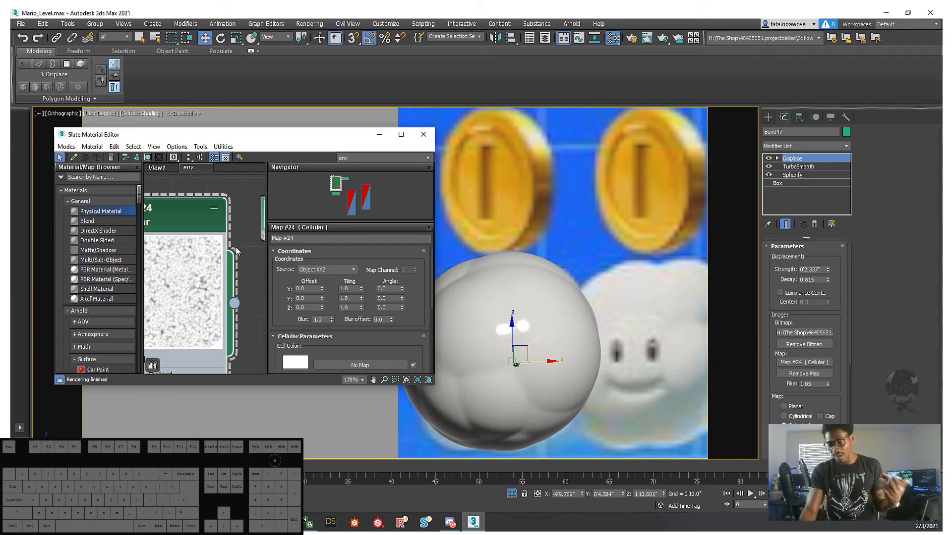
scroll(226, 263, "down", 3)
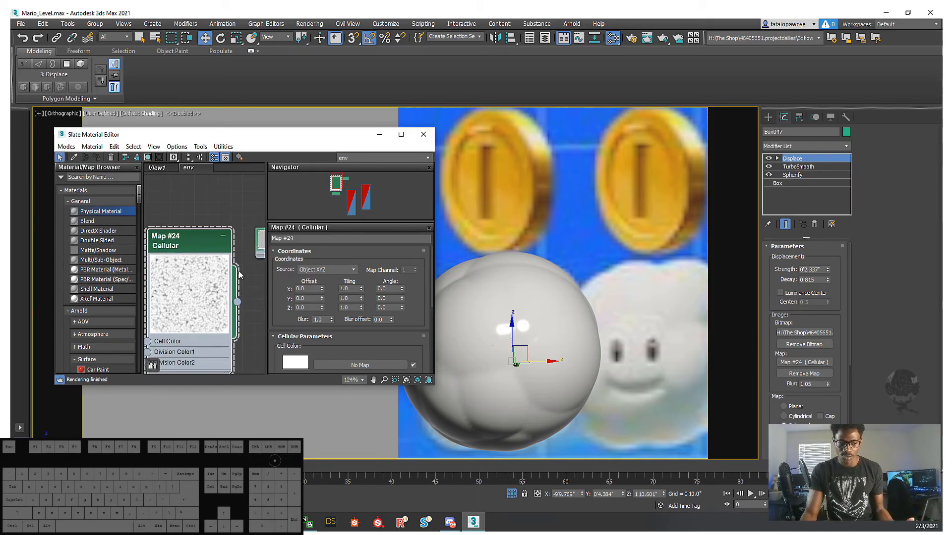
scroll(244, 293, "down", 2)
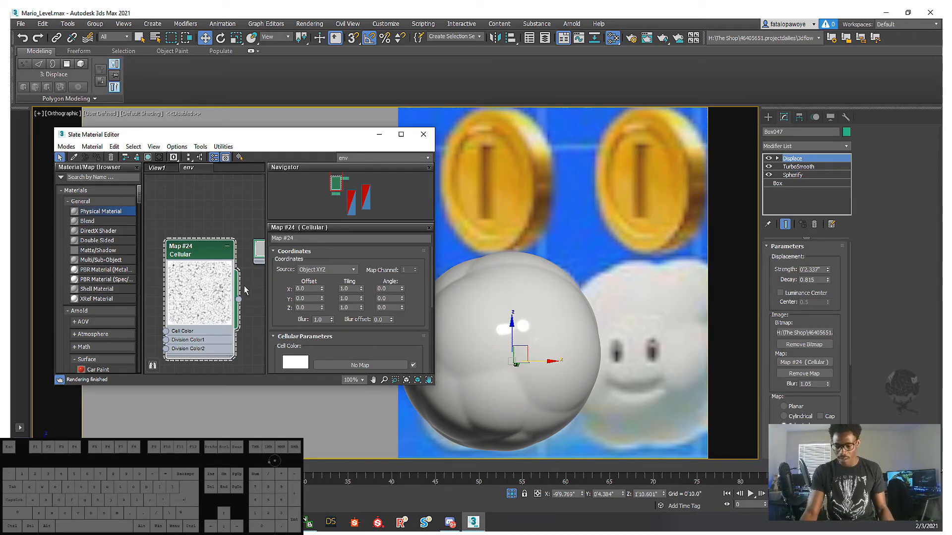
- Rearrange the graph by moving the Cellular map node up and placing the Physical Sky node directly beneath it
scroll(245, 290, "down", 5)
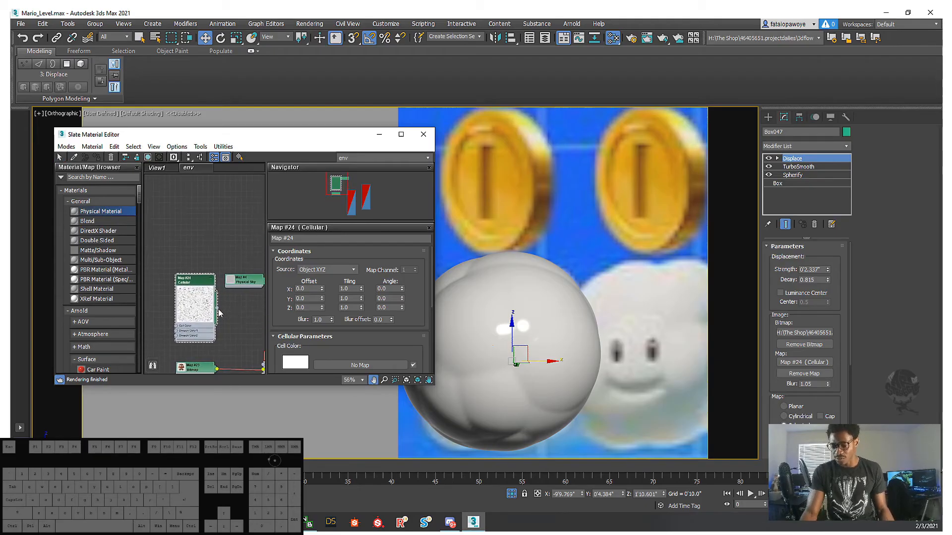
left_click_drag(218, 313, 213, 242)
left_click_drag(242, 282, 187, 321)
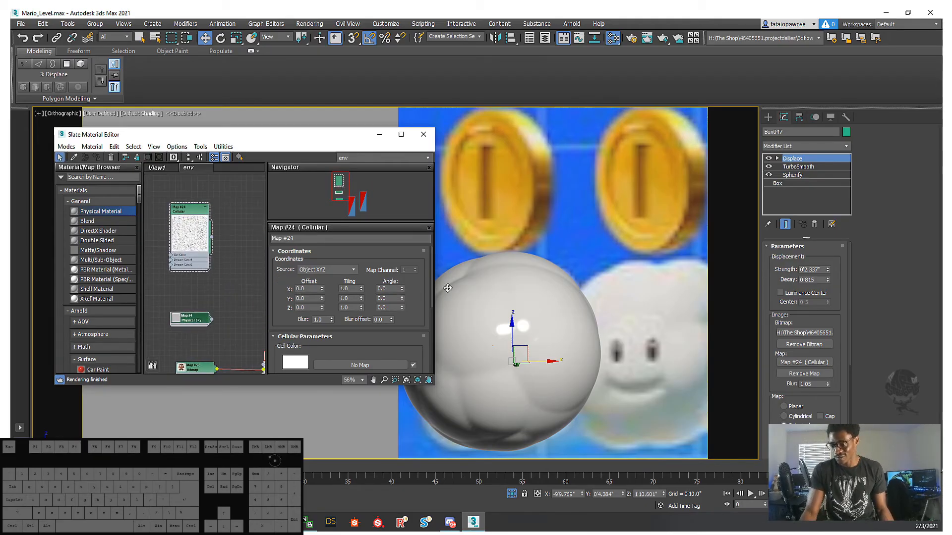
- Set the cell size in the Cellular map's Cell Characteristics to 5.2
scroll(503, 298, "down", 2)
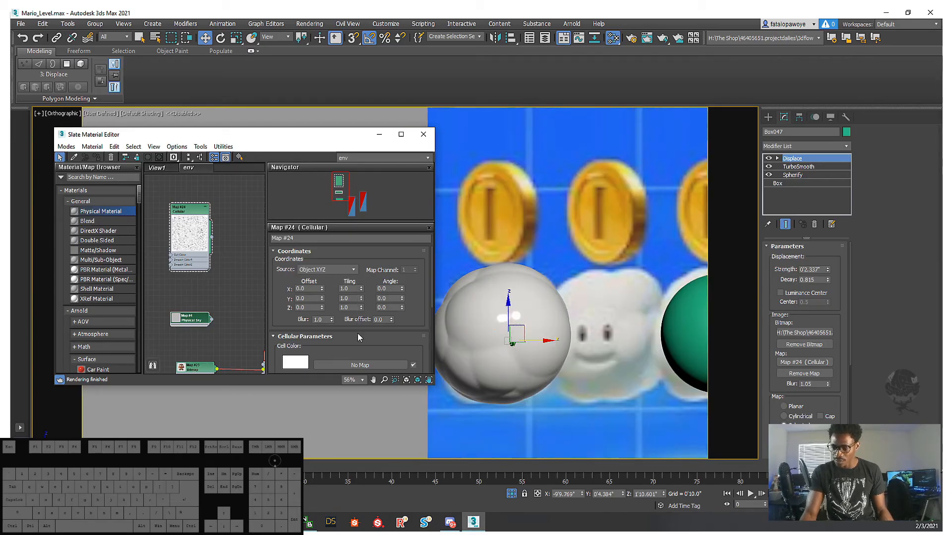
scroll(354, 326, "down", 3)
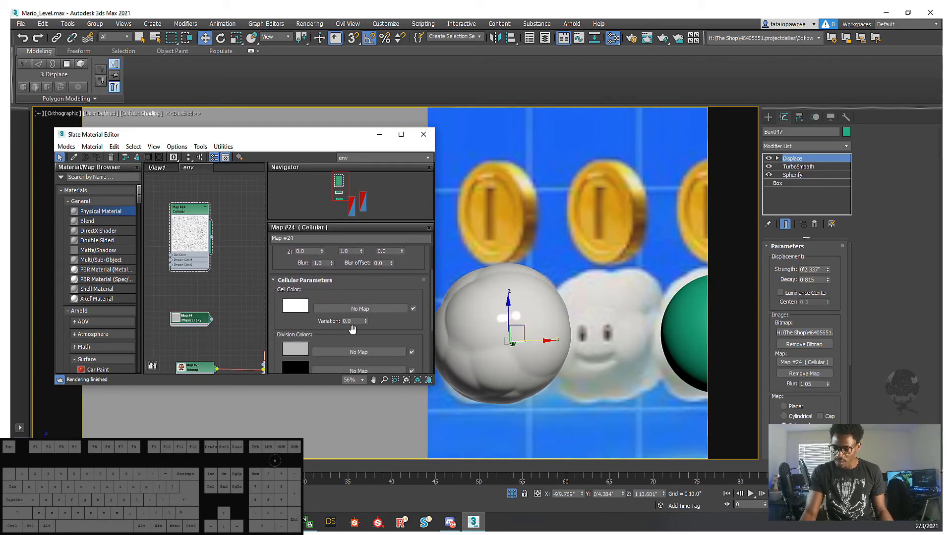
scroll(352, 329, "down", 5)
left_click_drag(347, 308, 351, 309)
left_click_drag(351, 309, 350, 307)
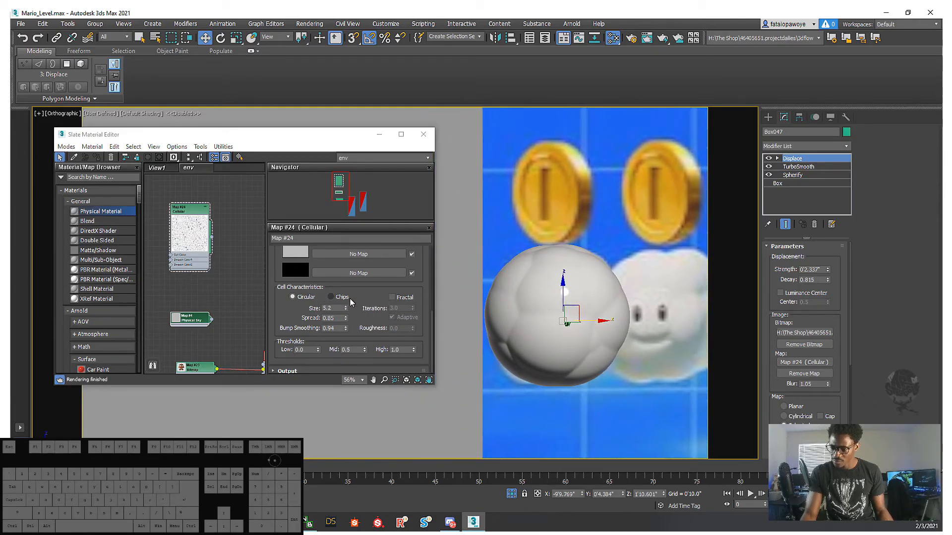
- Review the settings of the sphere's Spherify and TurboSmooth modifiers
left_click(795, 176)
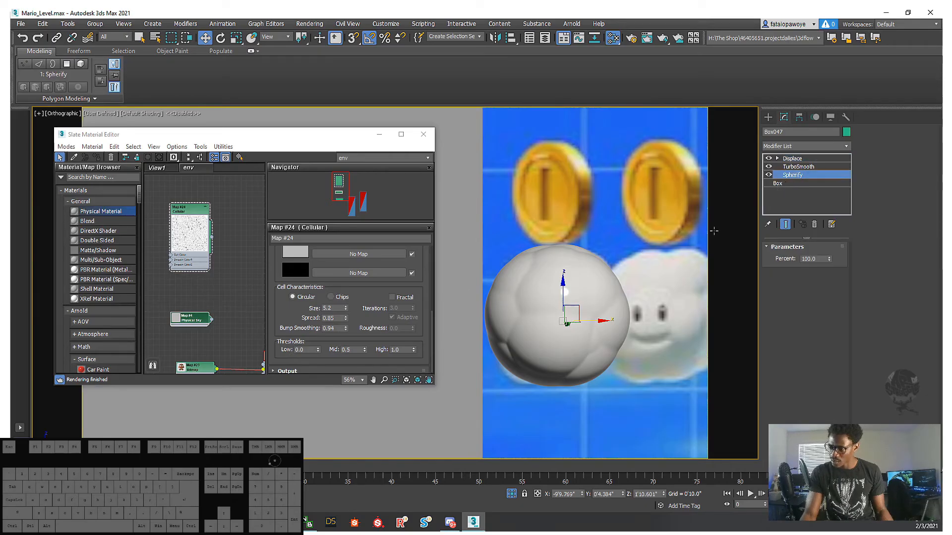
left_click_drag(828, 259, 847, 190)
left_click(798, 166)
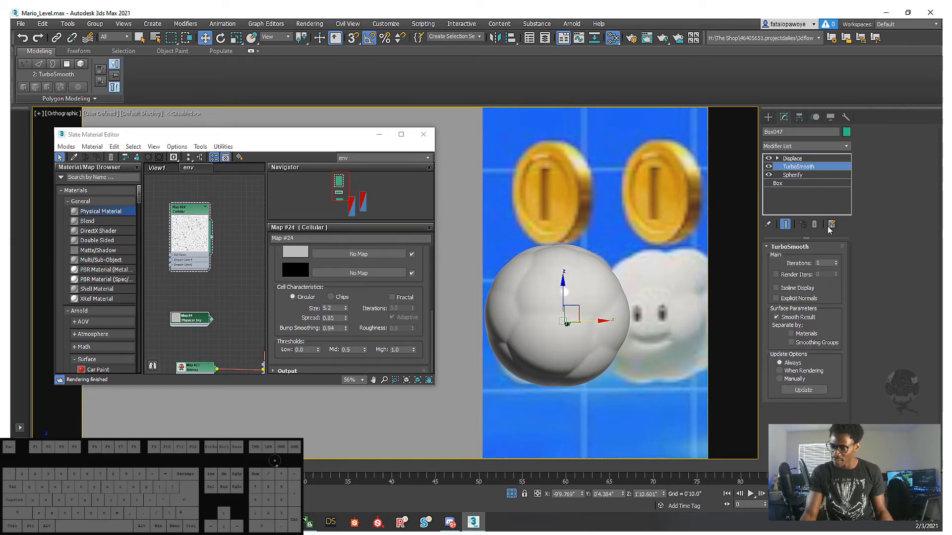
- Add a second TurboSmooth modifier above Displace on the sphere and inspect the smoothed surface up close
left_click(797, 159)
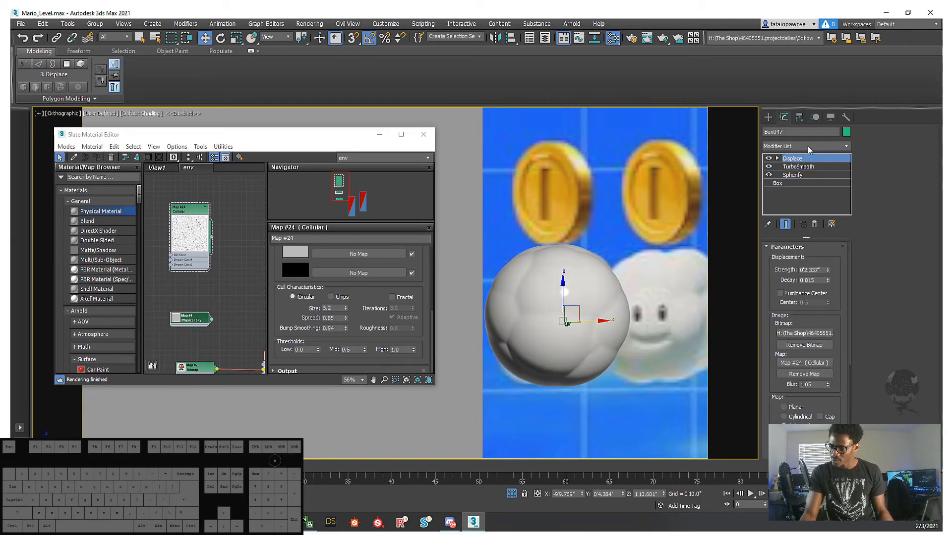
left_click(808, 145)
scroll(795, 181, "down", 5)
left_click(788, 329)
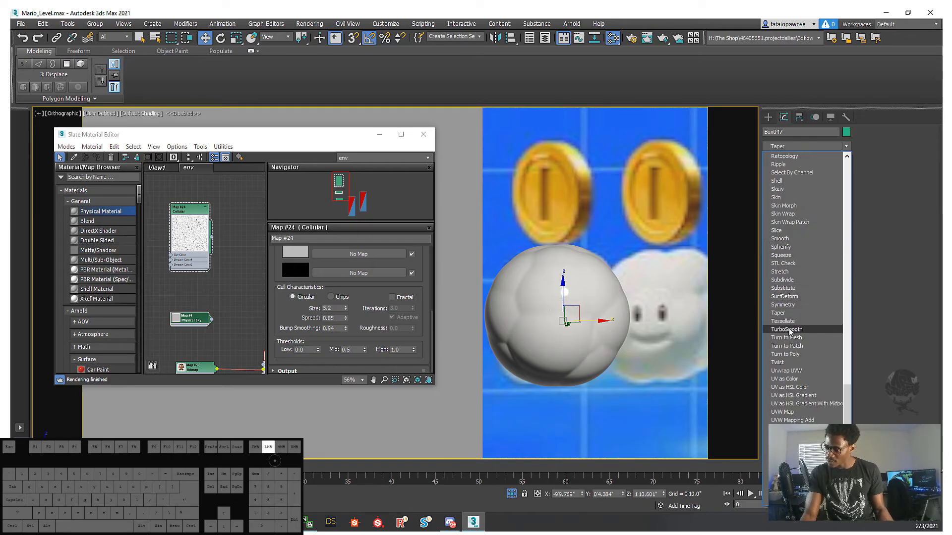
scroll(581, 325, "up", 5)
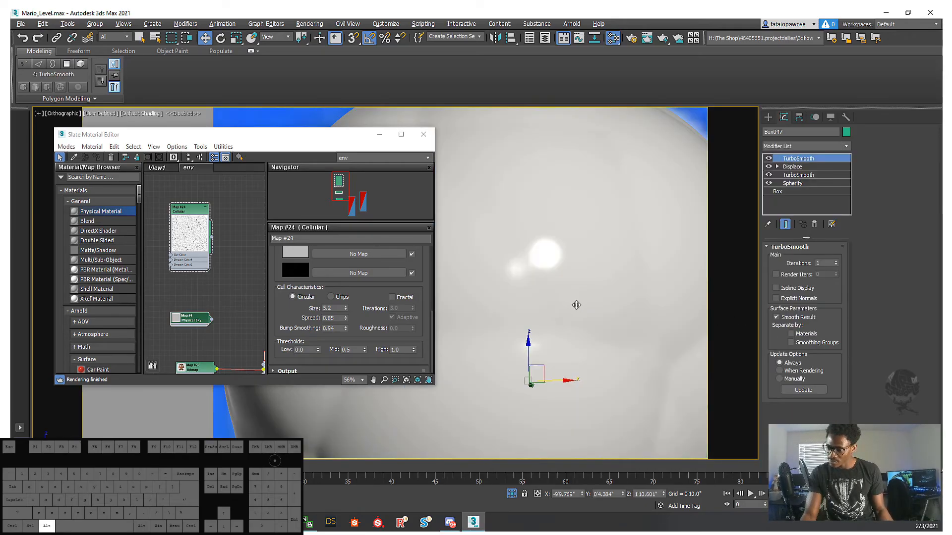
middle_click_drag(581, 324, 565, 275, "alt")
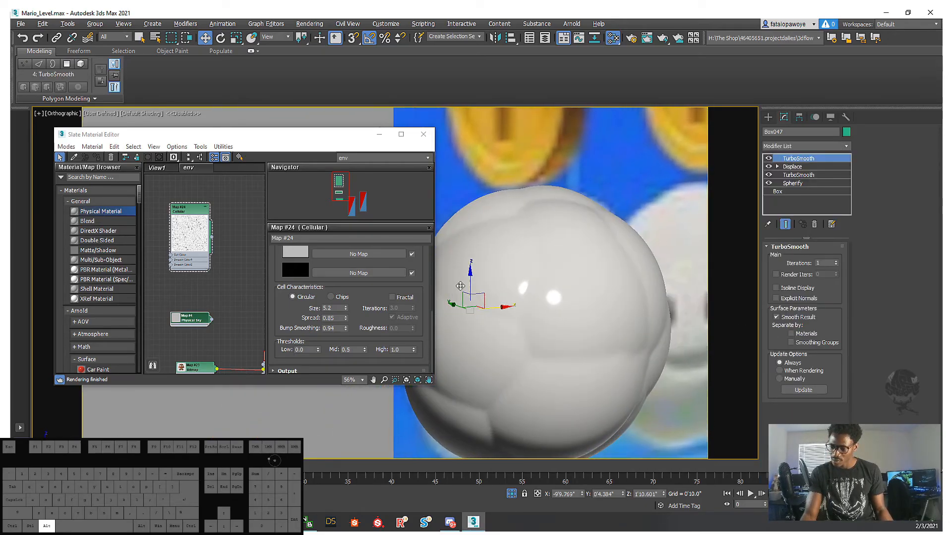
- Add a Blend material to the material graph beside the Cellular map node and open its parameters
scroll(199, 278, "up", 1)
middle_click_drag(200, 277, 176, 302)
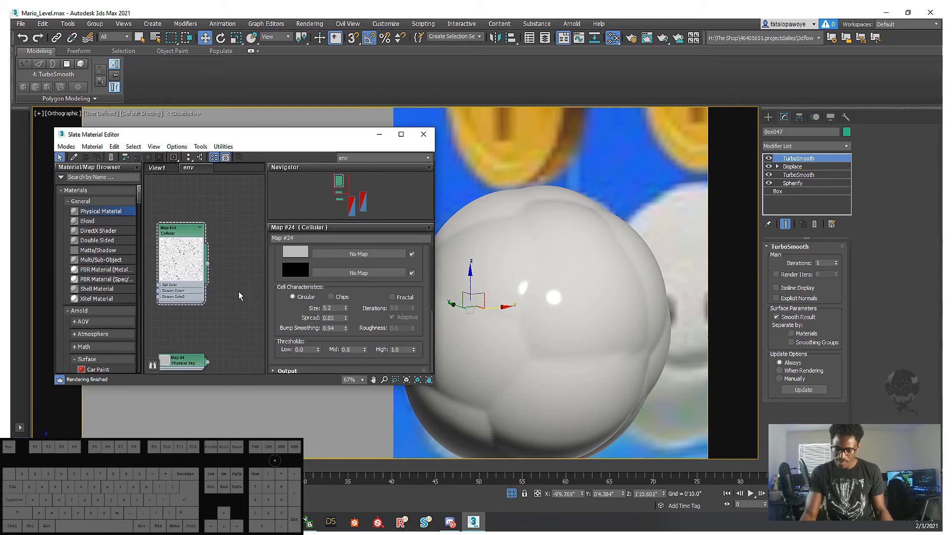
left_click(100, 229)
left_click(104, 223)
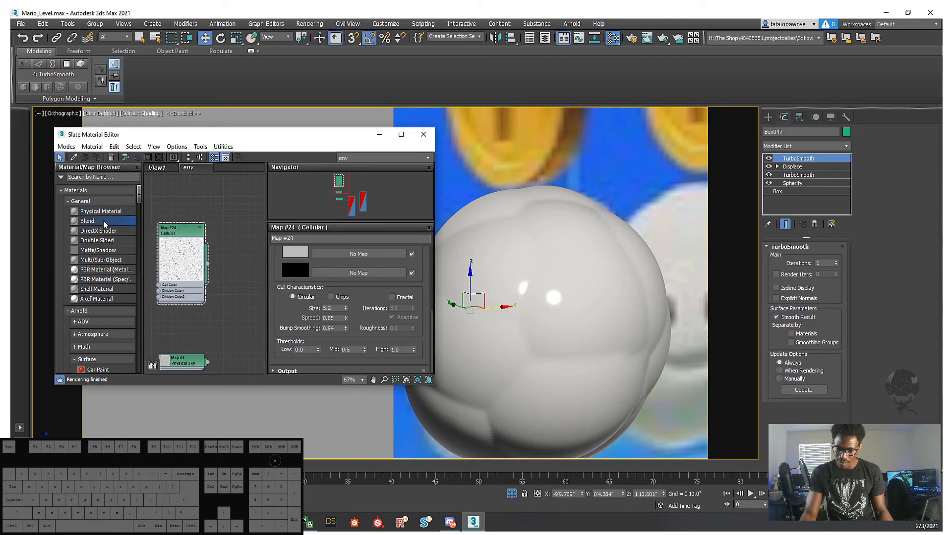
left_click_drag(285, 298, 161, 268)
left_click(237, 236)
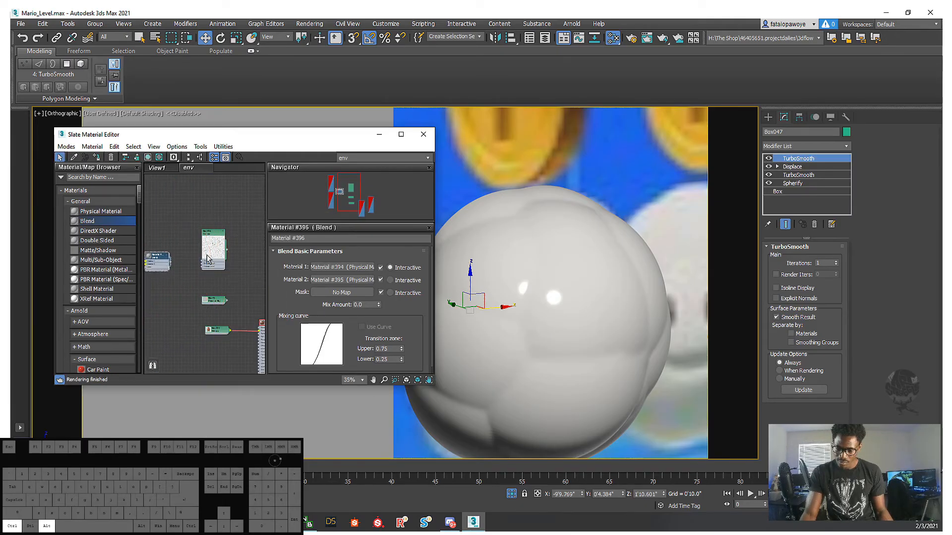
- Add a Mix map beside the Cellular map node and connect the Cellular output to its Color 1 input
right_click(225, 211)
mouse_move(277, 228)
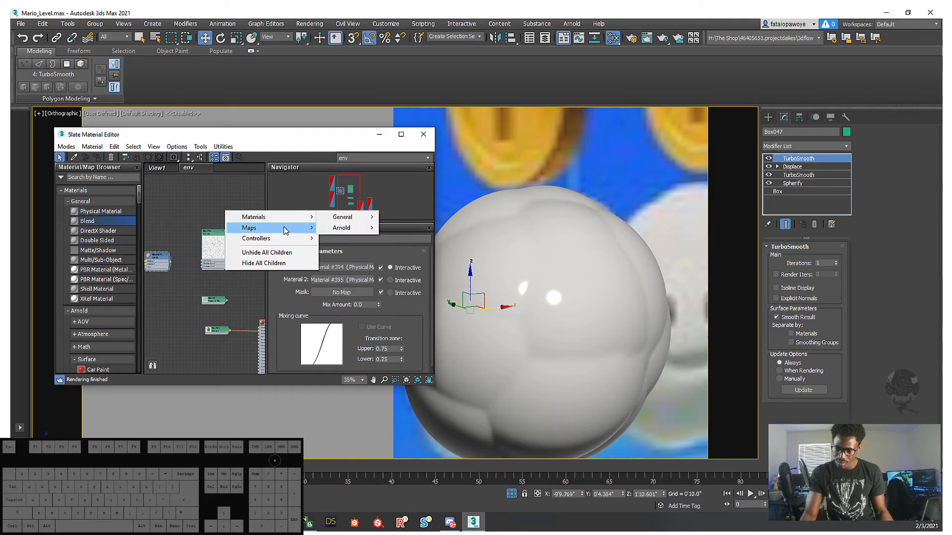
mouse_move(368, 238)
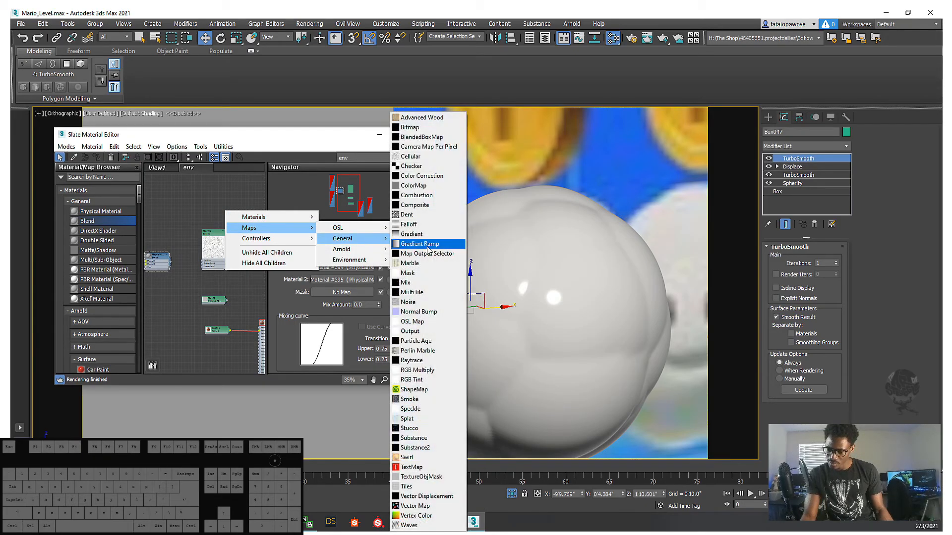
left_click(416, 284)
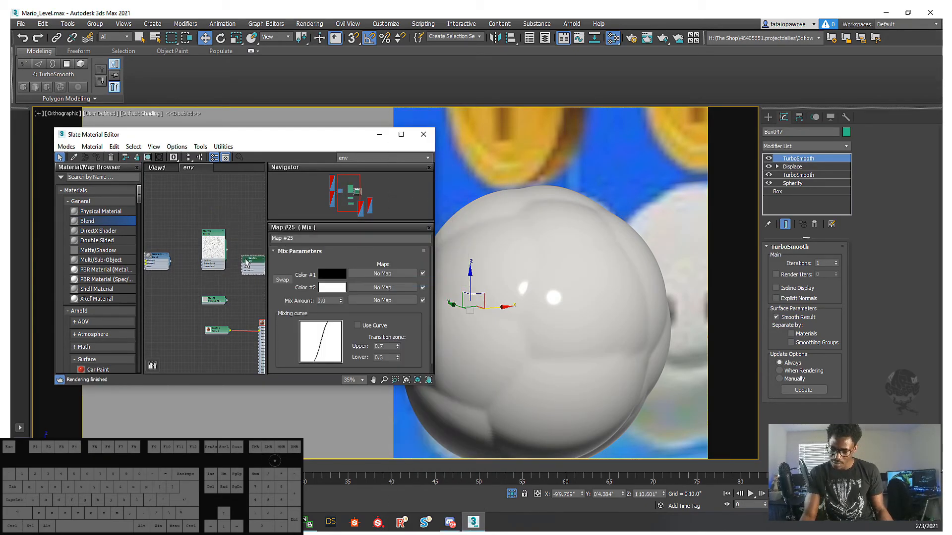
scroll(213, 245, "up", 5)
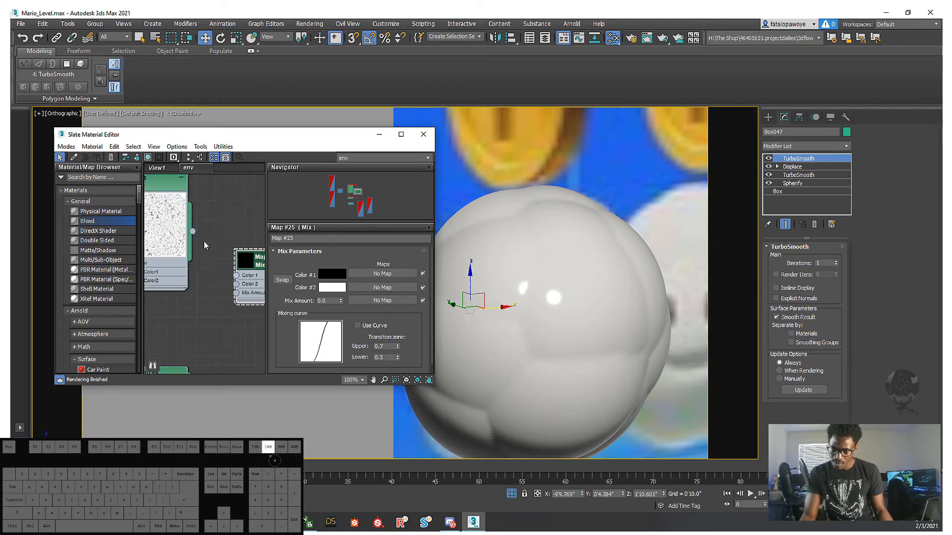
left_click_drag(240, 283, 239, 282)
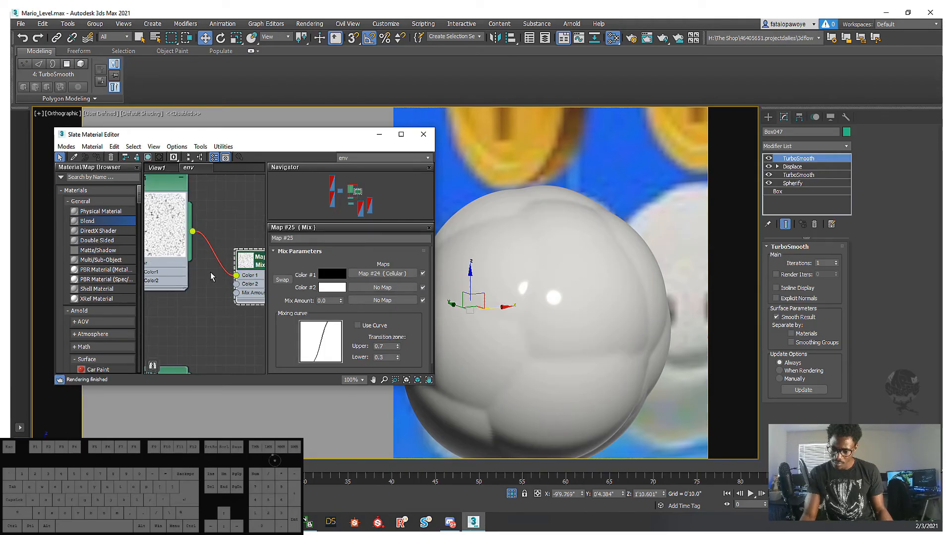
- Add a Noise map to the graph, placed below the Cellular map node with its preview enlarged
scroll(210, 272, "down", 2)
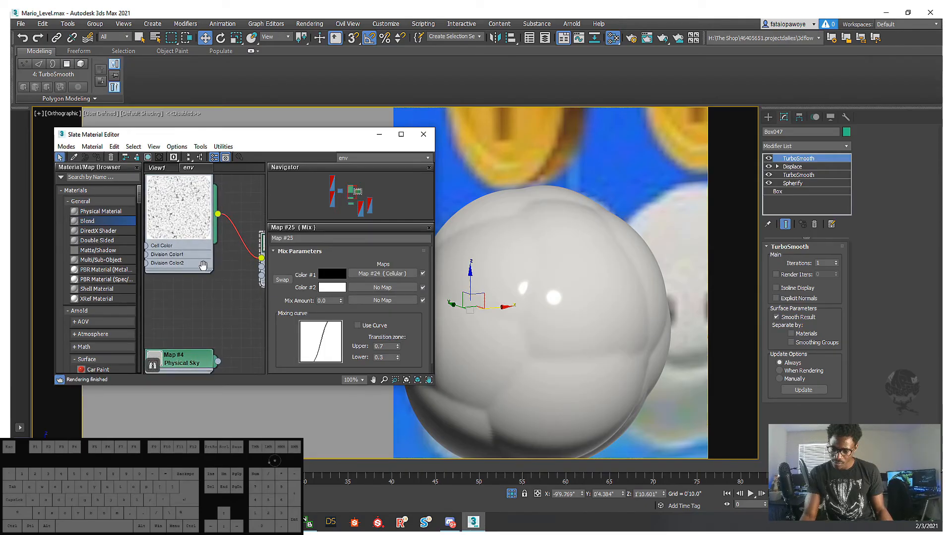
right_click(171, 281)
mouse_move(226, 290)
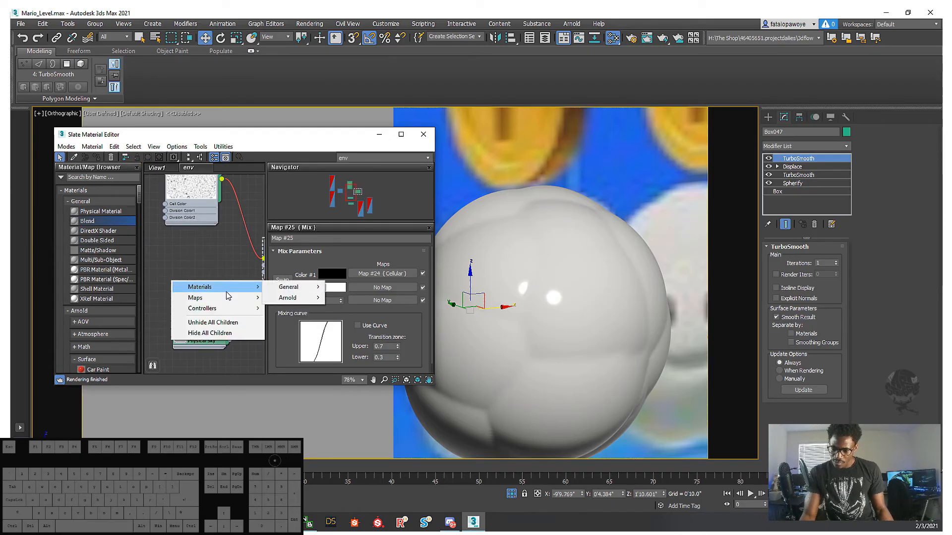
mouse_move(251, 300)
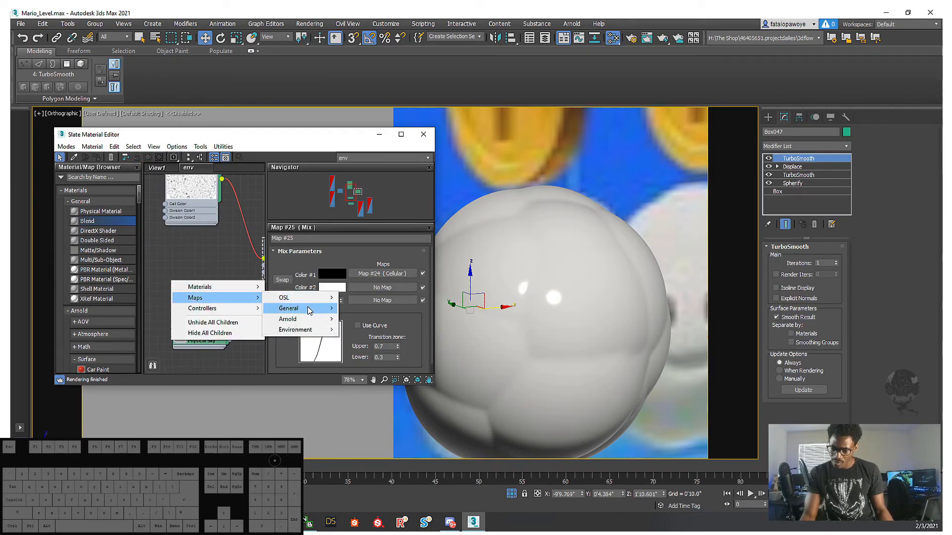
mouse_move(308, 310)
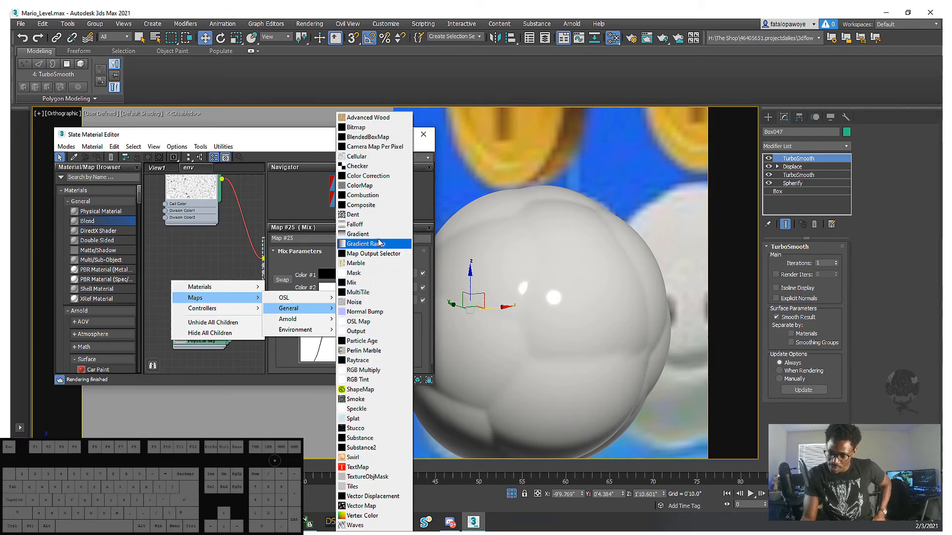
left_click(355, 302)
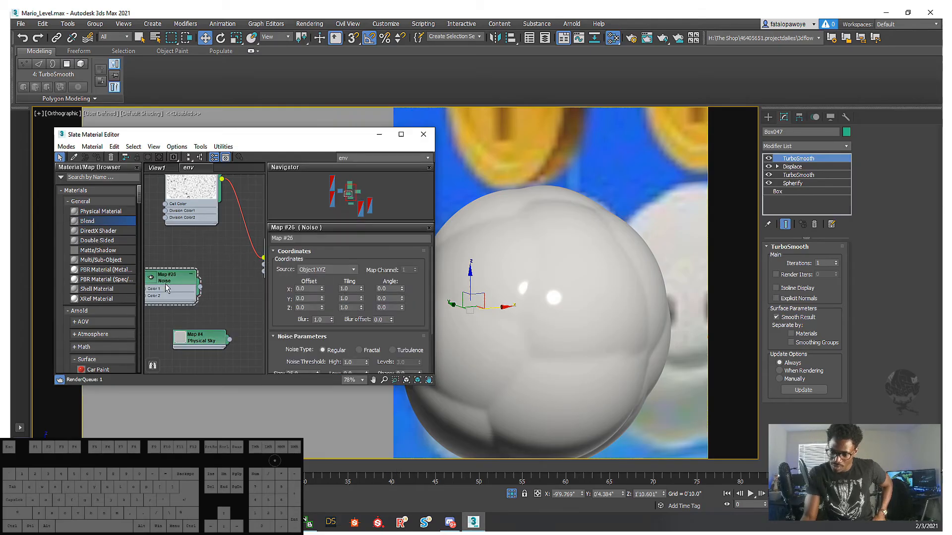
left_click_drag(167, 289, 177, 275)
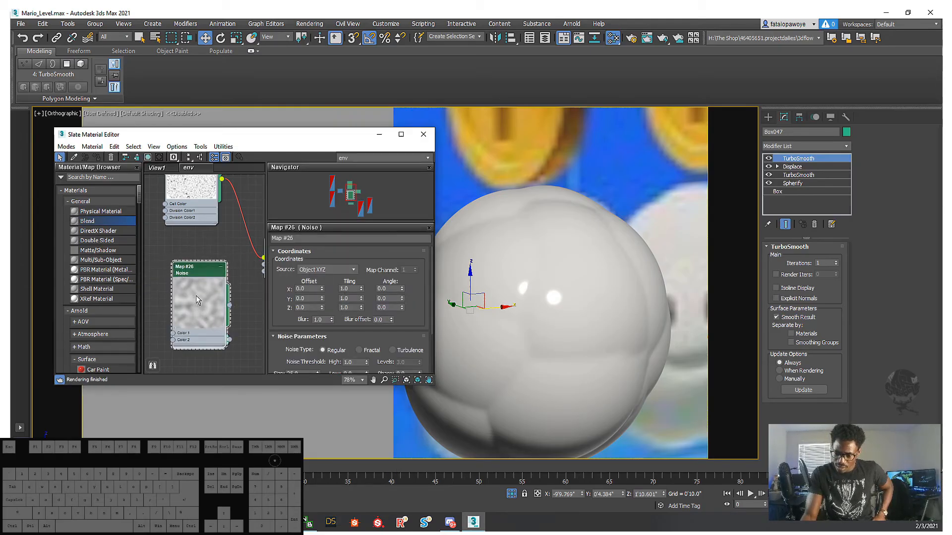
- Connect the Noise map's output to the Color 2 input of the Mix map
scroll(197, 272, "down", 4)
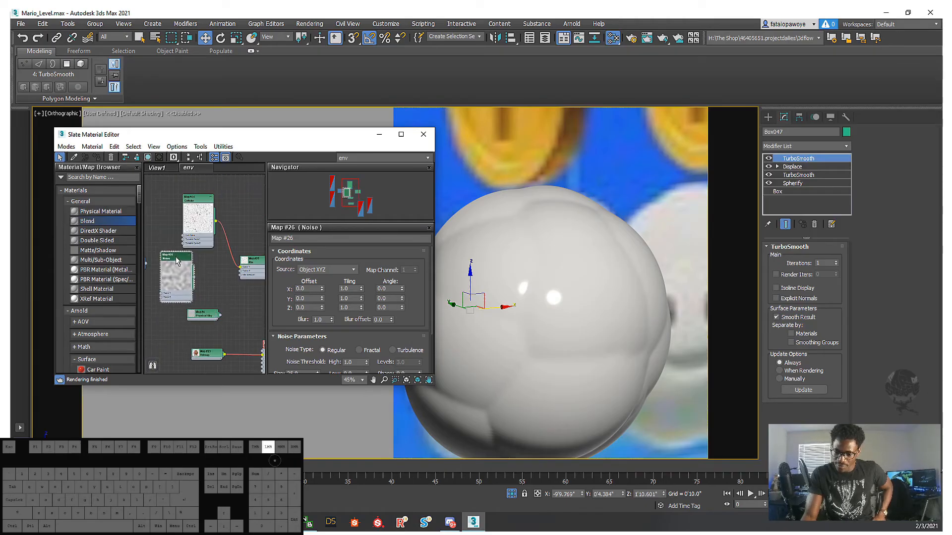
scroll(178, 268, "up", 5)
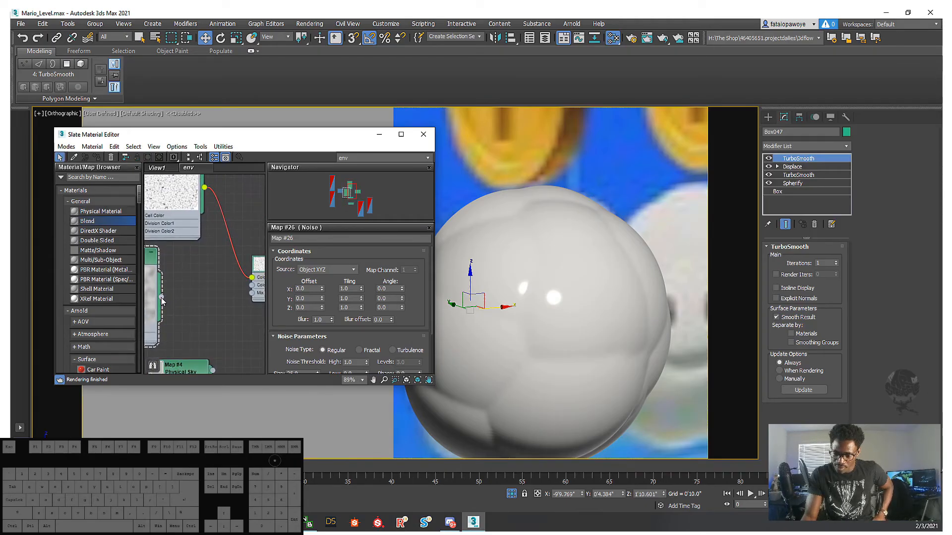
left_click_drag(161, 298, 256, 288)
- Open the Mix map's parameters with its preview enlarged and set the Mix Amount to 0.5
scroll(218, 278, "up", 4)
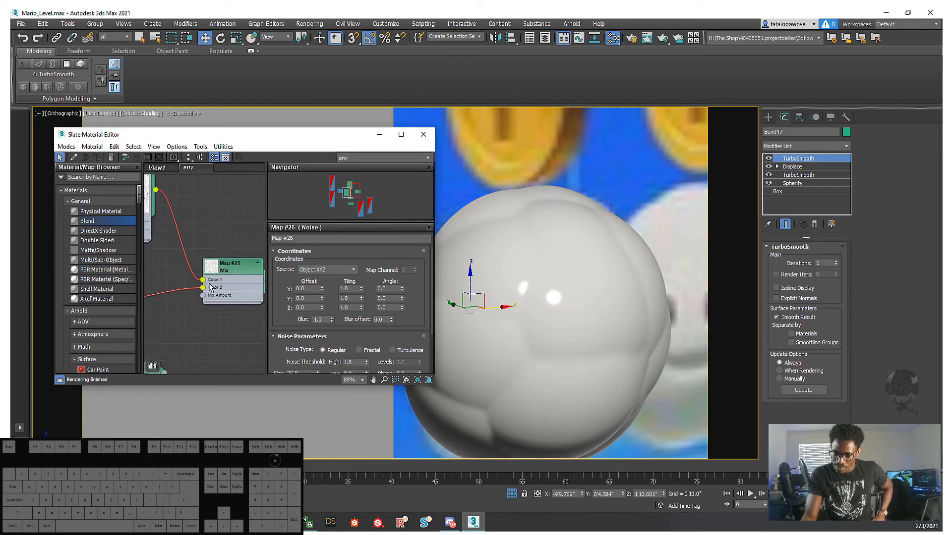
left_click(218, 267)
left_click_drag(218, 266, 194, 260)
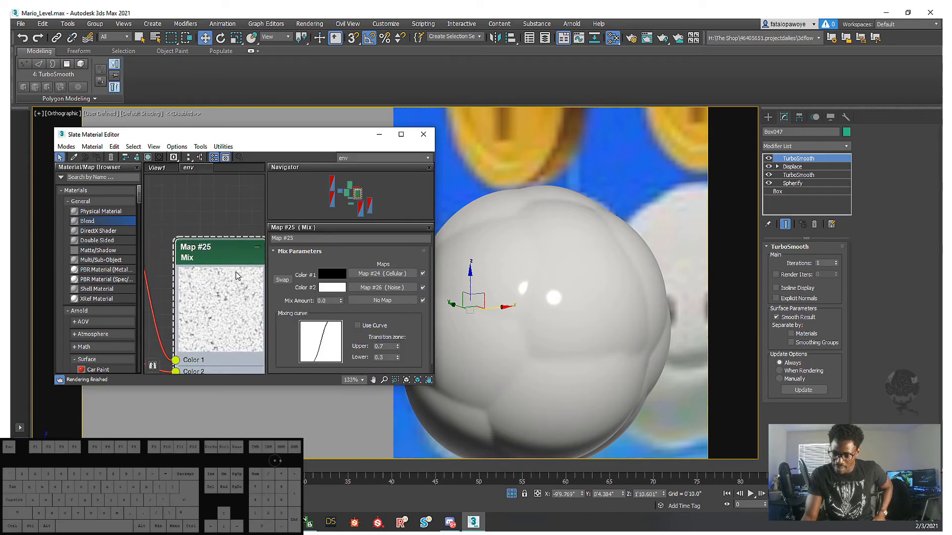
left_click(336, 301)
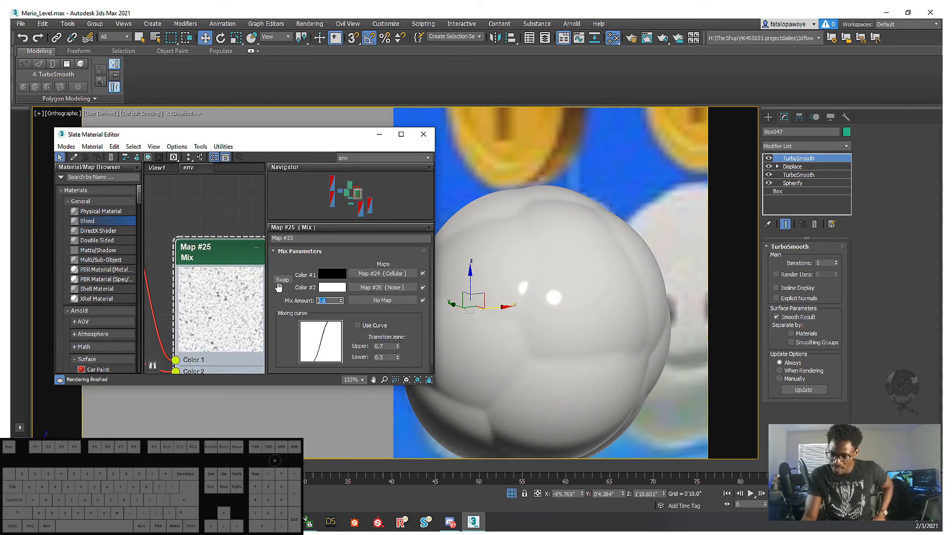
type(".")
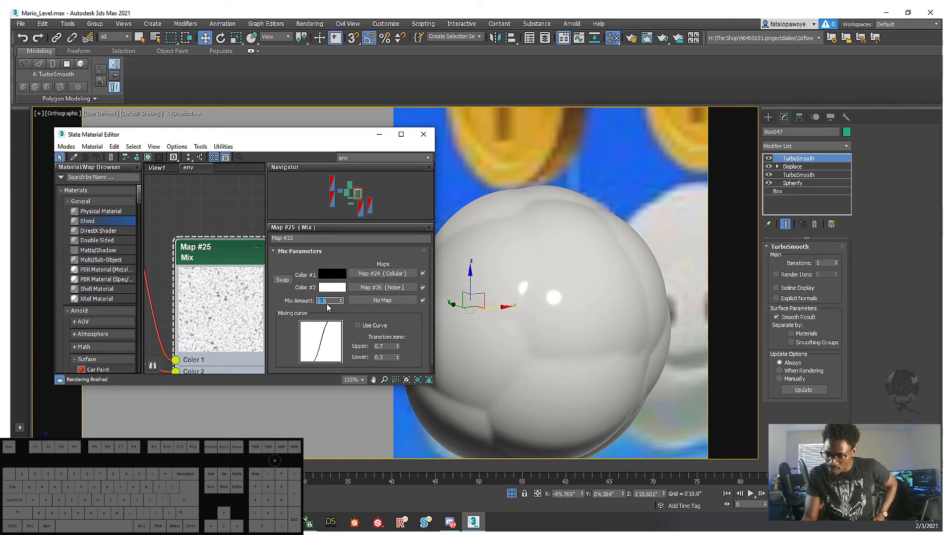
- Review the Cellular and Noise connections in the graph and return to the Mix map's parameters
scroll(203, 285, "down", 8)
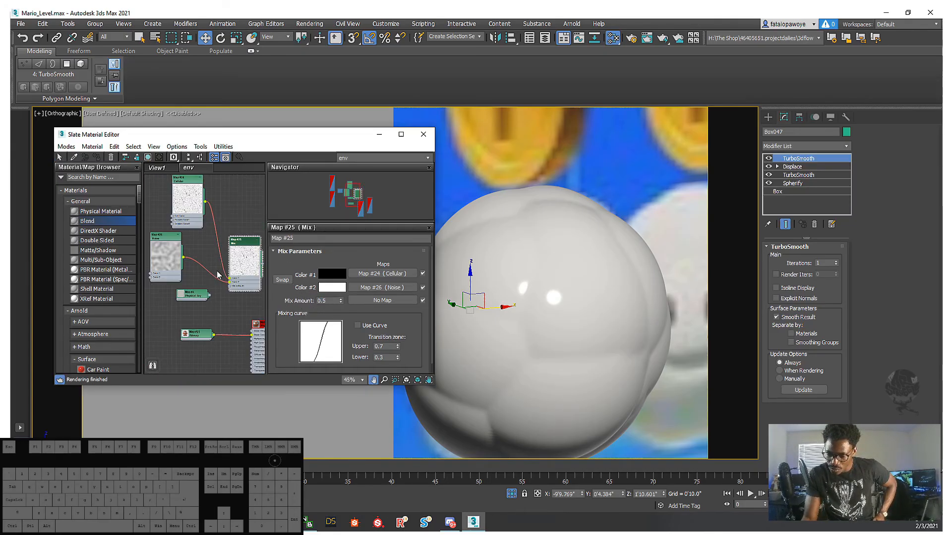
mouse_move(212, 270)
middle_mouse_down()
mouse_move(216, 294)
mouse_move(231, 298)
mouse_move(207, 281)
middle_mouse_up()
scroll(210, 301, "up", 4)
double_click(199, 304)
scroll(220, 296, "down", 1)
scroll(218, 293, "down", 1)
scroll(260, 295, "up", 3)
left_click(213, 279)
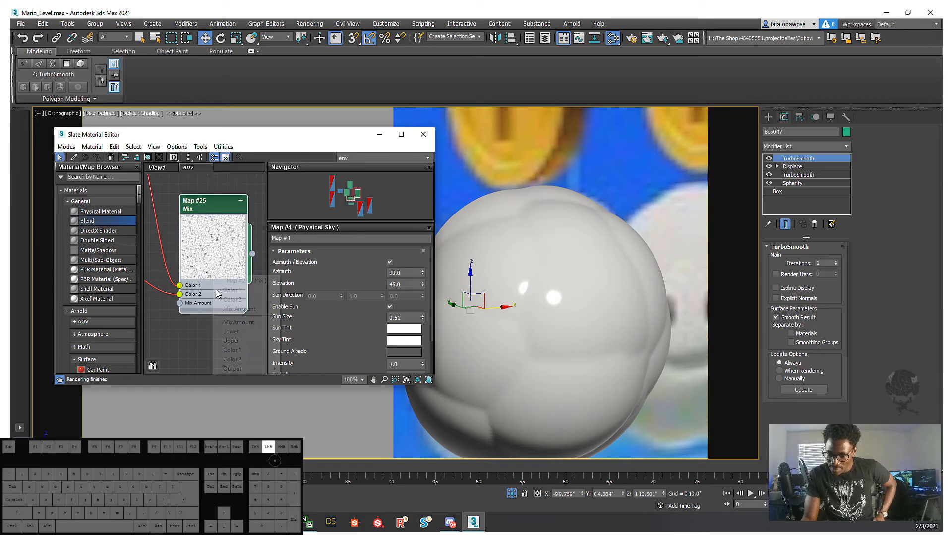
double_click(228, 244)
left_click(219, 203)
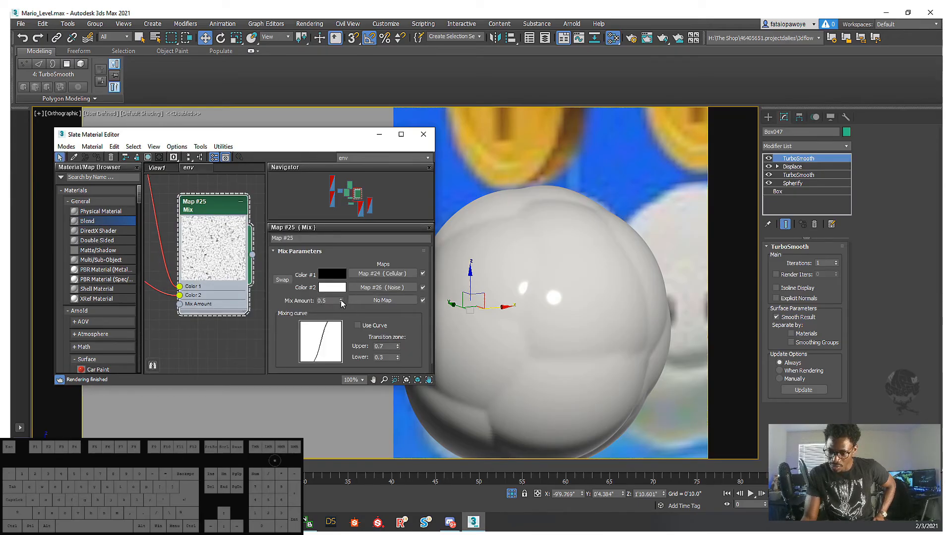
left_click_drag(340, 300, 341, 276)
scroll(317, 287, "down", 1)
scroll(208, 270, "down", 4)
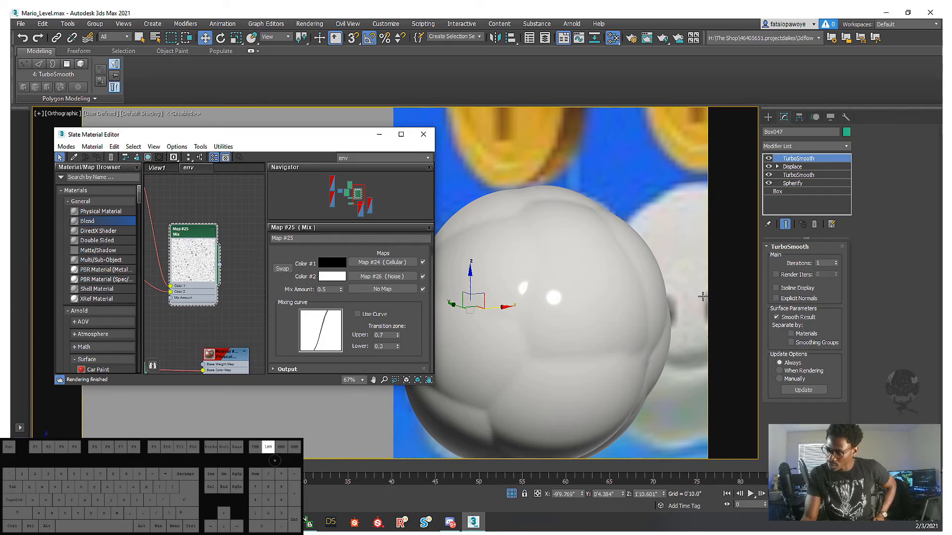
- Cut the topmost TurboSmooth modifier from the cloud sphere's modifier stack
left_click(702, 296)
left_click(789, 168)
left_click(789, 159)
right_click(789, 159)
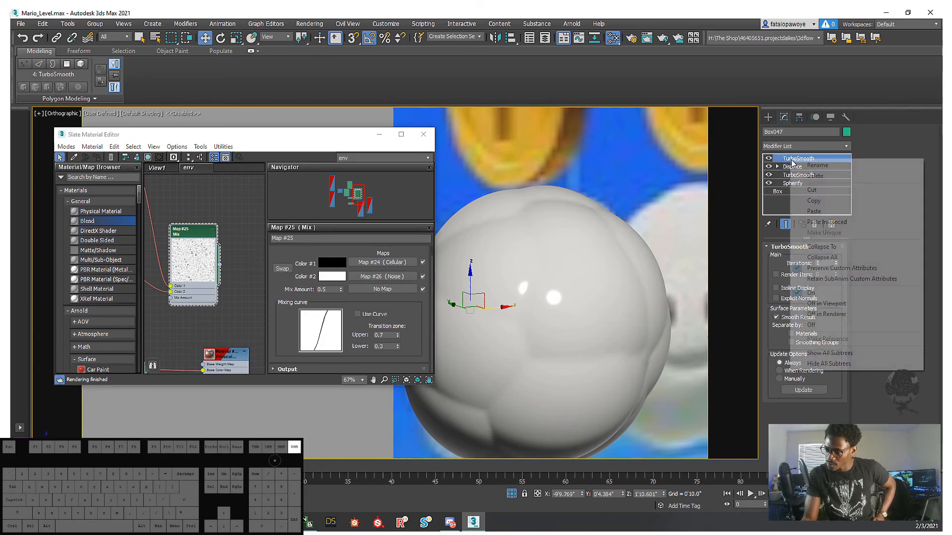
left_click(810, 190)
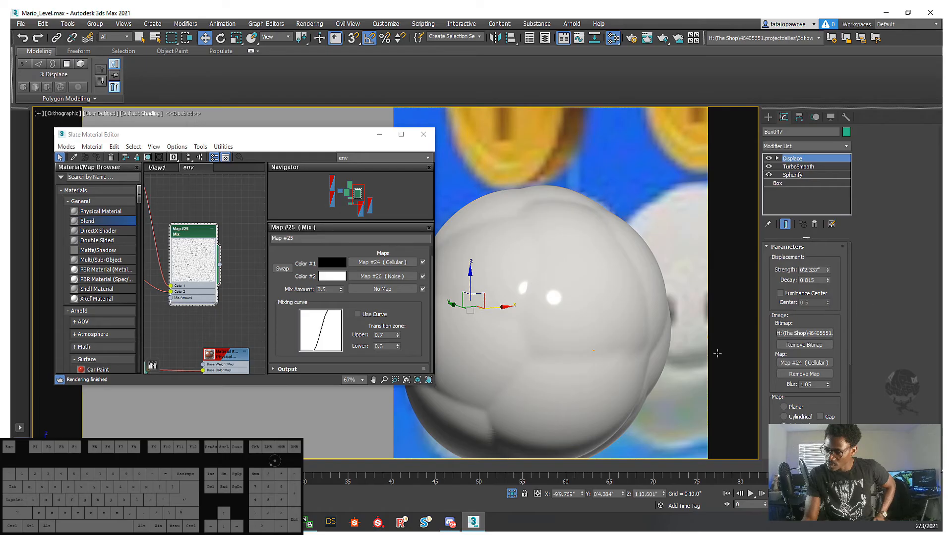
- Assign the Mix map's output to the Displace modifier's Map slot and try assigning it to the Bitmap slot
left_click_drag(219, 267, 628, 330)
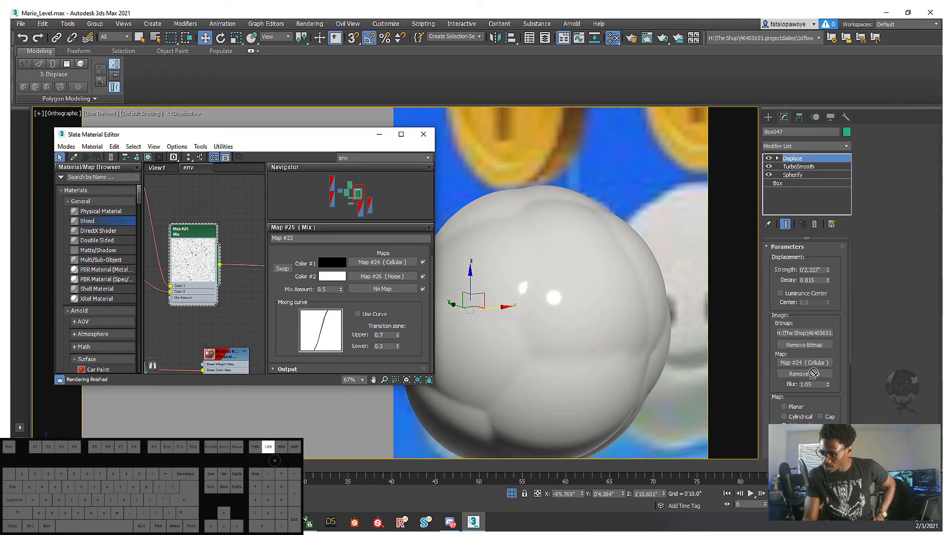
left_click_drag(817, 363, 818, 363)
left_click(457, 294)
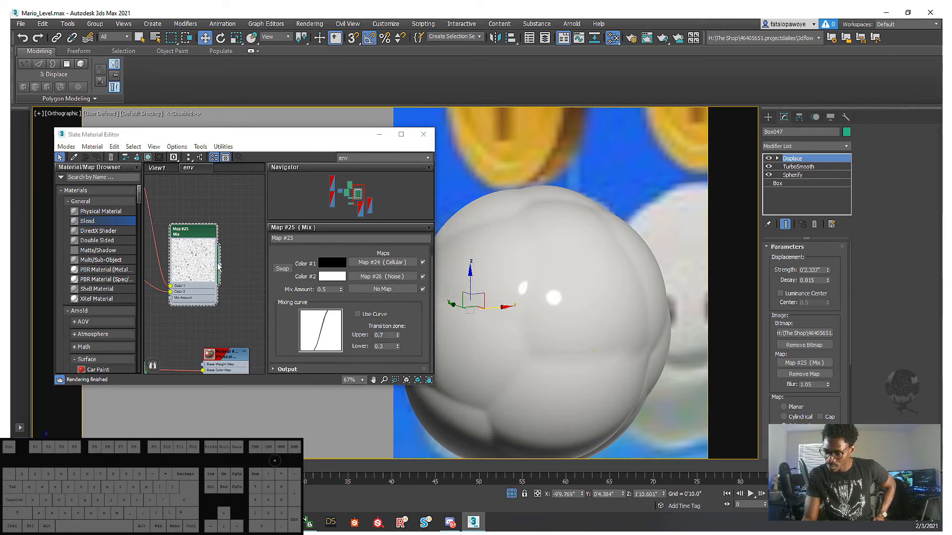
left_click_drag(220, 267, 699, 337)
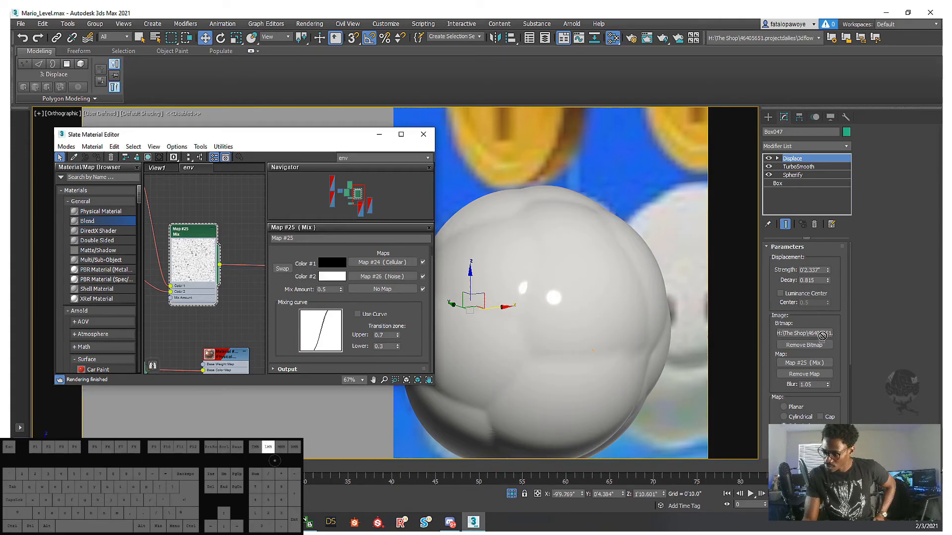
left_click_drag(817, 332, 816, 333)
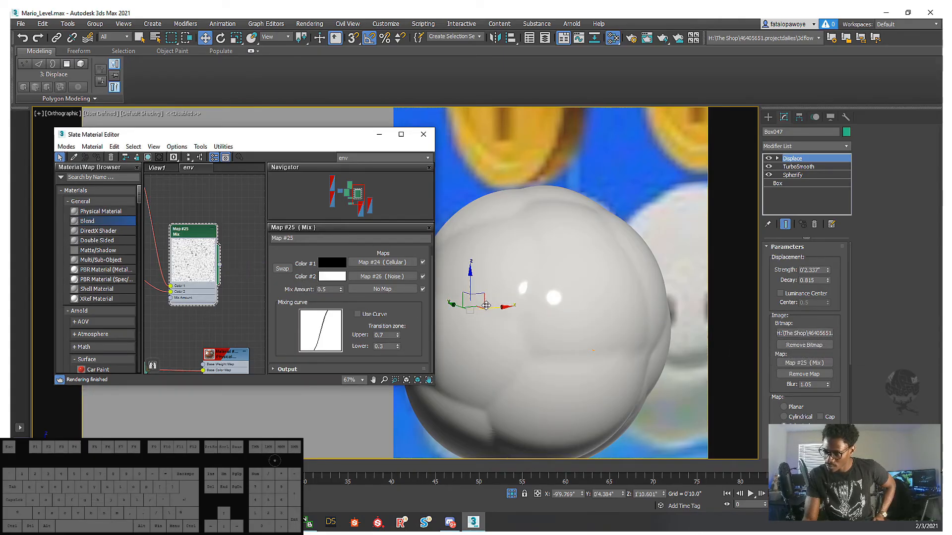
- Raise the Mix map's Mix Amount to 4.7 and inspect the displaced sphere from another angle
scroll(535, 315, "down", 5)
middle_click_drag(485, 309, 525, 319)
middle_click_drag(204, 283, 272, 293)
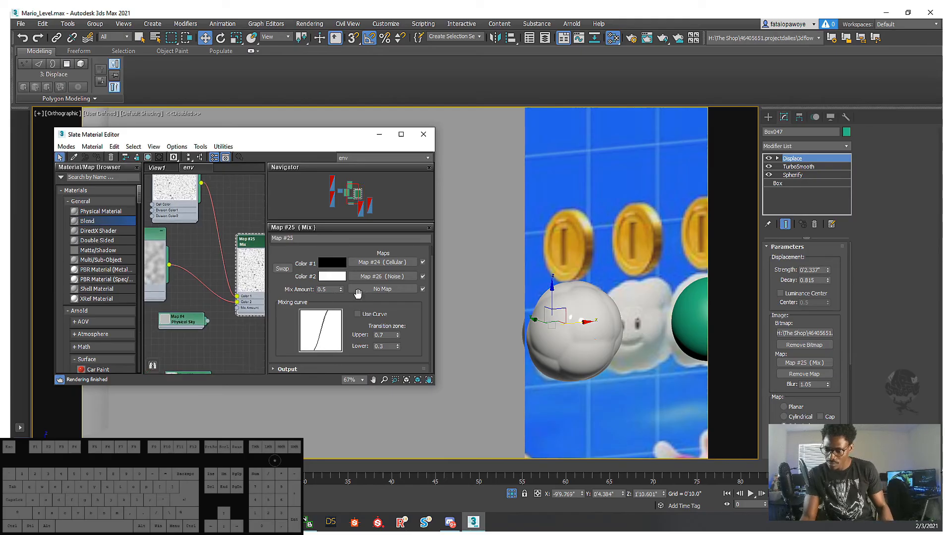
left_click_drag(342, 289, 342, 268)
scroll(526, 307, "up", 6)
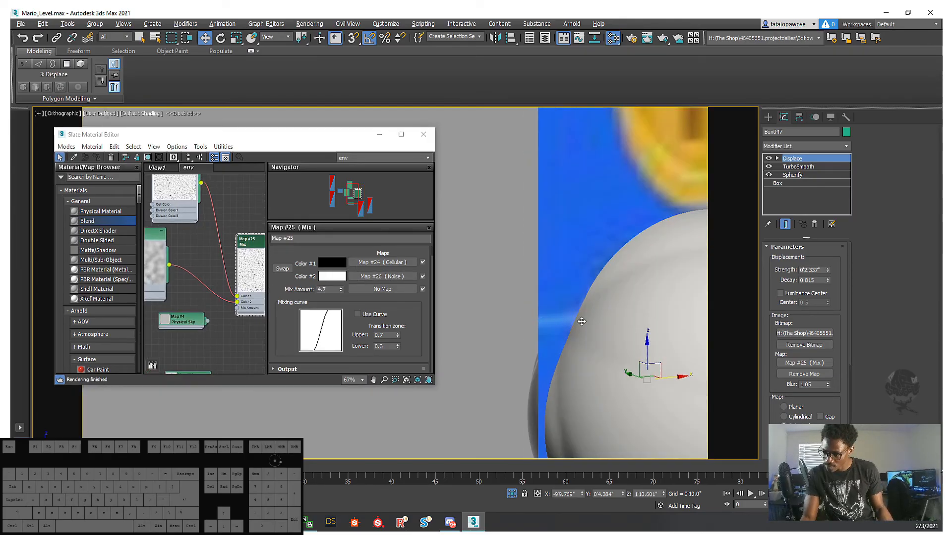
middle_click_drag(580, 321, 642, 339, "alt")
scroll(625, 332, "down", 5)
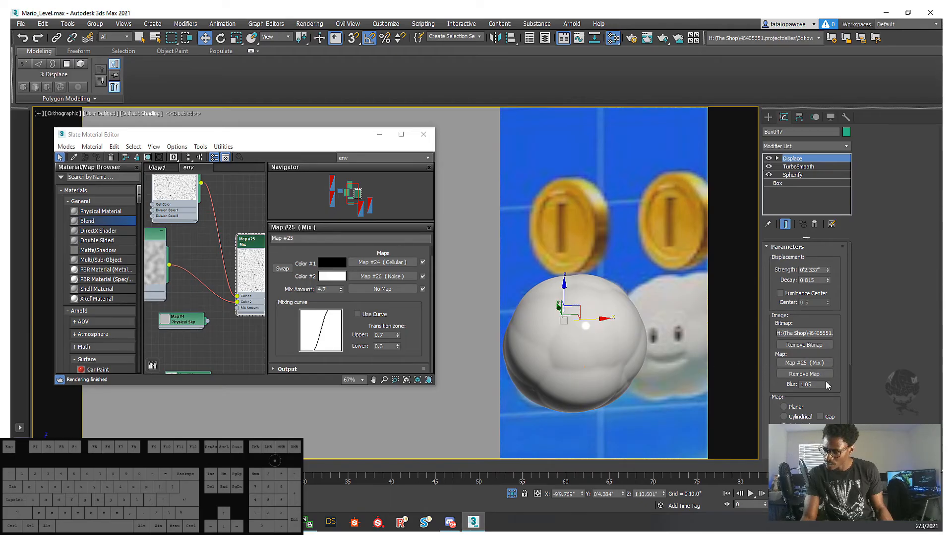
- Set the Displace modifier's Blur to 0.88 and remove its bitmap
left_click_drag(827, 392, 828, 395)
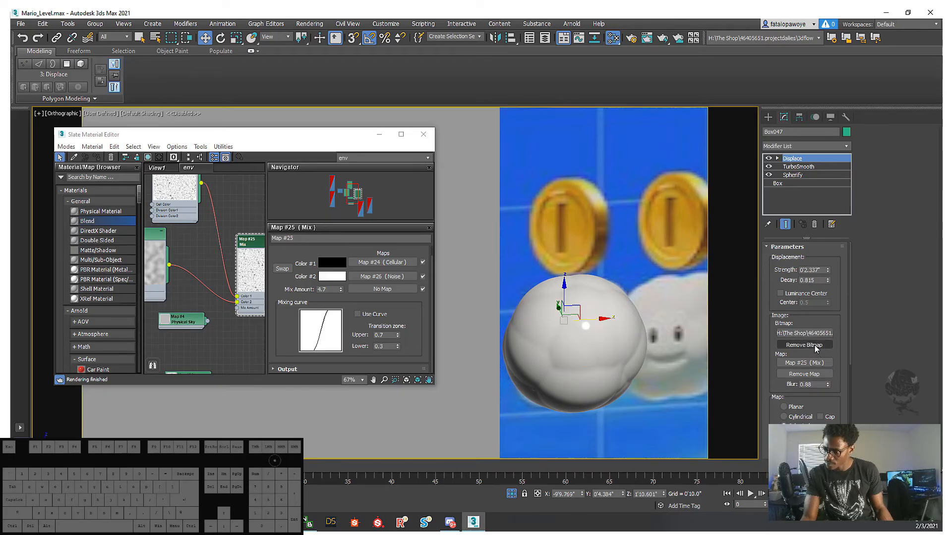
left_click(804, 345)
middle_click_drag(598, 346, 598, 338, "alt")
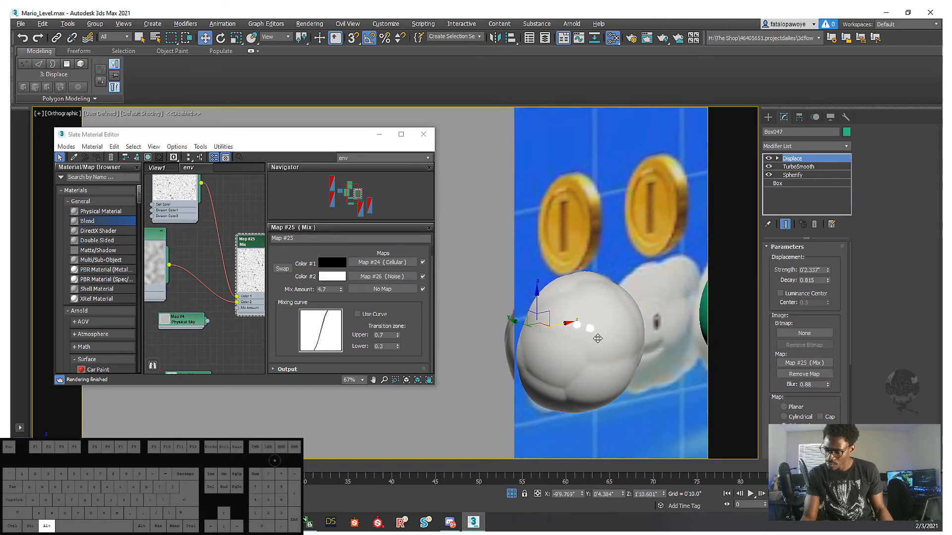
scroll(598, 339, "up", 3)
- Swap the Mix map's Color 1 and Color 2 inputs and swap them back
mouse_move(233, 277)
middle_mouse_down()
mouse_move(196, 298)
mouse_move(249, 277)
middle_mouse_up()
scroll(249, 276, "down", 1)
left_click(289, 270)
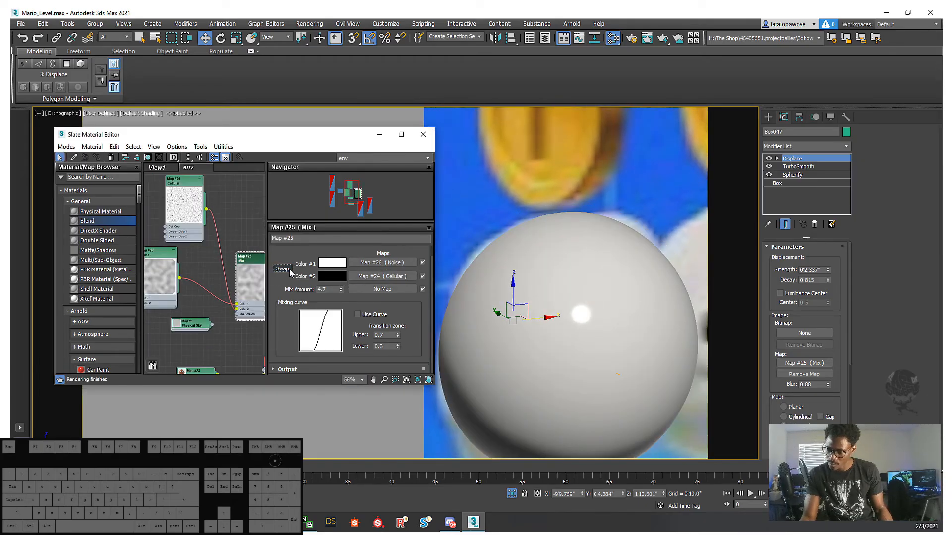
left_click(282, 268)
- Raise the Mix map's Mix Amount to 31.3 and deselect the sphere
middle_click_drag(267, 301, 239, 293)
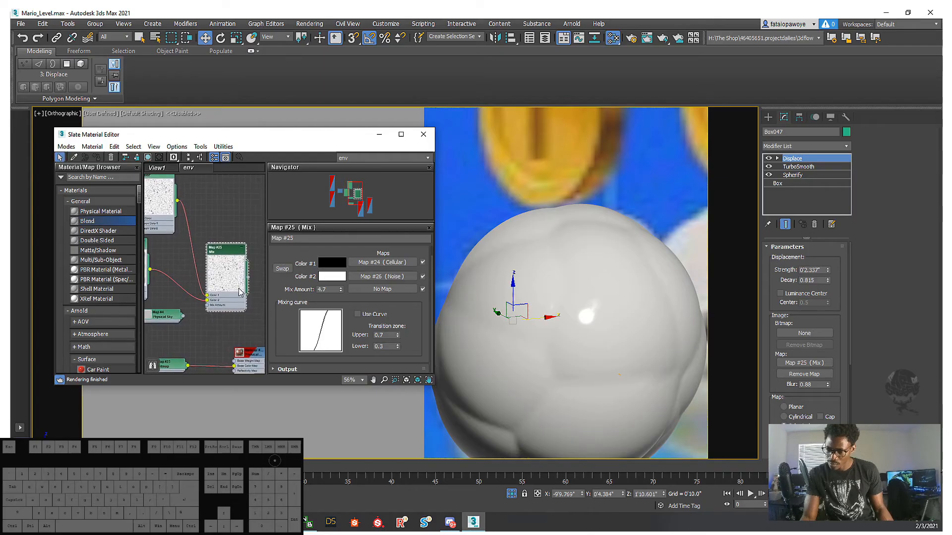
left_click_drag(340, 289, 344, 157)
left_click(520, 272, "alt")
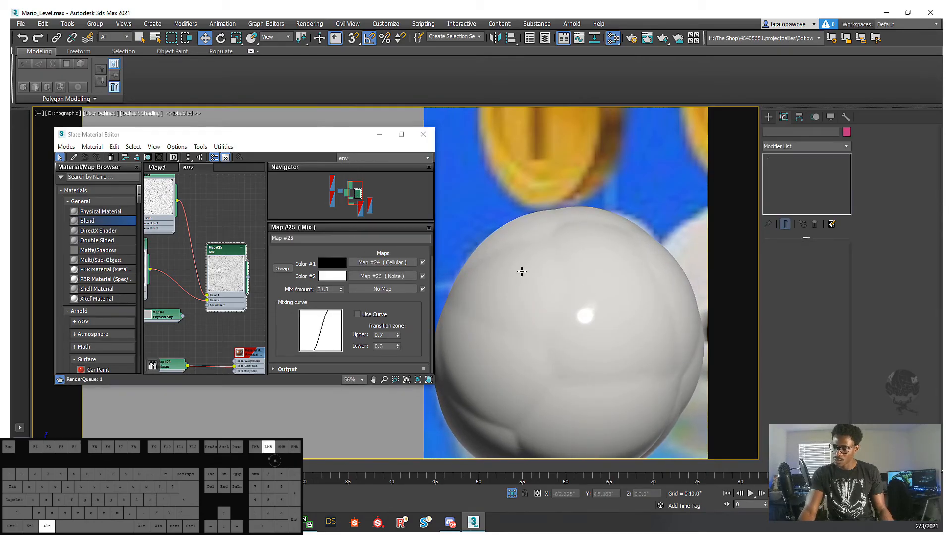
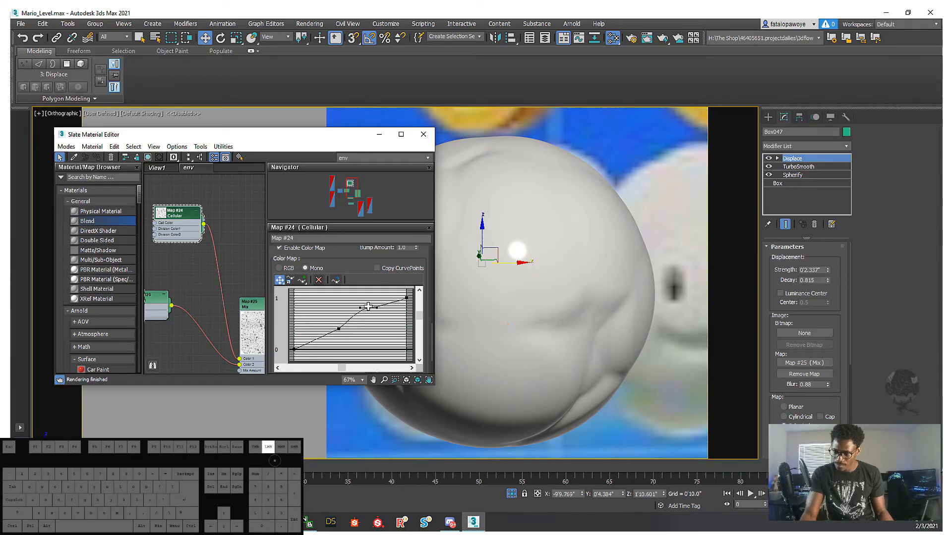
- Tilt the handle of the upper middle point on the Cellular map's color curve to follow the curve's slope
left_click_drag(360, 307, 355, 315)
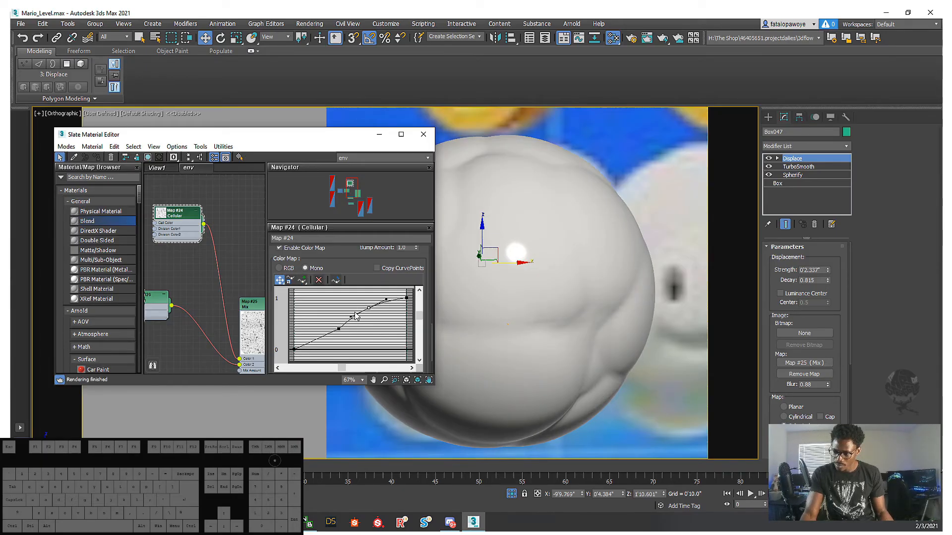
scroll(555, 282, "down", 4)
mouse_move(555, 282)
middle_mouse_down("alt")
mouse_move(515, 305)
mouse_move(550, 290)
middle_mouse_up("alt")
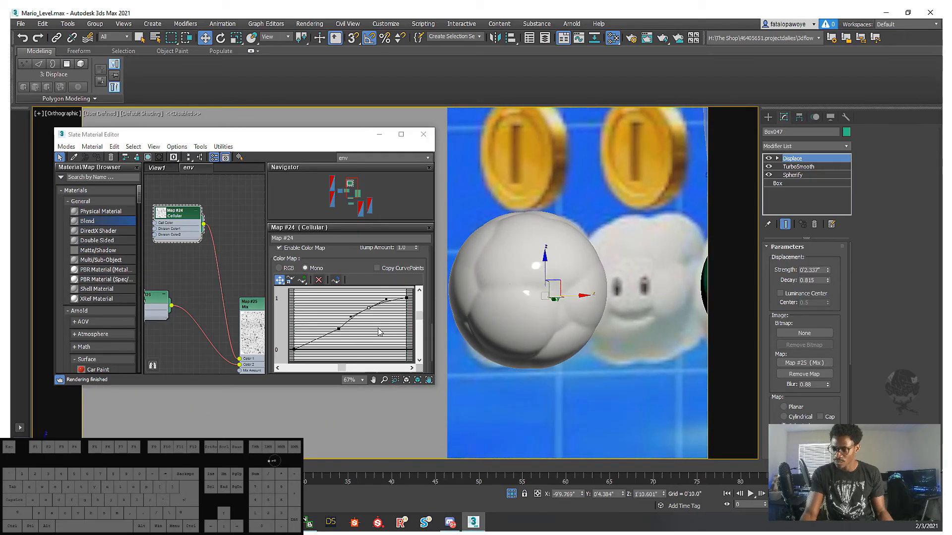
- Give the lower middle point of the Cellular color curve Bezier handles, raise it to bulge the curve upward, and inspect the sphere
right_click(340, 328)
left_click(369, 347)
scroll(336, 320, "up", 2)
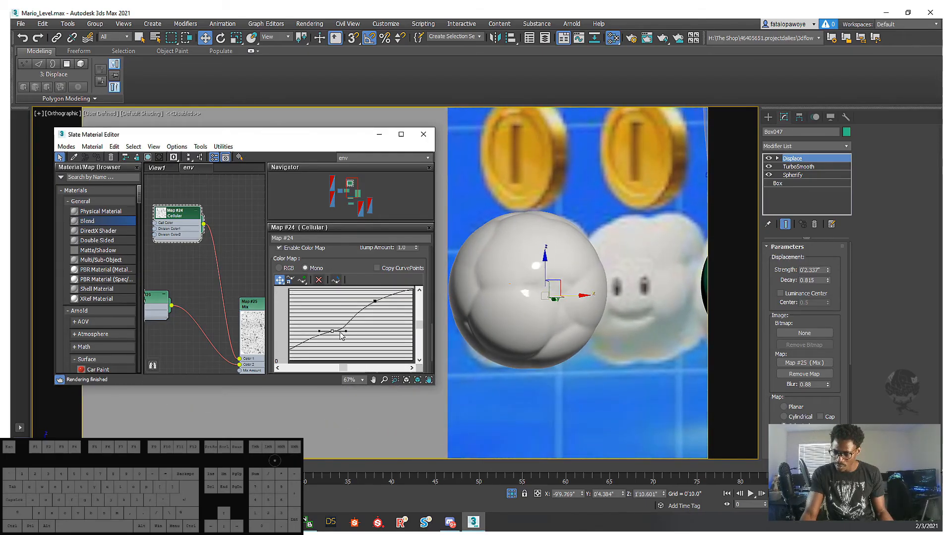
middle_click_drag(336, 327, 376, 326)
left_click_drag(359, 331, 346, 316)
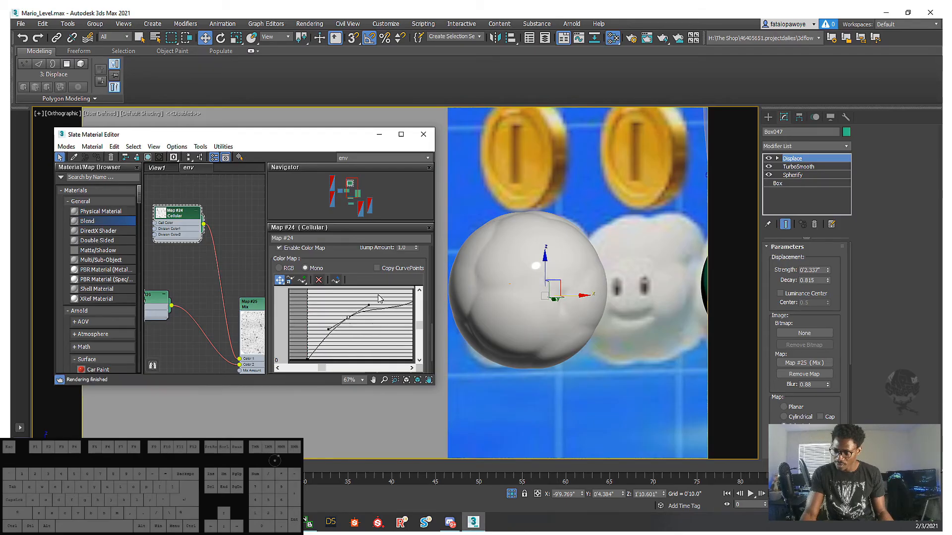
scroll(561, 263, "down", 4)
middle_click_drag(561, 264, 595, 301, "alt")
scroll(547, 288, "up", 5)
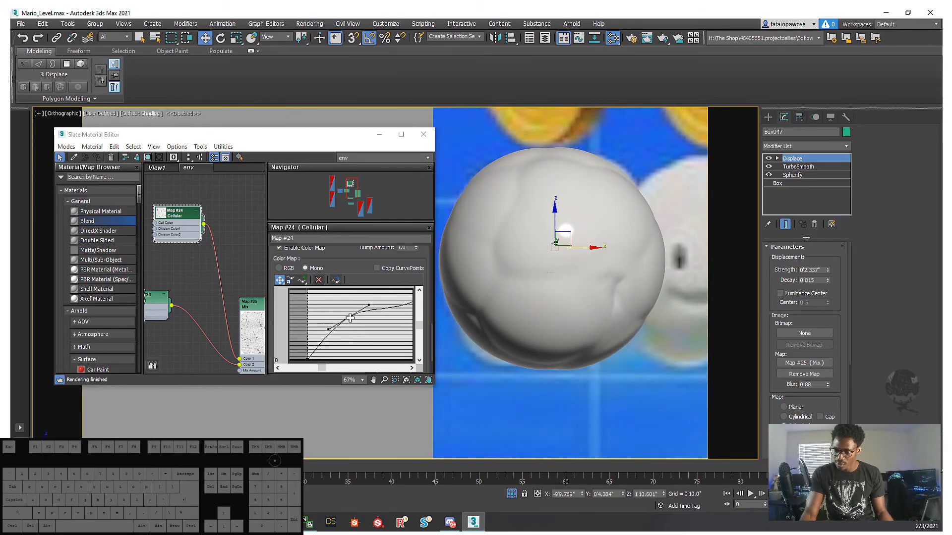
- Lower both middle points of the Cellular color curve, flattening the curve's upper part
left_click_drag(350, 318, 350, 333)
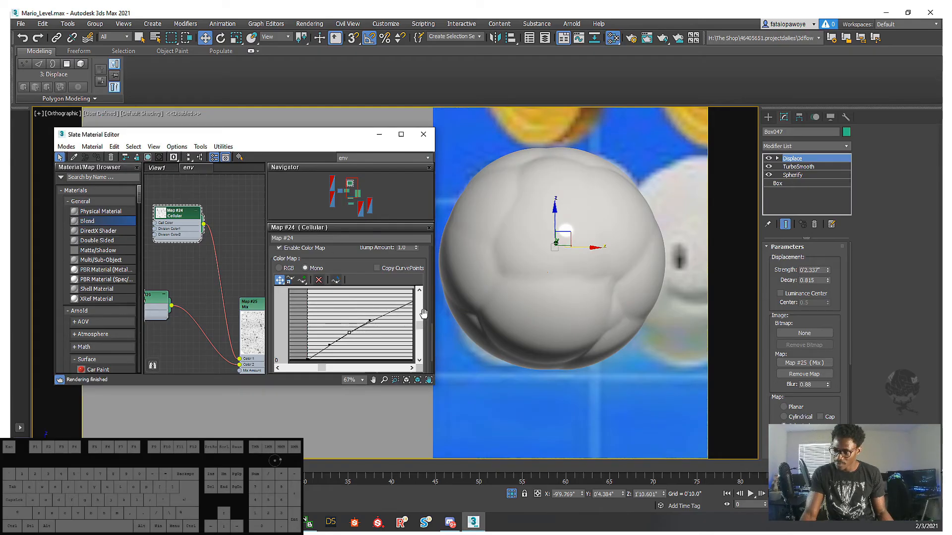
scroll(397, 329, "down", 1)
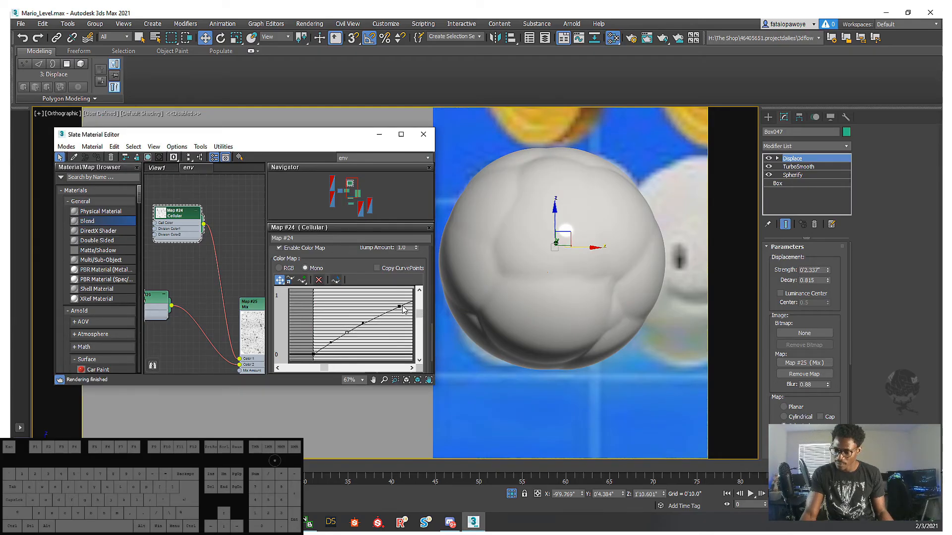
left_click_drag(398, 306, 403, 313)
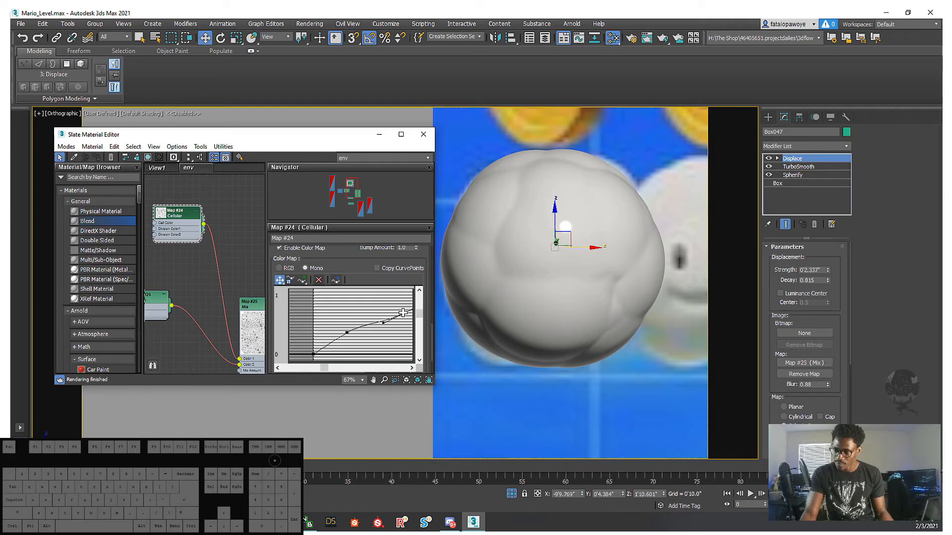
left_click_drag(403, 313, 406, 318)
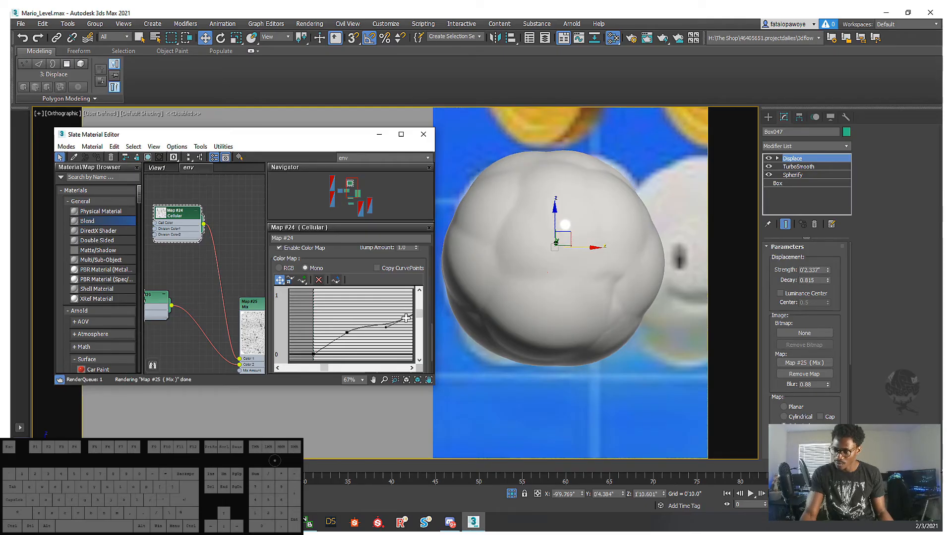
- Adjust the handle of the upper middle point on the Cellular color curve, then lower that point and check the sphere's surface
middle_click_drag(558, 290, 385, 319, "alt")
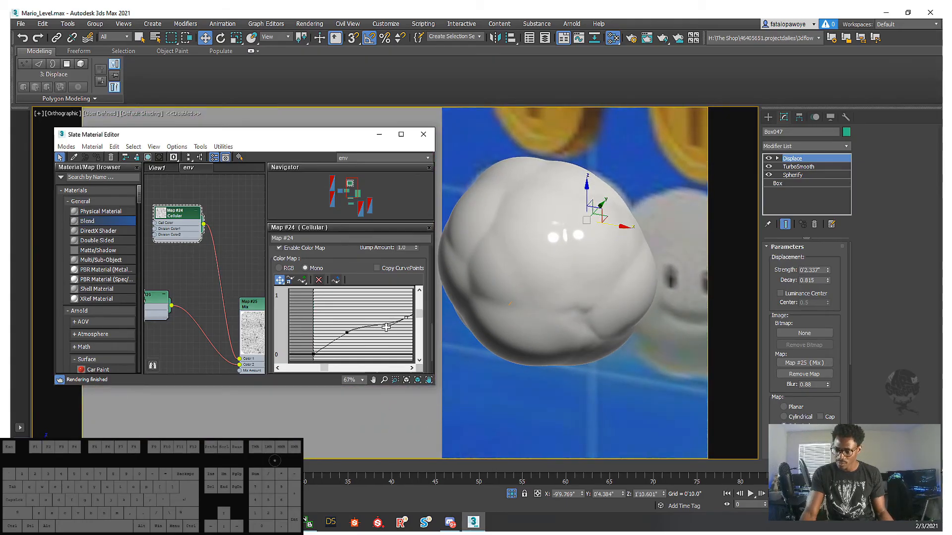
left_click_drag(386, 327, 379, 327)
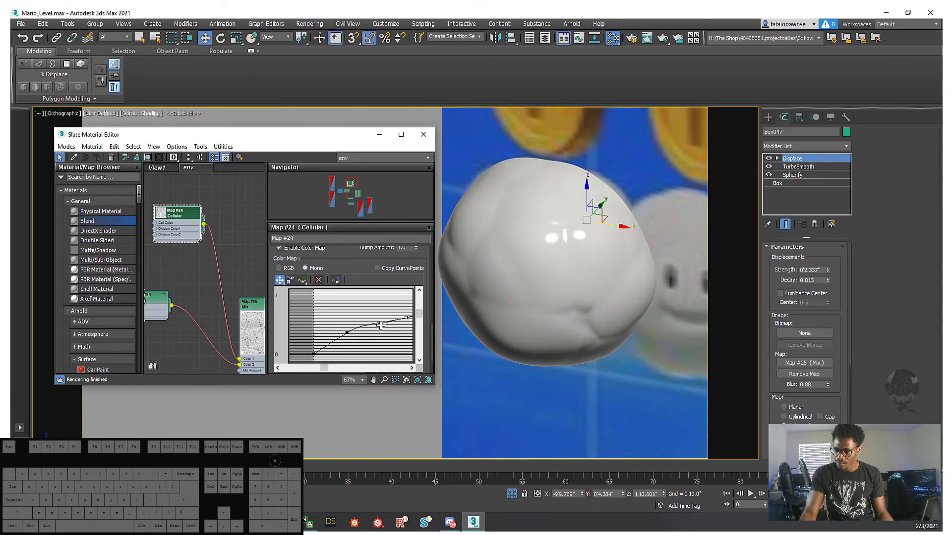
left_click_drag(395, 320, 394, 321)
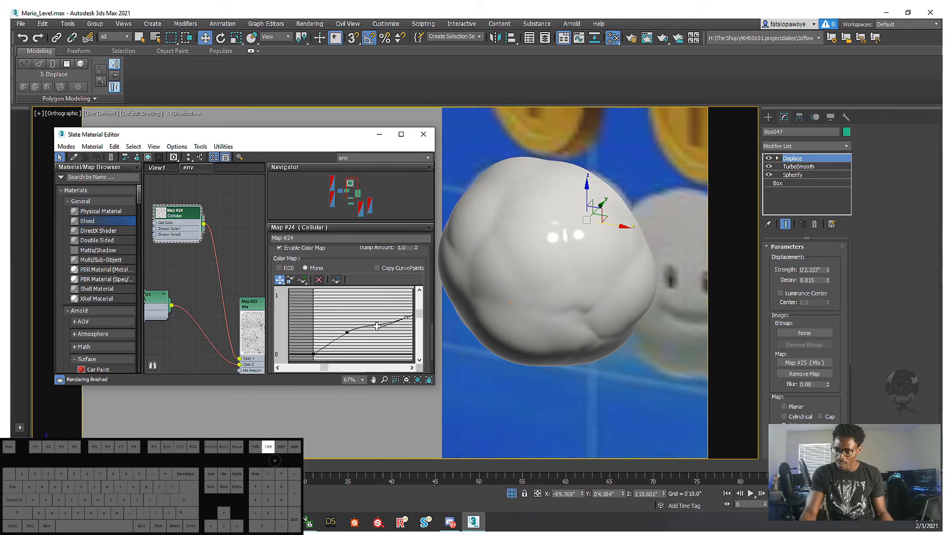
left_click_drag(368, 323, 407, 325)
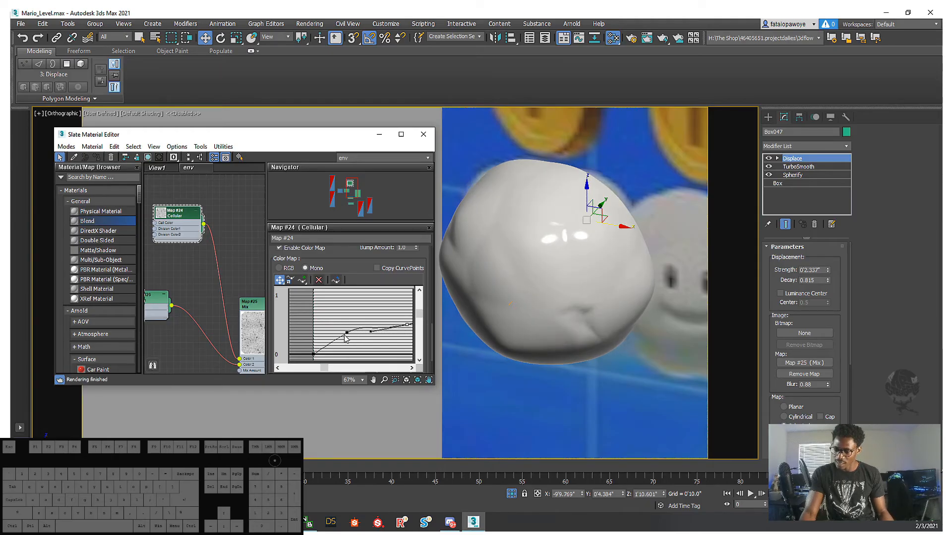
middle_click_drag(515, 295, 545, 291, "alt")
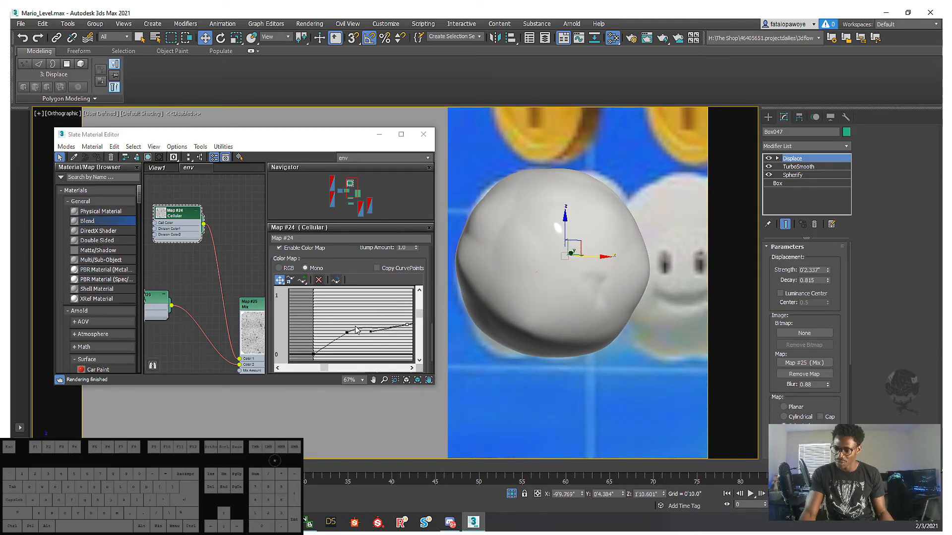
- Raise the upper middle point of the Cellular color curve, lower the lower middle point slightly, and compare the sphere with the reference clouds
left_click_drag(404, 327, 406, 312)
left_click_drag(322, 368, 355, 370)
left_click_drag(396, 304, 398, 300)
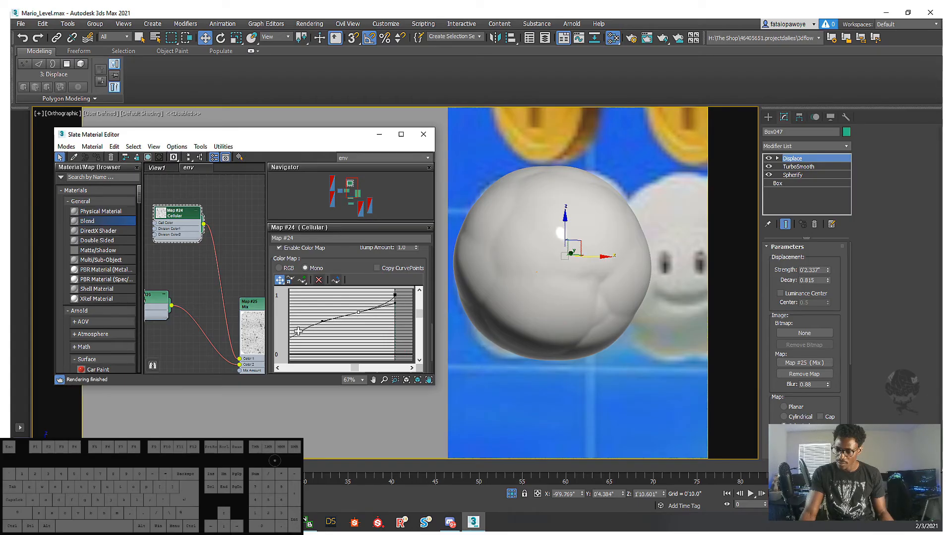
left_click_drag(298, 331, 296, 336)
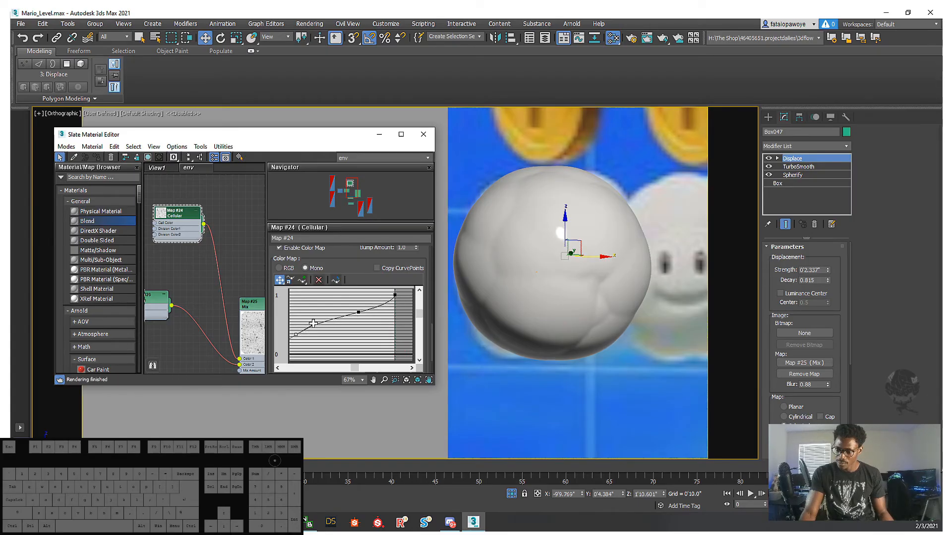
scroll(557, 305, "down", 5)
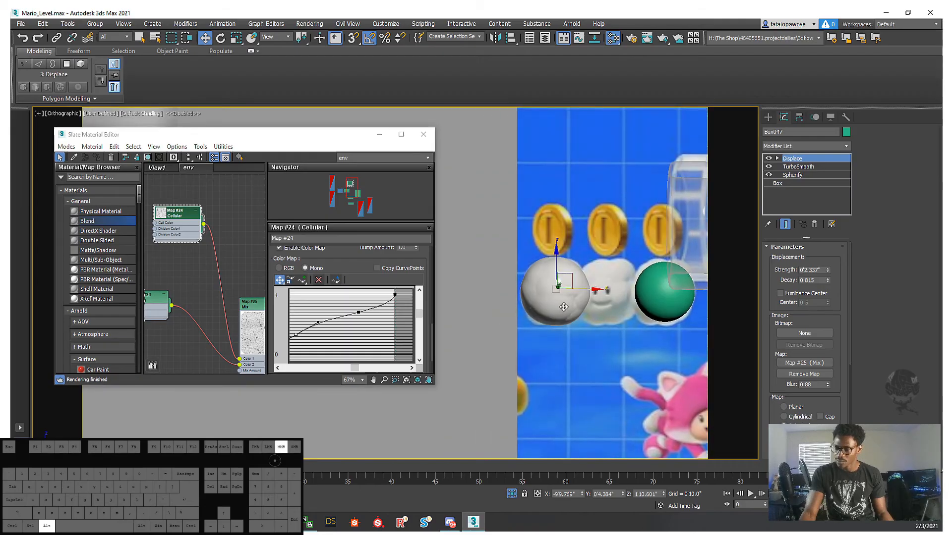
mouse_move(557, 305)
middle_mouse_down("alt")
mouse_move(570, 308)
mouse_move(569, 349)
mouse_move(549, 320)
middle_mouse_up("alt")
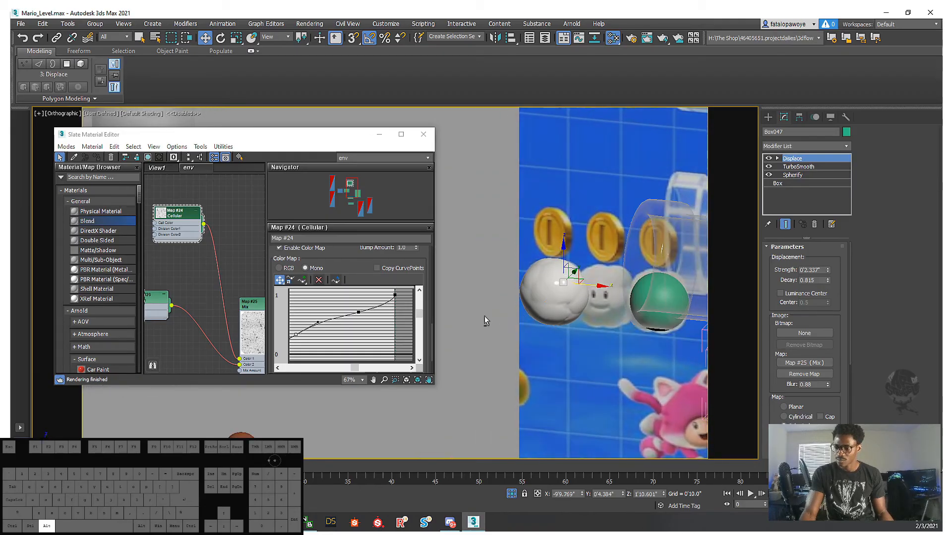
- Steepen the Cellular color curve by dropping its lower middle point and raising its upper middle point, and inspect the sphere
middle_click_drag(326, 320, 348, 317)
mouse_move(316, 330)
left_mouse_down()
mouse_move(321, 341)
mouse_move(313, 342)
left_mouse_up()
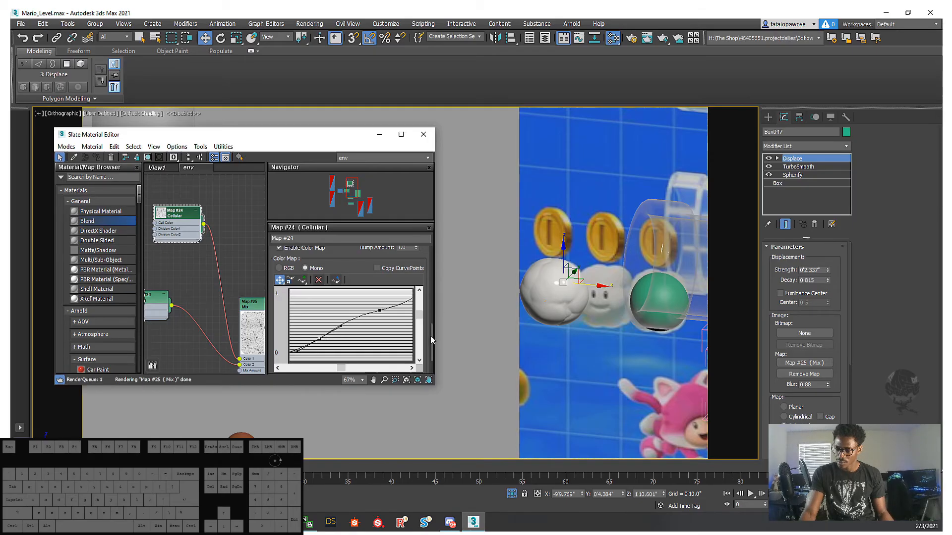
mouse_move(386, 307)
left_mouse_down()
mouse_move(392, 316)
mouse_move(375, 301)
mouse_move(335, 316)
mouse_move(375, 300)
left_mouse_up()
scroll(587, 293, "down", 3)
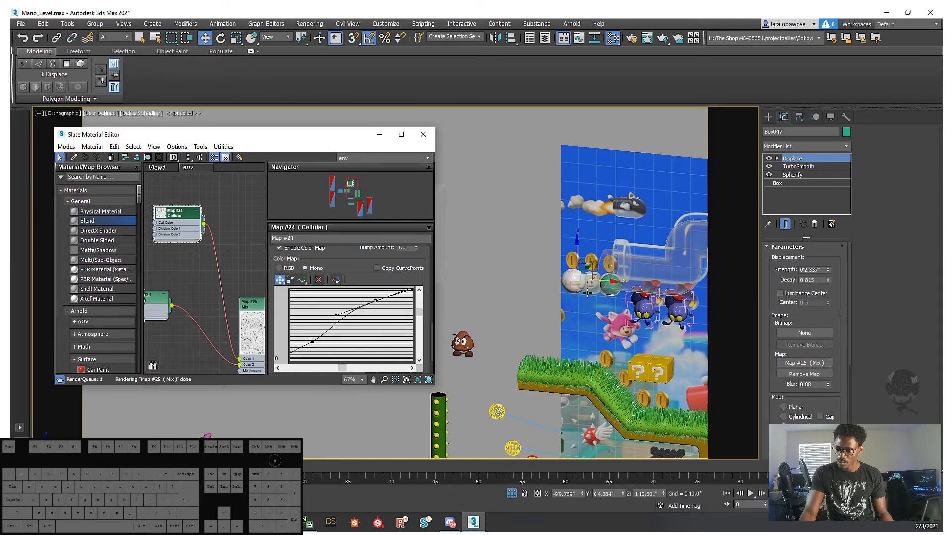
scroll(586, 294, "up", 10)
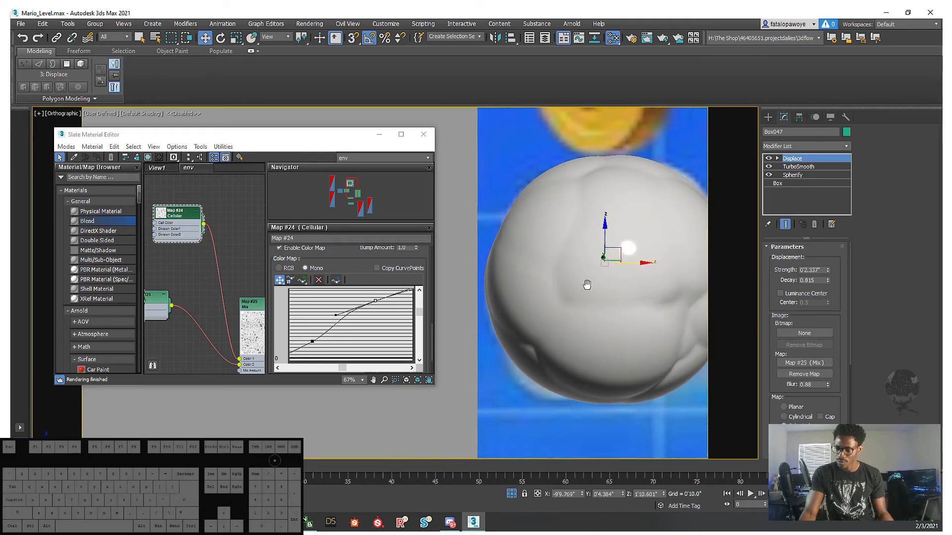
scroll(587, 285, "down", 2)
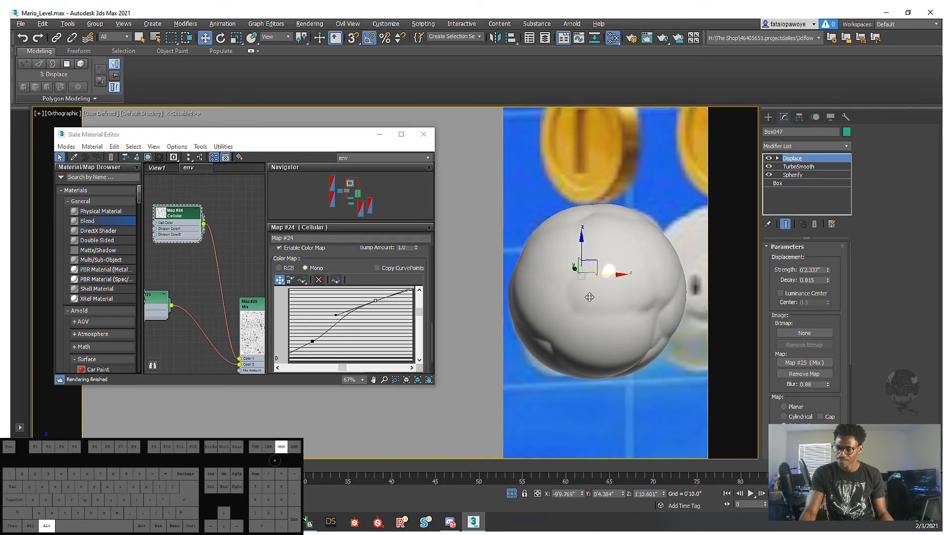
- Minimize the material editor, add an FFD 4x4x4 modifier to the sphere, and start editing its control points in the Front view
left_click(379, 134)
left_click(785, 145)
scroll(793, 179, "down", 10)
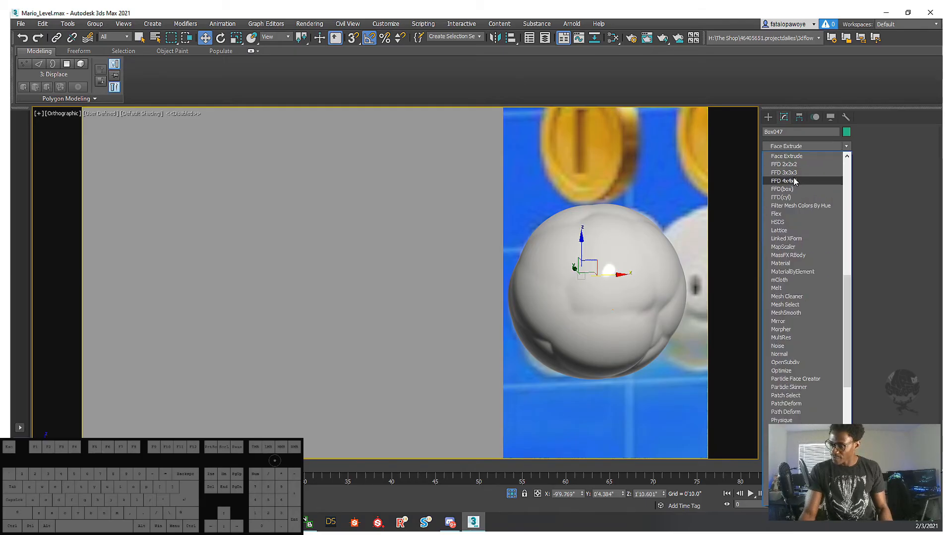
left_click(793, 181)
key("f")
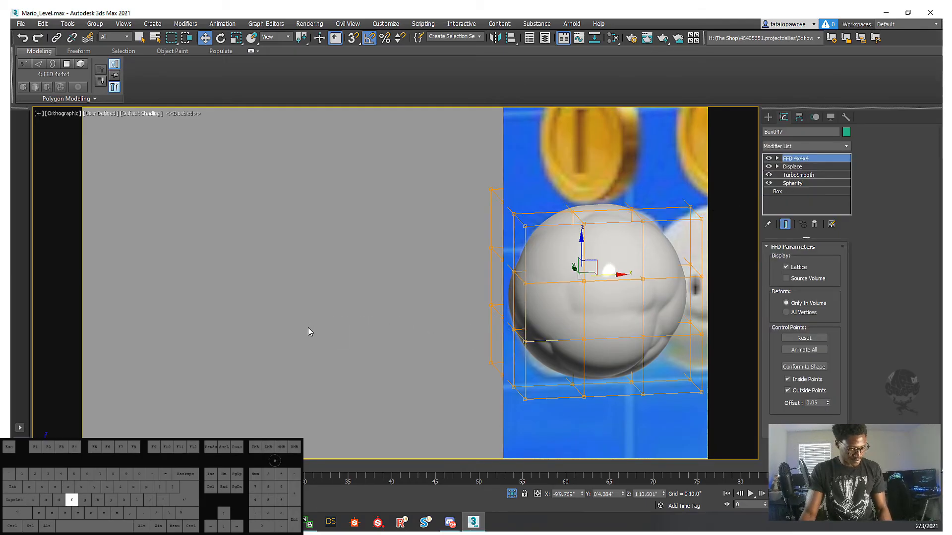
key("z")
middle_click_drag(453, 310, 424, 318)
key("1")
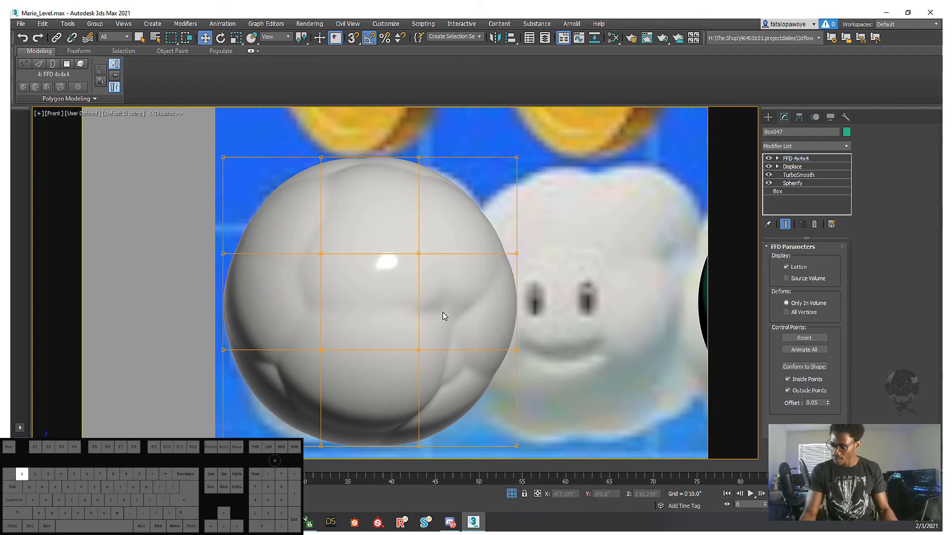
- Make the sphere see-through and move the lattice's outermost right and left columns outward to widen it
left_click_drag(558, 430, 501, 228)
scroll(520, 347, "down", 3)
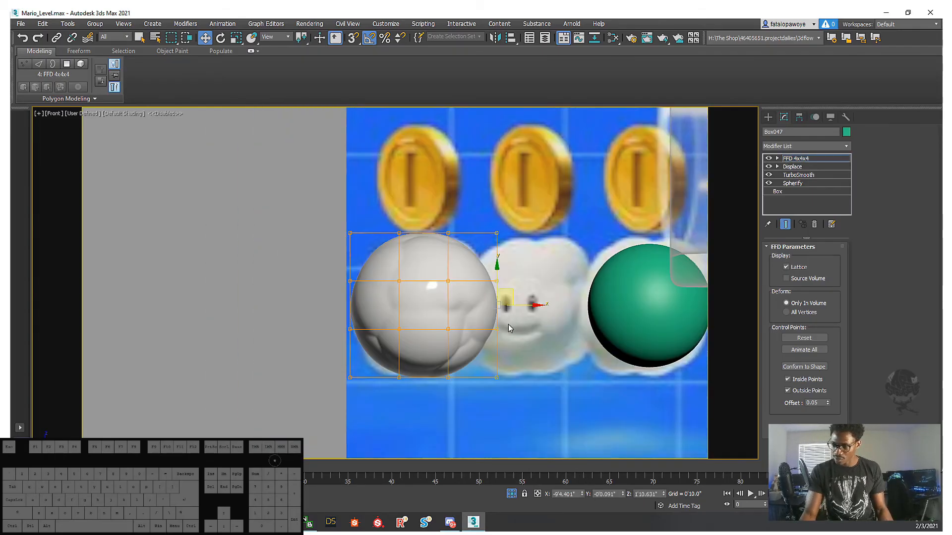
mouse_move(507, 324)
middle_mouse_down()
mouse_move(529, 352)
mouse_move(511, 316)
middle_mouse_up()
key("alt+x")
scroll(504, 337, "up", 3)
left_click_drag(538, 310, 551, 310)
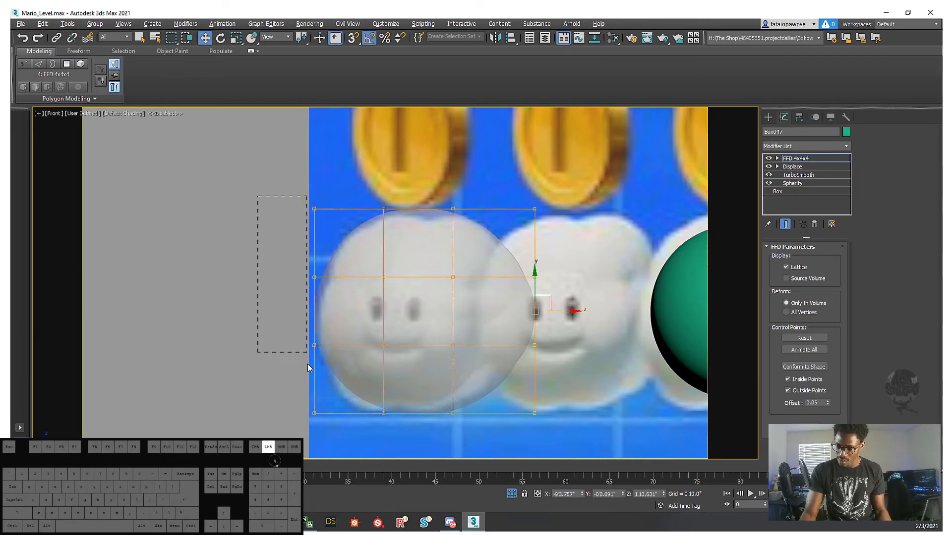
left_click_drag(348, 435, 348, 434)
left_click_drag(346, 310, 328, 311)
- Lower the lattice's top middle points slightly and pull the middle points of both sides inward to fit the reference cloud
left_click_drag(340, 181, 485, 239)
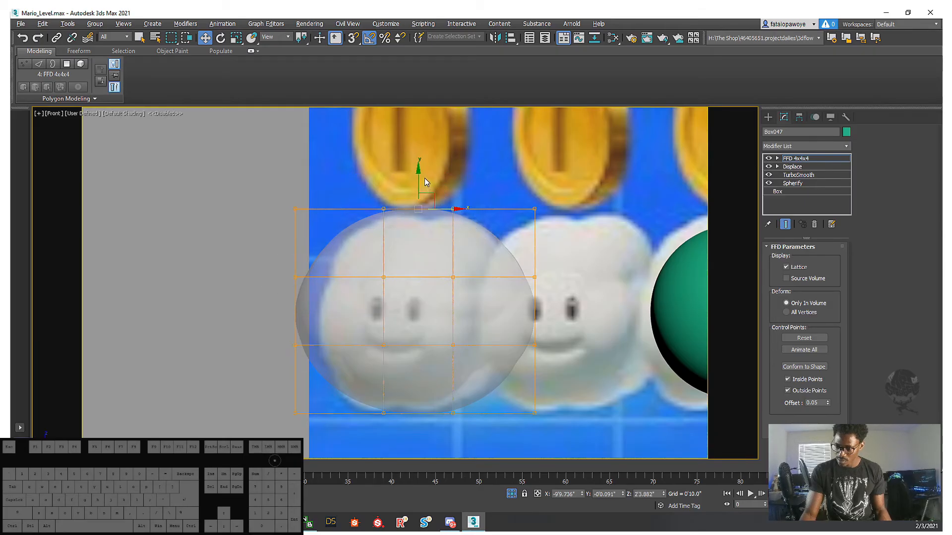
left_click_drag(417, 177, 418, 185)
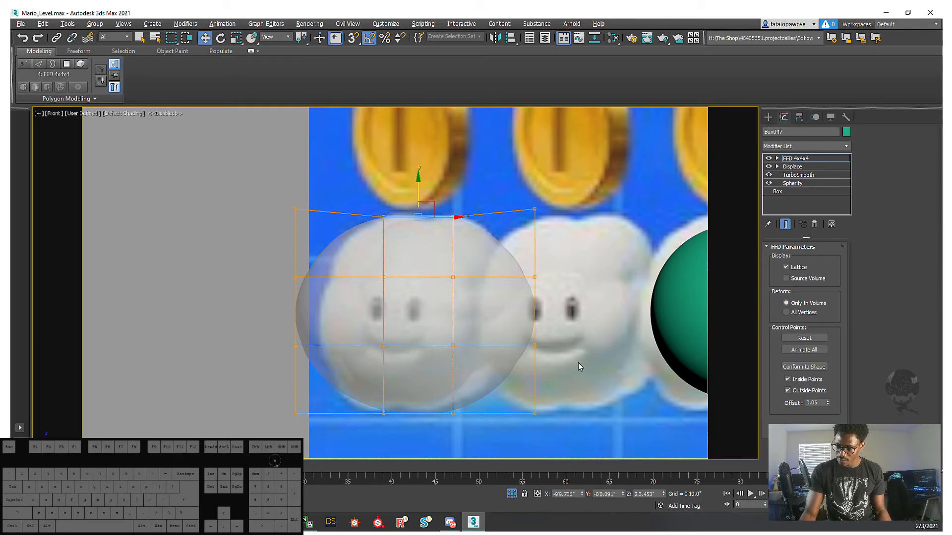
left_click_drag(502, 267, 502, 266)
left_click_drag(567, 311, 542, 314)
left_click_drag(259, 266, 313, 353)
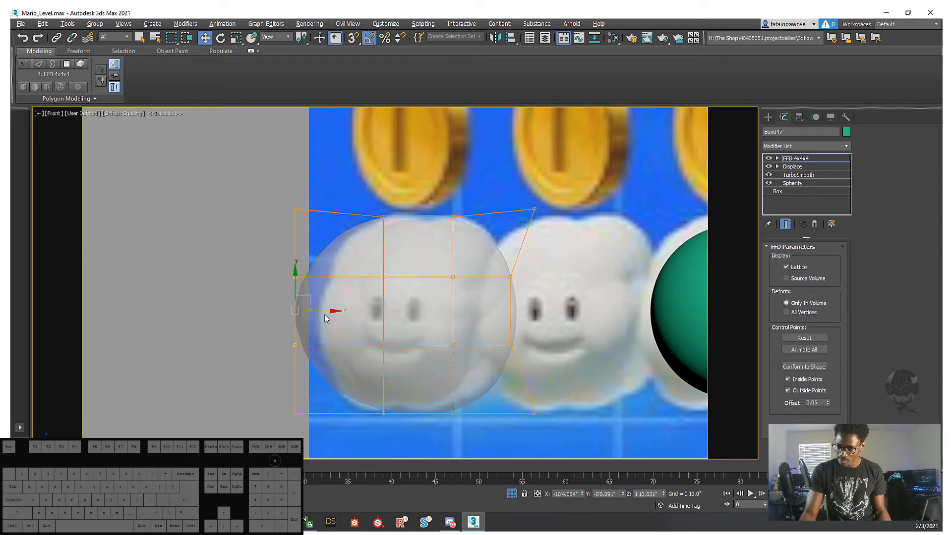
left_click_drag(333, 312, 355, 320)
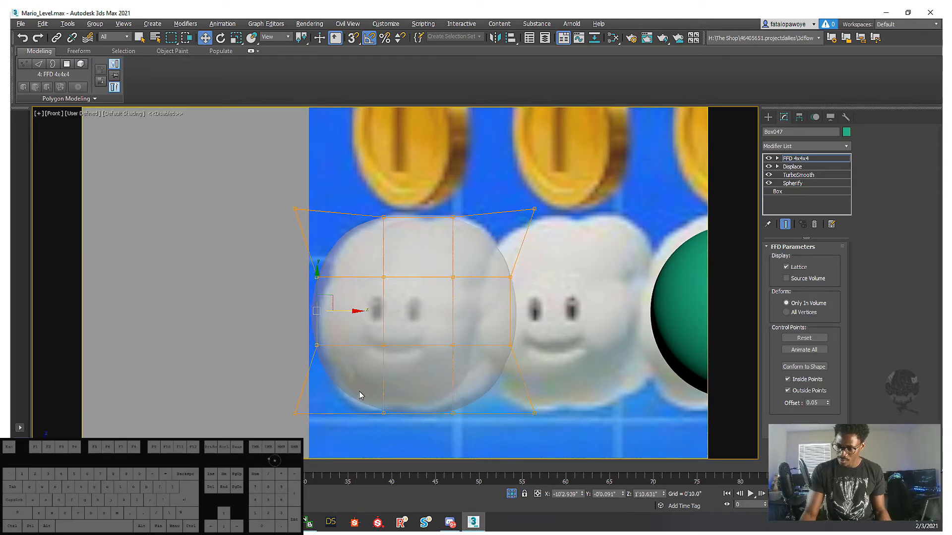
- Move the lattice's bottom middle points down and its top middle points slightly up
left_click_drag(359, 395, 420, 395)
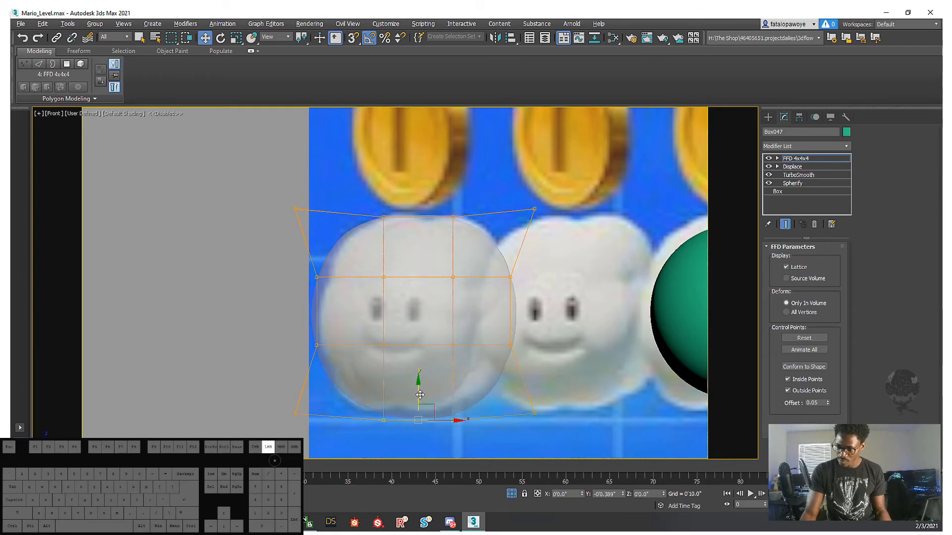
left_click_drag(368, 190, 480, 229)
left_click_drag(421, 190, 424, 184)
- Pull the lattice's top-right corner points slightly outward and nudge the left side's middle points inward
left_click_drag(480, 190, 577, 231)
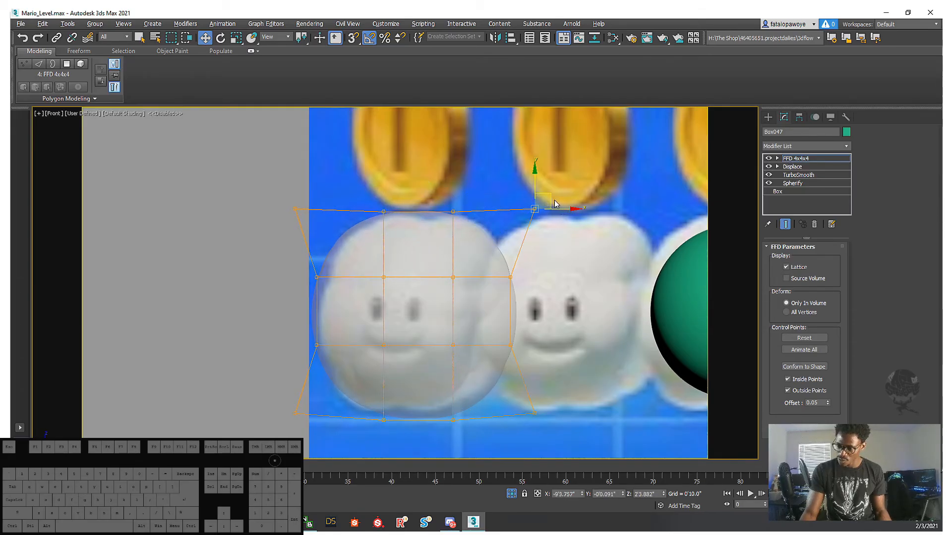
left_click_drag(550, 192, 557, 191)
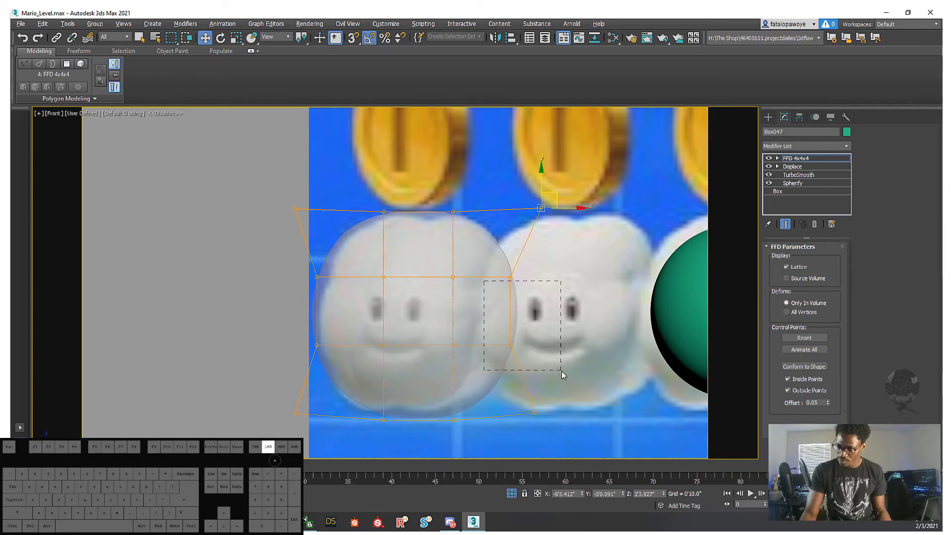
left_click_drag(562, 370, 562, 371)
left_click_drag(352, 375, 352, 375)
left_click_drag(341, 311, 347, 311)
left_click_drag(356, 235, 357, 236)
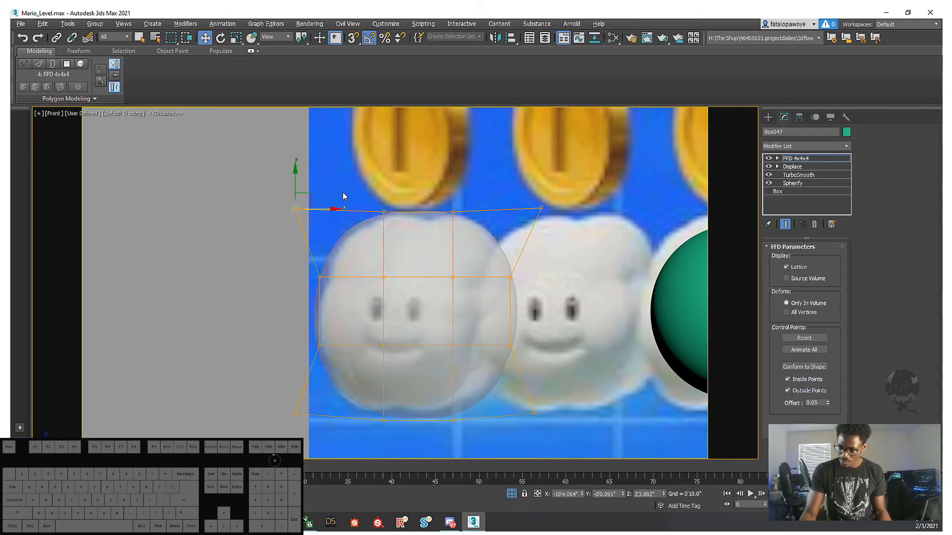
- Isolate the sphere and display the edges of its mesh
scroll(387, 261, "down", 4)
middle_click_drag(385, 286, 500, 346, "alt")
key("alt+q")
scroll(500, 346, "down", 4)
middle_click_drag(499, 348, 488, 357)
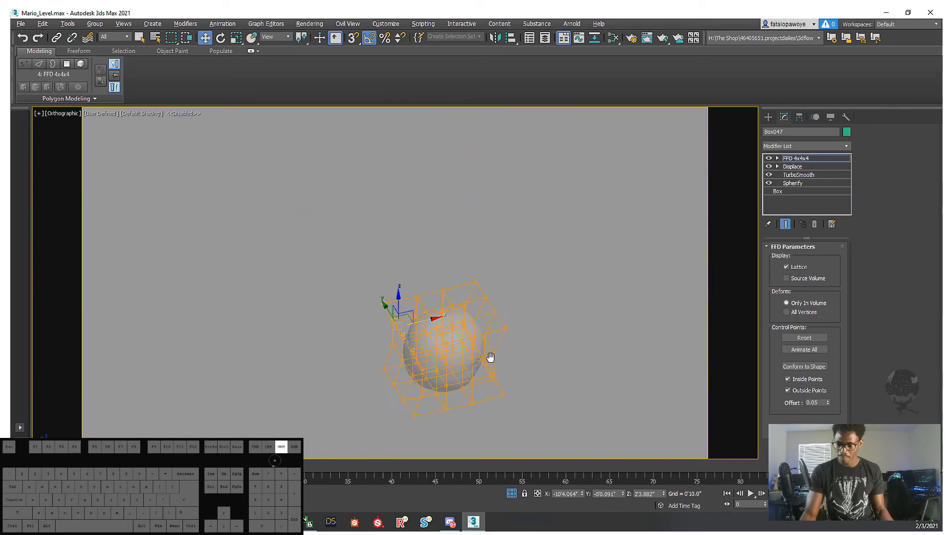
key("F3")
key("F3")
key("F4")
key("F3")
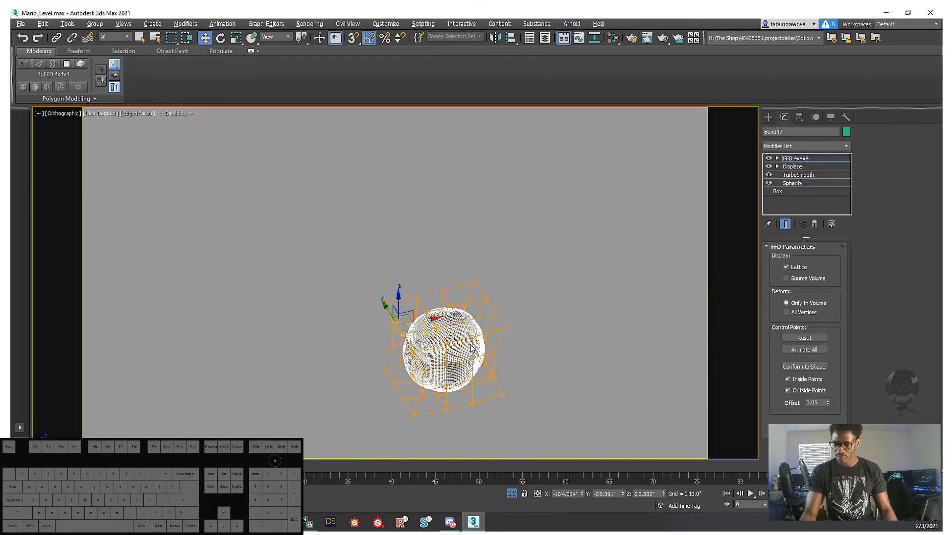
scroll(468, 351, "up", 5)
key("F4")
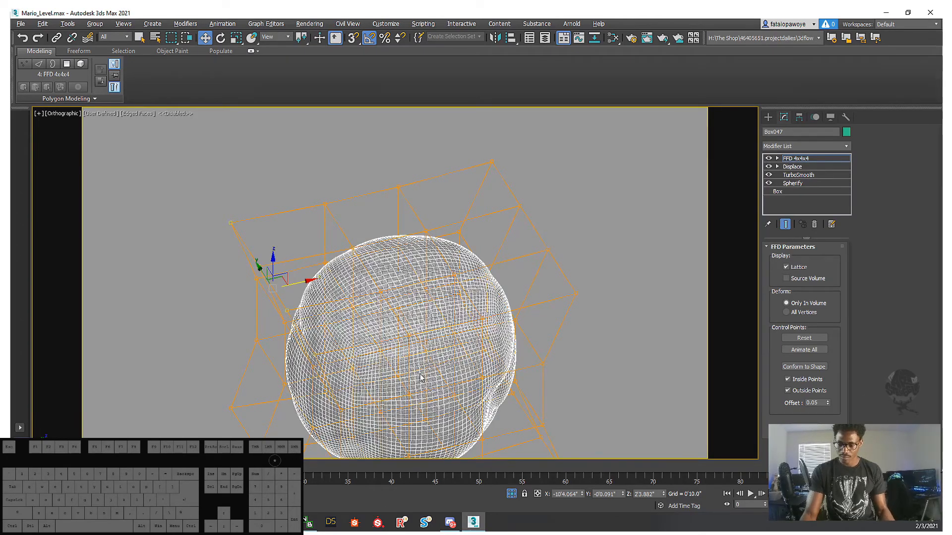
- Examine the isolated sphere's shape and mesh density in Perspective view, with and without its edges displayed
mouse_move(421, 377)
middle_mouse_down("alt")
mouse_move(373, 311)
mouse_move(444, 308)
mouse_move(508, 354)
mouse_move(414, 331)
mouse_move(367, 303)
mouse_move(336, 350)
mouse_move(389, 384)
mouse_move(390, 416)
mouse_move(346, 317)
mouse_move(363, 325)
mouse_move(368, 254)
middle_mouse_up("alt")
scroll(414, 331, "up", 2)
key("p")
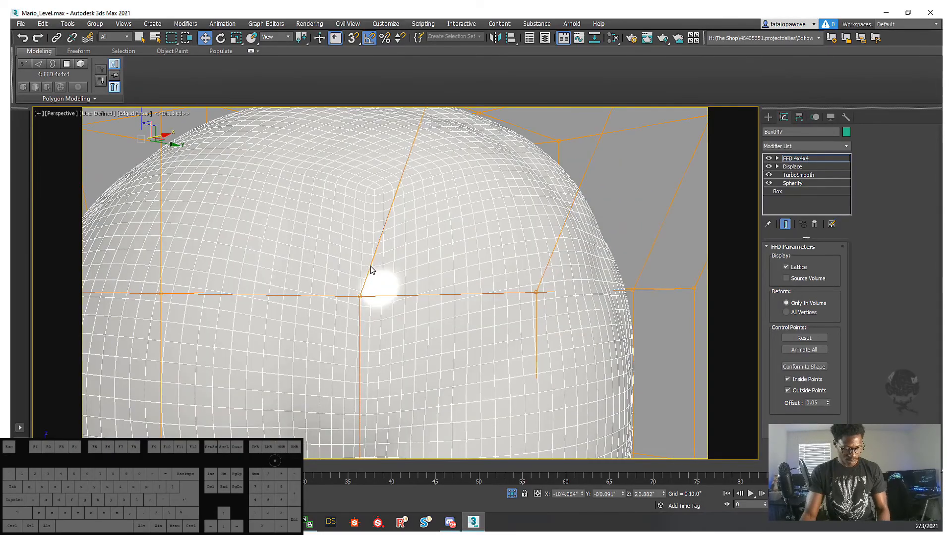
key("z")
scroll(365, 283, "down", 3)
key("F4")
scroll(376, 304, "up", 8)
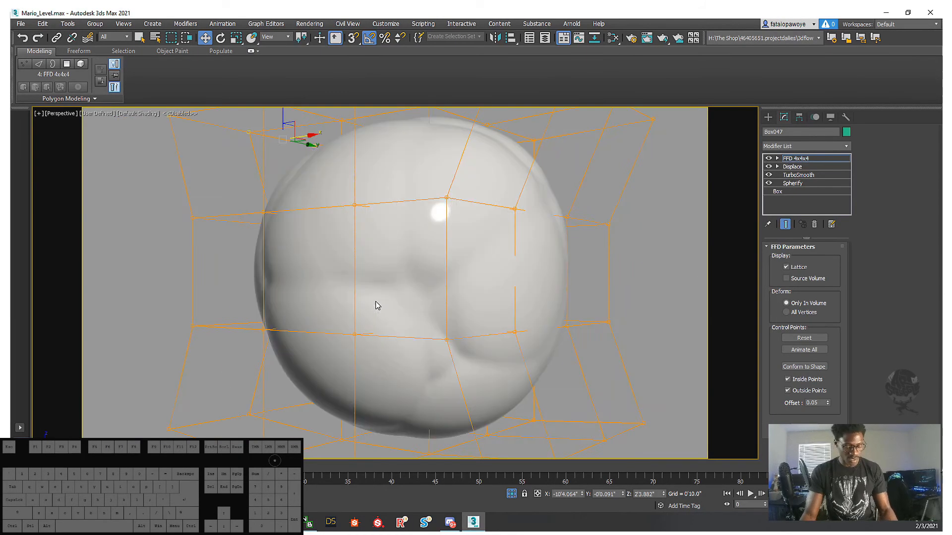
scroll(376, 303, "down", 6)
mouse_move(366, 248)
middle_mouse_down()
mouse_move(403, 290)
mouse_move(416, 230)
mouse_move(429, 283)
mouse_move(385, 246)
mouse_move(378, 310)
mouse_move(365, 297)
mouse_move(373, 266)
middle_mouse_up()
scroll(403, 290, "up", 6)
key("F4")
scroll(403, 301, "down", 5)
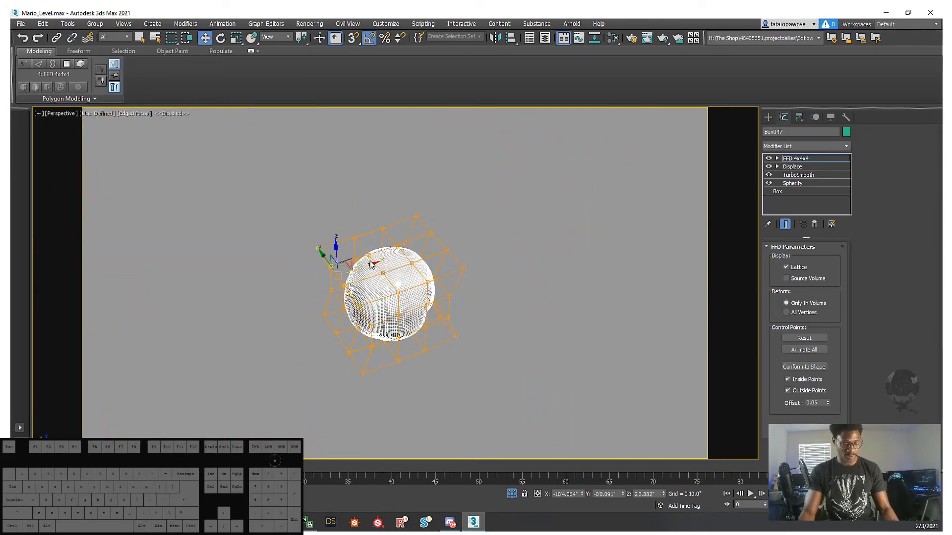
scroll(416, 315, "up", 6)
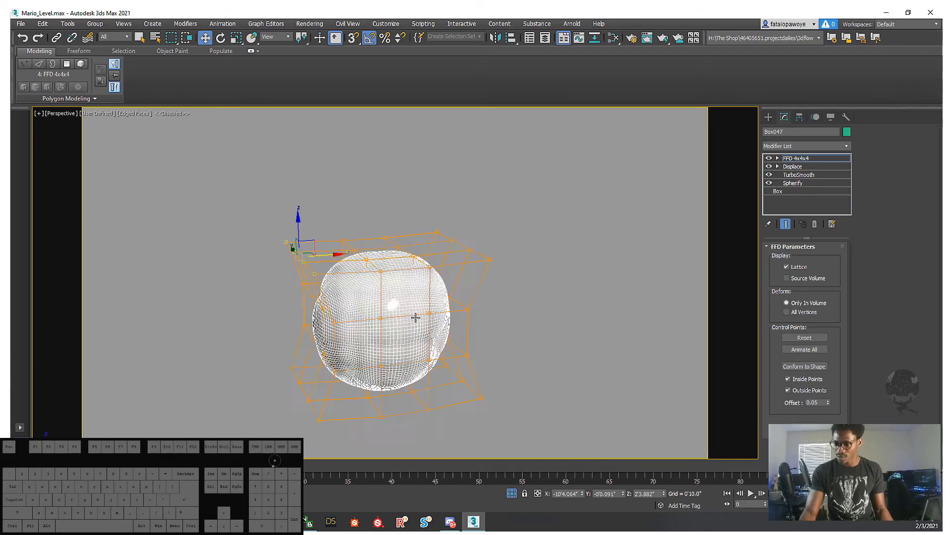
middle_click_drag(410, 315, 620, 239, "alt")
- Leave control point editing and bring the rest of the scene back into view
left_click(813, 159)
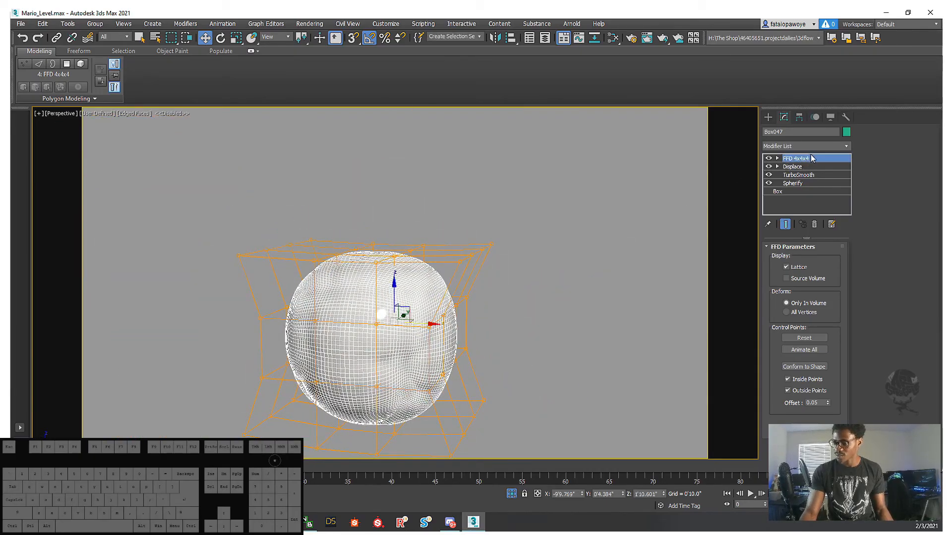
middle_click_drag(451, 230, 521, 296, "alt")
right_click(498, 242)
left_click(521, 195)
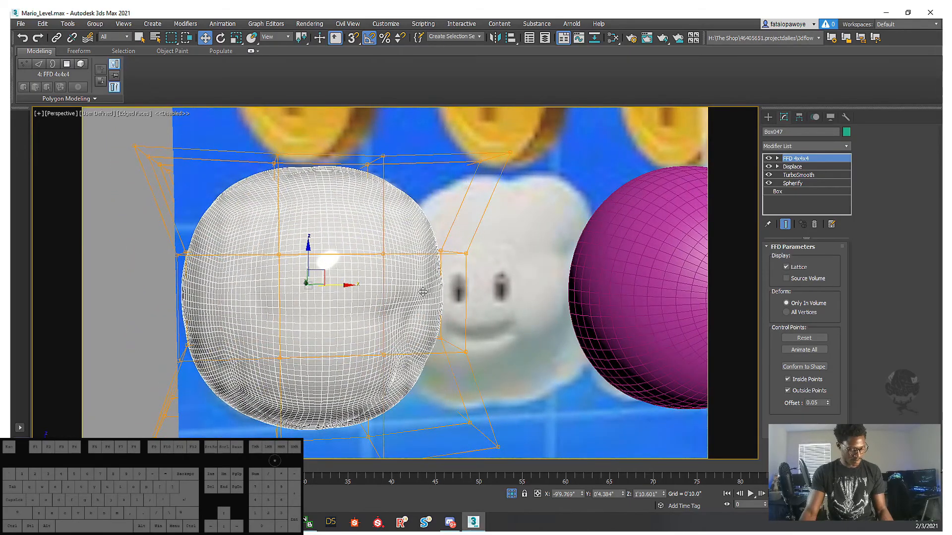
- Hide the cloud sphere so the reference clouds behind it are uncovered
scroll(446, 282, "down", 5)
right_click(449, 288)
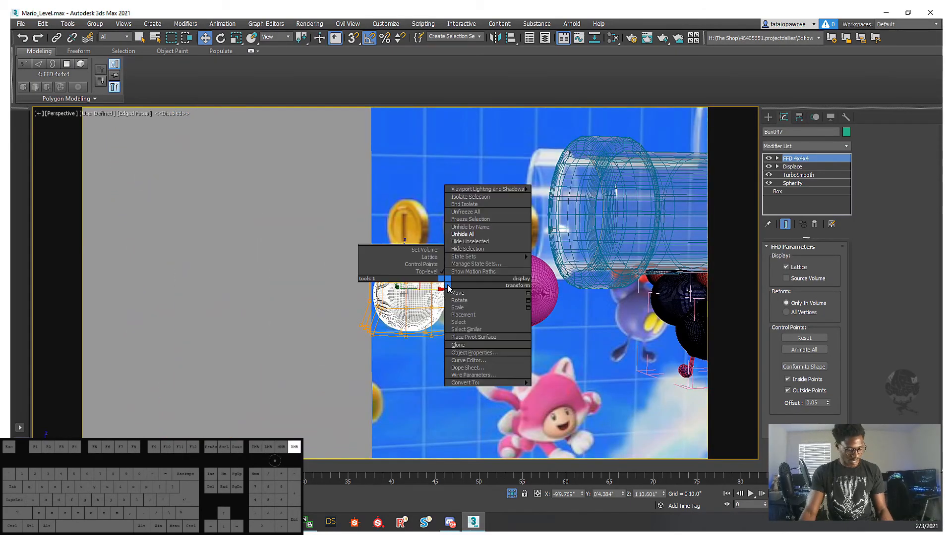
left_click(480, 250)
scroll(415, 287, "up", 5)
middle_click_drag(414, 287, 421, 306)
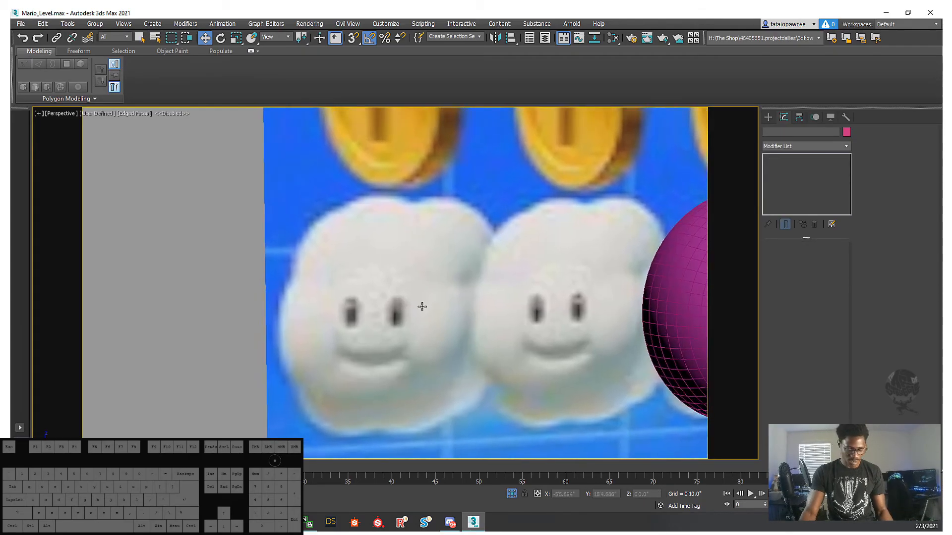
- In Front view, draw a plane about 3.02" wide and 1.43" long over the middle cloud's mouth in the reference
key("f")
scroll(234, 289, "down", 6)
middle_click_drag(238, 290, 323, 296)
scroll(323, 296, "up", 5)
scroll(319, 232, "up", 5)
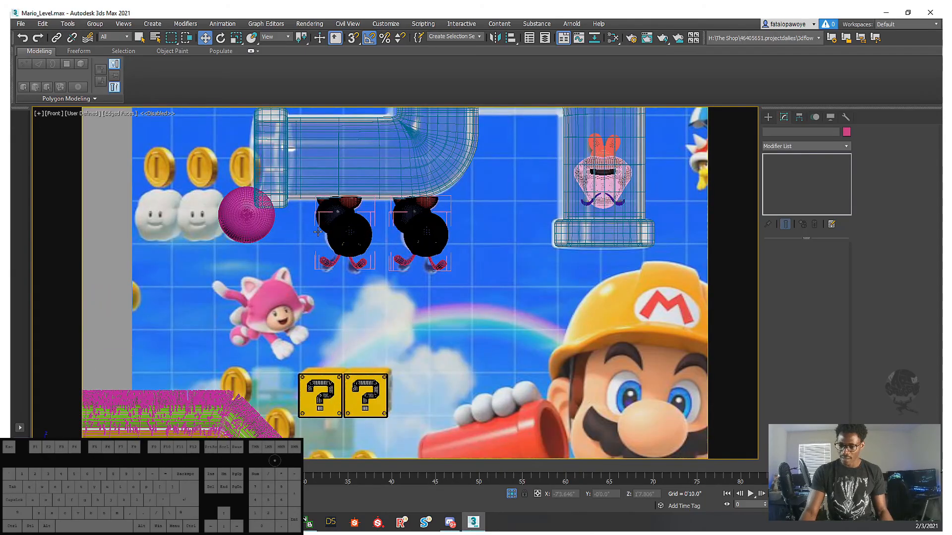
middle_click_drag(192, 255, 342, 272)
scroll(342, 272, "up", 8)
scroll(359, 311, "down", 3)
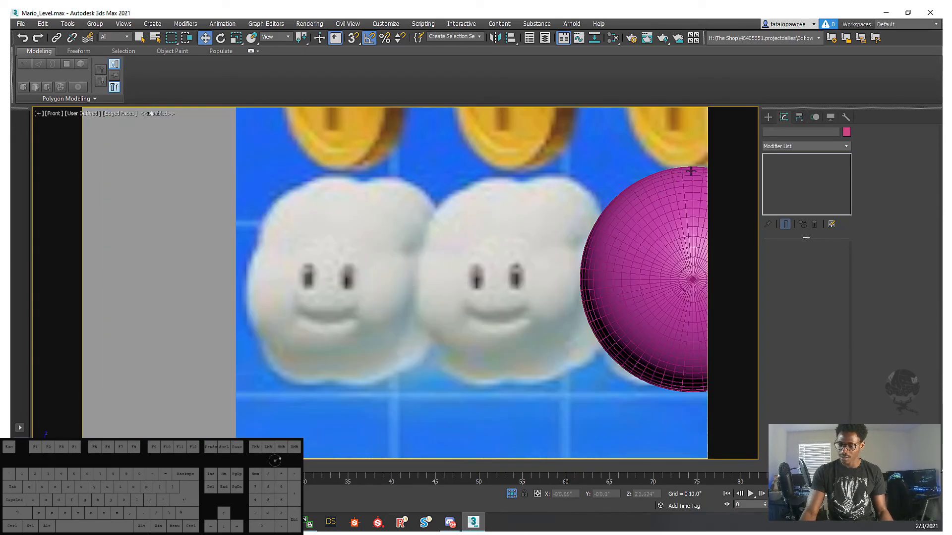
left_click(768, 118)
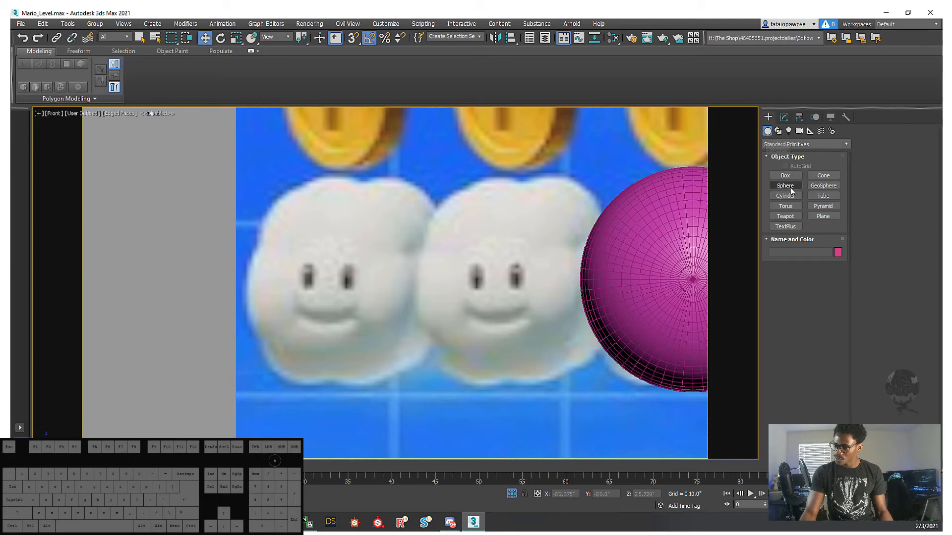
left_click(823, 216)
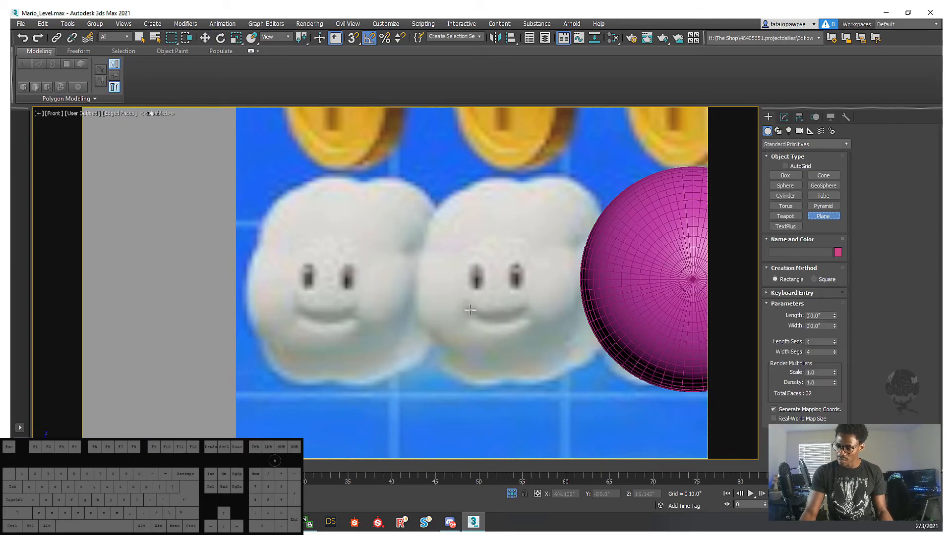
left_click_drag(464, 307, 529, 335)
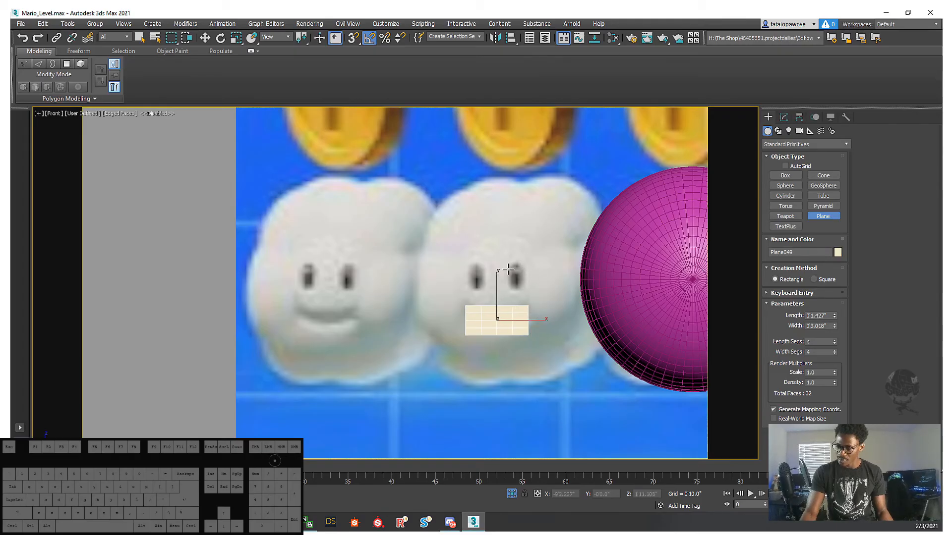
- Draw a cylinder about 0.32" in radius and 0.65" high over the middle cloud's right eye
left_click(786, 196)
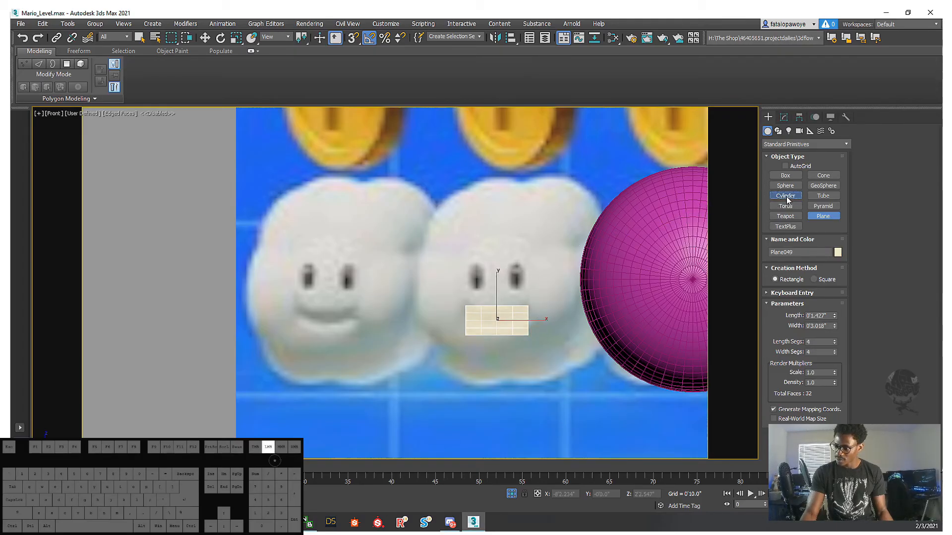
scroll(526, 272, "up", 5)
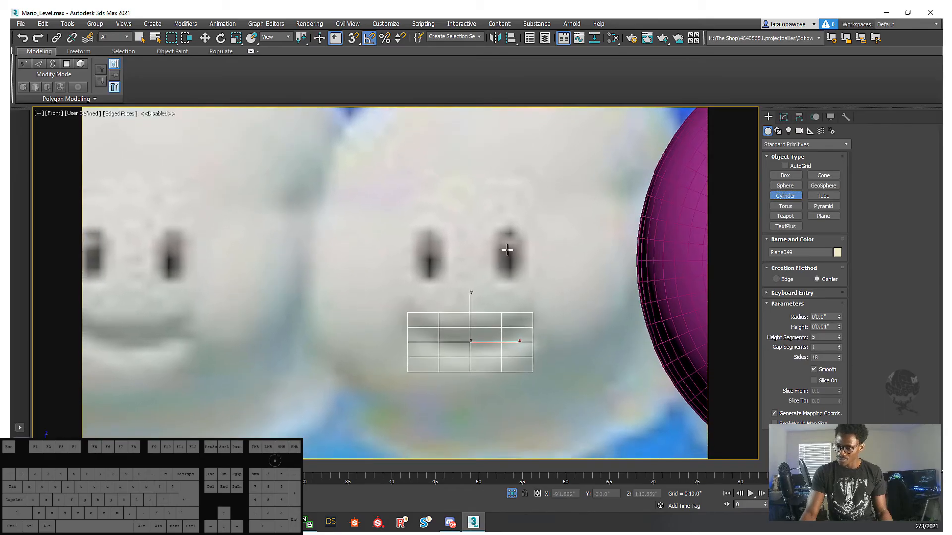
left_click_drag(508, 252, 517, 266)
left_click_drag(516, 266, 516, 262)
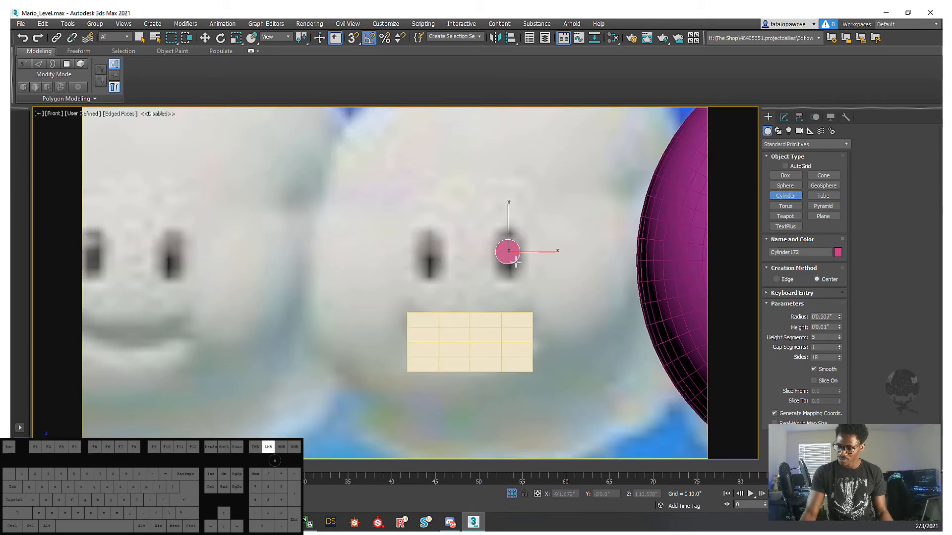
middle_click_drag(504, 252, 468, 233)
scroll(468, 233, "up", 3)
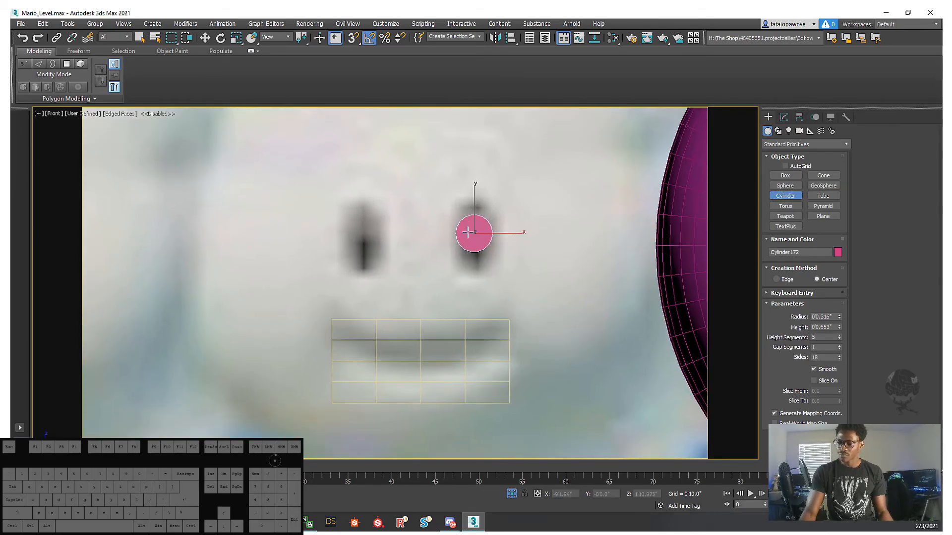
mouse_move(453, 287)
middle_mouse_down()
mouse_move(421, 256)
mouse_move(441, 257)
mouse_move(443, 314)
mouse_move(451, 267)
mouse_move(446, 301)
mouse_move(424, 293)
mouse_move(432, 338)
middle_mouse_up()
scroll(435, 226, "down", 3)
right_click(447, 233)
- Move the mouth plane slightly up over the smile and display it see-through
scroll(441, 255, "up", 6)
key("F3")
scroll(451, 267, "down", 6)
key("F3")
scroll(424, 293, "up", 8)
scroll(433, 291, "down", 6)
scroll(436, 302, "up", 3)
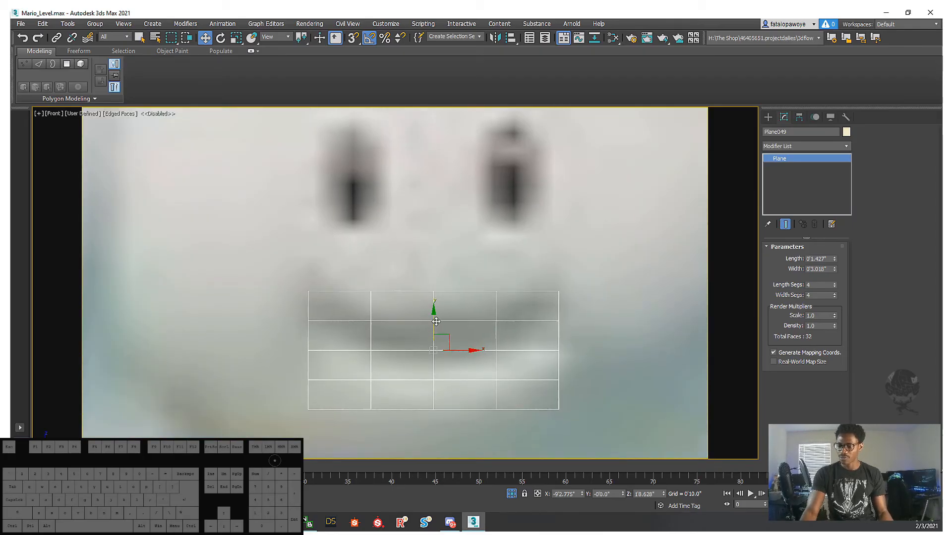
left_click_drag(436, 321, 439, 303)
scroll(440, 314, "down", 8)
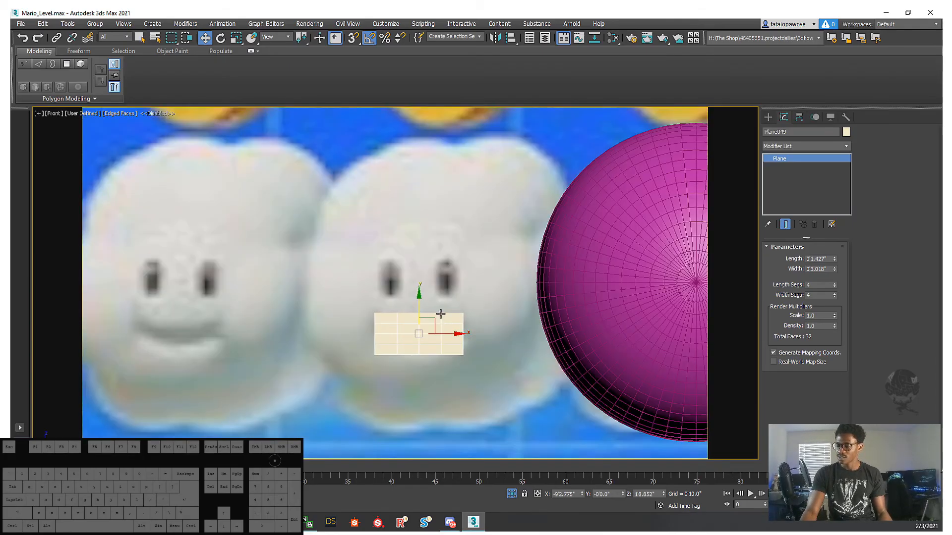
scroll(441, 314, "up", 5)
key("alt+x")
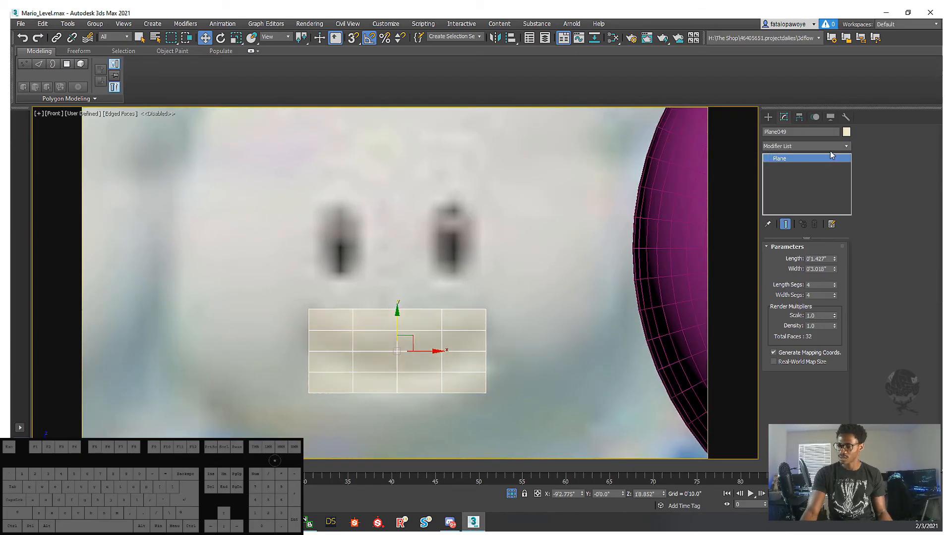
- Add an Edit Poly modifier to the mouth plane, enter vertex editing and make the plane see-through
left_click(828, 146)
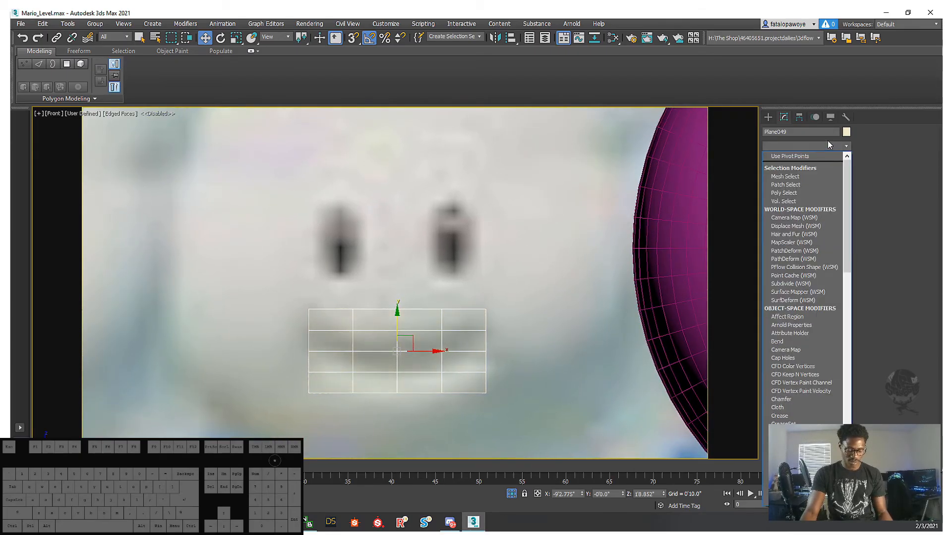
type("esh")
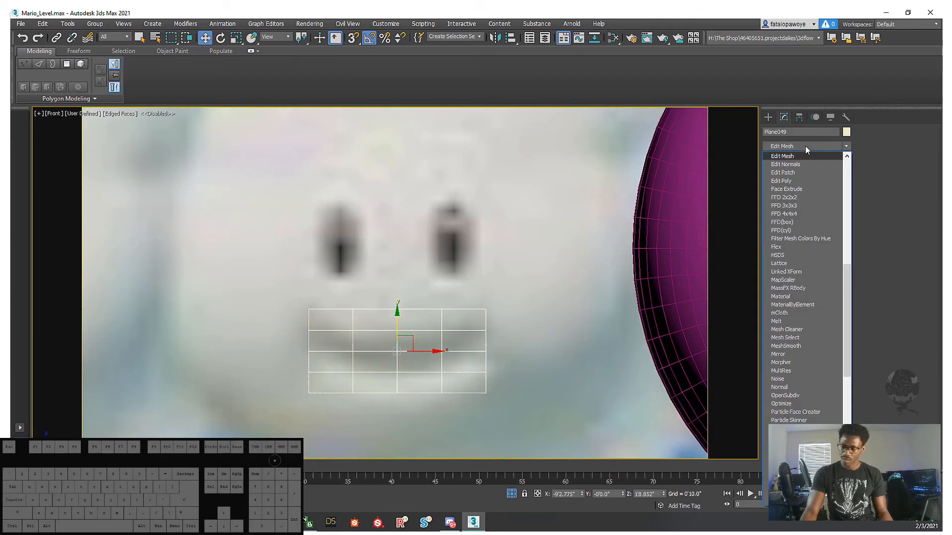
left_click(795, 180)
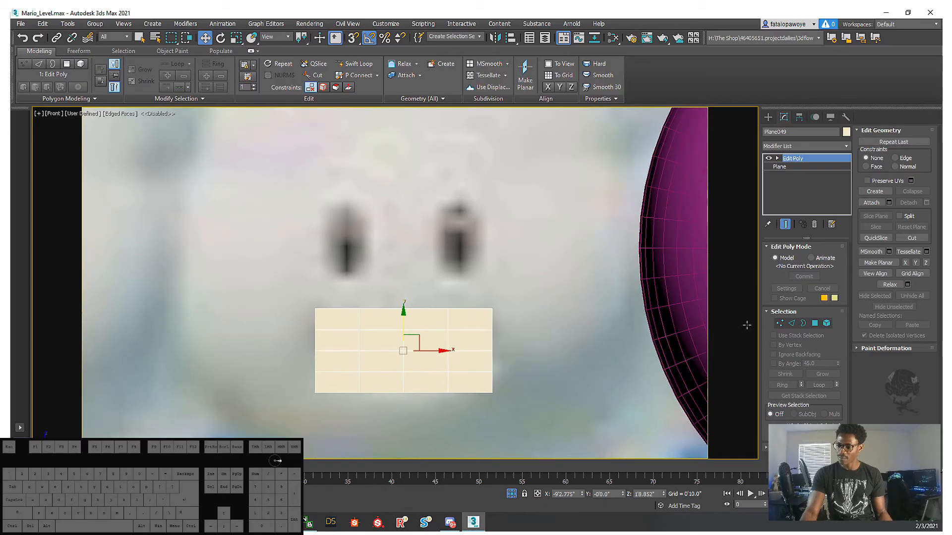
left_click(780, 324)
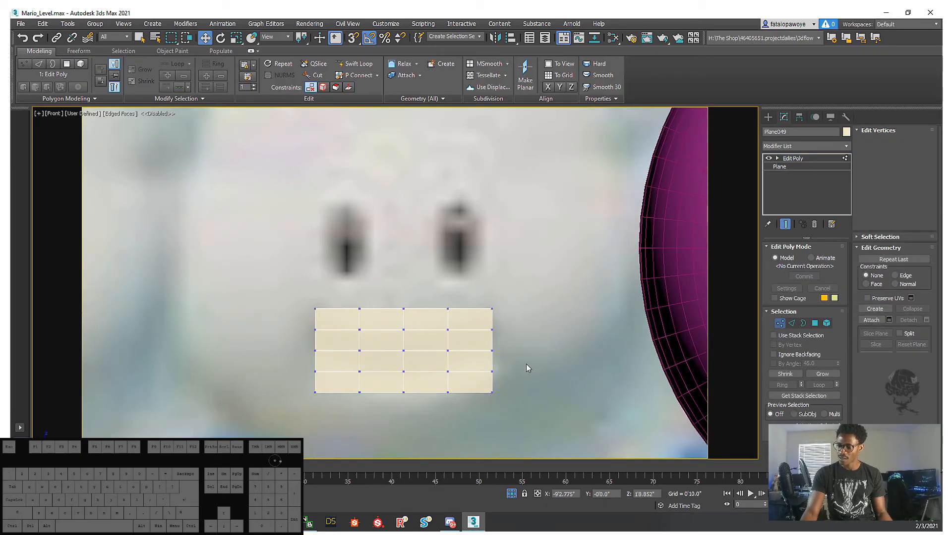
middle_click_drag(431, 365, 431, 382)
key("alt+x")
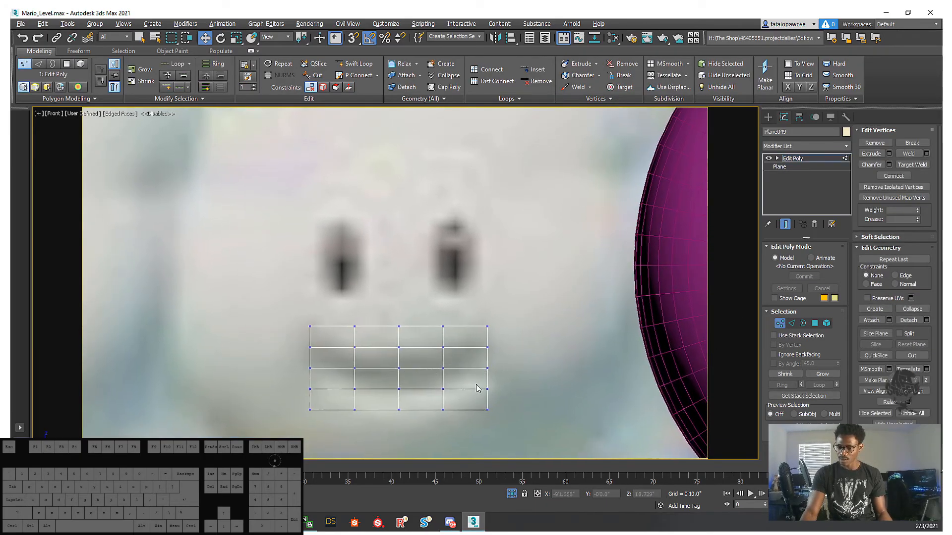
- Delete the left half of the mouth plane by removing its two leftmost columns of vertices
scroll(475, 388, "up", 5)
scroll(461, 366, "down", 4)
scroll(448, 352, "up", 4)
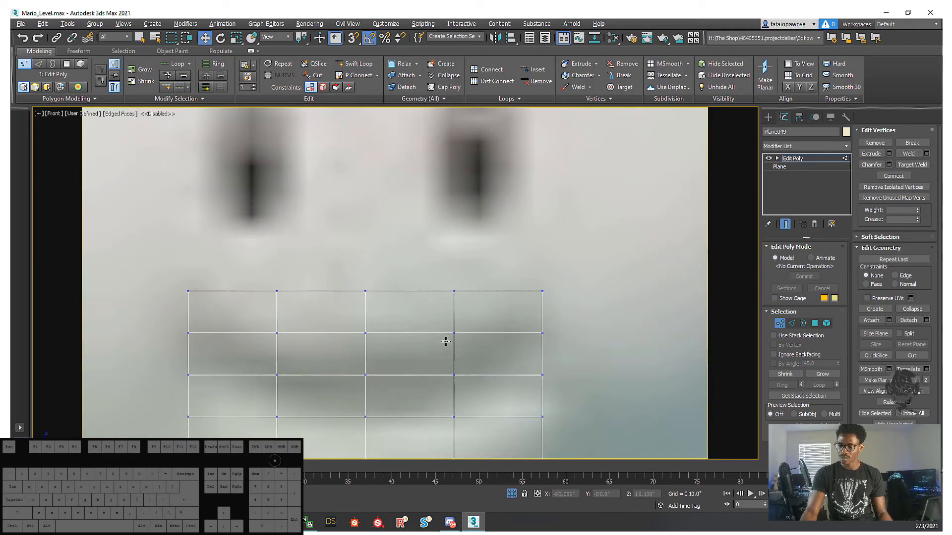
left_click_drag(476, 418, 442, 325)
middle_click_drag(510, 298, 508, 268)
scroll(508, 270, "down", 4)
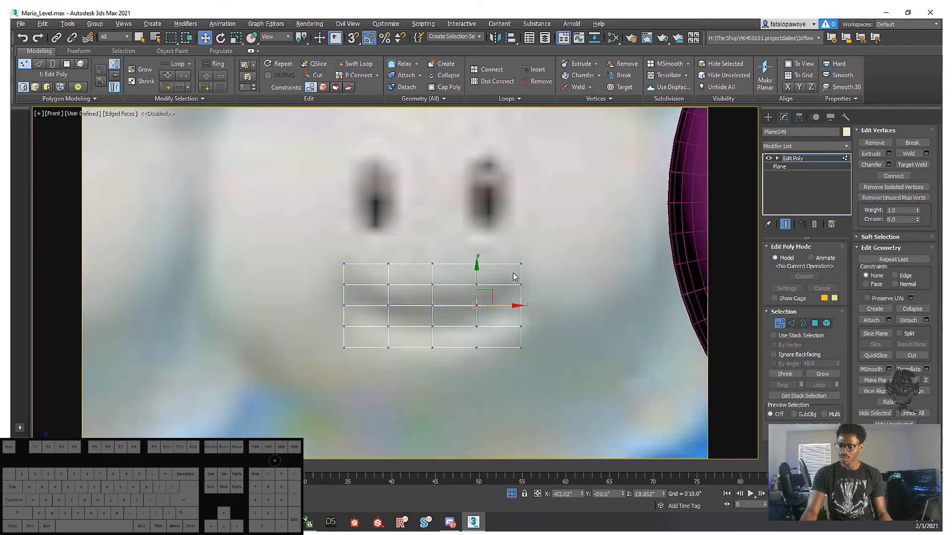
scroll(517, 298, "up", 2)
scroll(517, 298, "down", 3)
scroll(446, 299, "up", 1)
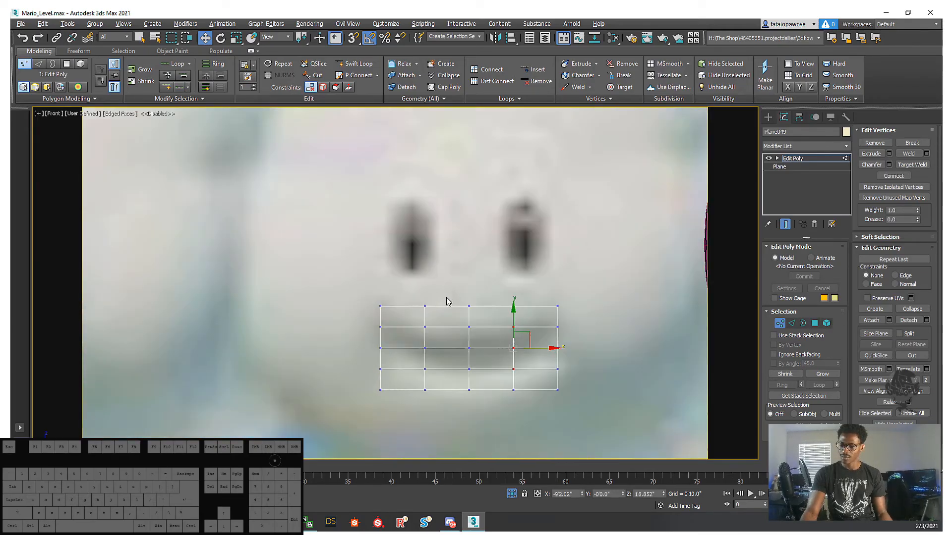
scroll(449, 303, "down", 1)
scroll(456, 319, "up", 2)
left_click_drag(402, 390, 442, 421)
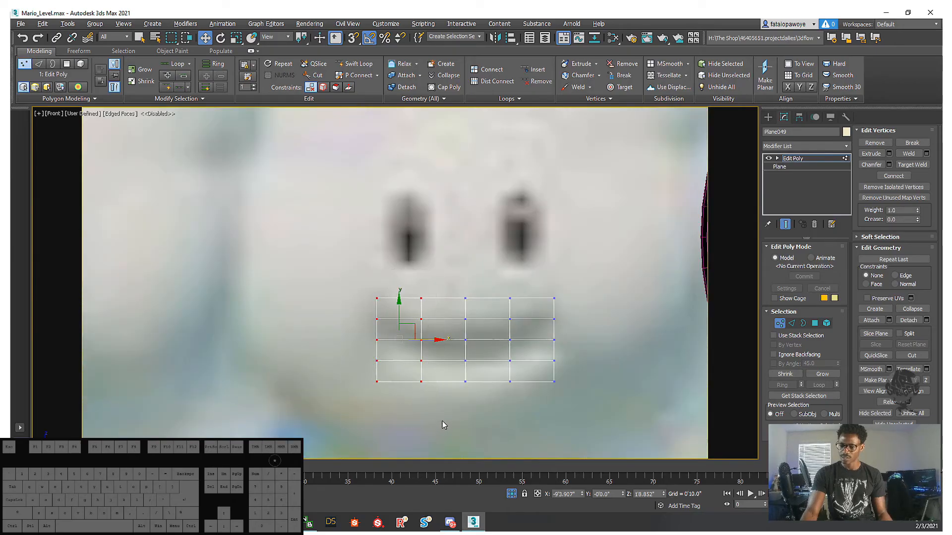
middle_click_drag(442, 354, 442, 394)
key("Delete")
- Lower the top two rows of vertices in the remaining half's two inner columns to begin curving the smile
middle_click_drag(478, 365, 440, 352)
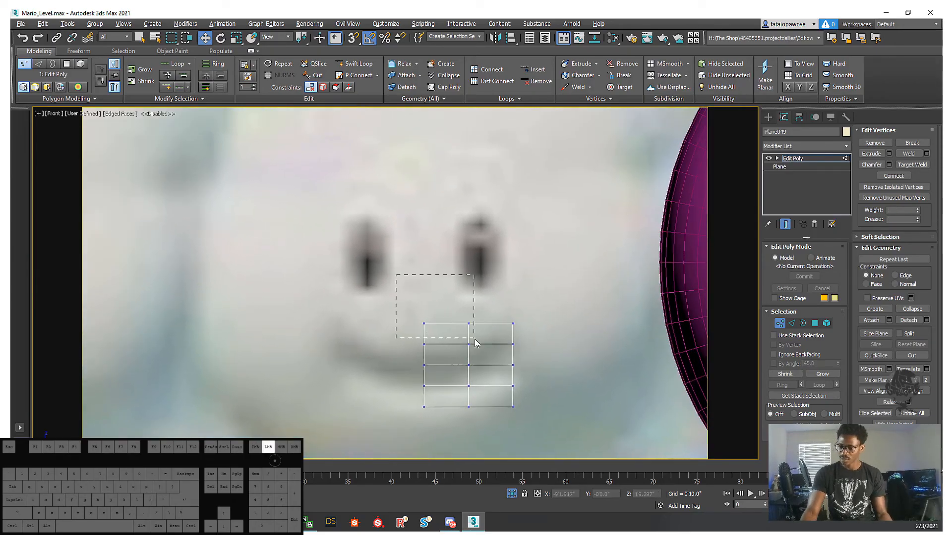
left_click_drag(475, 342, 479, 356)
scroll(453, 332, "up", 4)
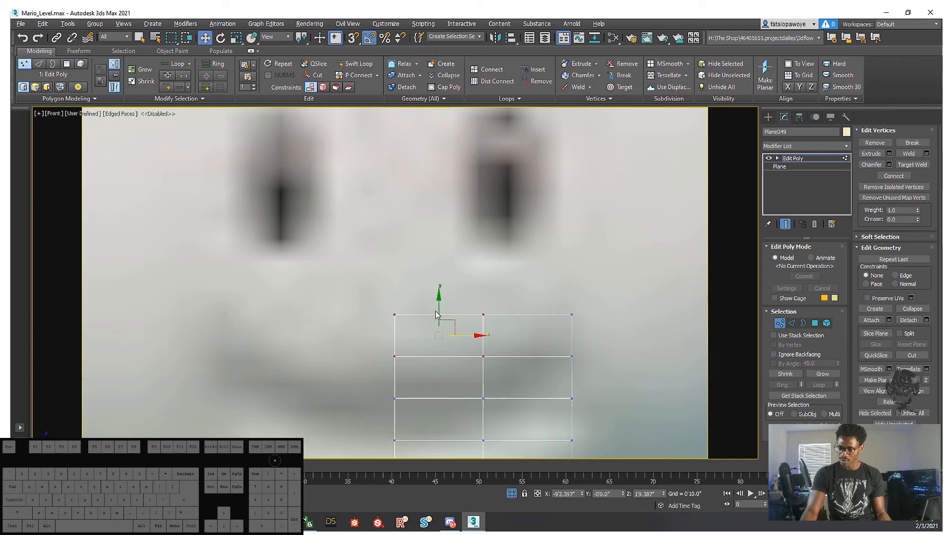
left_click_drag(439, 307, 439, 329)
middle_click_drag(492, 407, 498, 348)
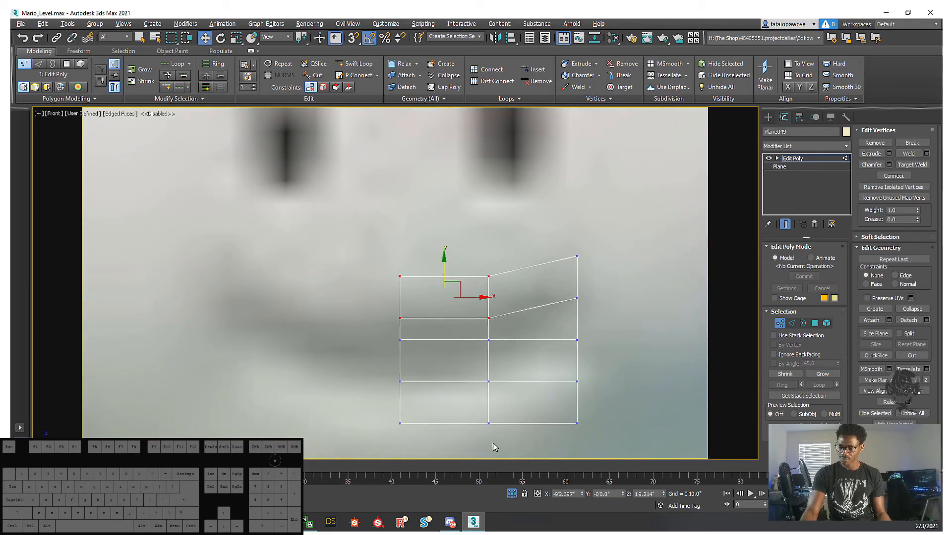
- Raise the two inner vertices of the fourth row and of the bottom row toward the smile's lower edge
left_click_drag(395, 379, 394, 378)
left_click_drag(388, 371, 505, 394)
left_click_drag(444, 353, 444, 340)
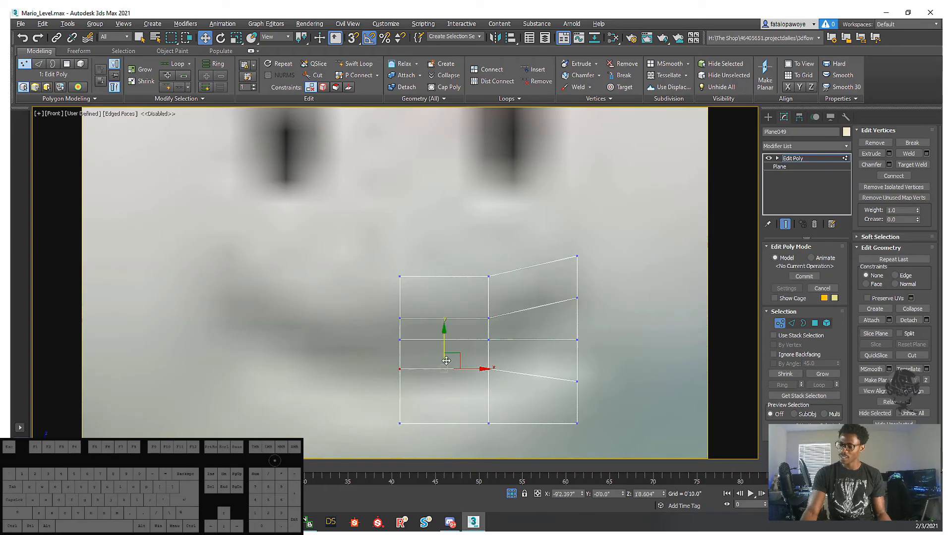
middle_click_drag(444, 340, 444, 308)
left_click_drag(384, 382, 506, 415)
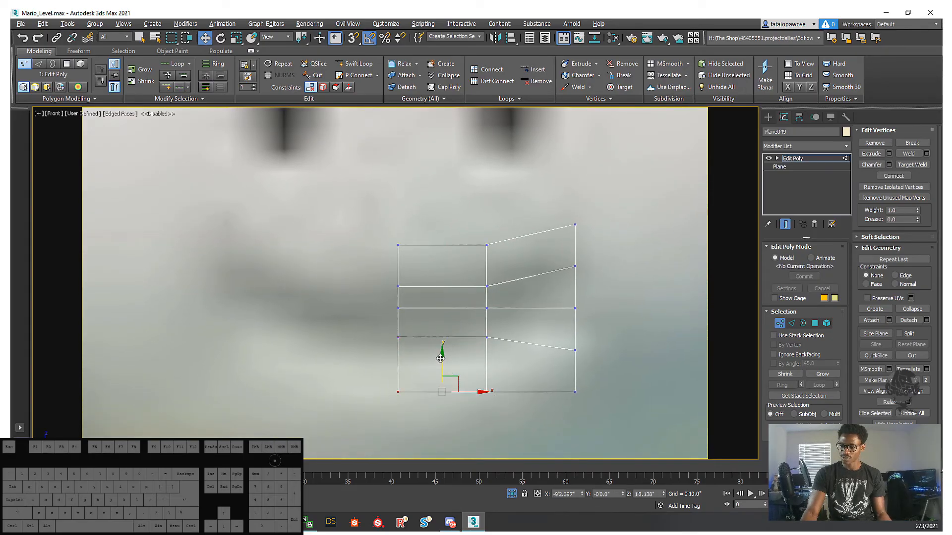
left_click_drag(441, 358, 441, 338)
- Lower the two inner vertices of the top row further toward the smile's upper edge
left_click_drag(392, 221, 418, 253)
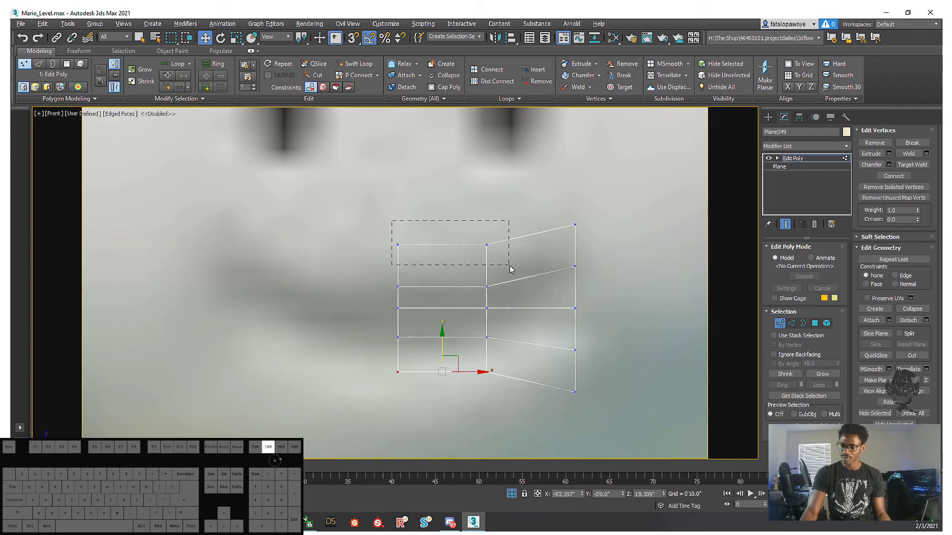
left_click_drag(509, 265, 510, 265)
left_click_drag(440, 210, 440, 233)
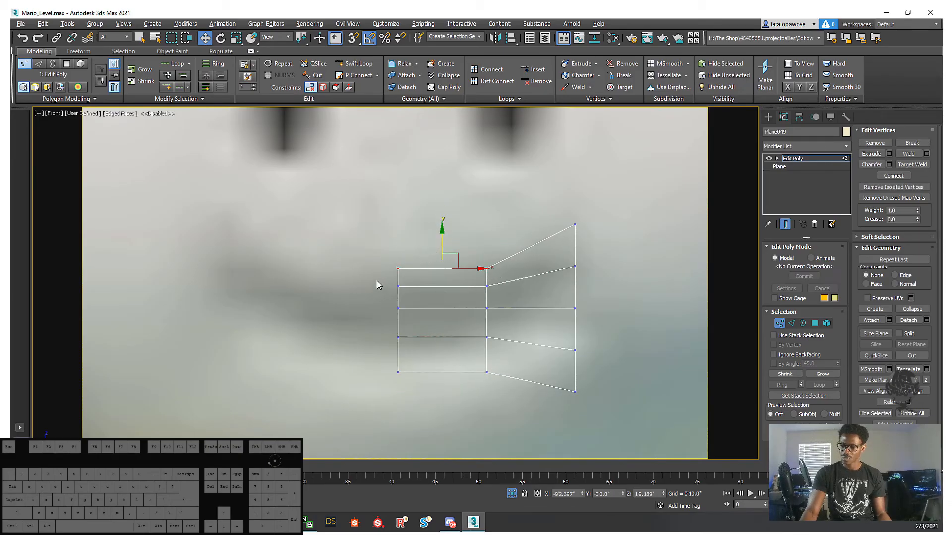
- Lower the middle three rows' vertices in the two inner columns, and bring the outer top corner vertex down
left_click_drag(424, 358, 424, 357)
left_click_drag(398, 274, 398, 287)
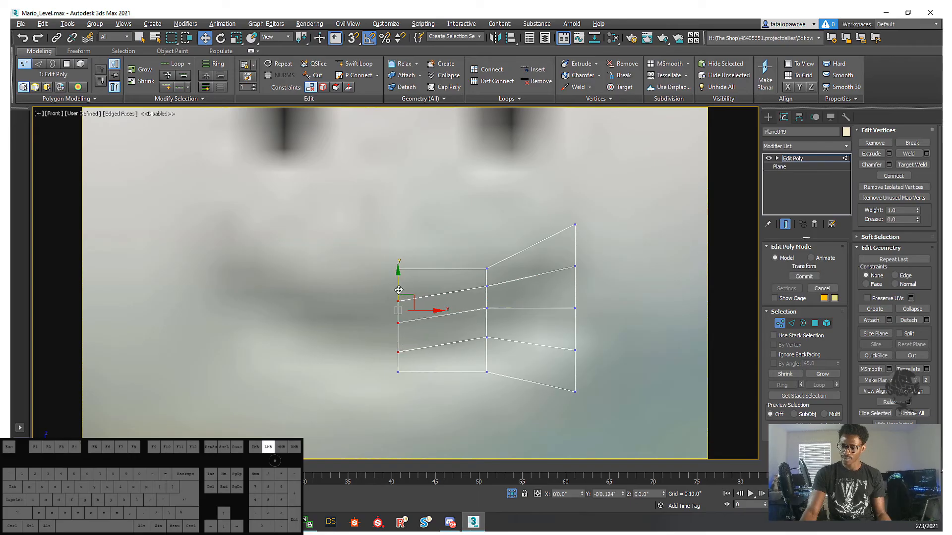
left_click_drag(486, 286, 499, 308)
key("ctrl+z")
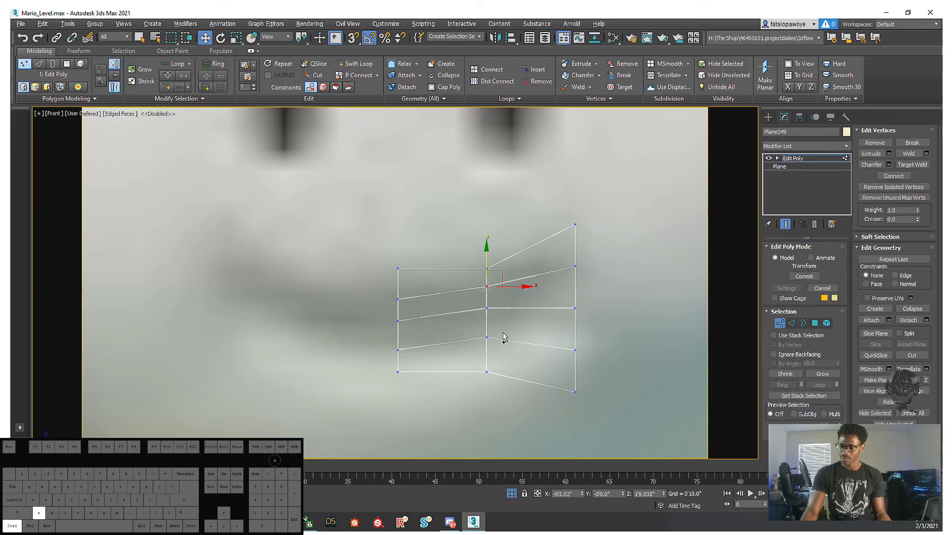
left_click_drag(504, 357, 473, 278)
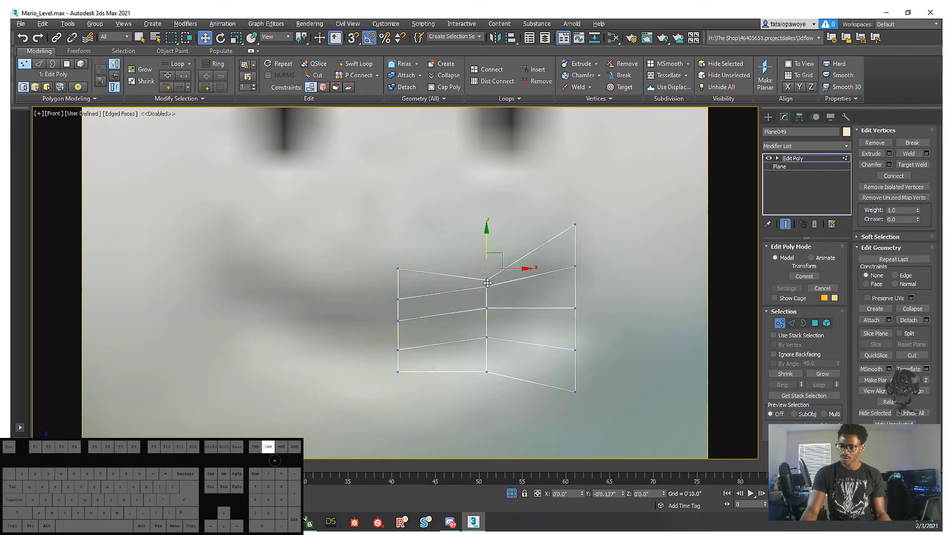
left_click_drag(486, 274, 486, 286)
left_click(574, 225)
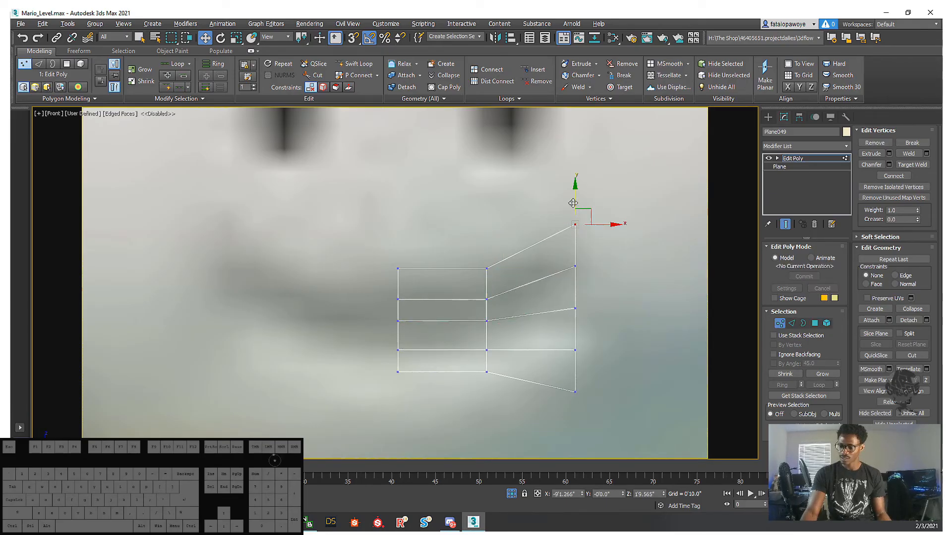
left_click_drag(574, 196, 575, 217)
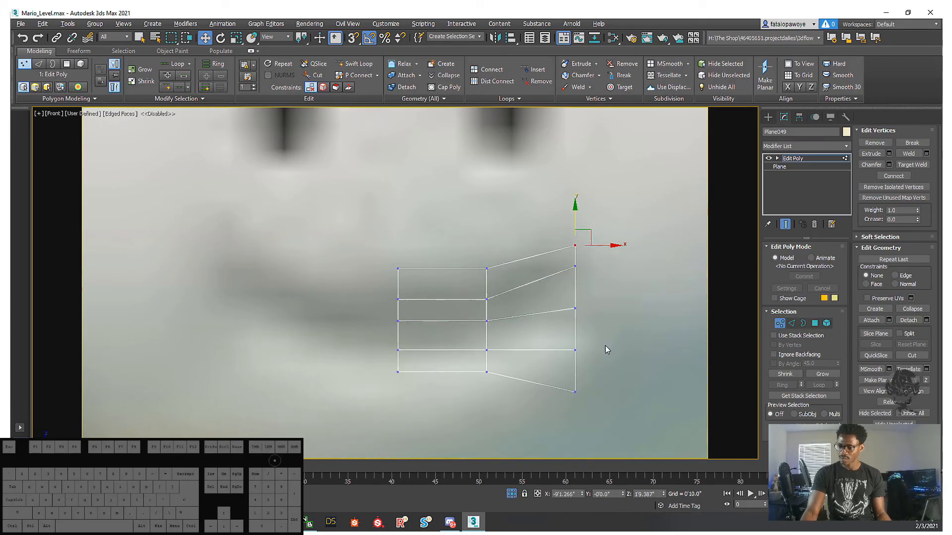
- Raise the lower three vertices of the plane's outer column so its rows slope upward toward the smile's corner
left_click_drag(592, 330, 574, 256)
left_click_drag(582, 359, 574, 281)
left_click_drag(600, 407, 574, 302)
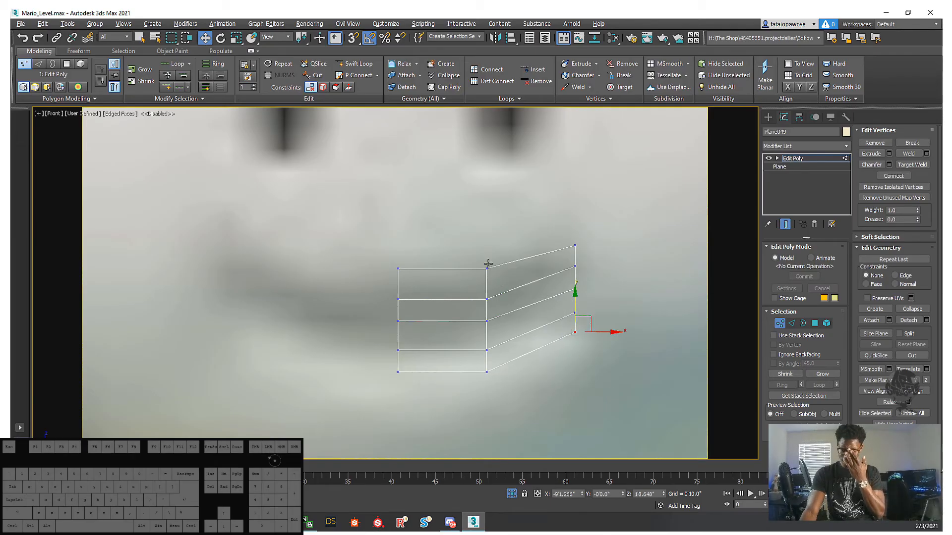
- Lower the top vertices of the inner and middle columns toward the smile's upper edge
left_click_drag(492, 281, 492, 280)
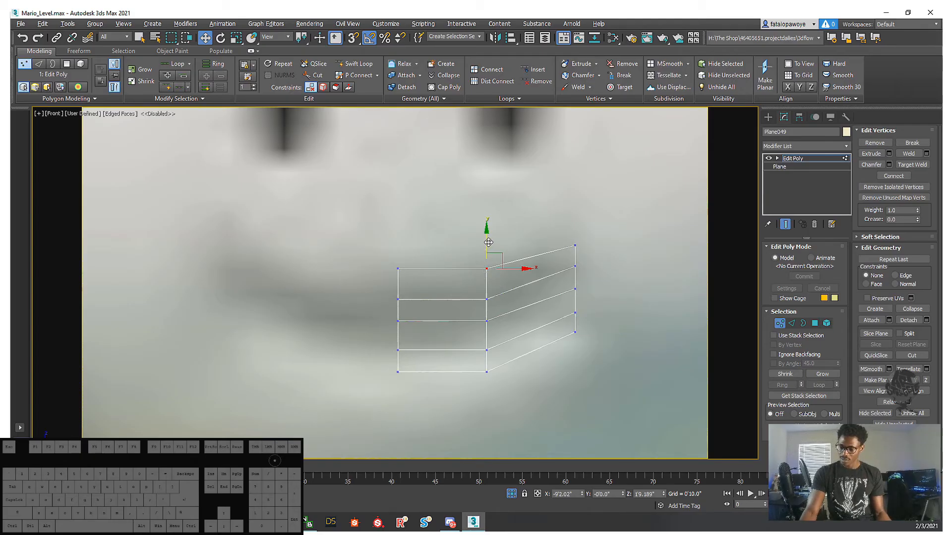
left_click_drag(488, 243, 488, 256)
left_click_drag(409, 270, 399, 253)
- Examine the smile plane from an angle and in the front view against the cloud's face in the reference
middle_click_drag(399, 253, 395, 316, "alt")
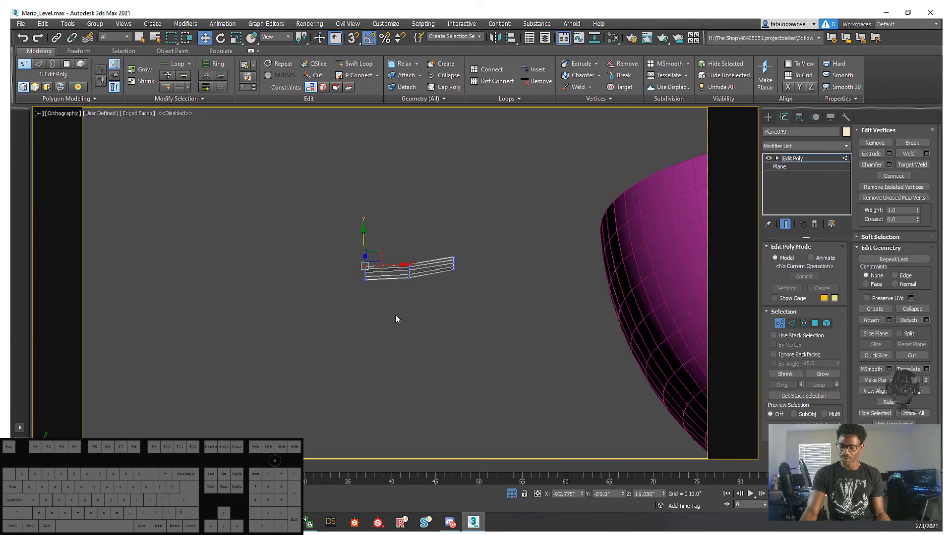
key("f")
middle_click_drag(265, 276, 368, 285)
scroll(367, 285, "up", 6)
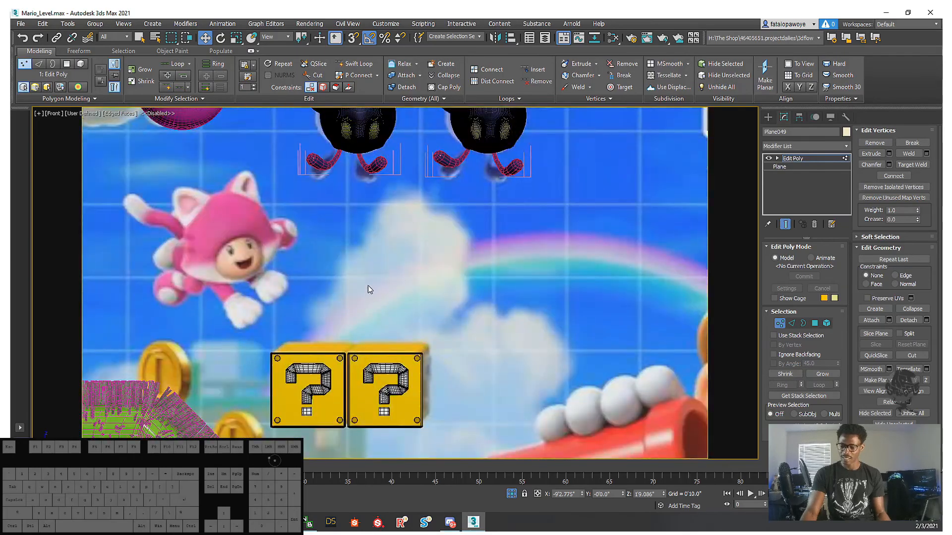
middle_click_drag(345, 237, 463, 310)
scroll(427, 303, "down", 4)
middle_click_drag(391, 278, 328, 280)
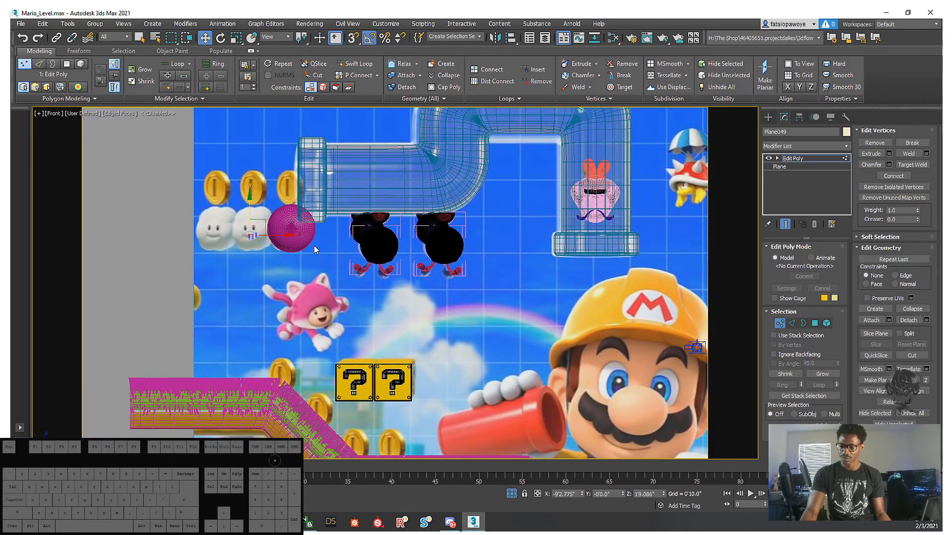
mouse_move(98, 191)
middle_mouse_down()
mouse_move(243, 240)
mouse_move(208, 268)
middle_mouse_up()
key("F3")
scroll(326, 326, "up", 8)
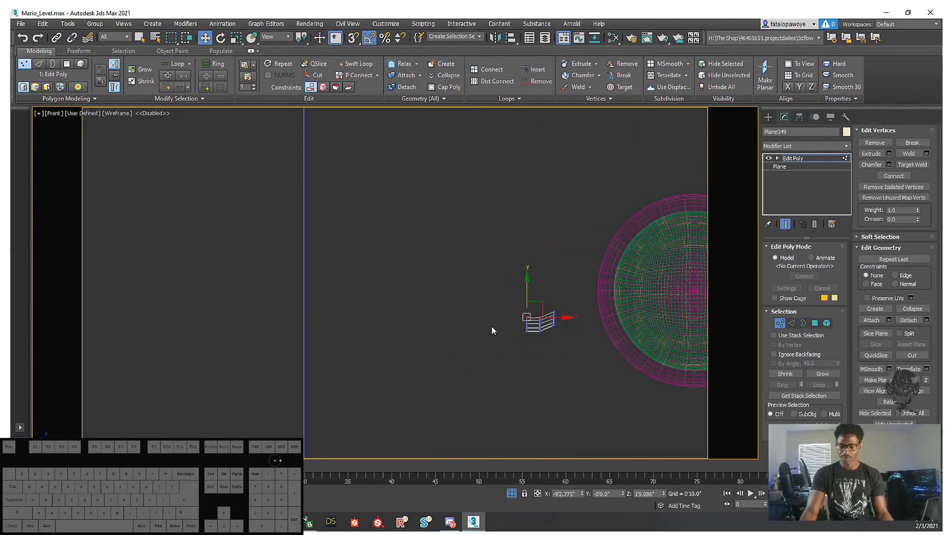
middle_click_drag(491, 325, 353, 351)
key("F3")
scroll(353, 350, "up", 8)
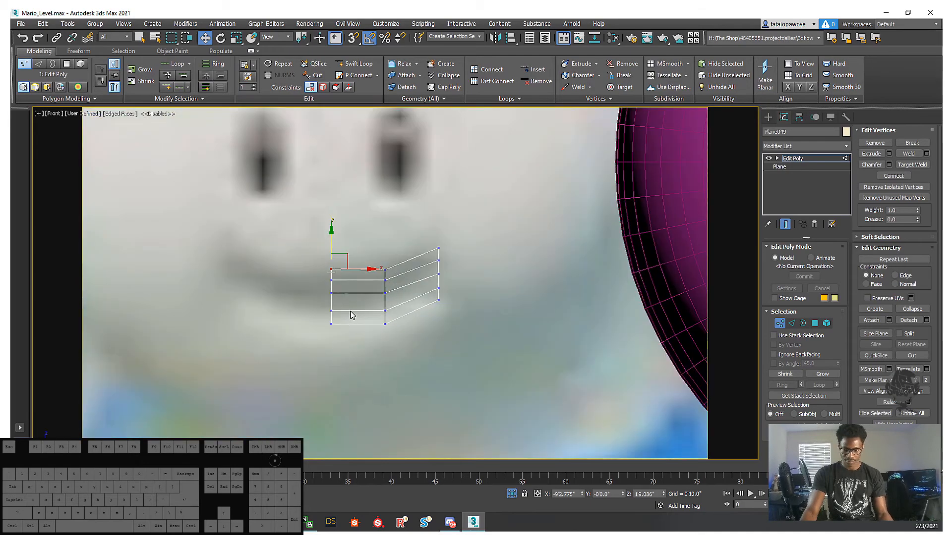
scroll(420, 325, "up", 2)
middle_click_drag(439, 336, 444, 331)
- Pull the outer column's top and bottom vertices inward to taper the smile's corner
left_click_drag(415, 259, 473, 291)
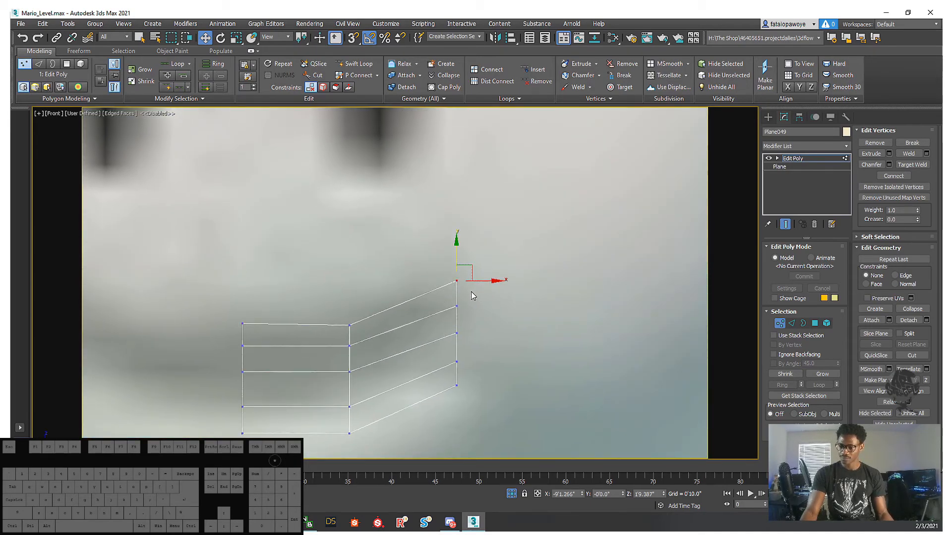
middle_click_drag(456, 294, 497, 258)
left_click_drag(512, 231, 457, 258)
left_click(498, 350)
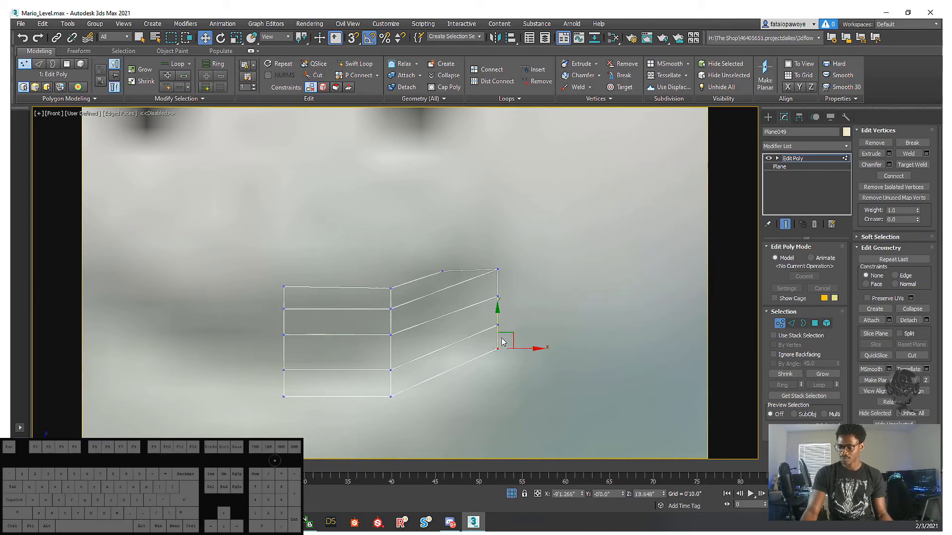
left_click_drag(497, 349, 466, 354)
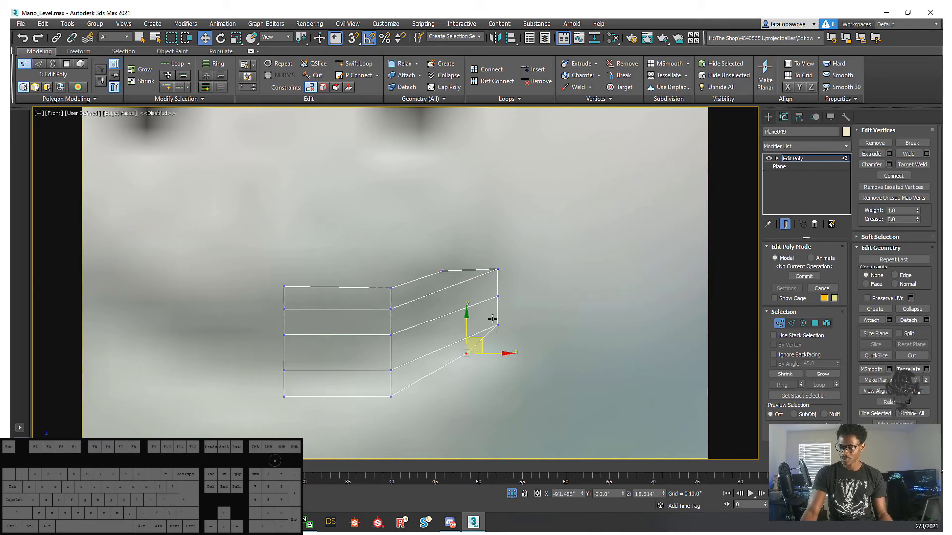
- Reposition the three remaining outer vertices to form a rounded tip at the smile's corner
left_click(497, 270)
left_click_drag(507, 258, 487, 253)
left_click_drag(482, 280, 504, 258)
left_click_drag(514, 349, 496, 291)
left_click_drag(491, 372, 478, 315)
middle_click_drag(477, 313, 539, 300)
- Chamfer the middle column of edges by 0'0.171" with 2 segments
left_click_drag(468, 391, 476, 400)
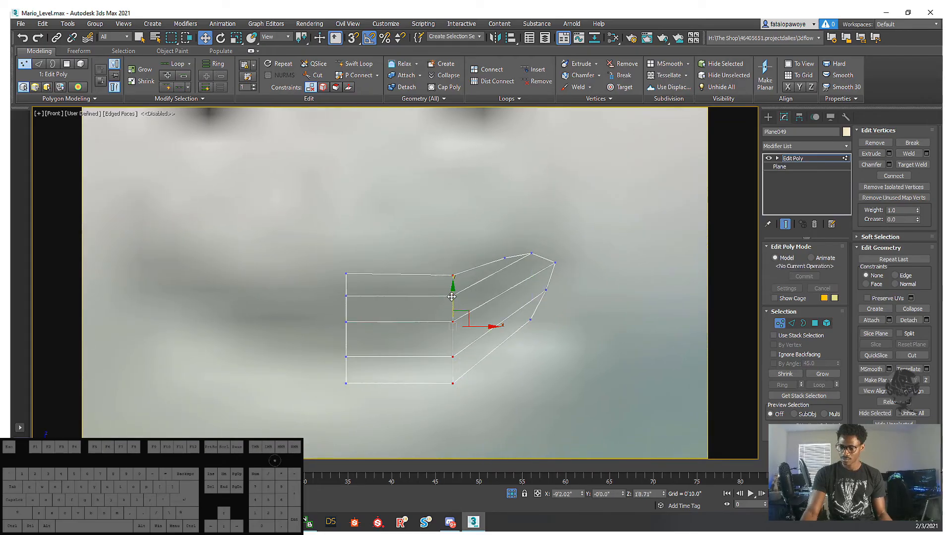
middle_click_drag(585, 340, 583, 340)
left_click(792, 324)
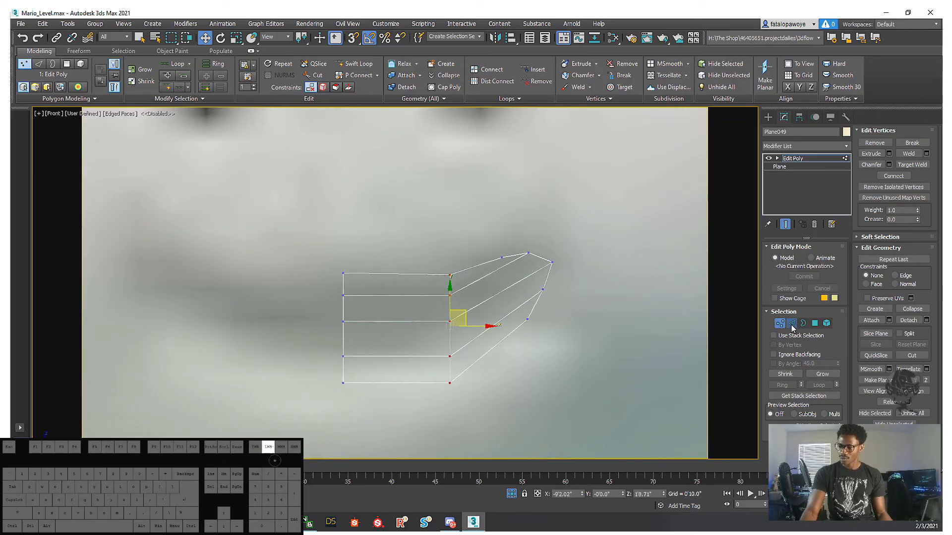
left_click(451, 309)
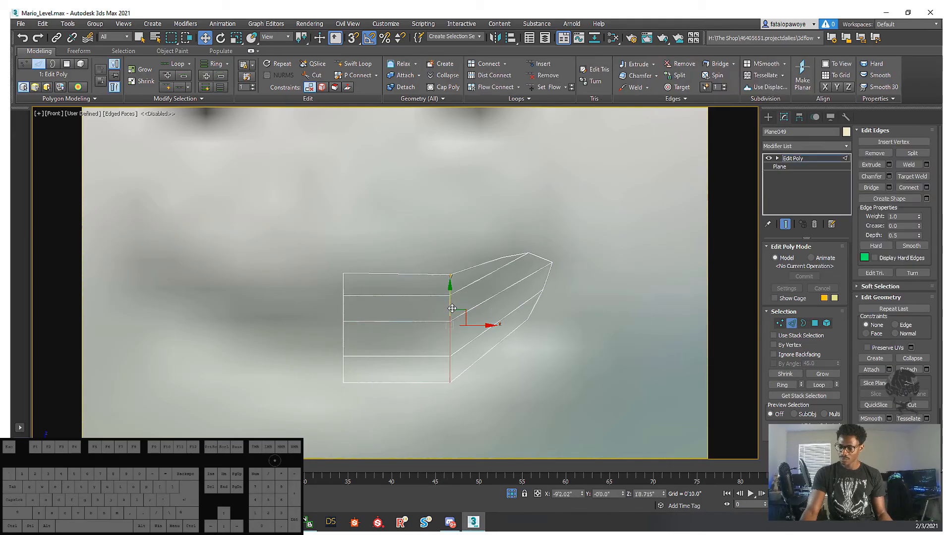
right_click(450, 334)
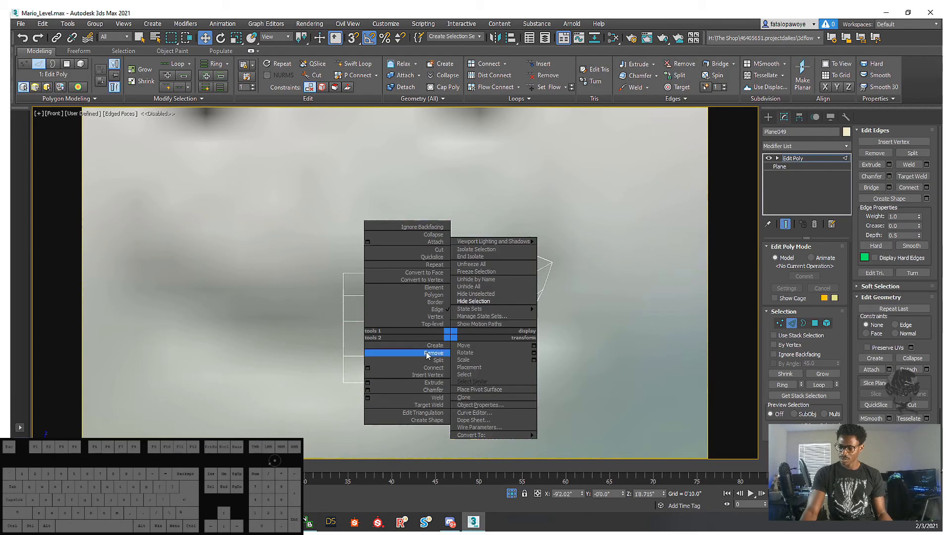
left_click(369, 390)
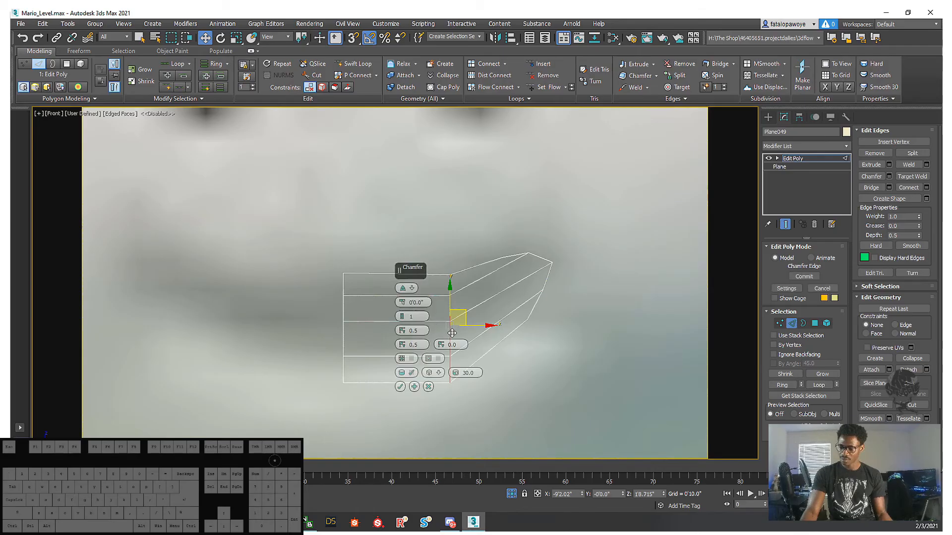
left_click_drag(402, 303, 406, 281)
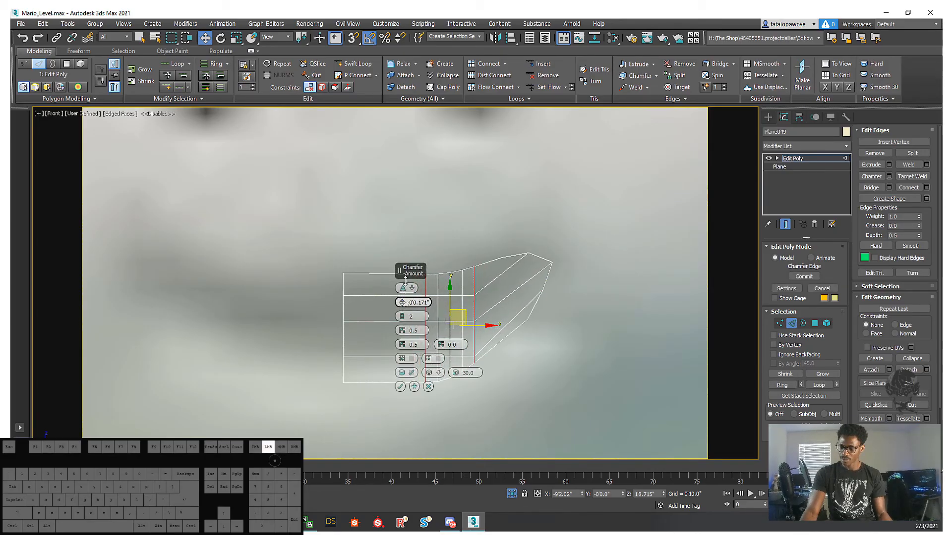
left_click(400, 387)
- Slide the innermost chamfered edge loop toward the smile's centre
middle_click_drag(421, 339, 463, 345)
scroll(446, 297, "up", 3)
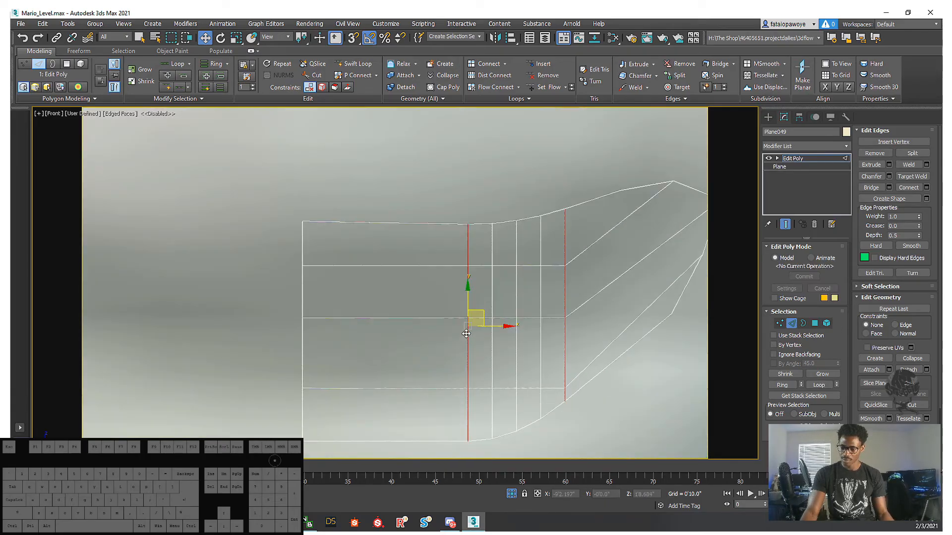
scroll(474, 347, "down", 3)
left_click(483, 371)
left_click(467, 331)
double_click(468, 332)
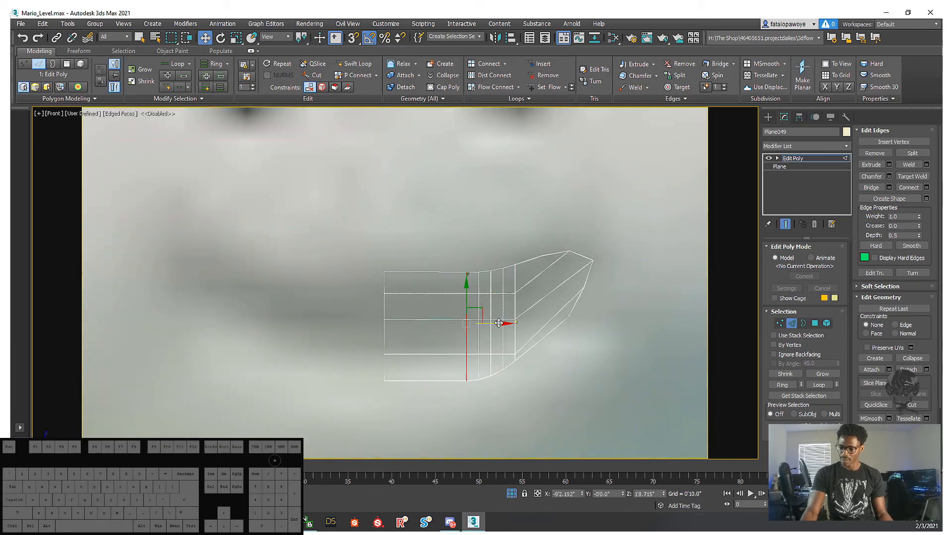
left_click_drag(499, 323, 466, 322)
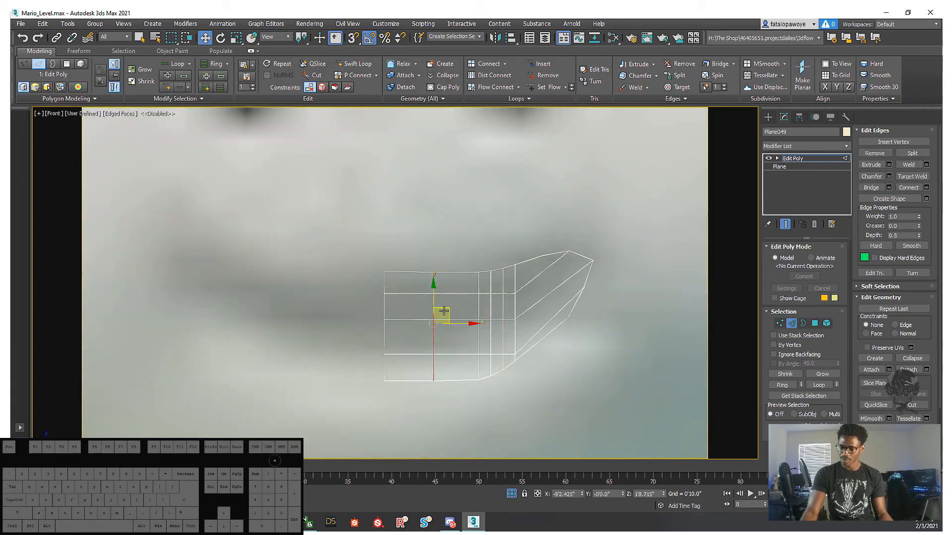
- Shift the second chamfered edge loop inward to widen its distance from the remaining loops
double_click(479, 287)
left_click_drag(517, 325, 481, 324)
key("ctrl+z")
left_click(480, 307)
double_click(479, 300)
- Lower the second column's top vertex slightly toward the smile's upper edge
left_click_drag(398, 259, 442, 281)
key("1")
left_click_drag(434, 241, 434, 246)
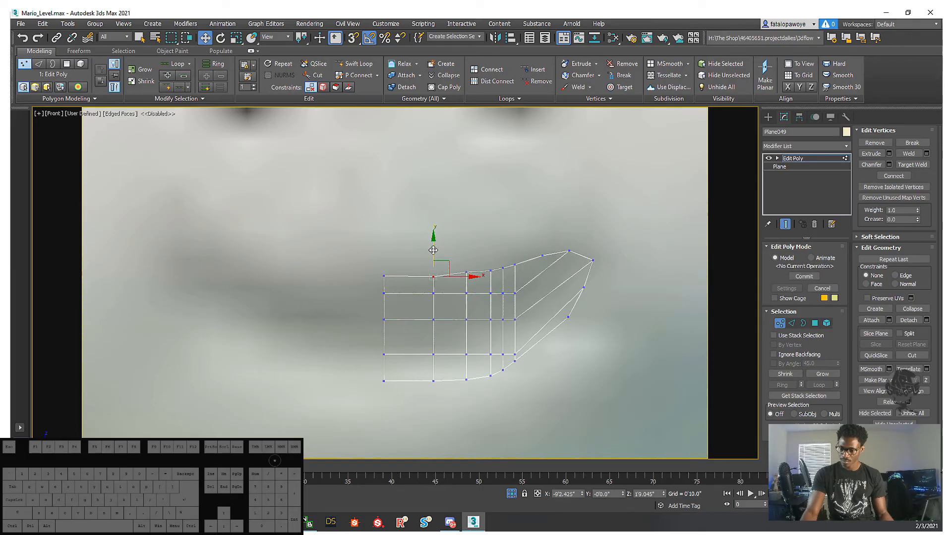
- Lower the second- and third-row vertices and the top vertices of the third and fourth columns along the smile's curve
left_click_drag(443, 313, 443, 316)
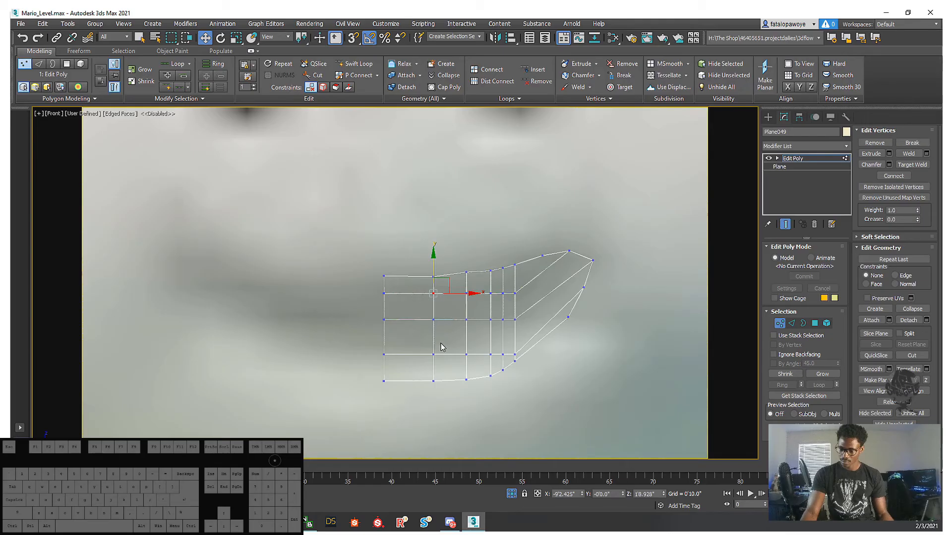
left_click_drag(355, 293, 354, 293)
left_click_drag(406, 273, 459, 284)
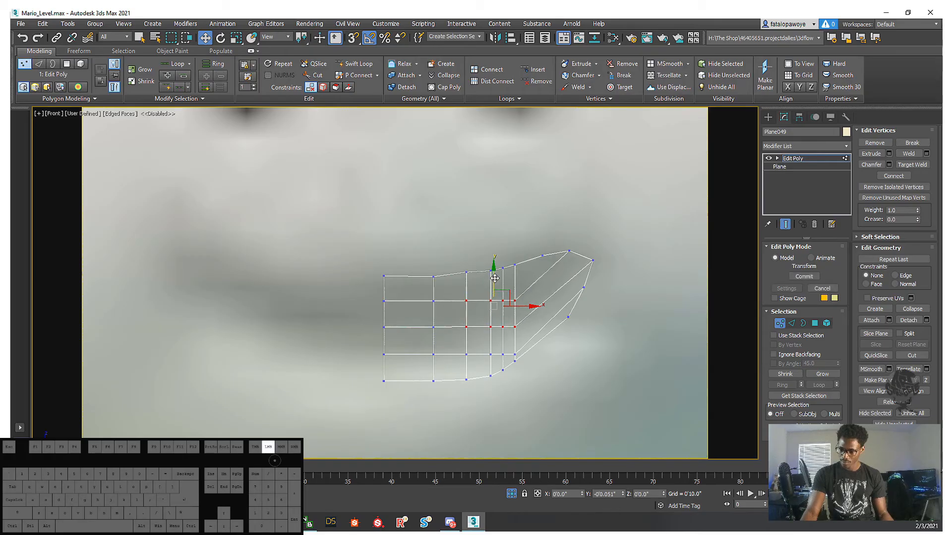
left_click_drag(496, 271, 489, 321)
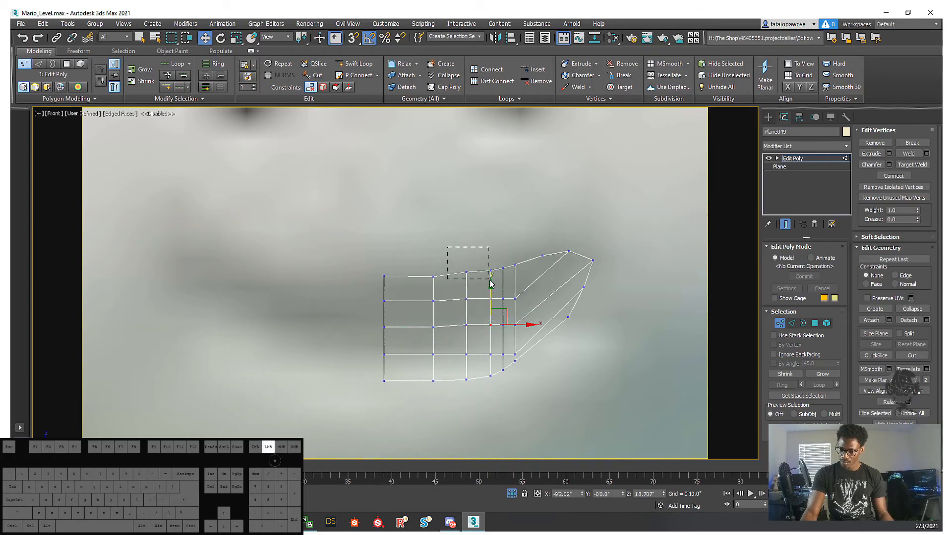
left_click_drag(490, 283, 490, 283)
left_click_drag(479, 242, 479, 246)
- Slide the second, third and fourth vertex columns inward to even out their spacing
left_click_drag(387, 248, 441, 385)
left_click_drag(458, 329, 444, 329)
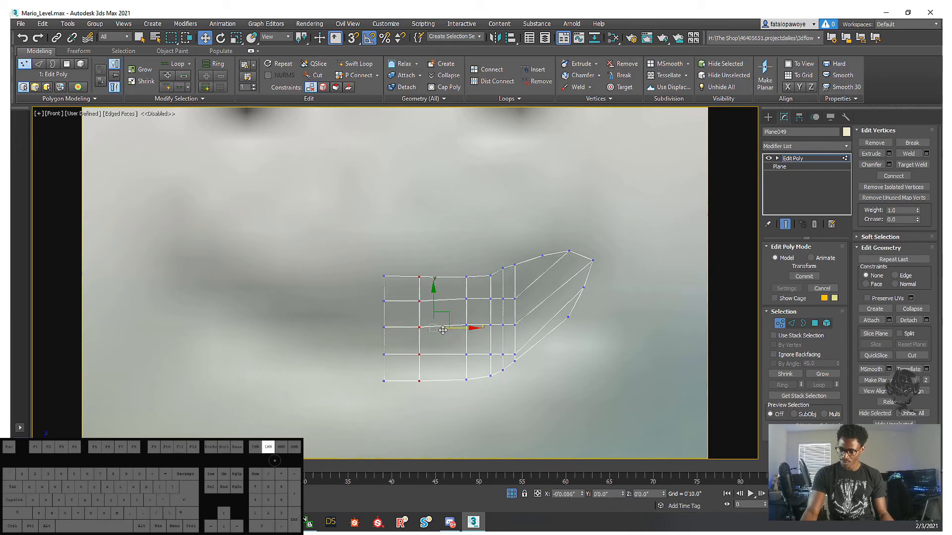
left_click_drag(475, 396, 476, 395)
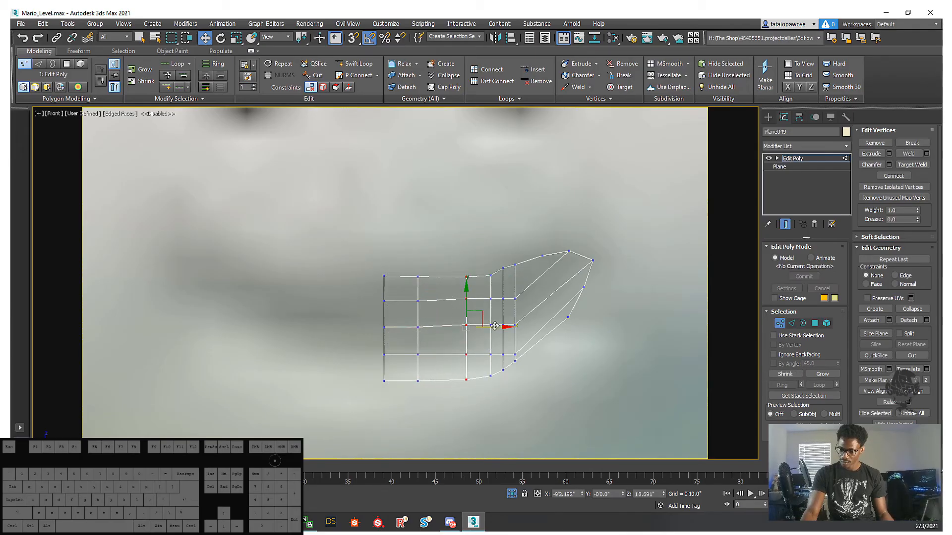
left_click_drag(494, 326, 485, 325)
left_click_drag(480, 251, 500, 392)
left_click_drag(523, 328, 511, 327)
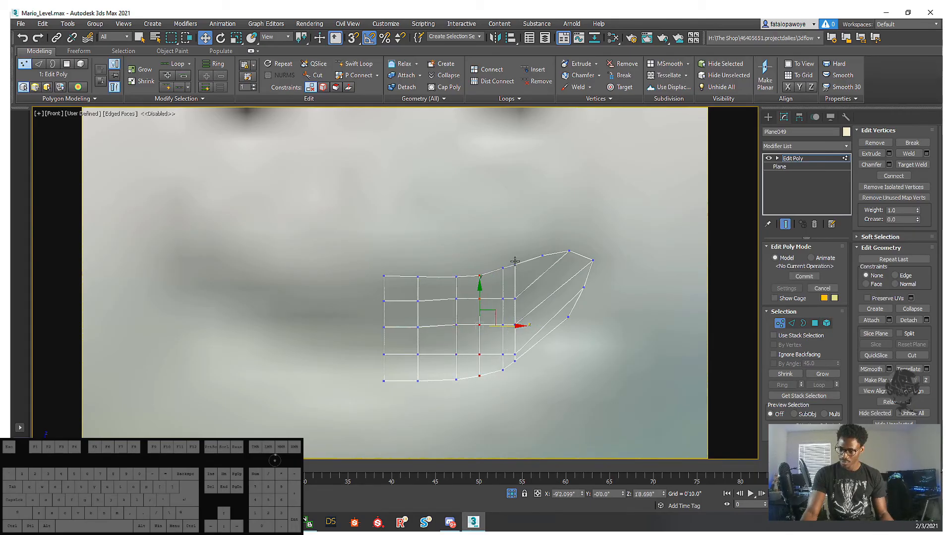
- Slide the sixth column of vertices outward toward the smile's tip
left_click_drag(512, 240, 541, 344)
left_click_drag(542, 380, 542, 381)
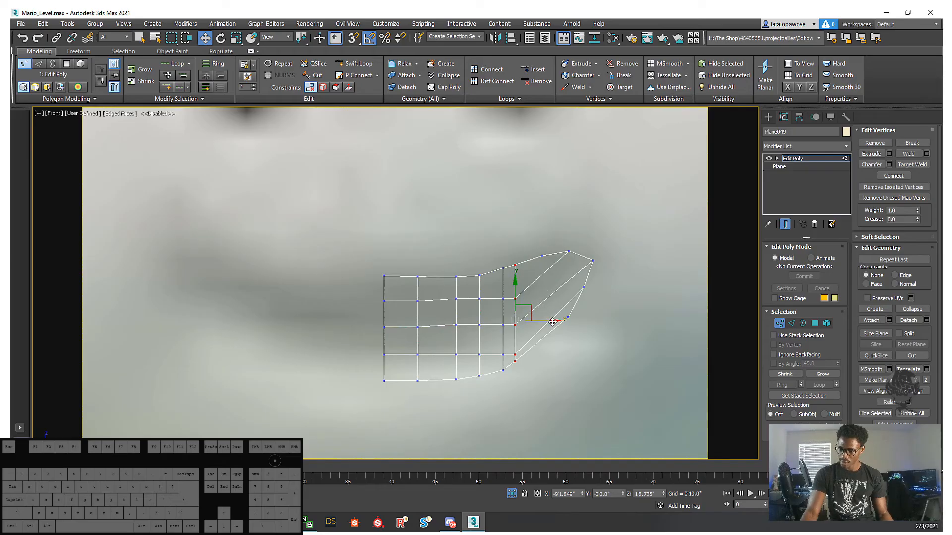
left_click_drag(552, 323, 534, 316)
- Raise the sixth column's second- and fourth-row vertices and lower the fifth column's top vertex to smooth the curve
left_click(524, 352)
left_click(503, 325)
left_click(524, 299)
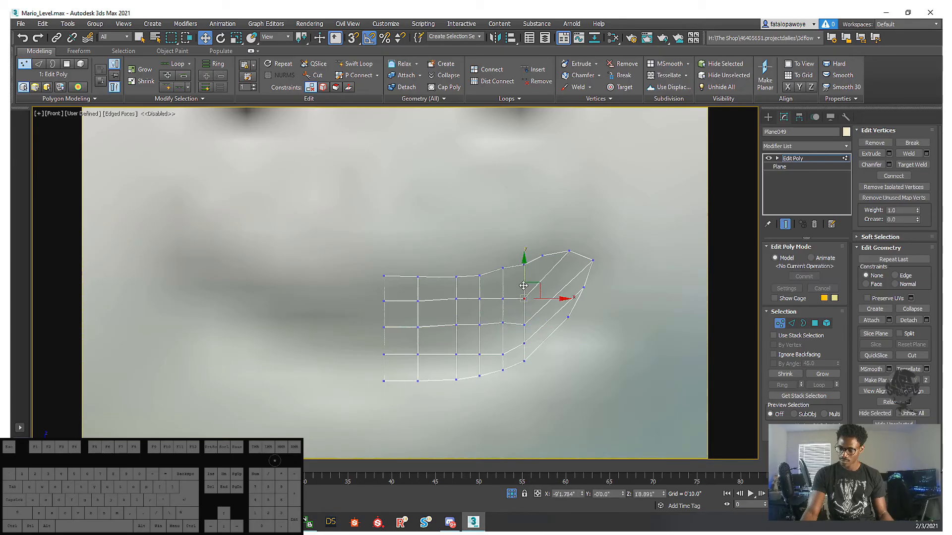
left_click_drag(523, 259, 505, 242)
left_click(502, 268)
- Slide the third column inward and lower its second- and third-row vertices slightly
double_click(456, 324)
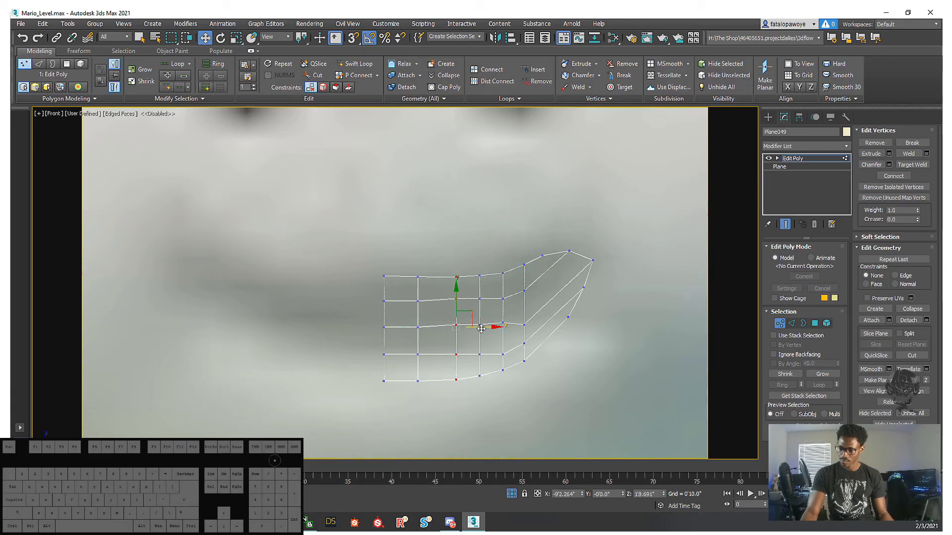
left_click_drag(480, 328, 477, 330)
left_click_drag(436, 297, 458, 339)
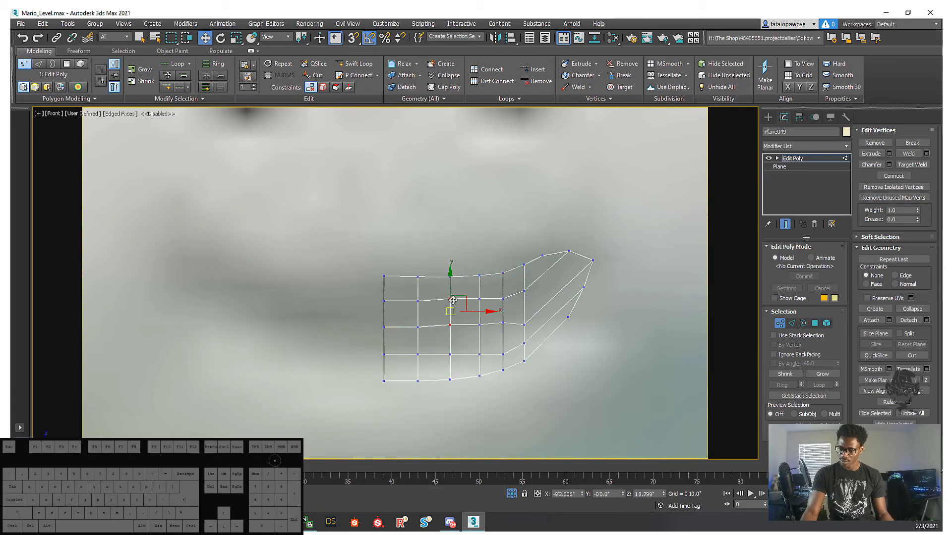
left_click_drag(452, 281, 455, 284)
- Raise the sixth column's third-row vertex to follow the smile's upward curve
left_click(530, 327)
left_click_drag(528, 331, 527, 329)
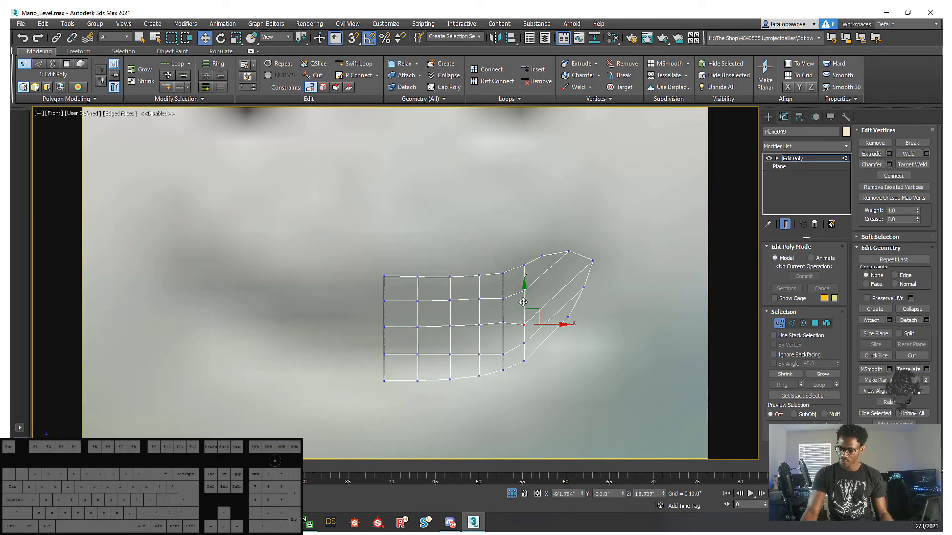
left_click_drag(525, 292, 529, 267)
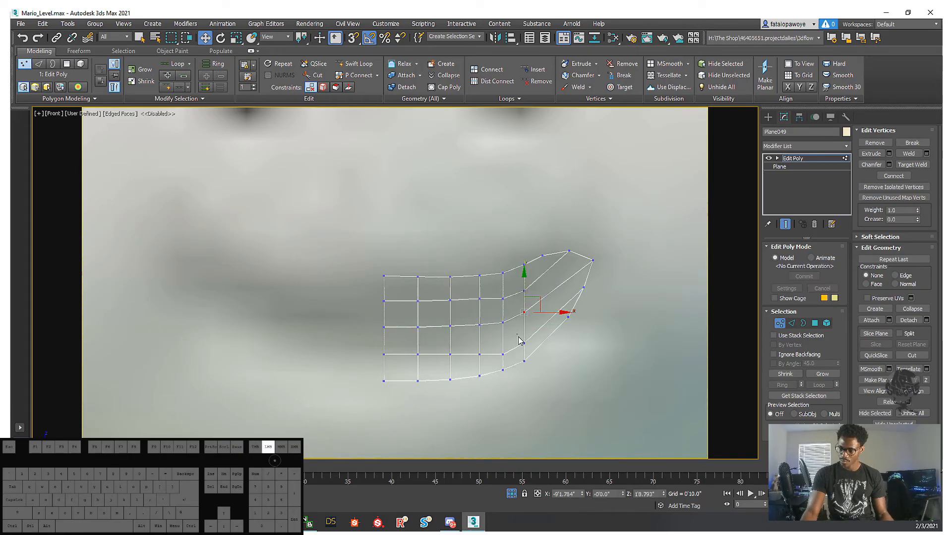
- Raise the fourth-row vertices in the fourth, fifth and sixth columns to follow the smile's lower curve
left_click(524, 343)
left_click_drag(511, 361, 512, 362)
scroll(514, 346, "down", 4)
middle_click_drag(515, 346, 422, 318)
scroll(421, 283, "up", 4)
scroll(431, 287, "up", 3)
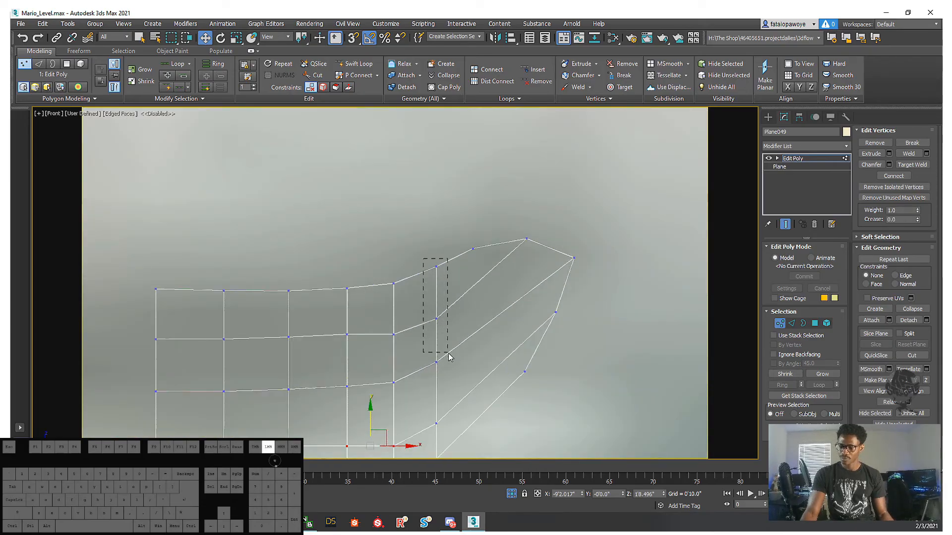
left_click_drag(451, 432, 452, 432)
middle_click_drag(451, 433, 456, 388)
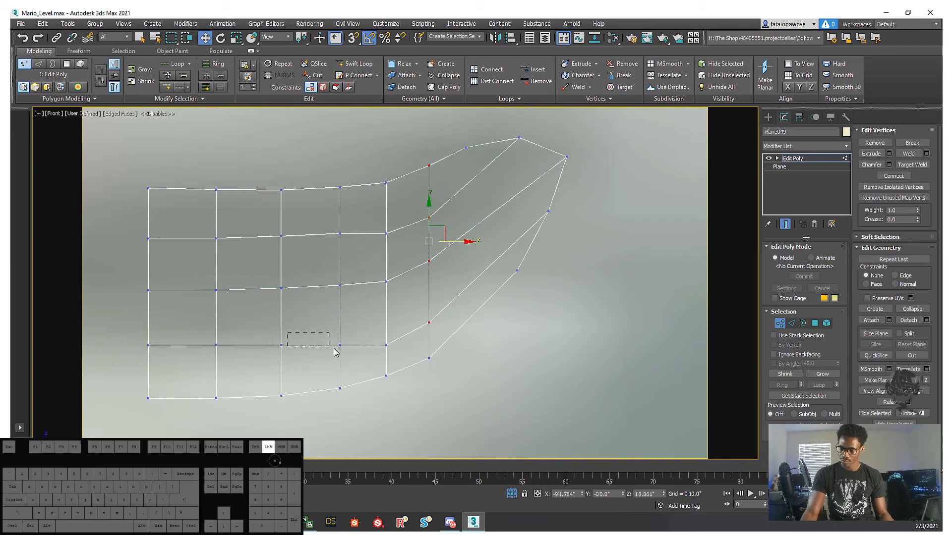
left_click_drag(407, 355, 379, 333)
left_click_drag(332, 323, 398, 350)
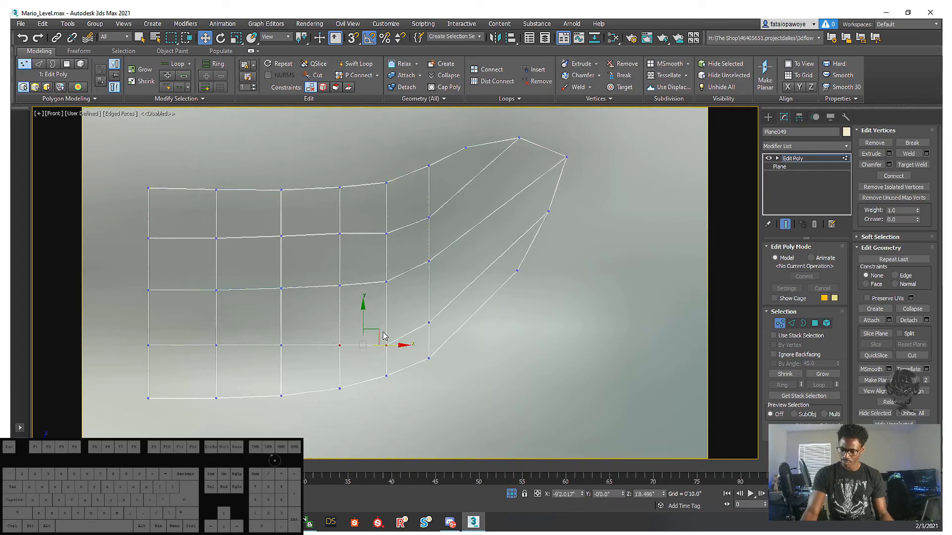
left_click_drag(365, 313, 431, 276)
left_click(386, 340)
left_click(429, 322)
- Shift the smile tip's uppermost vertex outward and down, and lower the top-edge vertex beside it slightly
middle_click_drag(520, 198, 510, 237)
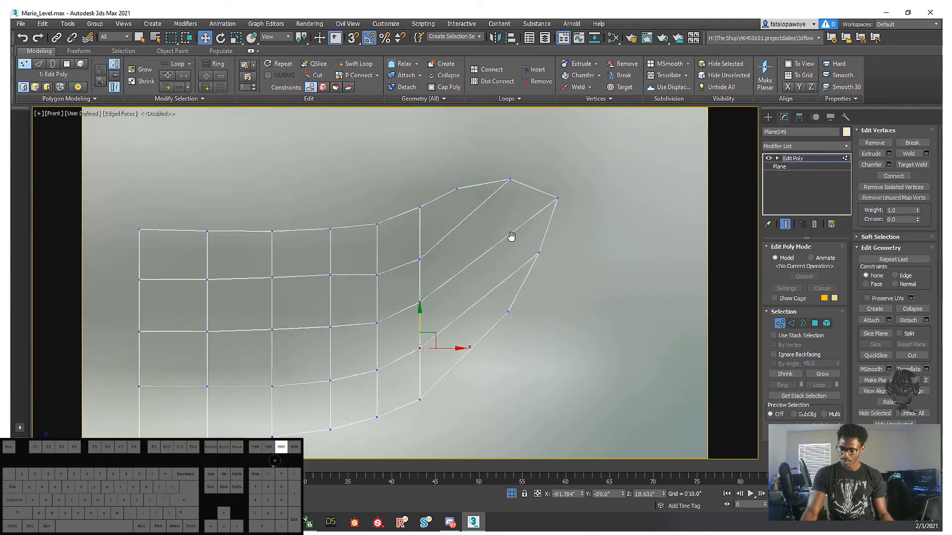
left_click_drag(482, 170, 516, 195)
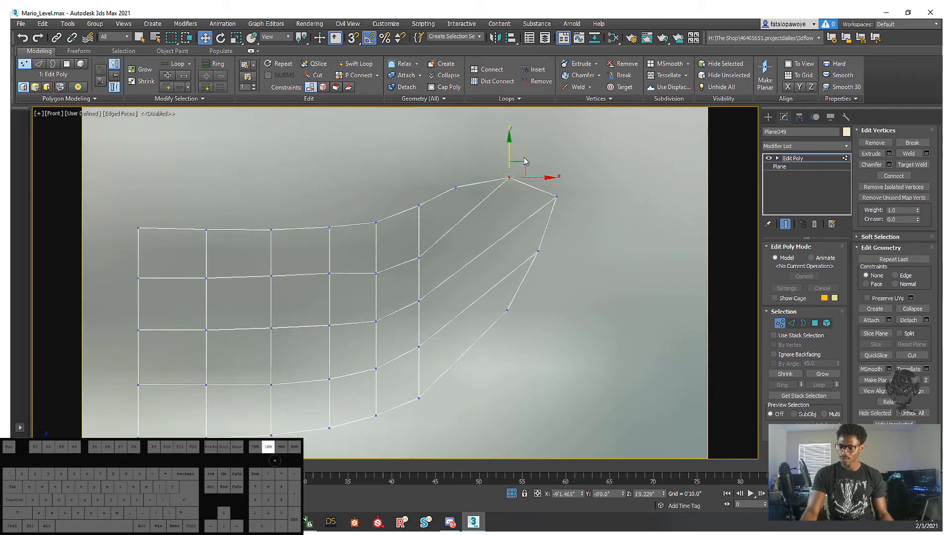
left_click_drag(520, 158, 532, 165)
left_click_drag(443, 163, 476, 208)
left_click_drag(472, 176, 473, 181)
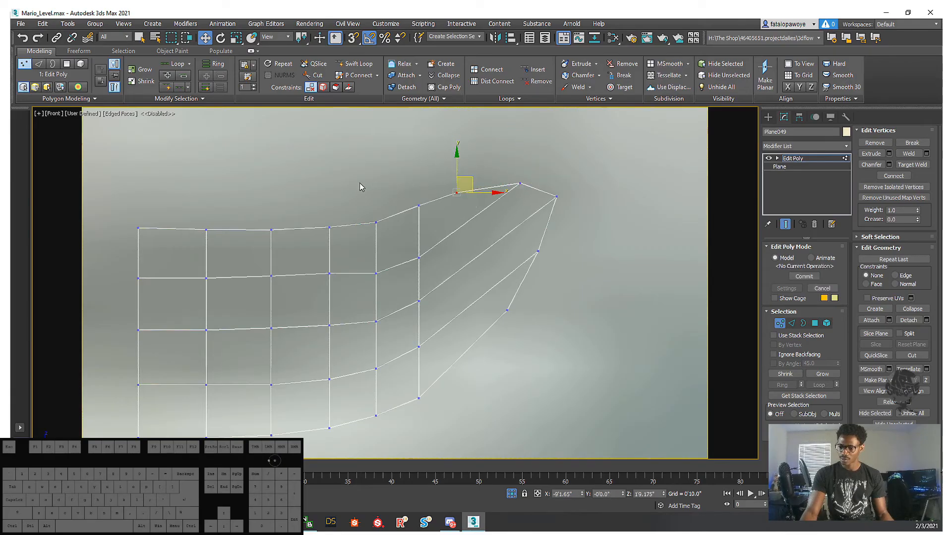
- Lower the fourth column's second-row vertex slightly and even out the second row across the third to fifth columns
middle_click_drag(312, 184, 340, 197)
left_click(340, 198)
middle_click_drag(335, 256, 347, 197)
left_click_drag(386, 267, 387, 389)
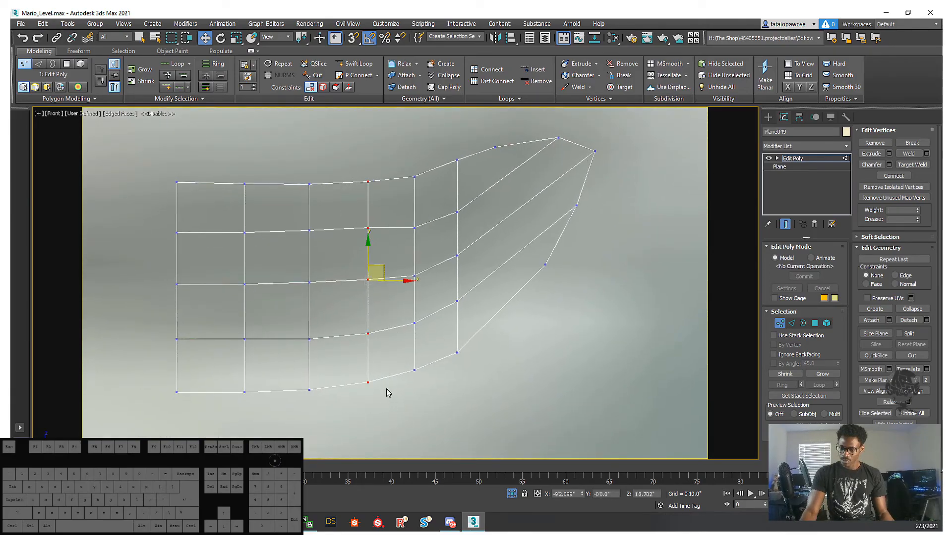
middle_click_drag(375, 243, 378, 268)
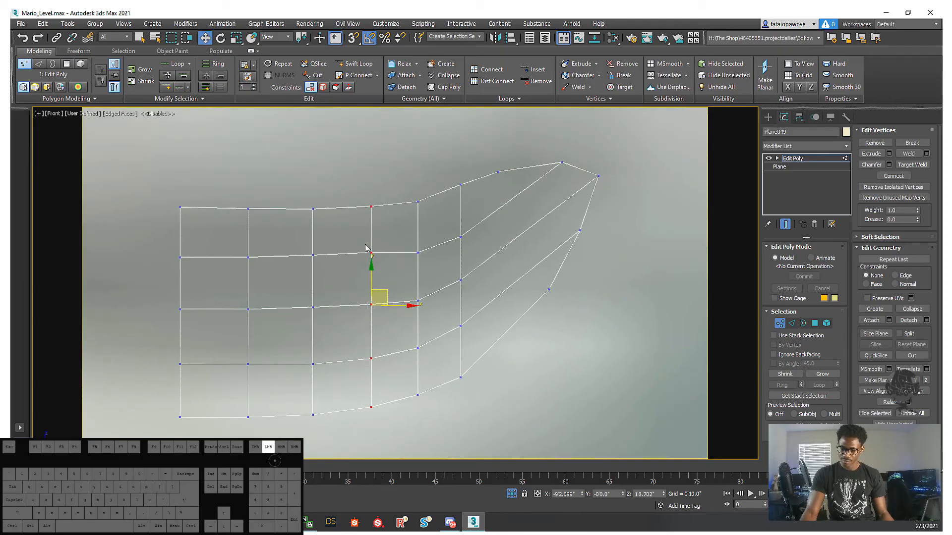
left_click(365, 248)
left_click_drag(387, 272, 387, 271)
left_click_drag(373, 226, 375, 226)
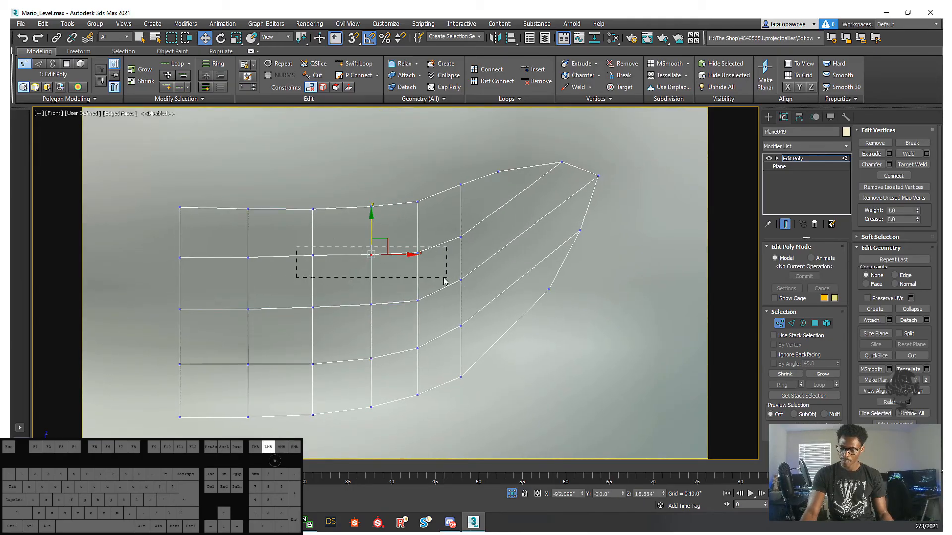
left_click_drag(445, 281, 446, 278)
scroll(362, 260, "down", 4)
scroll(312, 228, "up", 2)
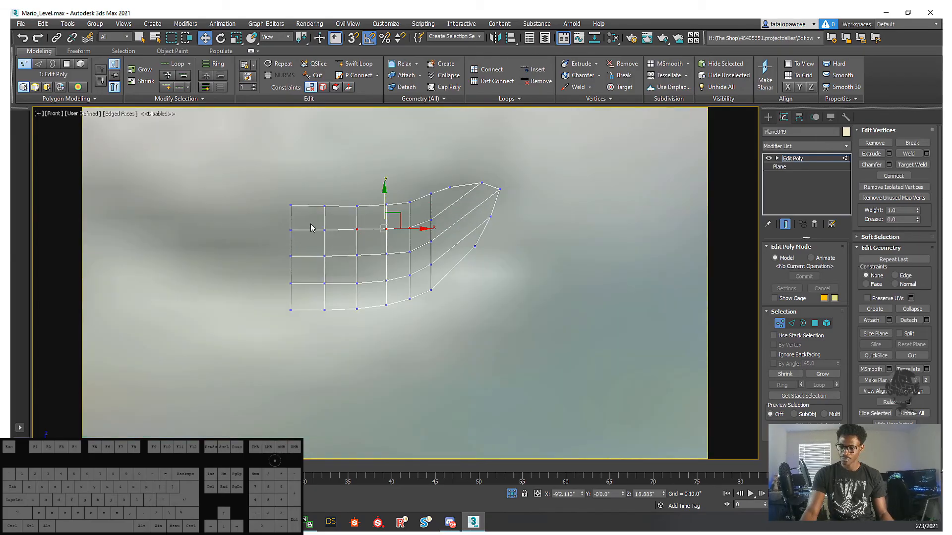
- Select the half smile's open inner edges and mirror the mesh across the X axis with a Symmetry modifier
scroll(311, 227, "down", 4)
left_click_drag(310, 210, 337, 293)
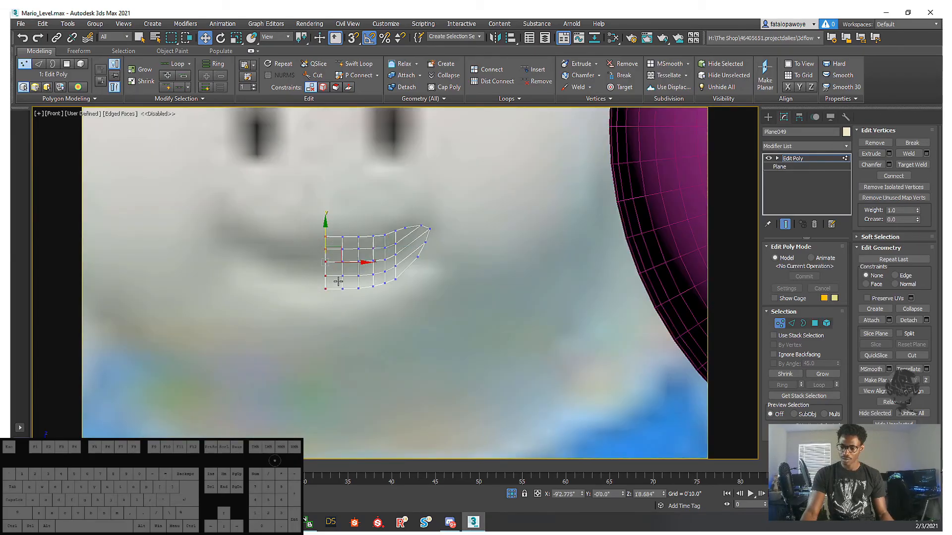
middle_click_drag(338, 282, 340, 309)
key("2")
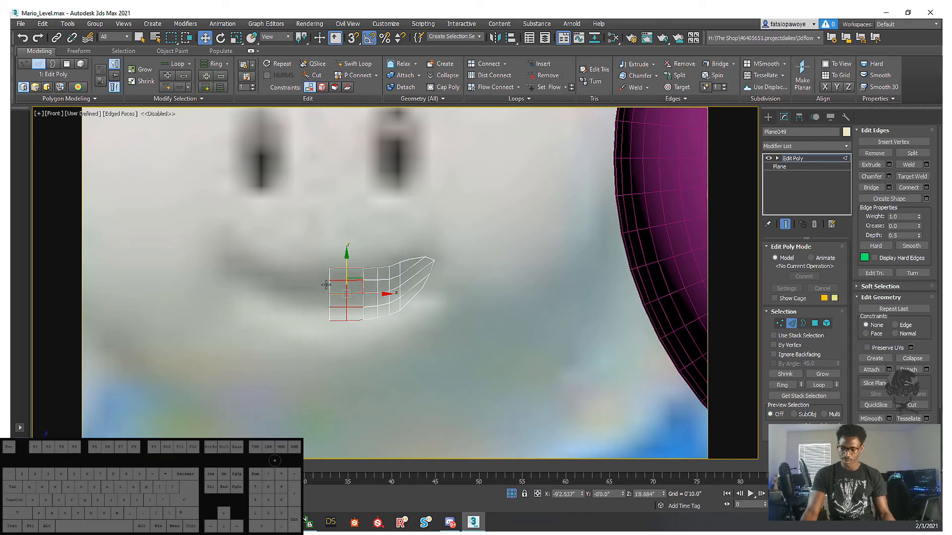
scroll(328, 286, "up", 4)
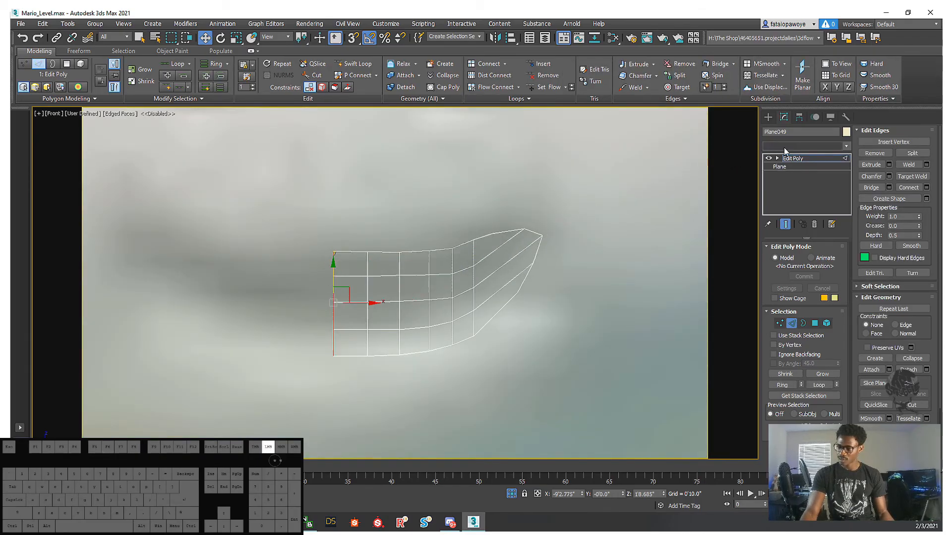
left_click(784, 147)
key("s")
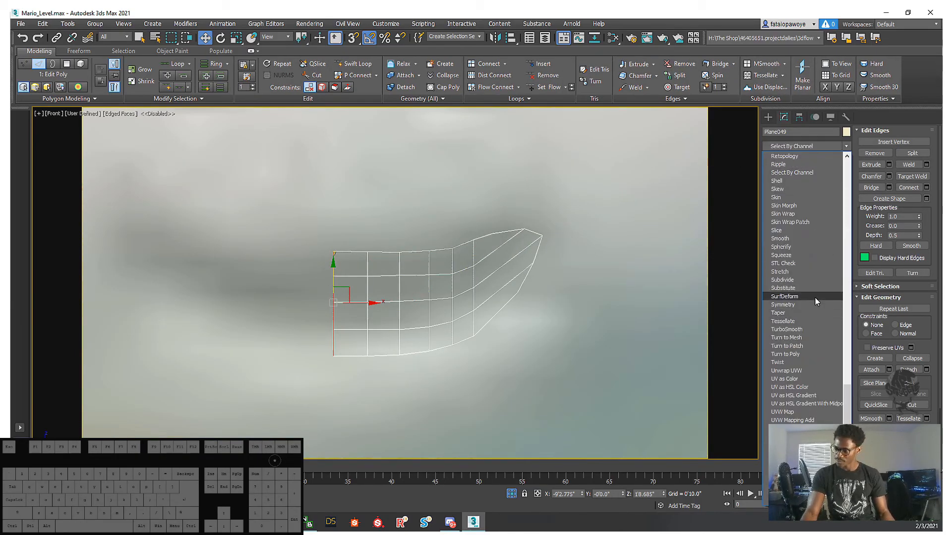
left_click(785, 304)
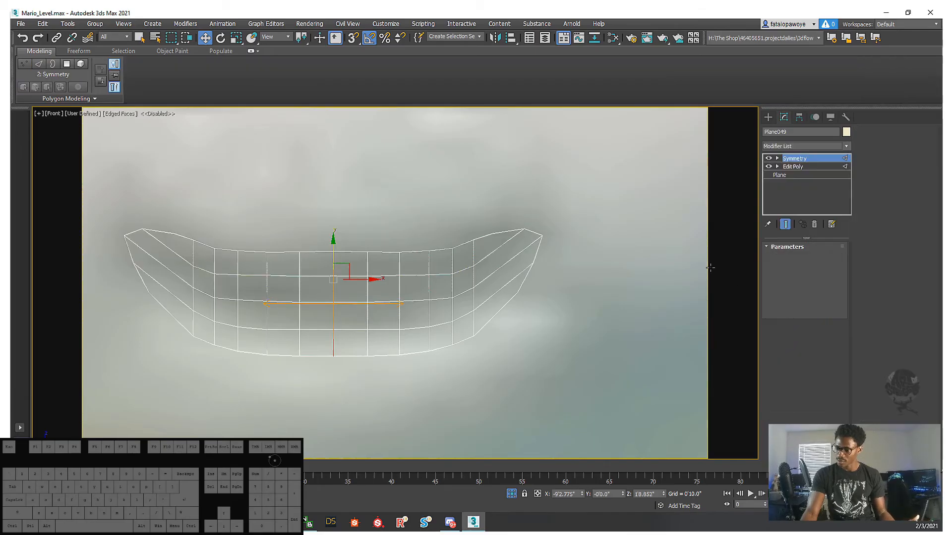
- Return to vertex editing in the Edit Poly beneath Symmetry and lower the top-edge vertex on the smile's centerline
scroll(427, 281, "down", 5)
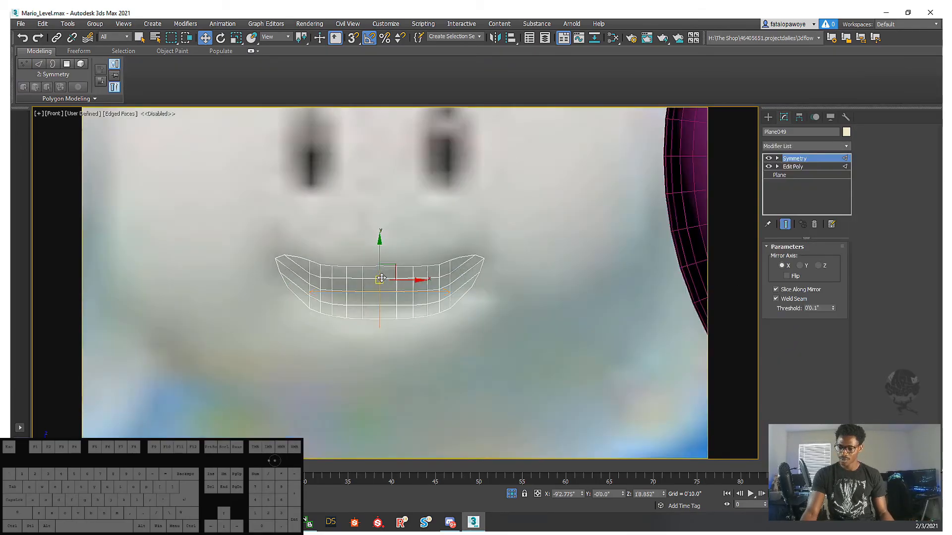
scroll(419, 278, "down", 3)
mouse_move(419, 278)
middle_mouse_down("alt")
mouse_move(484, 296)
mouse_move(415, 279)
middle_mouse_up("alt")
scroll(411, 278, "up", 8)
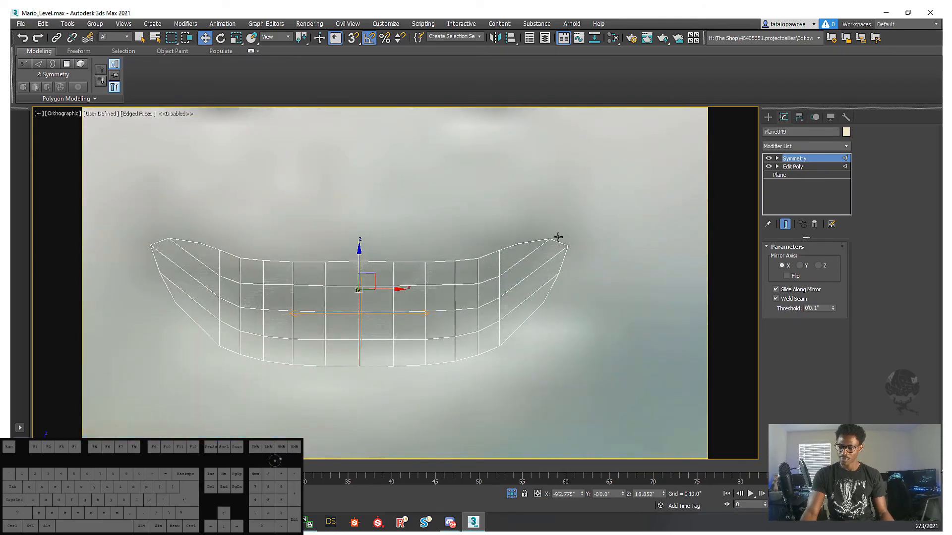
left_click(794, 166)
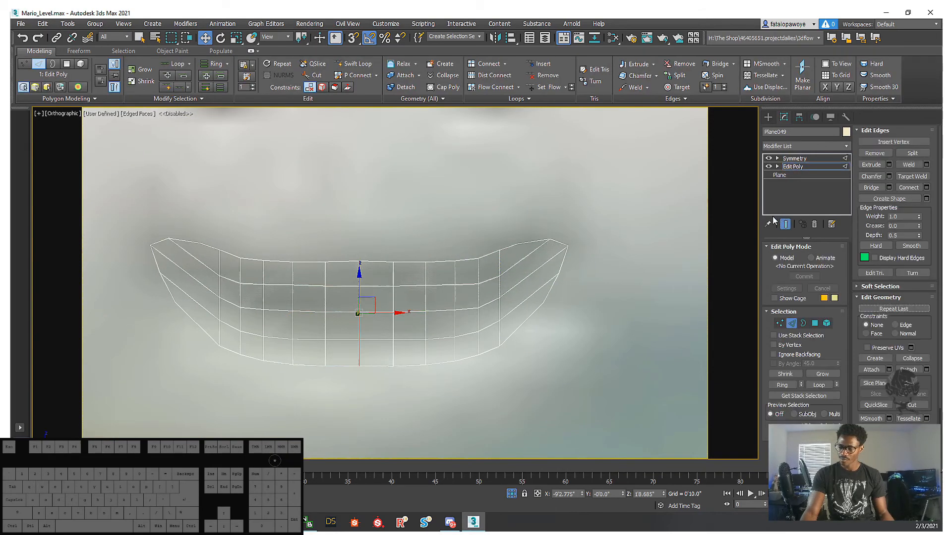
scroll(407, 308, "up", 4)
key("1")
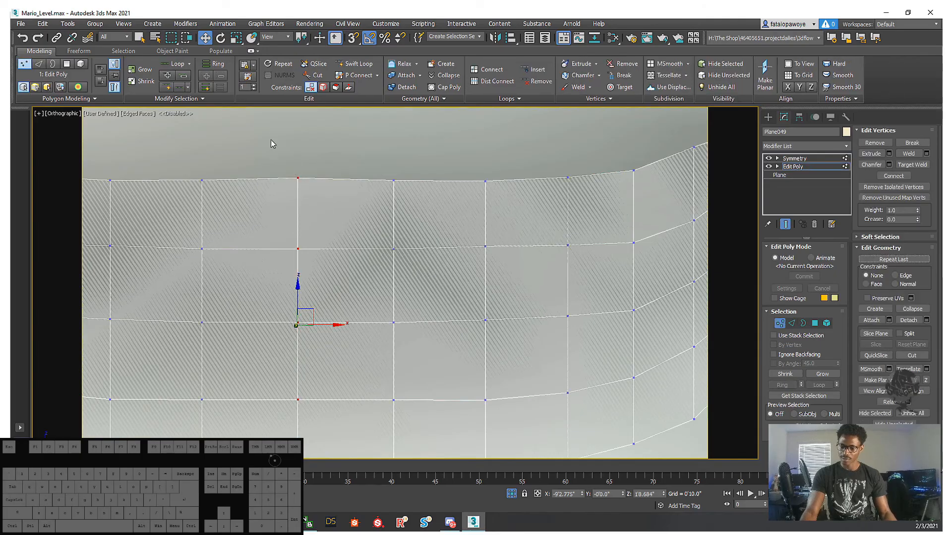
left_click(298, 178)
scroll(323, 170, "down", 3)
left_click_drag(329, 158, 373, 175)
left_click_drag(391, 208, 393, 207)
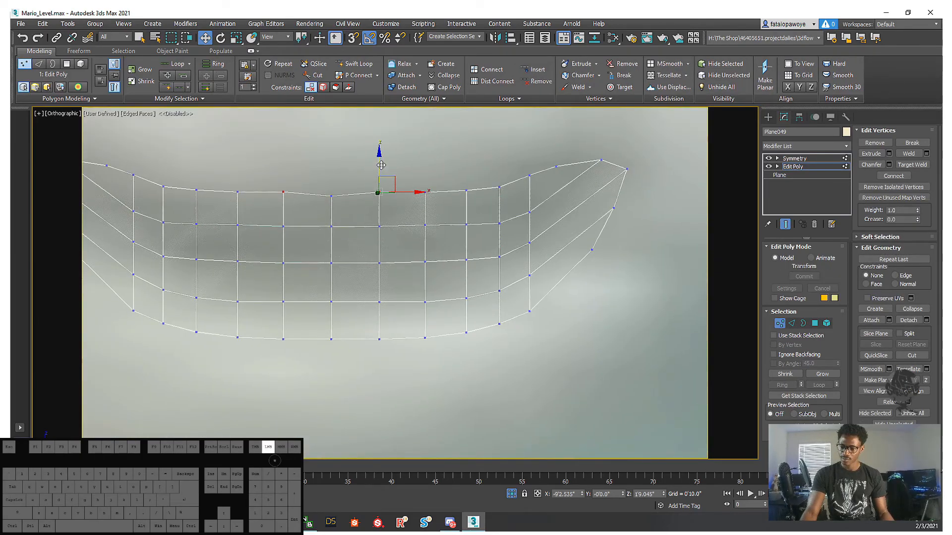
- Lower the top-edge vertices from the second column outward to the tip to smooth the smile's upper curve
left_click_drag(381, 165, 558, 144)
left_click(425, 192)
left_click(465, 191)
left_click(499, 188)
left_click(530, 176)
scroll(568, 195, "down", 5)
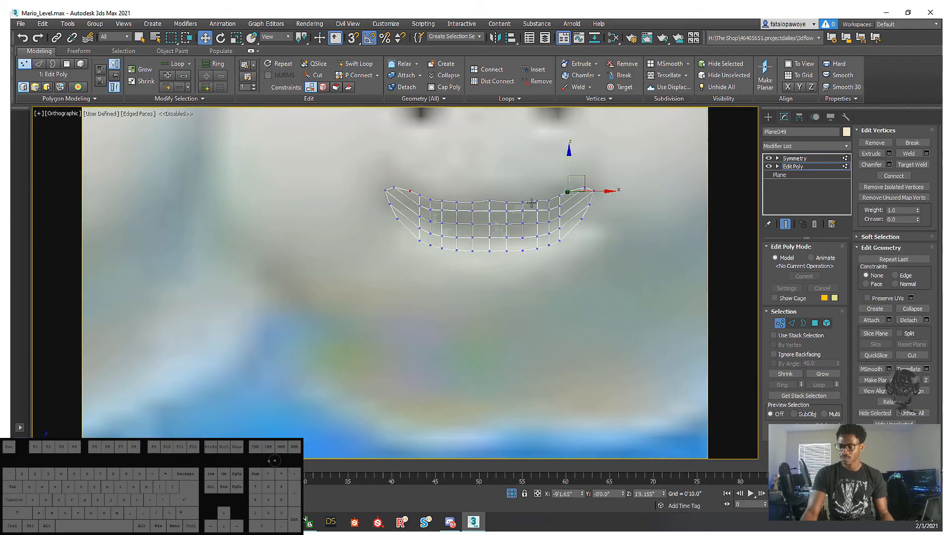
- Lower the centerline's top vertex further and fine-tune the height of the fourth column's top vertex
scroll(485, 191, "up", 5)
left_click(494, 212)
left_click_drag(495, 183, 500, 186)
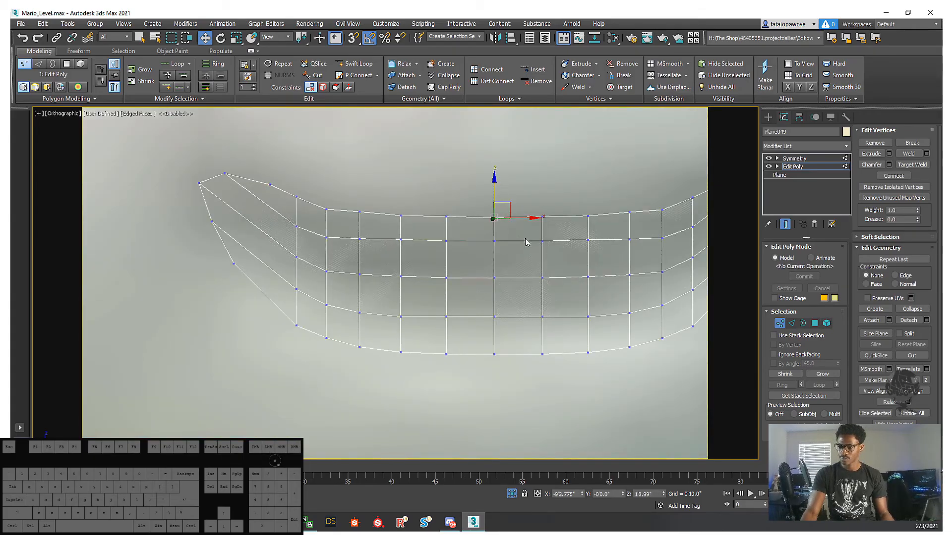
middle_click_drag(366, 211, 348, 168)
left_click_drag(353, 180, 355, 181)
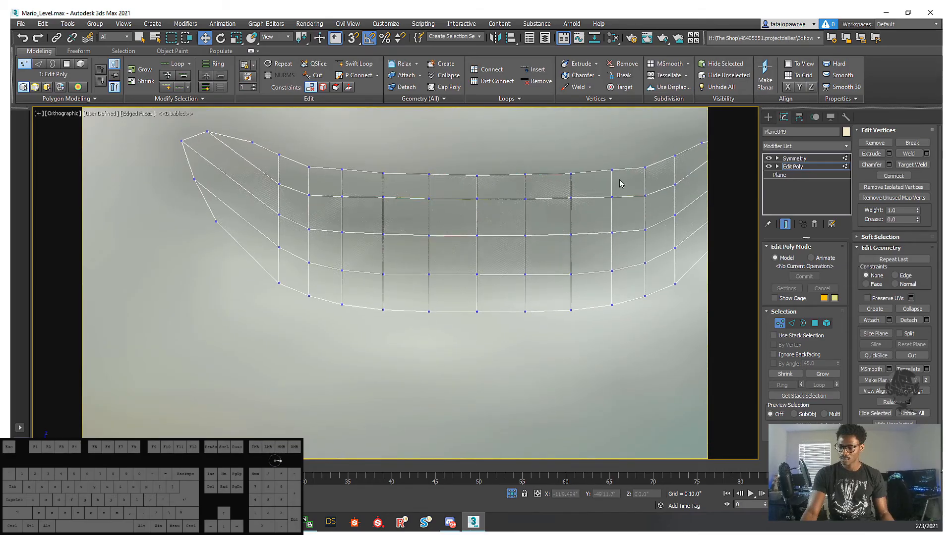
left_click_drag(614, 186, 615, 185)
left_click_drag(614, 139, 614, 140)
scroll(614, 139, "down", 3)
middle_click_drag(590, 163, 531, 272)
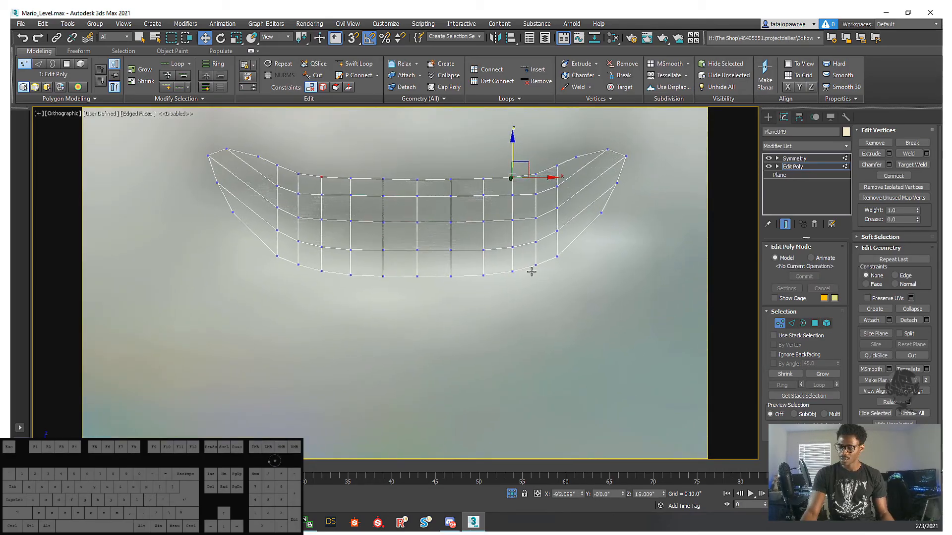
- Select the smile's entire bottom row of vertices, except the outer tips, and raise it slightly
left_click_drag(533, 250, 531, 249)
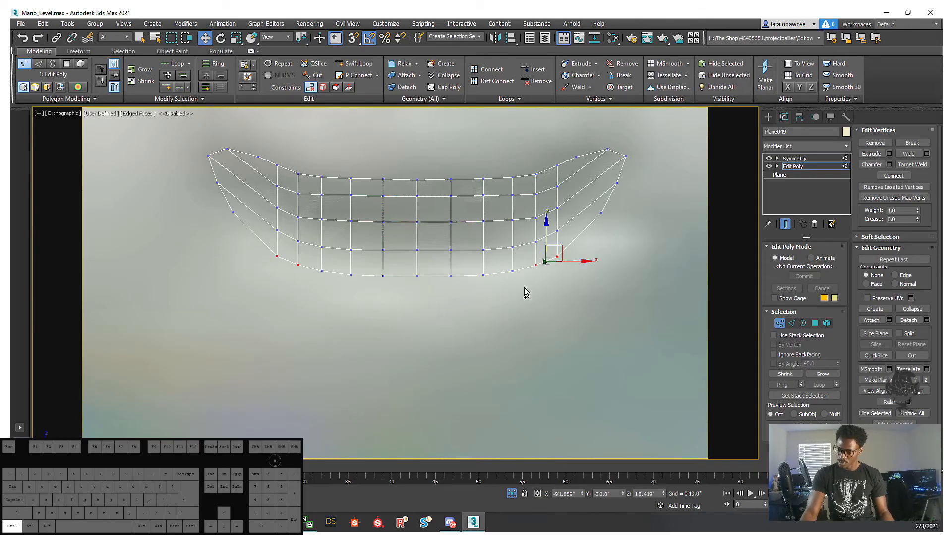
left_click_drag(524, 288, 461, 267, "ctrl")
left_click_drag(466, 296, 392, 268, "ctrl")
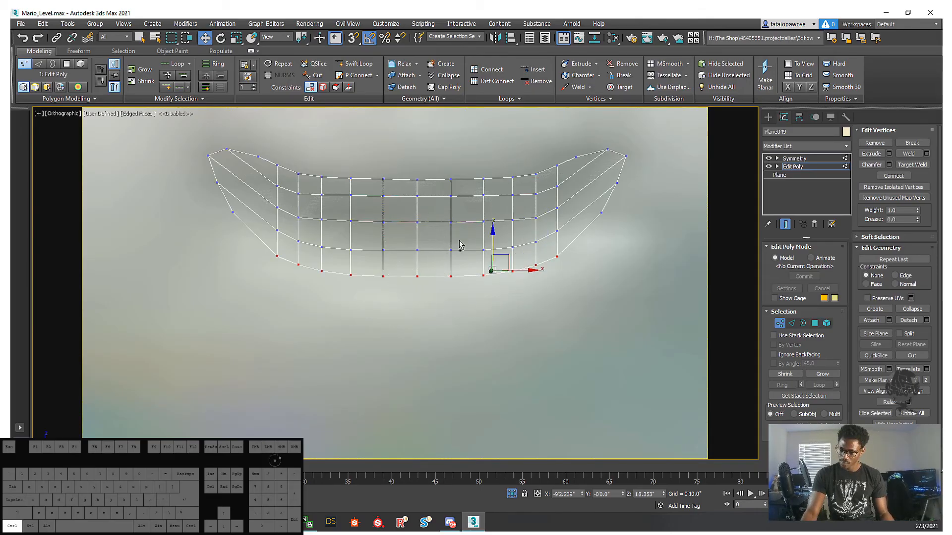
left_click_drag(491, 242, 493, 239)
- Examine the mirrored smile against the reference cloud's mouth from the front and from an angle
scroll(511, 291, "down", 5)
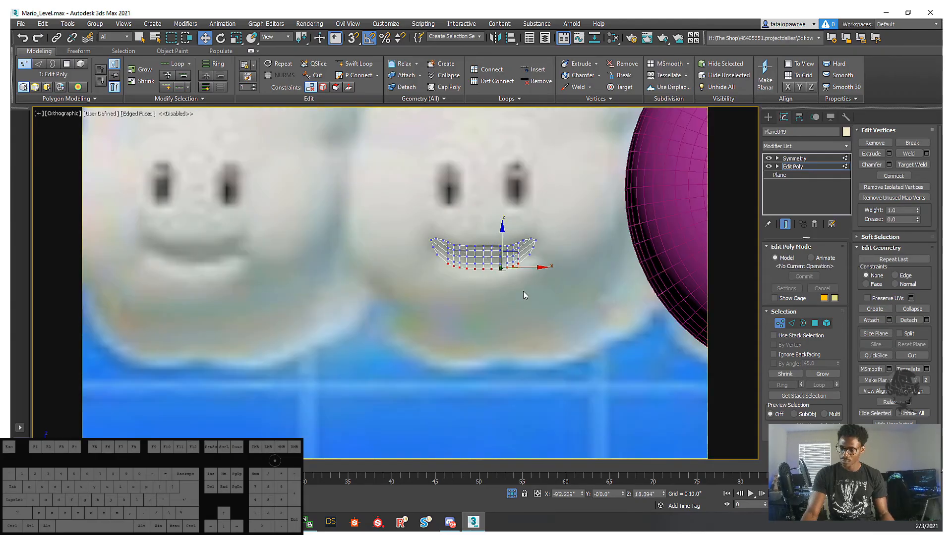
middle_click_drag(511, 291, 492, 278)
scroll(489, 278, "up", 4)
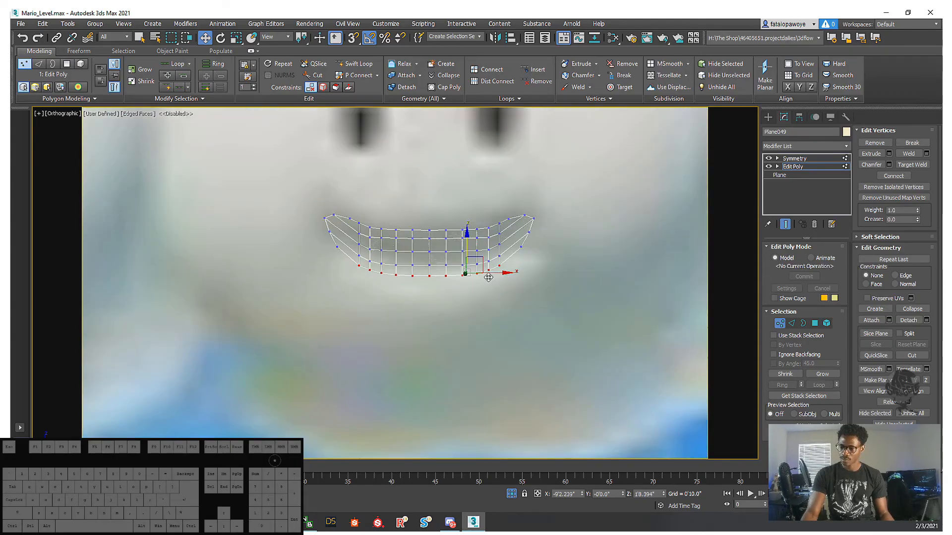
scroll(453, 266, "up", 3)
scroll(465, 272, "down", 5)
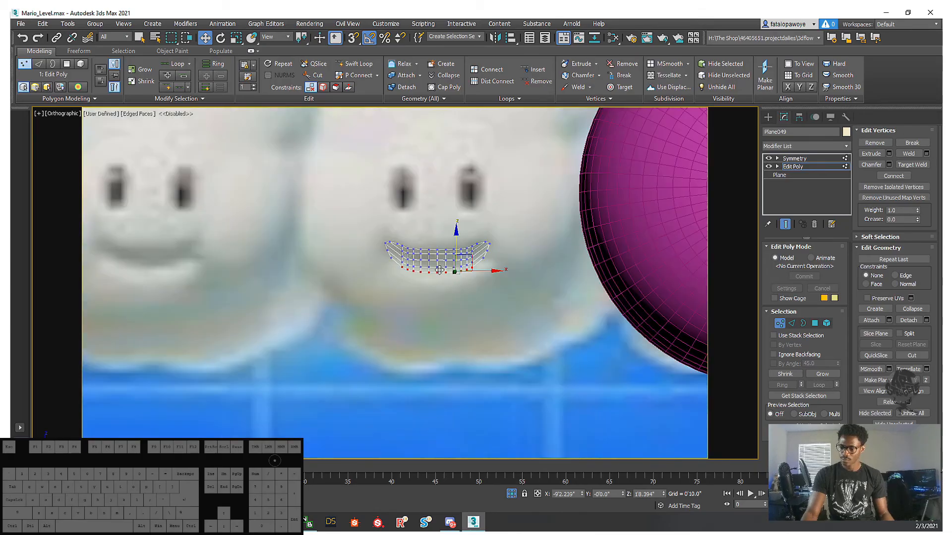
scroll(471, 275, "up", 3)
scroll(498, 303, "down", 5)
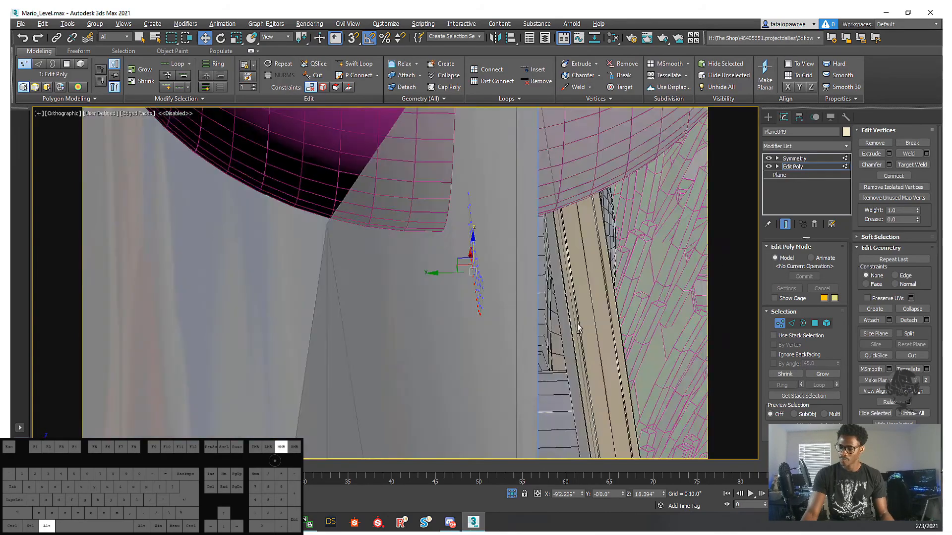
scroll(504, 315, "up", 5)
middle_click_drag(504, 315, 543, 303, "alt")
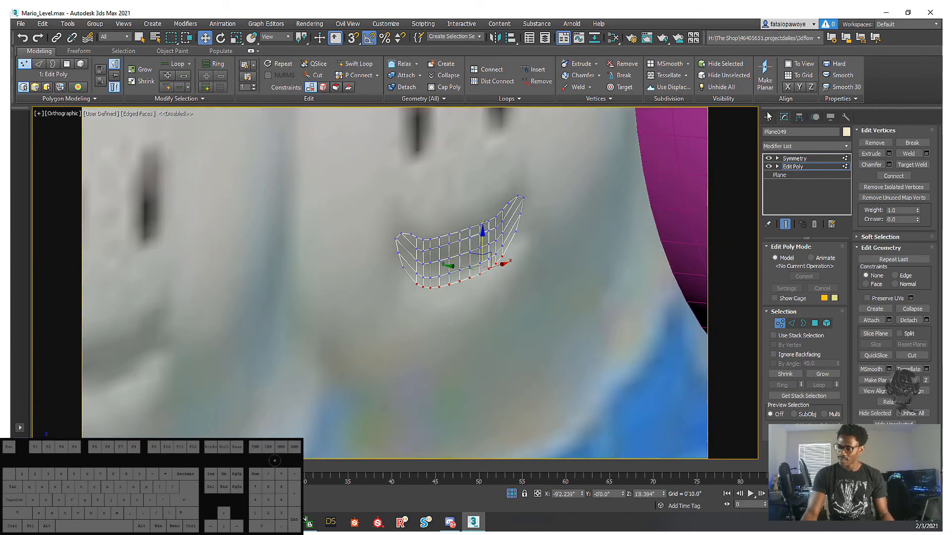
- Add an Edit Poly modifier above the smile's Symmetry modifier
left_click(768, 116)
middle_click_drag(540, 250, 496, 270, "alt")
scroll(497, 272, "down", 5)
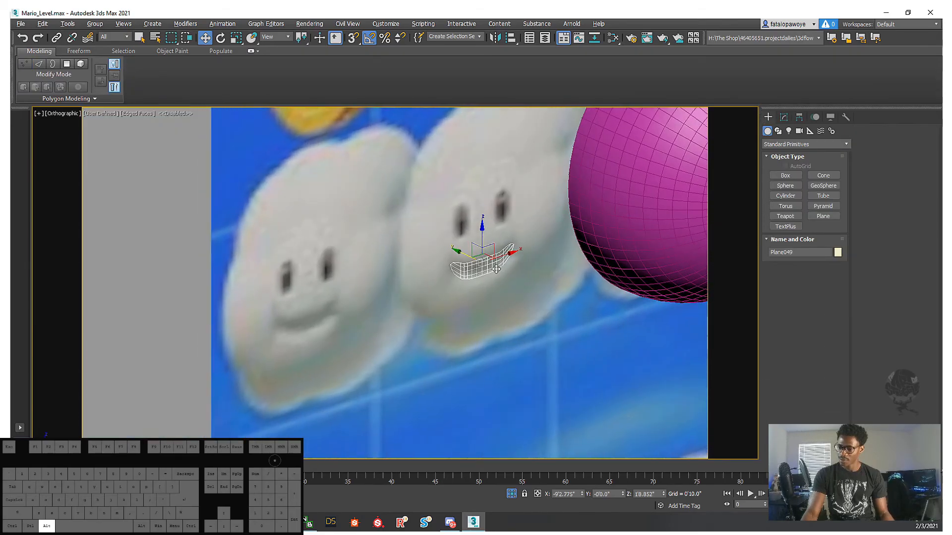
scroll(461, 244, "up", 4)
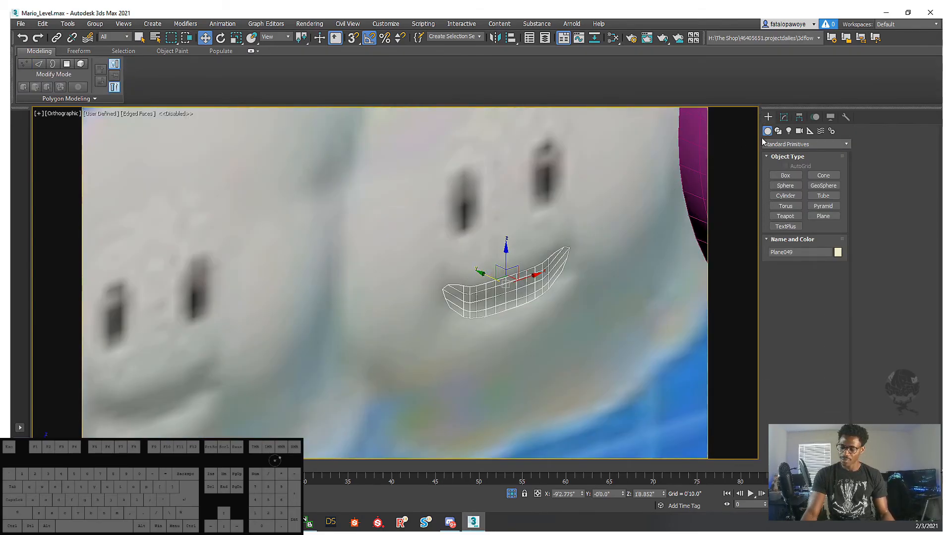
left_click(784, 117)
middle_click_drag(503, 286, 495, 287, "alt")
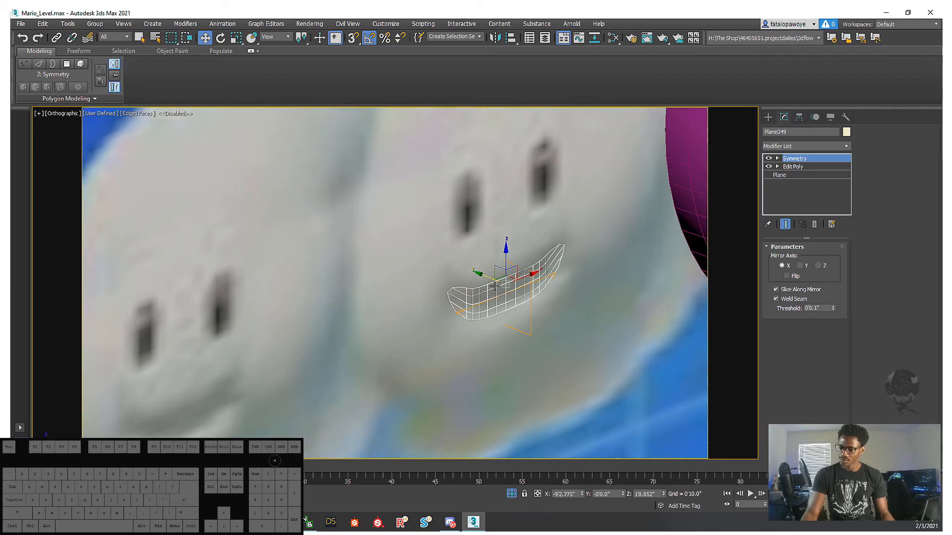
left_click(822, 148)
key("e")
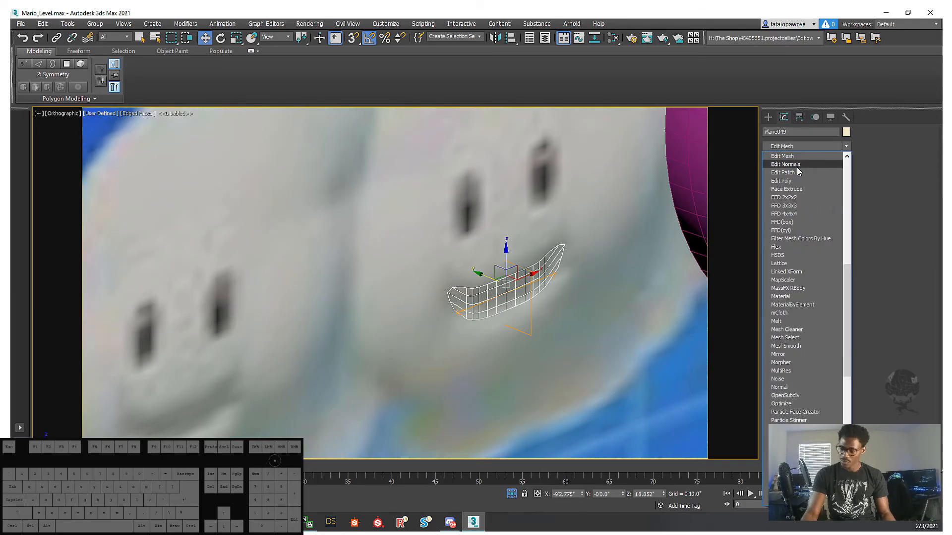
left_click(782, 181)
- Move the smile forward off the reference plane to about Y -0'3.5" and select its outer border
scroll(475, 270, "down", 4)
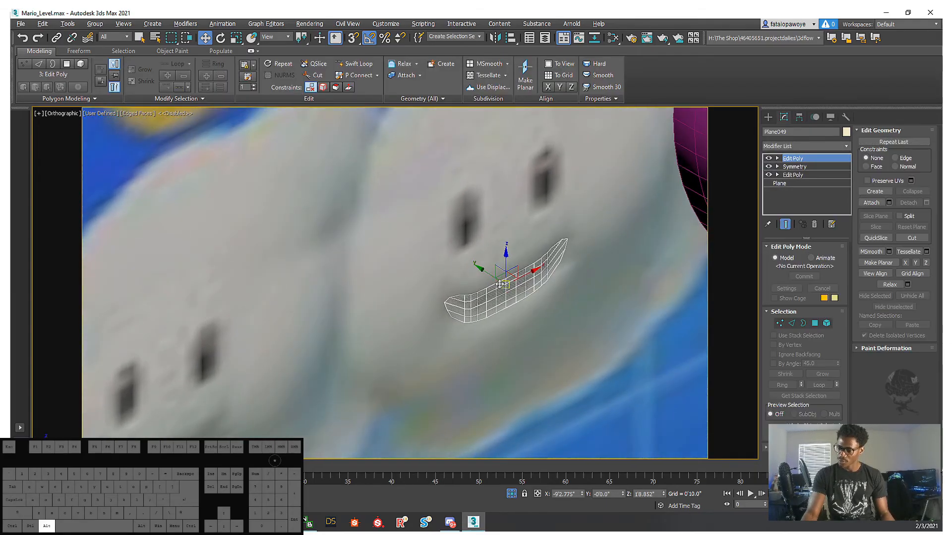
left_click_drag(464, 266, 530, 304)
middle_click_drag(529, 304, 533, 265, "alt")
left_click(803, 322)
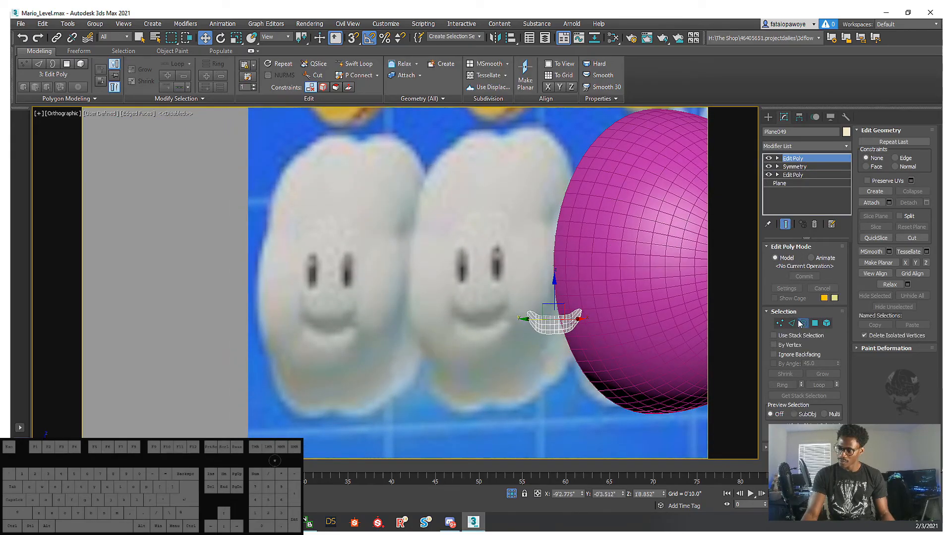
left_click(537, 316)
scroll(570, 258, "up", 3)
- Unhide all hidden objects to bring back the modelled cloud
middle_click_drag(588, 225, 517, 304)
scroll(578, 320, "up", 5)
right_click(516, 303)
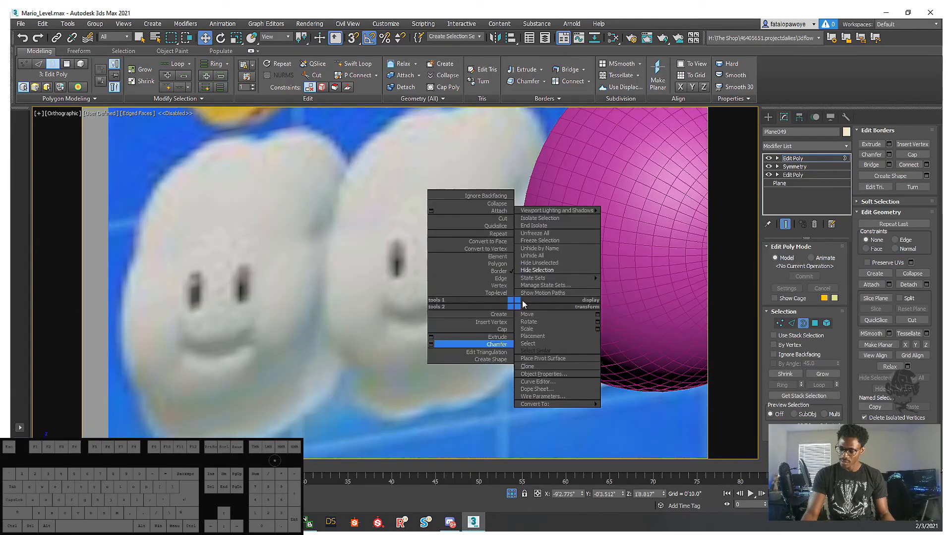
left_click(542, 255)
scroll(536, 255, "down", 5)
middle_click_drag(520, 265, 457, 281, "alt")
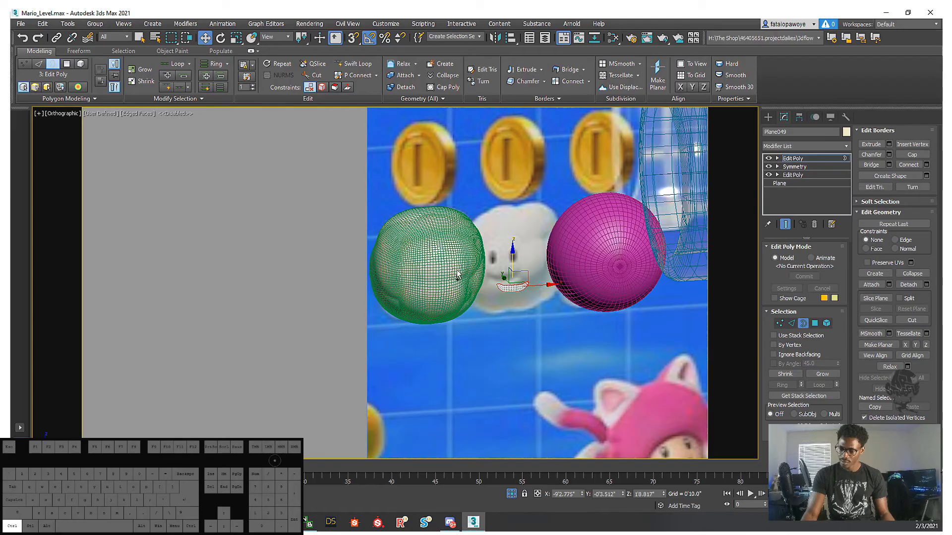
scroll(521, 282, "up", 2)
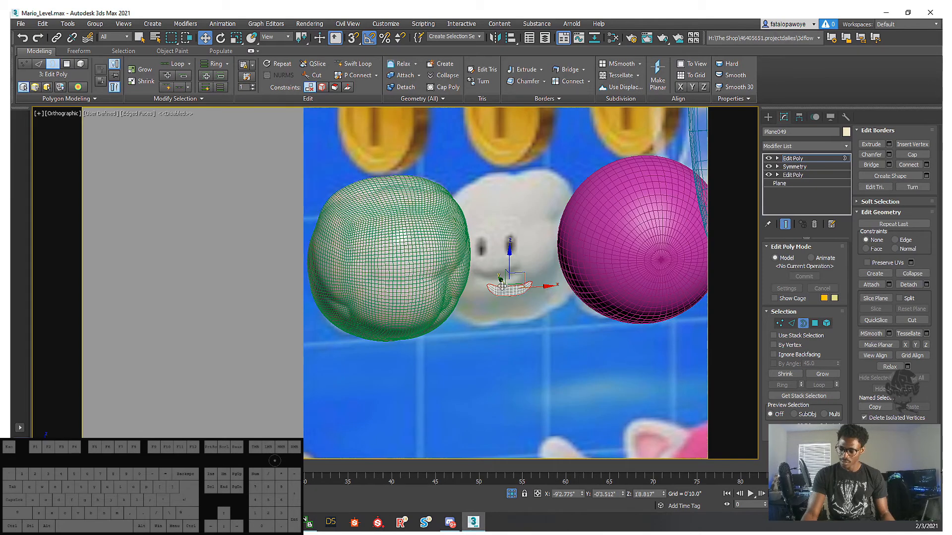
- Leave border editing and move the smile onto the front of the modelled cloud, to about X -9'9.6", Y -0'5.4"
left_click(523, 247)
left_click(769, 118)
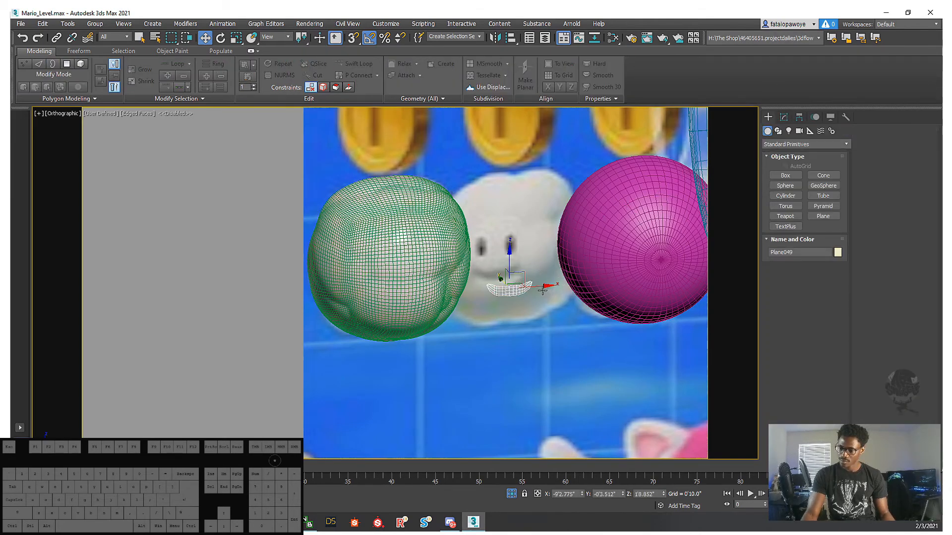
left_click_drag(543, 292, 450, 285)
middle_click_drag(442, 293, 421, 277, "alt")
- Select the modelled cloud together with the smile and the reference plane, and isolate these three objects
left_click(408, 257)
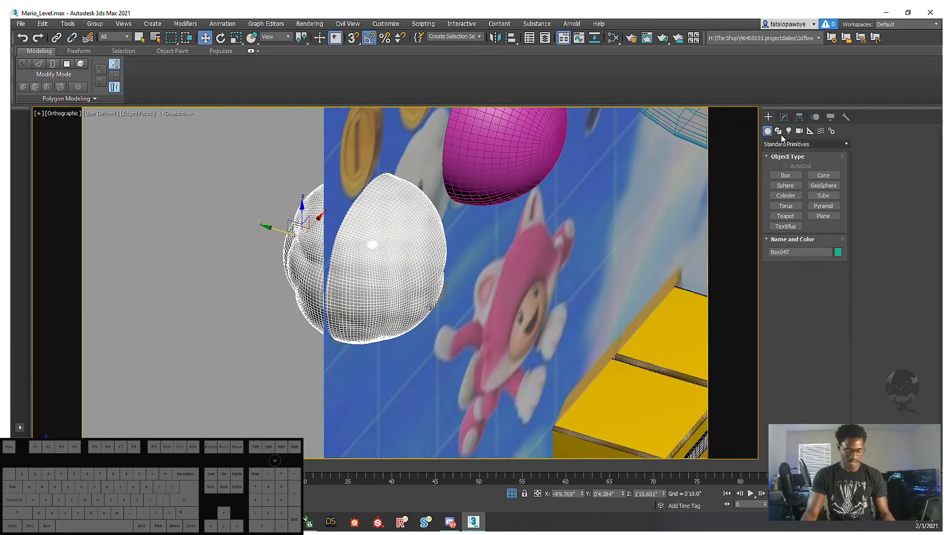
left_click(784, 117)
middle_click_drag(593, 204, 488, 233, "alt")
key("t")
scroll(511, 266, "down", 4)
key("z")
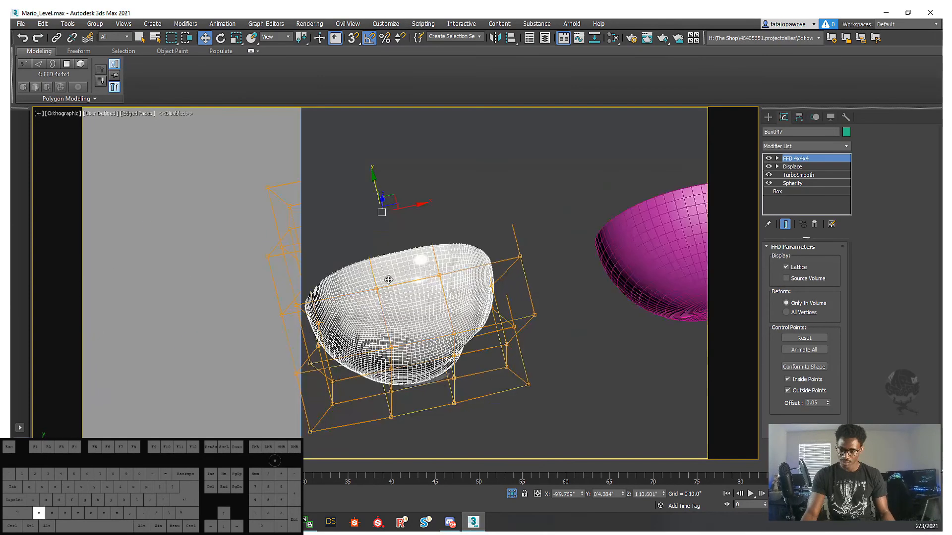
middle_click_drag(389, 278, 319, 258, "alt")
key("F3")
middle_click_drag(347, 289, 365, 254)
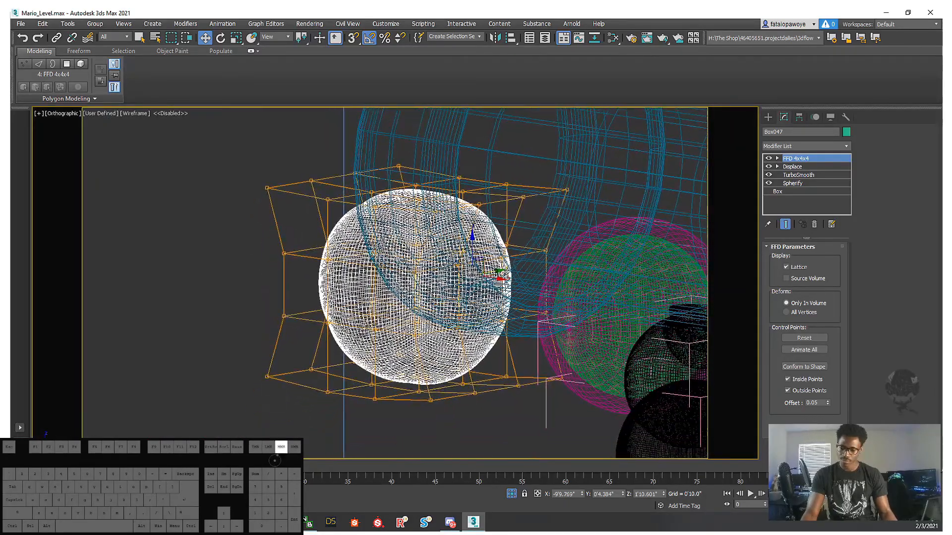
left_click_drag(357, 352, 356, 352, "ctrl")
left_click_drag(395, 424, 332, 407, "alt")
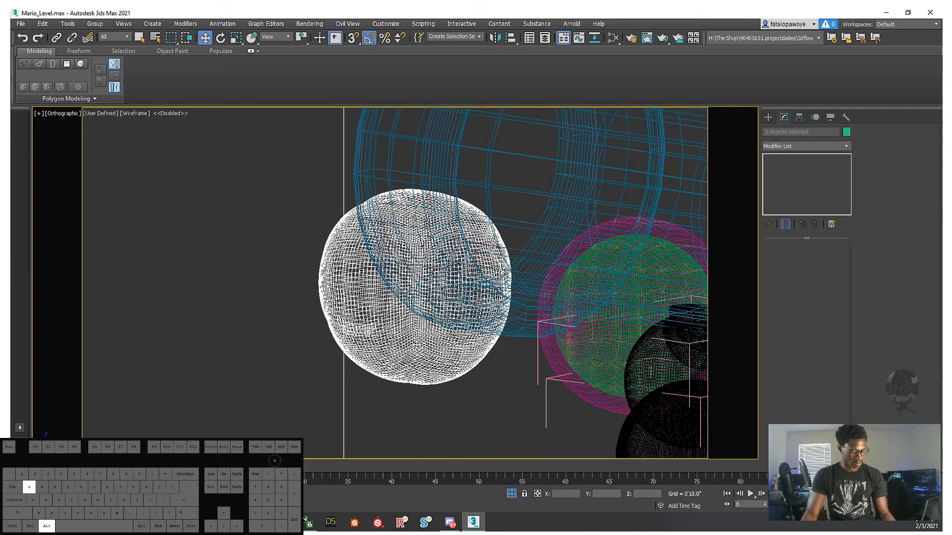
key("alt+q")
- Select the isolated cloud and display it with default shading, without wireframe edges
middle_click_drag(580, 342, 420, 325, "alt")
left_click_drag(420, 326, 328, 257)
middle_click_drag(327, 257, 484, 283)
scroll(377, 250, "up", 5)
left_click_drag(377, 250, 438, 268)
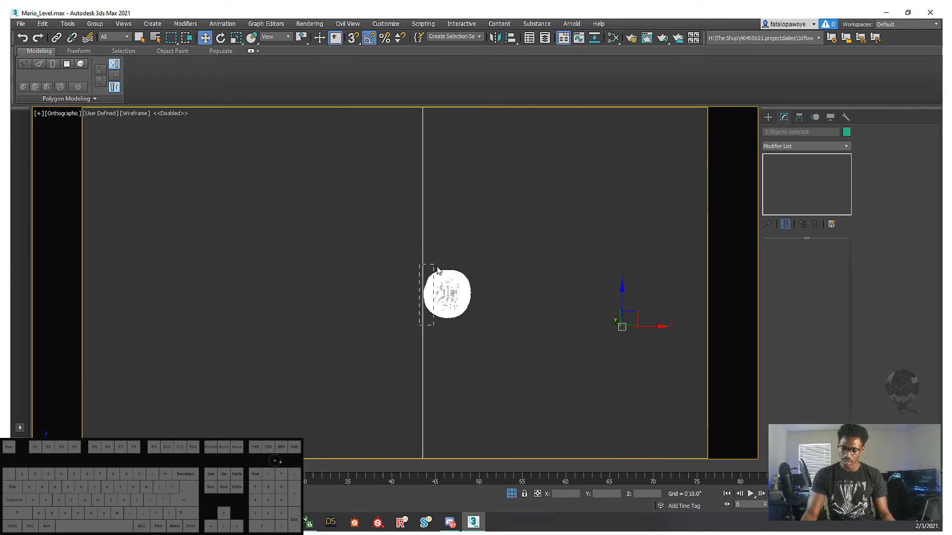
left_click(458, 250)
left_click(447, 292)
key("z")
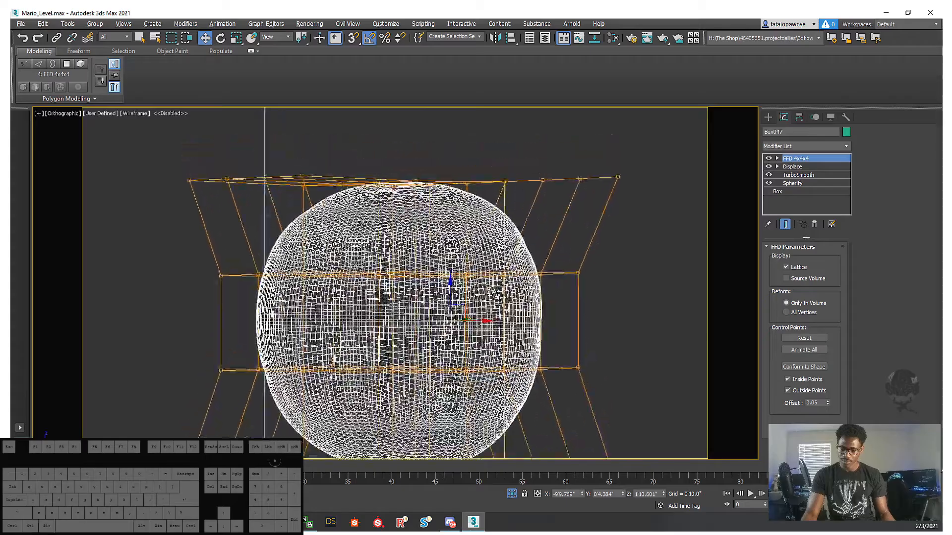
key("F3")
scroll(441, 338, "down", 3)
key("F4")
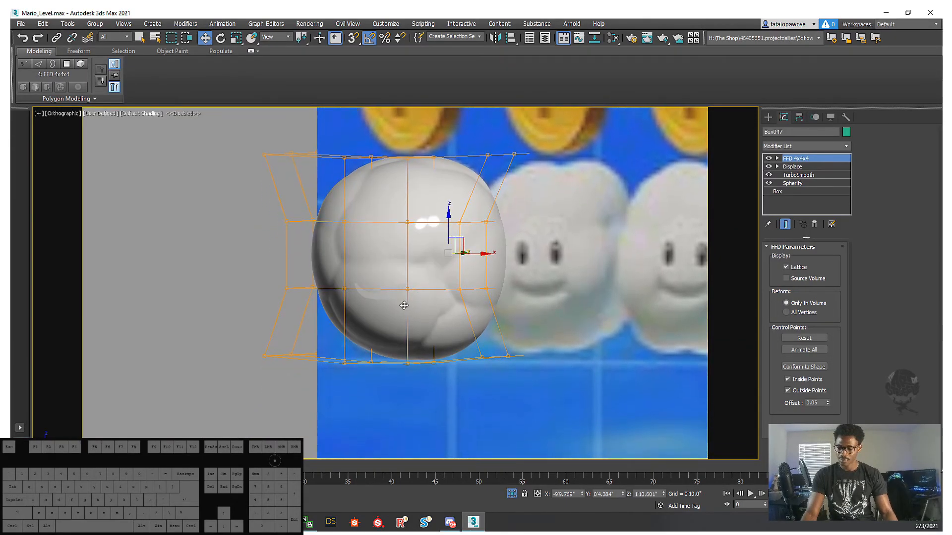
- Examine from the side how the smile sits against the front surface of the cloud
scroll(404, 306, "up", 5)
left_click(376, 319)
mouse_move(376, 319)
middle_mouse_down("alt")
mouse_move(410, 326)
mouse_move(442, 349)
mouse_move(395, 329)
mouse_move(451, 276)
mouse_move(366, 329)
mouse_move(440, 346)
mouse_move(312, 365)
mouse_move(411, 400)
mouse_move(441, 382)
mouse_move(433, 341)
mouse_move(429, 376)
middle_mouse_up("alt")
key("F3")
key("F3")
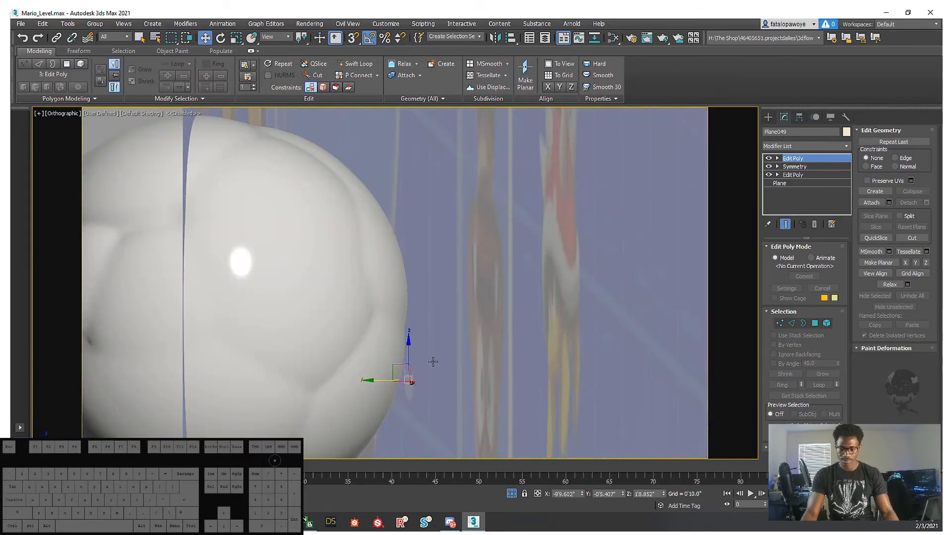
scroll(433, 361, "down", 5)
left_click(385, 299)
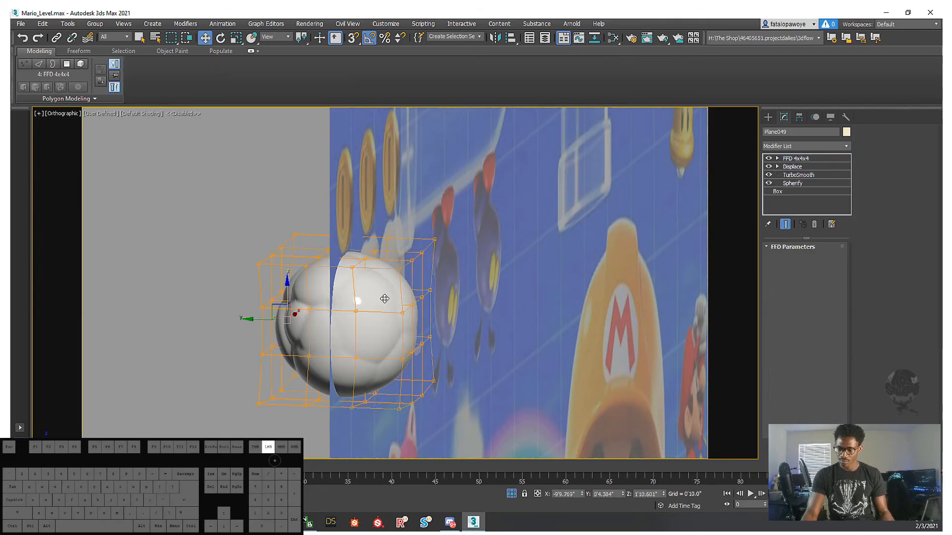
middle_click_drag(385, 298, 330, 291, "alt")
- Select the reference image plane and freeze it
left_click_drag(281, 216, 349, 322)
key("ctrl+z")
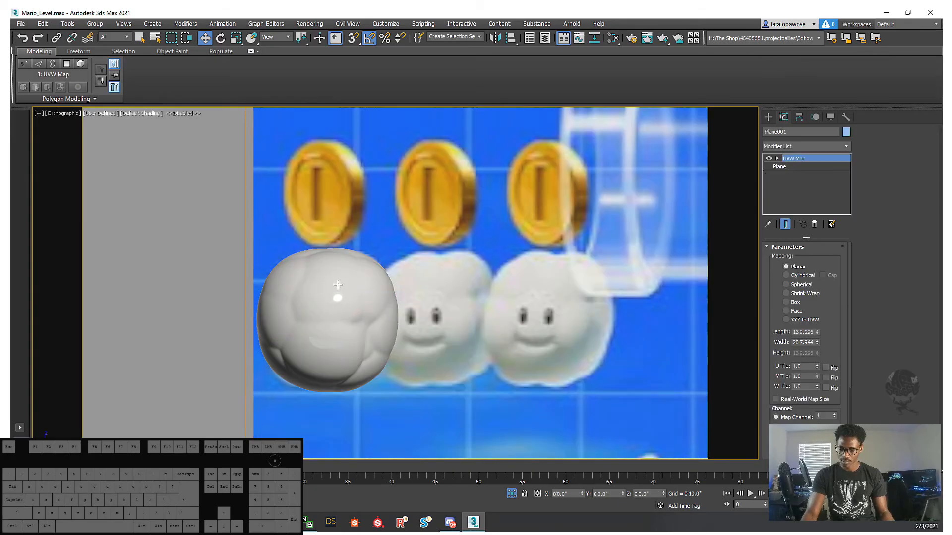
left_click(338, 285)
left_click(394, 177)
right_click(395, 178)
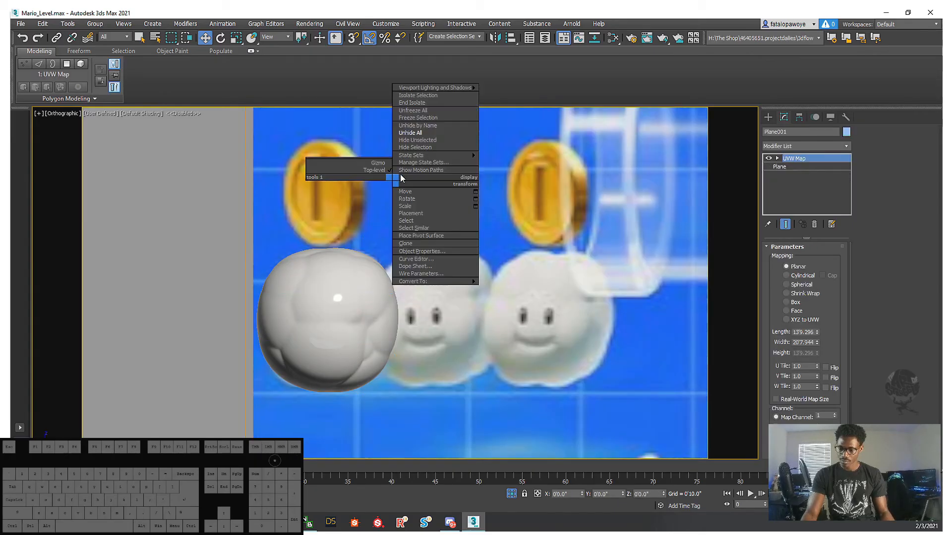
left_click(436, 118)
- Select all of the cloud's FFD control points and scale them to about 88% along Y to flatten its depth
middle_click_drag(318, 281, 430, 267)
left_click(340, 255)
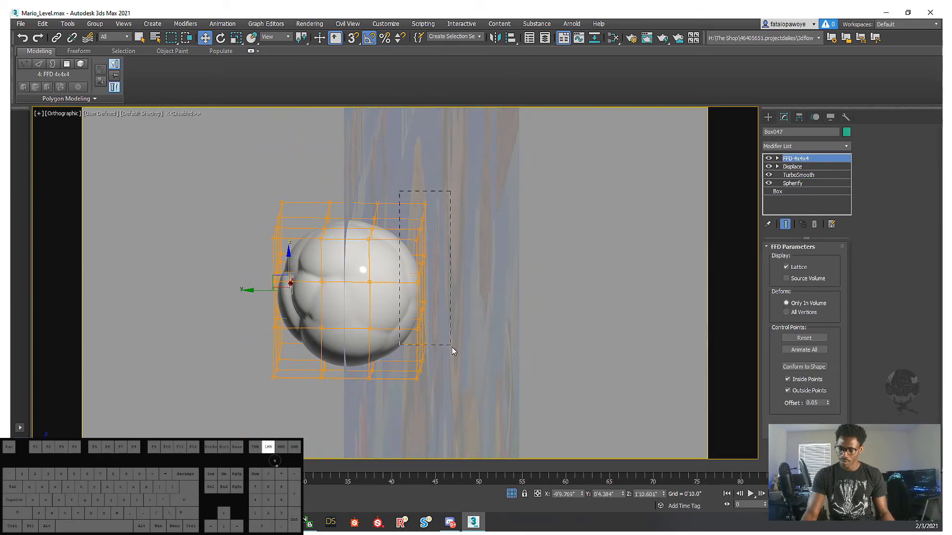
left_click_drag(452, 351, 474, 398)
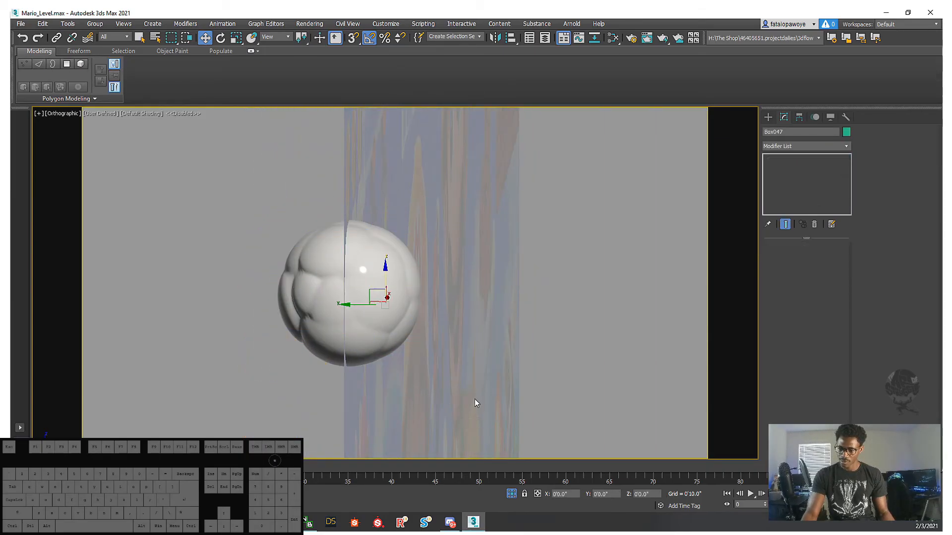
left_click(394, 274)
middle_click_drag(424, 275, 430, 295, "alt")
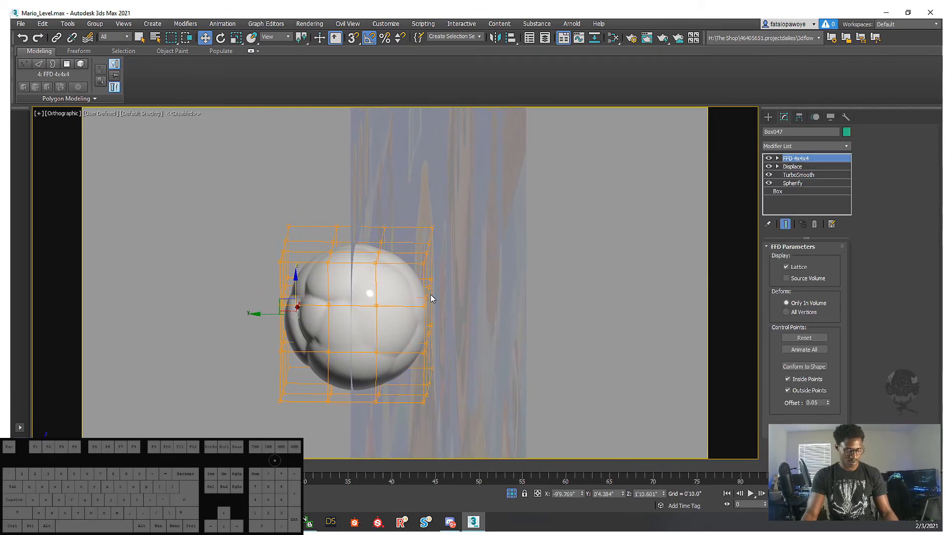
key("1")
left_click_drag(470, 412, 470, 412)
middle_click_drag(327, 245, 256, 192, "alt")
left_click_drag(299, 435, 299, 435, "ctrl")
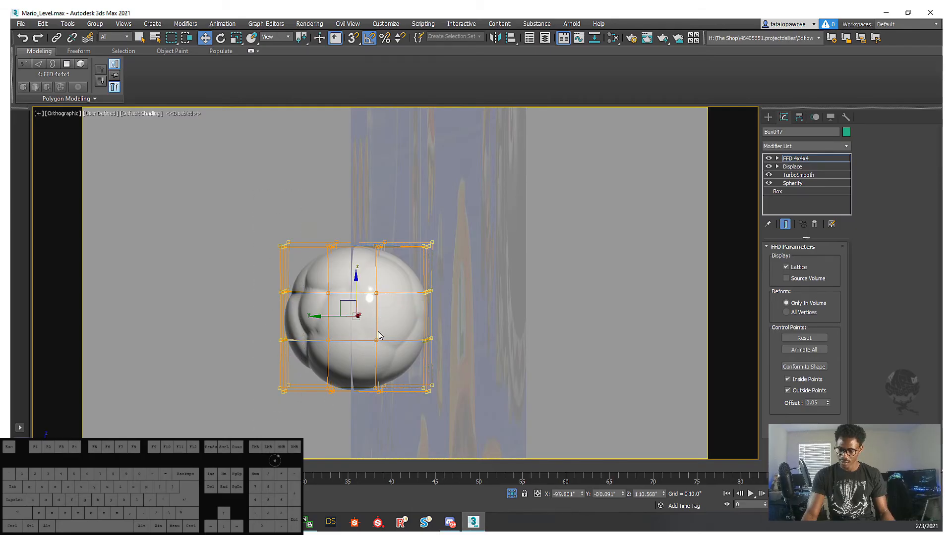
middle_click_drag(378, 331, 386, 341, "alt")
key("r")
left_click_drag(401, 332, 394, 330)
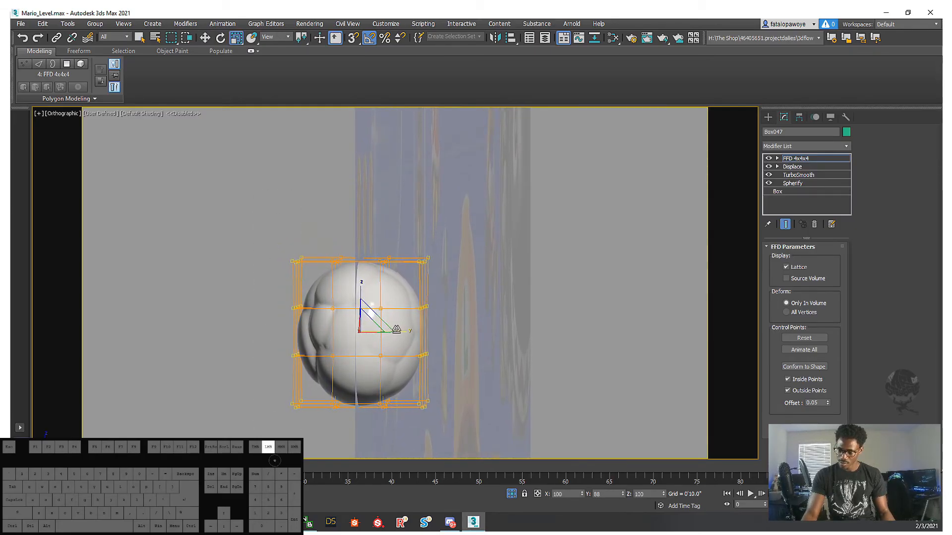
- From the top view, move the cloud's front middle FFD control points inward by about 0'0.7" along Y
middle_click_drag(421, 357, 406, 388, "alt")
key("t")
key("z")
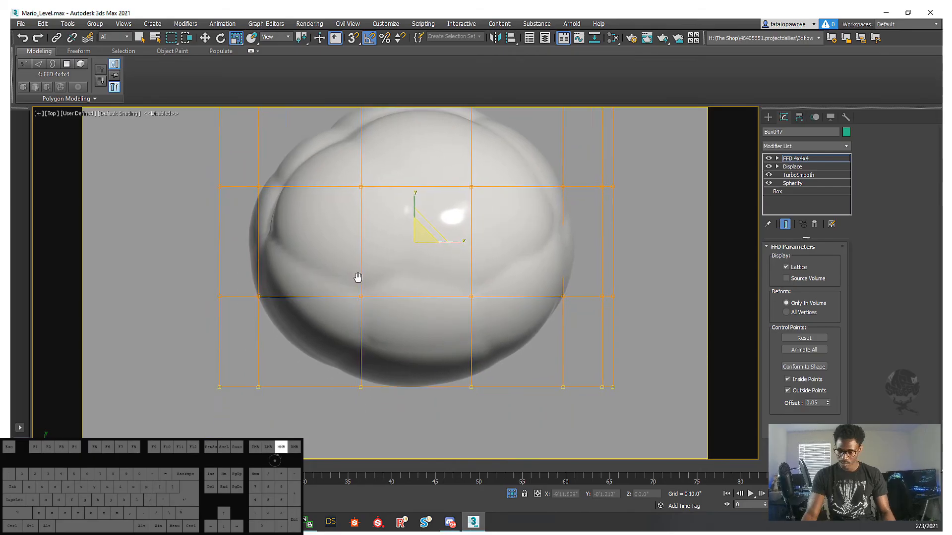
left_click_drag(331, 313, 378, 279)
key("w")
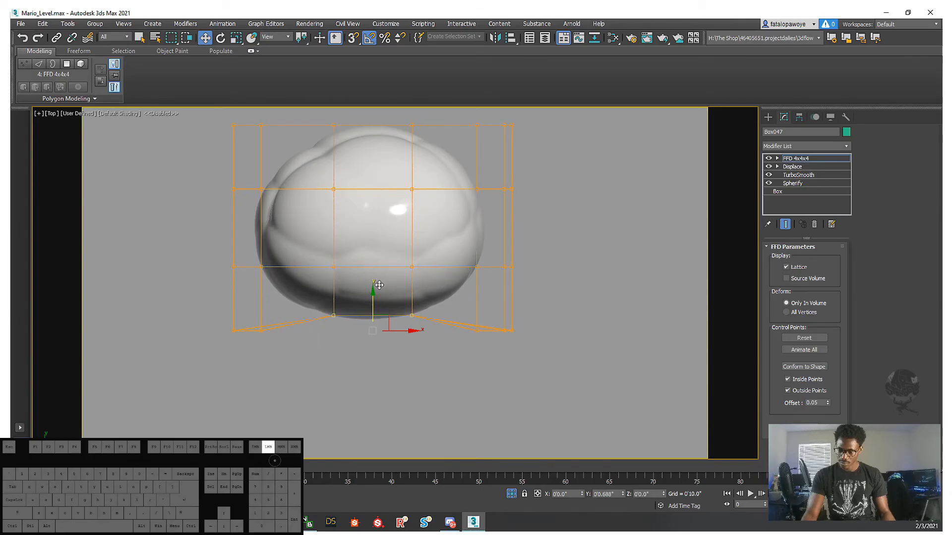
middle_click_drag(379, 280, 386, 226, "alt")
middle_click_drag(310, 205, 398, 195, "alt")
scroll(379, 242, "down", 4)
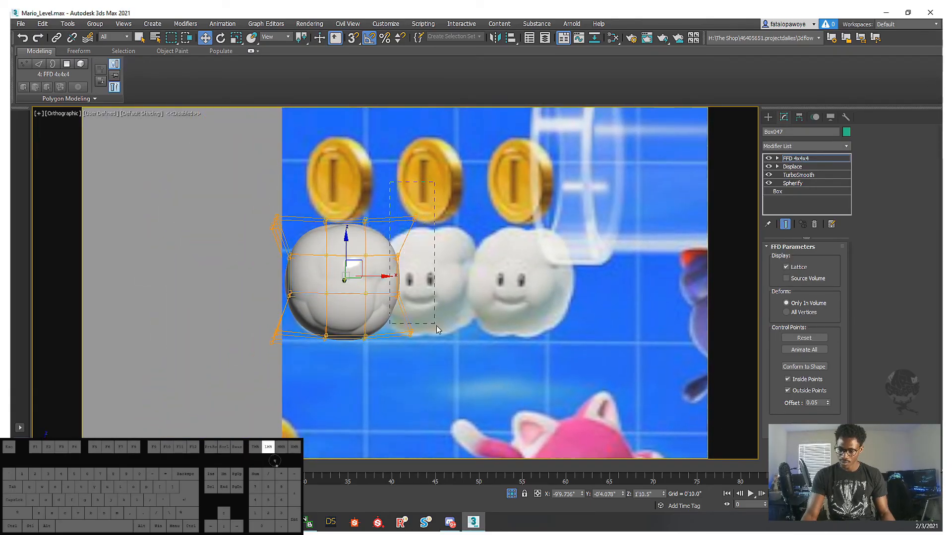
- Select the mid-height FFD control points on the cloud's right side and fine-tune their sideways position
left_click_drag(436, 326, 457, 363)
scroll(437, 297, "up", 5)
mouse_move(445, 299)
middle_mouse_down()
mouse_move(414, 272)
mouse_move(432, 298)
middle_mouse_up()
left_click_drag(360, 243, 359, 242)
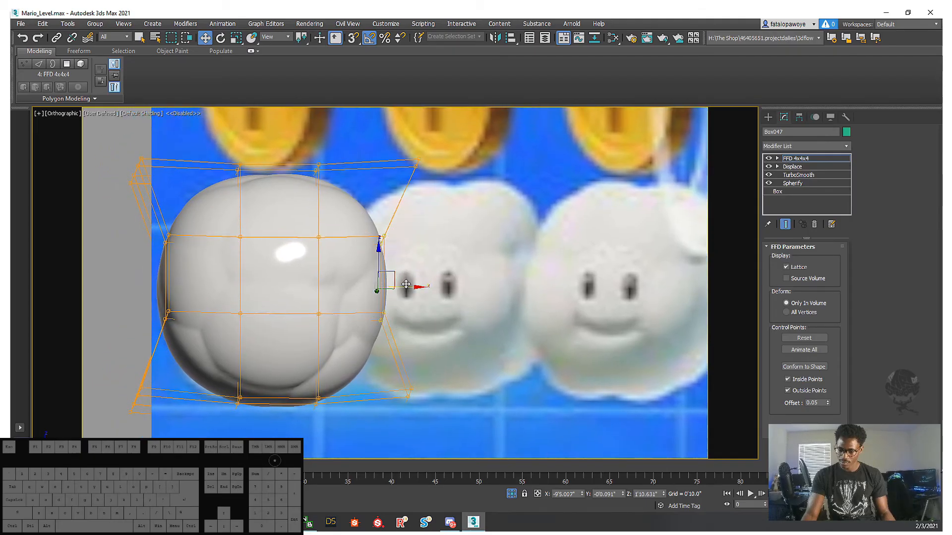
middle_click_drag(515, 257, 513, 261, "alt")
- Set the cloud's Displace strength to 0'3.319", decay to 0.395 and map blur to 5.7
left_click(795, 168)
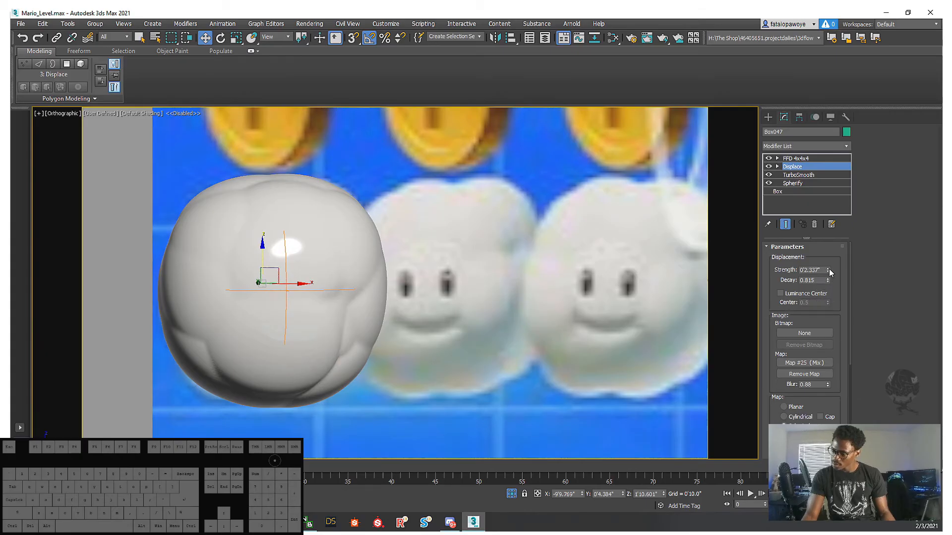
left_click_drag(828, 271, 820, 321)
middle_click_drag(554, 284, 462, 300, "alt")
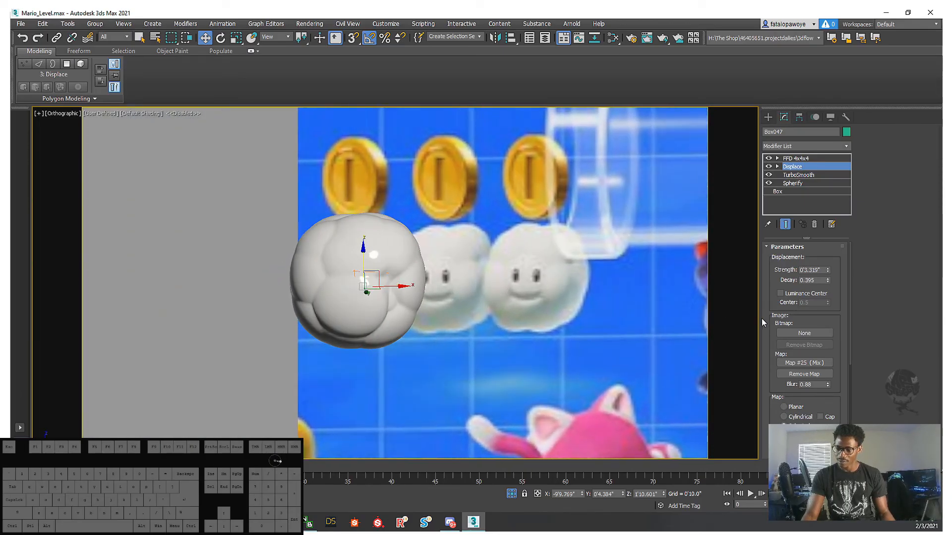
left_click_drag(823, 384, 817, 362)
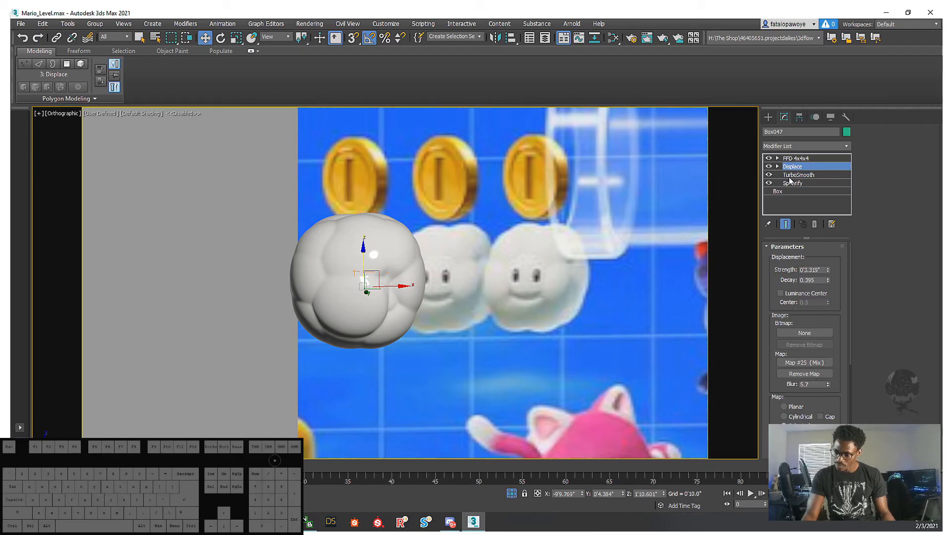
left_click_drag(828, 435, 829, 395)
mouse_move(827, 426)
left_mouse_down()
mouse_move(836, 288)
mouse_move(826, 340)
mouse_move(826, 271)
mouse_move(813, 427)
left_mouse_up()
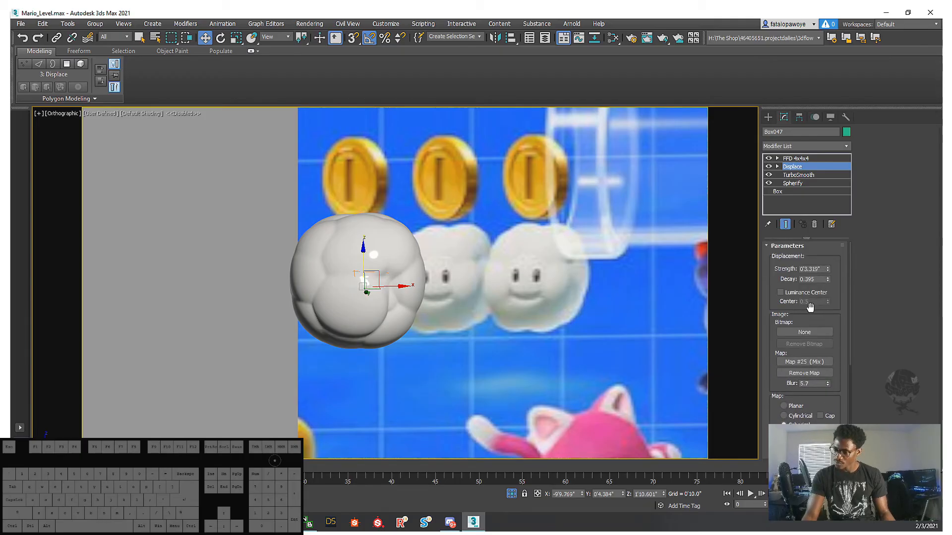
middle_click_drag(397, 310, 423, 252, "alt")
scroll(395, 311, "up", 5, "alt")
scroll(423, 253, "down", 5)
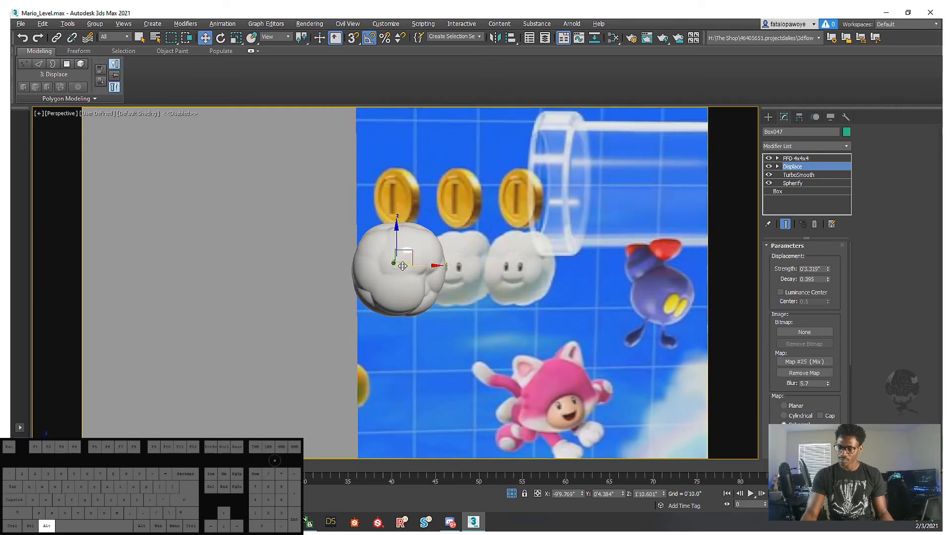
- Inspect the cloud's mesh in wireframe and compare its shaded shape with the reference clouds
scroll(423, 262, "up", 6)
scroll(423, 261, "down", 3)
key("F3")
scroll(392, 278, "up", 5)
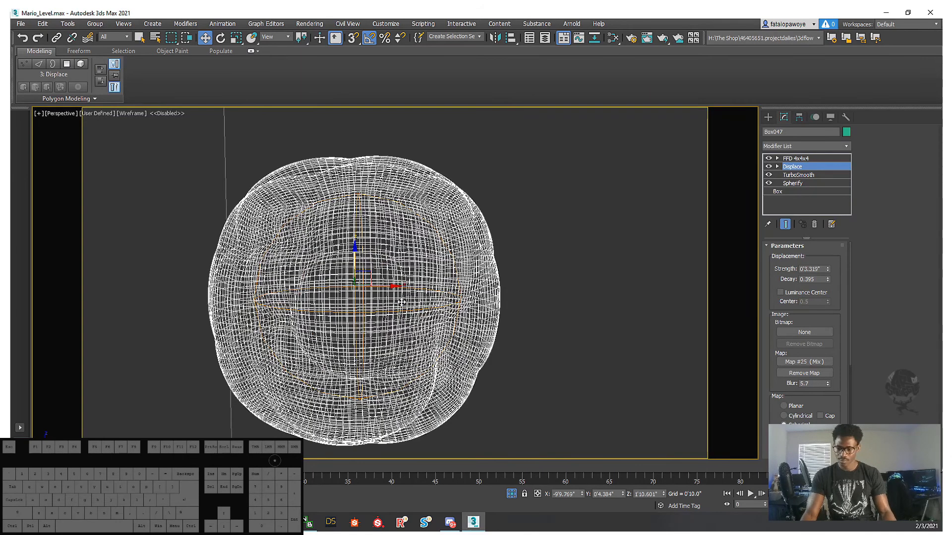
scroll(397, 301, "down", 5)
scroll(397, 301, "up", 2)
key("F3")
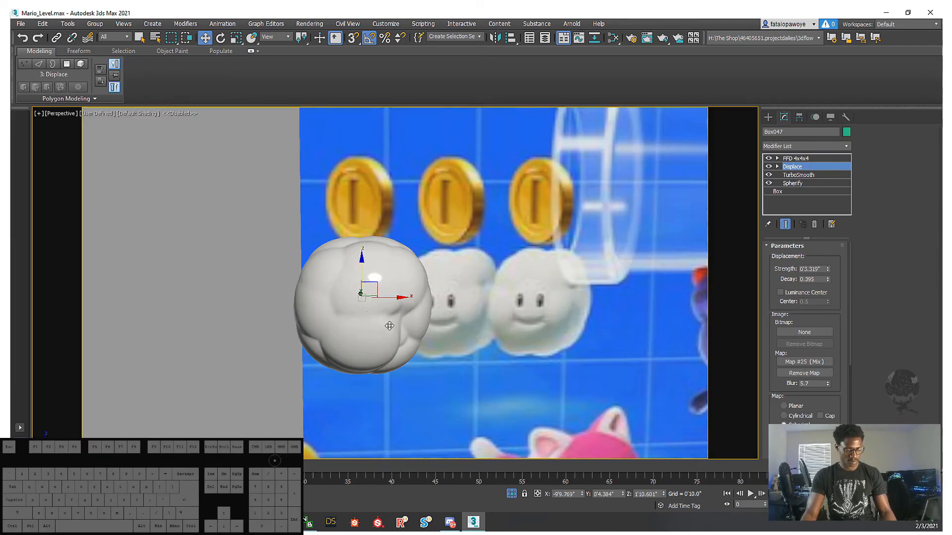
- Select the flat smile object on the cloud's front and pick its open outer border
left_click(378, 329)
left_click(377, 333)
middle_click_drag(376, 333, 449, 346, "alt")
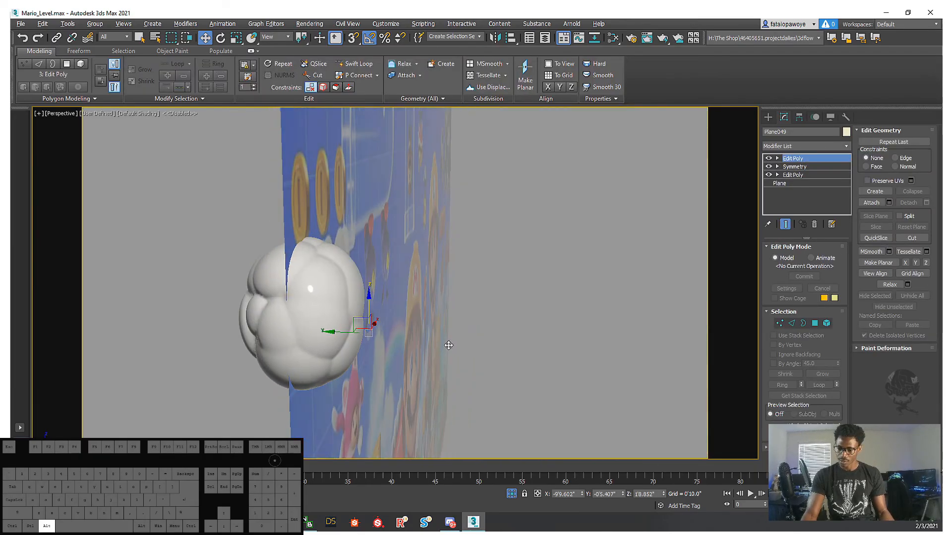
scroll(374, 333, "up", 5, "alt")
middle_click_drag(374, 337, 375, 352, "alt")
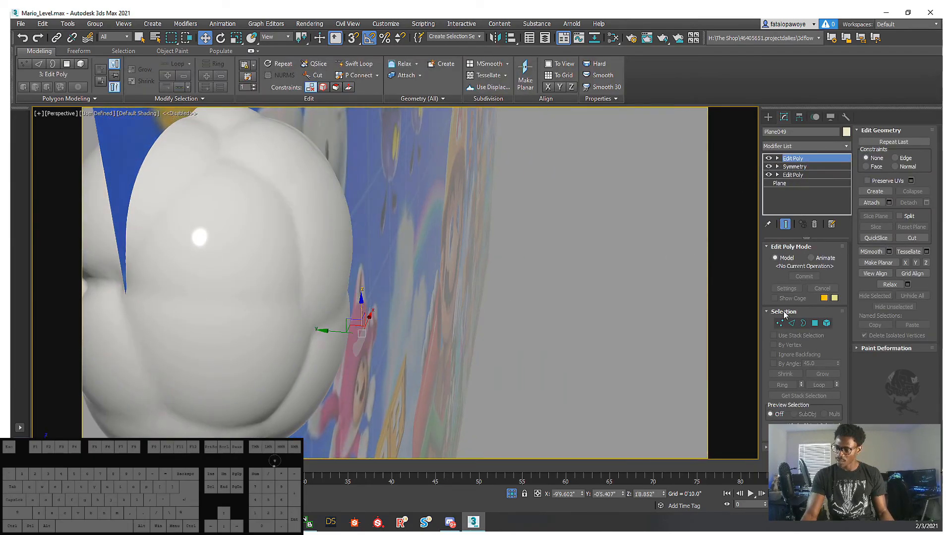
middle_click_drag(515, 328, 687, 238)
scroll(292, 354, "up", 5)
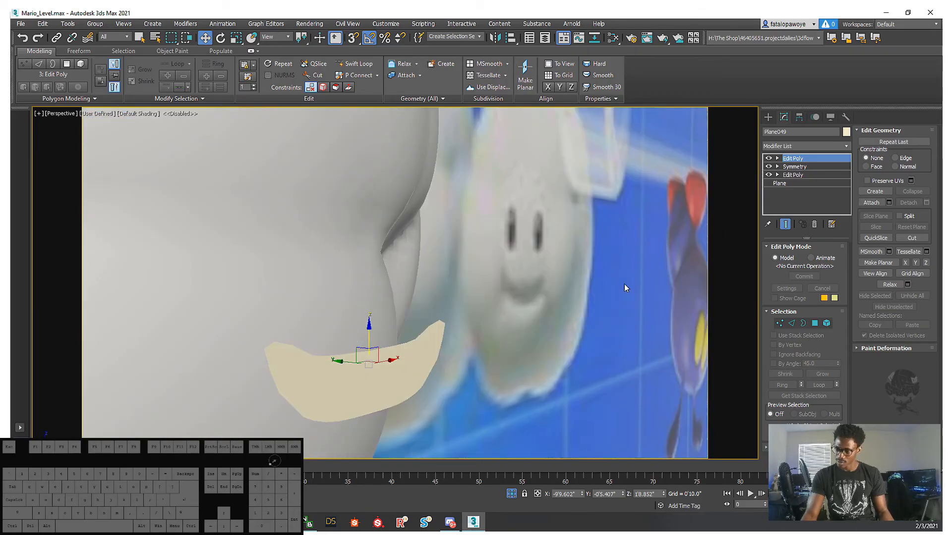
left_click(803, 323)
left_click(414, 366)
- Try to thicken the smile by extruding its border along Y away from the cloud, and undo it
left_click_drag(330, 379, 386, 337, "shift")
middle_click_drag(384, 312, 395, 328, "alt")
left_click_drag(384, 330, 379, 328)
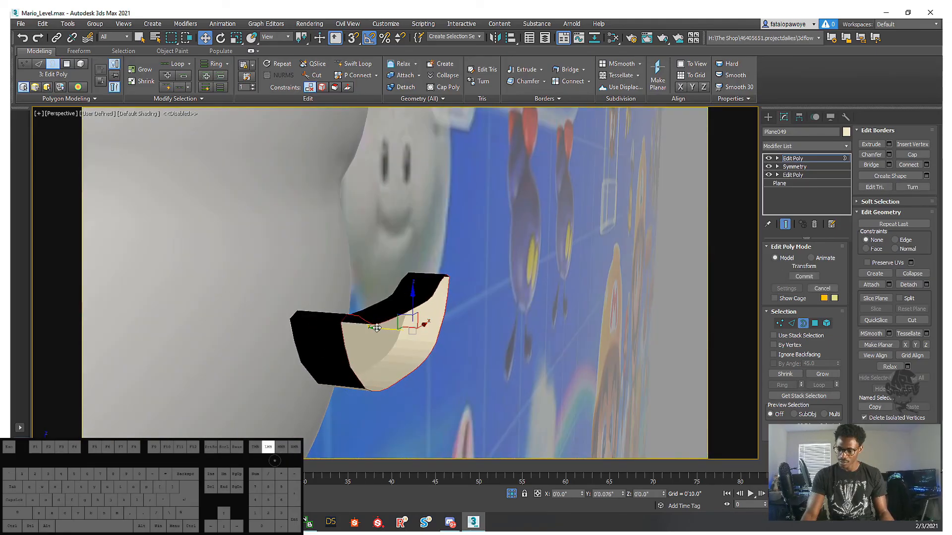
mouse_move(379, 329)
middle_mouse_down("alt")
mouse_move(392, 302)
mouse_move(384, 242)
mouse_move(387, 344)
mouse_move(287, 317)
mouse_move(324, 365)
mouse_move(289, 416)
mouse_move(323, 414)
middle_mouse_up("alt")
key("F3")
key("ctrl+z")
key("ctrl+z")
key("ctrl+z")
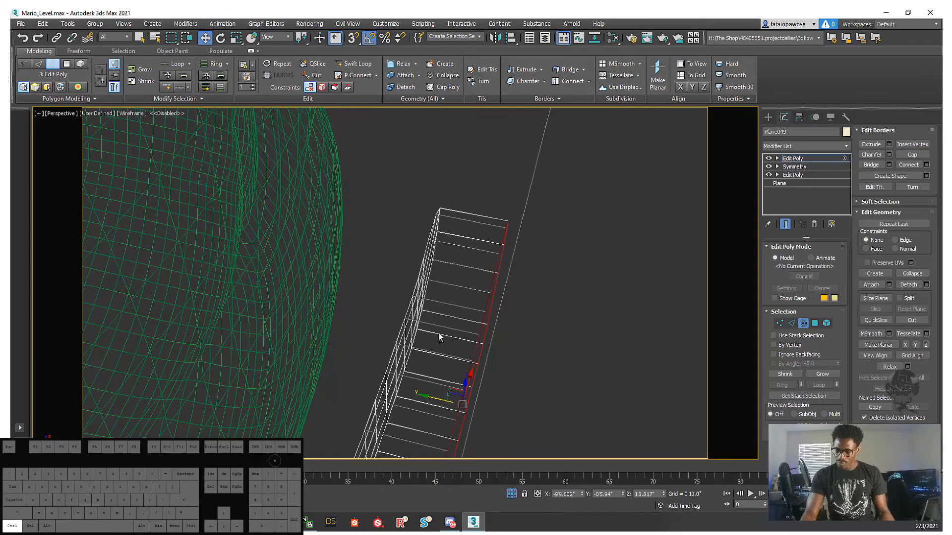
mouse_move(442, 336)
middle_mouse_down("alt")
mouse_move(388, 298)
mouse_move(414, 343)
mouse_move(448, 328)
mouse_move(446, 344)
middle_mouse_up("alt")
right_click(445, 341)
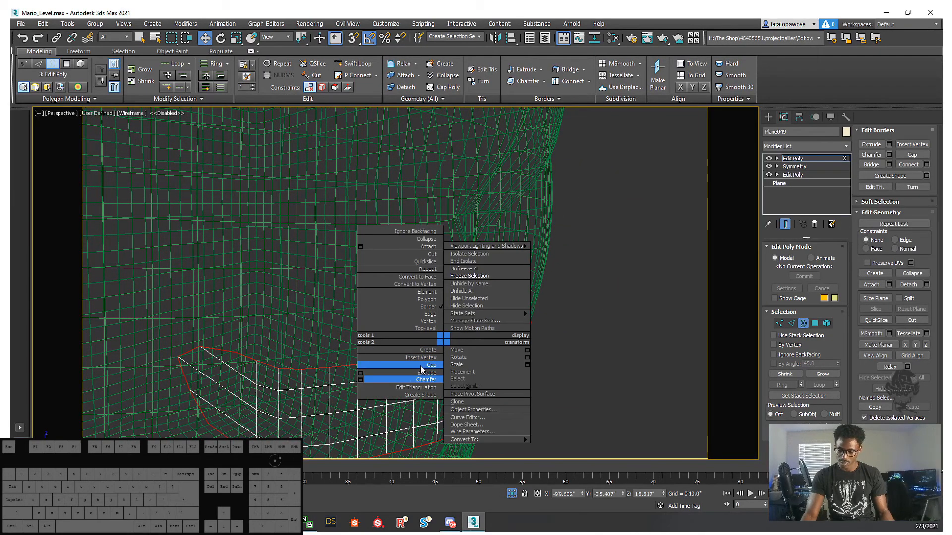
left_click(360, 380)
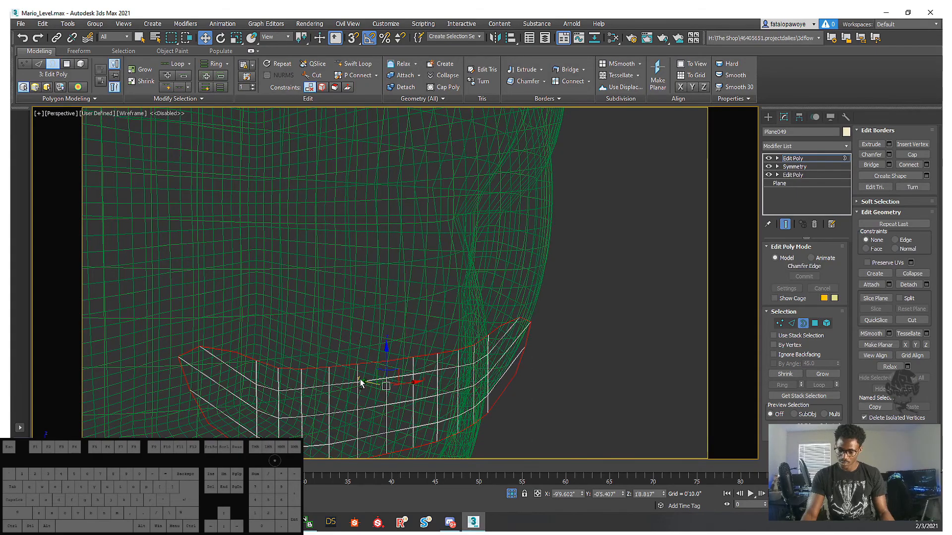
middle_click_drag(291, 364, 367, 348, "alt")
left_click(403, 303)
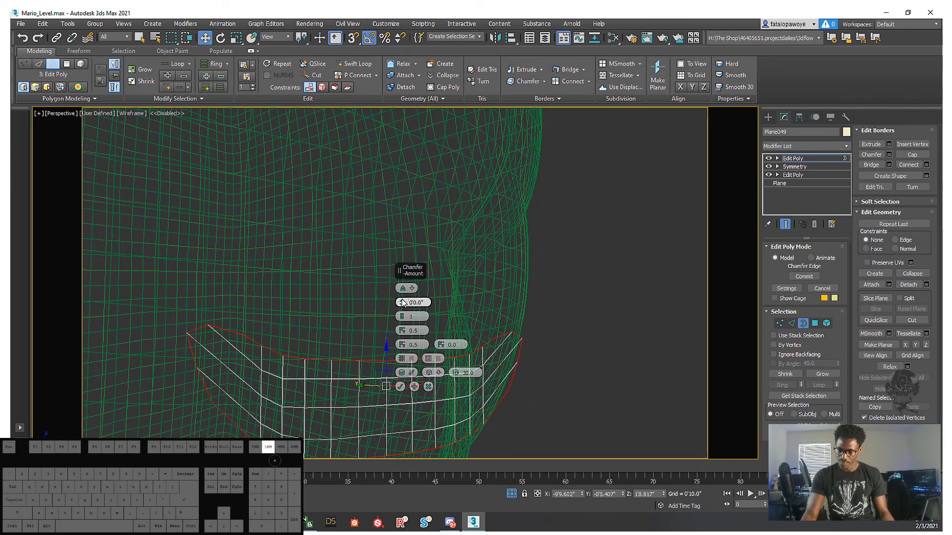
left_click_drag(408, 289, 442, 399)
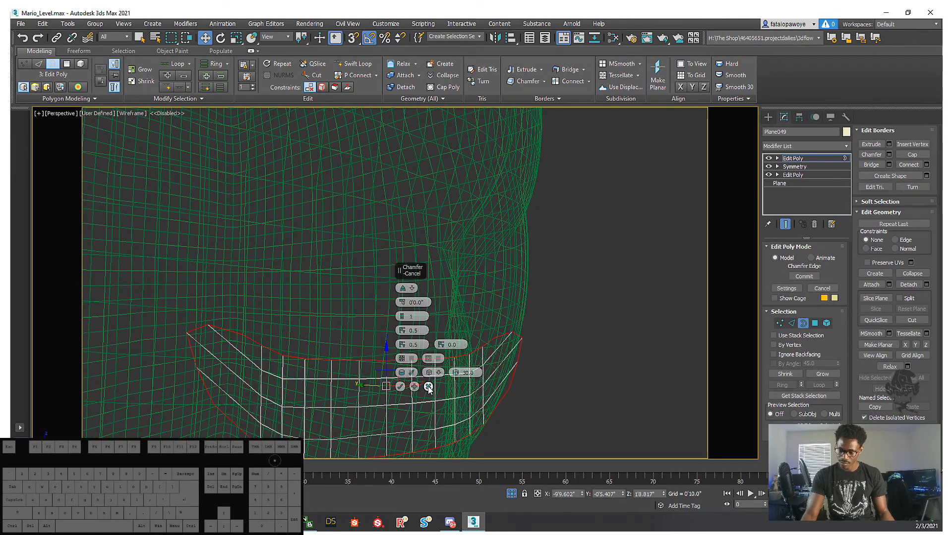
left_click(428, 388)
- Extrude the smile's open border about 0'0.3" along Y, away from the cloud, to give it thickness
middle_click_drag(429, 388, 400, 385, "alt")
left_click_drag(348, 383, 389, 385, "shift")
middle_click_drag(388, 385, 388, 409, "alt")
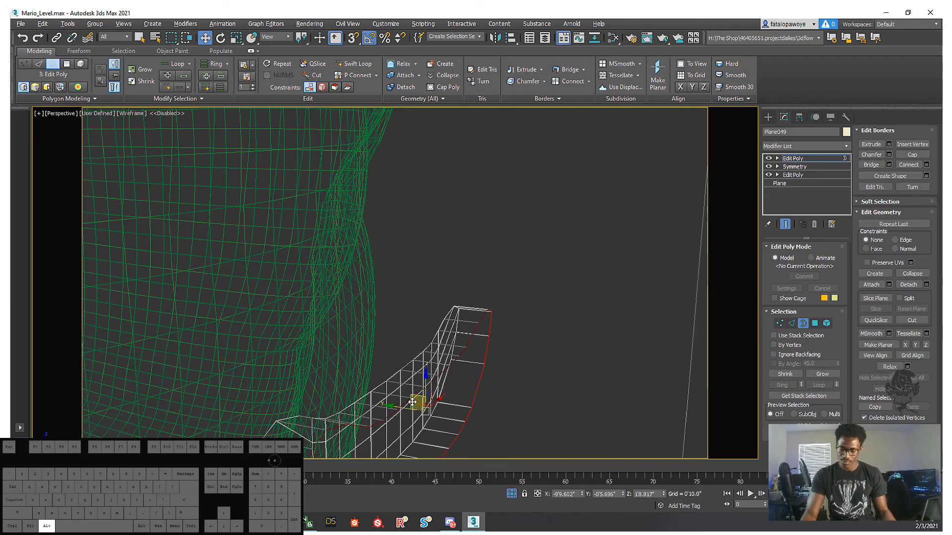
- Show the mouth mesh with default shading and add a TurboSmooth modifier on top of its stack
middle_click_drag(412, 402, 329, 325, "alt")
key("F3")
scroll(298, 378, "up", 5)
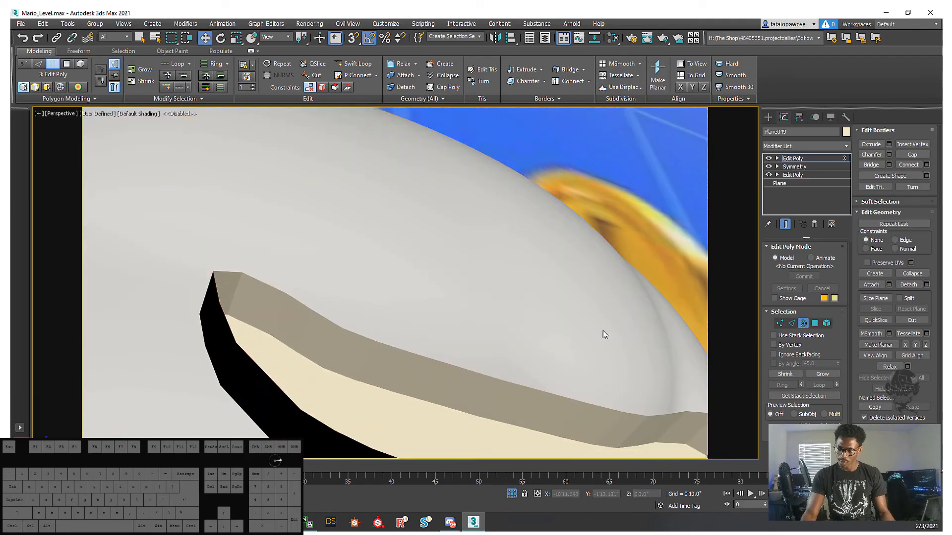
left_click(792, 323)
left_click(298, 346)
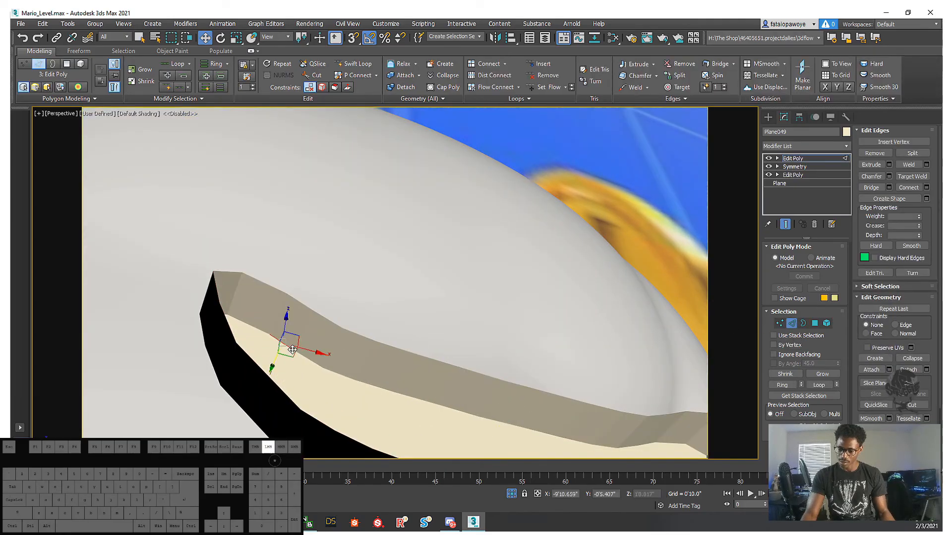
left_click(805, 147)
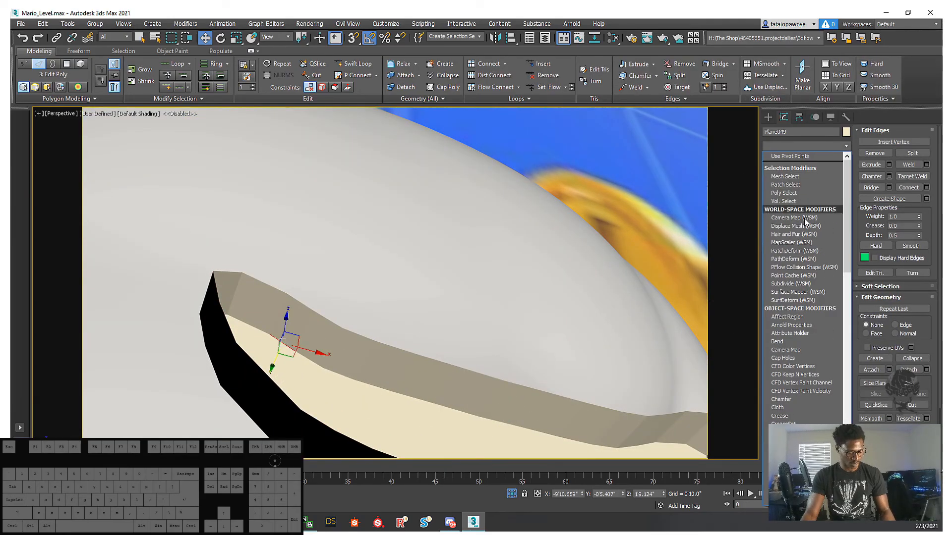
key("t")
left_click(786, 330)
- Compare the smoothed mouth with the smiles on the cloud faces in the reference image
middle_click_drag(459, 353, 449, 311, "alt")
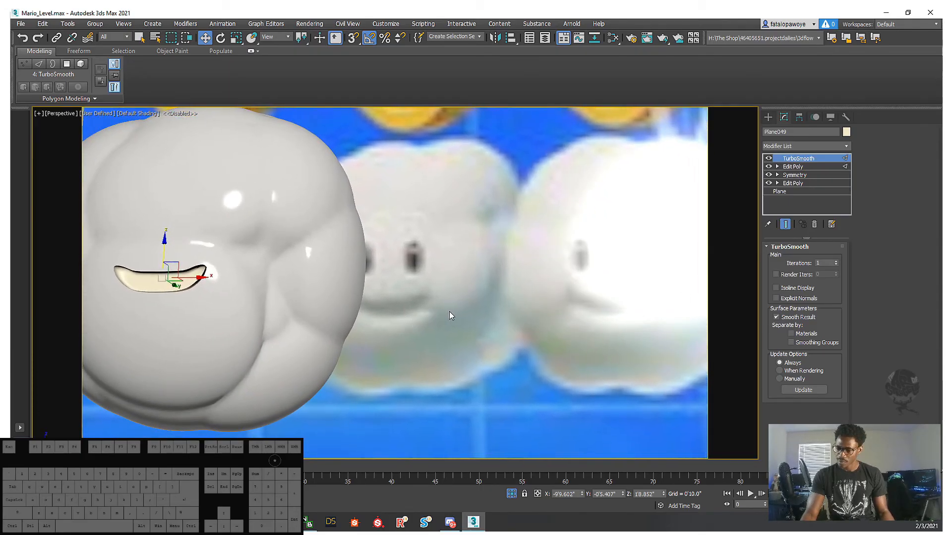
scroll(450, 311, "up", 5)
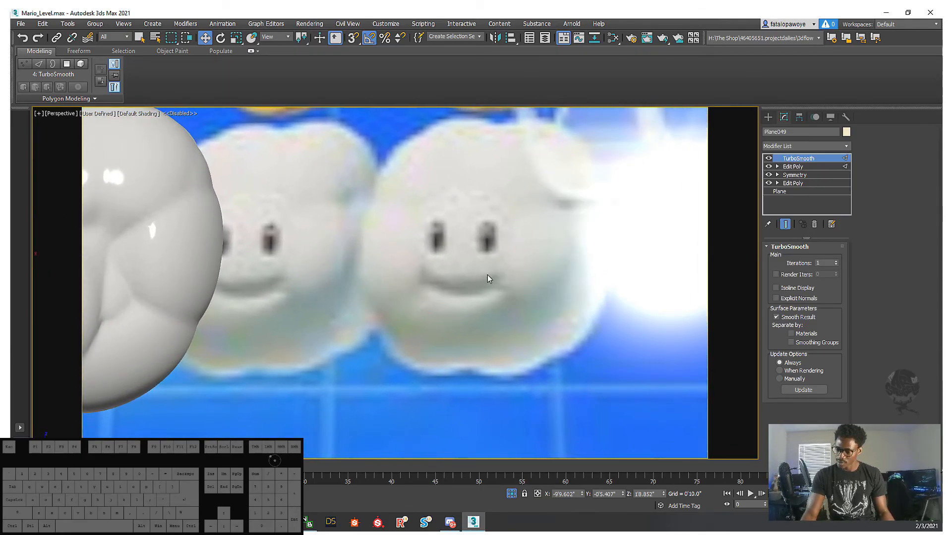
middle_click_drag(162, 310, 337, 320)
middle_click_drag(245, 270, 467, 322)
scroll(323, 288, "up", 3)
scroll(243, 316, "up", 3)
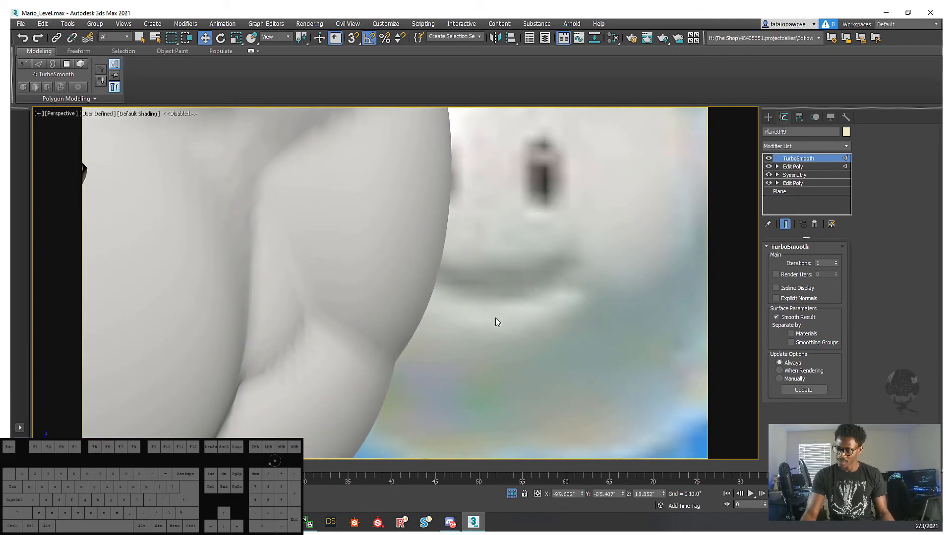
middle_click_drag(138, 278, 221, 276, "alt")
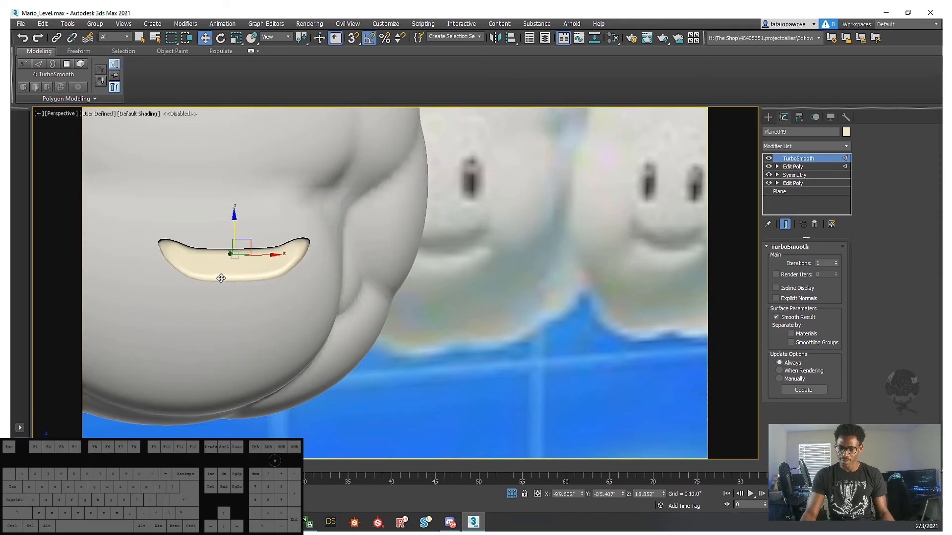
- In the front view, return to the Edit Poly below TurboSmooth and display edged faces and the control cage over the smoothed mouth
key("f")
scroll(379, 324, "down", 3)
middle_click_drag(379, 325, 327, 304)
left_click(793, 167)
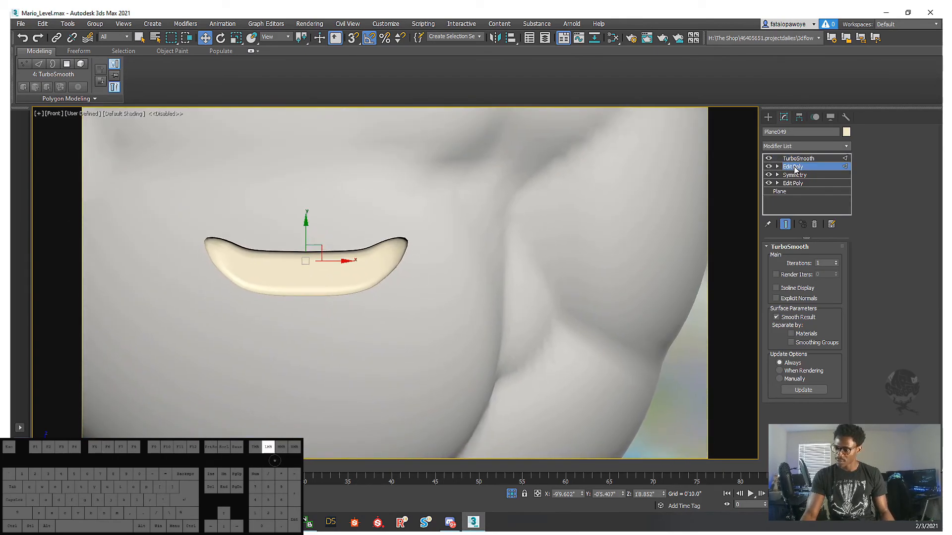
middle_click_drag(320, 316, 319, 344)
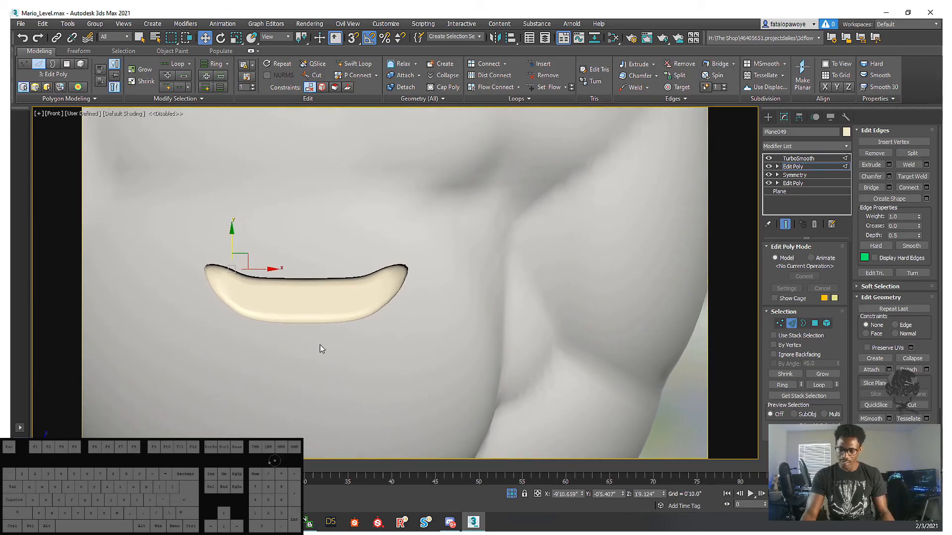
key("F4")
scroll(315, 300, "up", 4)
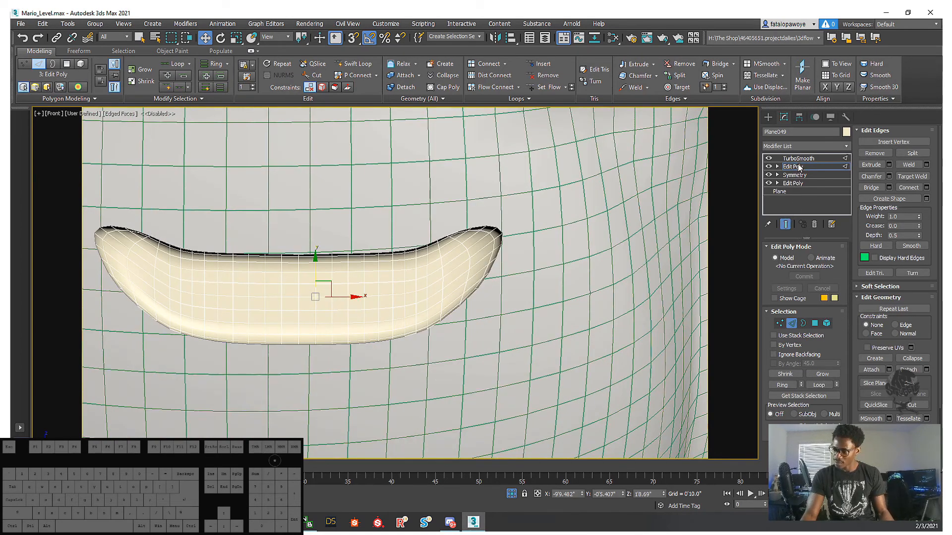
left_click(786, 225)
left_click(785, 224)
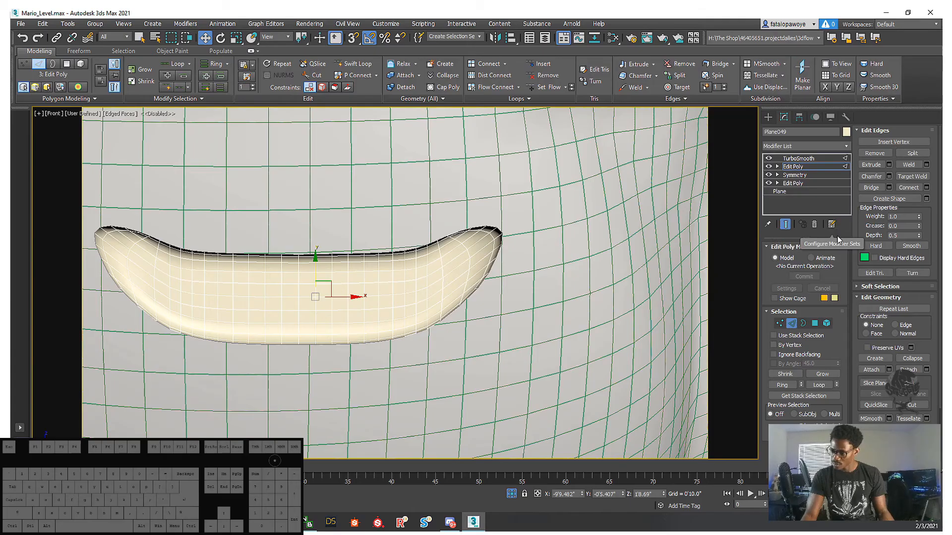
left_click(775, 299)
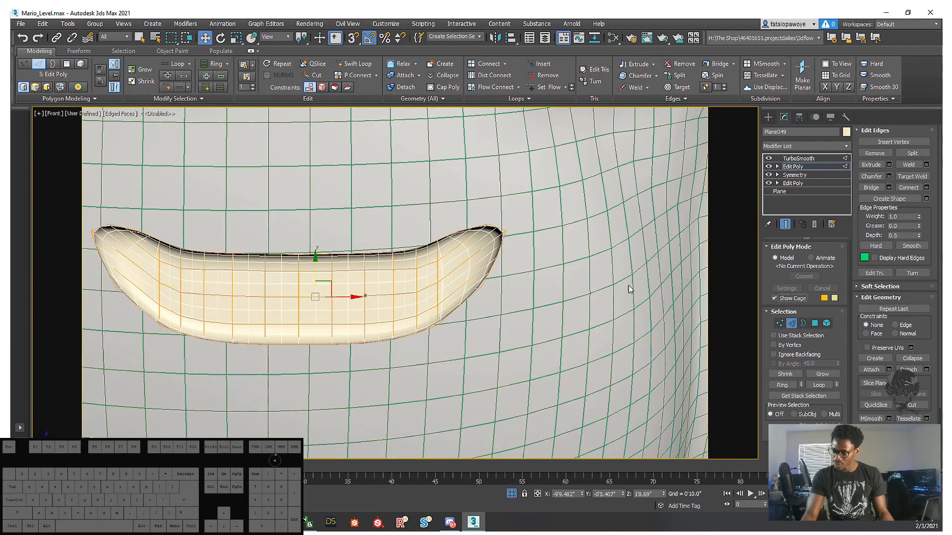
- Switch to vertex editing in the front view and select the centre vertices along the mouth's lower edge
middle_click_drag(629, 286, 375, 324, "alt")
key("1")
middle_click_drag(429, 374, 421, 313)
key("f")
key("z")
middle_click_drag(397, 258, 366, 282)
scroll(378, 296, "down", 3)
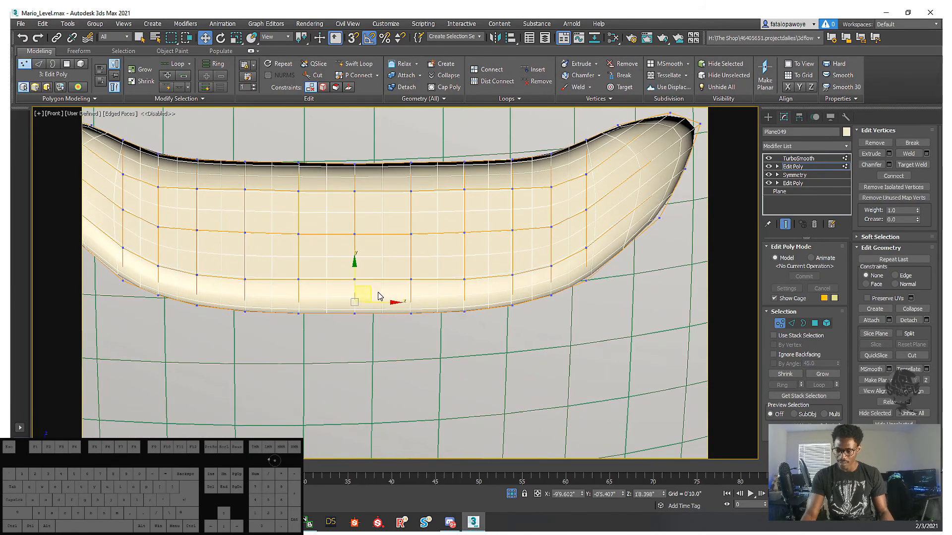
scroll(437, 353, "up", 2)
middle_click_drag(380, 316, 435, 335)
left_click_drag(417, 260, 419, 263)
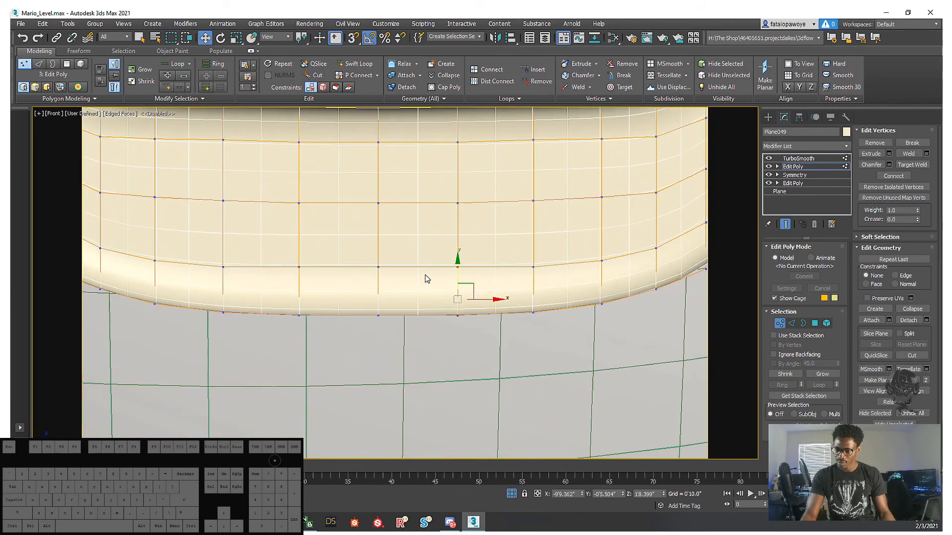
scroll(427, 334, "down", 5)
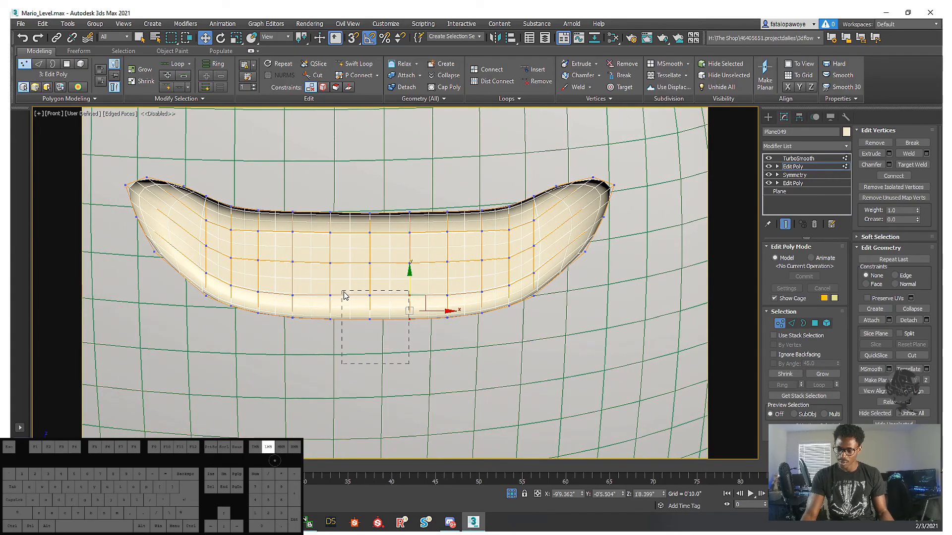
mouse_move(346, 296)
left_mouse_down()
mouse_move(356, 317)
mouse_move(362, 300)
left_mouse_up()
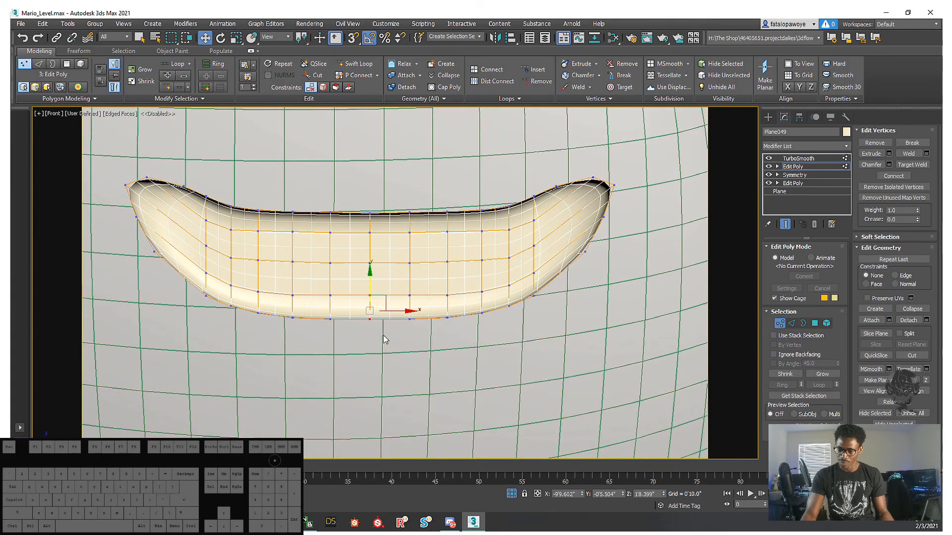
- Try to pull the centre vertices of the mouth's lower edge downward without soft selection
left_click_drag(384, 339, 360, 306)
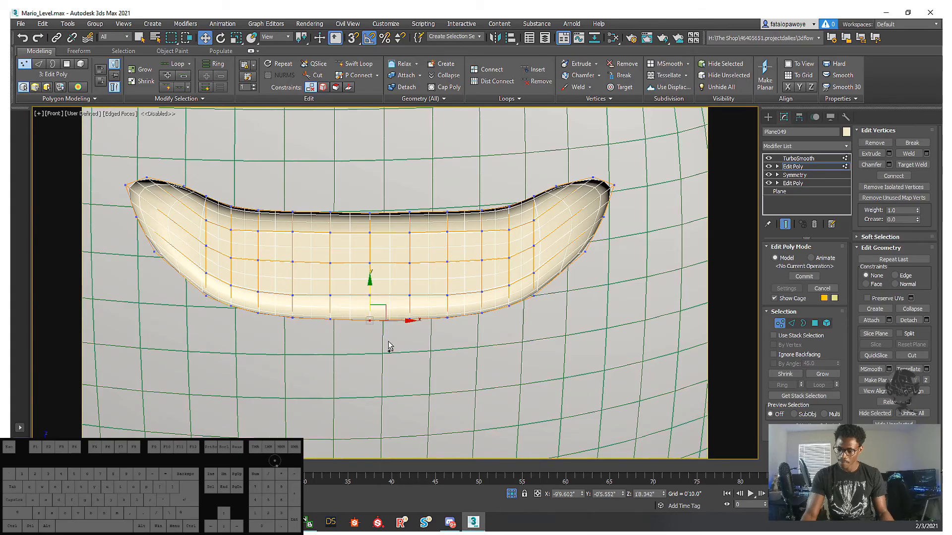
left_click_drag(388, 341, 370, 281)
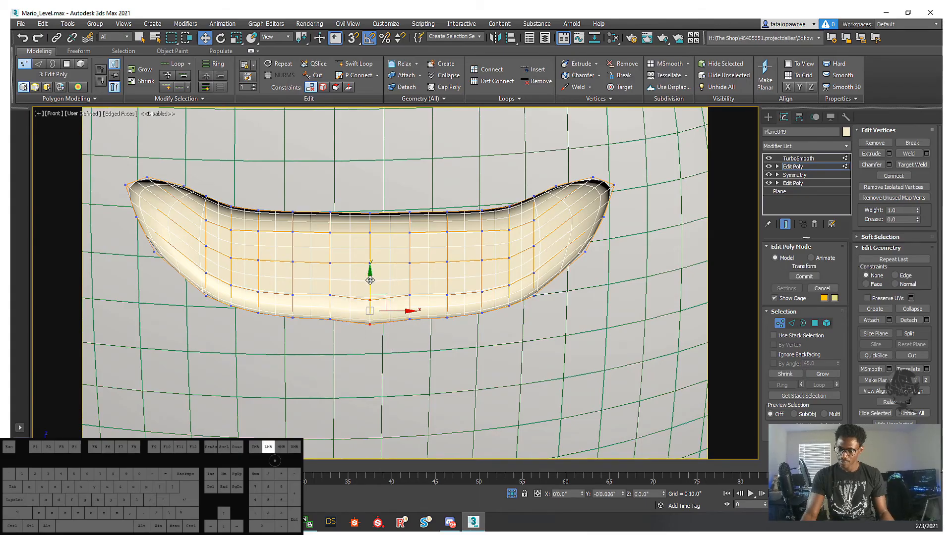
key("ctrl+z")
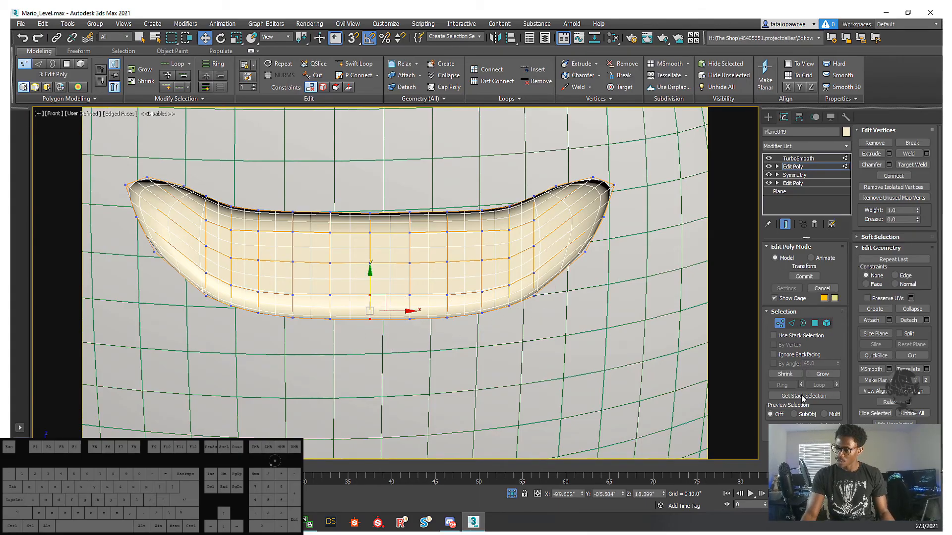
- Enable soft selection with a falloff of 0'0.4" and try to pull the selected lower-edge vertices downward
left_click(874, 237)
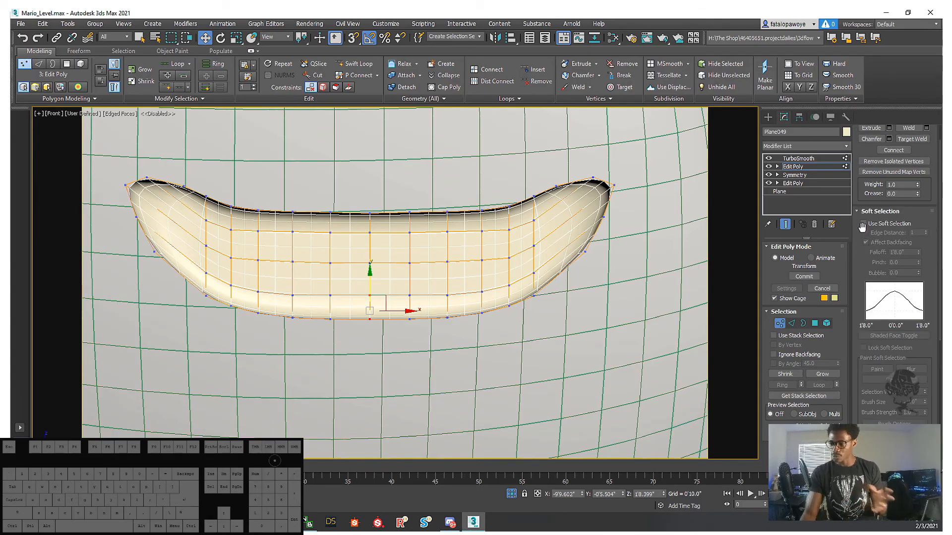
left_click(865, 224)
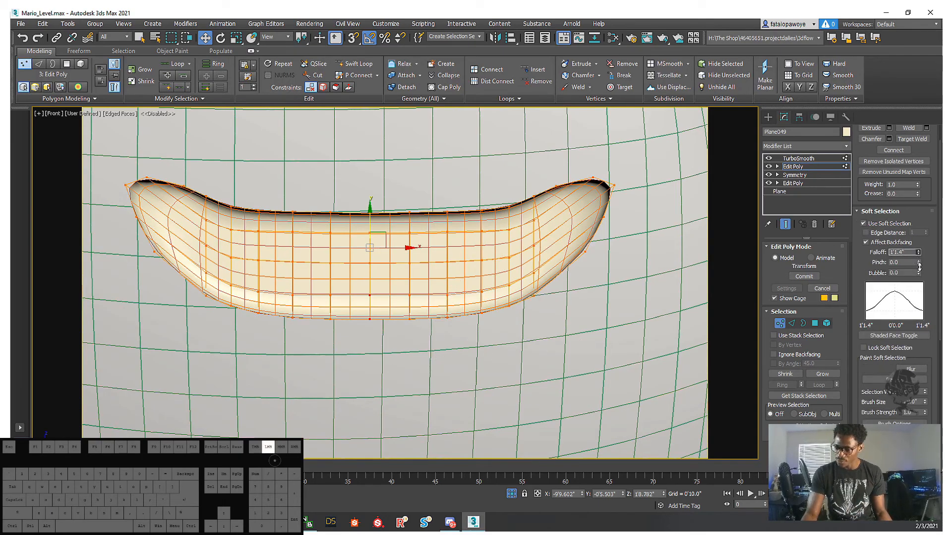
left_click_drag(919, 267, 916, 299)
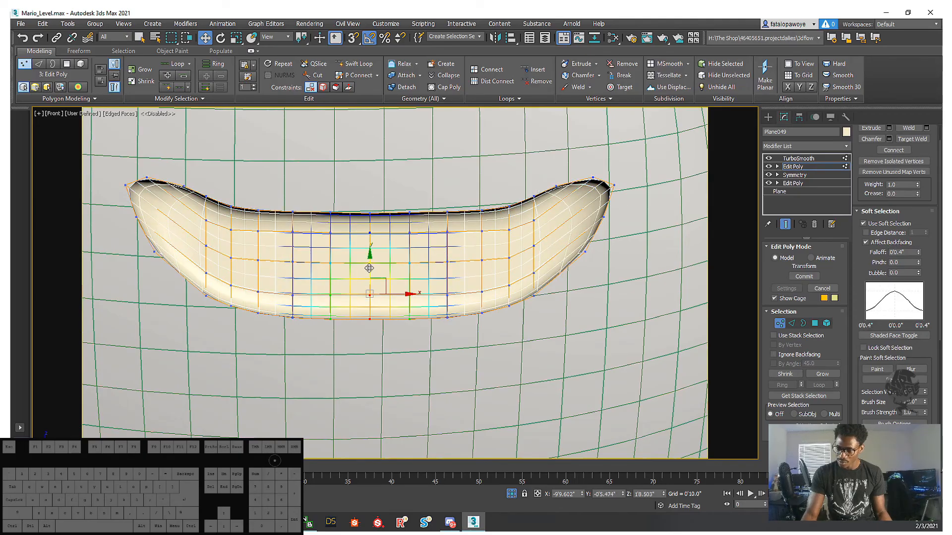
left_click_drag(370, 268, 382, 279)
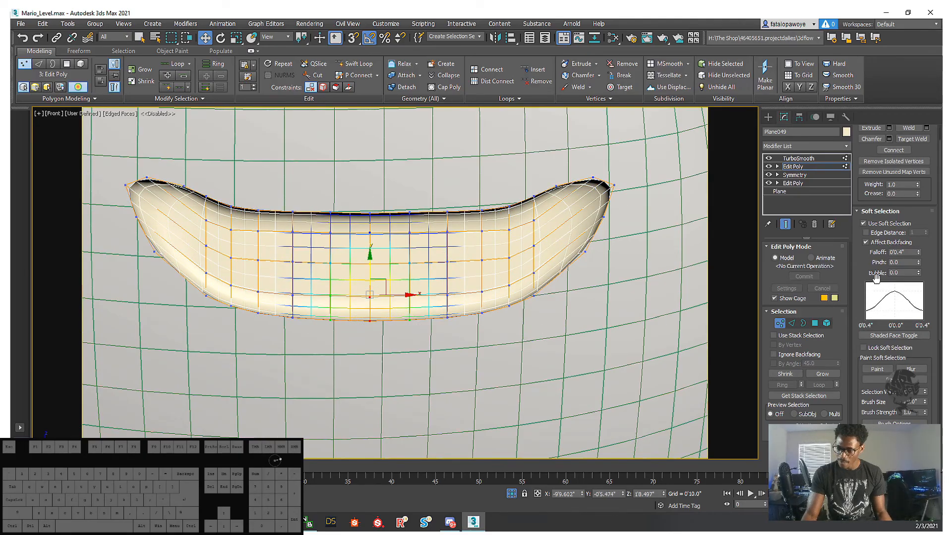
key("ctrl+z")
- Limit the soft selection by edge distance, set the falloff to 0'1.72", and try to lower the mouth's bottom-centre vertices
left_click(866, 232)
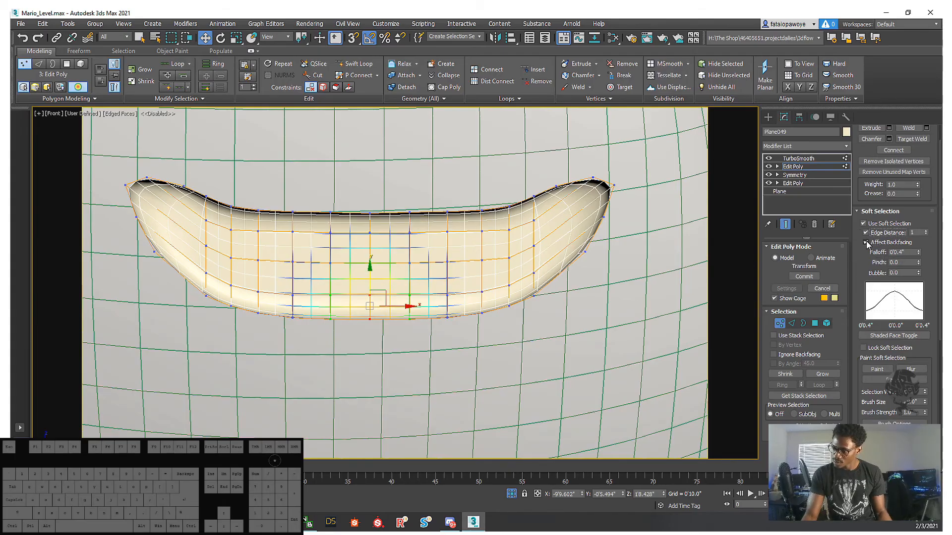
left_click_drag(920, 256, 919, 252)
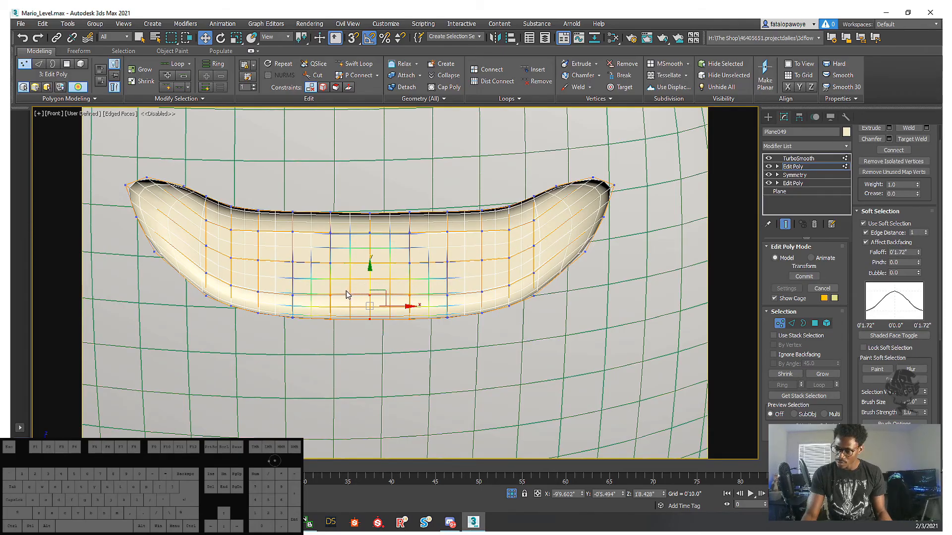
left_click(393, 315)
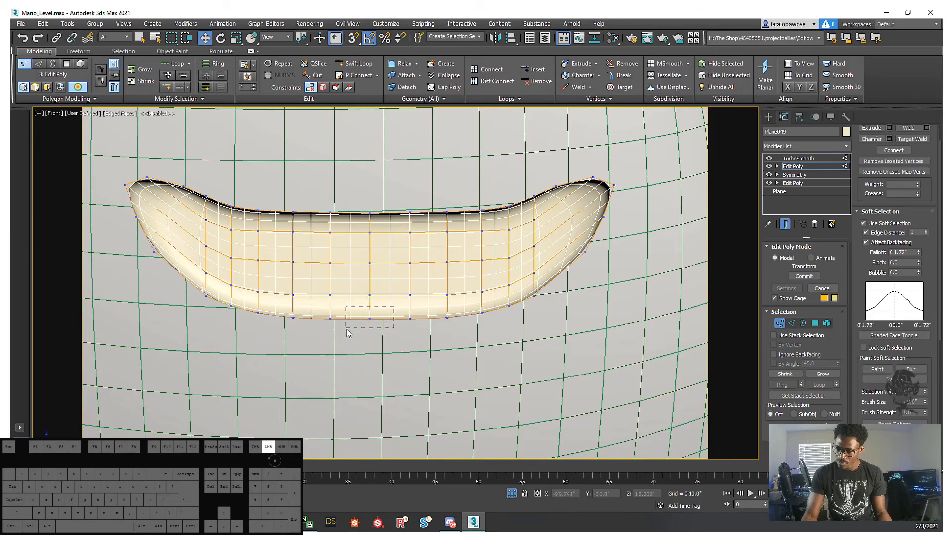
left_click_drag(347, 331, 347, 330)
mouse_move(372, 279)
left_mouse_down()
mouse_move(378, 334)
mouse_move(365, 291)
mouse_move(378, 291)
left_mouse_up()
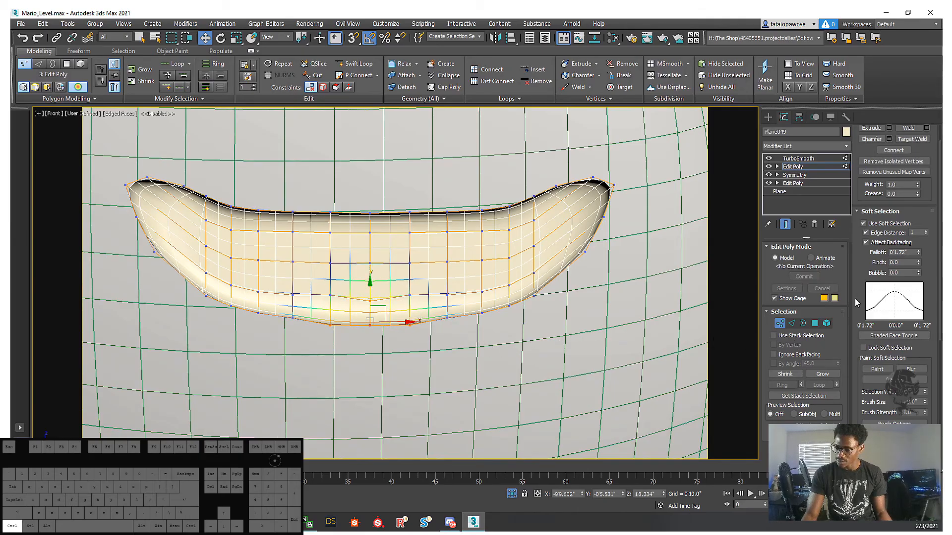
key("ctrl+z")
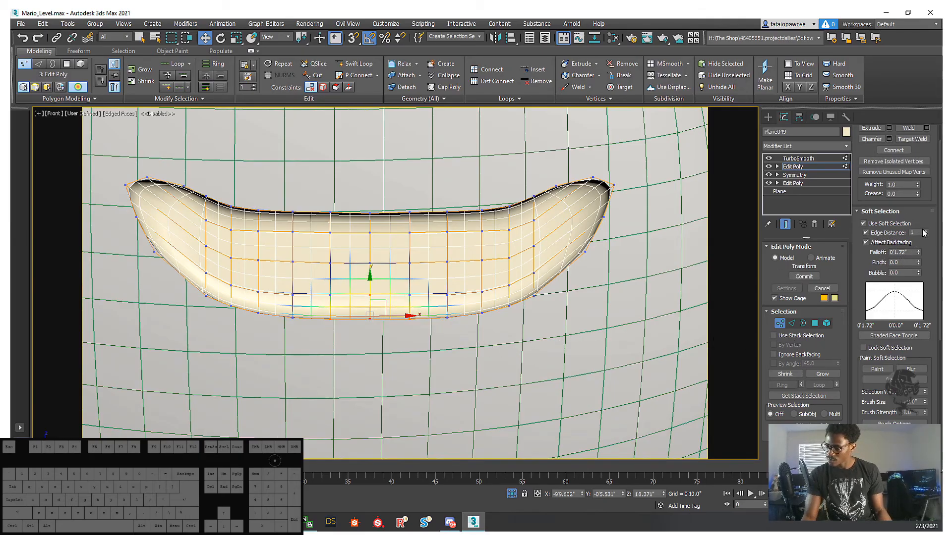
- Set the soft selection's edge distance to 2 and lower the mouth's bottom-centre vertices by about 0'0.04"
left_click(927, 230)
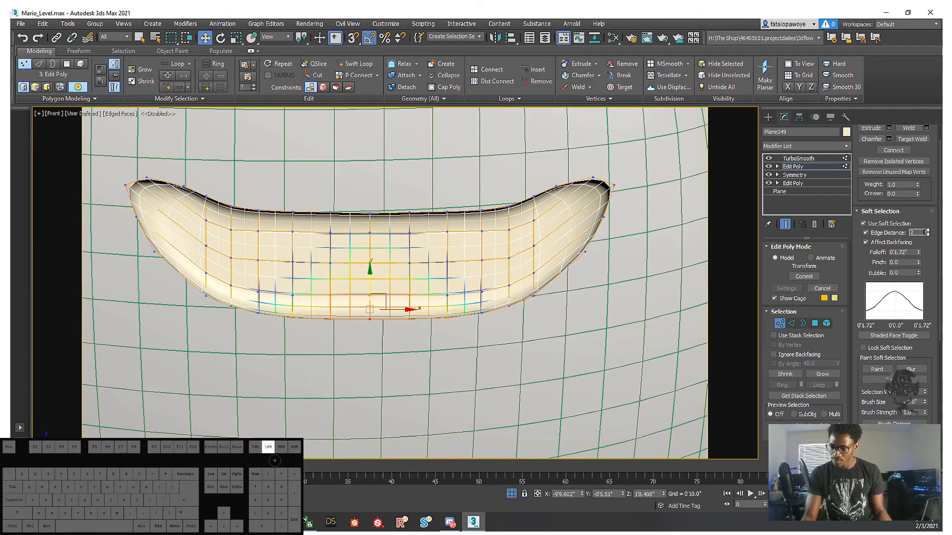
left_click_drag(369, 274, 369, 280)
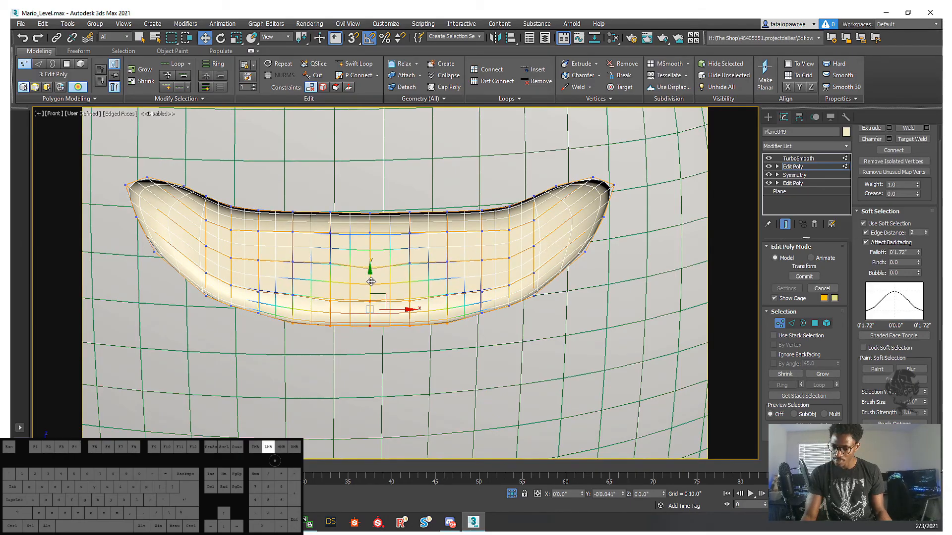
left_click_drag(378, 354, 363, 329)
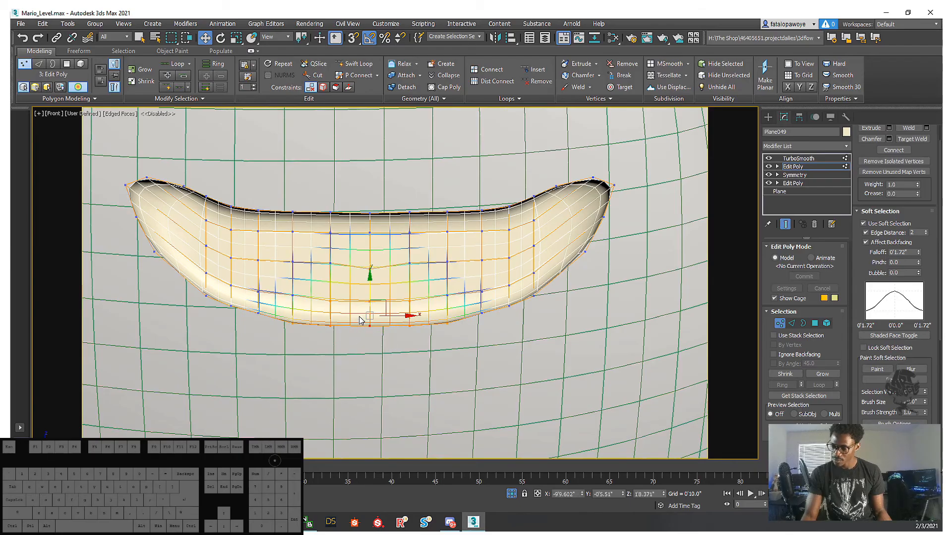
- Turn off soft selection, lower the bottom-centre vertices slightly, and raise the centre vertex of the mouth's middle row to even out the curve
left_click(866, 232)
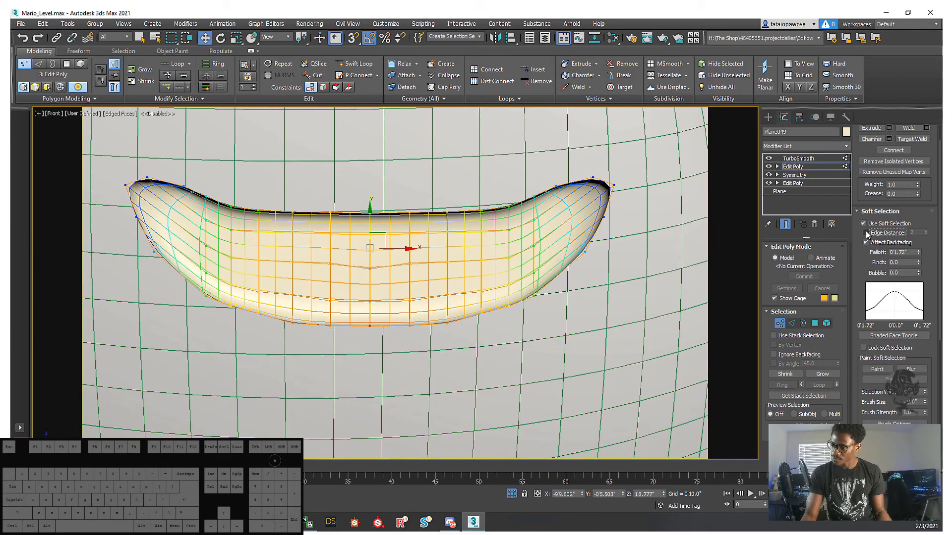
left_click(872, 224)
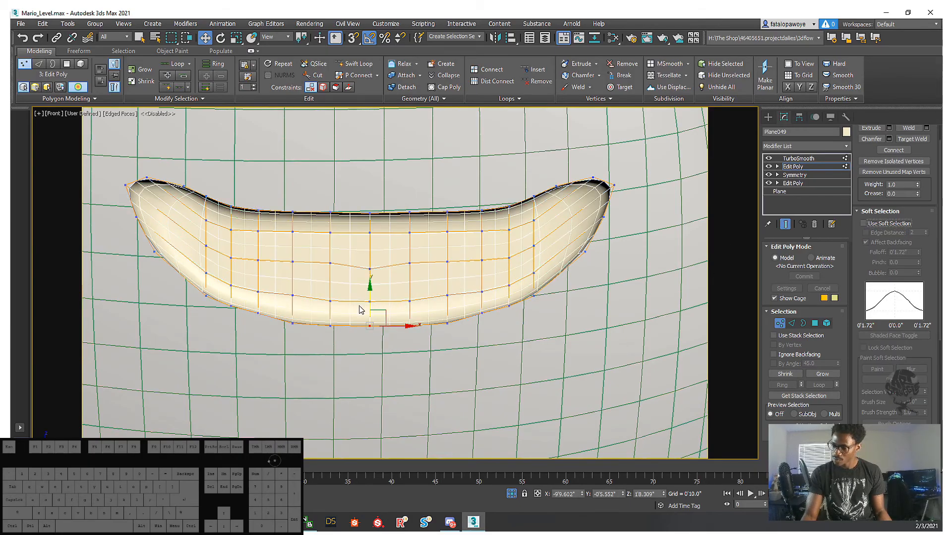
left_click_drag(369, 289, 371, 238)
left_click(384, 297)
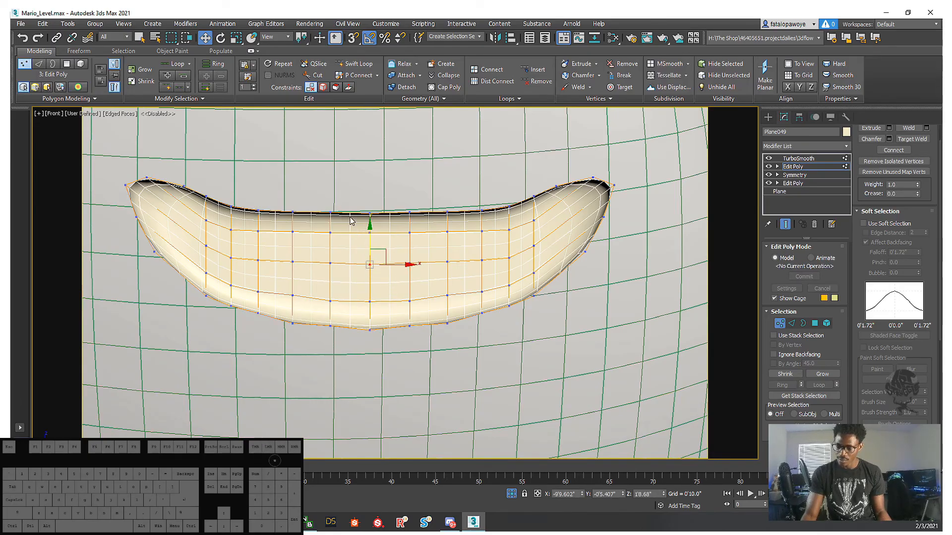
- Turn off the smoothed end-result display and lower the mouth's three bottom-centre edge vertices slightly
middle_click_drag(350, 217, 322, 213)
left_click_drag(308, 188, 414, 224)
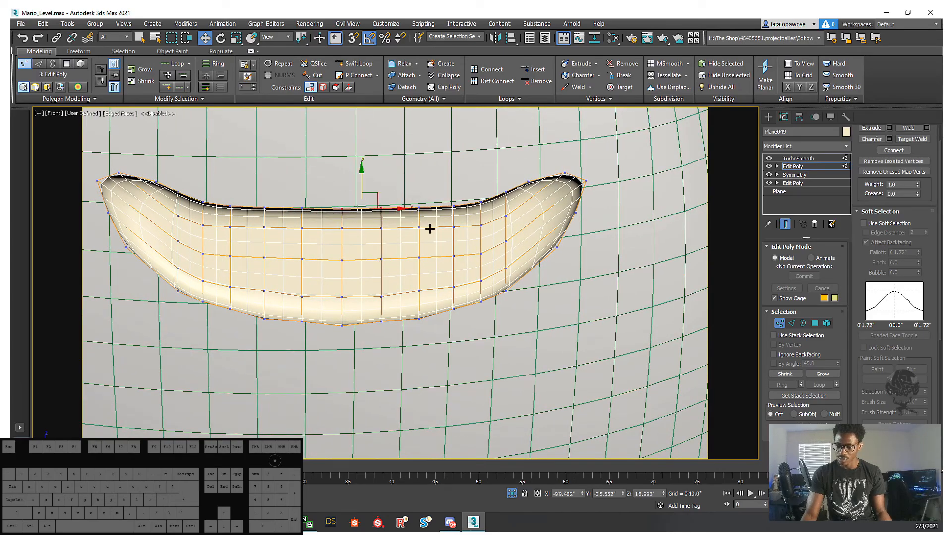
left_click(783, 225)
middle_click_drag(342, 236, 326, 239)
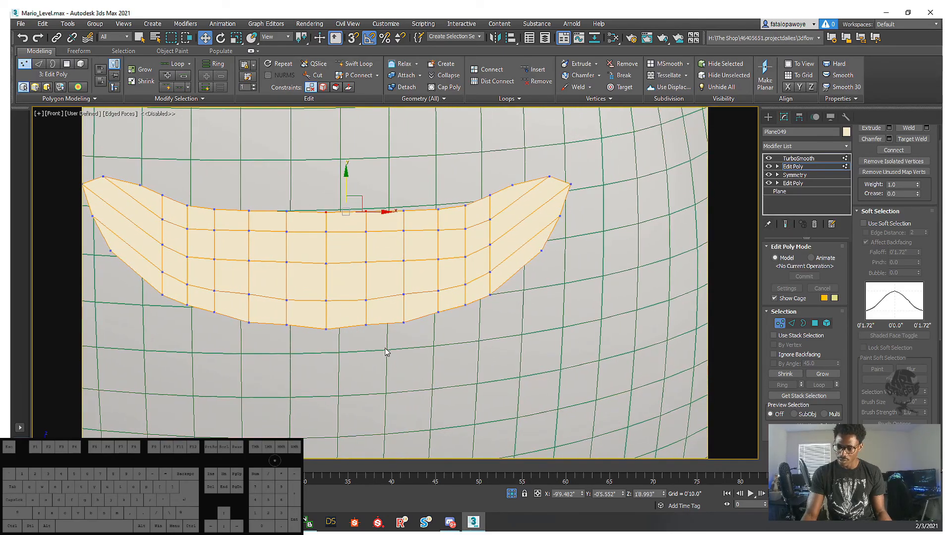
left_click(365, 327)
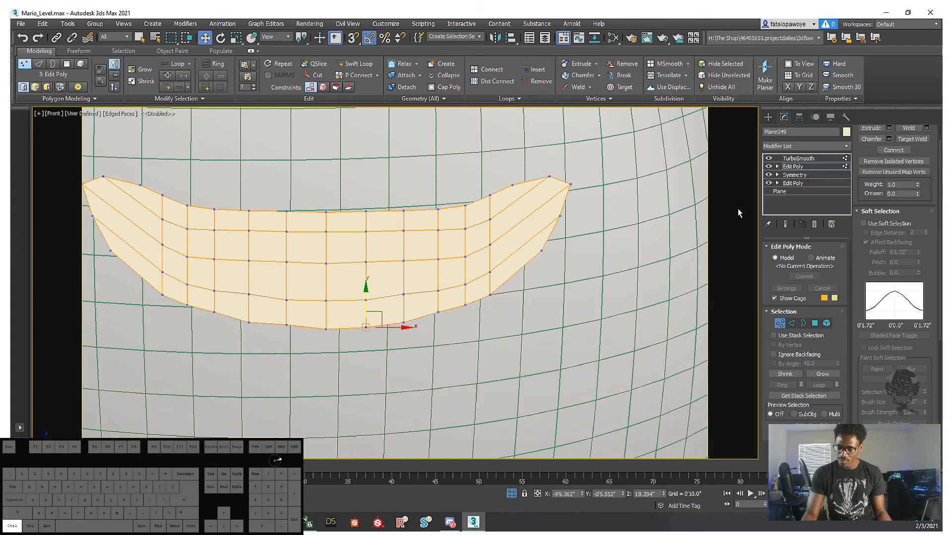
key("ctrl+z")
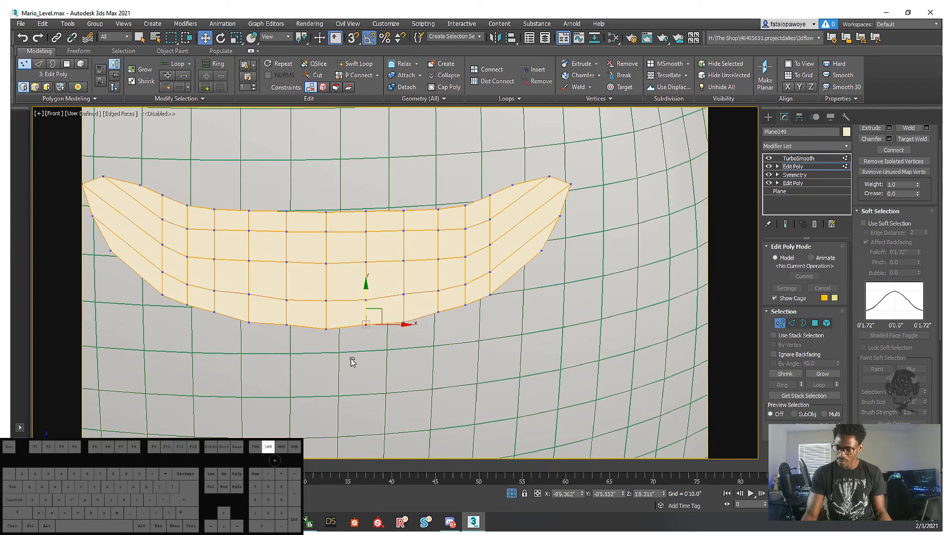
left_click_drag(378, 369, 270, 323)
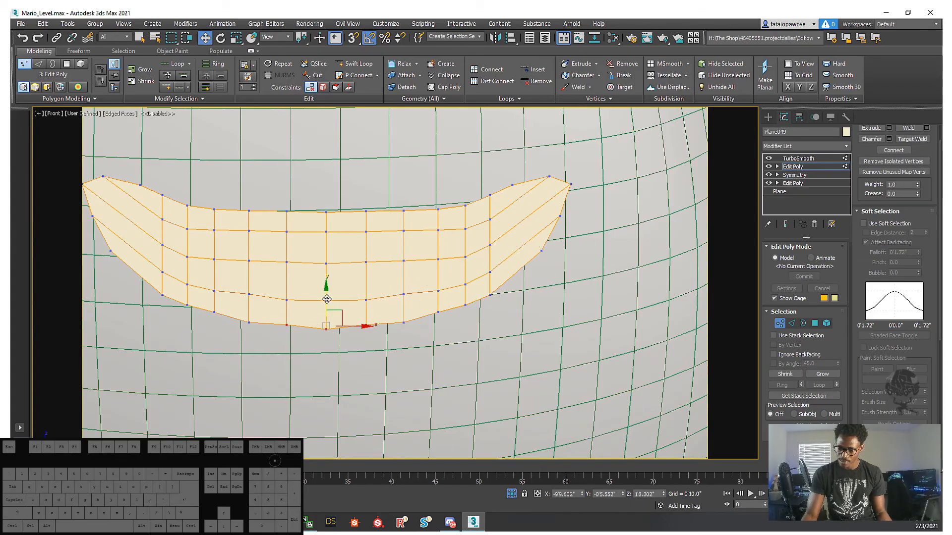
left_click_drag(327, 299, 327, 303)
left_click_drag(421, 365, 390, 323)
- Lower the three centre vertices of the mouth's top edge slightly to deepen its curve
left_click_drag(291, 185, 384, 221)
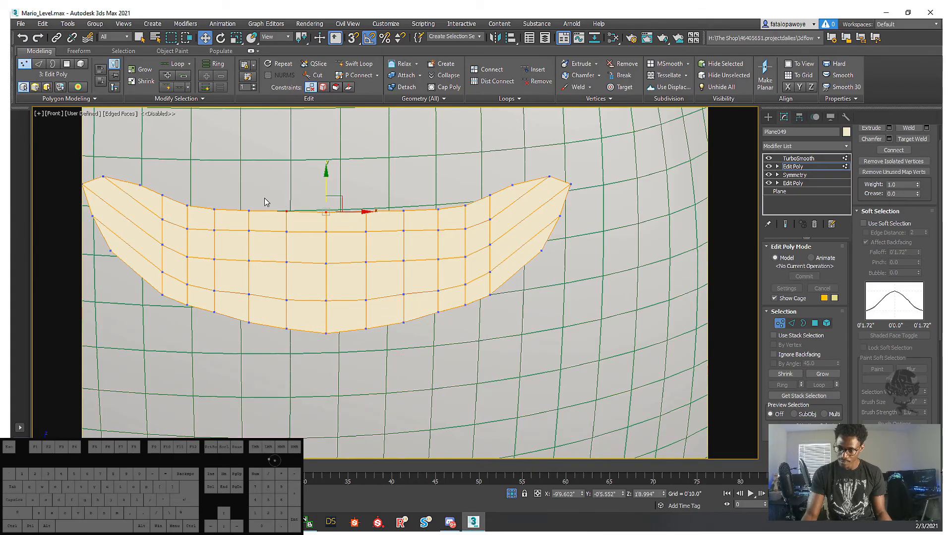
left_click_drag(253, 183, 373, 213)
left_click_drag(327, 176, 327, 180)
left_click(293, 207)
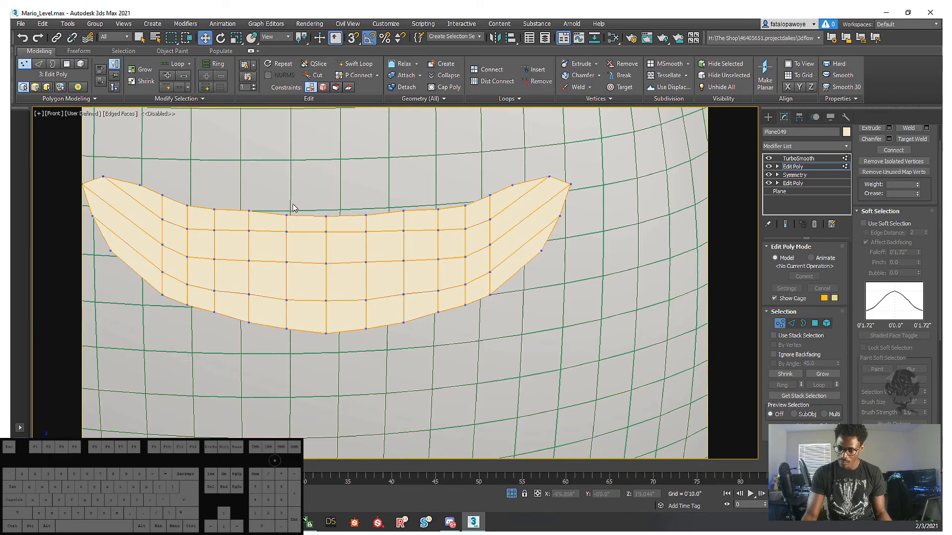
- Lower the three centre vertices of the mouth's second row and the vertex beyond them on each side
left_click_drag(385, 251, 272, 220)
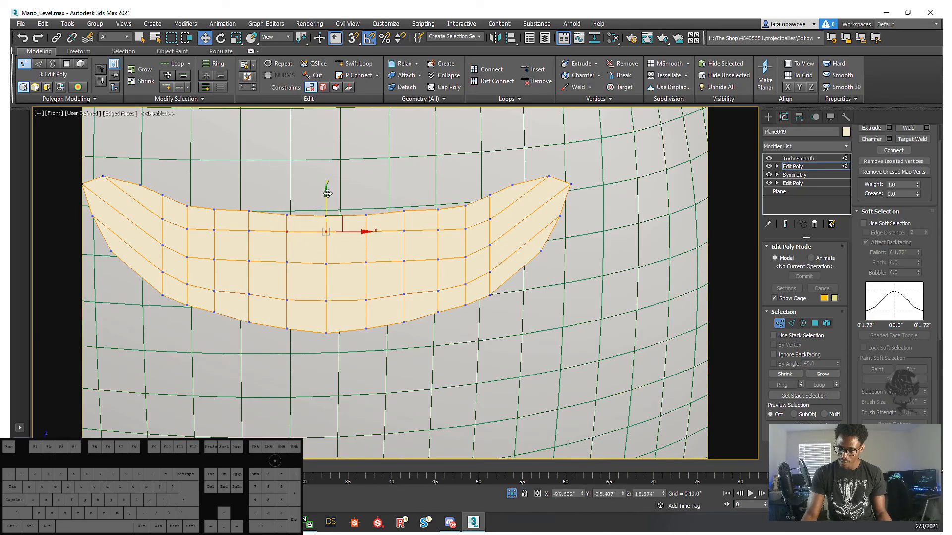
left_click_drag(327, 193, 327, 201)
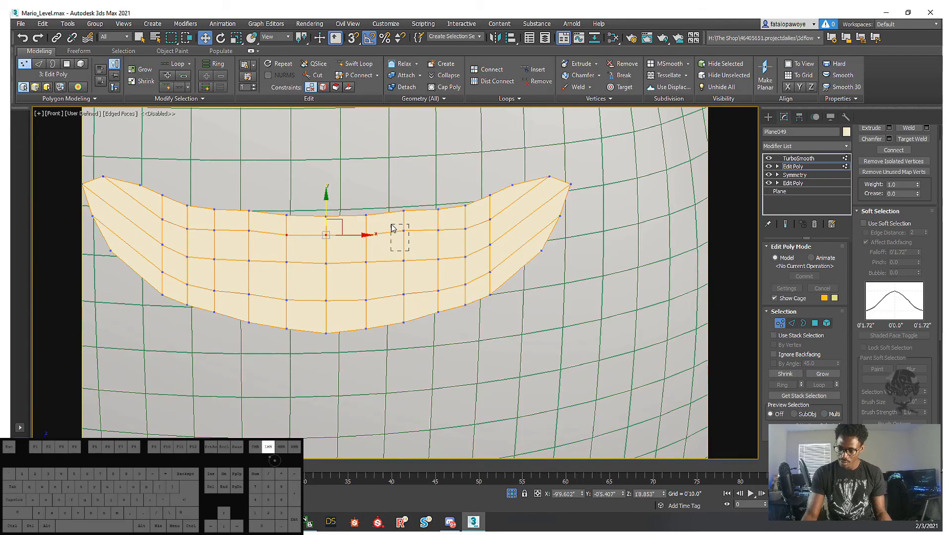
left_click(403, 235)
left_click(250, 234, "ctrl")
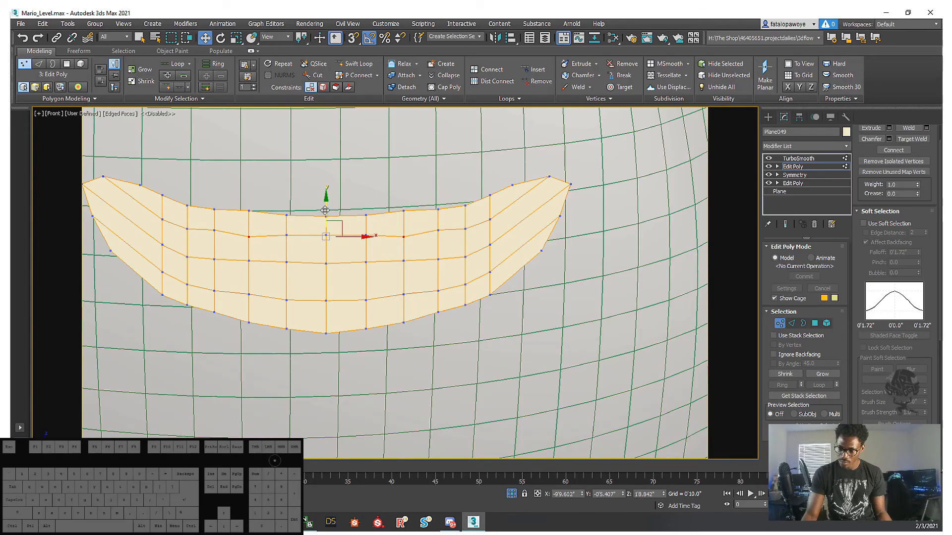
left_click_drag(326, 208, 329, 204)
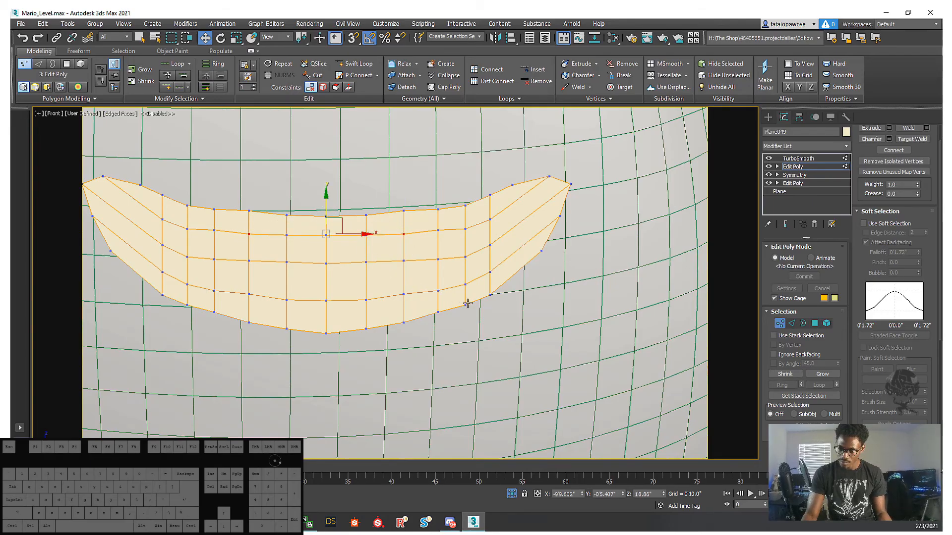
- Lower the two top-edge vertices that lie two columns either side of the mouth's centre by about 0'0.02"
middle_click_drag(467, 279, 469, 282)
left_click(355, 192)
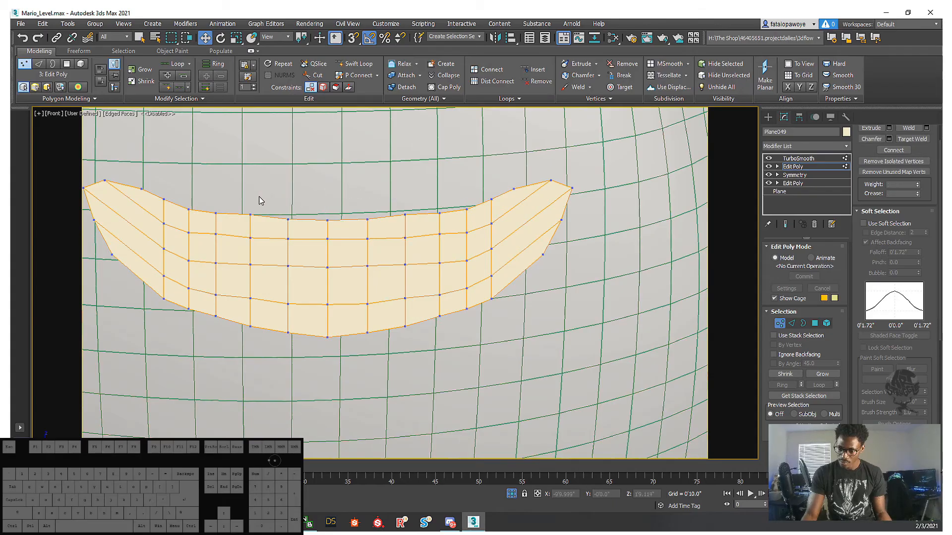
left_click(367, 219, "ctrl")
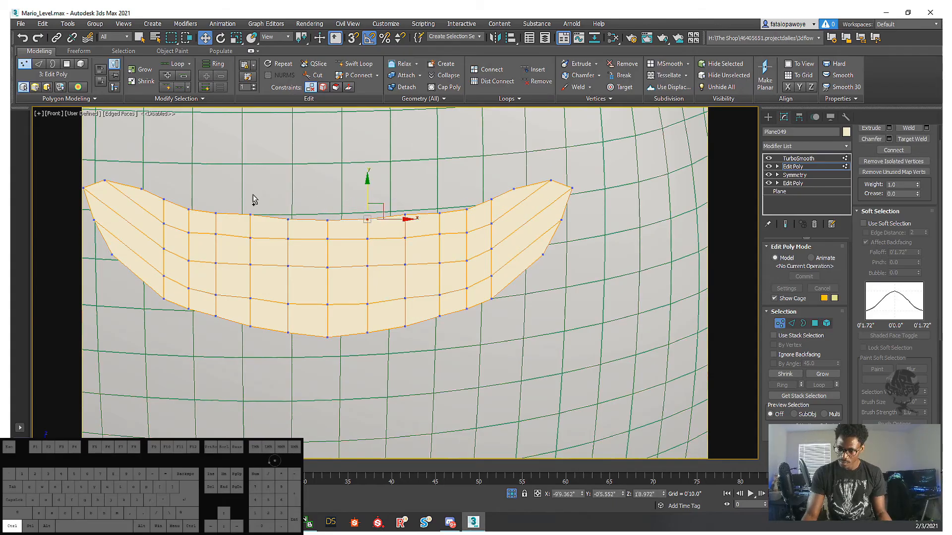
left_click(251, 215, "ctrl")
left_click_drag(309, 185, 310, 184)
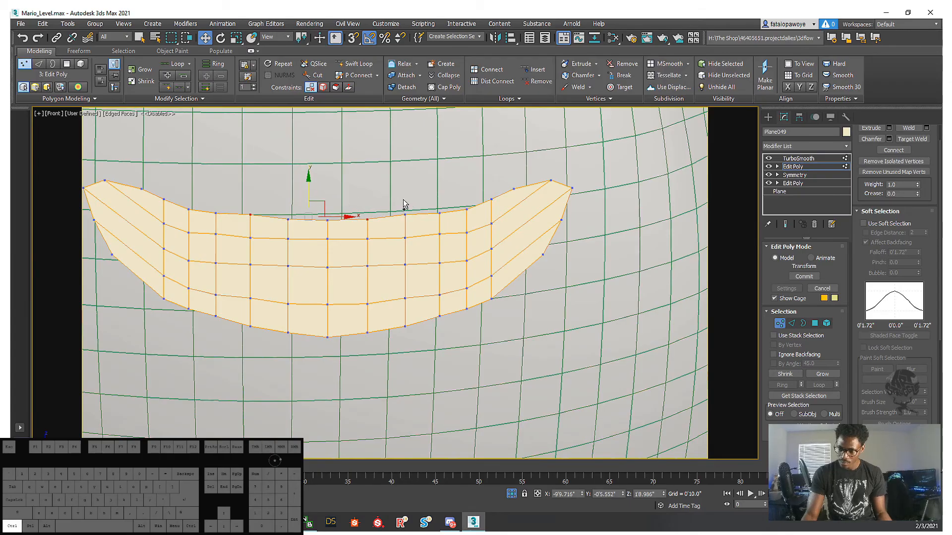
left_click(367, 219, "alt")
left_click(405, 215, "ctrl")
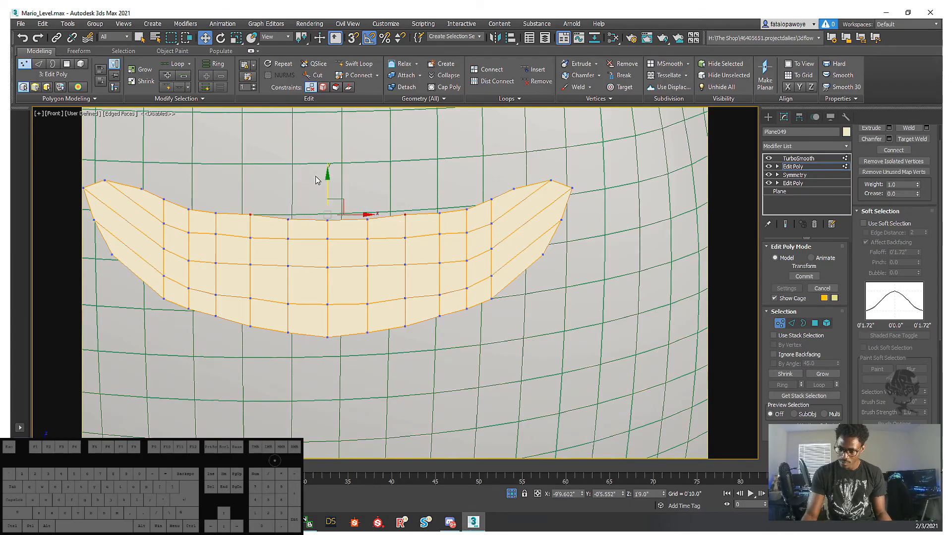
left_click_drag(329, 182, 330, 185)
- Raise the mirrored pair of second-row vertices four columns from the mouth's centre by about 0'0.02"
scroll(417, 264, "down", 2)
mouse_move(423, 273)
middle_mouse_down()
mouse_move(372, 251)
mouse_move(424, 261)
middle_mouse_up()
scroll(443, 221, "up", 4)
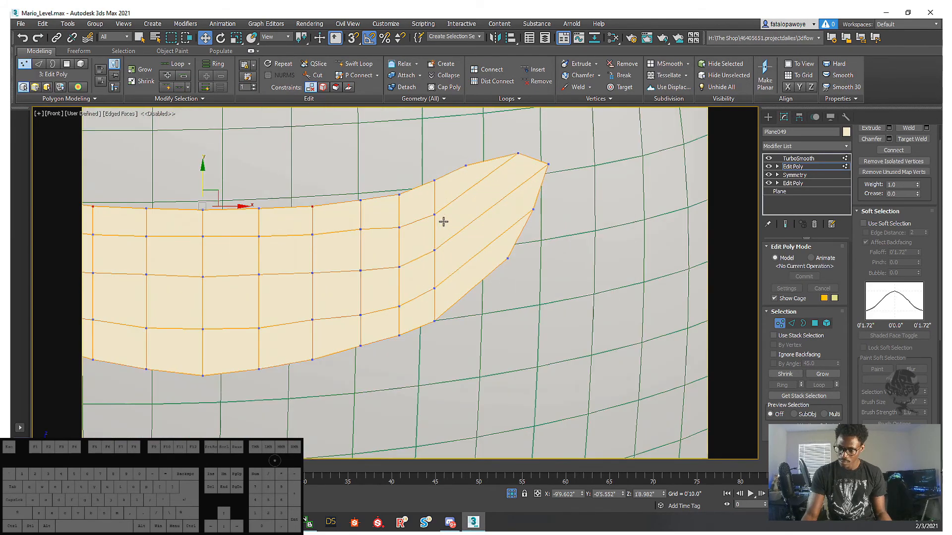
left_click_drag(423, 163, 477, 372)
middle_click_drag(477, 373, 553, 272)
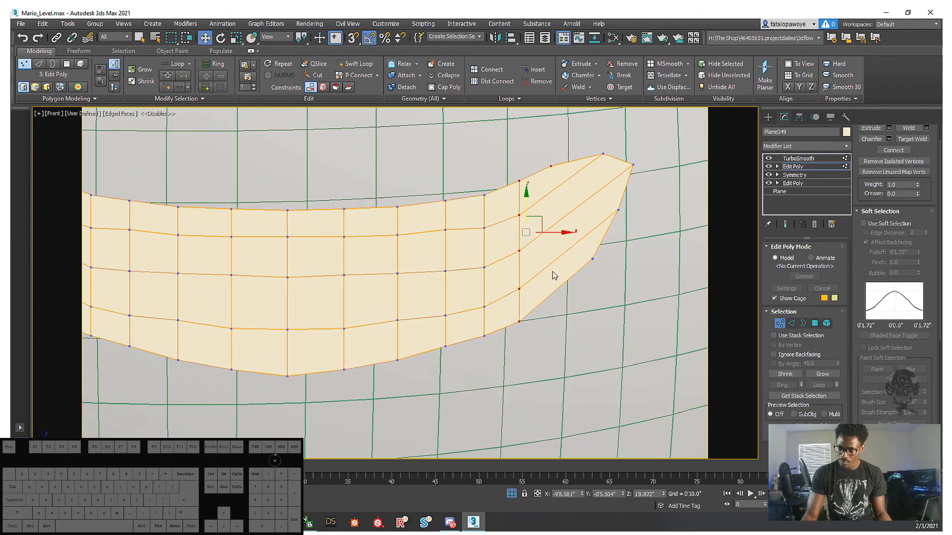
left_click_drag(566, 206, 542, 153, "alt")
left_click_drag(485, 230, 480, 225)
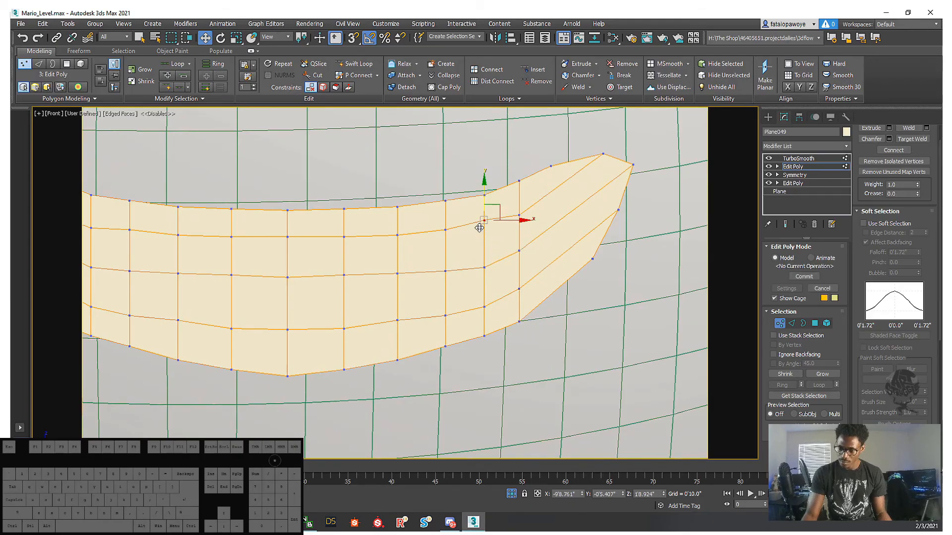
key("ctrl+z")
middle_click_drag(405, 287, 508, 269)
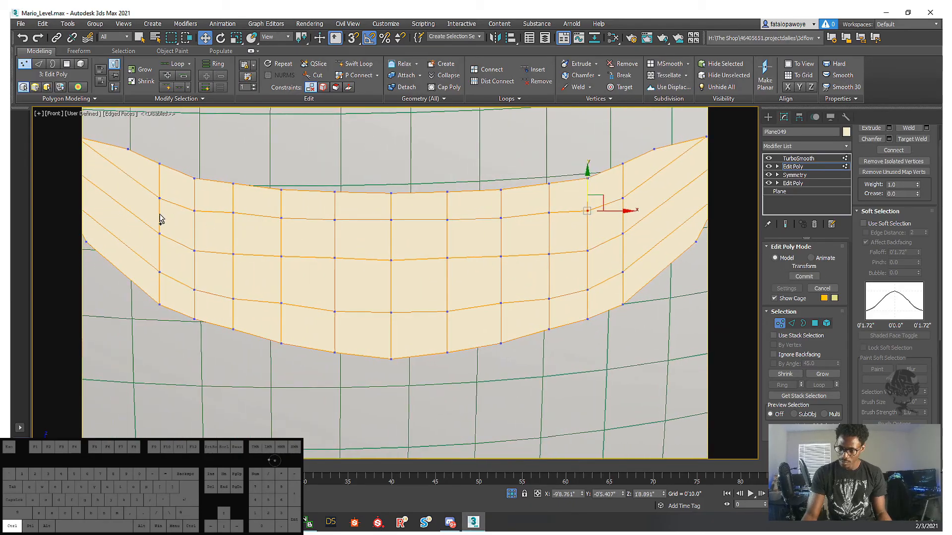
left_click(190, 212, "ctrl")
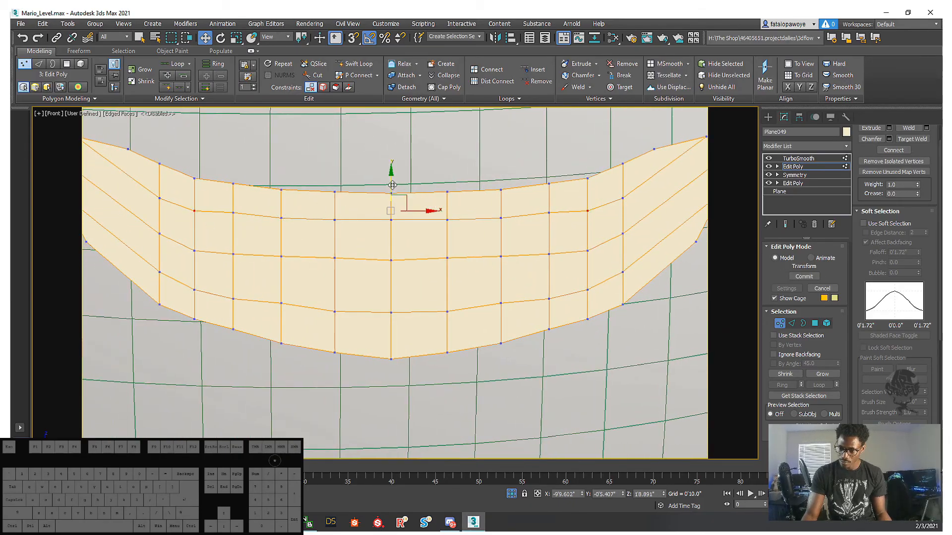
left_click_drag(392, 188, 396, 178)
middle_click_drag(459, 310, 431, 297)
scroll(180, 287, "down", 3)
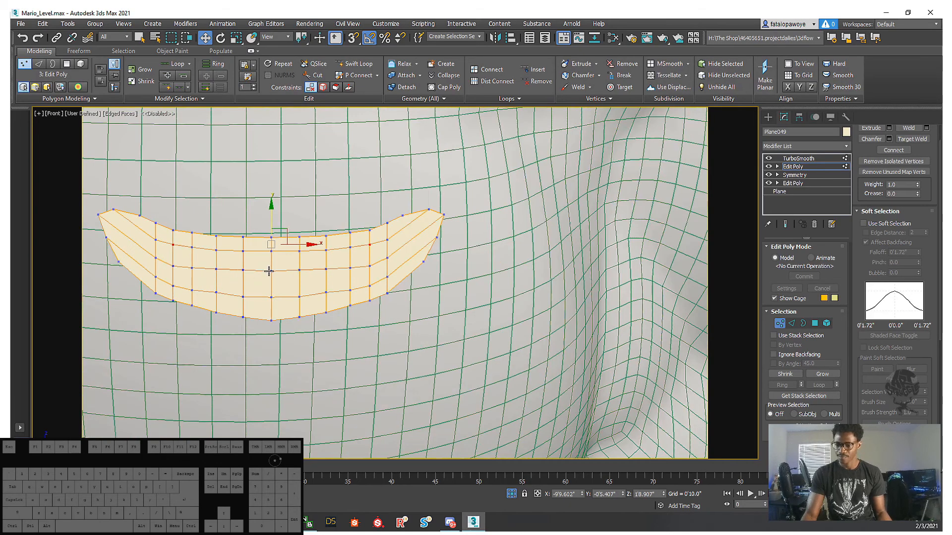
middle_click_drag(271, 270, 263, 284)
left_click(361, 342)
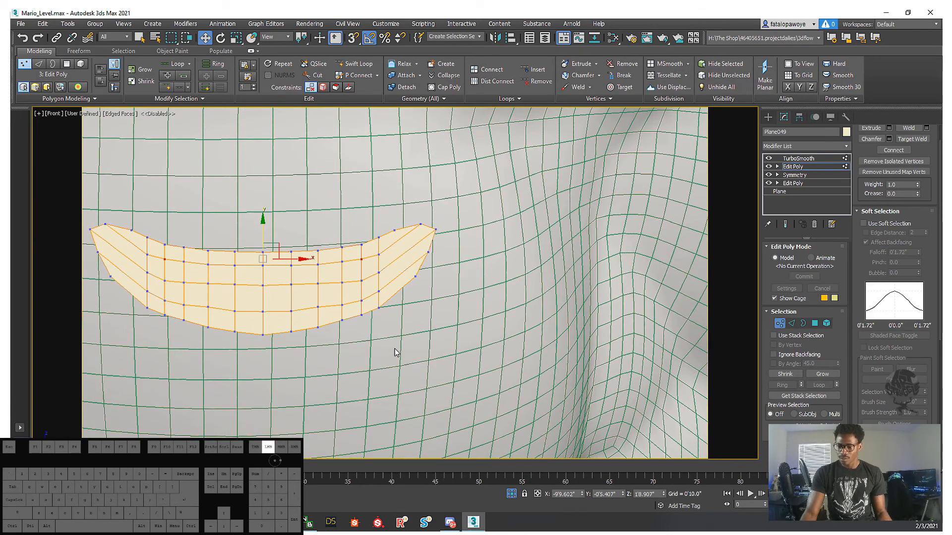
left_click(362, 314)
scroll(361, 317, "up", 2)
scroll(236, 327, "up", 2)
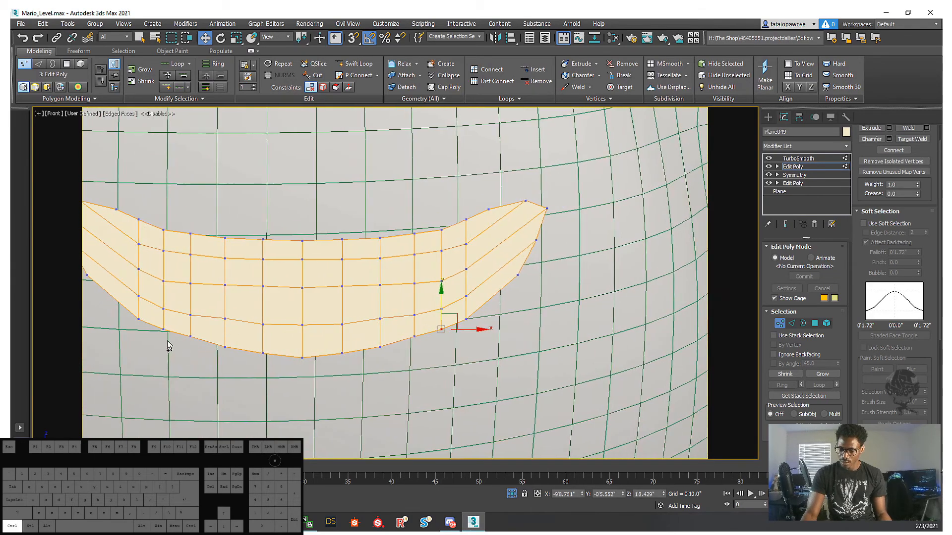
middle_click_drag(182, 302, 216, 312)
left_click_drag(500, 230, 500, 325)
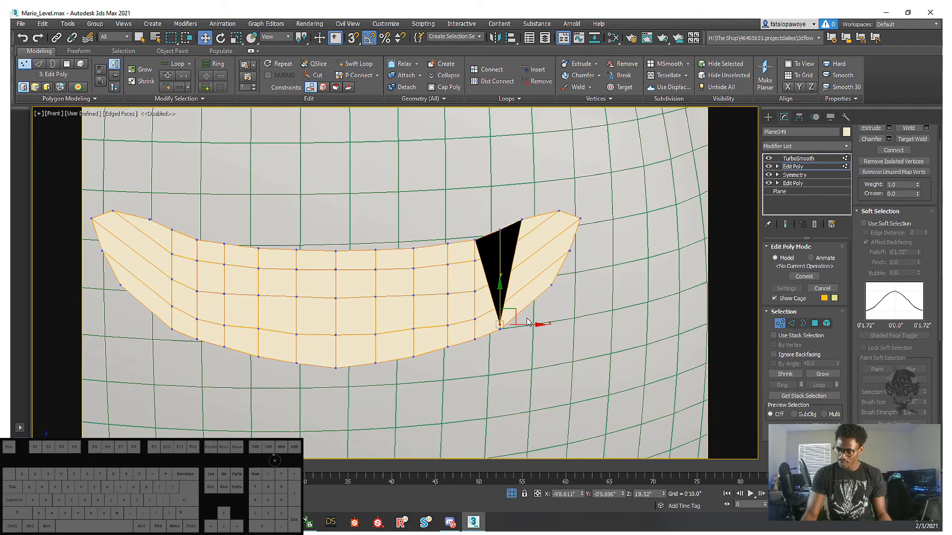
key("ctrl+z")
- Select the vertical edge loops nearest both mouth corners as vertices, scale them outward horizontally, shorten them vertically and raise them slightly
middle_click_drag(498, 299, 501, 314)
key("2")
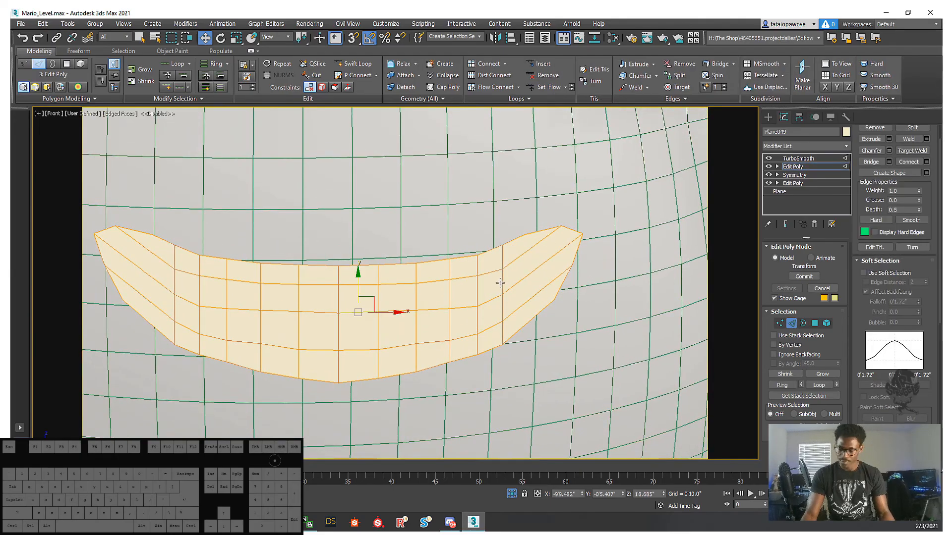
left_click(502, 282)
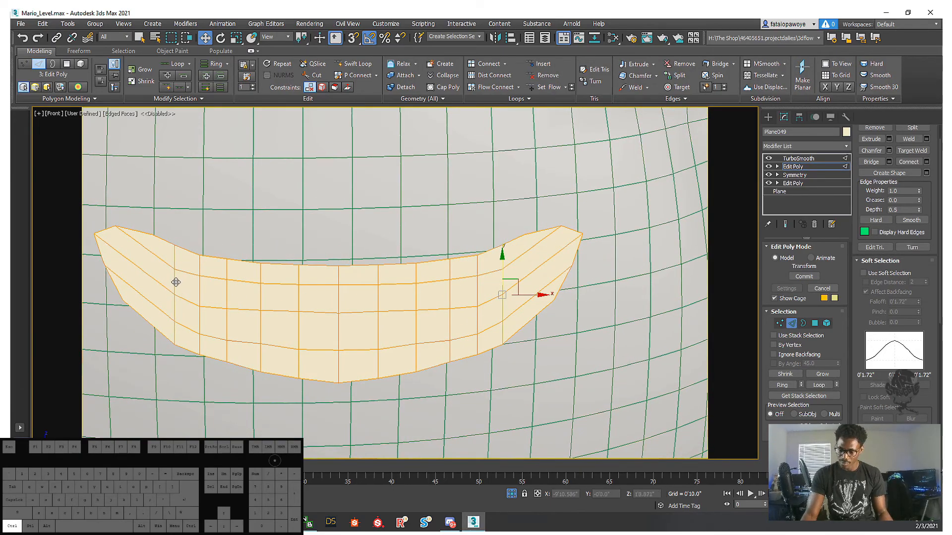
left_click(779, 323, "ctrl")
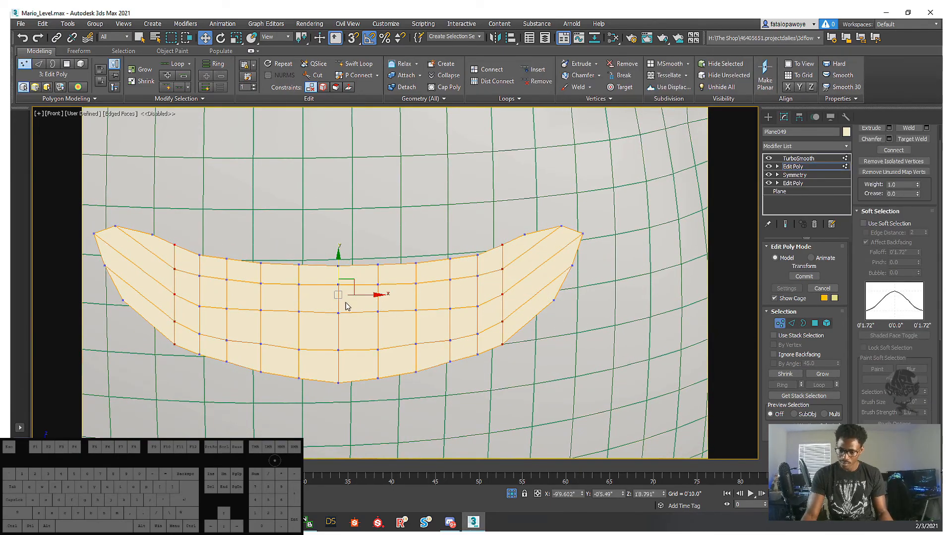
key("r")
left_click_drag(377, 303, 375, 285)
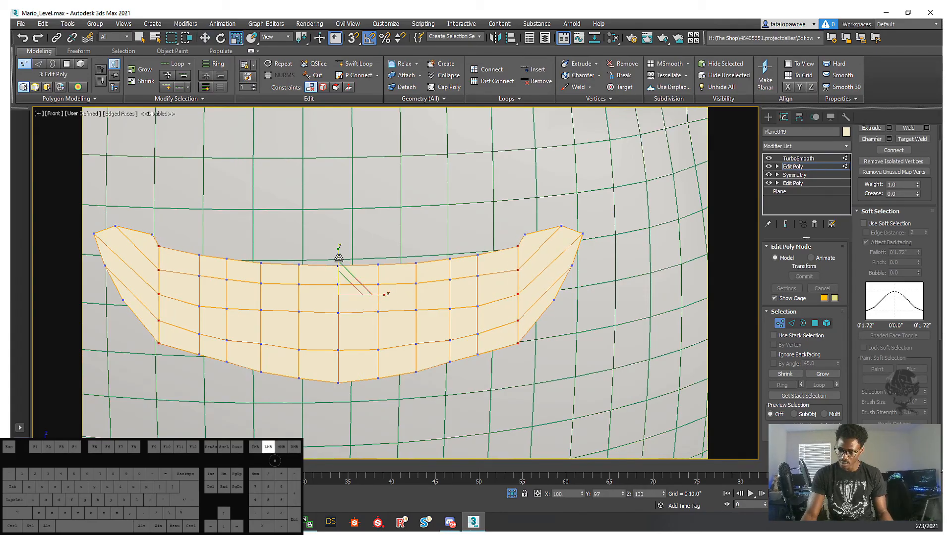
left_click_drag(336, 258, 342, 253)
key("w")
- Select the vertex columns directly either side of the mouth's centre and scale them slightly inward horizontally
middle_click_drag(583, 264, 511, 273)
scroll(510, 274, "down", 3)
middle_click_drag(381, 302, 395, 288)
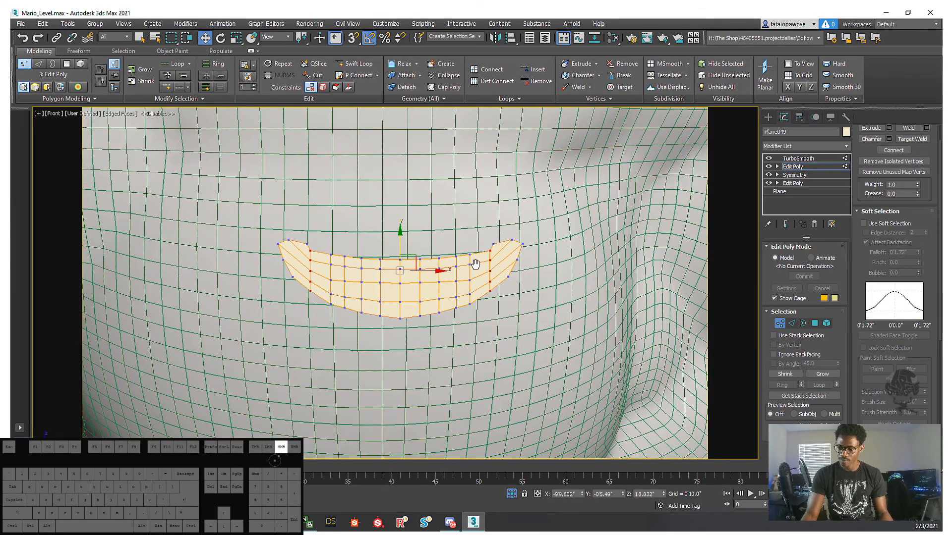
scroll(394, 287, "up", 3)
left_click_drag(342, 184, 392, 392)
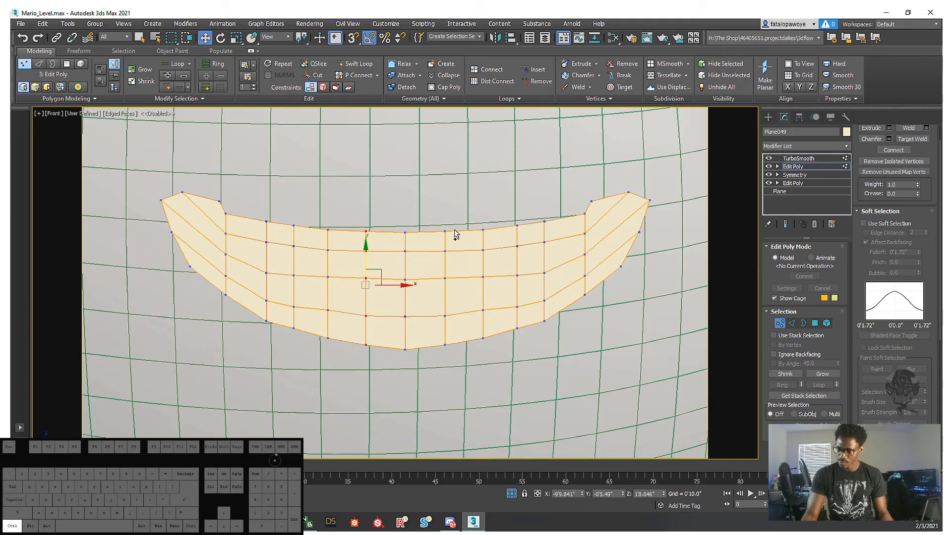
left_click_drag(429, 217, 469, 376, "ctrl")
key("r")
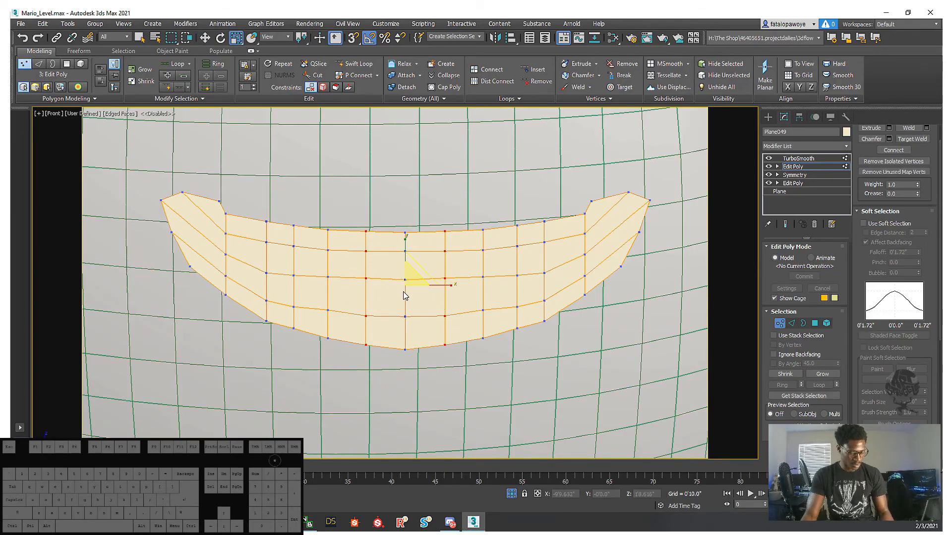
left_click_drag(449, 286, 439, 287)
- Scale the third vertex columns either side of the mouth's centre slightly inward horizontally
left_click_drag(280, 203, 314, 375)
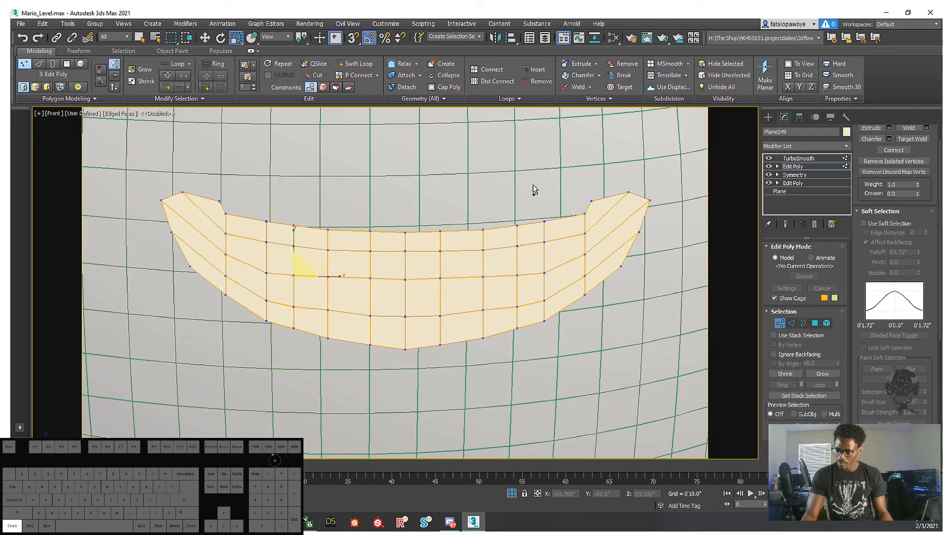
left_click_drag(531, 187, 518, 332, "ctrl")
left_click_drag(446, 277, 444, 281)
- Scale down vertically the fourth vertex columns either side of the mouth's centre, and likewise the third pair, clearing the selection
left_click_drag(539, 216, 544, 335)
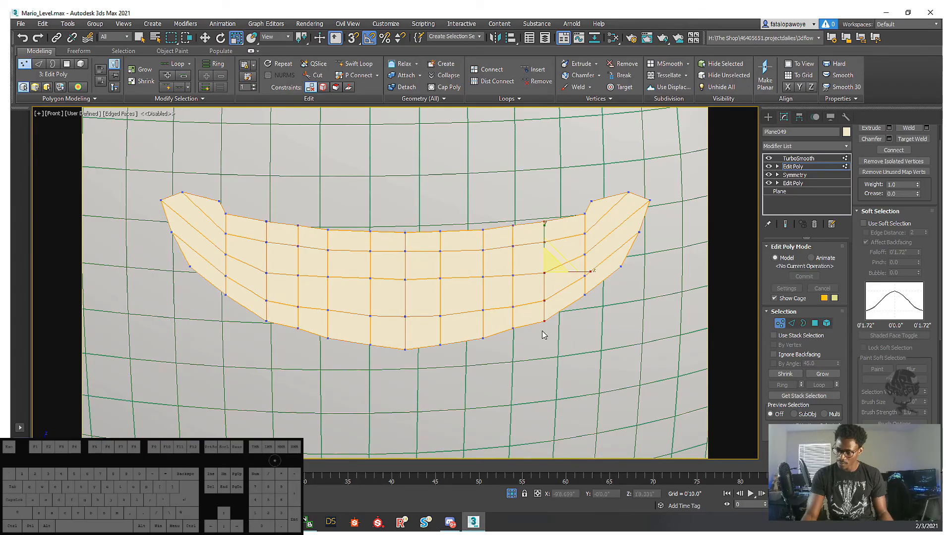
left_click_drag(243, 193, 276, 355, "ctrl")
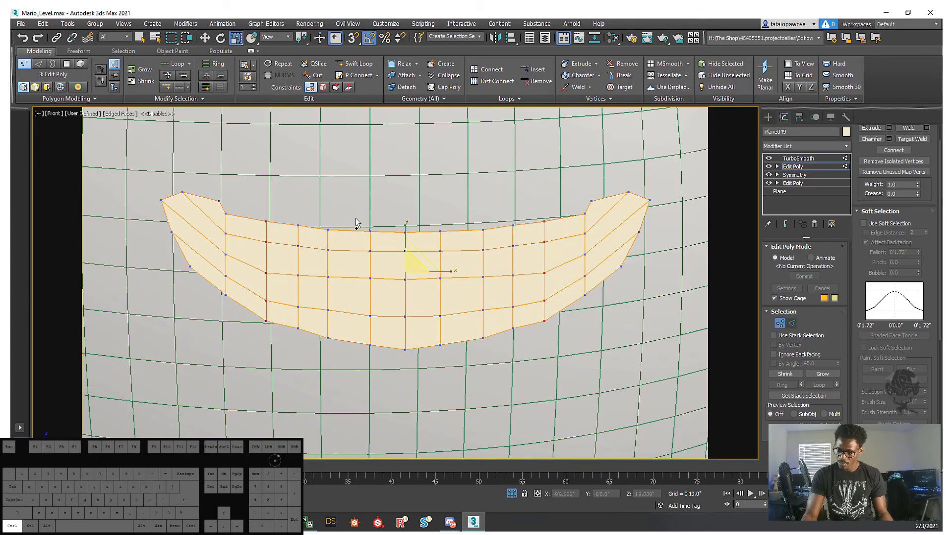
left_click_drag(404, 226, 404, 232)
left_click_drag(510, 211, 531, 357)
left_click_drag(295, 205, 303, 359, "ctrl")
left_click_drag(405, 233, 409, 240)
left_click(254, 247)
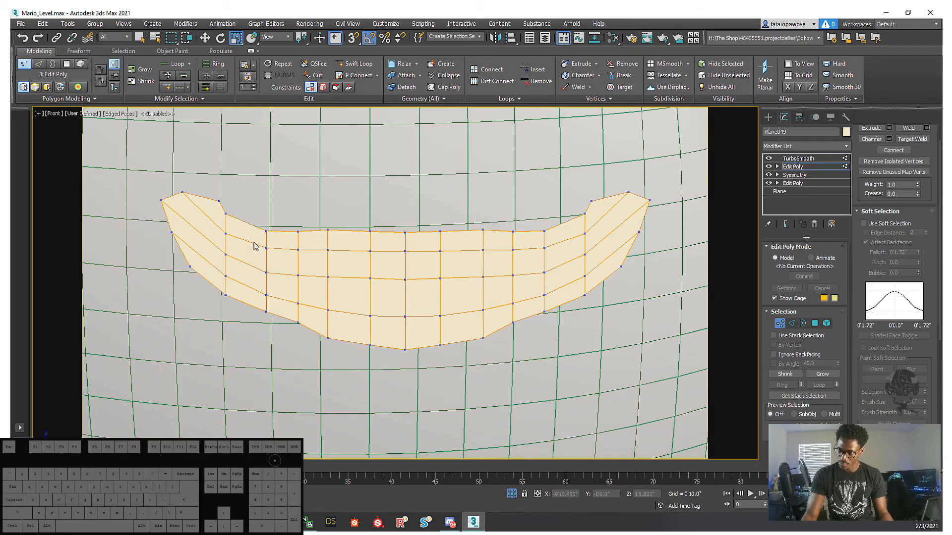
- Scale the vertical edge loops nearest both mouth corners to about 64% in height and shorten the next pair inward slightly
key("2")
left_click(228, 239)
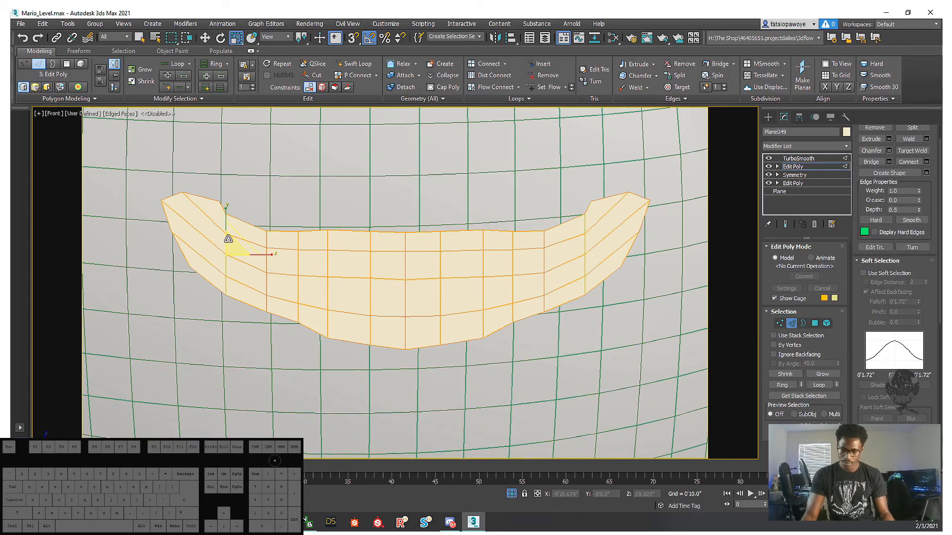
left_click(586, 251)
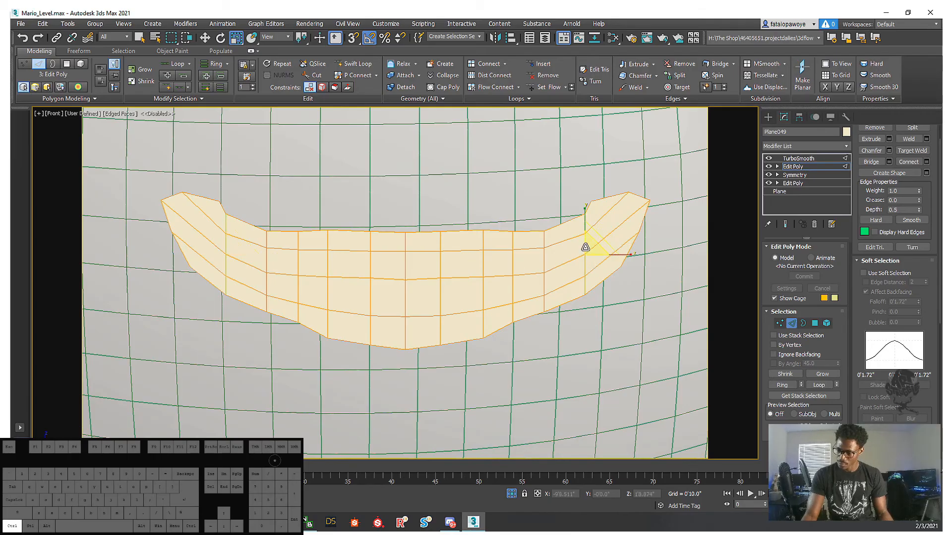
left_click_drag(585, 207, 590, 229)
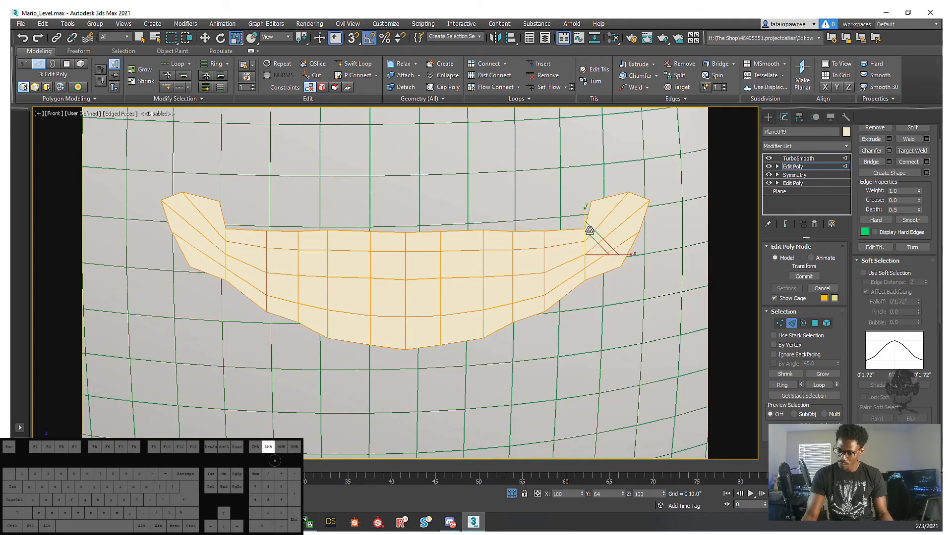
left_click(545, 280)
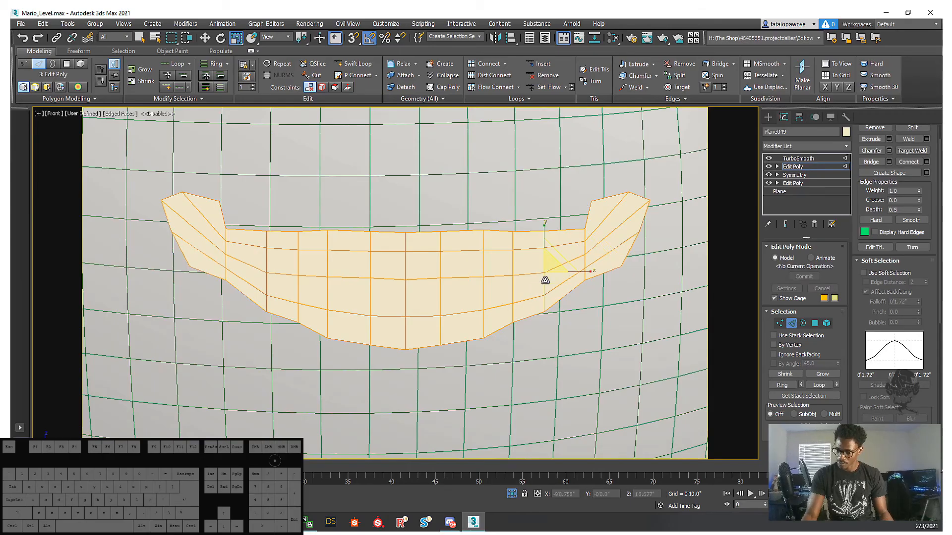
left_click(263, 282, "ctrl")
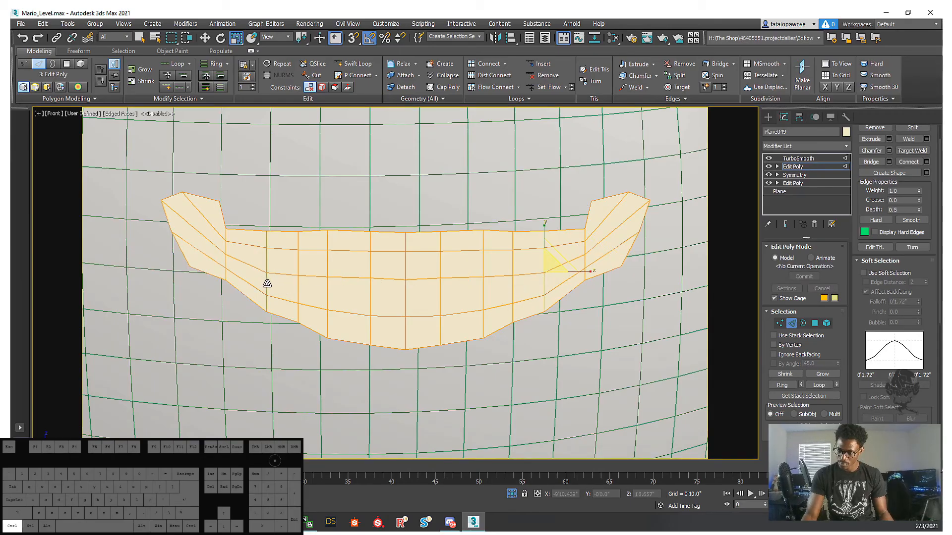
left_click_drag(545, 229, 547, 233)
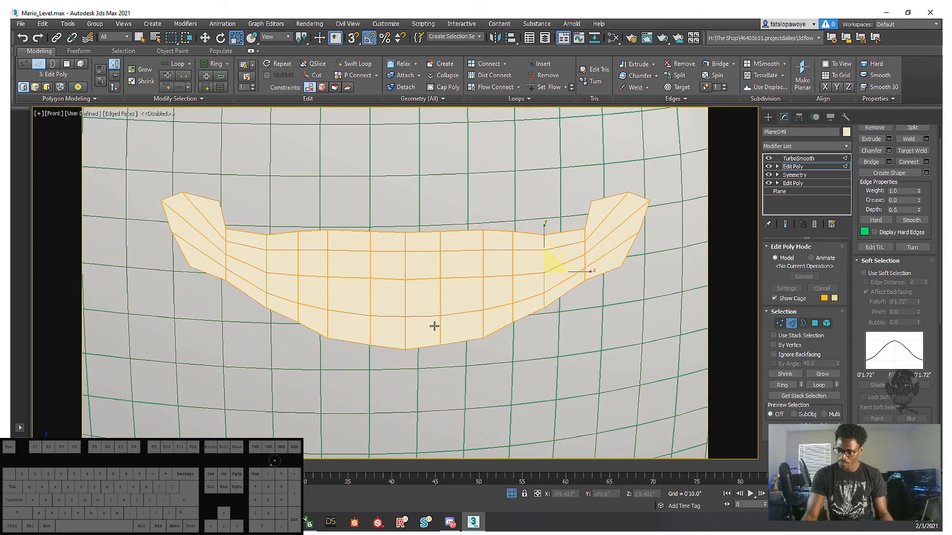
- Lower slightly the two bottom-border vertices in the third columns either side of the mouth's centre
key("1")
left_click_drag(308, 348, 287, 316)
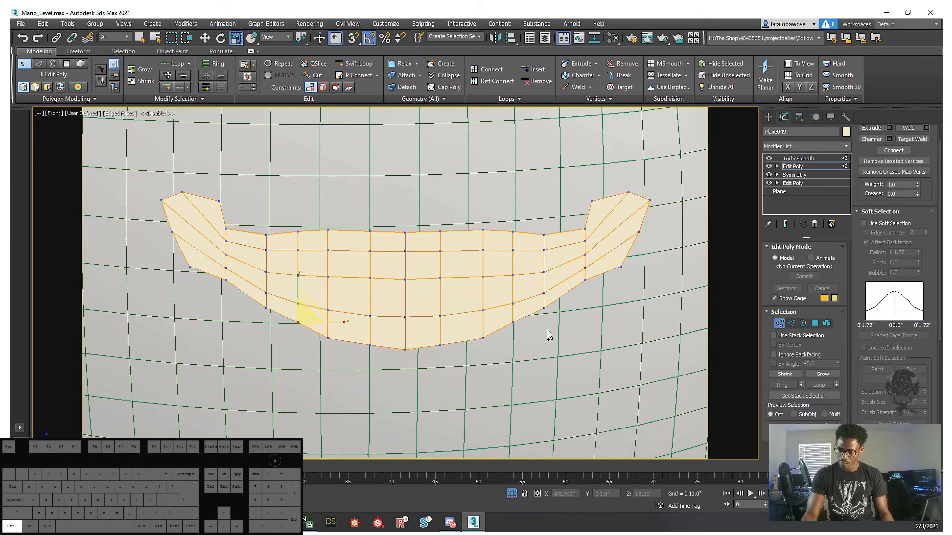
left_click(502, 316, "ctrl")
key("w")
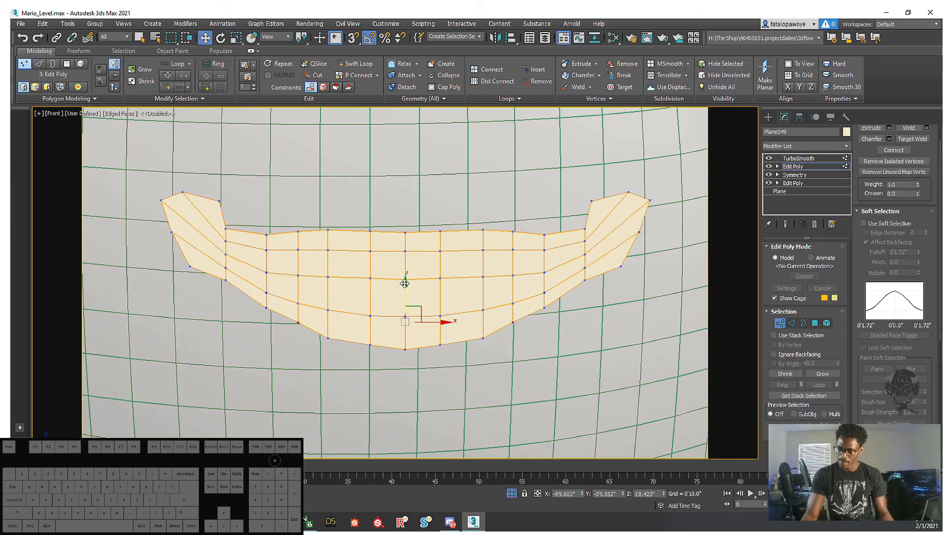
left_click_drag(405, 282, 406, 286)
left_click_drag(558, 325, 531, 304)
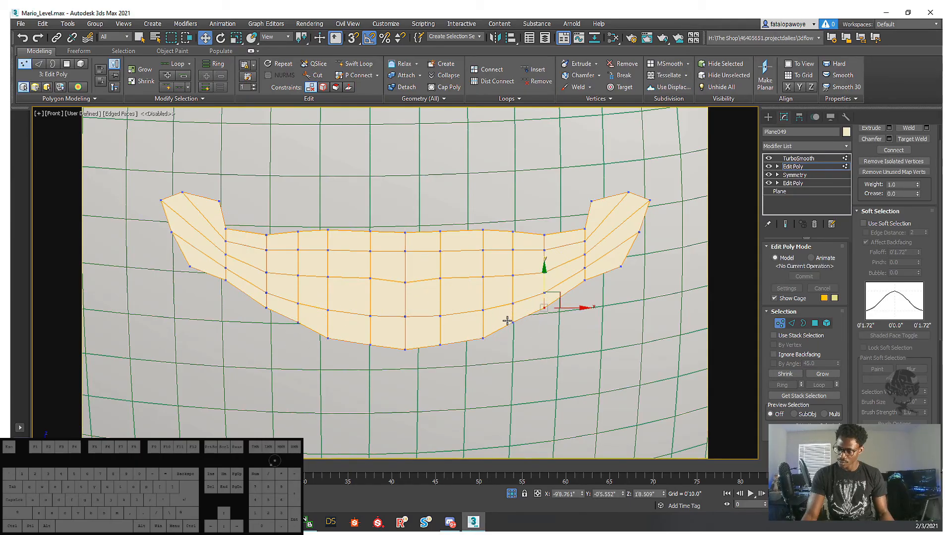
left_click(512, 322)
left_click(298, 323, "ctrl")
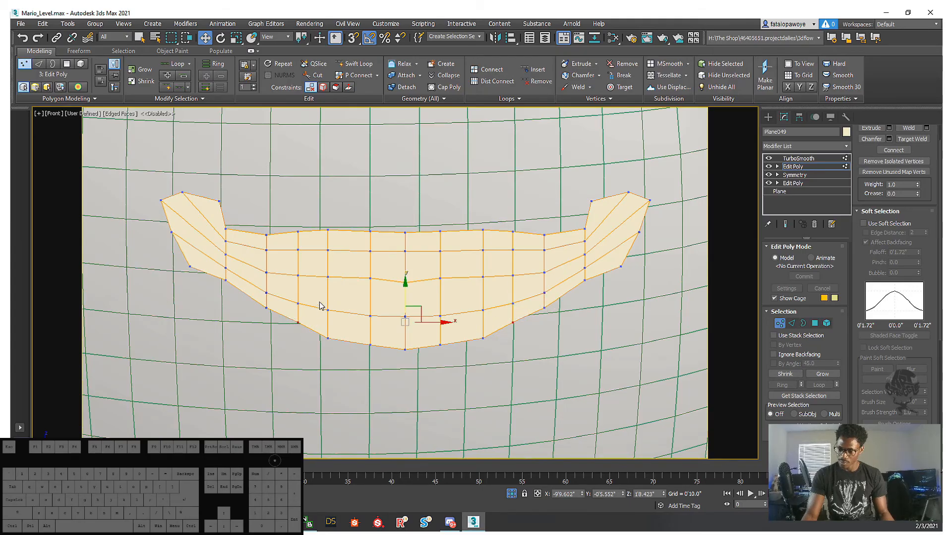
left_click_drag(407, 288, 411, 292)
- Lower the vertices along the middle of the mouth's upper edge slightly, then select the centre one
left_click_drag(282, 213, 557, 240)
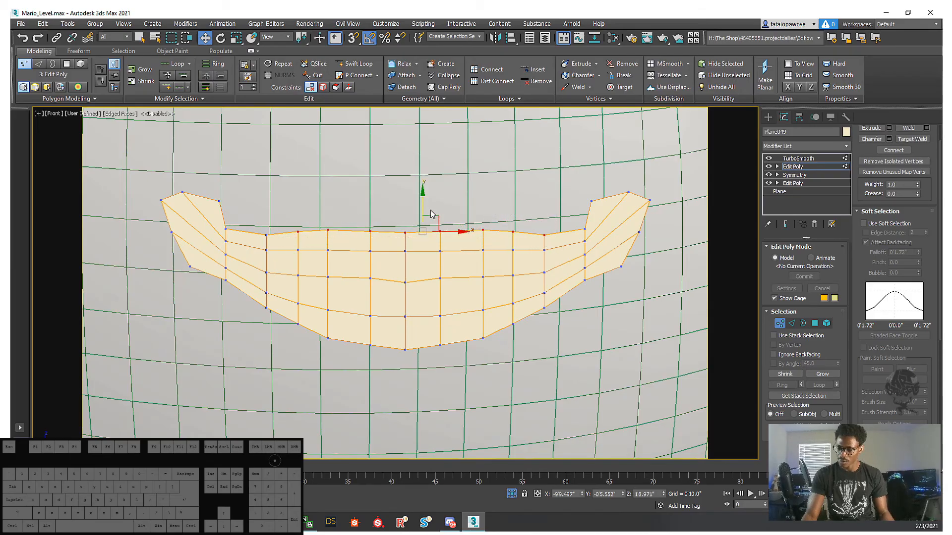
left_click_drag(425, 207, 425, 208)
left_click(336, 217)
left_click_drag(470, 242, 476, 237)
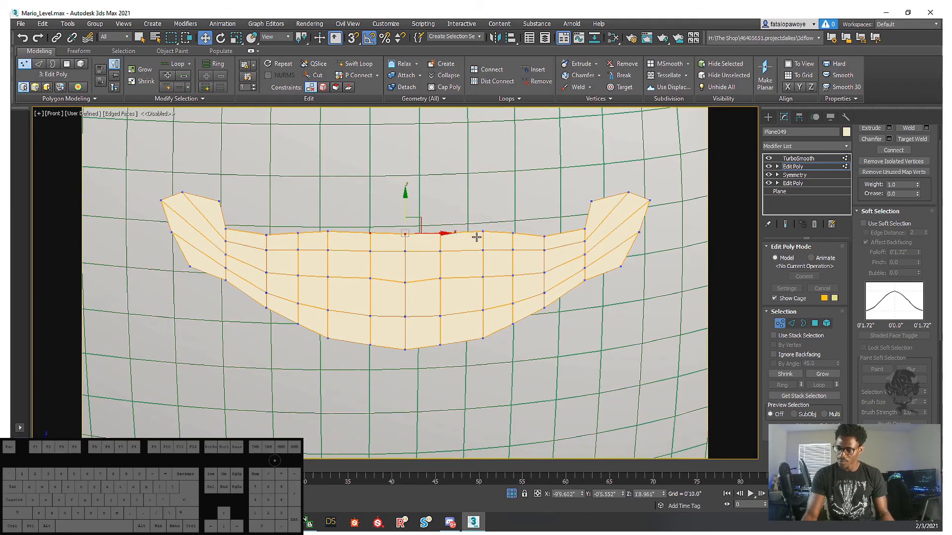
- Preview the TurboSmooth end result and examine the mouth's shape on the cloud in shaded and wireframe display, then switch the preview off
middle_click_drag(518, 229, 494, 247)
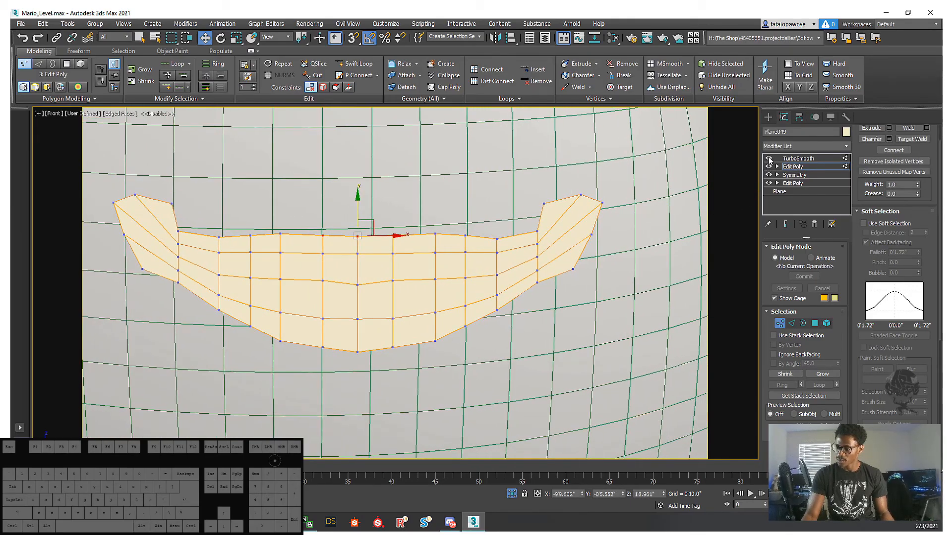
left_click(785, 224)
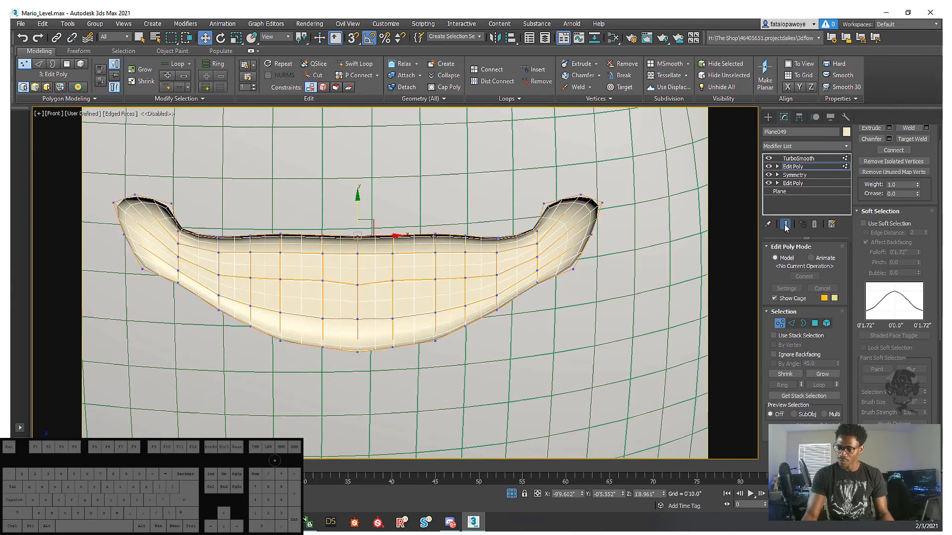
scroll(509, 250, "down", 8)
middle_click_drag(508, 251, 490, 247, "alt")
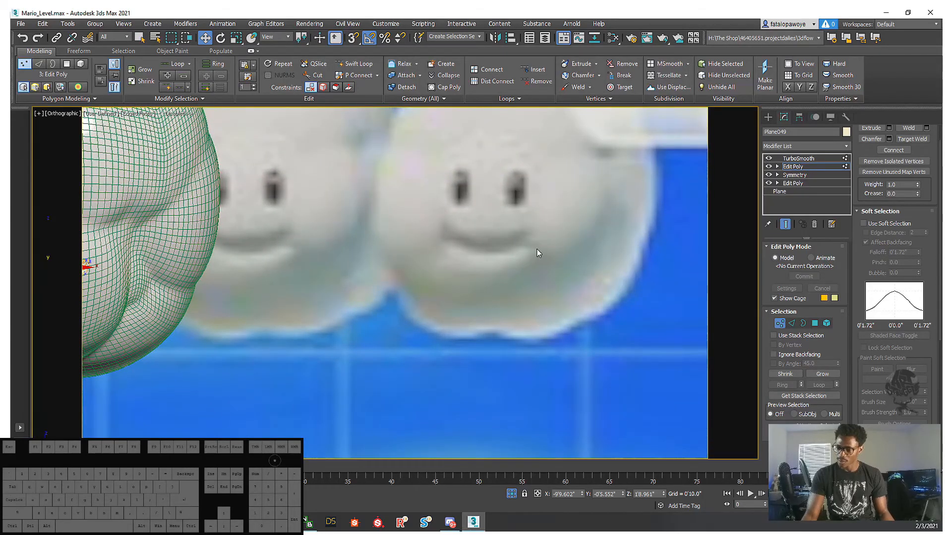
key("z")
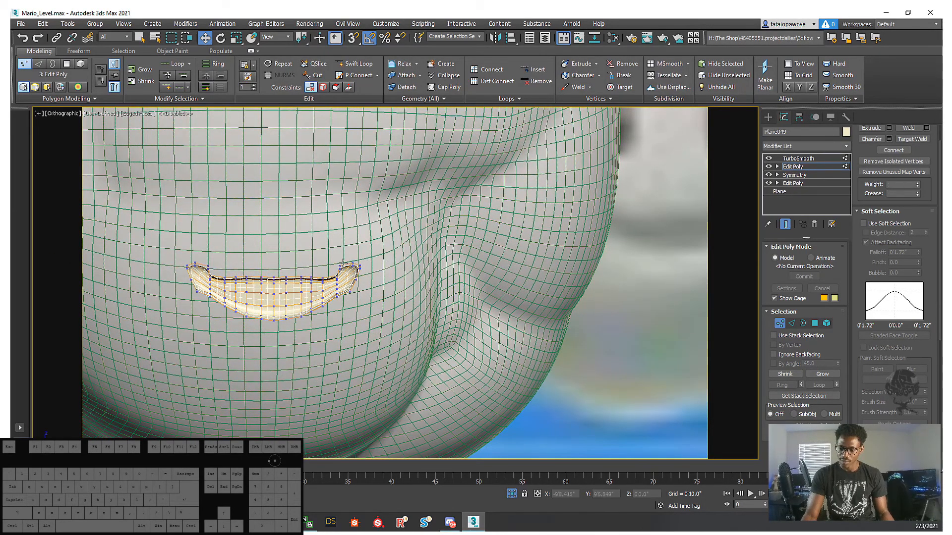
key("F3")
key("F3")
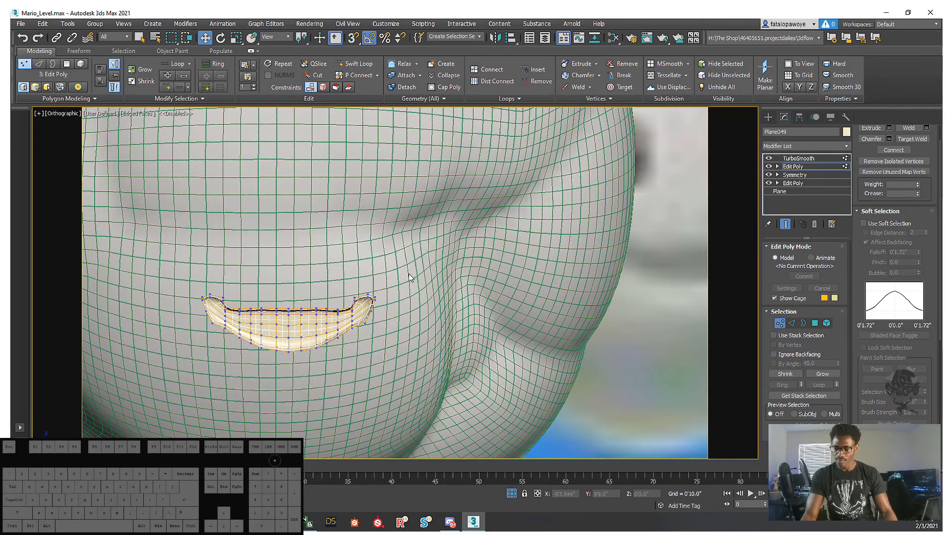
scroll(410, 277, "up", 5)
middle_click_drag(262, 302, 349, 295)
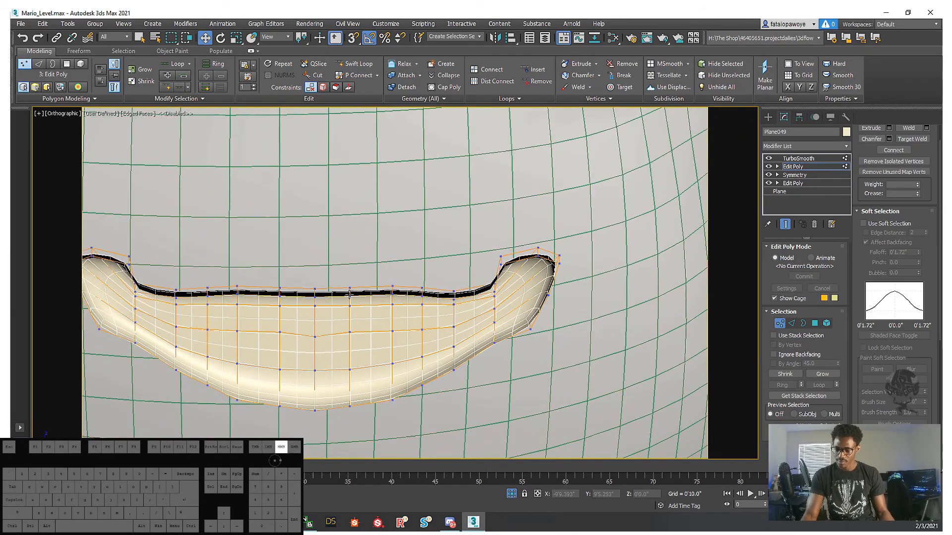
scroll(349, 296, "down", 3)
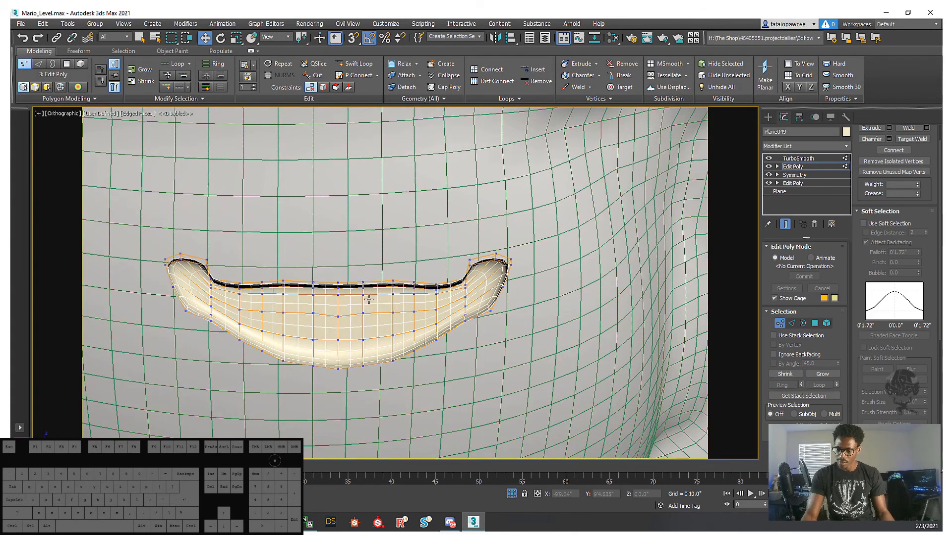
scroll(369, 300, "up", 3)
key("F3")
scroll(361, 307, "up", 3)
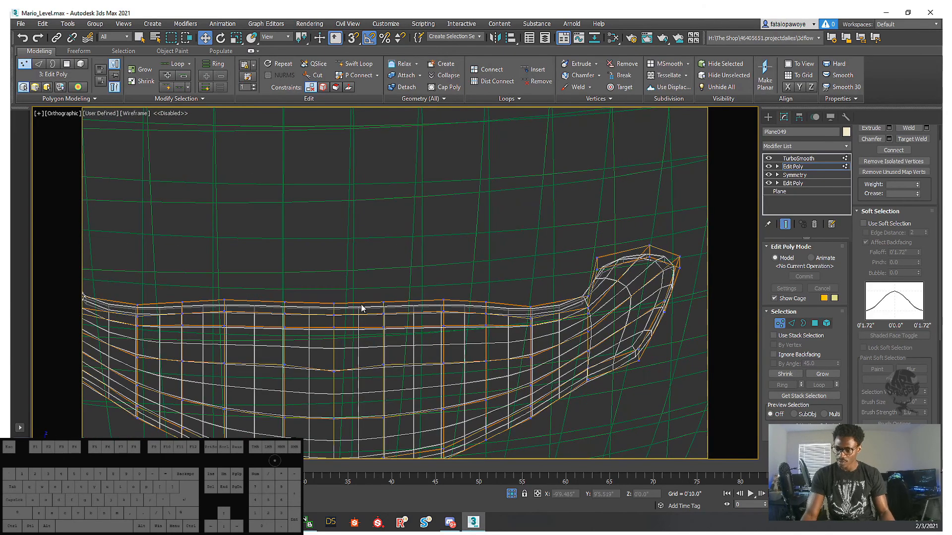
key("F3")
scroll(547, 298, "down", 5)
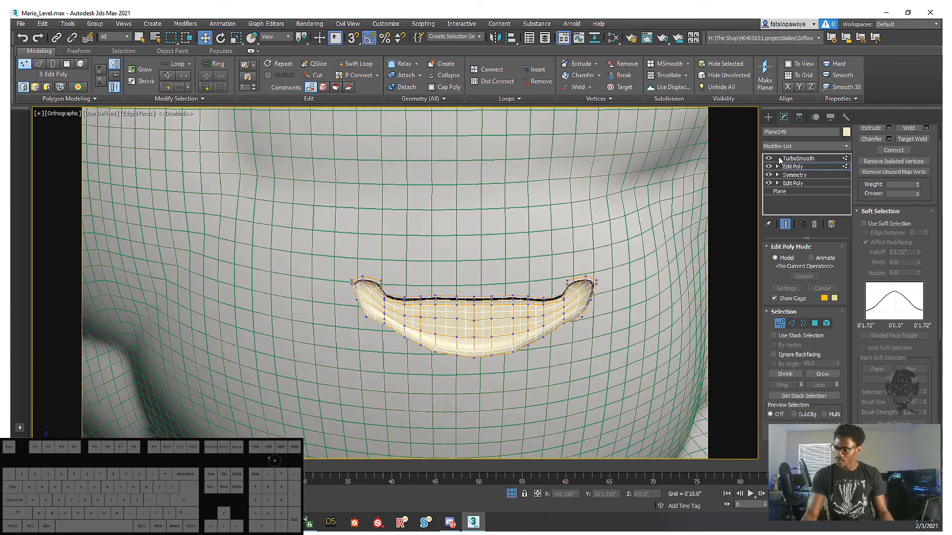
scroll(529, 304, "up", 4)
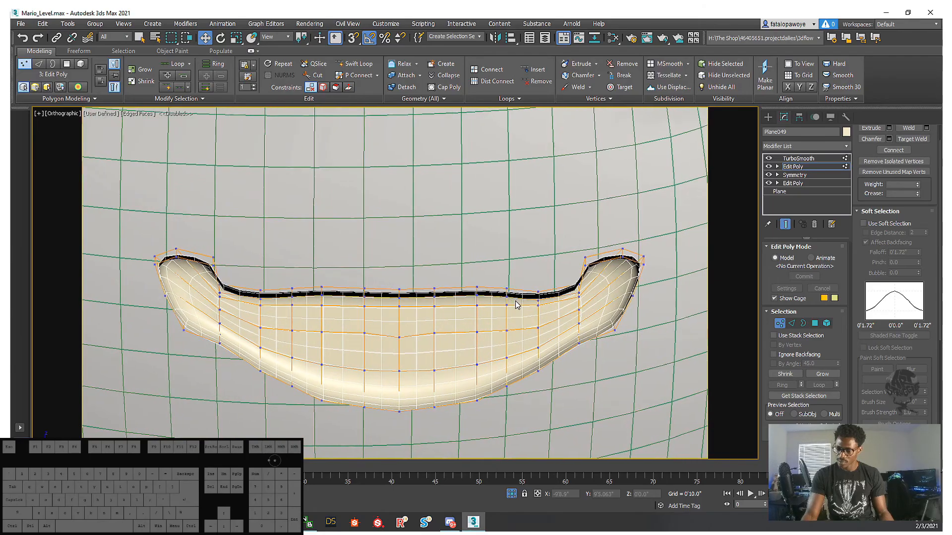
scroll(511, 302, "down", 2)
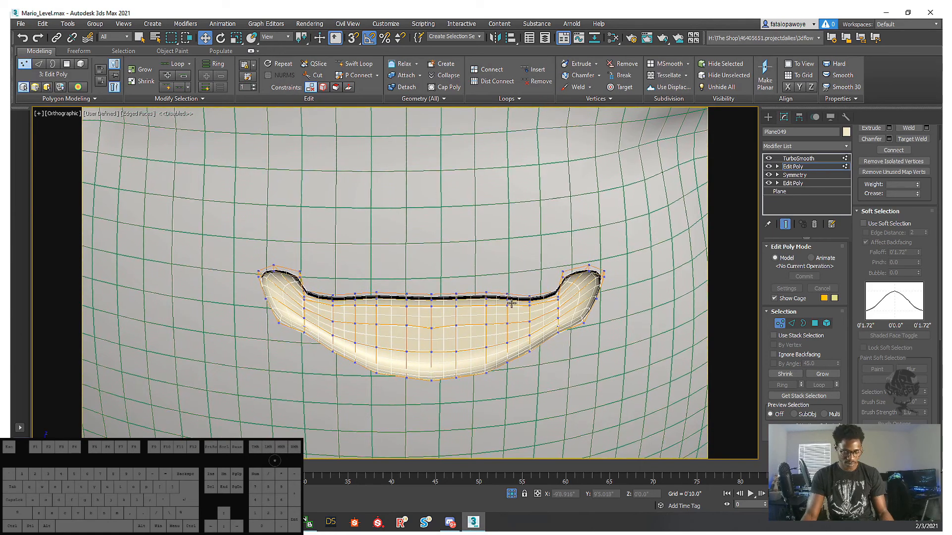
left_click(785, 224)
- In the front view, lower slightly the upper-edge vertices in the first and second columns either side of the mouth's centre
scroll(430, 307, "up", 3)
middle_click_drag(528, 297, 425, 283)
scroll(428, 311, "down", 3)
key("f")
key("z")
scroll(397, 292, "down", 4)
scroll(436, 298, "up", 2)
key("1")
scroll(437, 298, "up", 2)
middle_click_drag(434, 269, 438, 269)
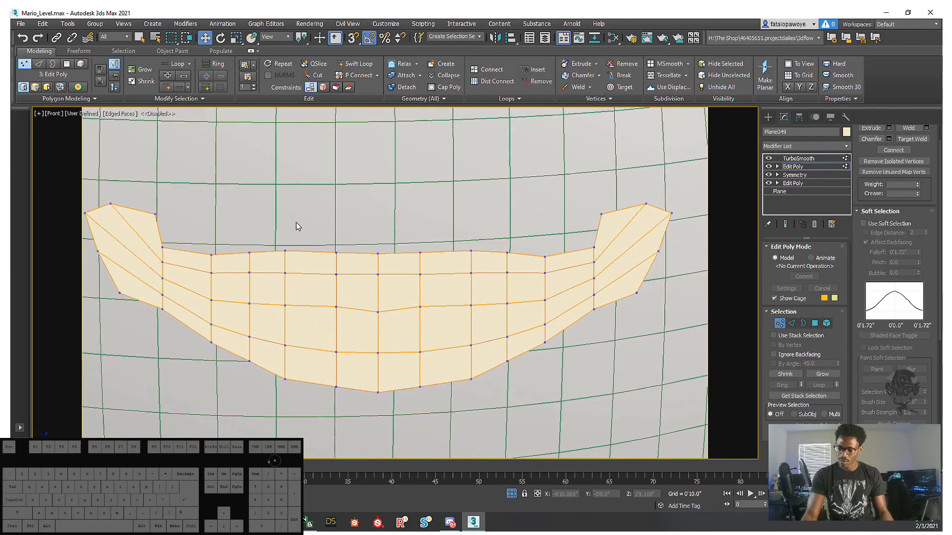
left_click_drag(403, 223, 437, 268)
left_click(336, 252, "ctrl")
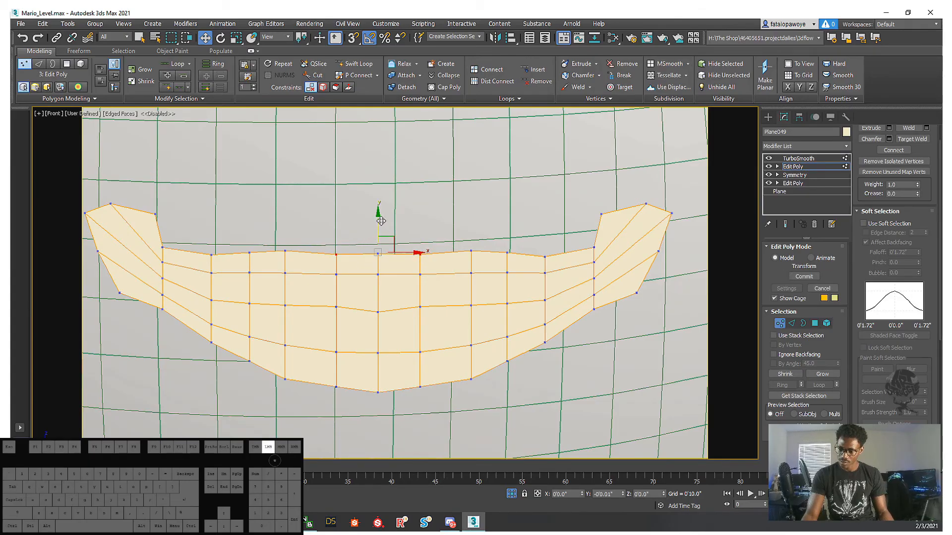
left_click_drag(463, 220, 494, 256)
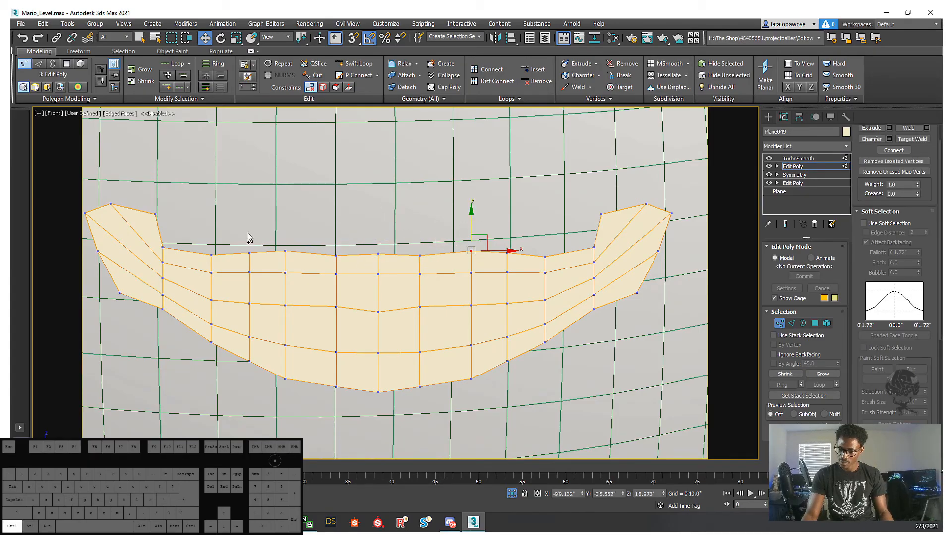
left_click(285, 251, "ctrl")
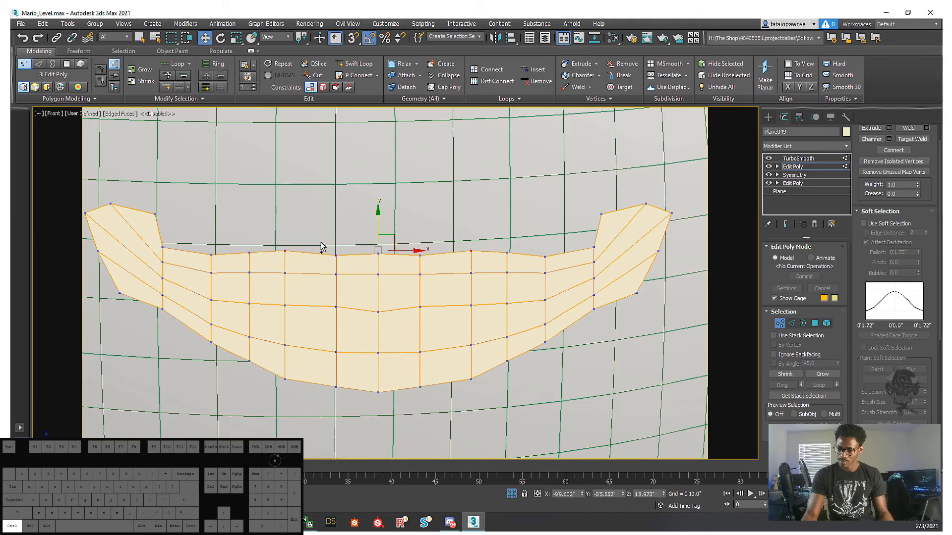
left_click_drag(379, 217, 381, 218)
- Raise the three central upper-edge vertices slightly, then lower the middle one a little
left_click_drag(319, 237, 442, 264)
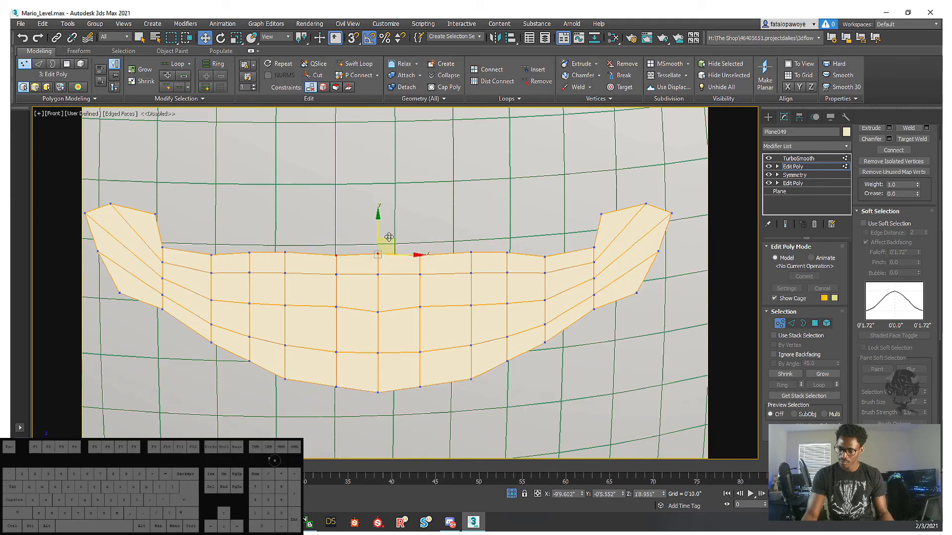
left_click_drag(380, 227, 379, 225)
left_click_drag(351, 230, 395, 268)
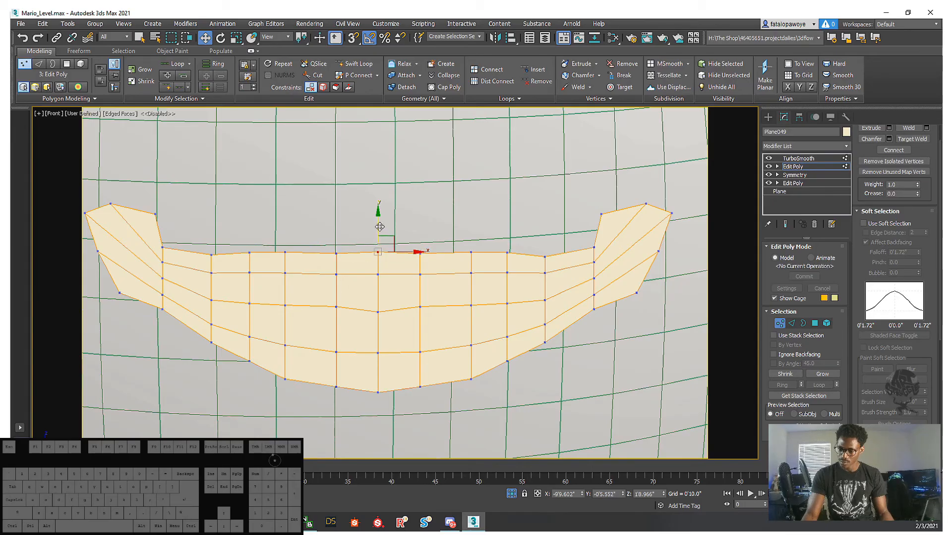
left_click_drag(378, 221, 378, 227)
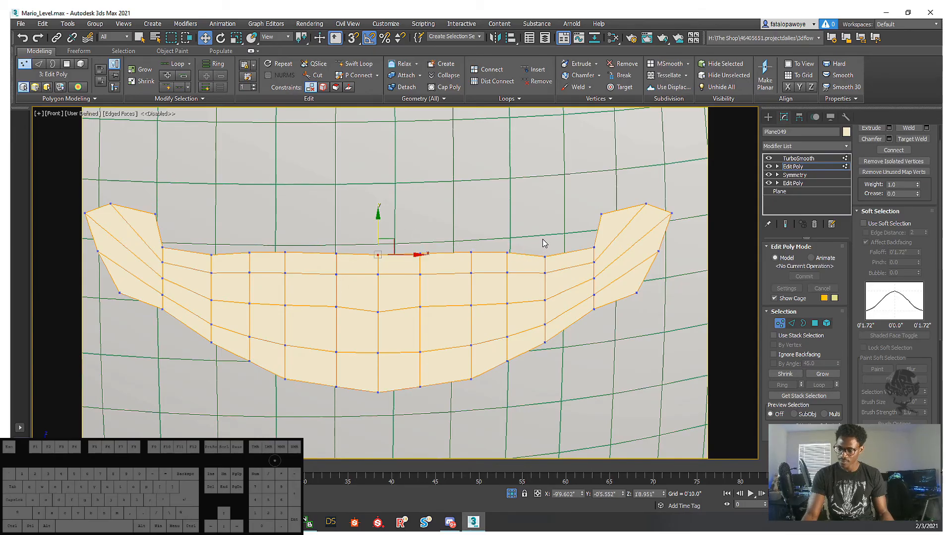
- Raise the inner top vertices of both mouth corners slightly as a pair
left_click_drag(542, 243, 570, 259)
middle_click_drag(638, 219, 581, 217)
left_click_drag(502, 209, 514, 193)
scroll(540, 213, "down", 5)
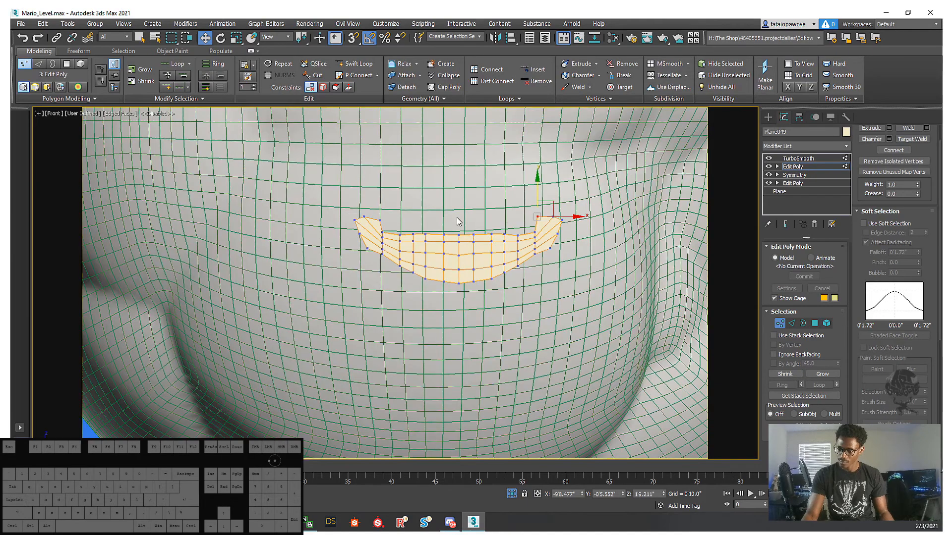
left_click(380, 219, "ctrl")
scroll(372, 214, "up", 5)
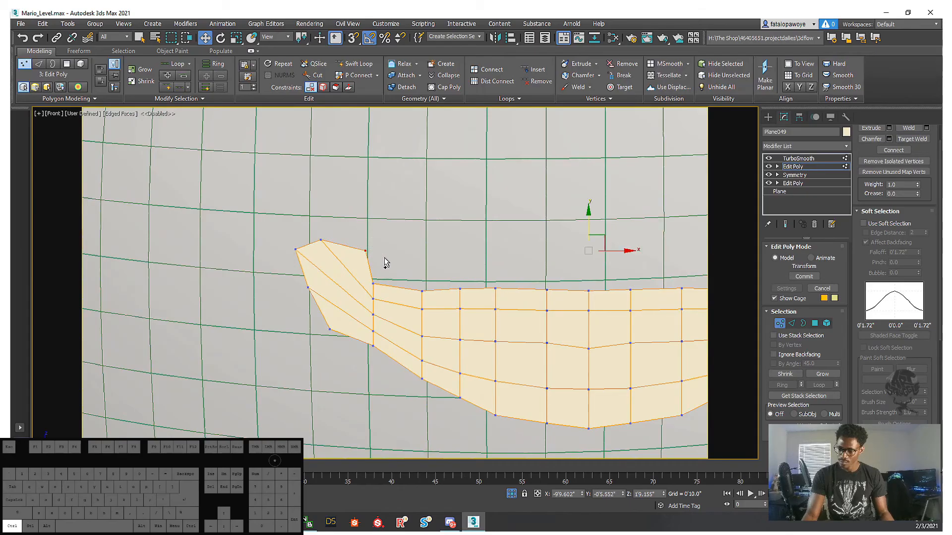
scroll(385, 263, "down", 5)
left_click_drag(390, 194, 393, 188)
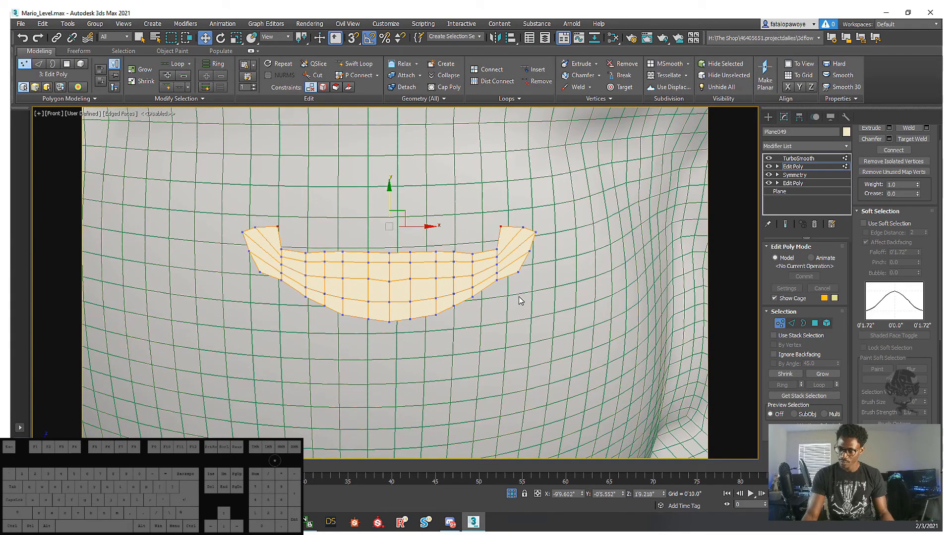
- Add the lower outer vertex of each mouth corner to the selection and scale all four vertices slightly apart vertically
left_click(518, 272, "ctrl")
left_click(264, 281, "ctrl")
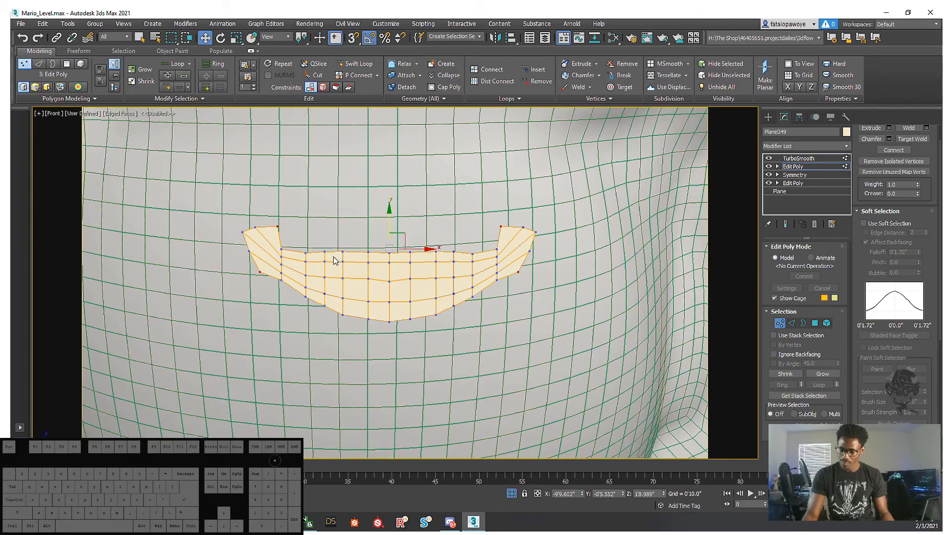
key("r")
left_click_drag(389, 201, 390, 195)
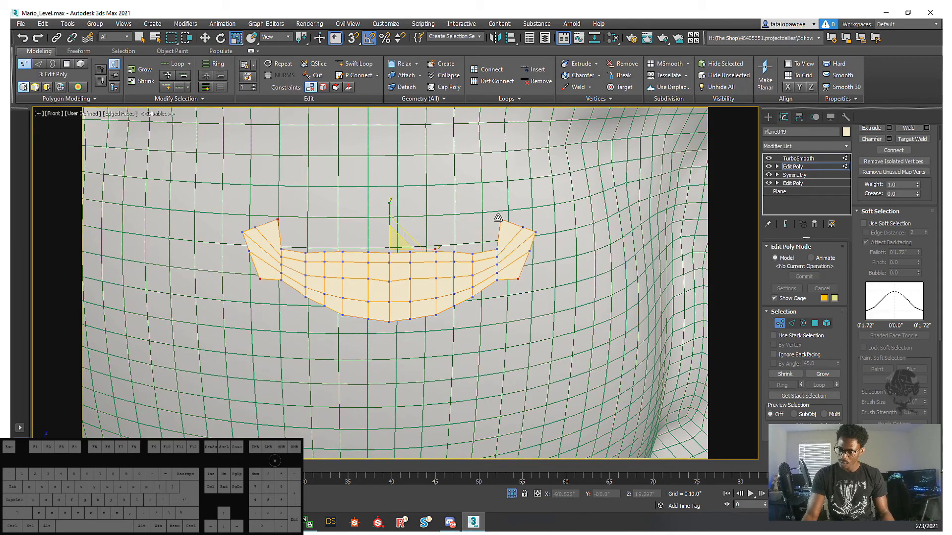
- Select the two upper outer vertices and the side vertex of each mouth corner and scale them slightly closer vertically
left_click(535, 233)
left_click_drag(225, 217, 266, 257, "ctrl")
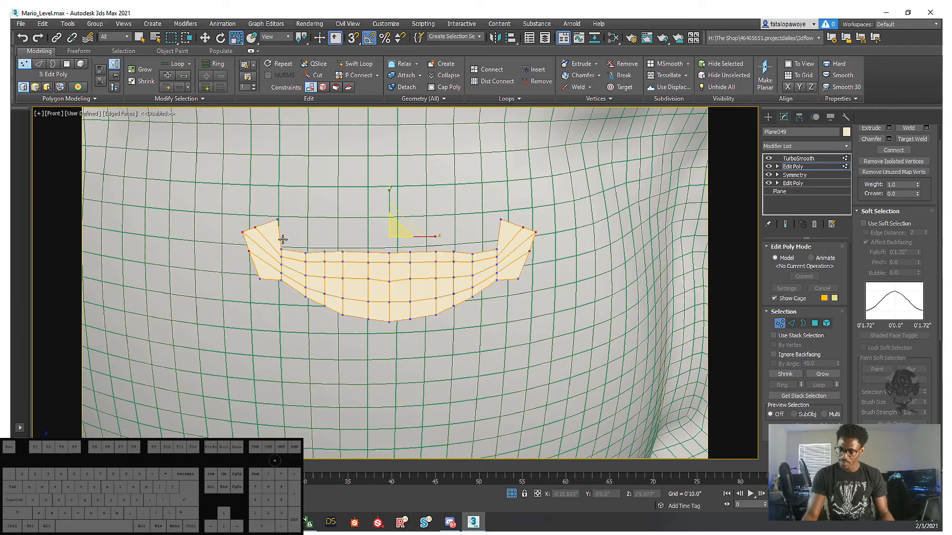
left_click_drag(386, 232, 391, 209)
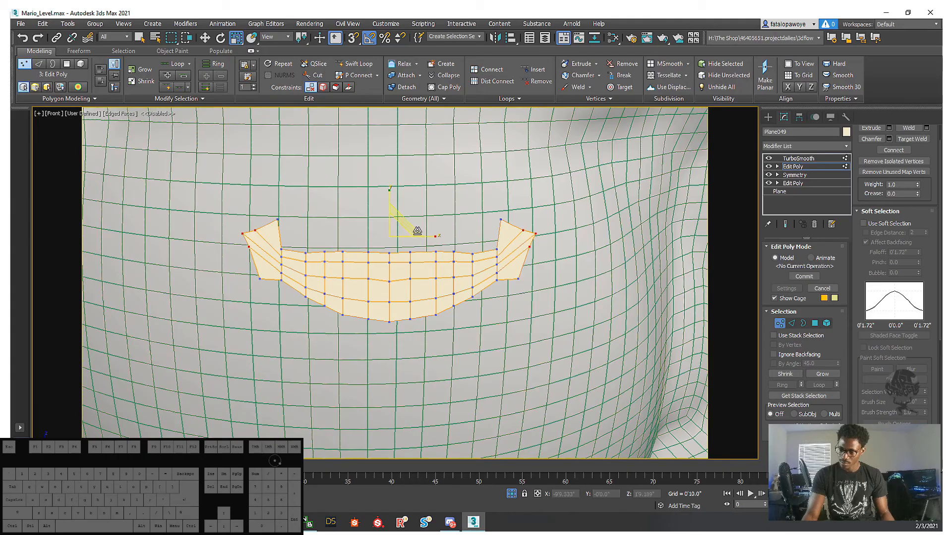
mouse_move(438, 238)
left_mouse_down()
mouse_move(425, 238)
mouse_move(444, 238)
mouse_move(436, 240)
left_mouse_up()
- Deselect the outermost vertex of each mouth corner and scale the remaining vertices apart vertically to level the corner tops
scroll(520, 253, "up", 6)
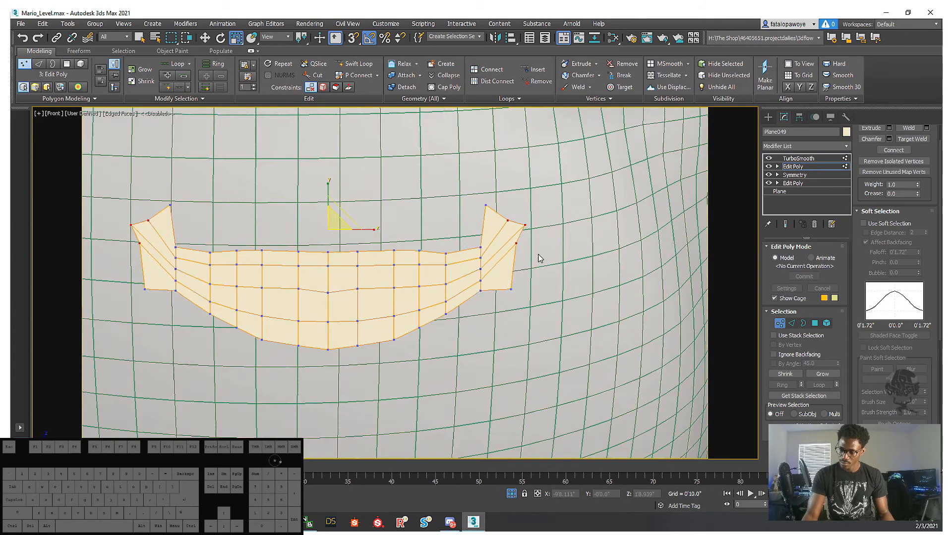
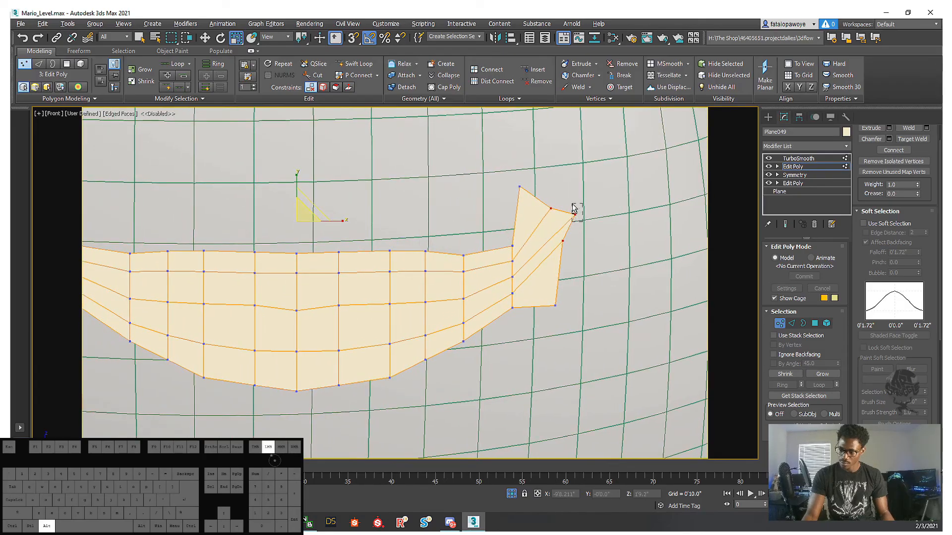
scroll(571, 214, "down", 5)
left_click_drag(270, 218, 284, 241, "alt")
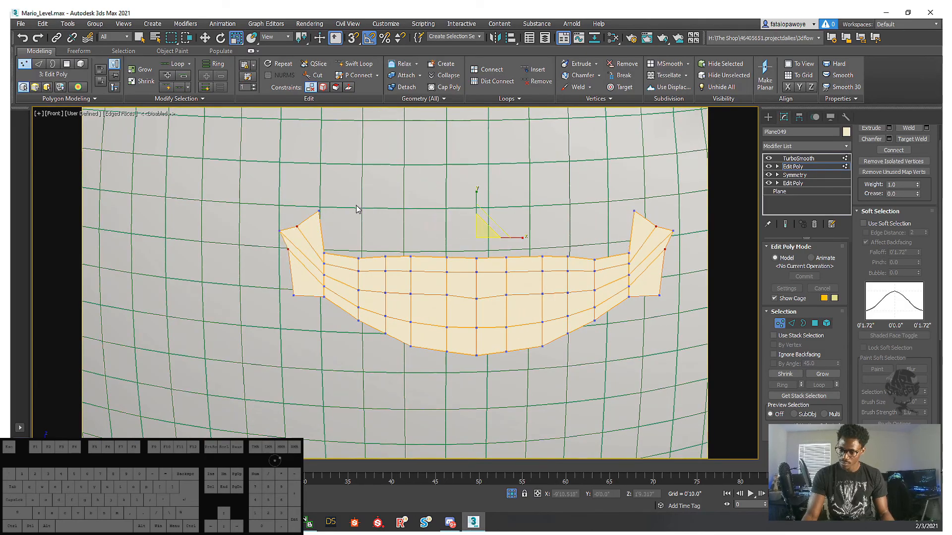
left_click_drag(476, 196, 488, 145)
middle_click_drag(376, 255, 392, 248)
- Scale the bottom outer vertices of both mouth corners slightly inward horizontally as a pair
left_click(280, 210)
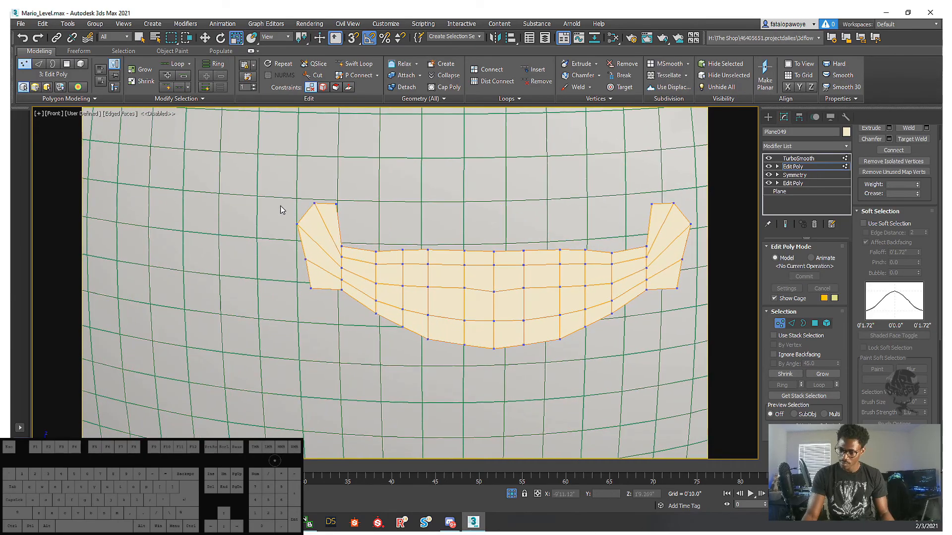
left_click_drag(332, 309, 303, 285)
middle_click_drag(404, 263, 327, 260)
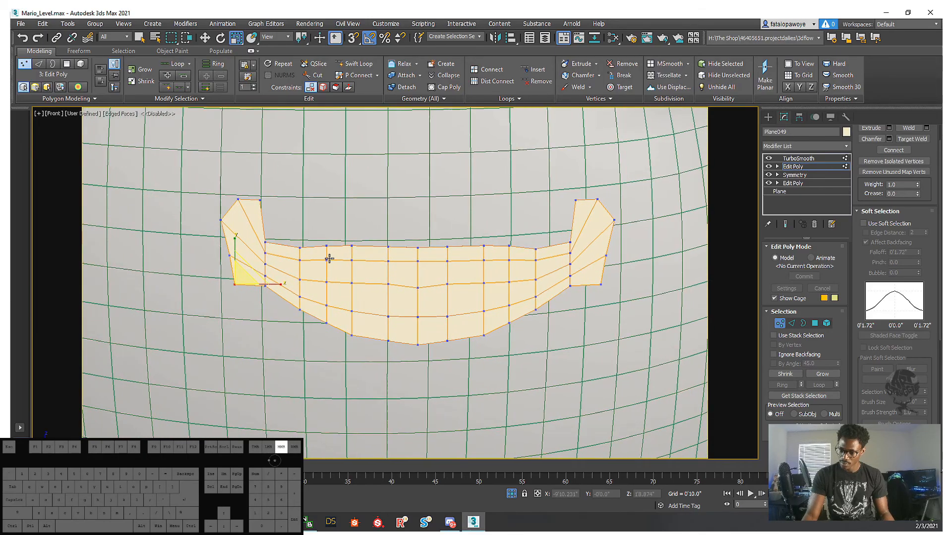
left_click(601, 285, "ctrl")
key("r")
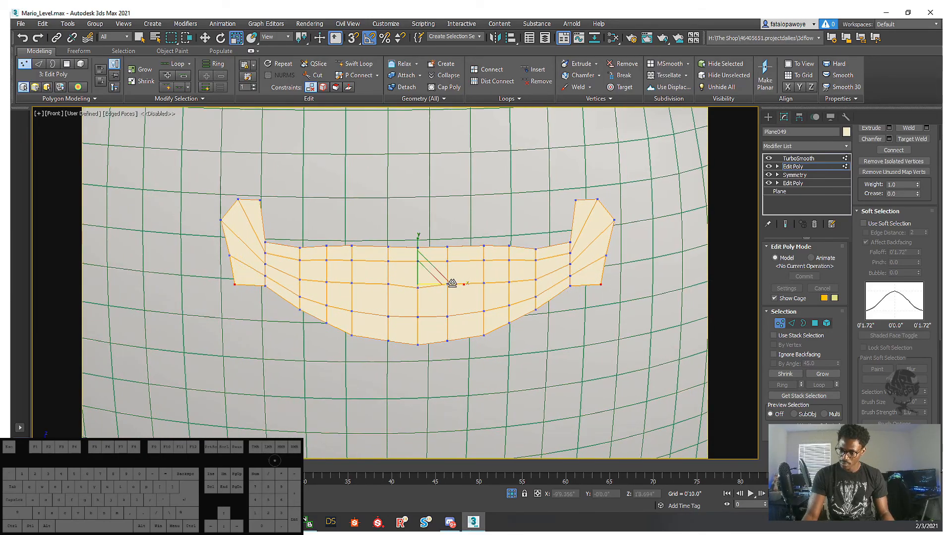
left_click_drag(450, 281, 451, 274)
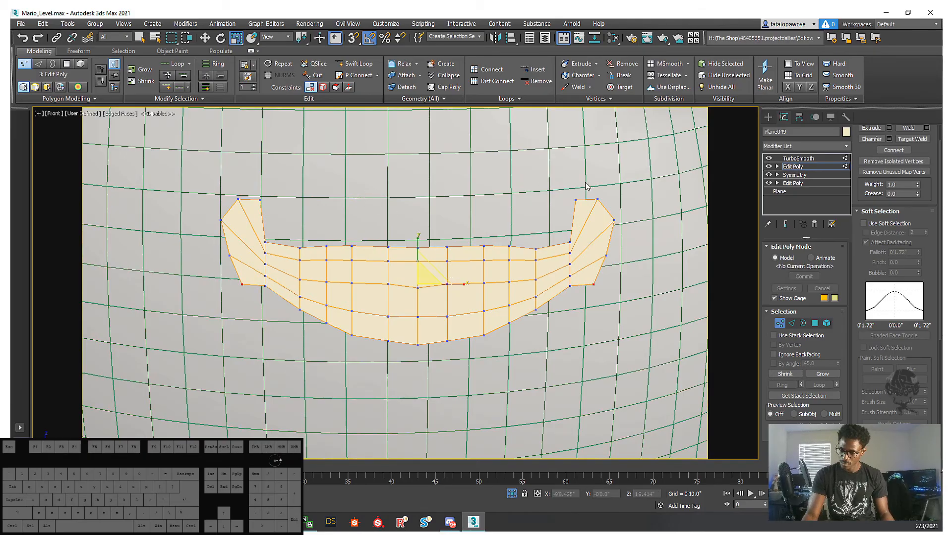
- Return to the TurboSmooth level and inspect the smoothed mouth against the cloud and the reference from several angles
left_click(575, 200)
middle_click_drag(676, 256, 618, 255)
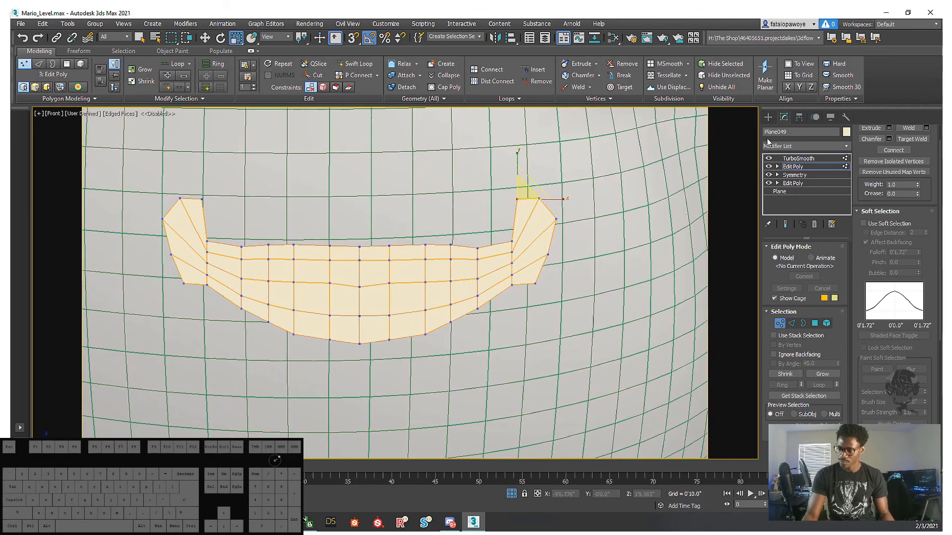
left_click(791, 158)
scroll(489, 283, "down", 6)
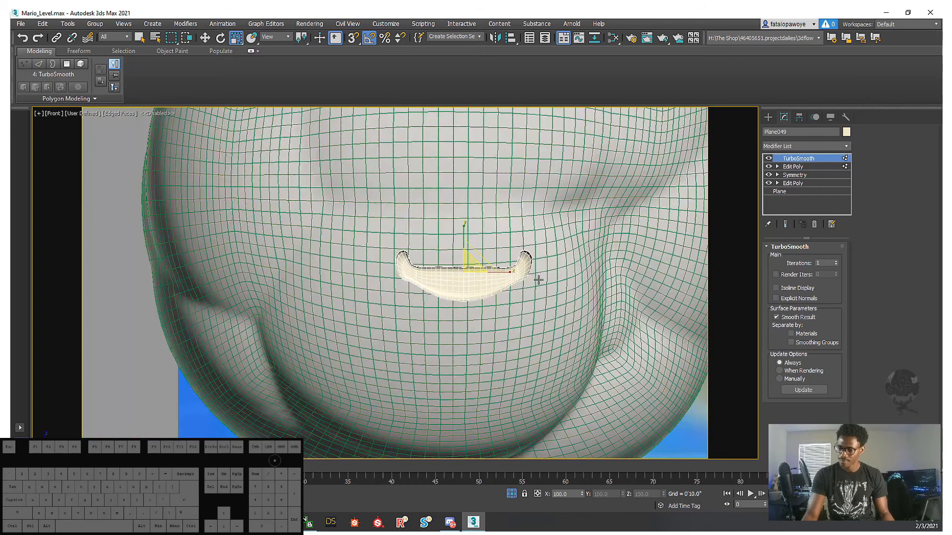
scroll(489, 283, "down", 3)
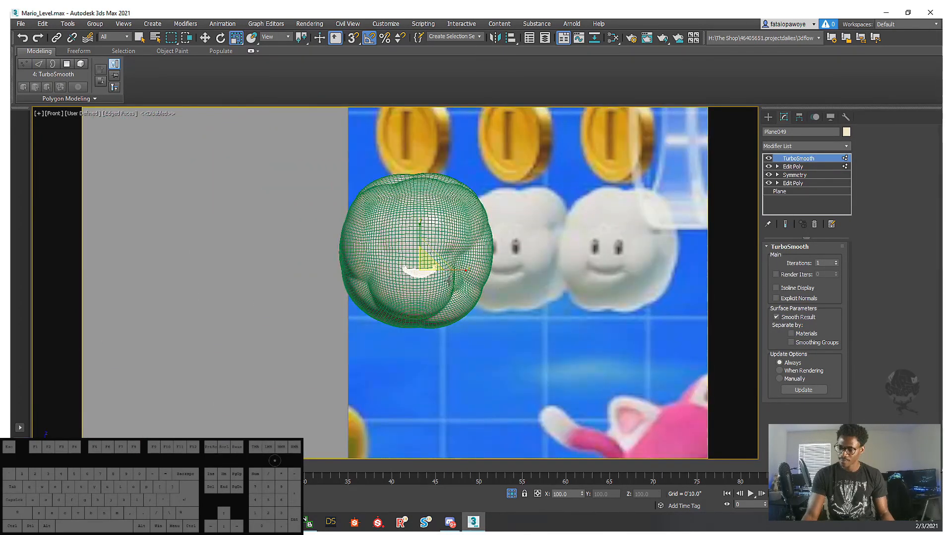
middle_click_drag(488, 283, 421, 287, "alt")
scroll(421, 288, "up", 5)
mouse_move(496, 248)
middle_mouse_down("alt")
mouse_move(485, 297)
mouse_move(479, 253)
middle_mouse_up("alt")
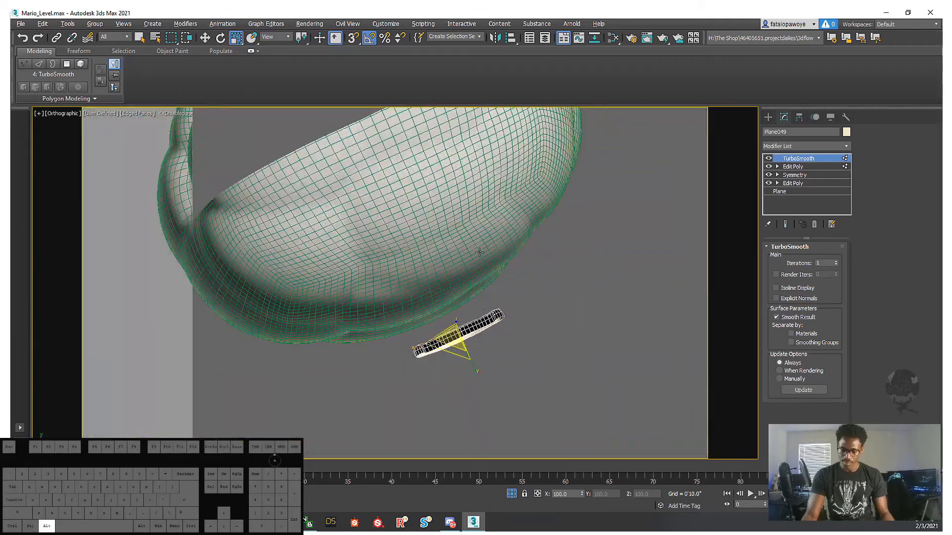
- Clone the mouth to the side of the cloud as a spare copy and reselect the original mouth
mouse_move(528, 282)
middle_mouse_down("alt")
mouse_move(461, 351)
mouse_move(473, 342)
middle_mouse_up("alt")
key("w")
left_click_drag(473, 342, 291, 316, "shift")
left_click(477, 306)
mouse_move(477, 306)
middle_mouse_down("alt")
mouse_move(365, 335)
mouse_move(423, 315)
middle_mouse_up("alt")
left_click(477, 284)
mouse_move(476, 284)
middle_mouse_down("alt")
mouse_move(390, 287)
mouse_move(389, 306)
mouse_move(456, 287)
mouse_move(411, 281)
mouse_move(402, 301)
middle_mouse_up("alt")
scroll(411, 282, "down", 4, "alt")
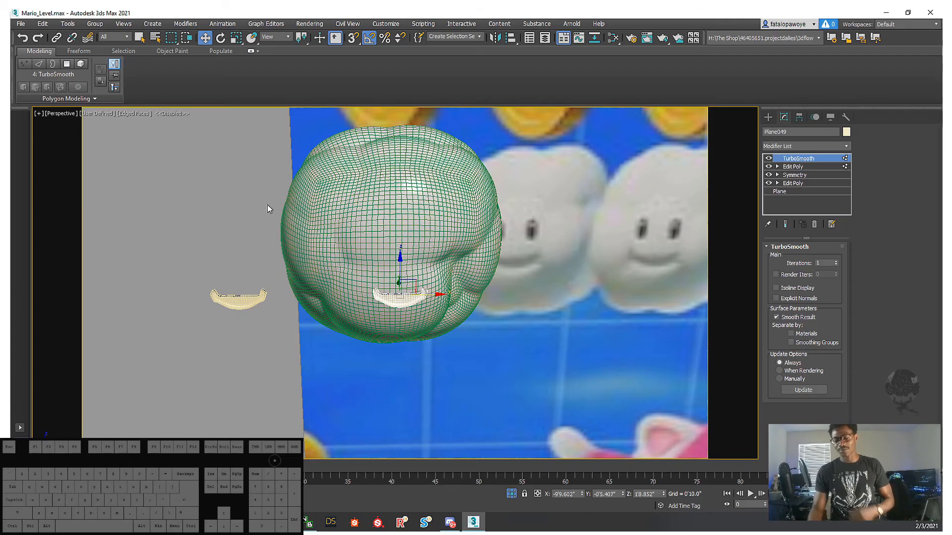
- In the top view, add an FFD 4x4x4 modifier on top of the original mouth's TurboSmooth
middle_click_drag(371, 293, 380, 330, "alt")
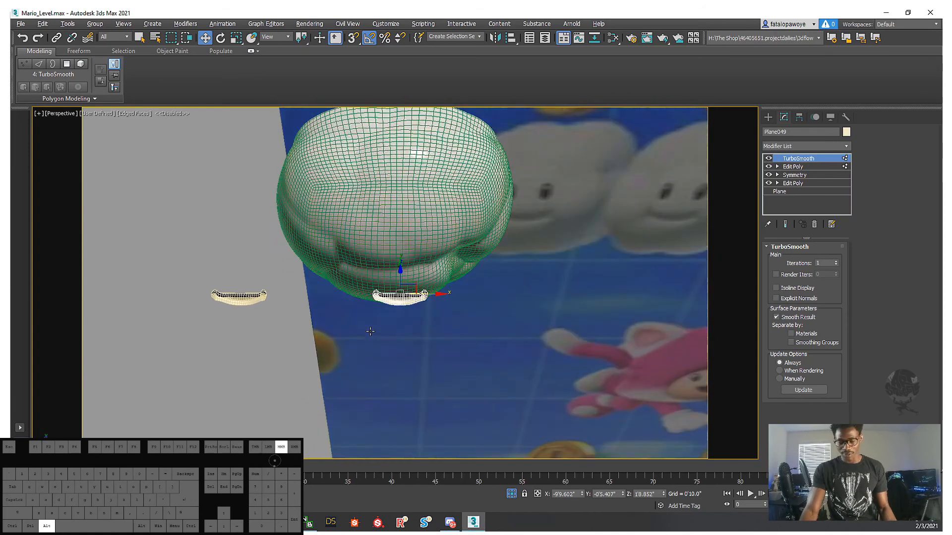
middle_click_drag(403, 296, 400, 326)
key("t")
scroll(401, 317, "down", 5)
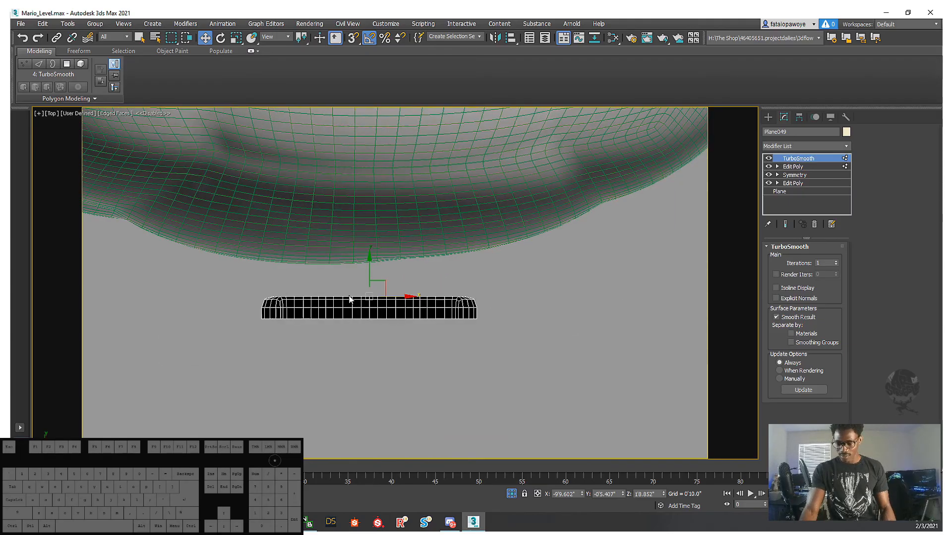
scroll(583, 204, "up", 1)
left_click(799, 145)
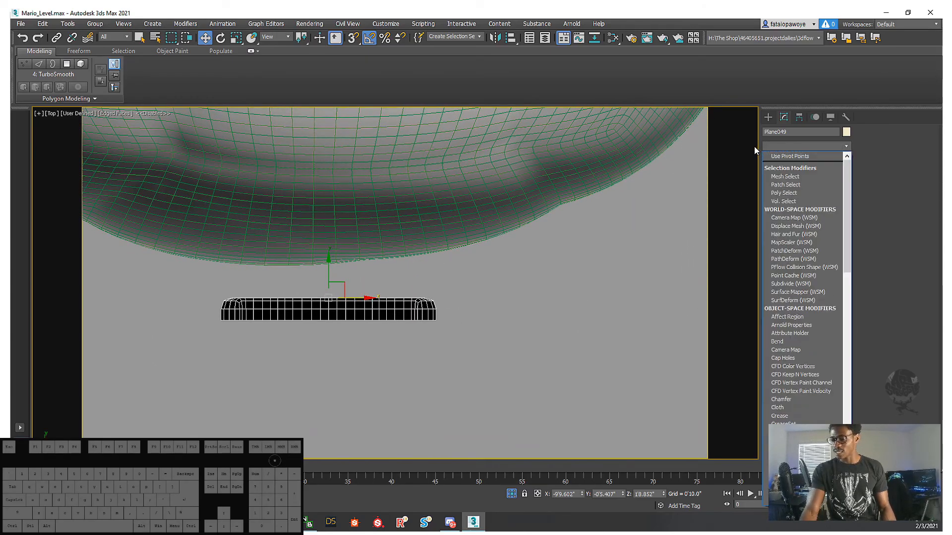
key("f")
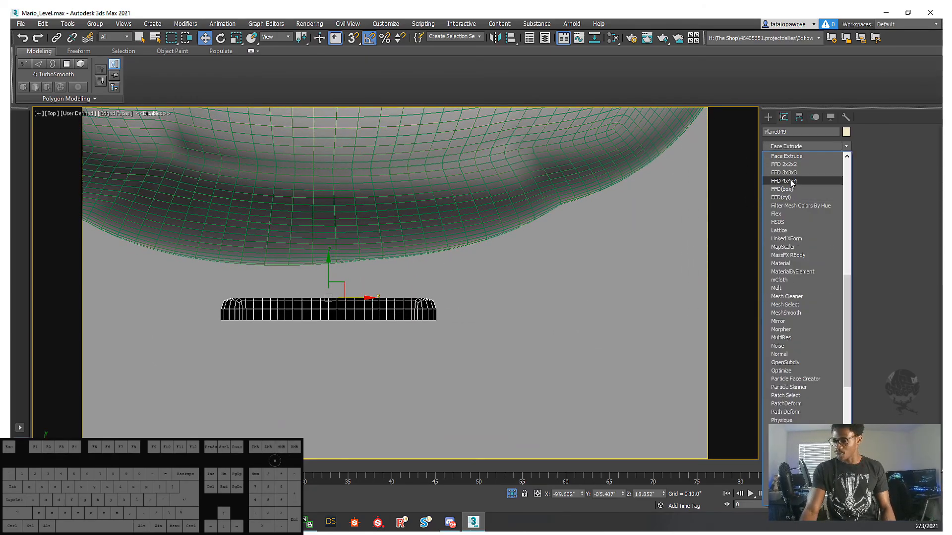
left_click(784, 181)
scroll(396, 337, "up", 3)
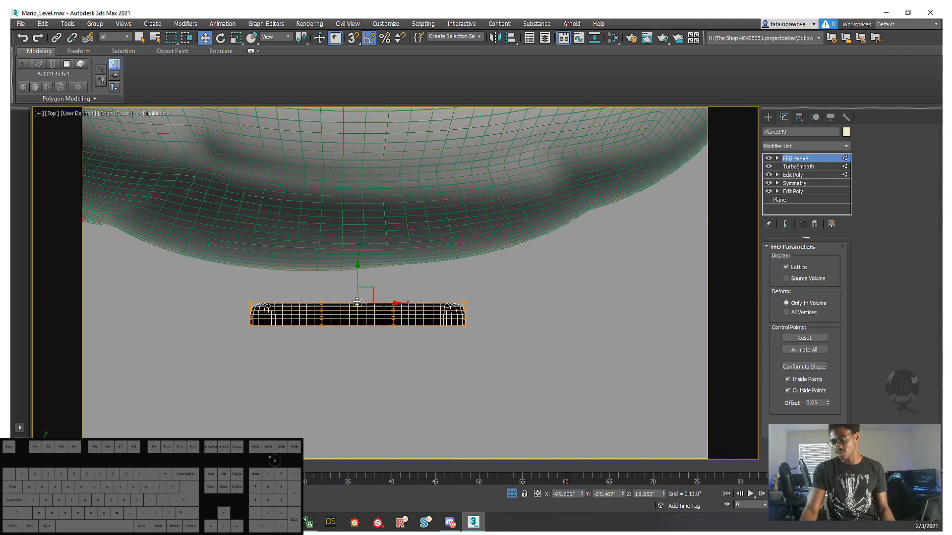
- Move the mouth back until it overlaps the cloud's front surface and show the view in wireframe
left_click_drag(358, 277, 358, 218)
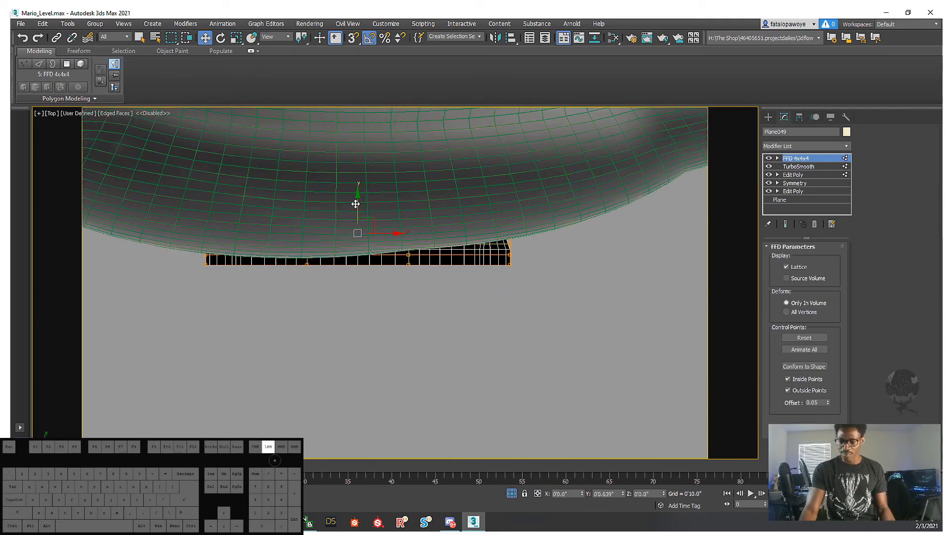
middle_click_drag(357, 218, 356, 264)
key("F3")
scroll(356, 266, "up", 2)
scroll(374, 327, "down", 4)
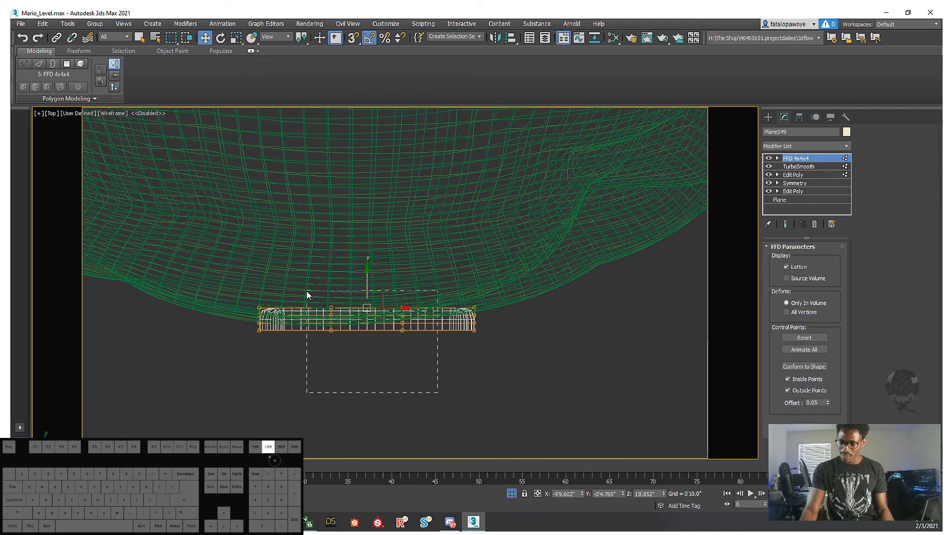
- Move the middle FFD control points forward so the mouth bows gently along the cloud's front curve
left_click_drag(307, 292, 427, 384)
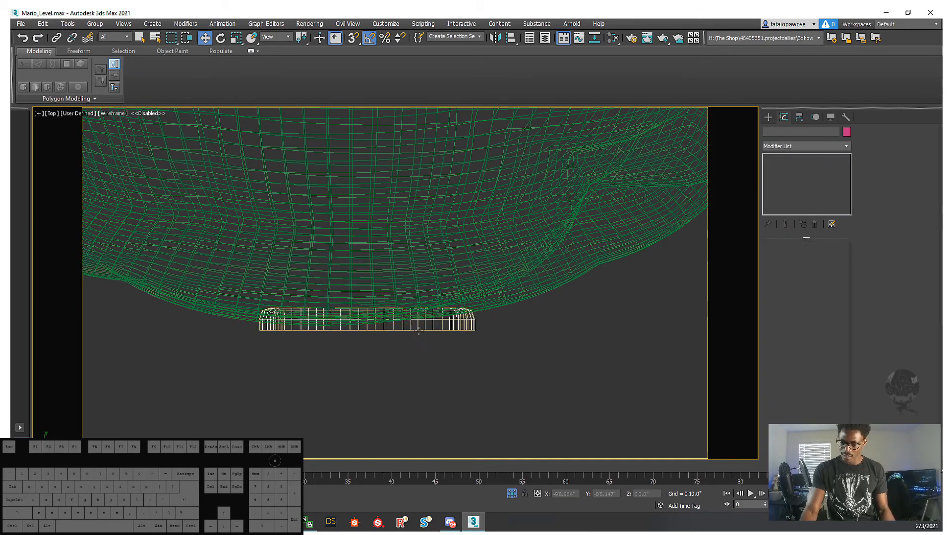
left_click(419, 330)
left_click_drag(347, 285, 373, 323)
middle_click_drag(448, 362, 438, 376)
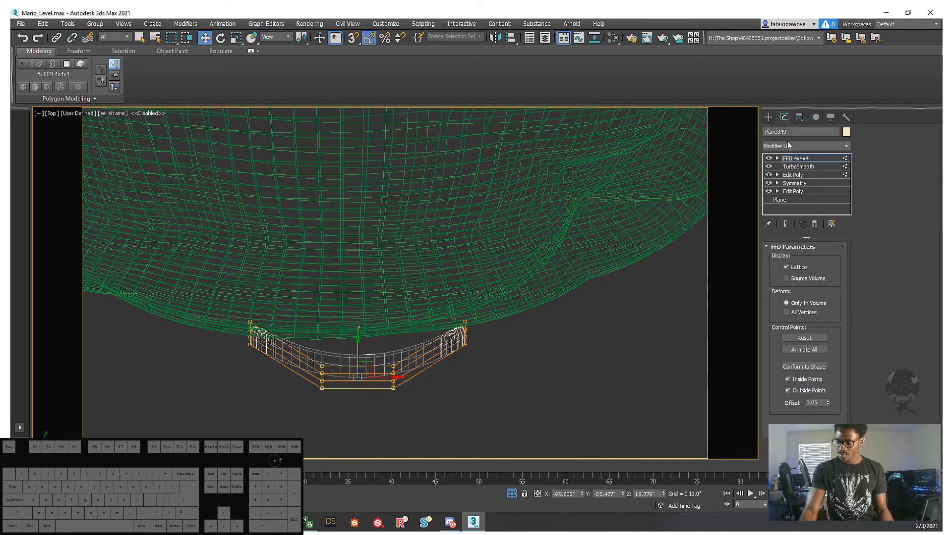
left_click_drag(519, 385, 507, 329)
left_click_drag(426, 431, 416, 421)
left_click(347, 341)
left_click_drag(360, 350, 361, 325)
- Leave control-point editing and push the whole mouth slightly further into the cloud's front surface
left_click(768, 117)
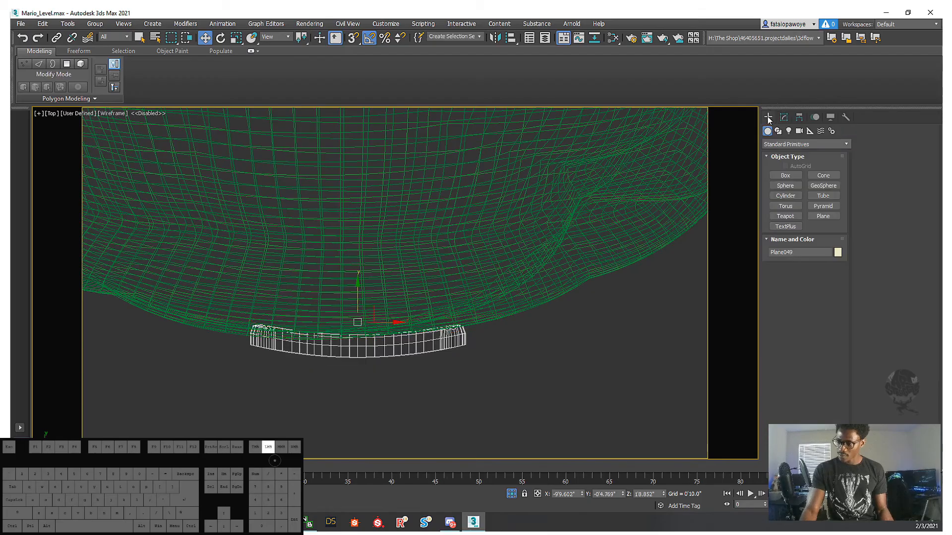
scroll(326, 356, "up", 4)
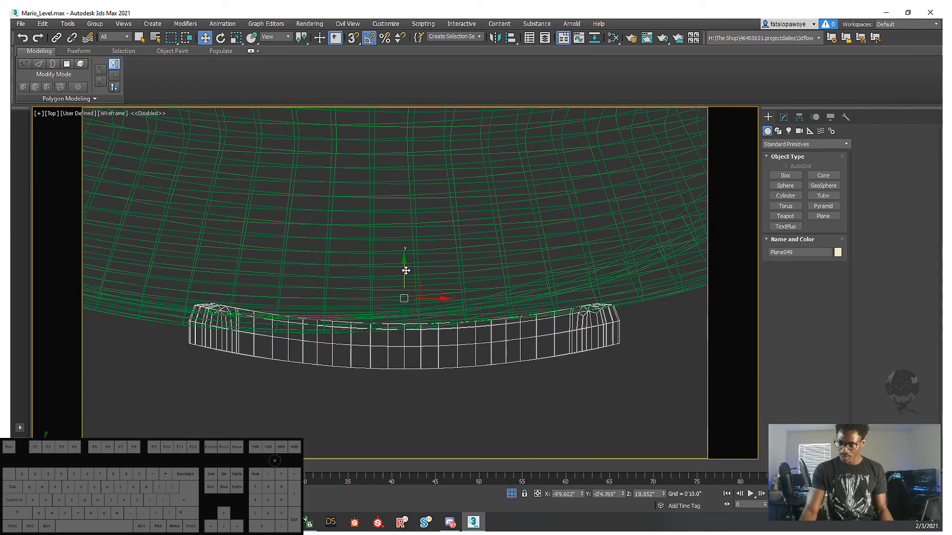
left_click_drag(406, 271, 407, 251)
scroll(351, 326, "down", 8)
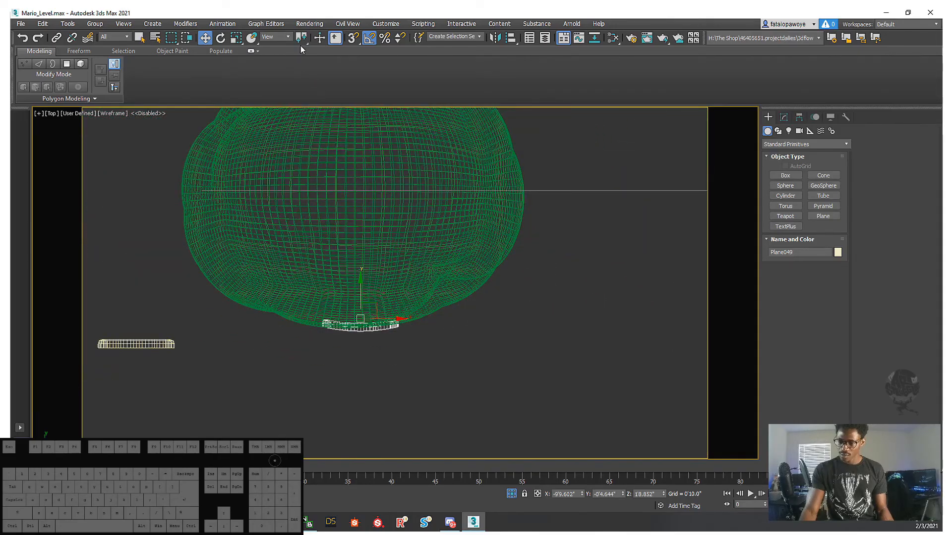
- Align the mouth centre to centre with the cloud body on X, Y and Z, and bring it forward to the front surface
left_click(510, 40)
left_click(391, 175)
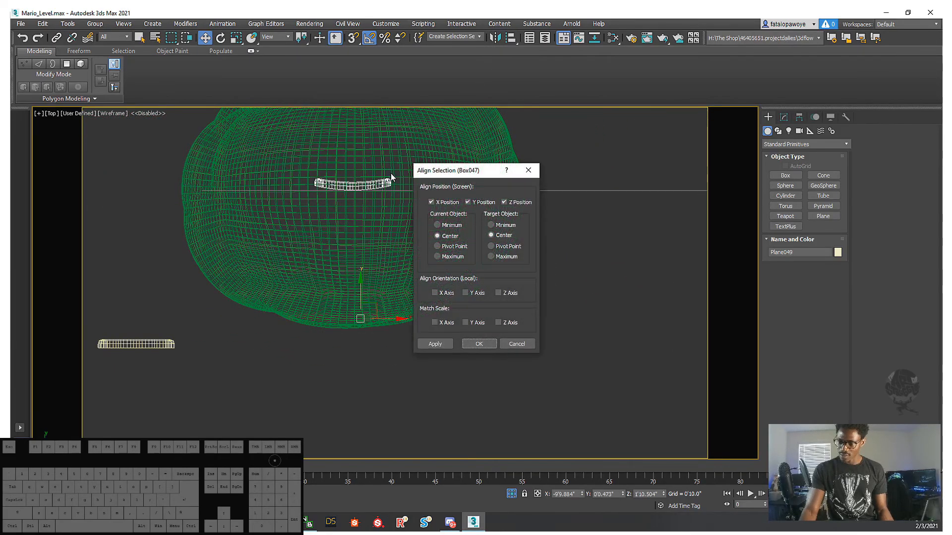
left_click(471, 345)
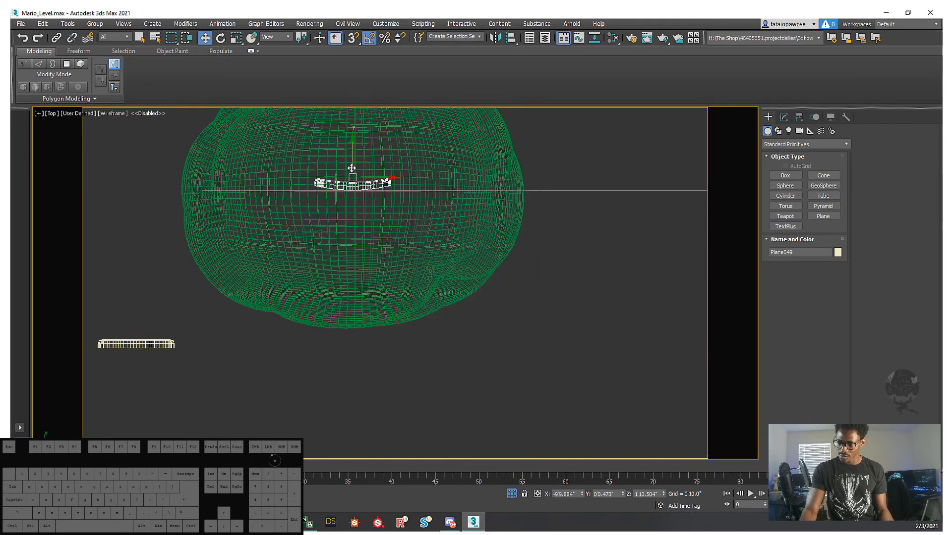
left_click_drag(353, 147, 357, 281)
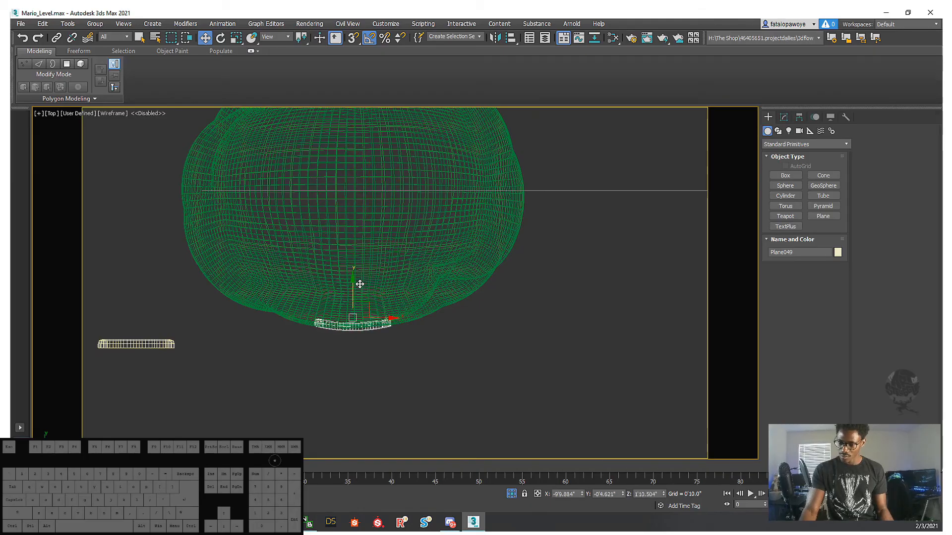
- Examine the aligned mouth's placement on the cloud in shaded mode, ending in the front view
scroll(357, 296, "up", 4)
middle_click_drag(341, 354, 367, 199, "alt")
scroll(366, 306, "down", 3)
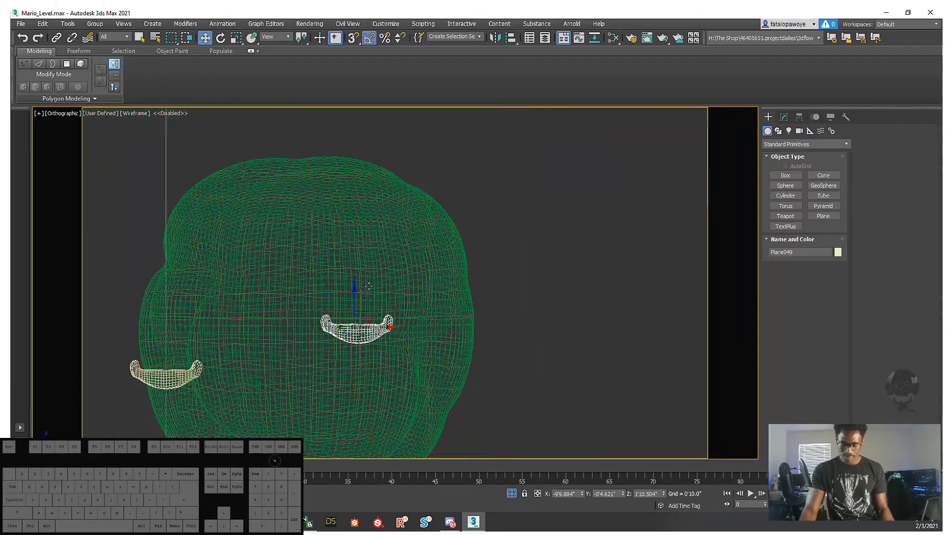
key("F3")
scroll(369, 302, "down", 6)
scroll(348, 304, "up", 5)
middle_click_drag(377, 314, 423, 307)
scroll(350, 305, "down", 4)
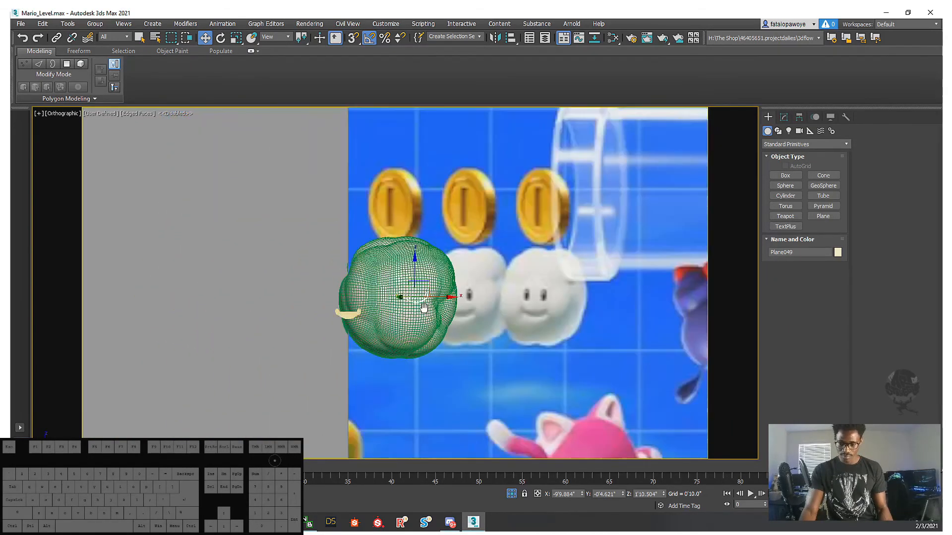
key("f")
key("z")
scroll(399, 303, "down", 8)
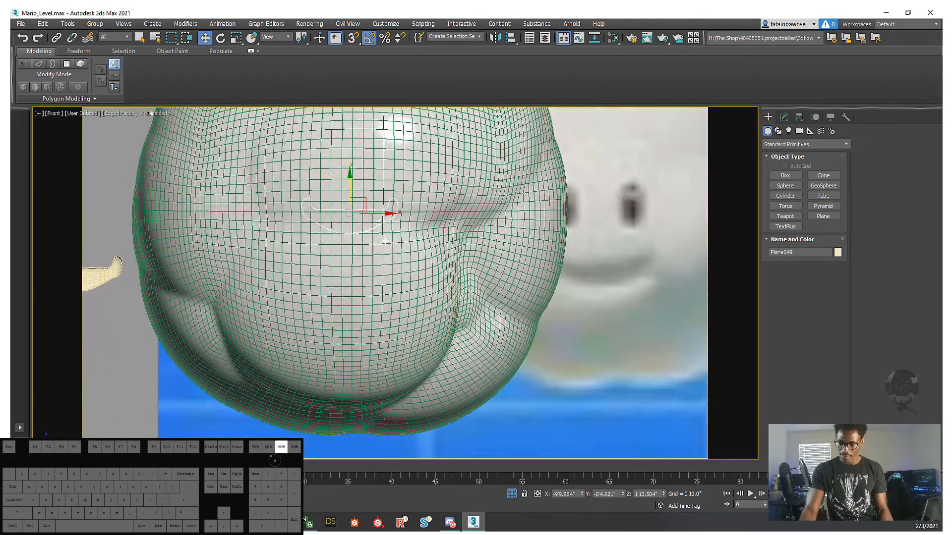
- Select the cloud body and make it see-through so the mouth can be compared with the reference behind it
key("F3")
key("F3")
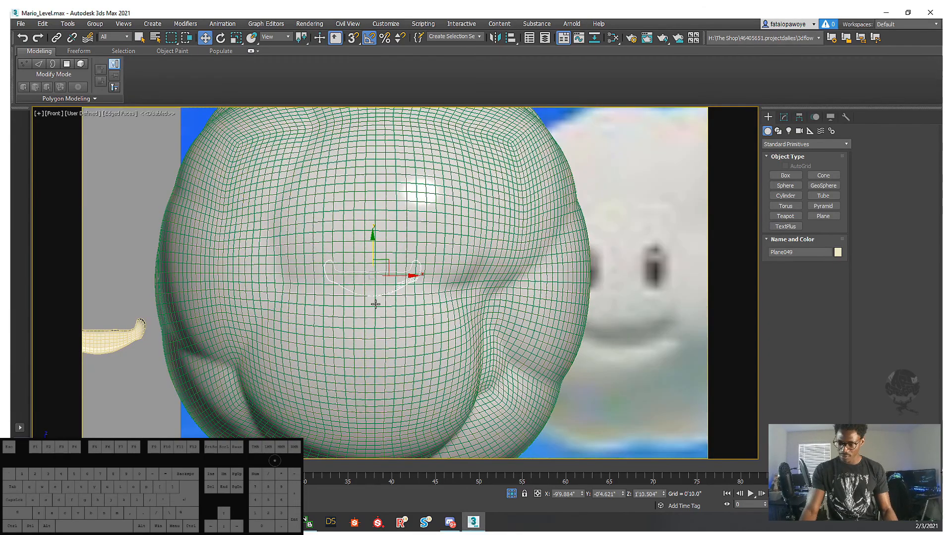
left_click(384, 336)
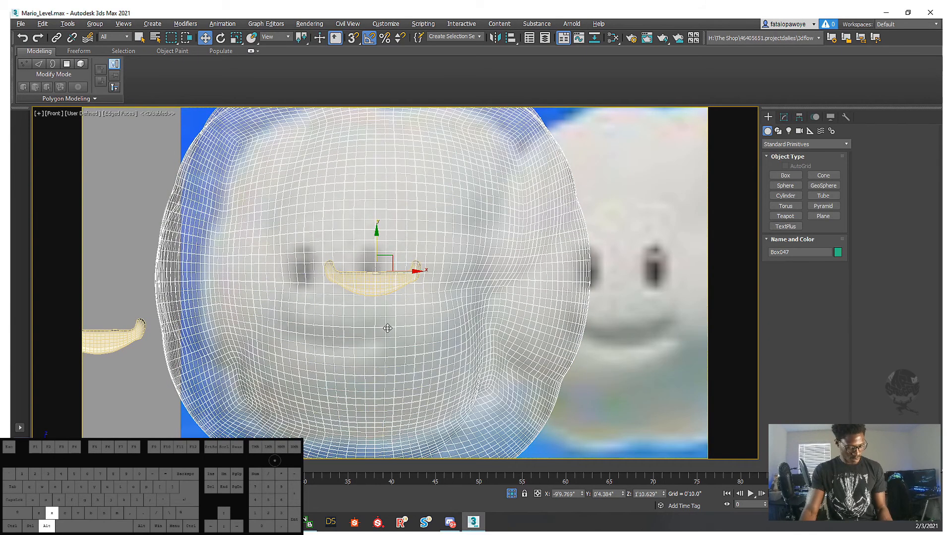
key("alt+x")
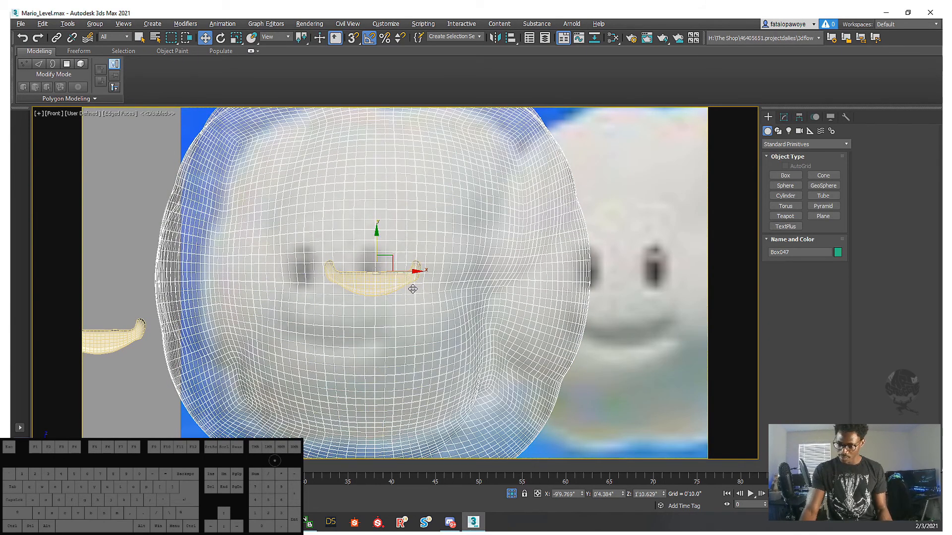
- Return the cloud body to opaque display and show its modifier stack for editing
middle_click_drag(412, 289, 441, 325, "alt")
left_click(787, 118)
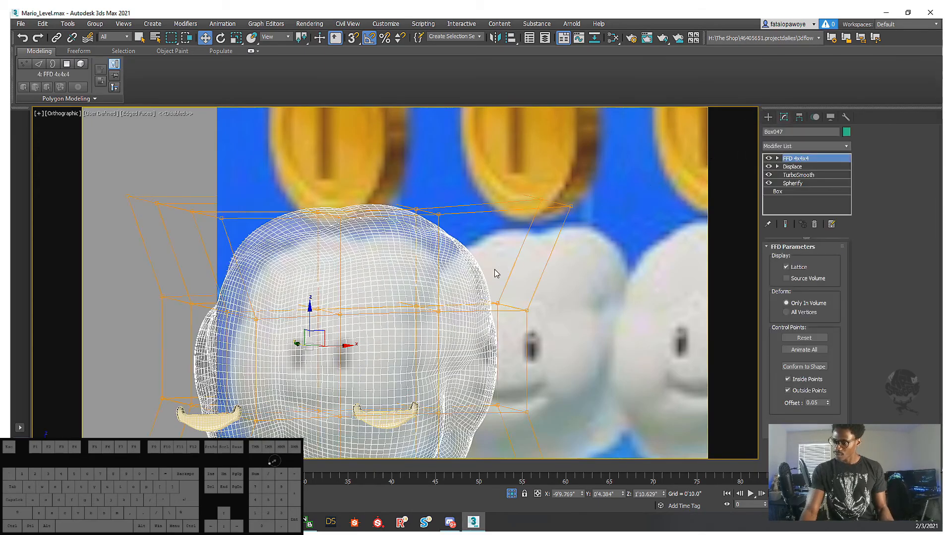
key("alt+x")
scroll(425, 356, "down", 5)
middle_click_drag(434, 353, 436, 295)
middle_click_drag(437, 295, 392, 277, "alt")
scroll(424, 289, "up", 5)
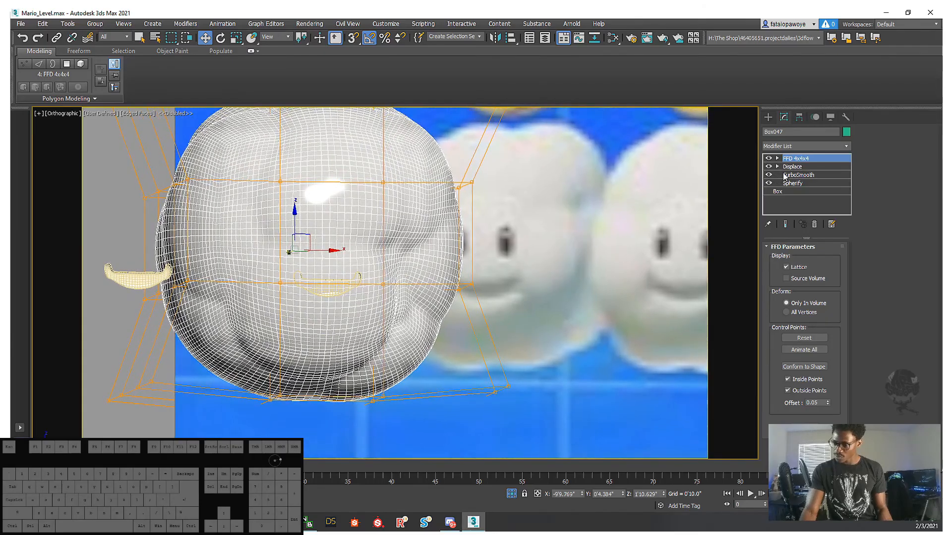
- Go to the cloud's Displace modifier and bring up the cell characteristics of its Cellular map in the Slate Material Editor
left_click(793, 167)
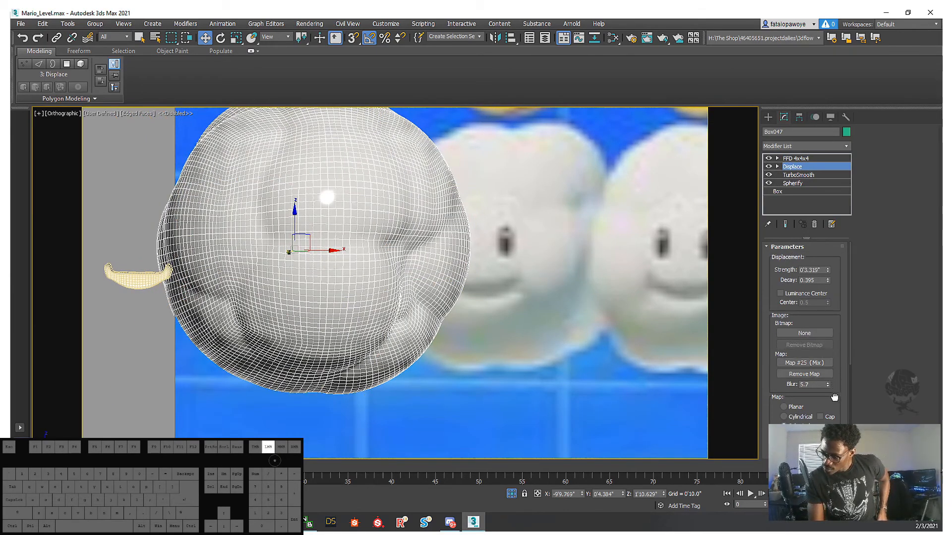
left_click_drag(834, 397, 919, 205)
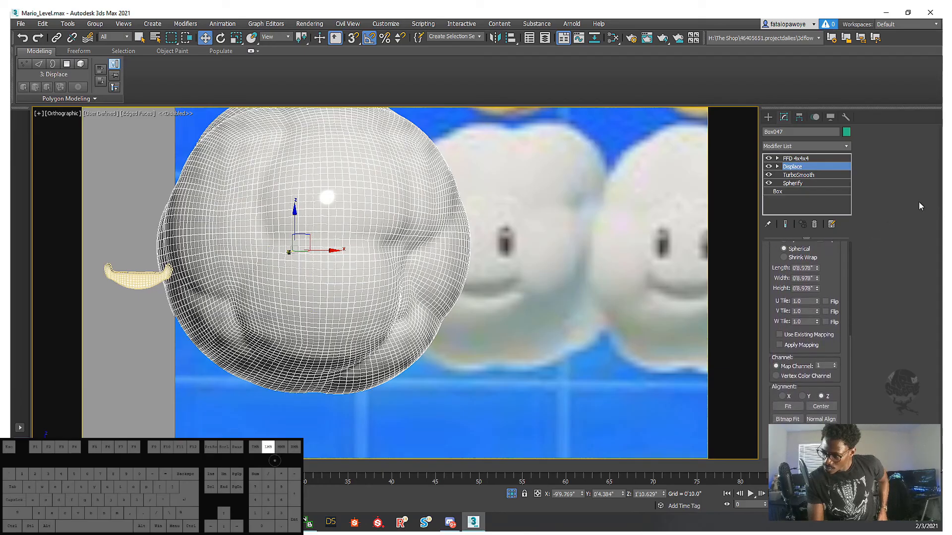
key("m")
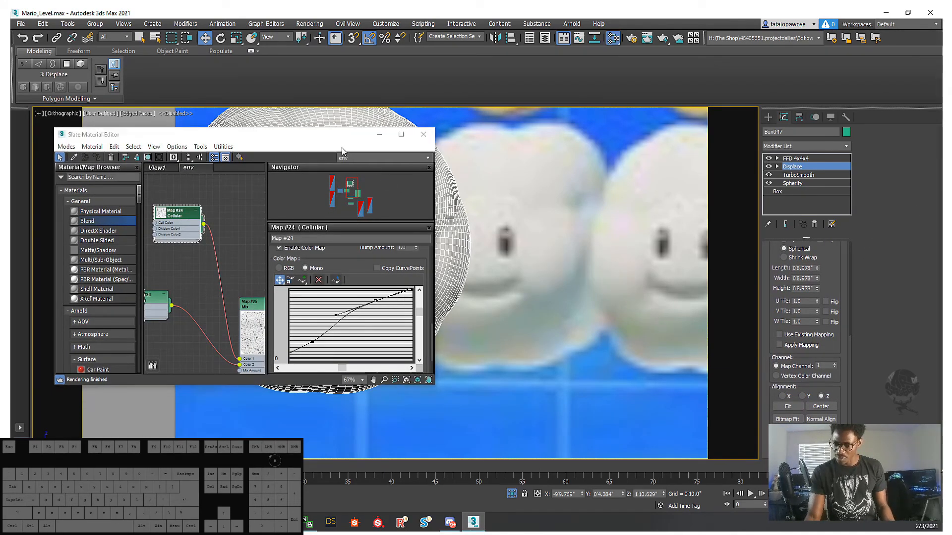
left_click_drag(341, 147, 760, 297)
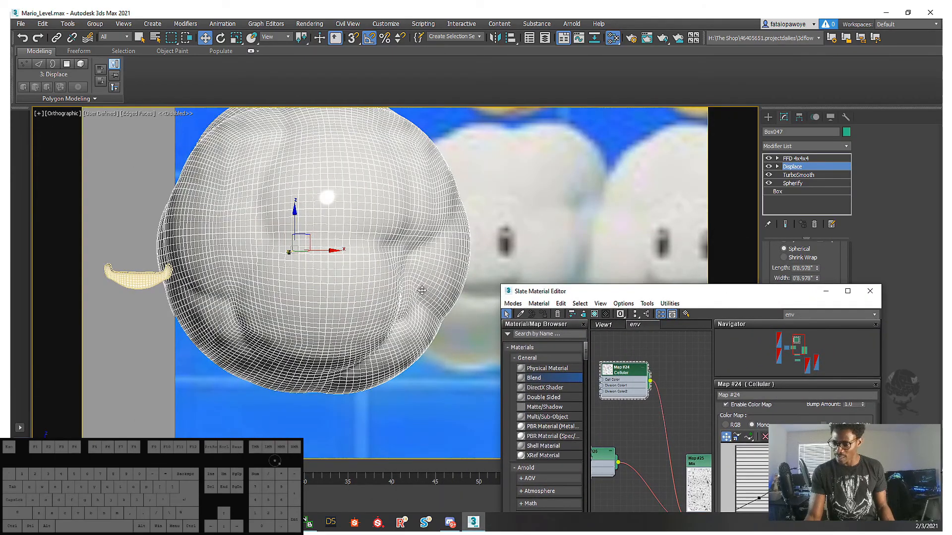
left_click_drag(640, 293, 624, 183)
middle_click_drag(615, 279, 634, 243)
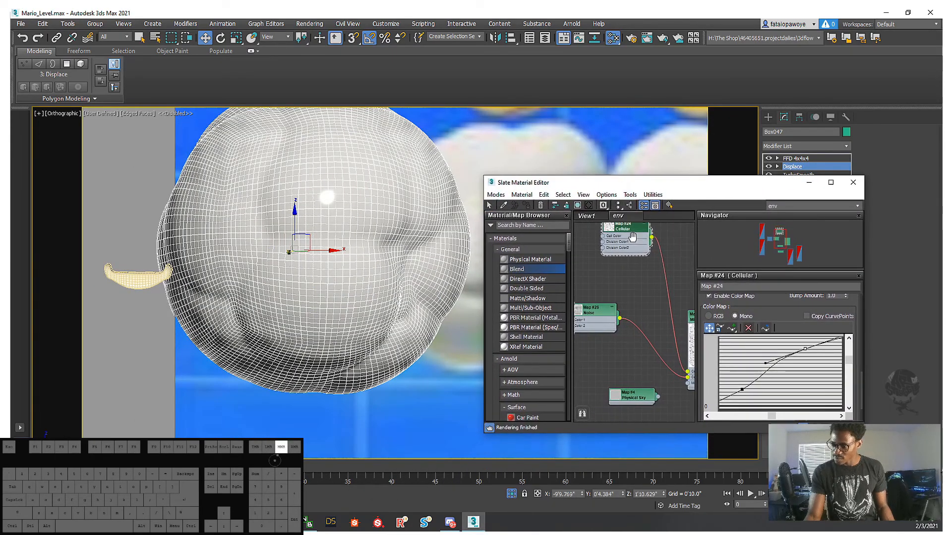
left_click(635, 245)
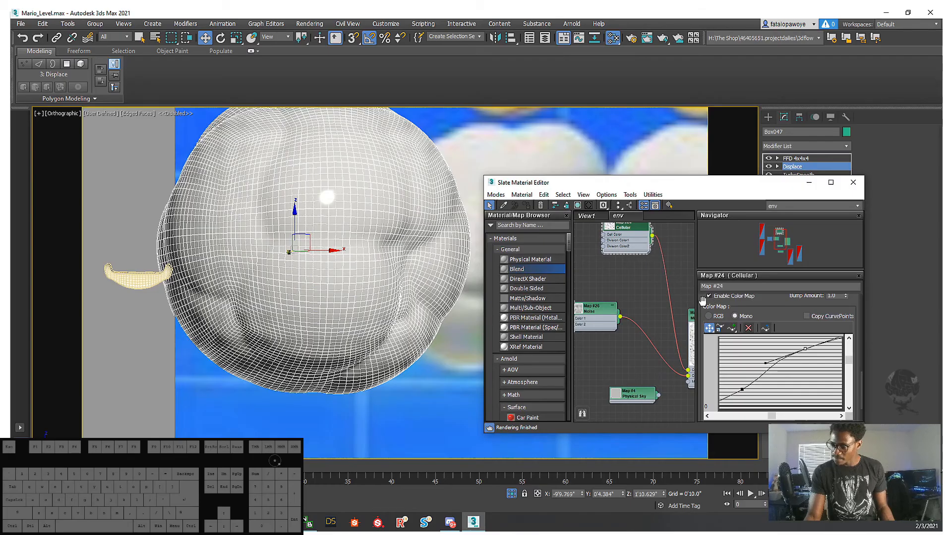
middle_click_drag(615, 333, 660, 344)
scroll(771, 335, "up", 5)
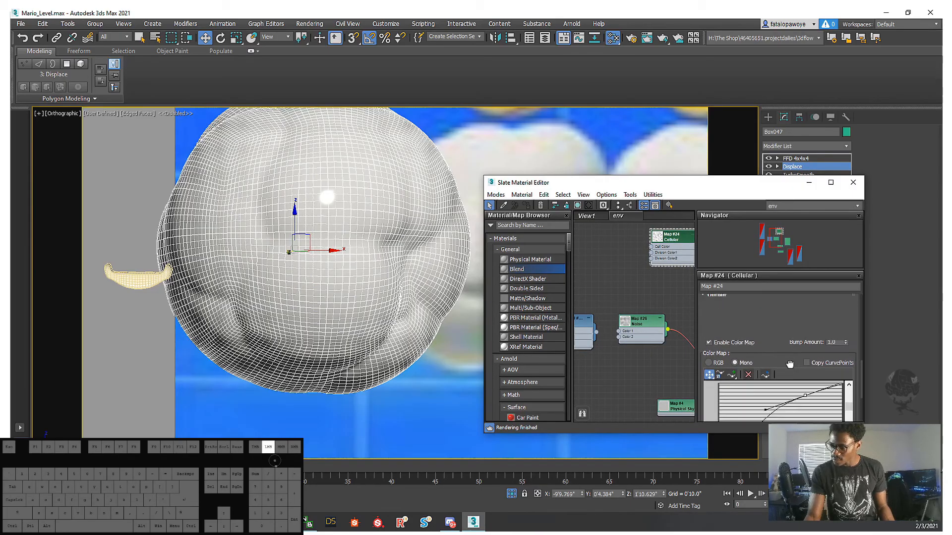
left_click_drag(747, 353, 761, 425)
left_click_drag(797, 361, 809, 380)
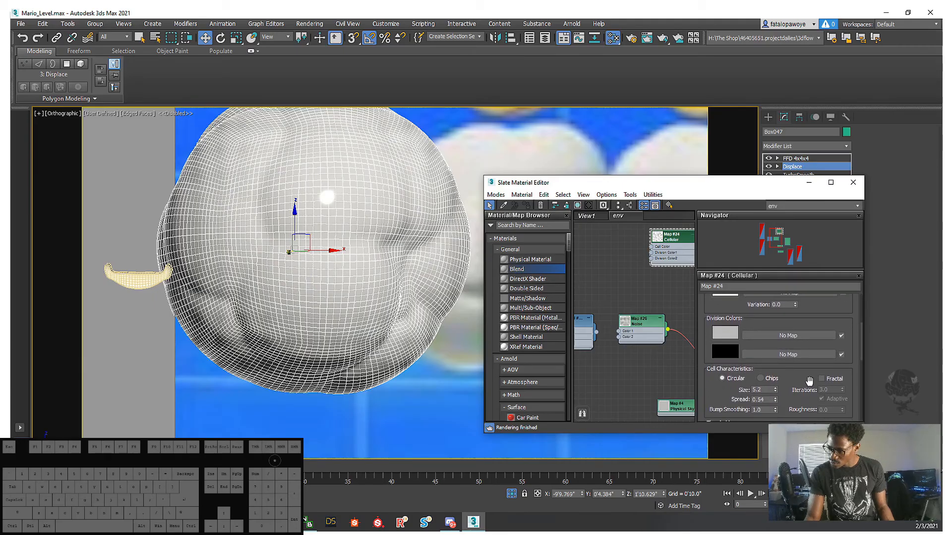
- Try fractal cells on the Cellular map with Iterations lowered to 1.2, and turn Fractal back off
left_click(823, 379)
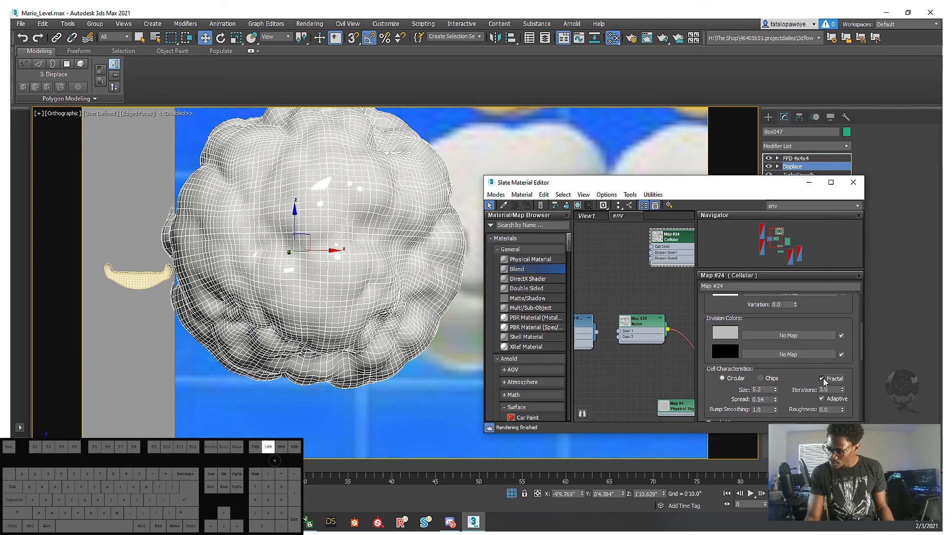
left_click(822, 380)
left_click(823, 379)
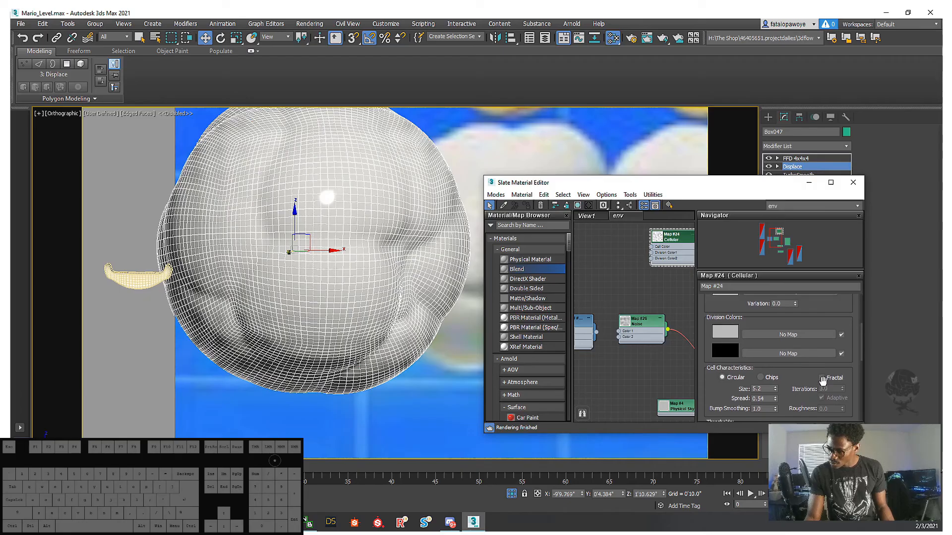
left_click(822, 379)
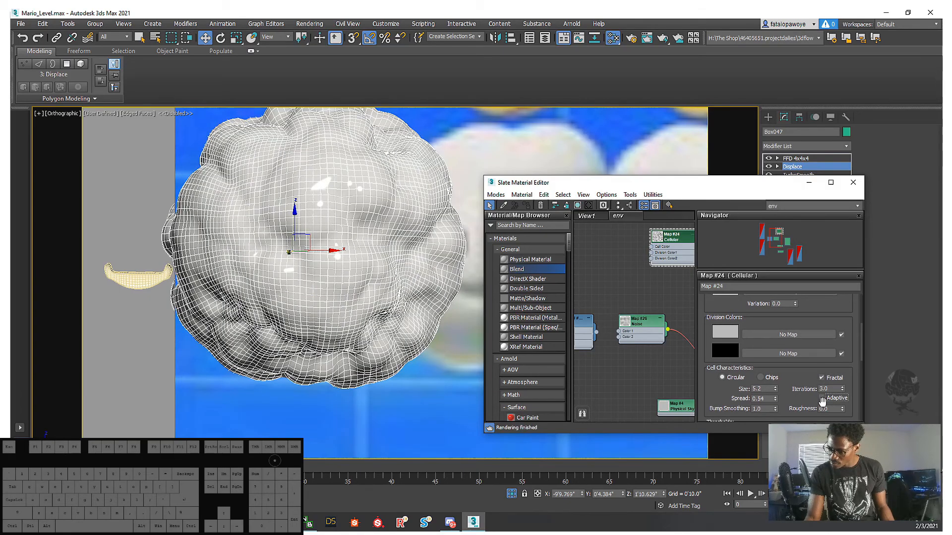
left_click_drag(839, 390, 872, 56)
left_click_drag(875, 14, 876, 496)
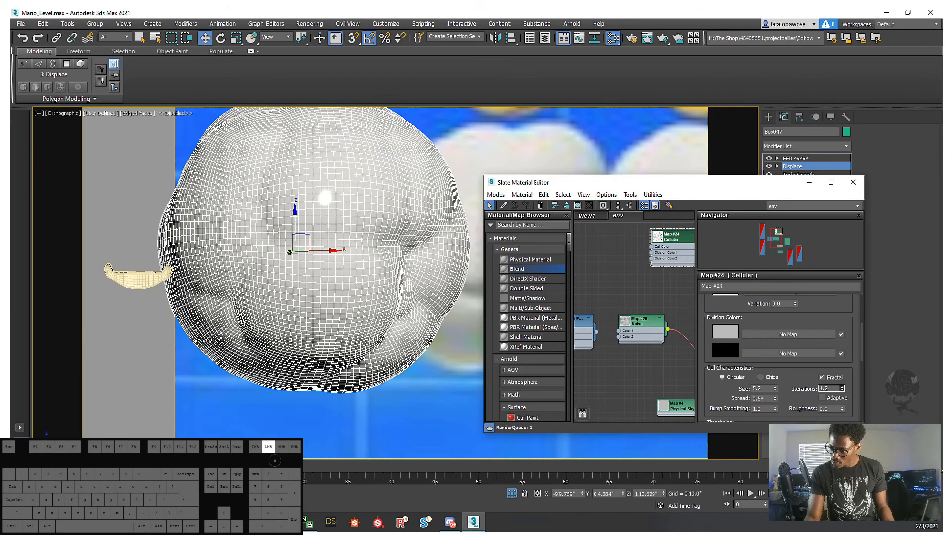
left_click(822, 379)
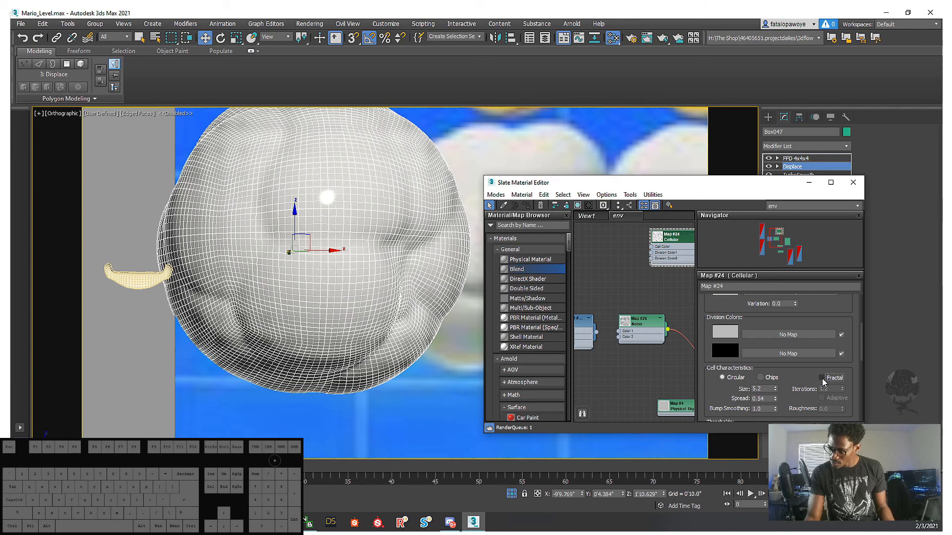
- Adjust the Cellular map's cell Size to 5.3, checking the cloud's lumps from several sides
left_click(776, 392)
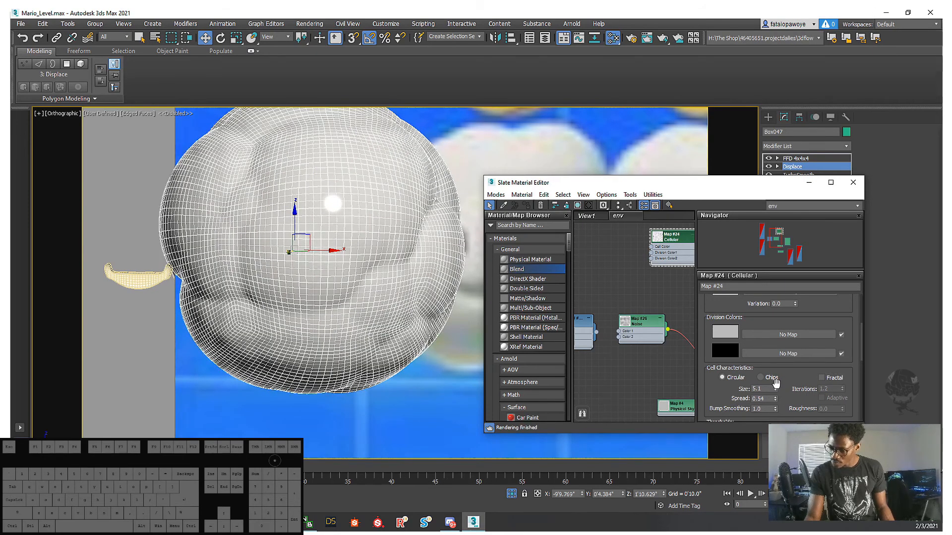
middle_click_drag(398, 364, 483, 358, "alt")
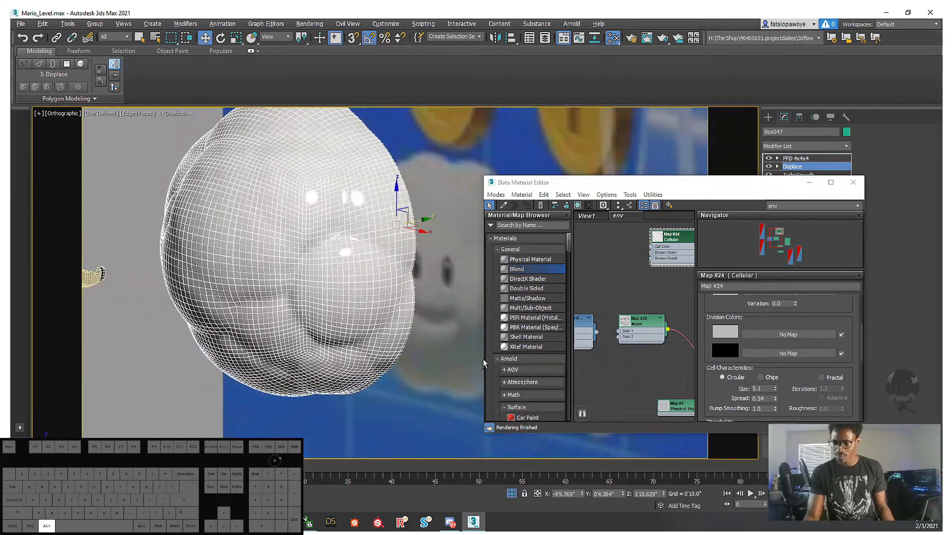
left_click(775, 387)
left_click(776, 387)
middle_click_drag(407, 350, 472, 340, "alt")
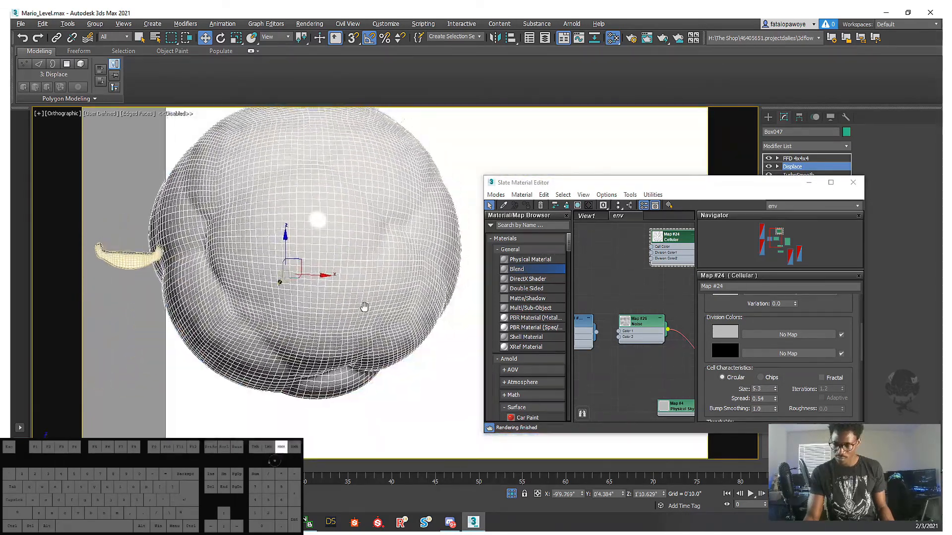
scroll(363, 308, "down", 5, "alt")
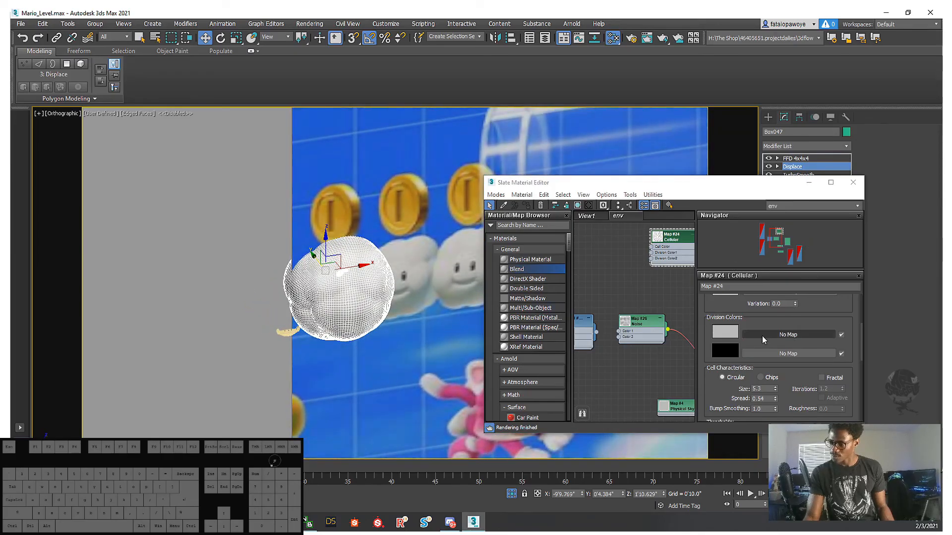
- Close the material editor, return to the cloud's FFD 4x4x4 modifier and deselect the cloud
left_click(853, 183)
left_click(802, 159)
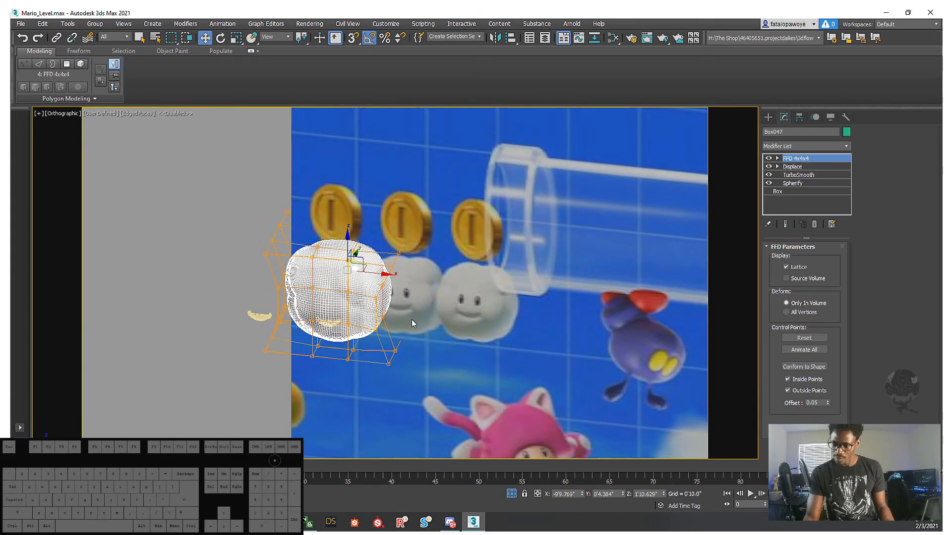
left_click(424, 295)
- Examine up close and from several angles how the mouth sits in the reshaped cloud surface
scroll(334, 350, "up", 6)
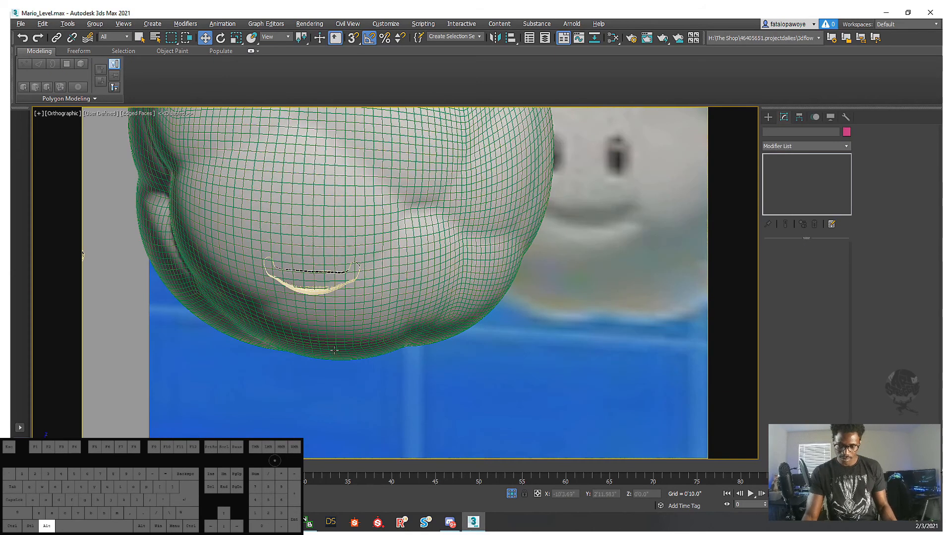
middle_click_drag(335, 349, 375, 301, "alt")
scroll(397, 323, "down", 8)
scroll(291, 319, "up", 5)
middle_click_drag(292, 318, 501, 333)
scroll(385, 291, "up", 8)
left_click(385, 291)
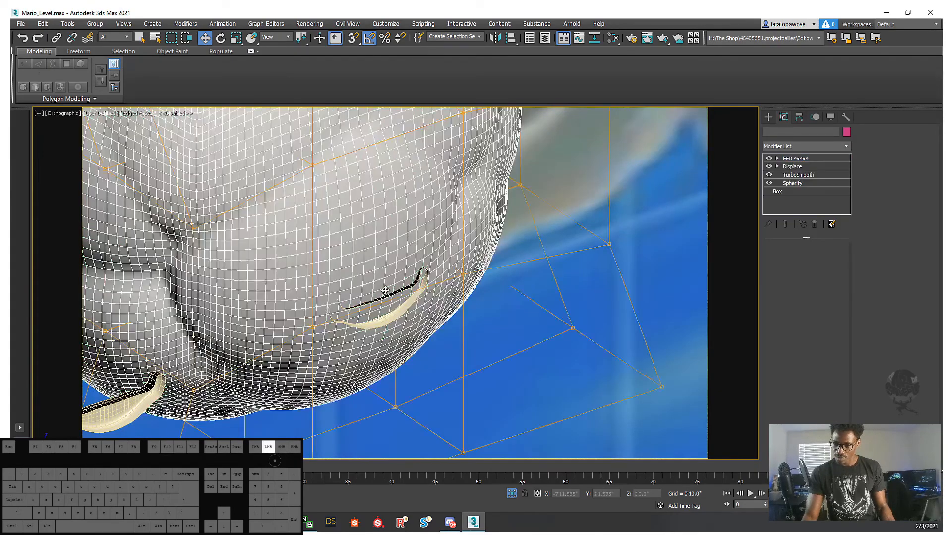
middle_click_drag(385, 290, 346, 245, "alt")
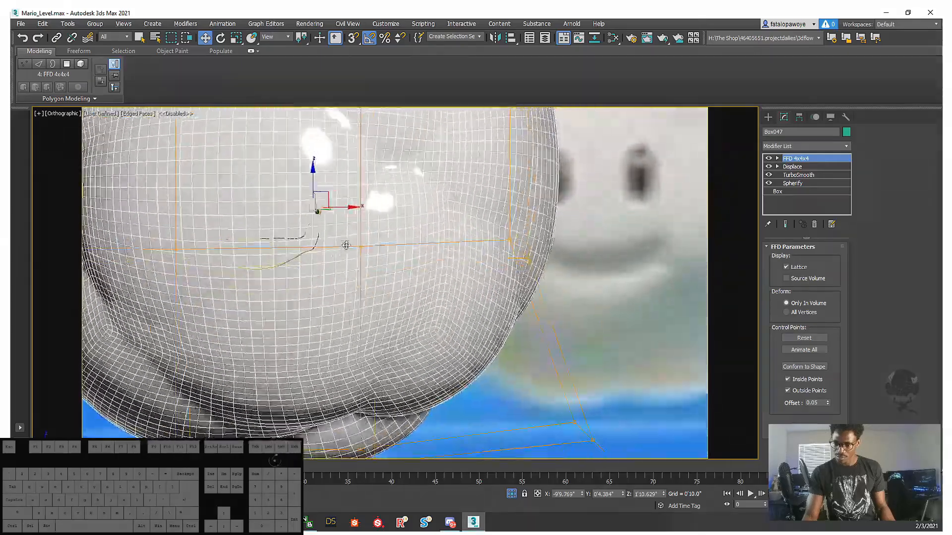
middle_click_drag(236, 276, 318, 281, "alt")
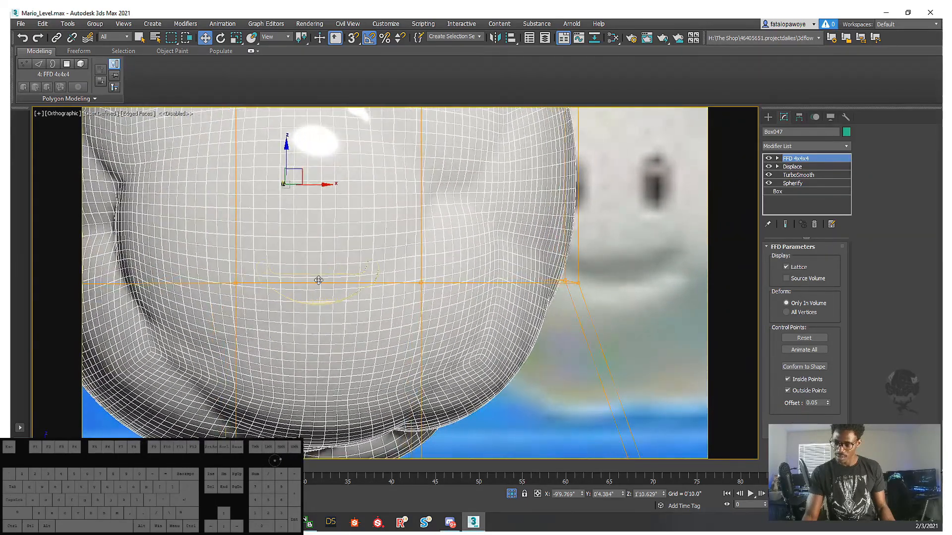
scroll(318, 281, "down", 5)
scroll(321, 275, "up", 5)
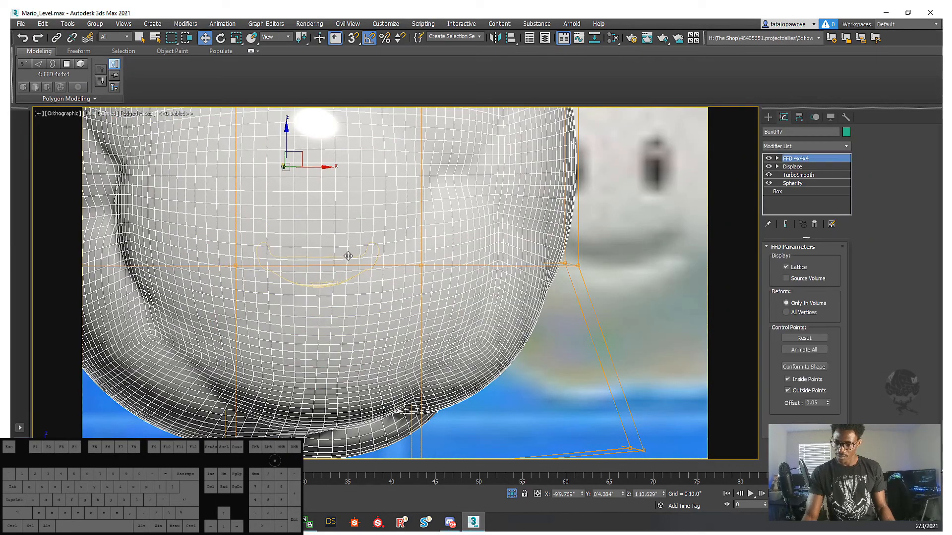
middle_click_drag(360, 224, 405, 261, "alt")
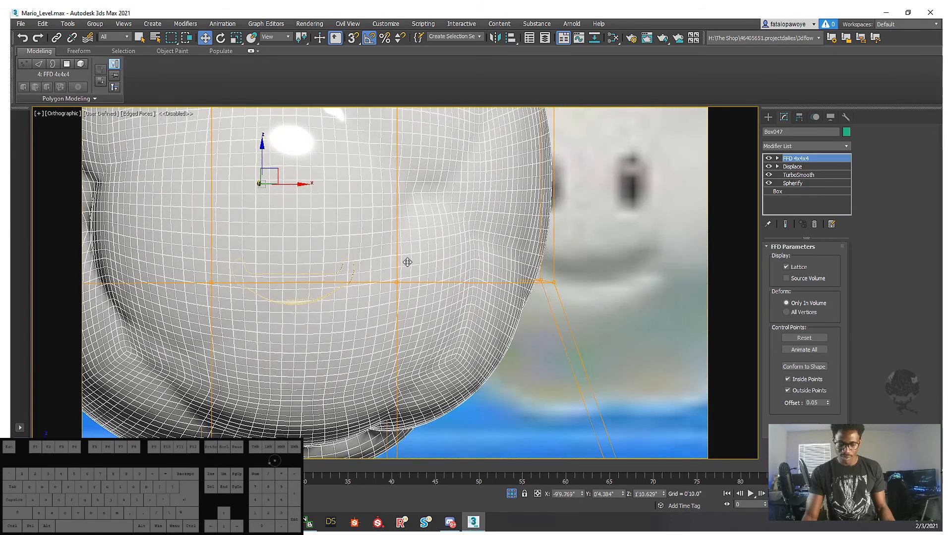
- Reopen the Cellular map's parameters and set its cell colour Variation to 2.5
key("m")
middle_click_drag(670, 288, 638, 287)
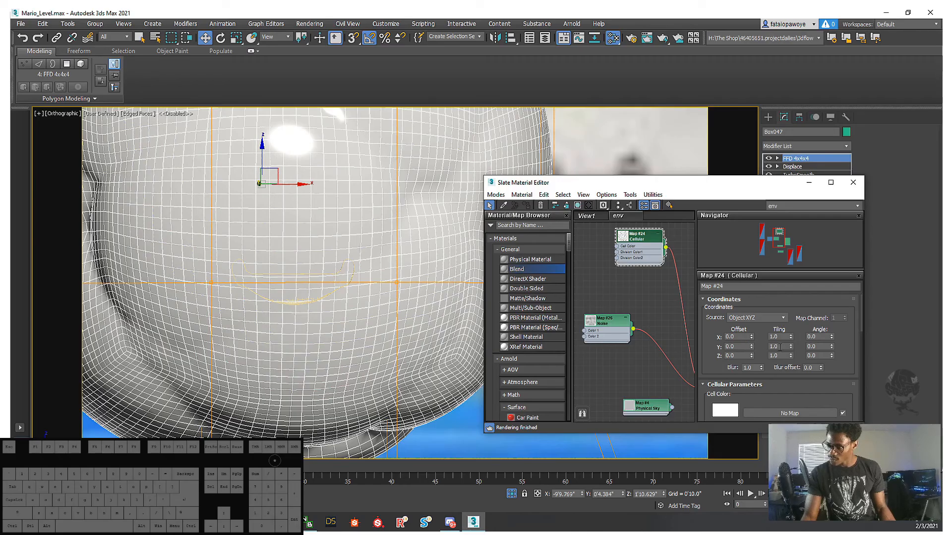
left_click_drag(851, 363, 852, 299)
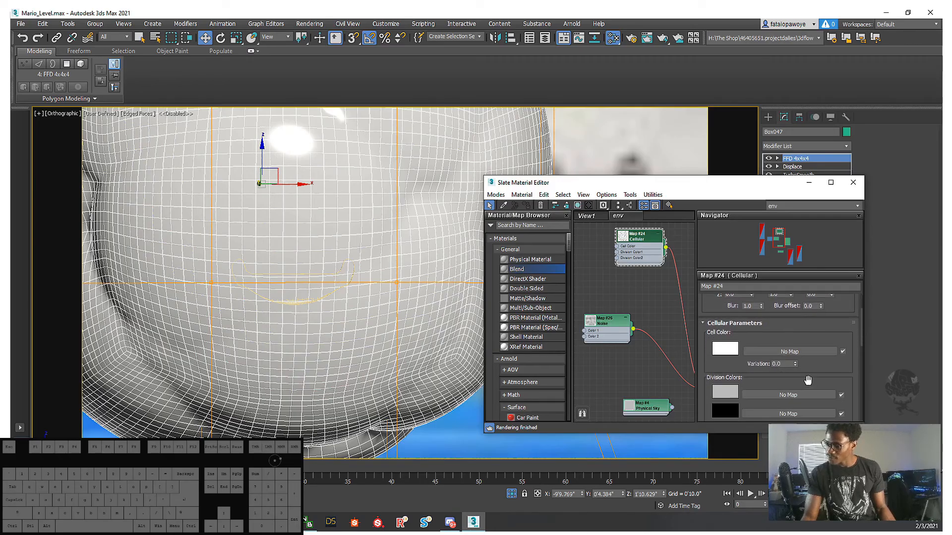
left_click_drag(808, 380, 789, 333)
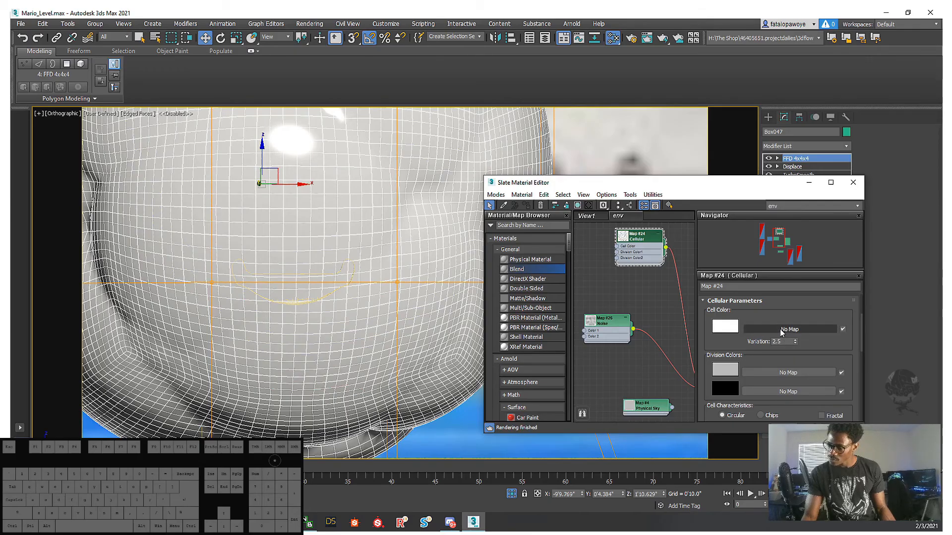
- Connect the Noise map to the Cellular map's Cell Color input and check the cloud's surface around the mouth
middle_click_drag(615, 291, 633, 302)
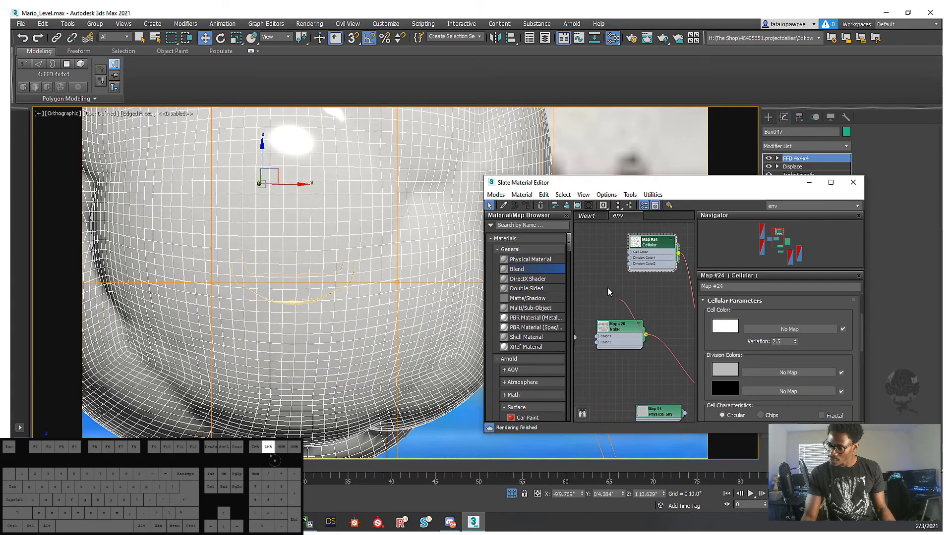
left_click_drag(591, 259, 629, 252)
scroll(465, 285, "down", 8)
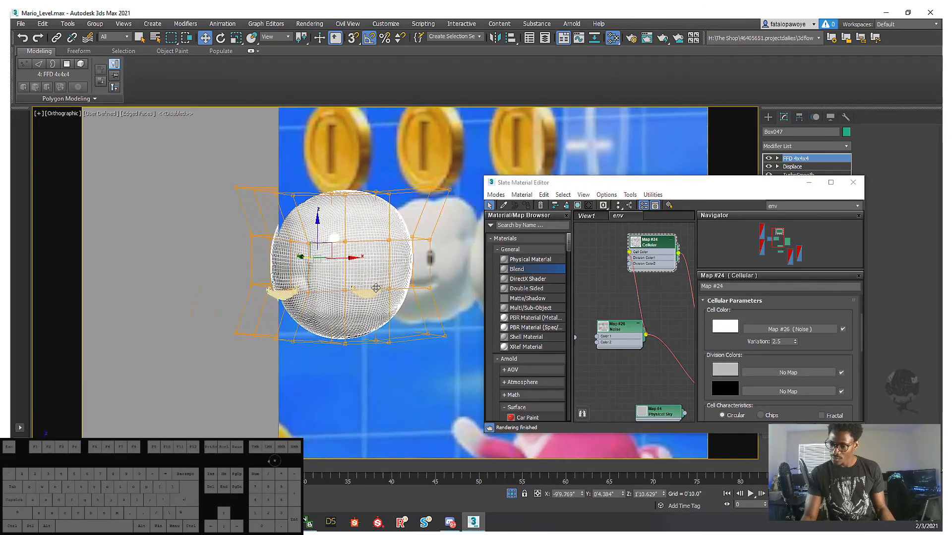
scroll(359, 263, "up", 10)
scroll(637, 281, "up", 3)
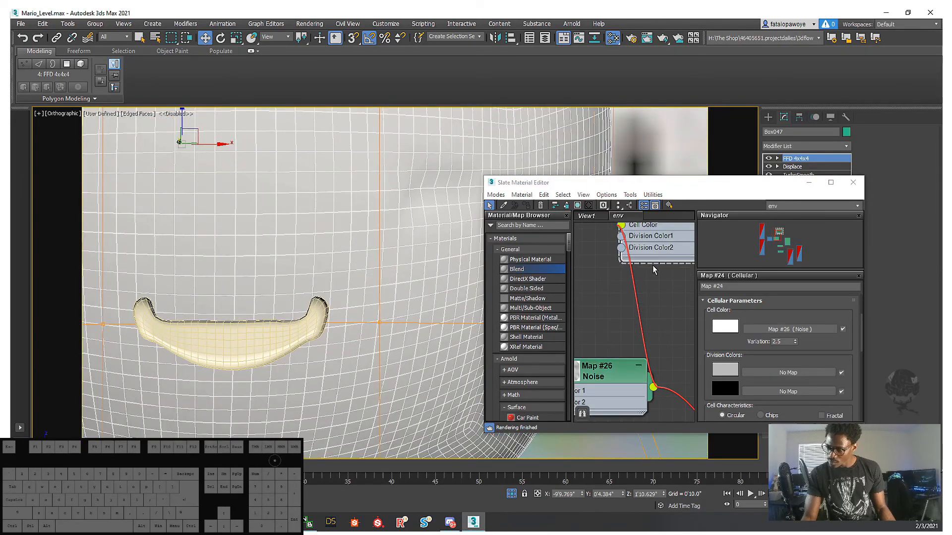
- Duplicate the Noise map, place the copy beside the Cellular map and open the copy's parameters
middle_click_drag(653, 267, 687, 276)
scroll(646, 320, "down", 3)
scroll(639, 340, "down", 1)
middle_click_drag(641, 341, 607, 339)
scroll(623, 366, "up", 2)
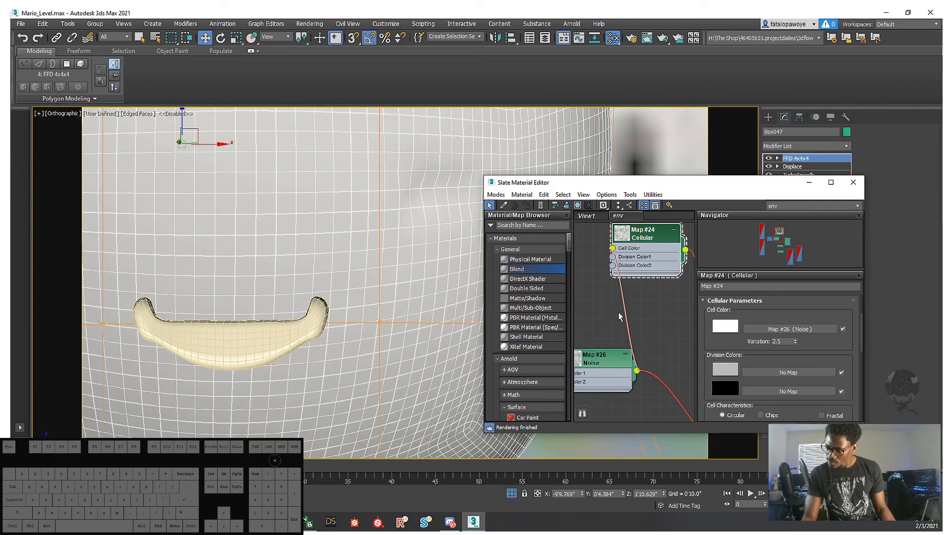
left_click_drag(593, 372, 553, 267, "shift")
middle_click_drag(597, 311, 657, 333)
left_click_drag(646, 381, 606, 271, "shift")
double_click(647, 287)
middle_click_drag(649, 279, 610, 282)
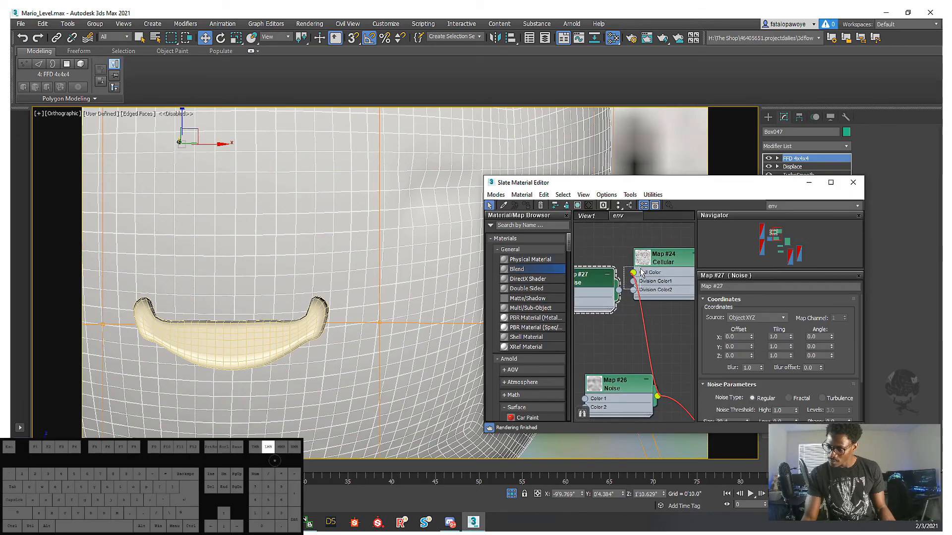
middle_click_drag(616, 339, 647, 351)
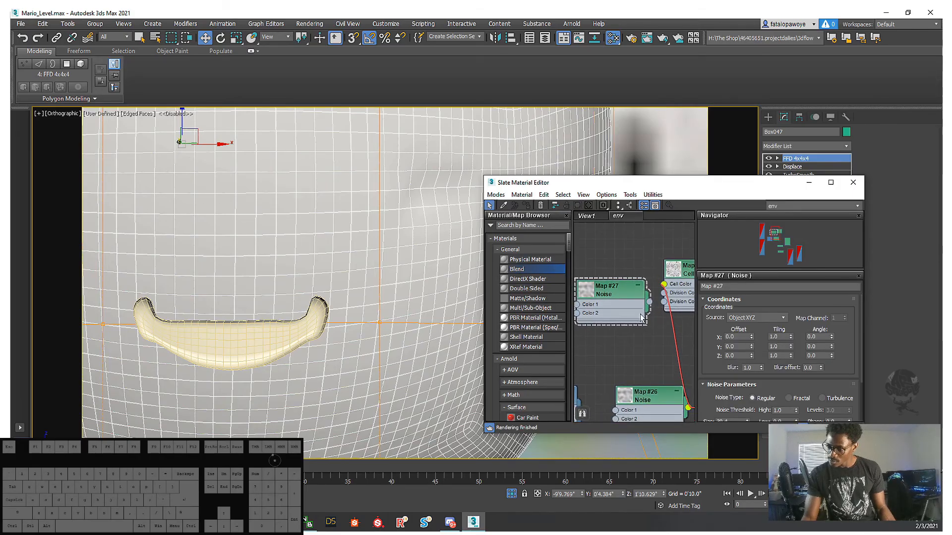
- Connect the copied Noise map to the Cellular map's Cell Color input in place of the original Noise map
left_click_drag(665, 286, 666, 287)
middle_click_drag(625, 347, 653, 347)
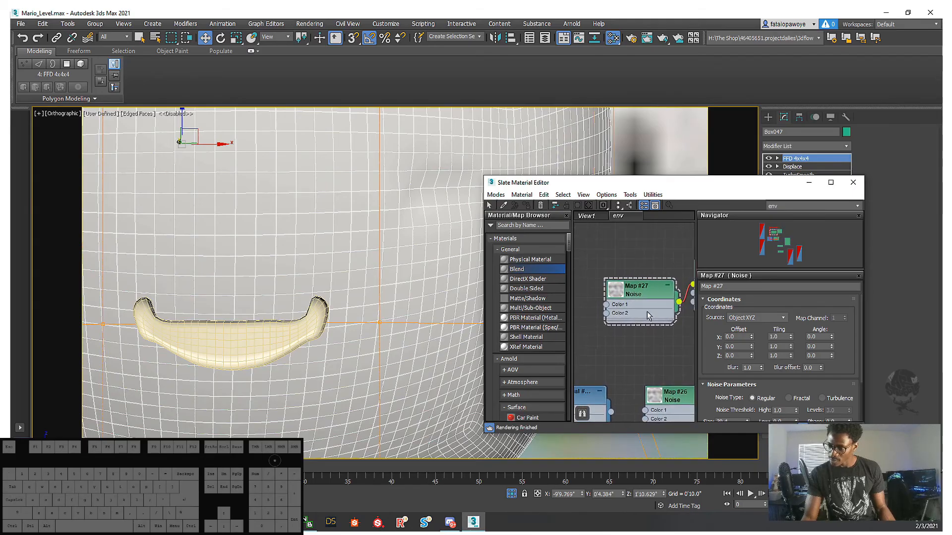
left_click_drag(654, 279, 635, 268)
middle_click_drag(634, 265, 610, 276)
scroll(597, 290, "down", 1)
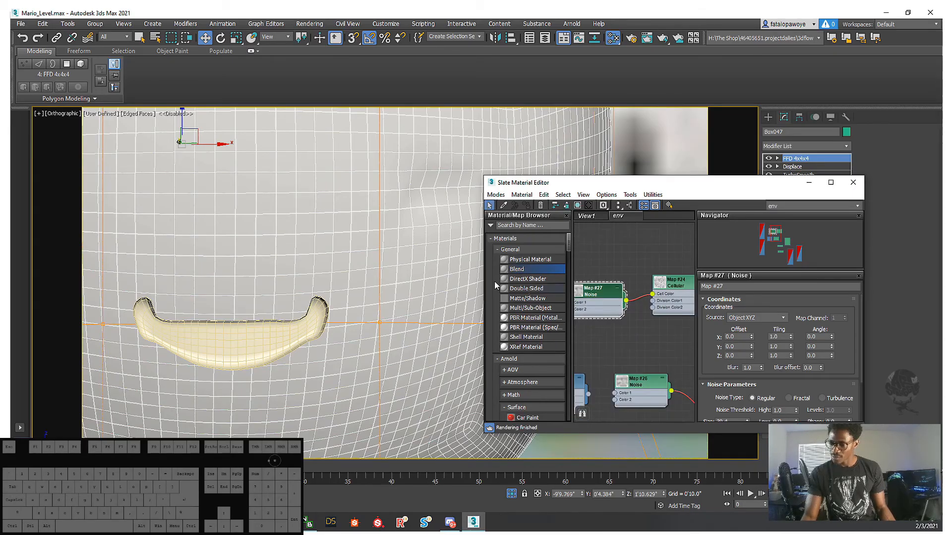
scroll(378, 272, "down", 5)
middle_click_drag(378, 278, 350, 268, "alt")
scroll(351, 268, "up", 5)
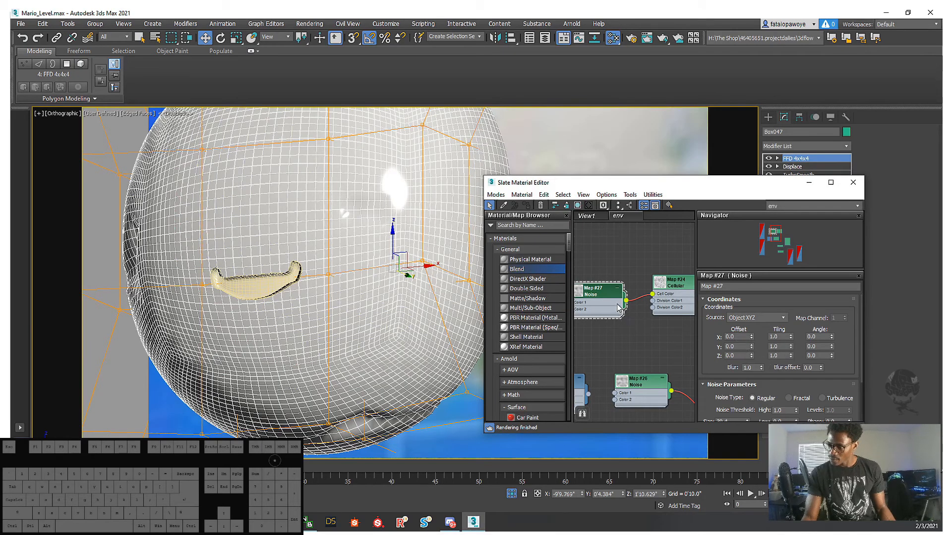
- Try the Turbulence noise type on the copied Noise map and switch it back to Regular
scroll(797, 384, "down", 3)
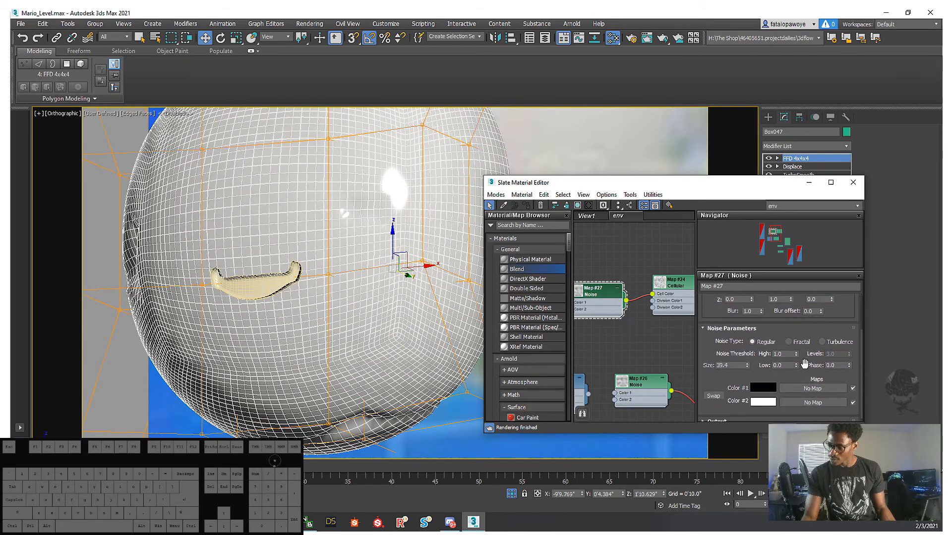
left_click(822, 342)
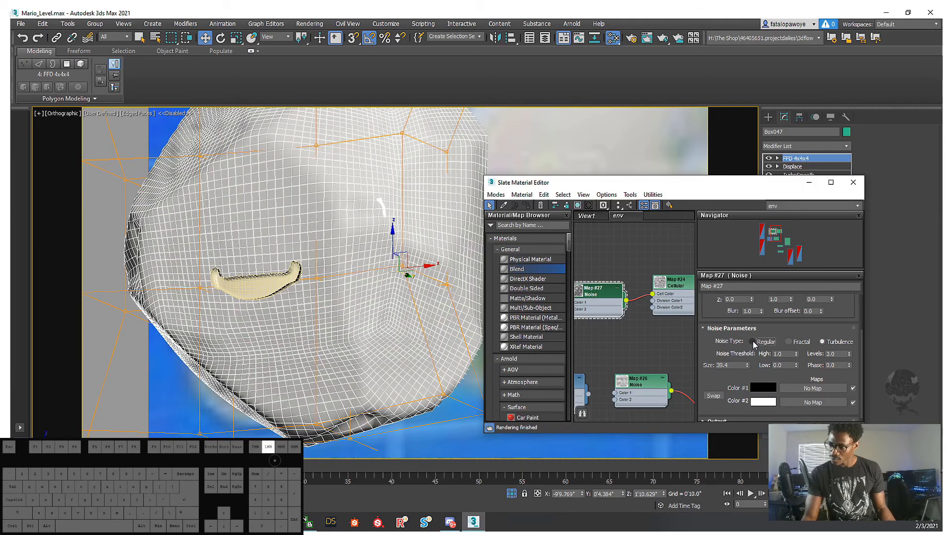
left_click(752, 342)
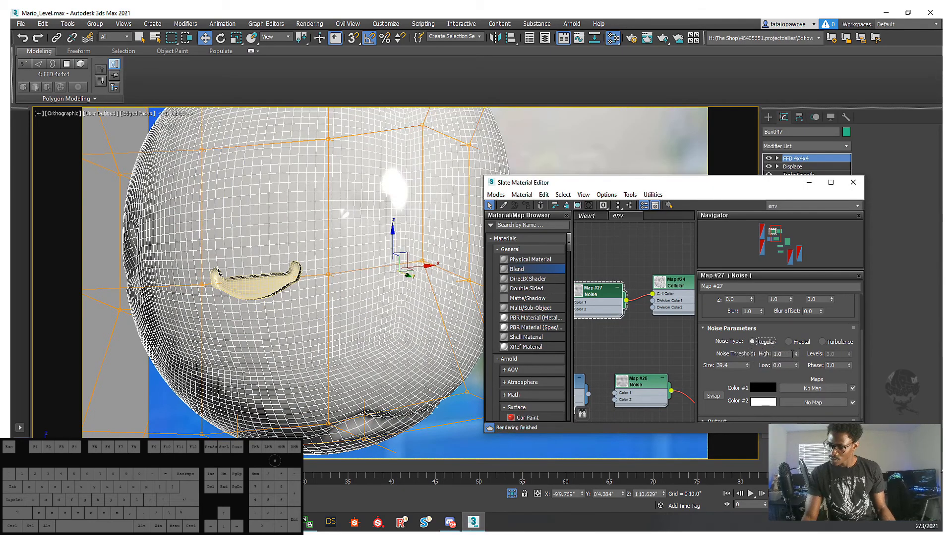
- Set the copied Noise map's High noise threshold to 0.646
left_click_drag(782, 311, 810, 394)
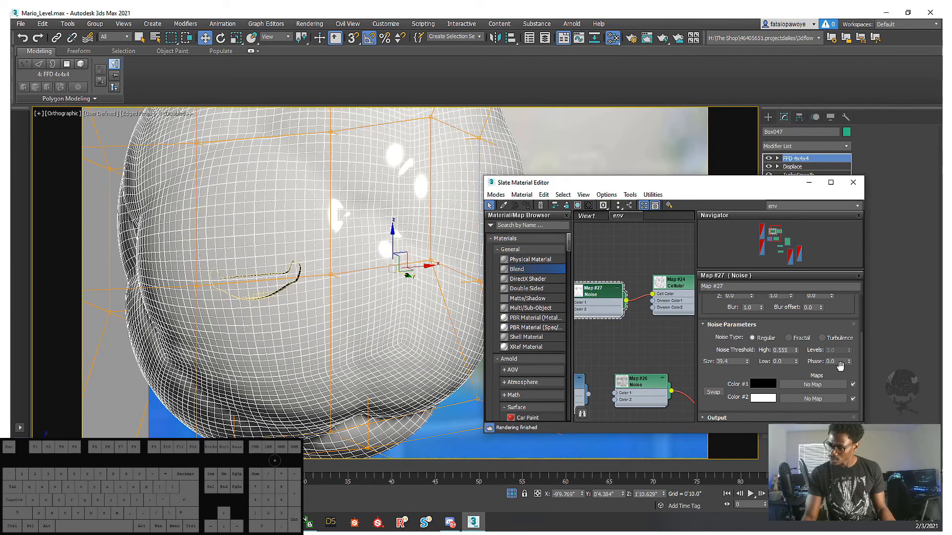
left_click_drag(796, 363, 796, 430)
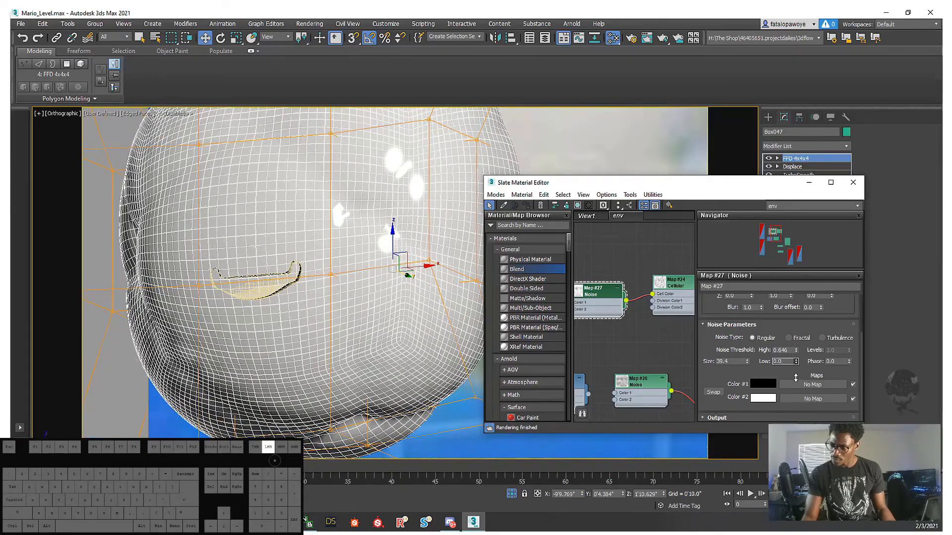
mouse_move(436, 307)
middle_mouse_down("alt")
mouse_move(427, 297)
mouse_move(435, 284)
mouse_move(417, 413)
mouse_move(439, 312)
mouse_move(488, 283)
mouse_move(421, 302)
middle_mouse_up("alt")
- Open the Cellular map's parameters and set its cell Spread to 0.49
middle_click_drag(653, 279, 597, 283)
double_click(622, 283)
scroll(767, 386, "down", 3)
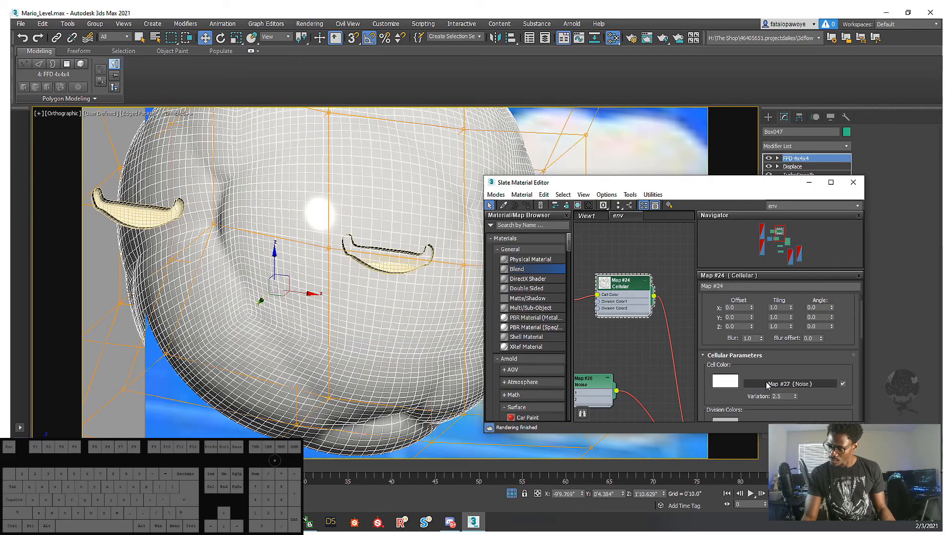
scroll(768, 387, "down", 2)
scroll(790, 376, "down", 2)
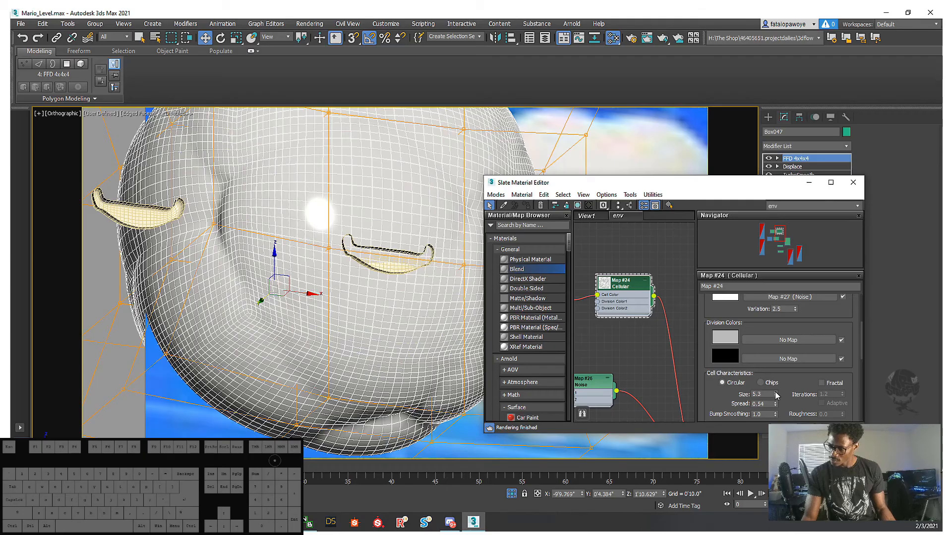
mouse_move(775, 405)
left_mouse_down()
mouse_move(779, 394)
mouse_move(779, 404)
left_mouse_up()
left_click(775, 392)
left_click(776, 396)
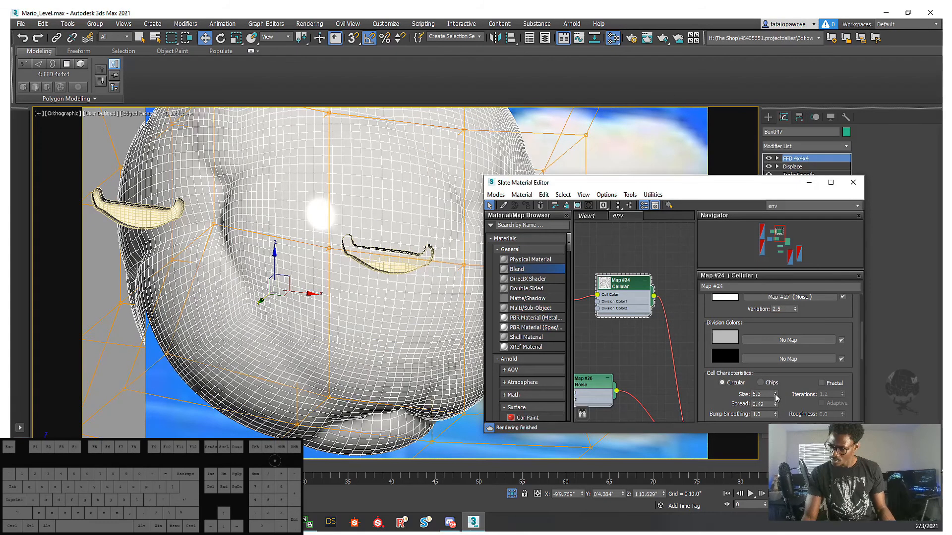
middle_click_drag(387, 308, 359, 304, "alt")
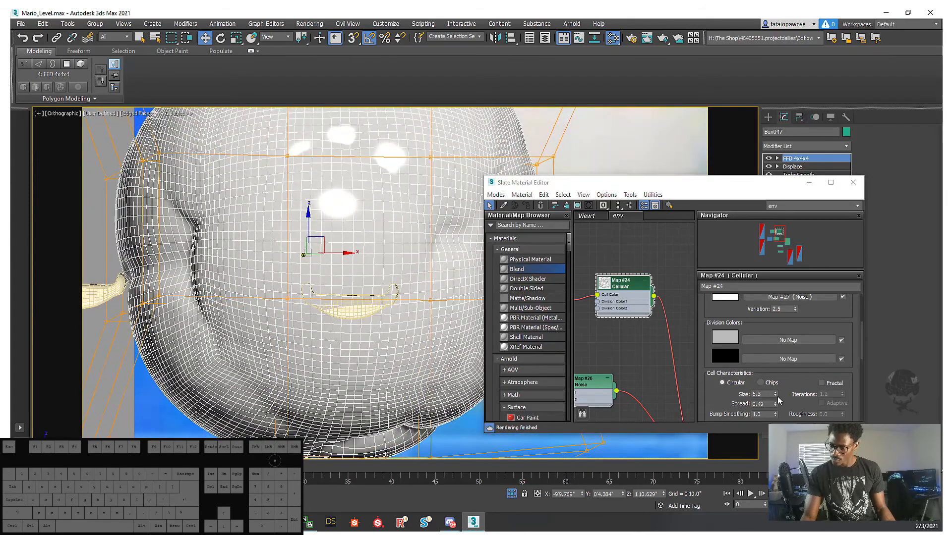
- Try smaller cell sizes on the Cellular map, down to 4.9, and return the Size to 5.3
left_click(776, 397)
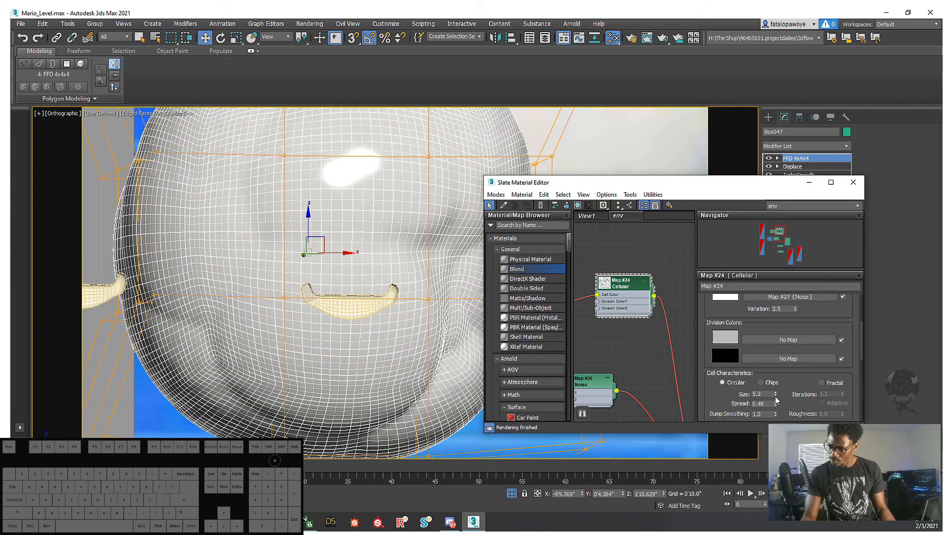
left_click(775, 396)
left_click(775, 397)
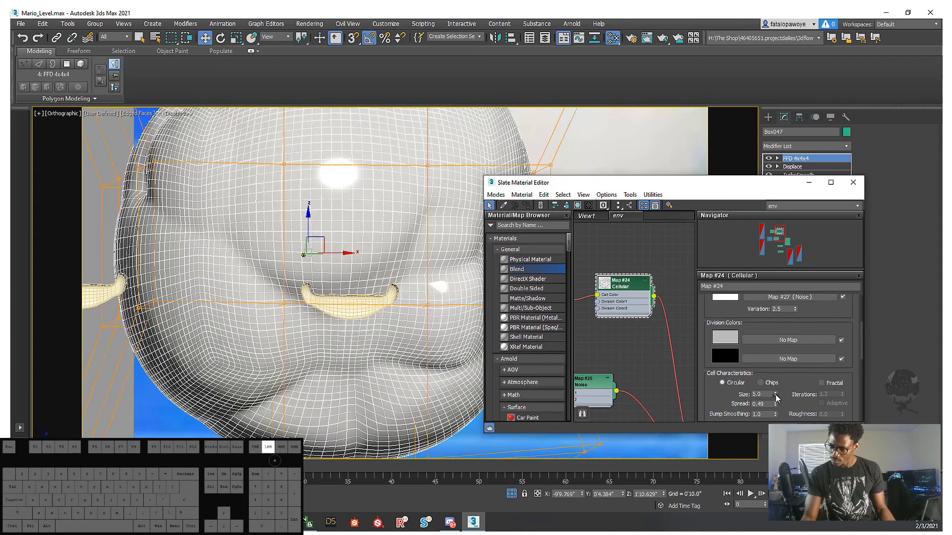
left_click(775, 397)
middle_click_drag(422, 297, 328, 290, "alt")
scroll(384, 293, "down", 4)
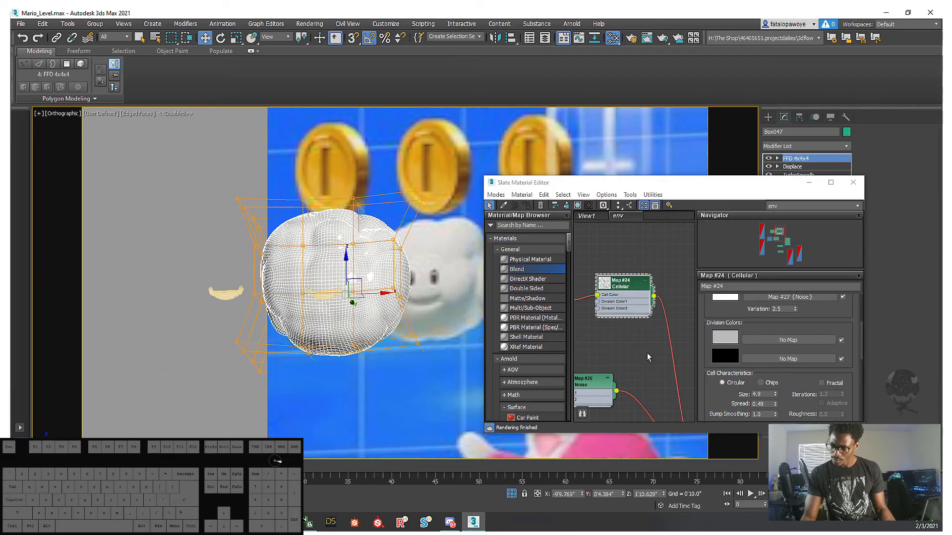
left_click(775, 392)
left_click(776, 392)
left_click(776, 392)
left_click(776, 392)
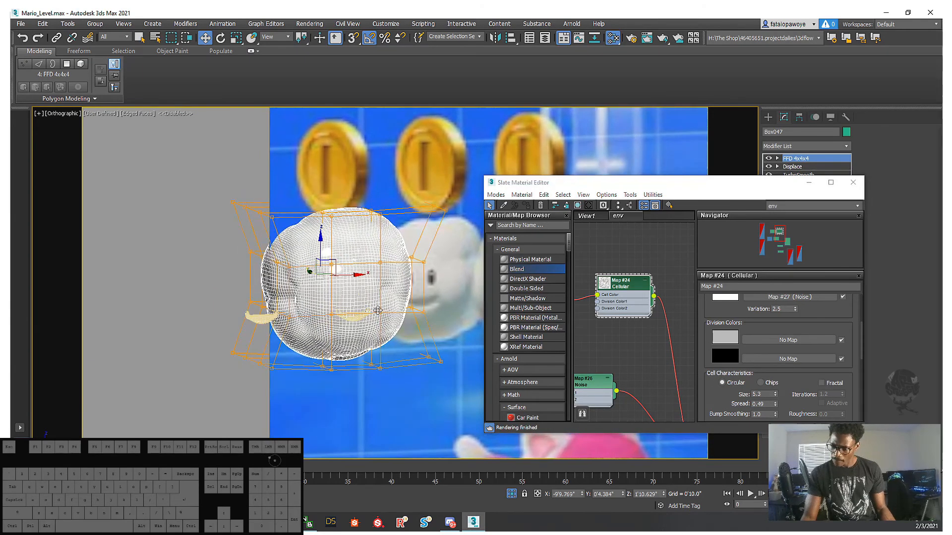
scroll(395, 298, "up", 6)
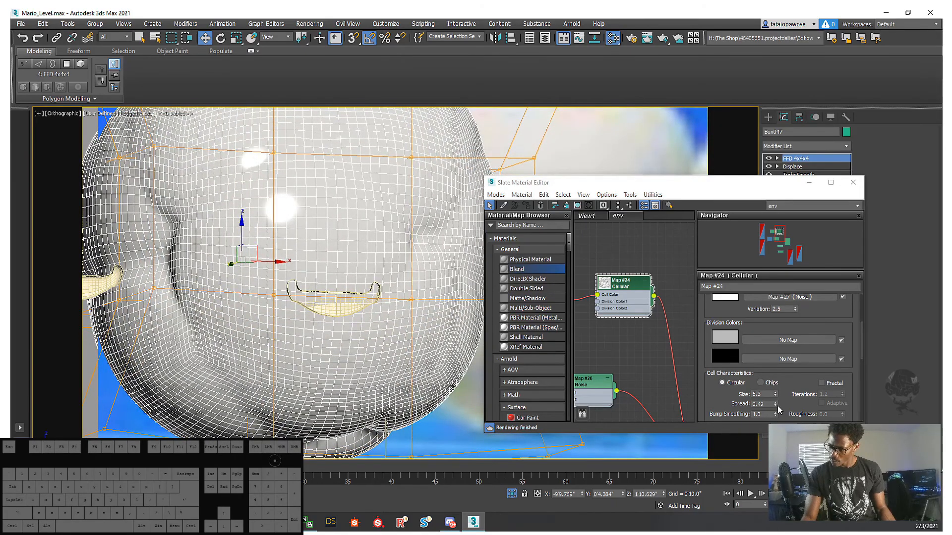
- Set the Cellular map's cell Spread to 0.59 and its Size to 6.1
left_click(776, 405)
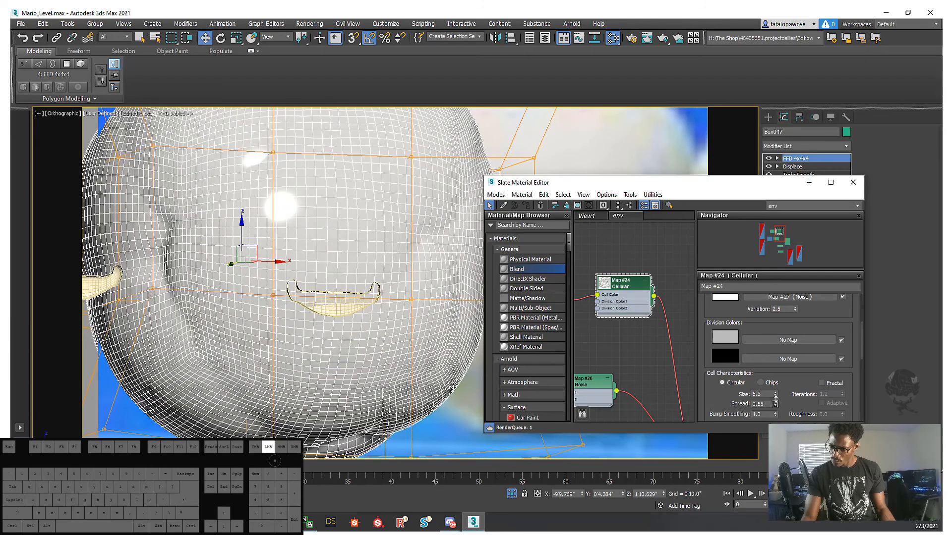
left_click(776, 406)
left_click(776, 405)
left_click(776, 406)
left_click_drag(778, 404, 777, 394)
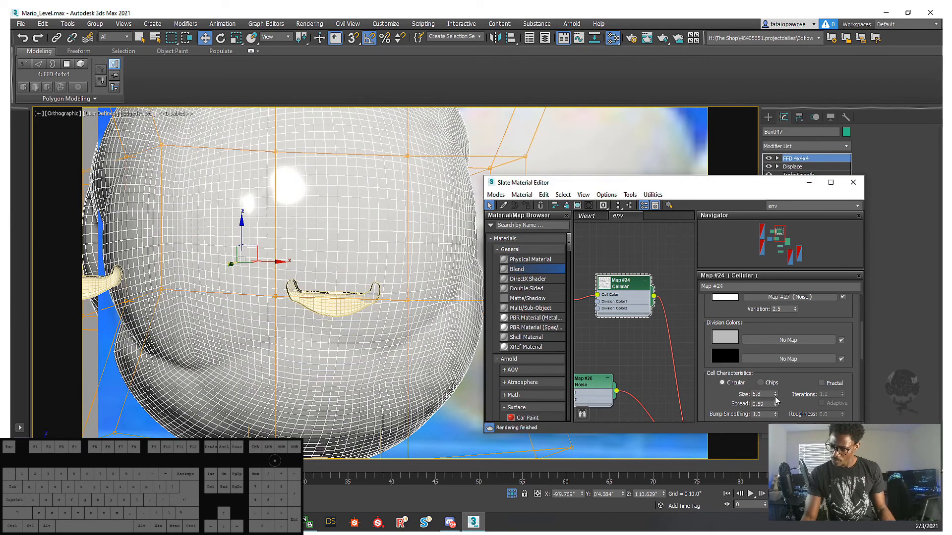
left_click(775, 393)
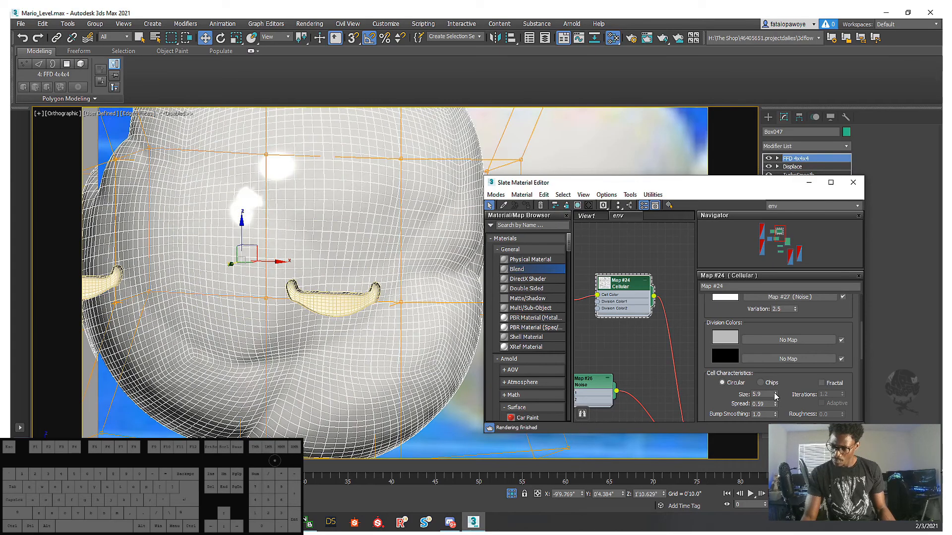
left_click_drag(776, 395, 777, 395)
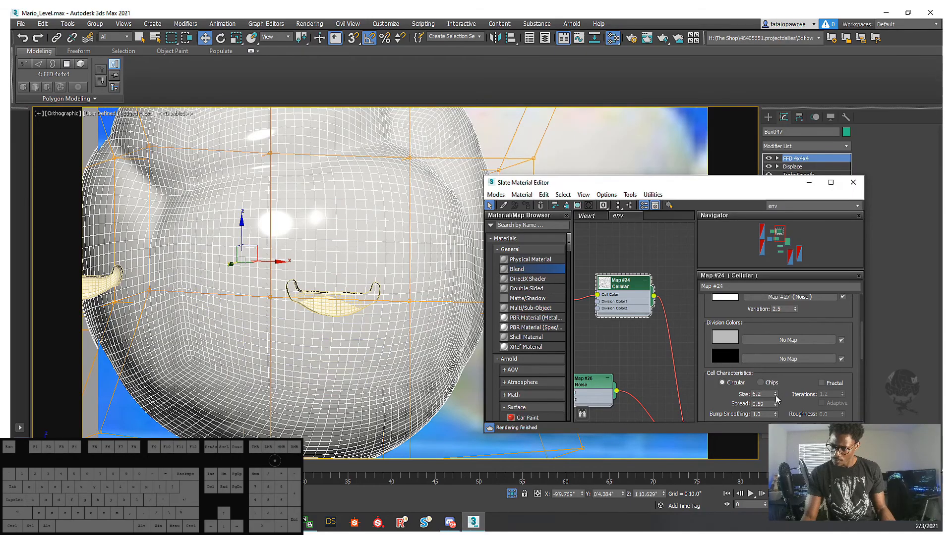
left_click(775, 396)
- Select the mouth, rotate it 15 degrees about X and shift it slightly along Y to fit the cloud's surface
scroll(318, 302, "down", 3)
middle_click_drag(317, 302, 361, 321, "alt")
scroll(324, 296, "up", 5)
scroll(323, 297, "down", 2)
scroll(378, 315, "down", 4)
scroll(361, 349, "up", 5)
left_click(361, 350)
scroll(368, 332, "down", 3)
scroll(361, 321, "up", 3)
key("e")
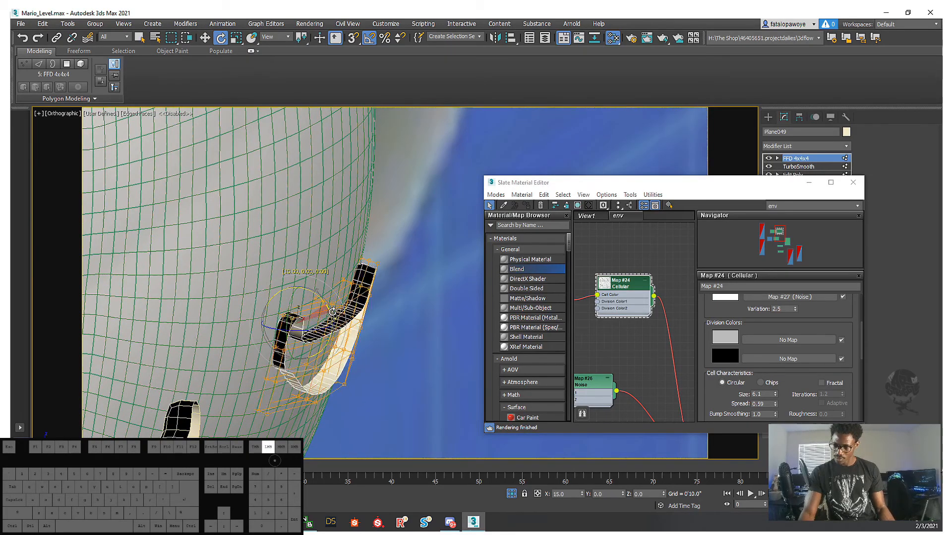
middle_click_drag(335, 326, 298, 317, "alt")
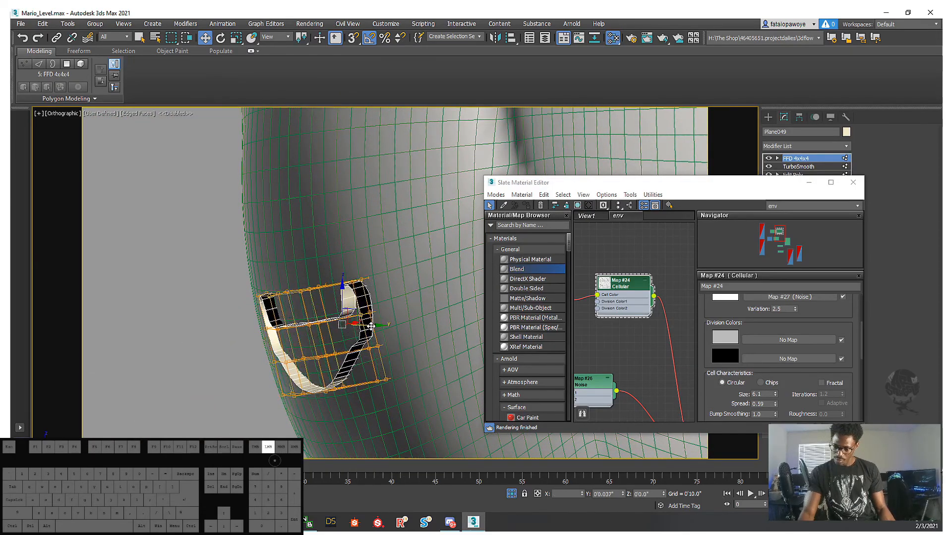
middle_click_drag(379, 325, 509, 345, "alt")
mouse_move(516, 355)
middle_mouse_down("alt")
mouse_move(386, 337)
mouse_move(518, 341)
middle_mouse_up("alt")
- Isolate the mouth and minimize the Slate Material Editor
scroll(518, 341, "down", 2)
scroll(317, 302, "down", 4)
mouse_move(322, 305)
middle_mouse_down("alt")
mouse_move(347, 308)
mouse_move(279, 312)
mouse_move(384, 309)
mouse_move(338, 308)
middle_mouse_up("alt")
key("alt+q")
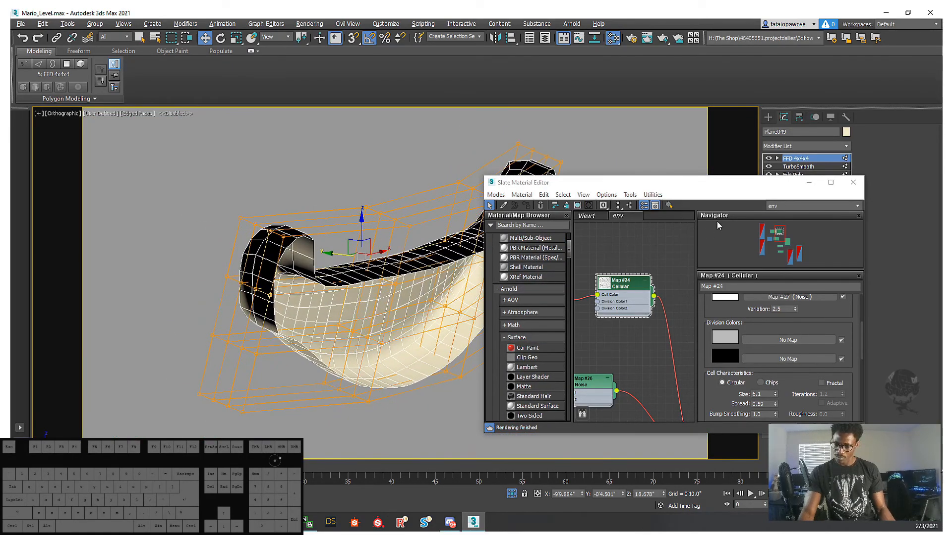
left_click(808, 183)
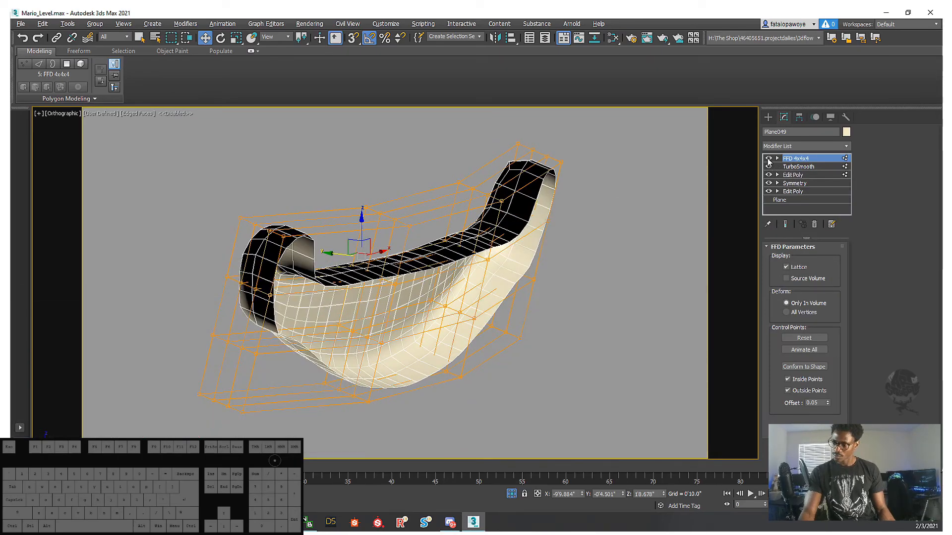
- Compare the mouth with TurboSmooth off and on, and inspect the mesh at the TurboSmooth level
left_click(767, 168)
middle_click_drag(377, 277, 273, 278, "alt")
left_click(769, 167)
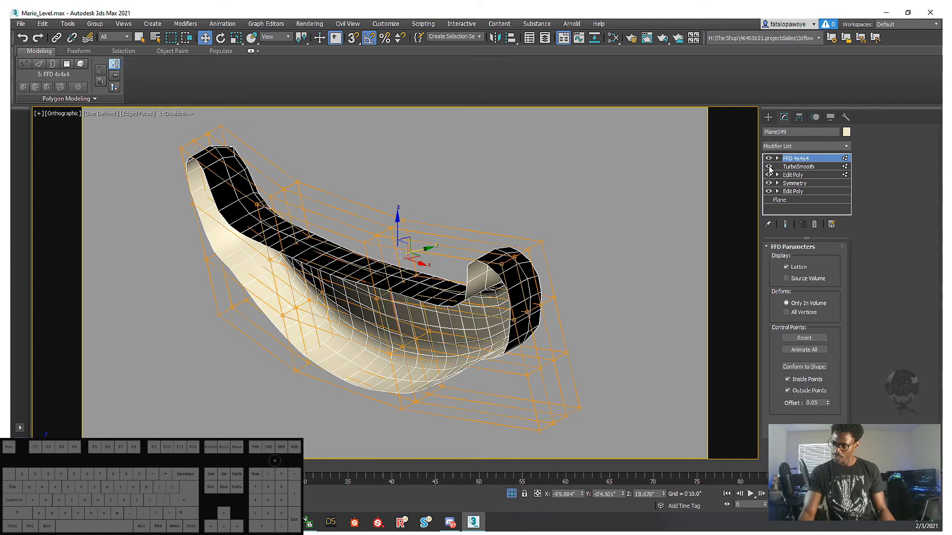
left_click(804, 168)
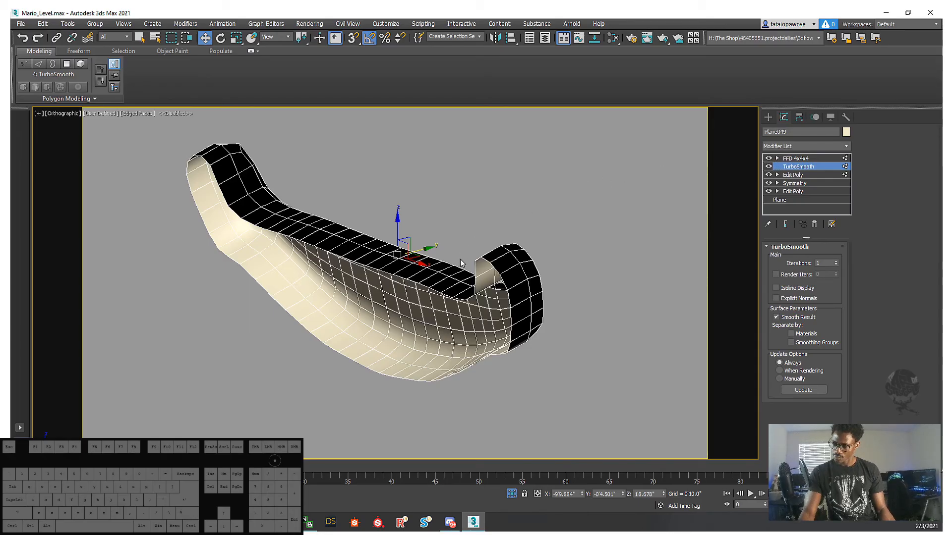
scroll(460, 263, "down", 6)
middle_click_drag(460, 263, 481, 273, "alt")
key("z")
- Unhide all objects, add the cloud to the mouth selection and isolate the two together
right_click(481, 275)
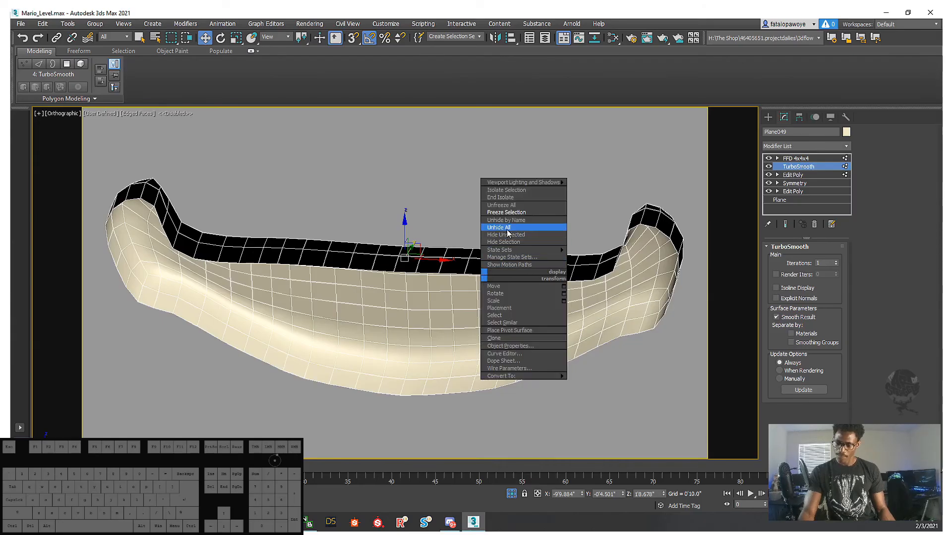
left_click(508, 227)
scroll(500, 208, "down", 4)
left_click(485, 191, "ctrl")
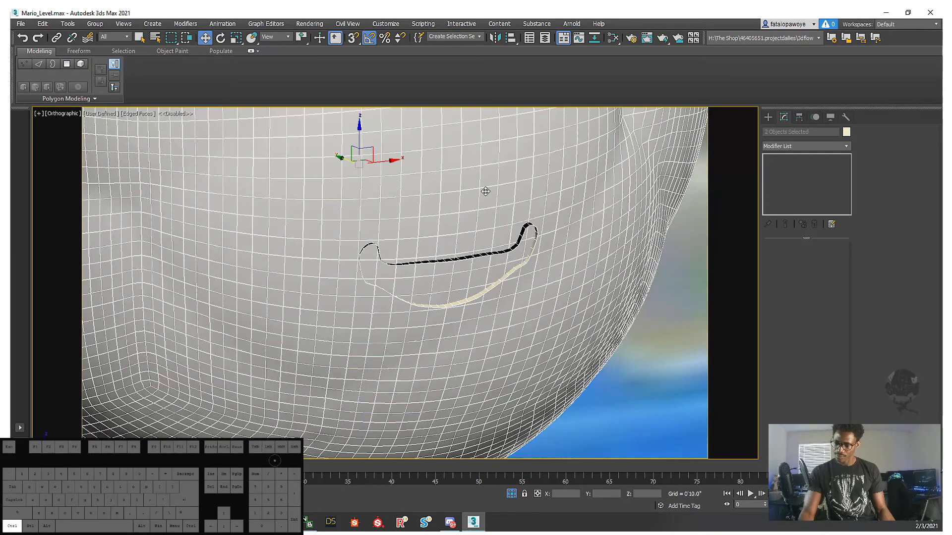
key("alt+q")
middle_click_drag(434, 247, 468, 251, "alt")
scroll(404, 299, "up", 5)
middle_click_drag(421, 297, 398, 326, "alt")
scroll(401, 281, "down", 4)
right_click(495, 297)
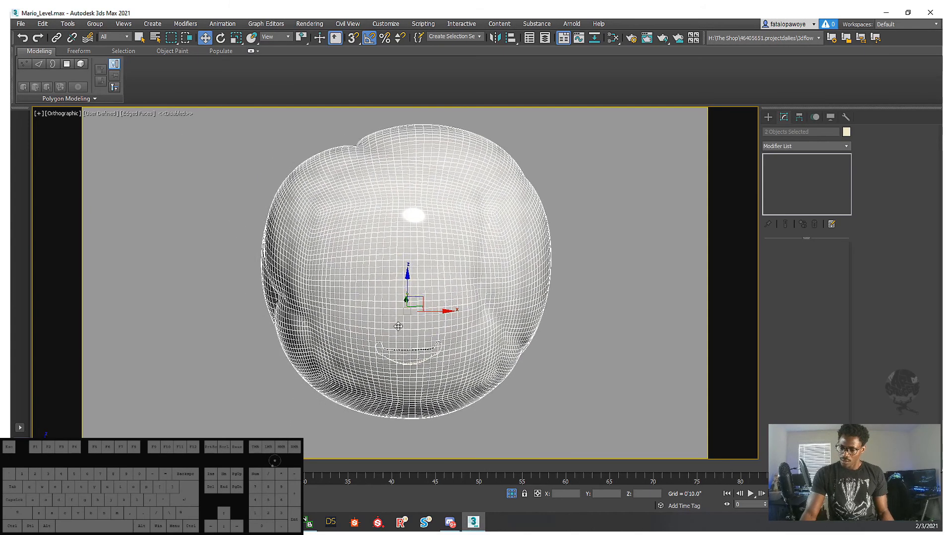
- Duplicate the cloud and mouth together along the X axis, placing the copies beside the originals
scroll(514, 311, "down", 5)
middle_click_drag(514, 311, 509, 312, "alt")
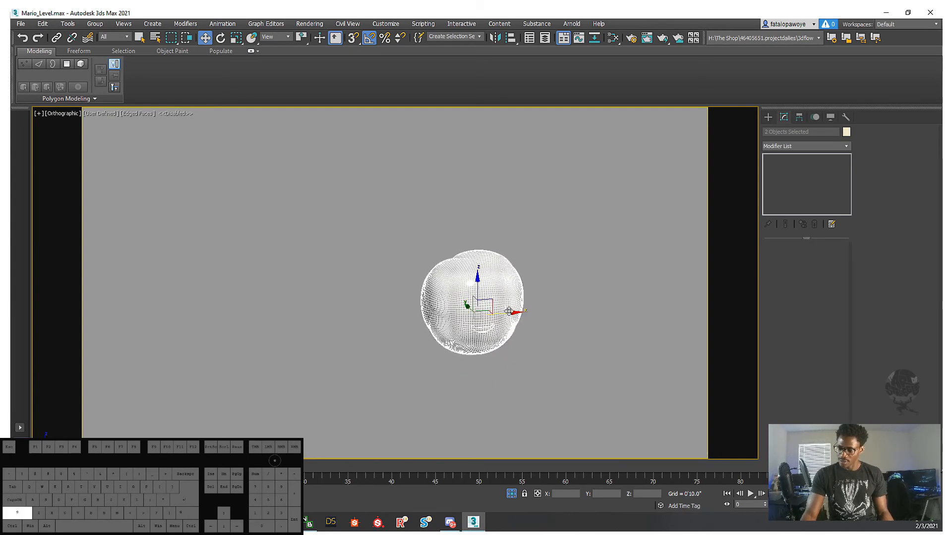
left_click_drag(508, 311, 262, 318, "shift")
left_click(466, 305)
middle_click_drag(238, 297, 315, 299)
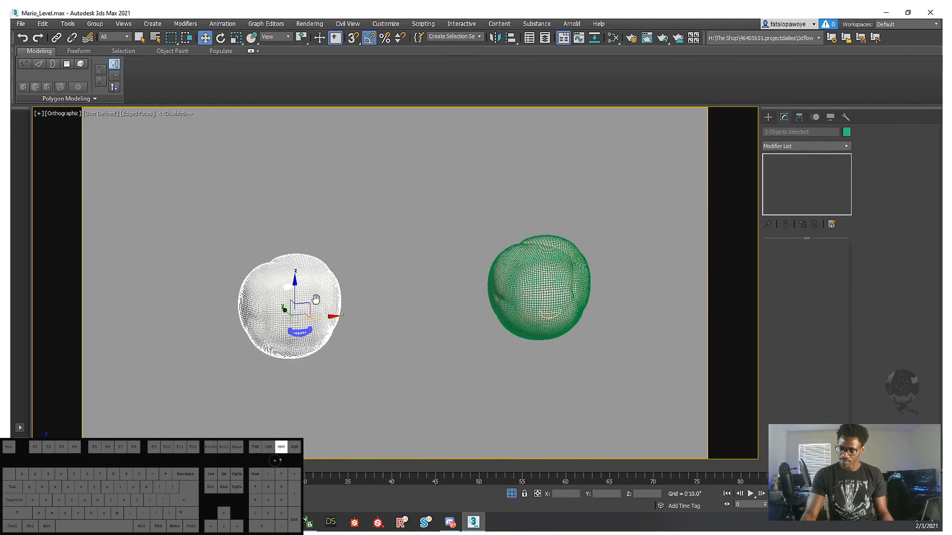
- Select the copied cloud and convert it to an Editable Poly
left_click(315, 299)
key("z")
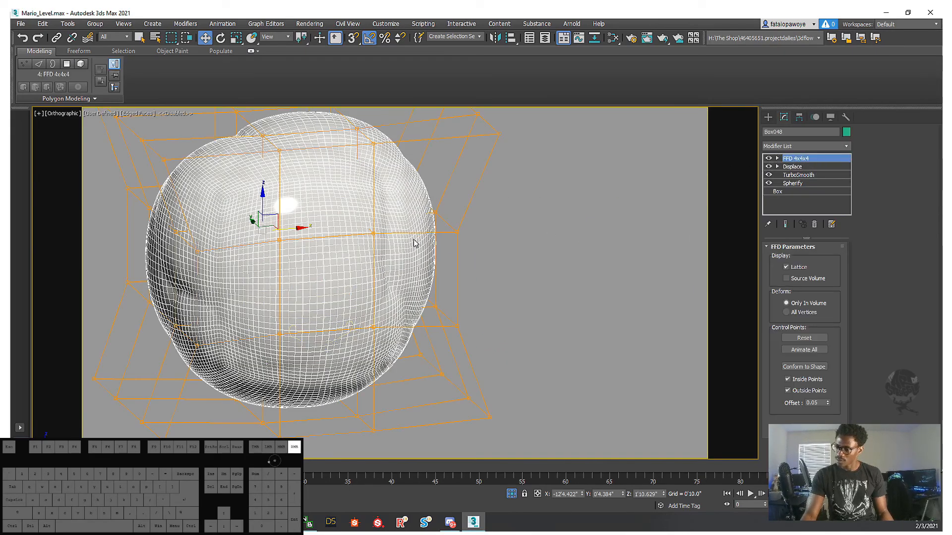
right_click(415, 242)
mouse_move(476, 338)
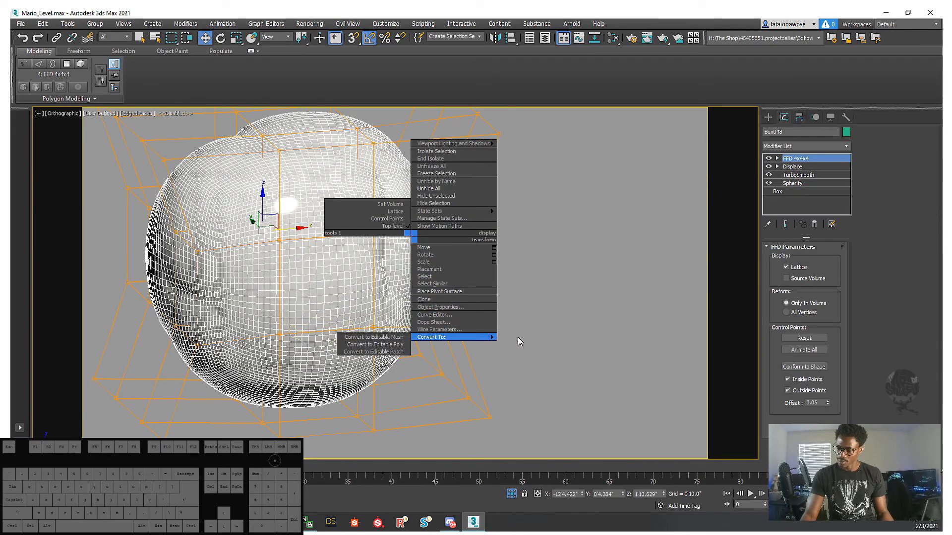
left_click(401, 347)
scroll(342, 332, "up", 5)
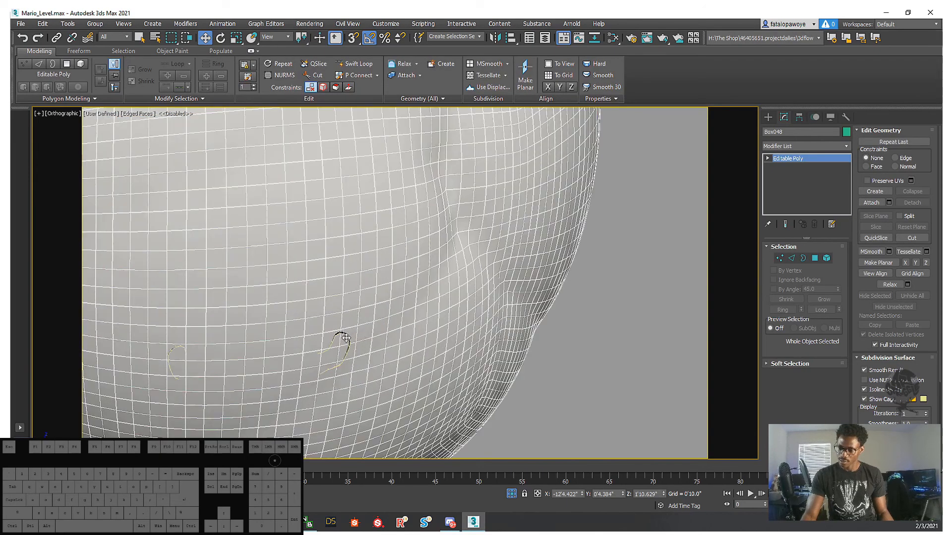
- Select the mouth copy on the cloud and move it along the Y axis relative to the cloud's surface
left_click(343, 334)
middle_click_drag(343, 334, 377, 341, "alt")
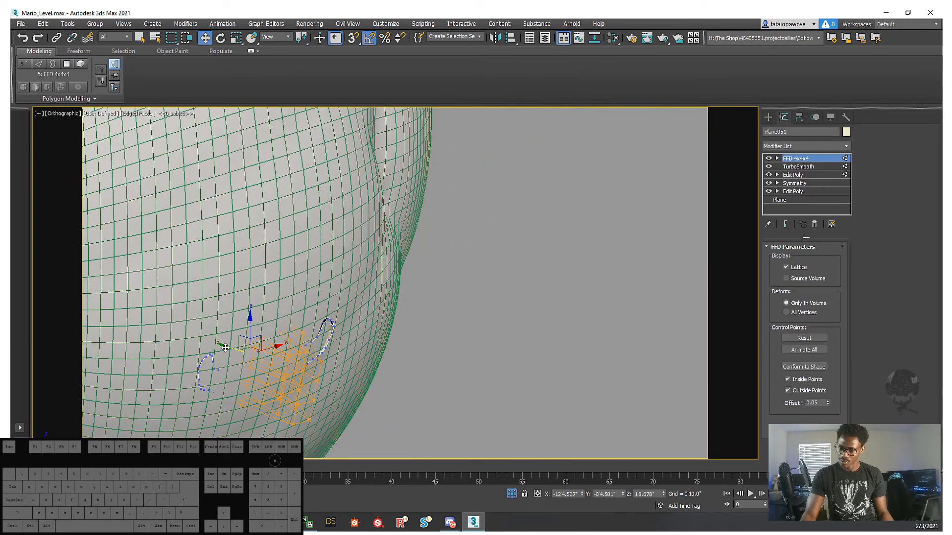
left_click_drag(230, 346, 242, 369)
middle_click_drag(242, 369, 208, 317, "alt")
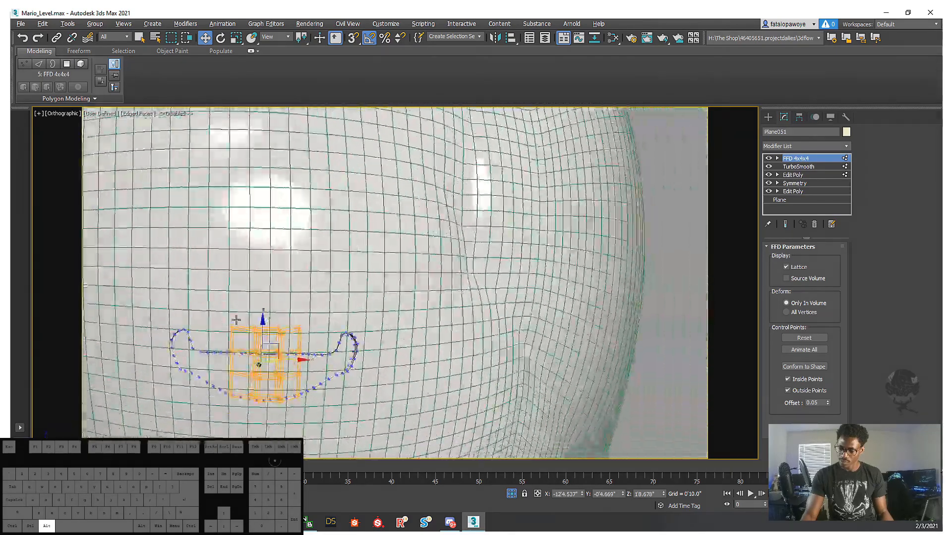
- Inspect the mouth copy at its TurboSmooth, upper Edit Poly and FFD 4x4x4 levels, and check its fit against the cloud
left_click(807, 167)
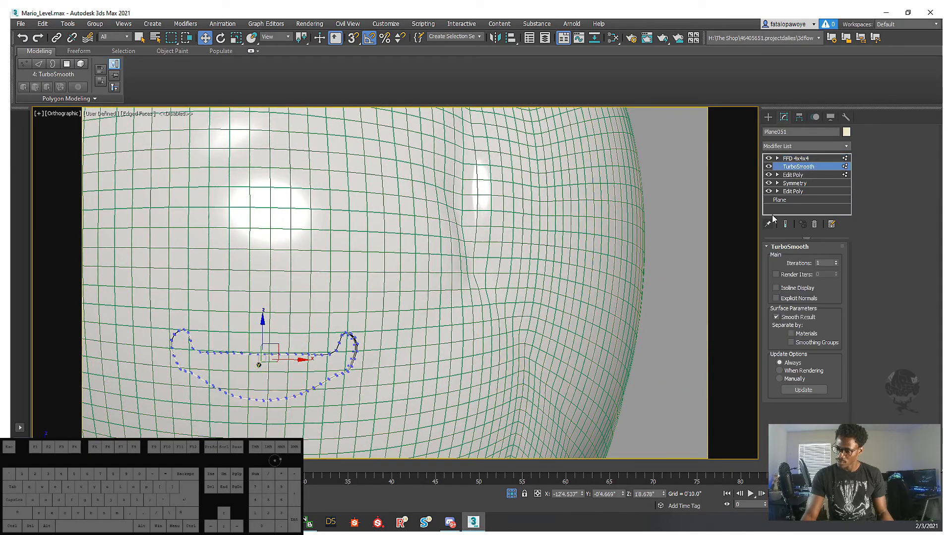
left_click(799, 175)
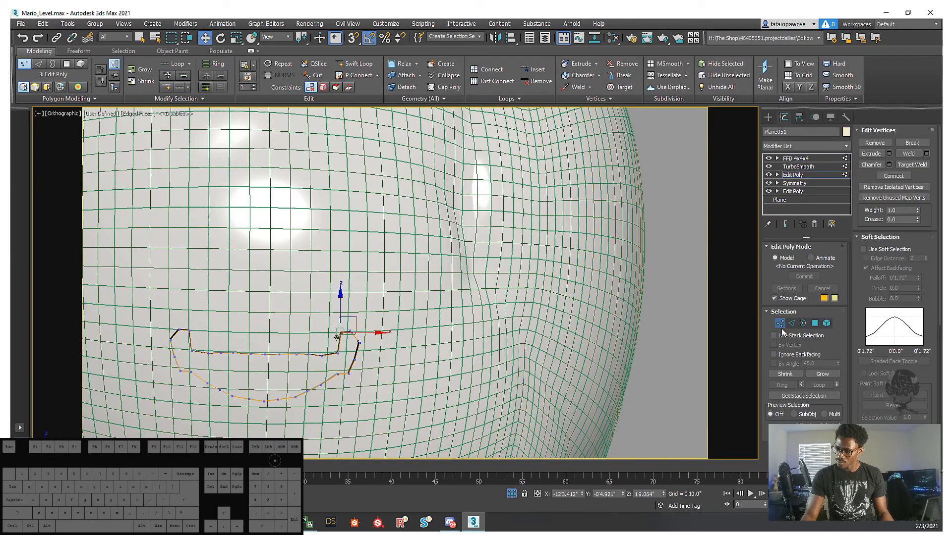
left_click(801, 158)
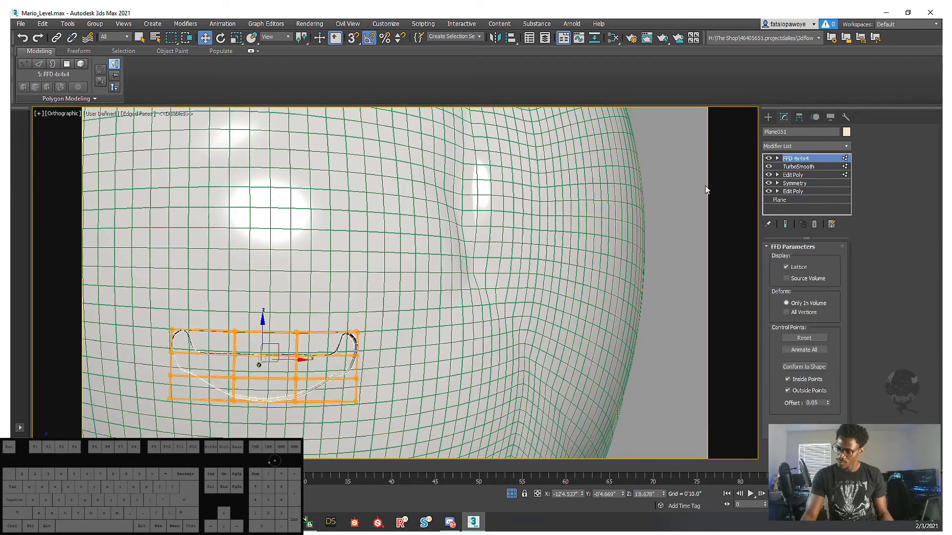
middle_click_drag(705, 186, 506, 358, "alt")
left_click(627, 370)
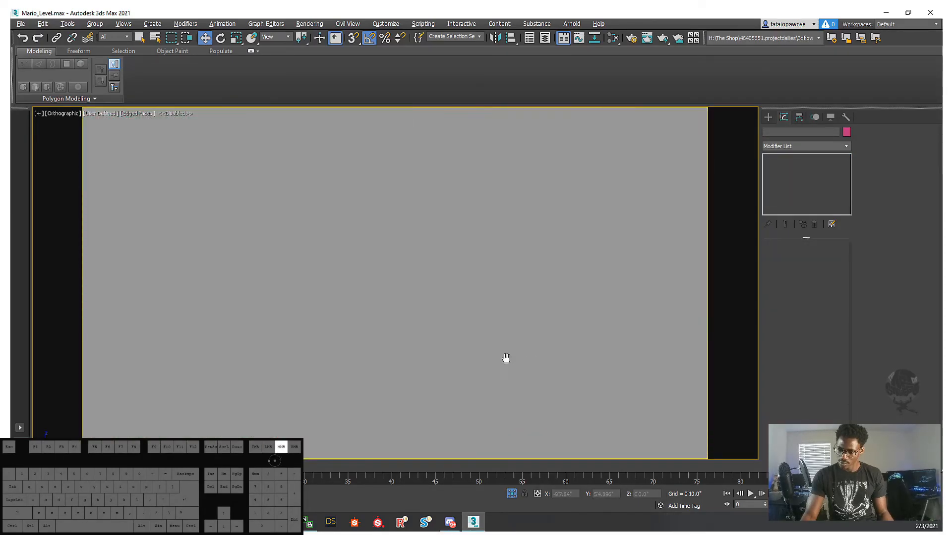
key("z")
scroll(332, 327, "up", 8)
left_click(343, 315)
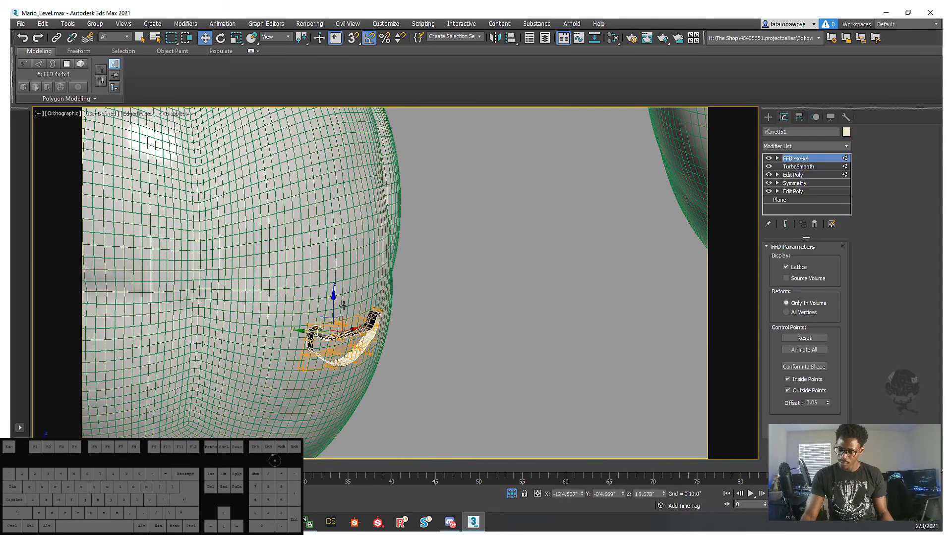
middle_click_drag(347, 266, 350, 242, "alt")
- Select the copied cloud and bring up the Compound Objects creation category
left_click(351, 242)
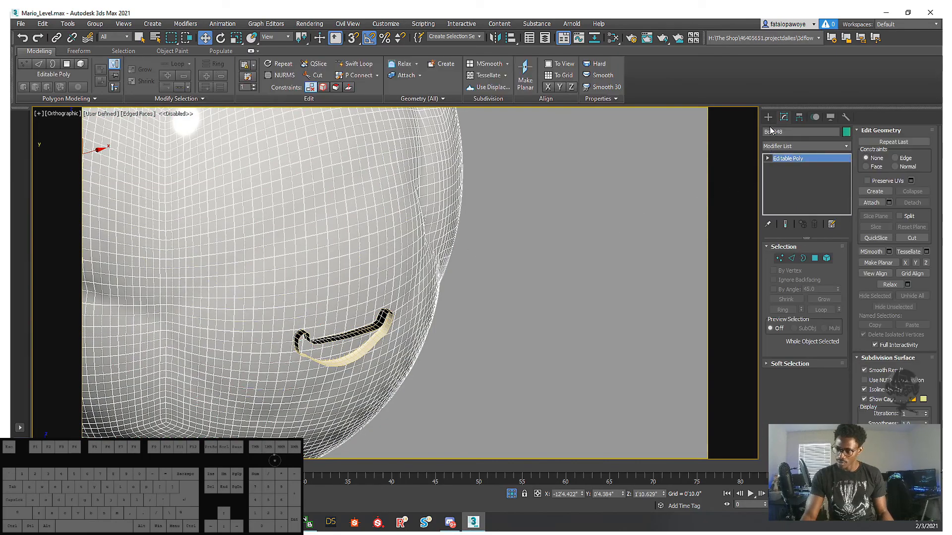
left_click(769, 117)
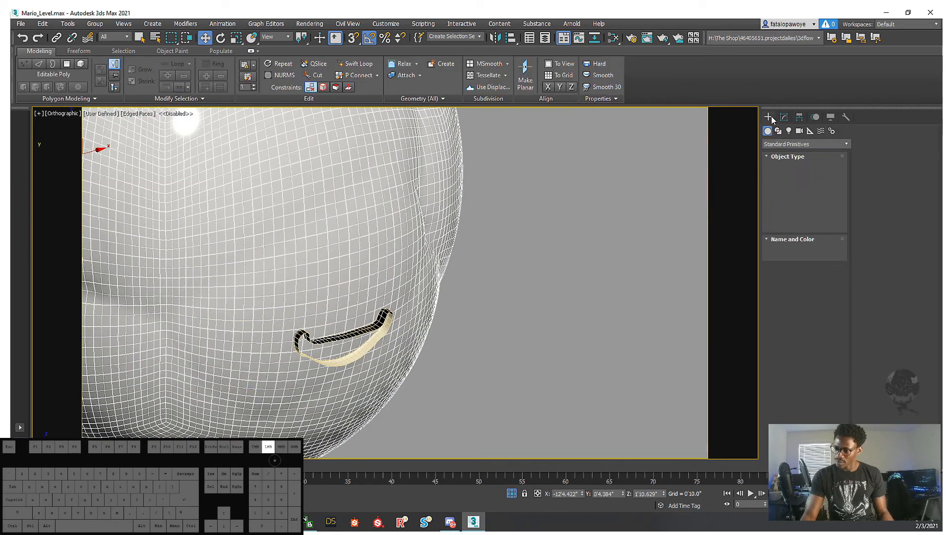
left_click(799, 144)
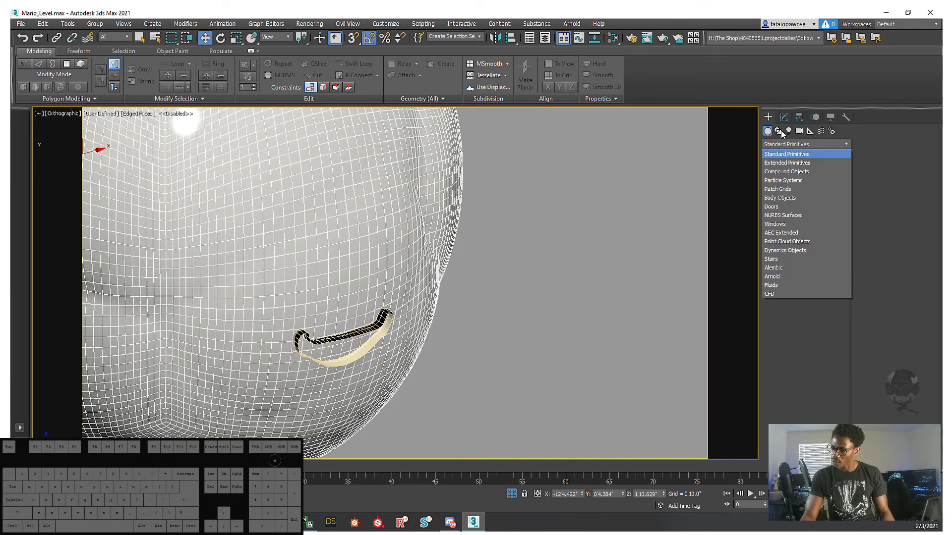
left_click(780, 132)
left_click(789, 132)
left_click(784, 144)
left_click(776, 134)
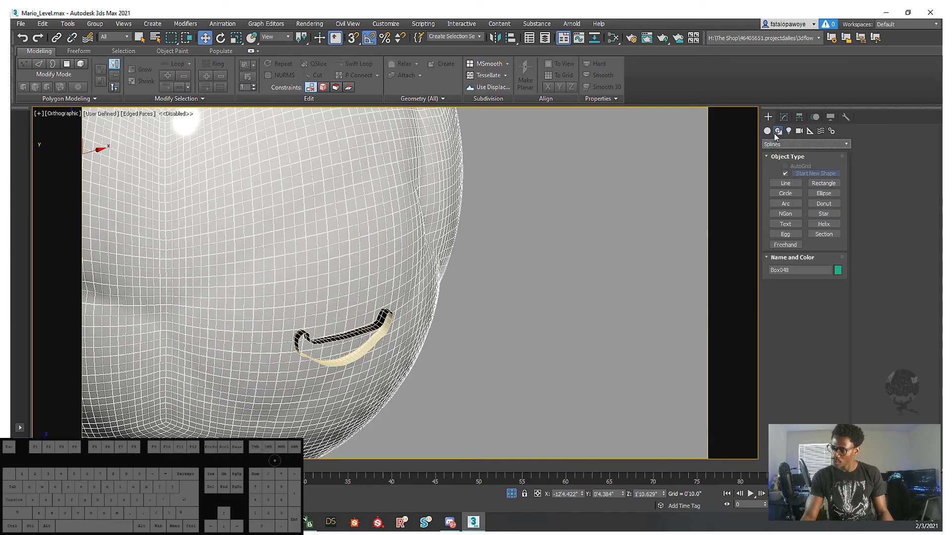
left_click(777, 144)
left_click(767, 131)
left_click(775, 144)
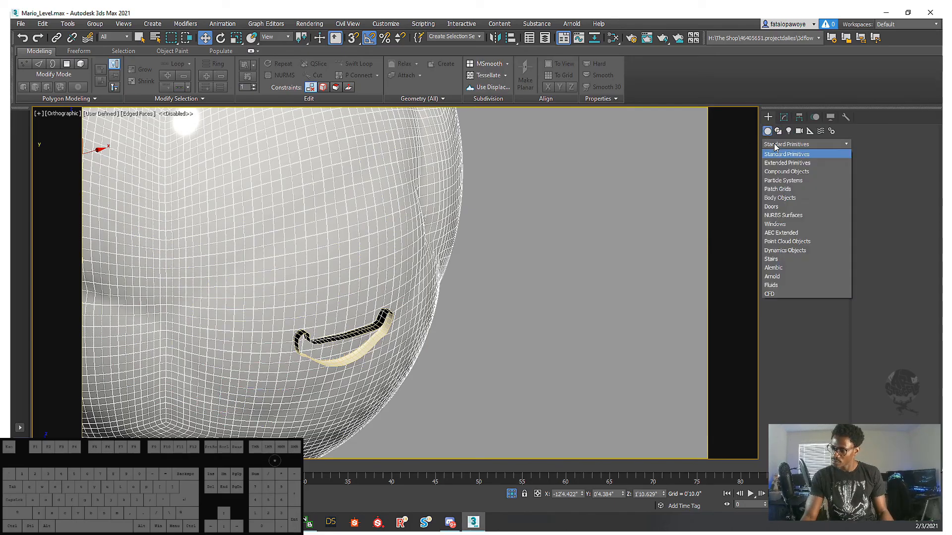
left_click(788, 165)
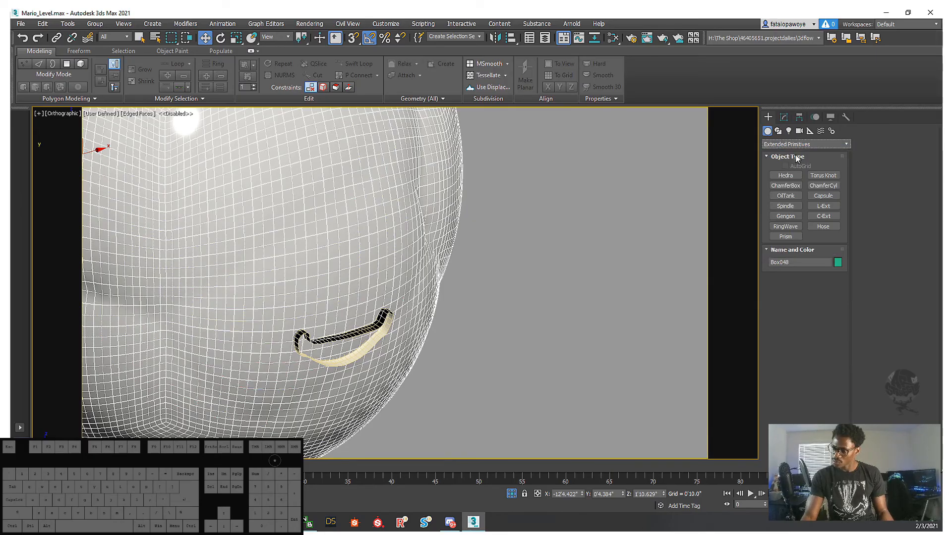
left_click(798, 144)
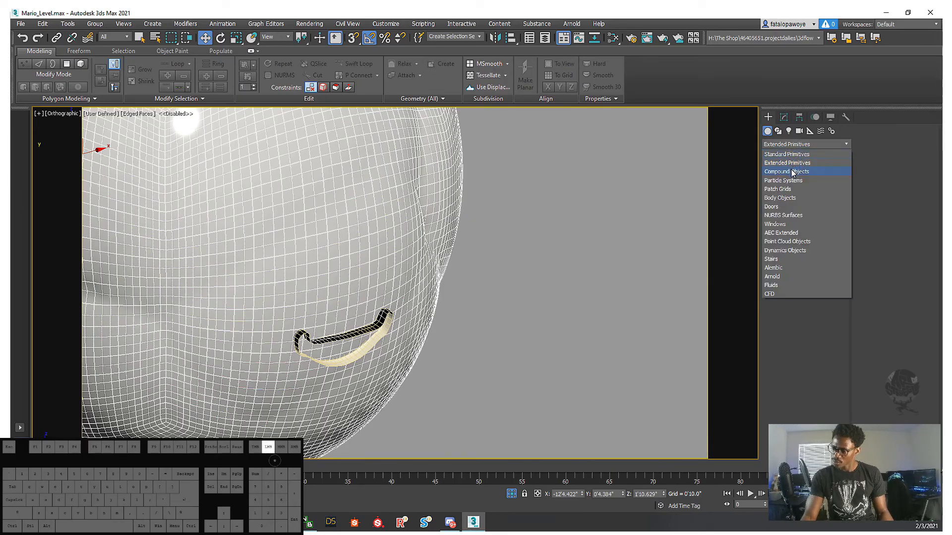
left_click(795, 163)
key("Down")
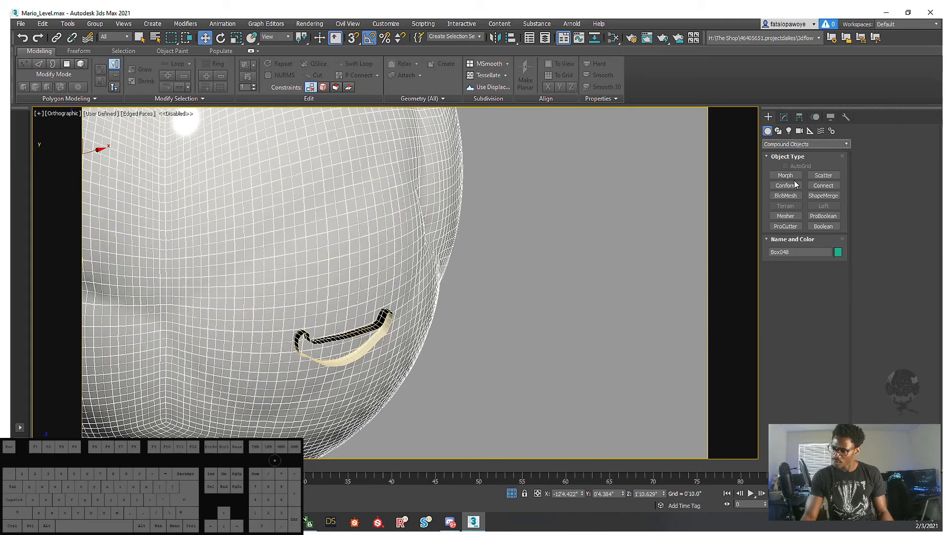
- Turn the copied cloud into a Boolean object and set the operation to Subtract
left_click(831, 227)
middle_click_drag(427, 347, 416, 285, "alt")
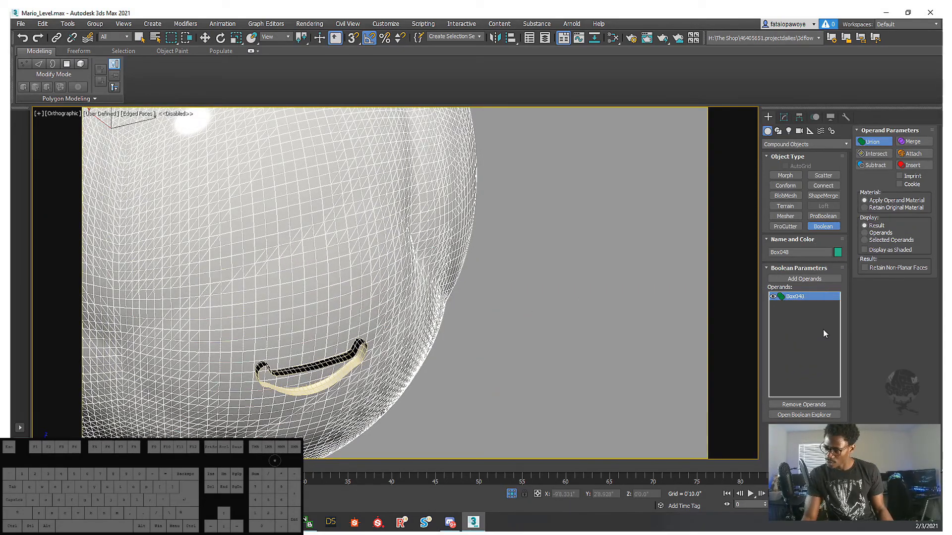
left_click(875, 166)
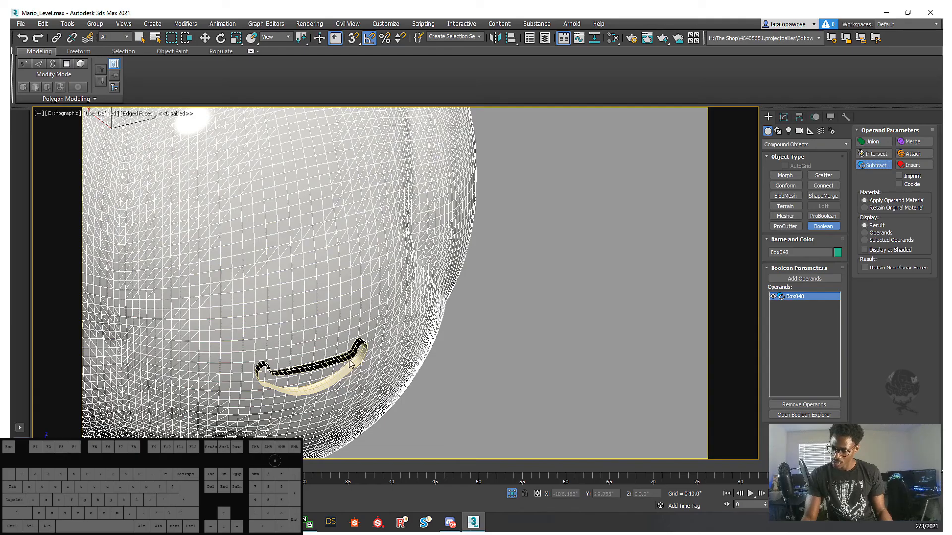
- Try to subtract the open mouth mesh from the cloud as a Boolean operand, and undo it
left_click(804, 279)
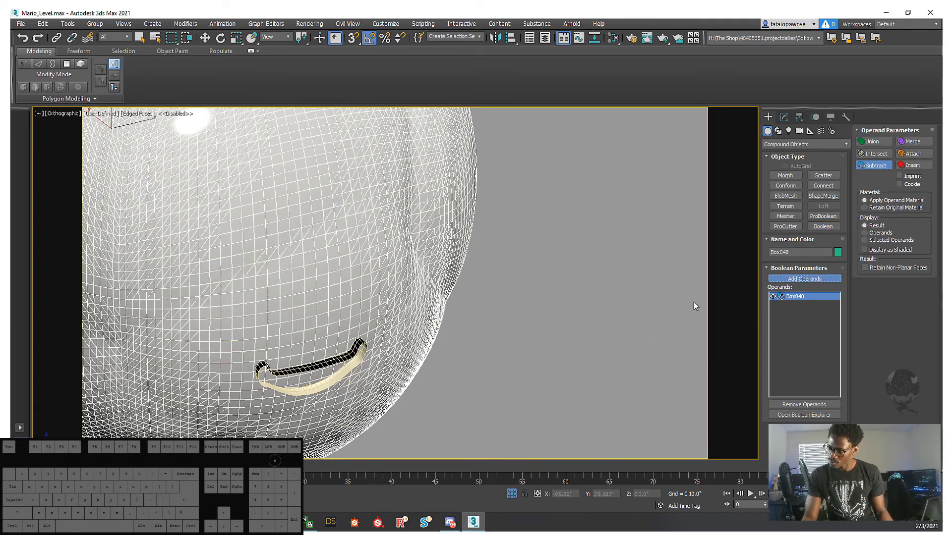
left_click(354, 351)
middle_click_drag(361, 382, 381, 327, "alt")
key("ctrl+z")
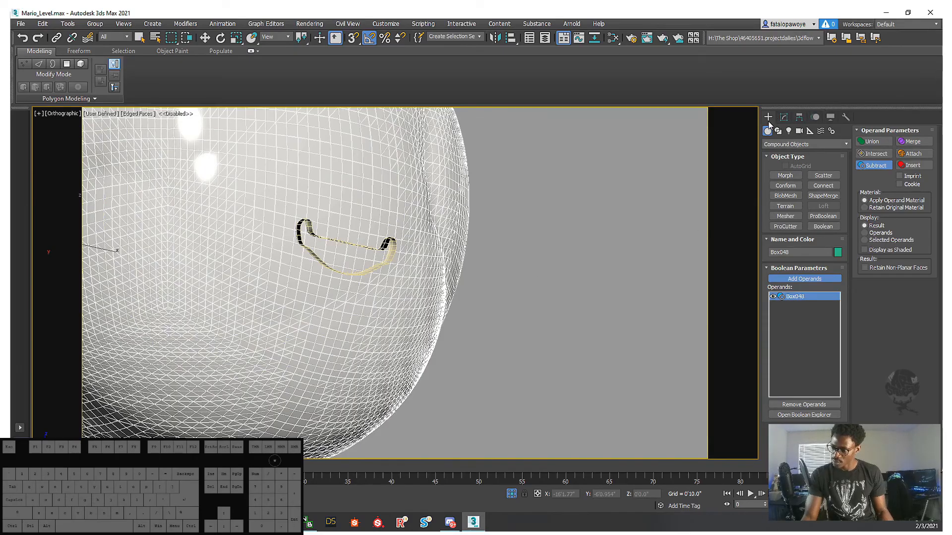
- Select the mouth copy and add an Edit Poly modifier above its FFD 4x4x4
left_click(768, 121)
left_click(391, 246)
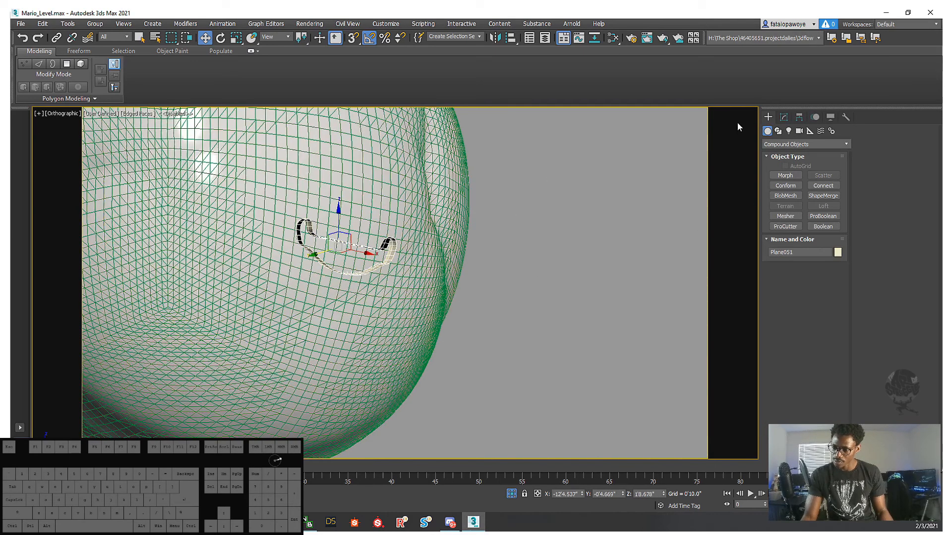
left_click(782, 119)
left_click(823, 147)
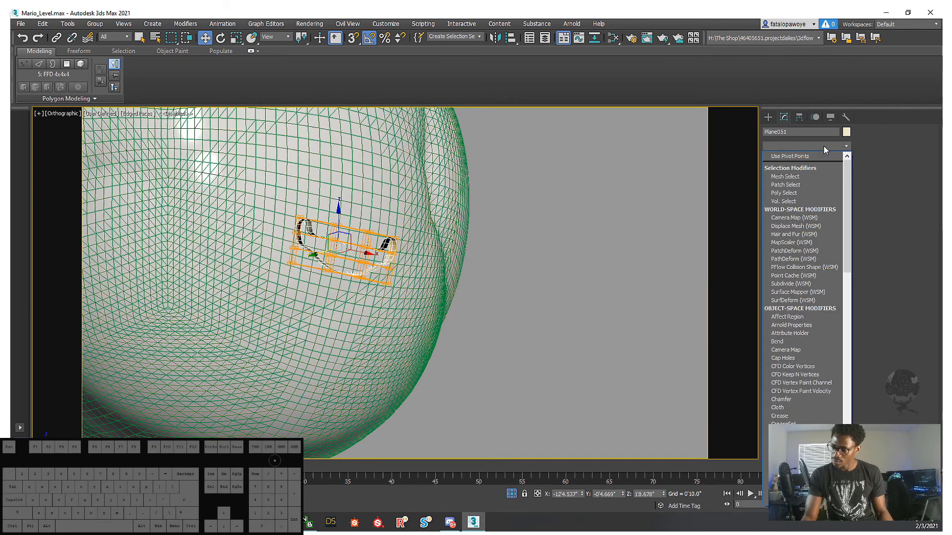
key("e")
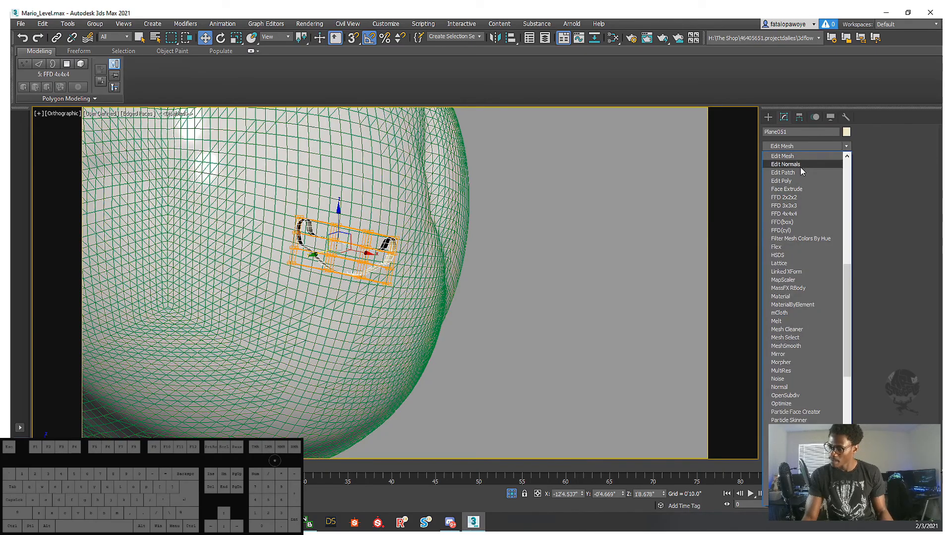
left_click(801, 180)
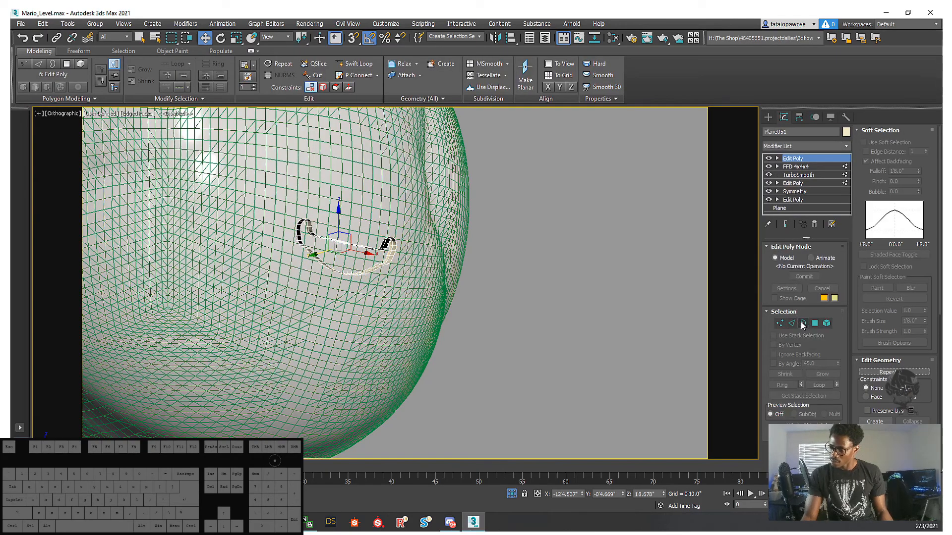
- Select the mouth's open border and cap it to close the mesh
left_click(802, 325)
left_click(389, 261)
middle_click_drag(479, 296, 334, 187, "alt")
right_click(450, 271)
left_click(438, 296)
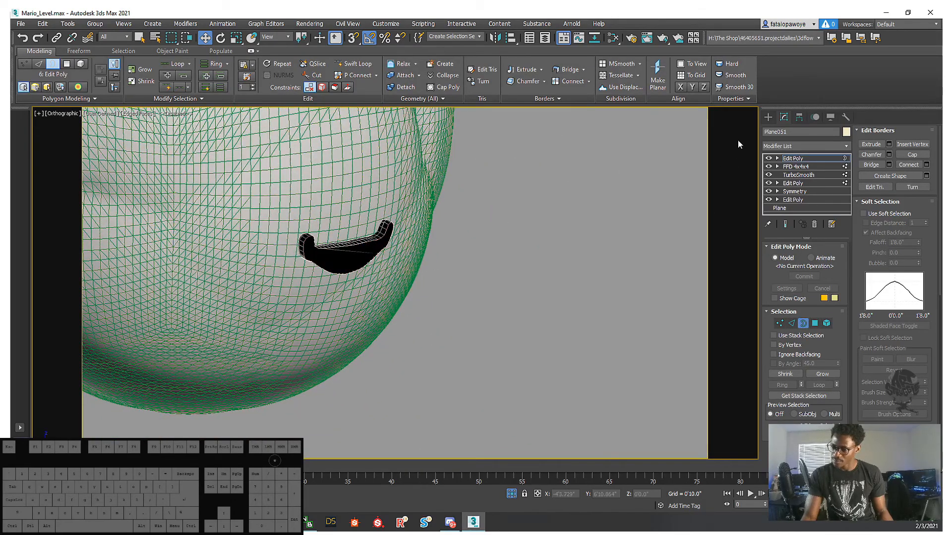
- Reselect the Boolean cloud and add the capped mouth as its subtracted operand
left_click(768, 116)
left_click(744, 121)
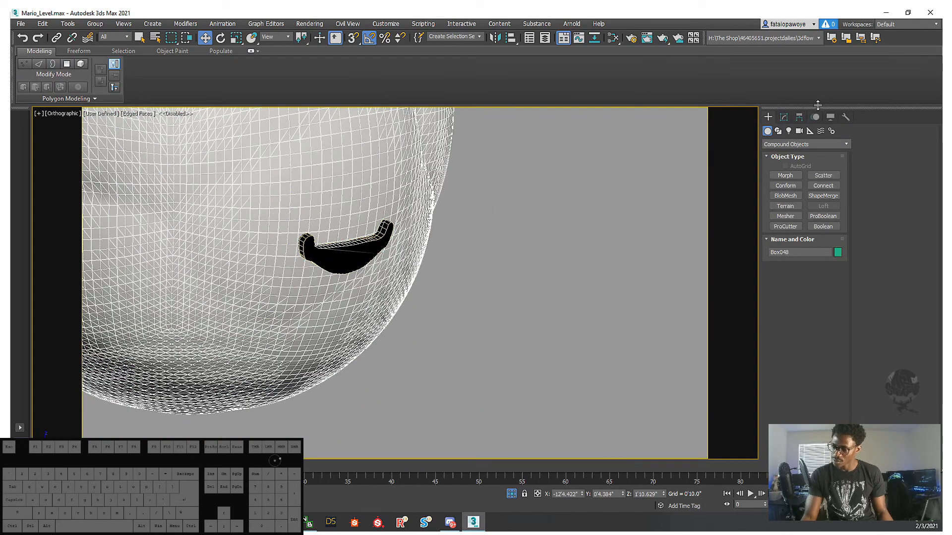
left_click(783, 117)
left_click(804, 257)
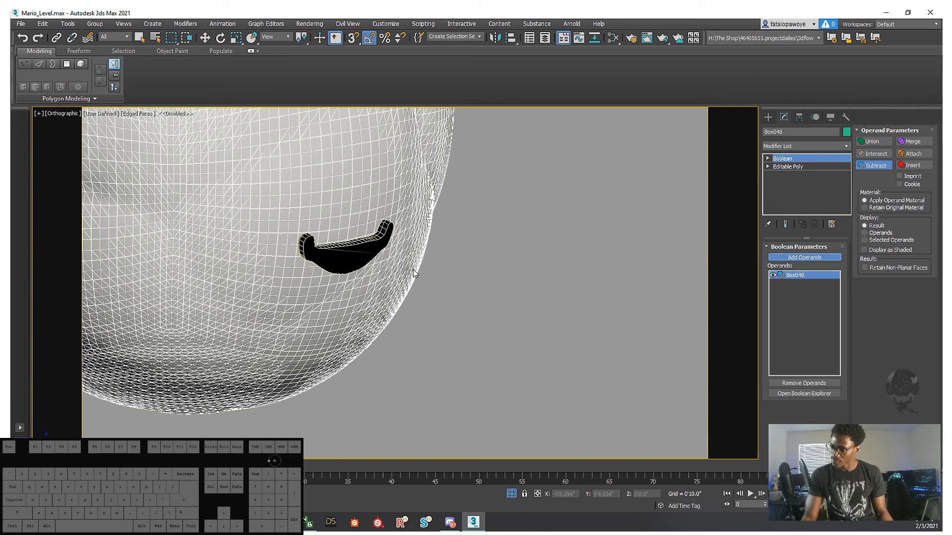
left_click(373, 256)
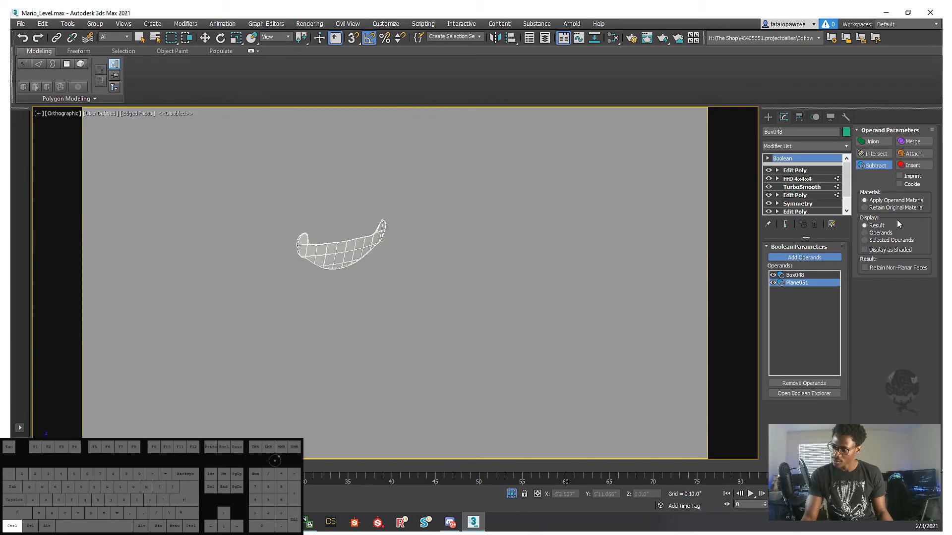
- Try the Imprint option on the mouth operand, and switch the subtraction to Cookie instead
left_click(865, 202)
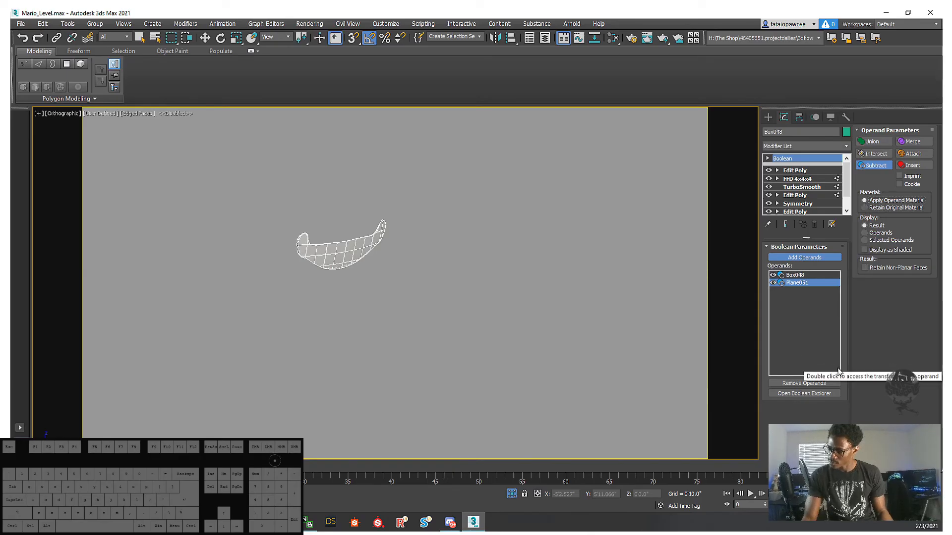
left_click(798, 276)
left_click(799, 283)
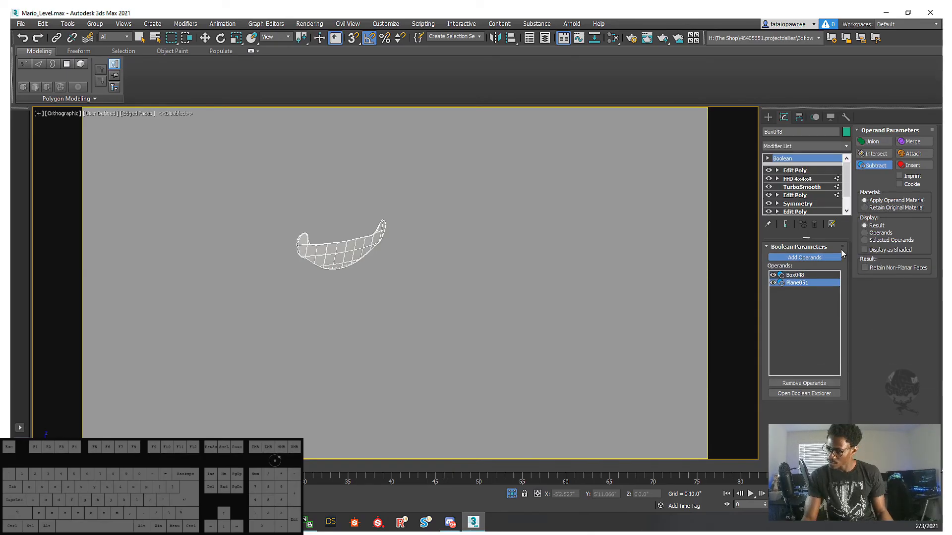
left_click(900, 185)
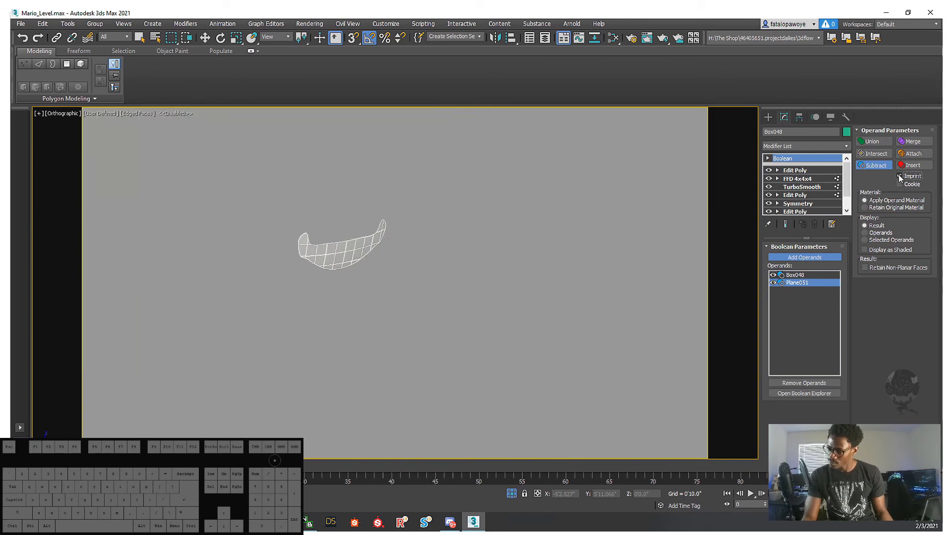
left_click(900, 176)
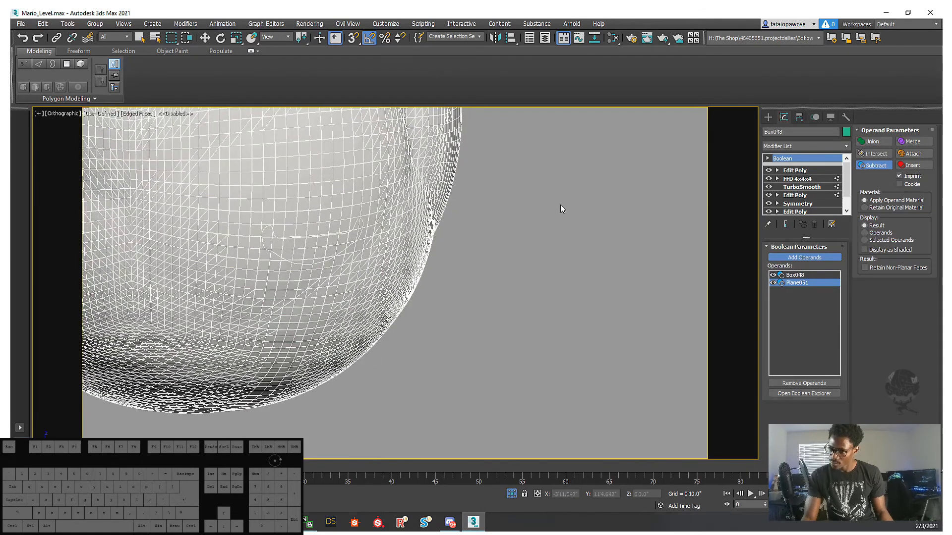
left_click(900, 185)
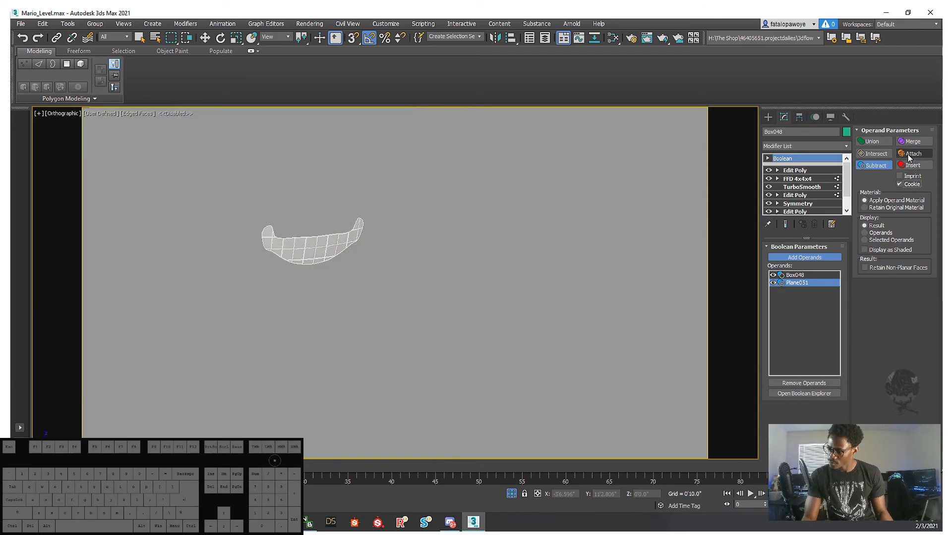
- Try the Intersect operation on the mouth operand with Cookie on, and return it to Subtract
left_click(871, 154)
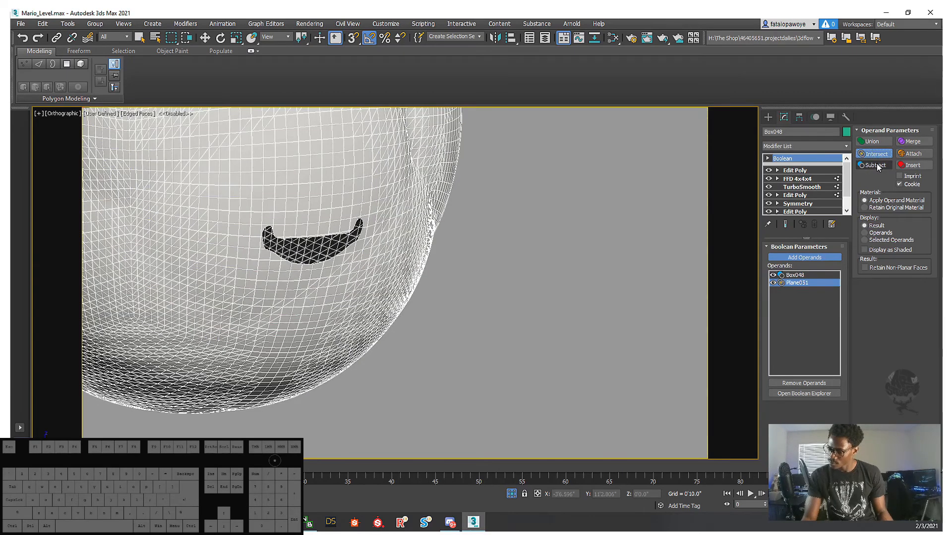
middle_click_drag(546, 208, 376, 248, "alt")
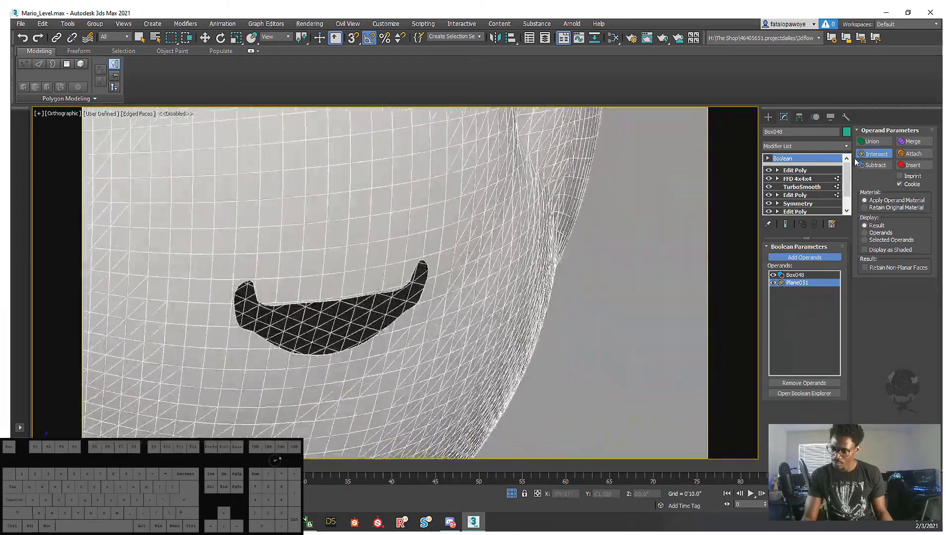
left_click(877, 166)
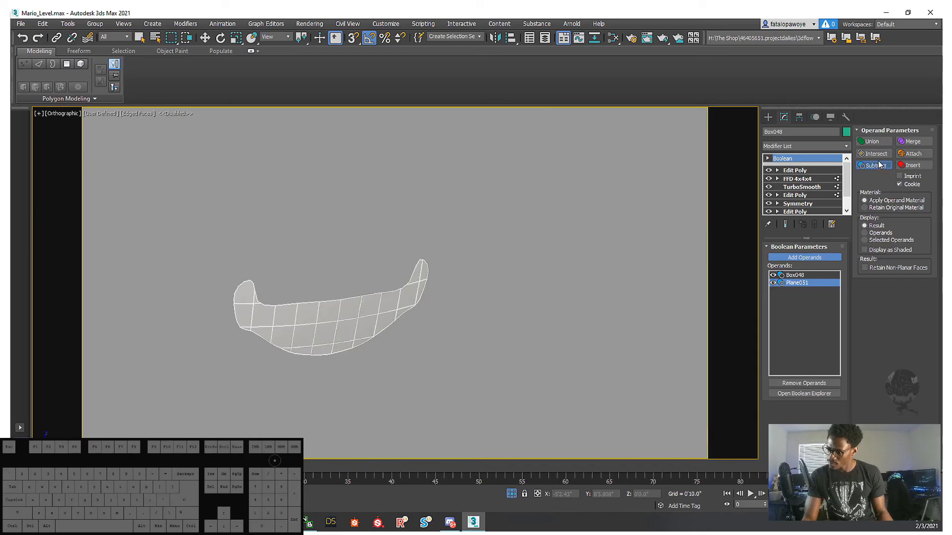
- Switch the Boolean display from the result to its operands and turn on Retain Non-Planar Faces
left_click(874, 233)
left_click(870, 241)
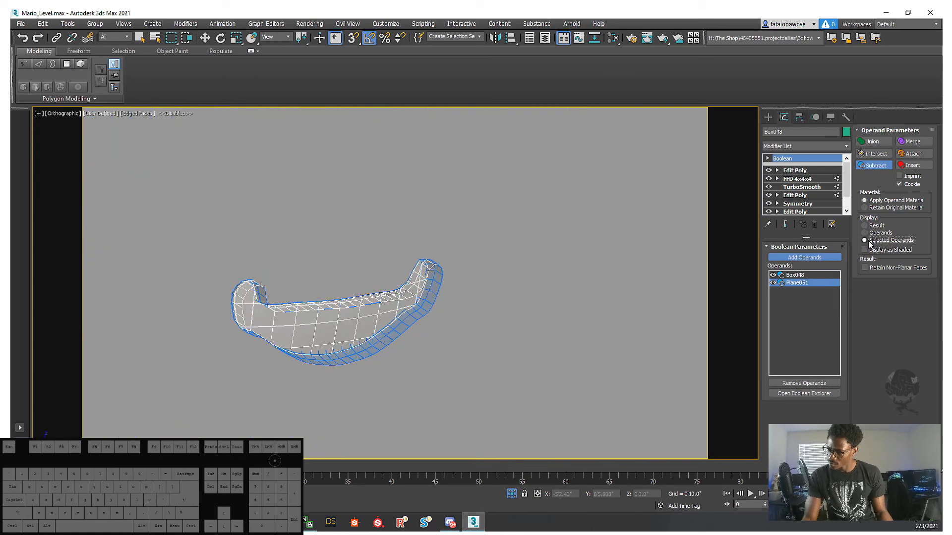
left_click(871, 234)
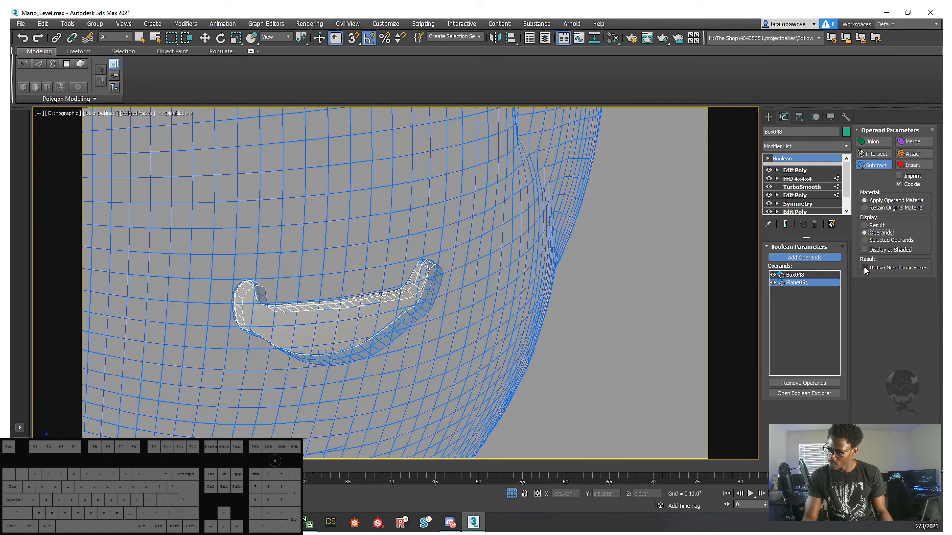
left_click(864, 268)
mouse_move(483, 312)
middle_mouse_down("alt")
mouse_move(477, 298)
mouse_move(487, 347)
middle_mouse_up("alt")
key("F3")
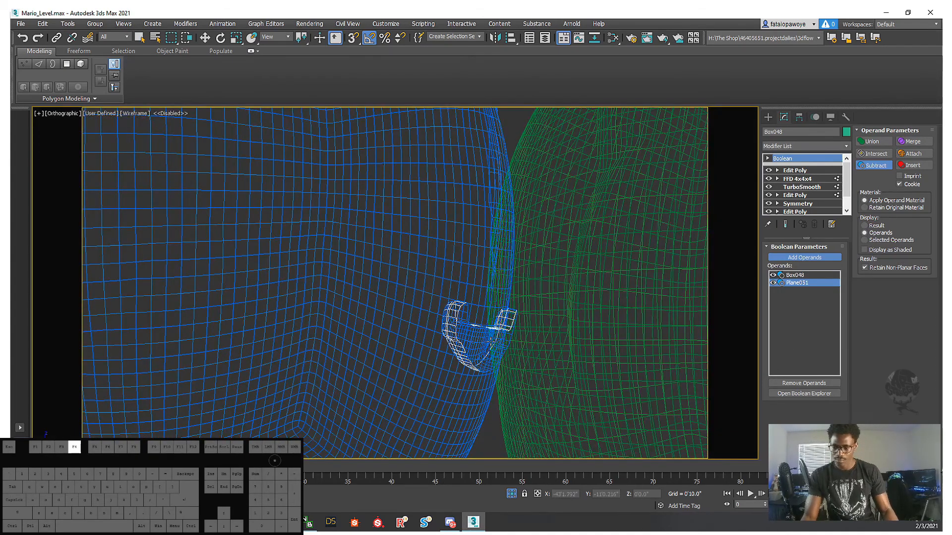
key("F4")
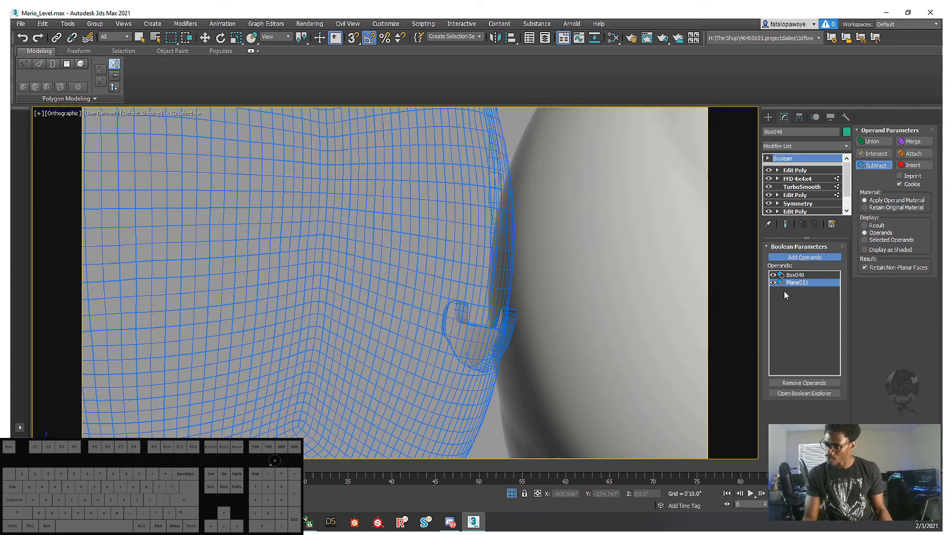
- Try moving the mouth operand above the cloud in the Boolean's operand order, and display the result
left_click_drag(793, 283, 795, 276)
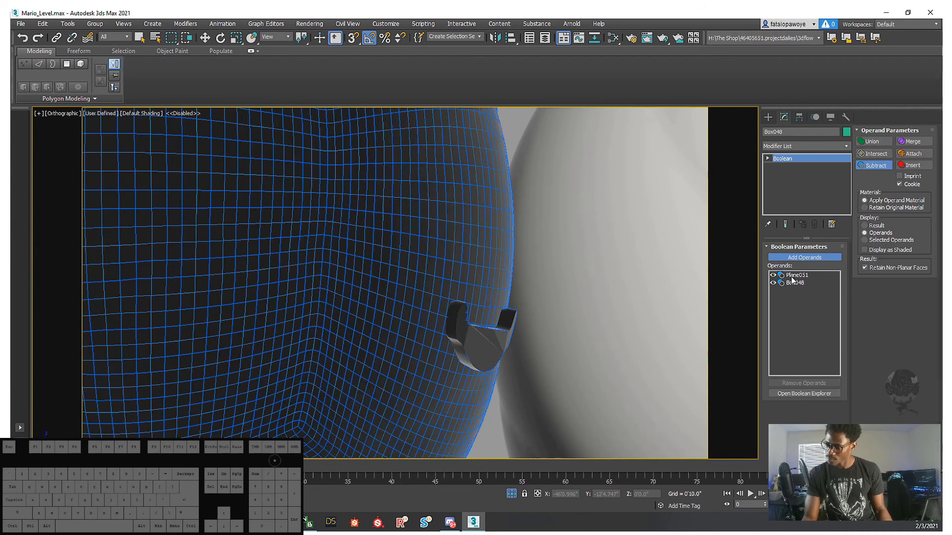
mouse_move(485, 329)
middle_mouse_down("alt")
mouse_move(449, 348)
mouse_move(477, 346)
mouse_move(478, 359)
middle_mouse_up("alt")
scroll(477, 359, "down", 4)
key("F3")
key("F4")
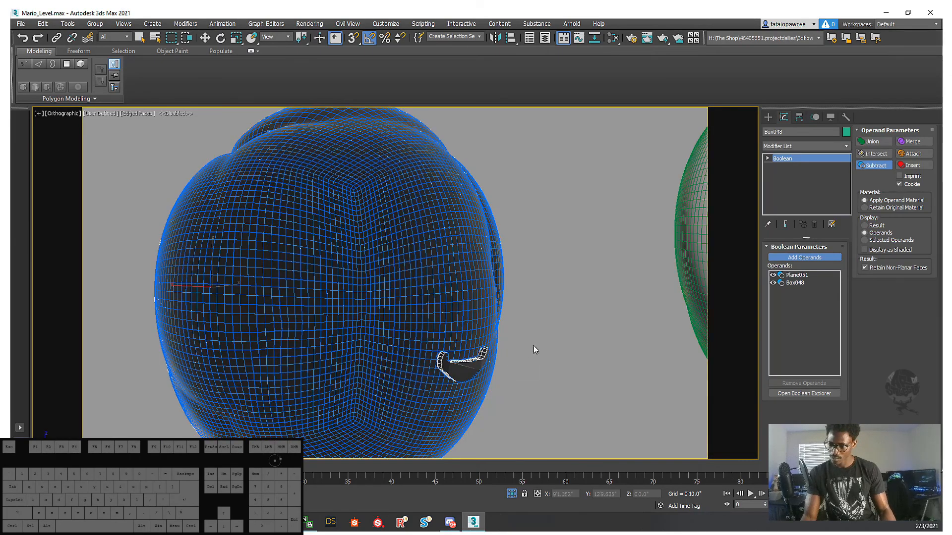
left_click(868, 225)
middle_click_drag(493, 327, 490, 353, "alt")
scroll(468, 368, "up", 4)
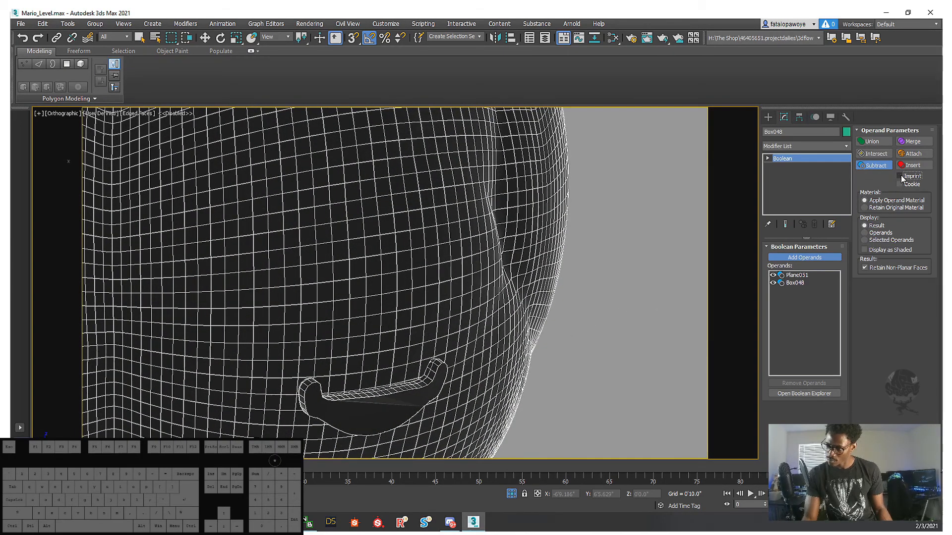
middle_click_drag(549, 268, 541, 297, "alt")
- Try Retain Original Material and the Merge operation on the mouth operand, and return it to Subtract
left_click(797, 275)
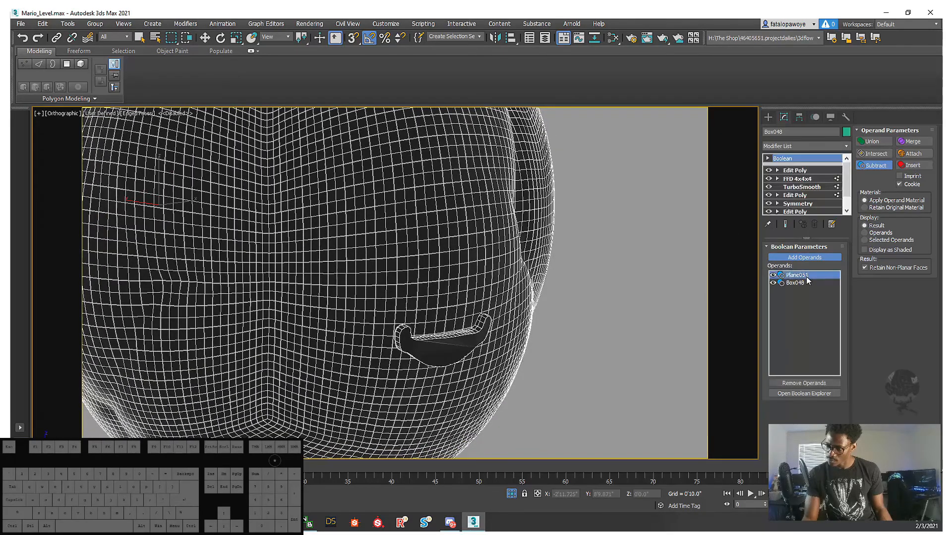
mouse_move(480, 333)
middle_mouse_down("alt")
mouse_move(521, 341)
mouse_move(526, 325)
mouse_move(508, 320)
mouse_move(491, 340)
middle_mouse_up("alt")
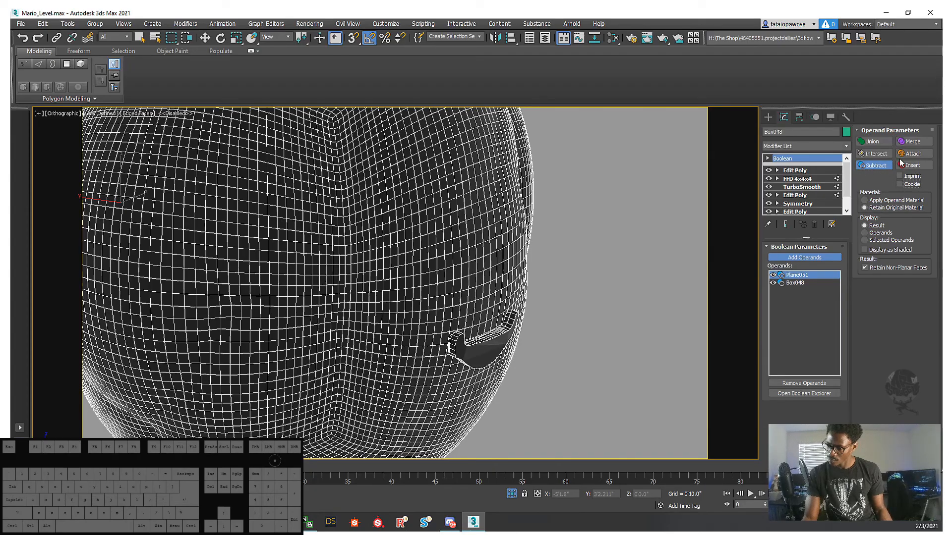
left_click(907, 143)
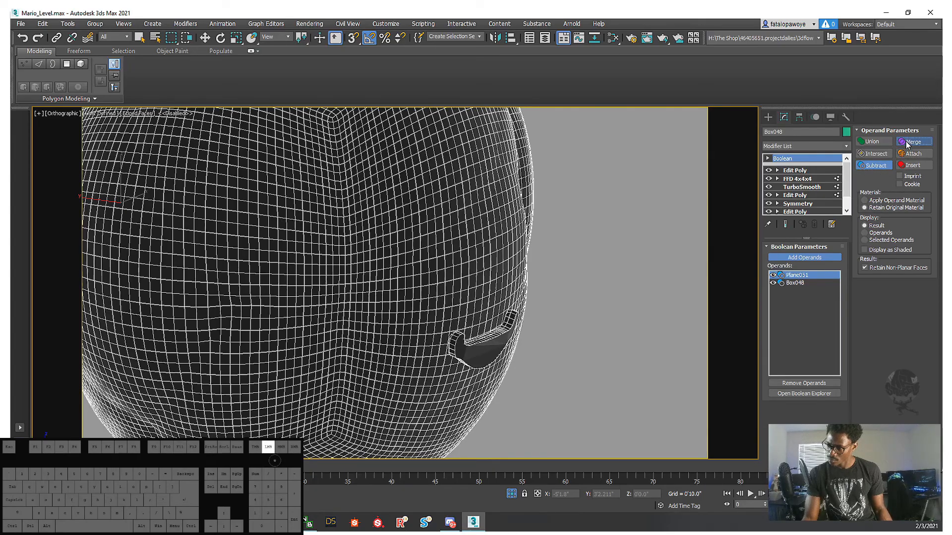
left_click(871, 164)
- Move the mouth operand back below the cloud, and display the operands with Retain Non-Planar Faces off
left_click_drag(799, 277, 802, 291)
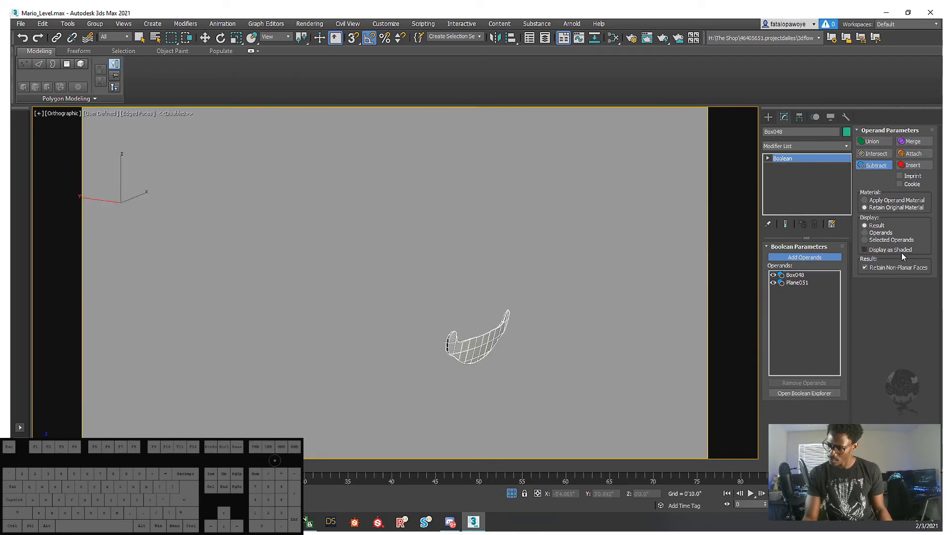
left_click(870, 268)
left_click(865, 233)
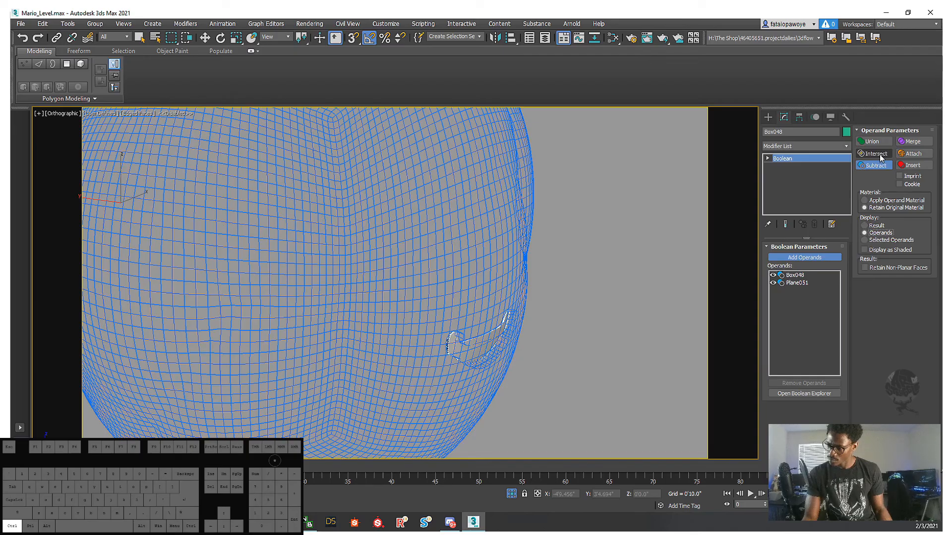
- Remove the mouth operand from the cloud's Boolean
left_click(797, 283)
right_click(799, 285)
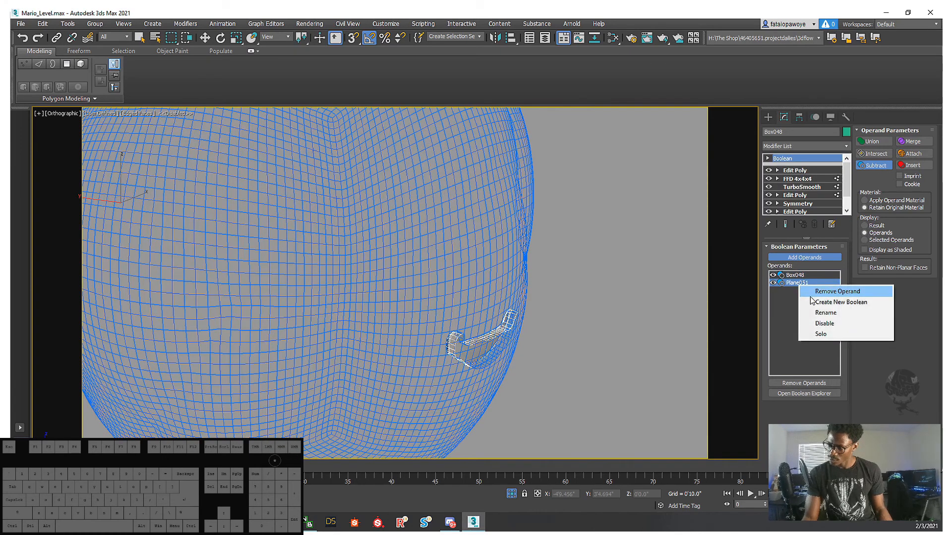
left_click(855, 292)
middle_click_drag(537, 255, 501, 292, "alt")
scroll(494, 273, "down", 5)
right_click(786, 157)
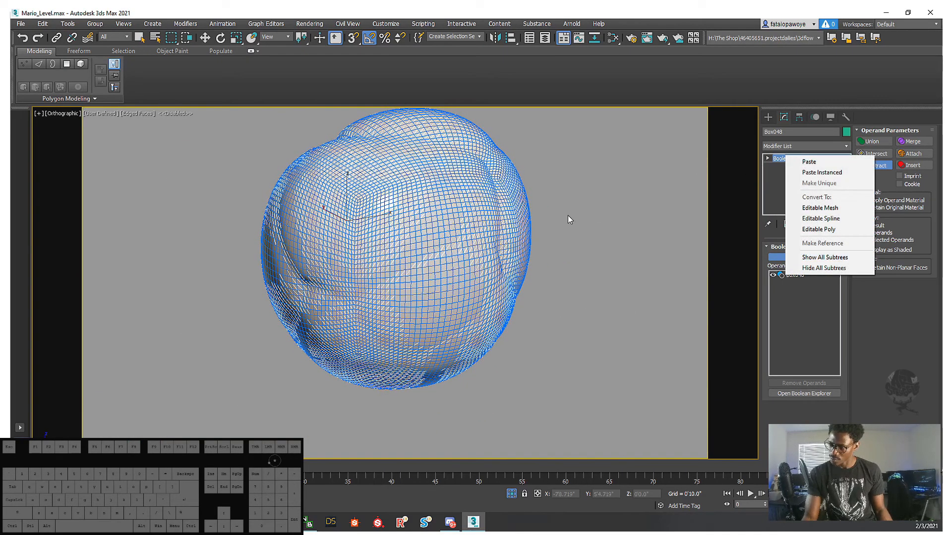
left_click(530, 259)
- Stop adding operands and unhide the mouth mesh on the cloud
middle_click_drag(622, 277, 596, 279, "alt")
key("w")
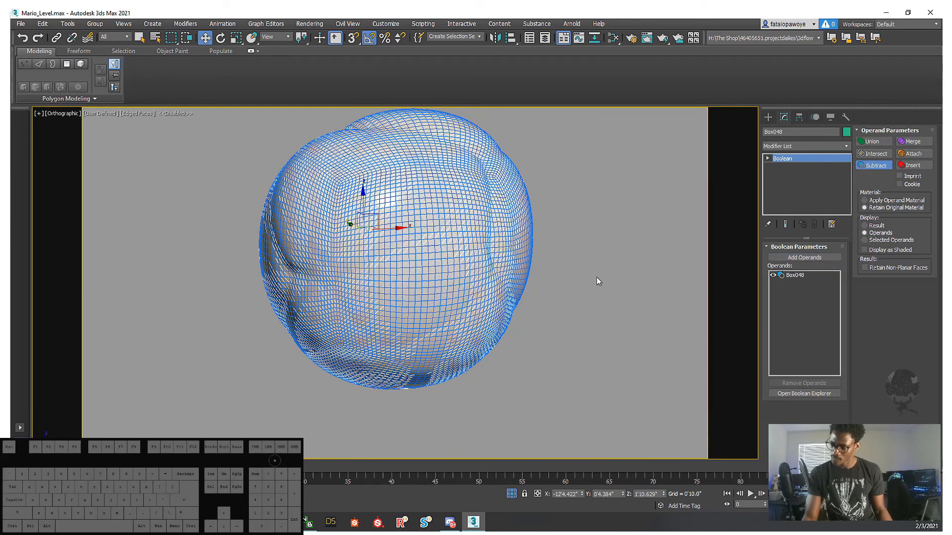
right_click(550, 292)
left_click(594, 245)
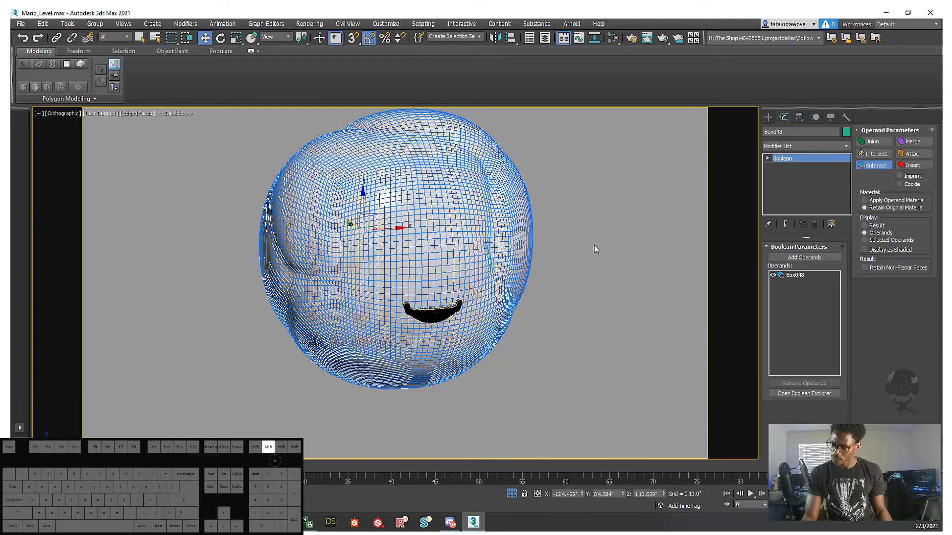
- Select the mouth and cut the topmost Edit Poly modifier from its stack
middle_click_drag(442, 307, 515, 303, "alt")
scroll(468, 298, "up", 5)
left_click(475, 292)
scroll(500, 324, "down", 4)
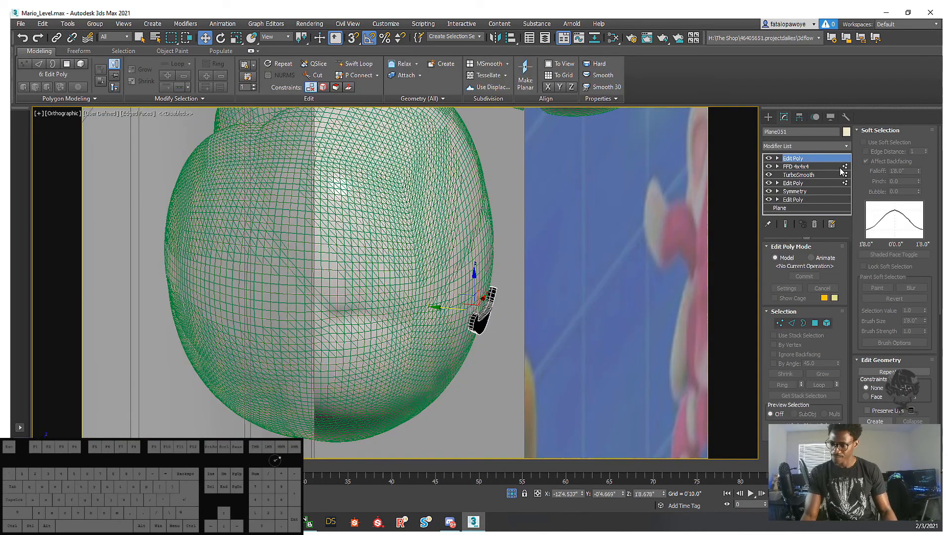
right_click(799, 158)
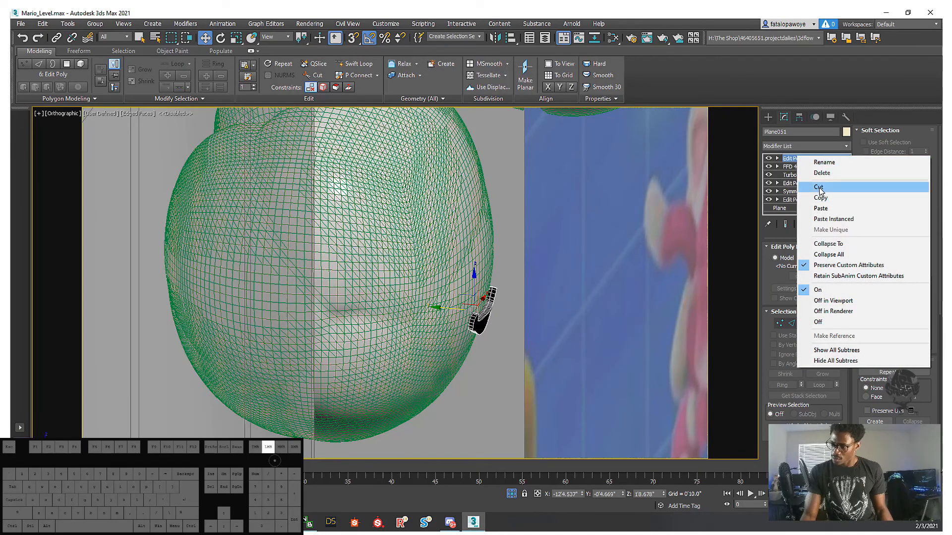
left_click(821, 185)
scroll(476, 312, "up", 6)
middle_click_drag(468, 310, 624, 266, "alt")
scroll(518, 312, "down", 4)
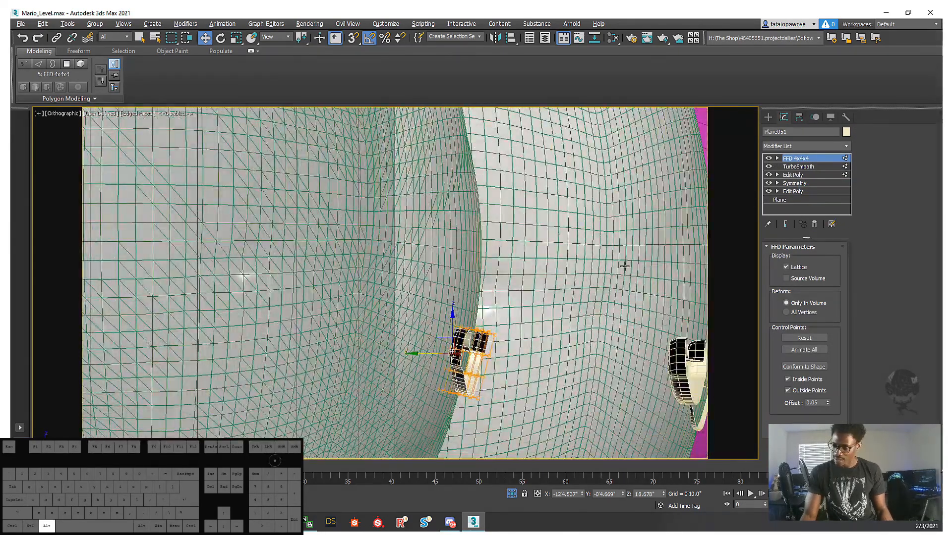
- Turn off the mouth's TurboSmooth and enter polygon level in the Edit Poly below it
left_click(769, 159)
left_click(768, 159)
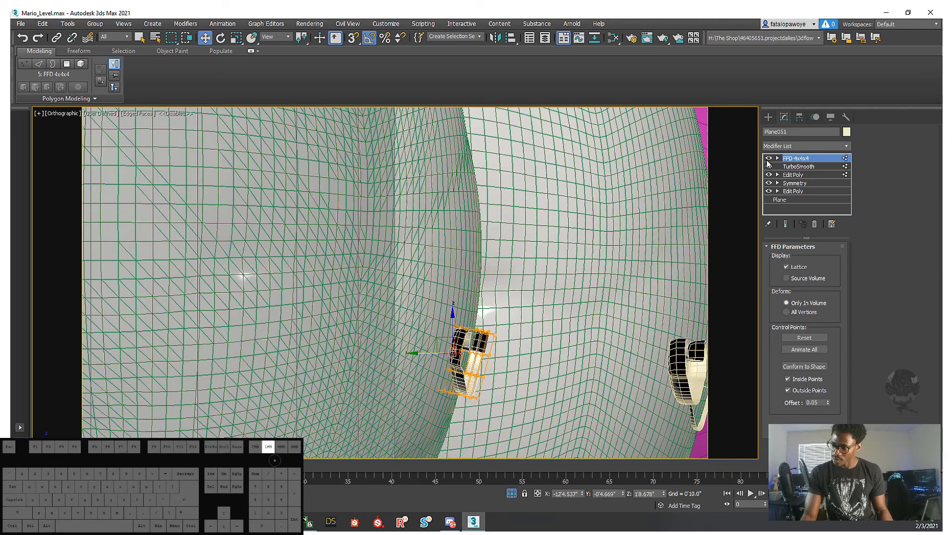
left_click(794, 175)
middle_click_drag(486, 298, 602, 328, "alt")
left_click(815, 323)
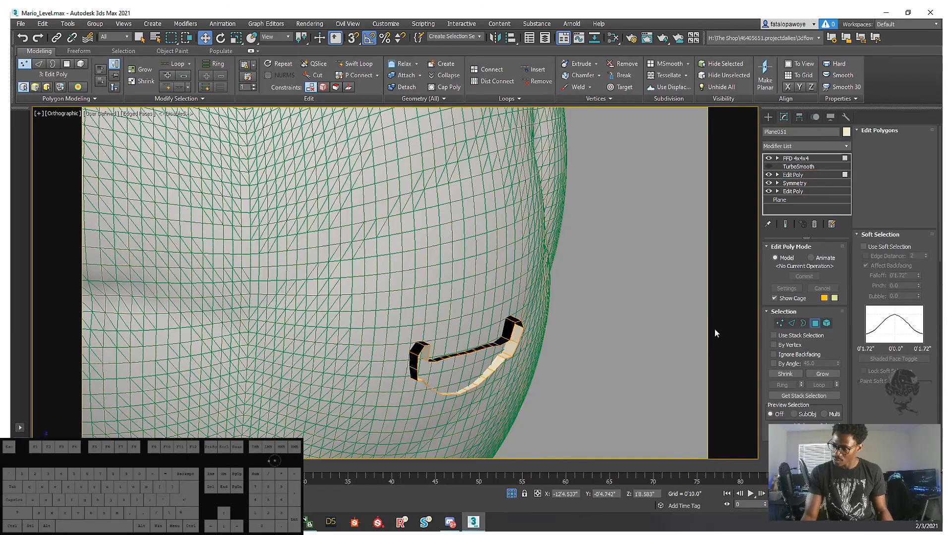
- Examine the mouth's side polygons and open edges at border level and in wireframe
left_click(506, 337)
scroll(507, 338, "up", 3)
scroll(507, 337, "up", 3)
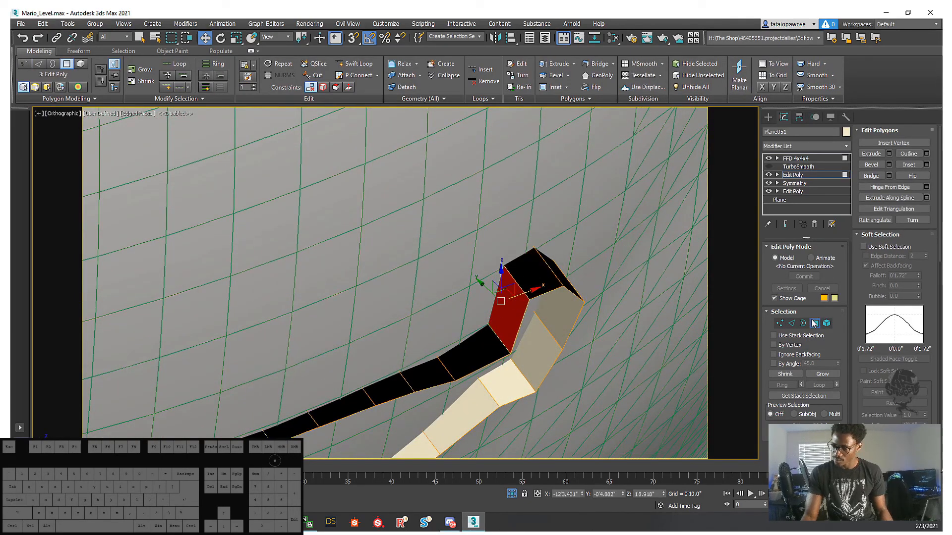
key("3")
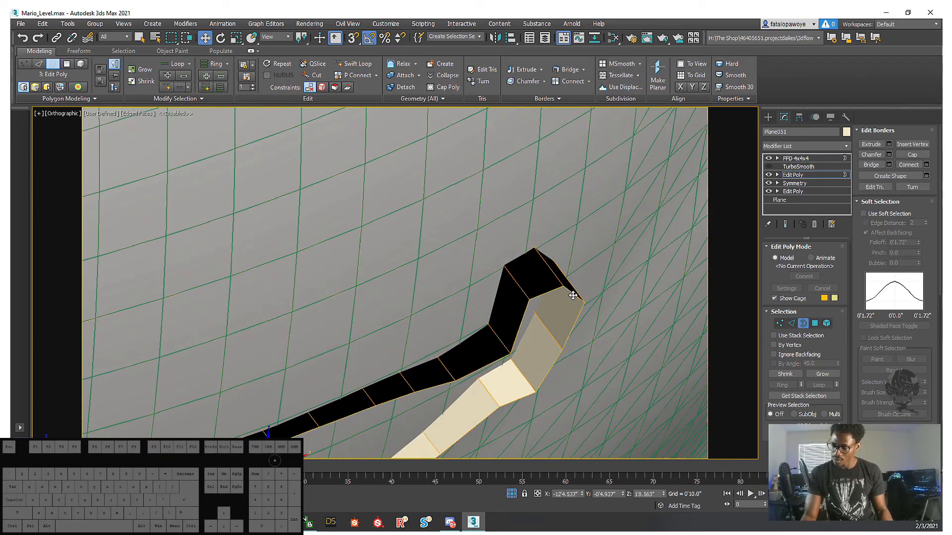
scroll(586, 311, "down", 6)
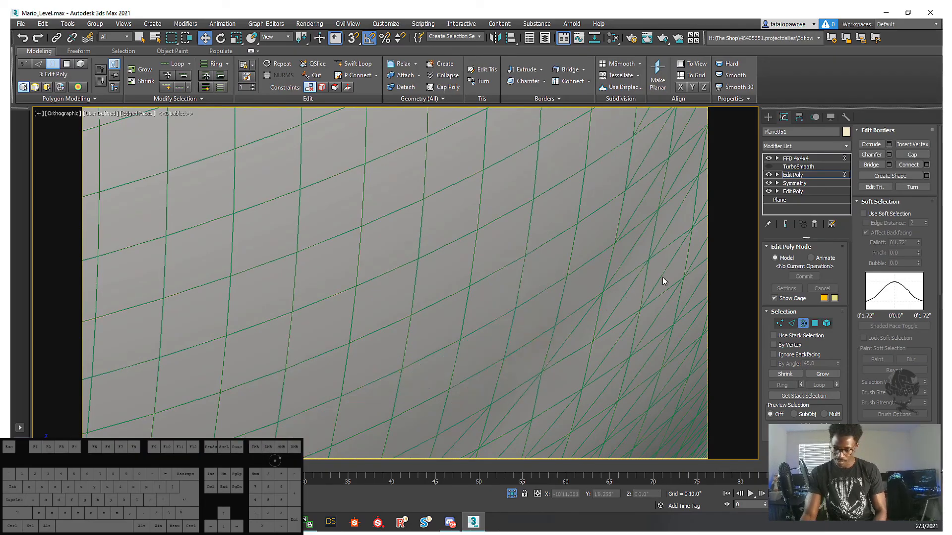
key("F4")
key("F3")
middle_click_drag(513, 300, 648, 250)
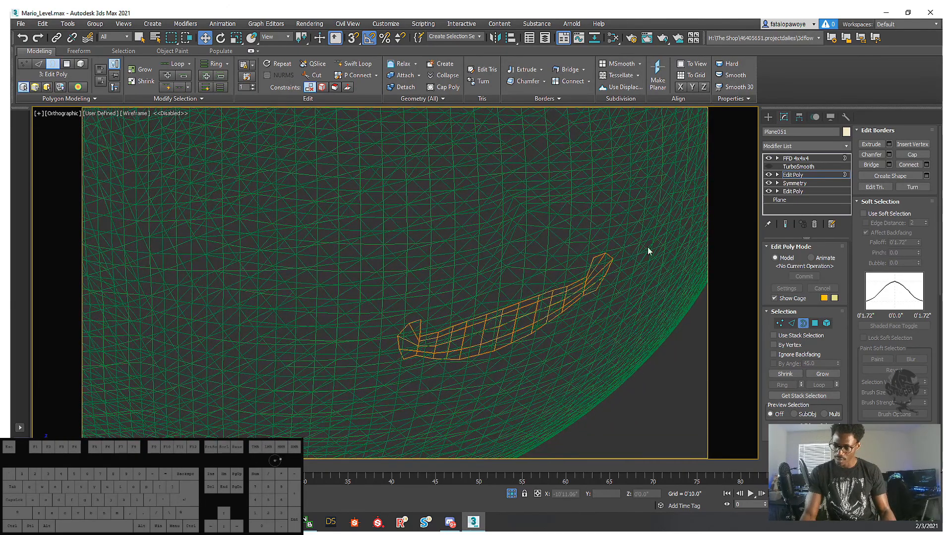
- Add a Shell modifier to the mouth directly above its Edit Poly and return to shaded display
left_click(809, 147)
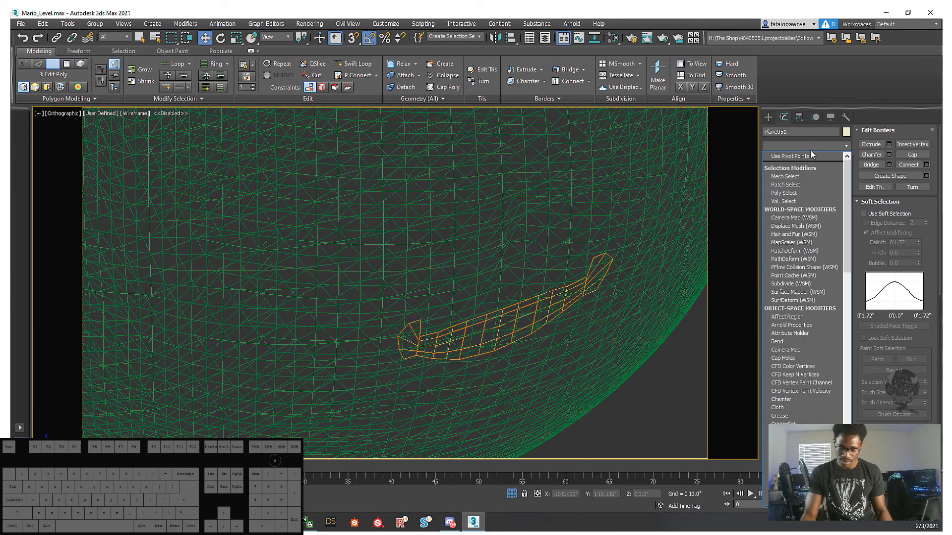
key("s")
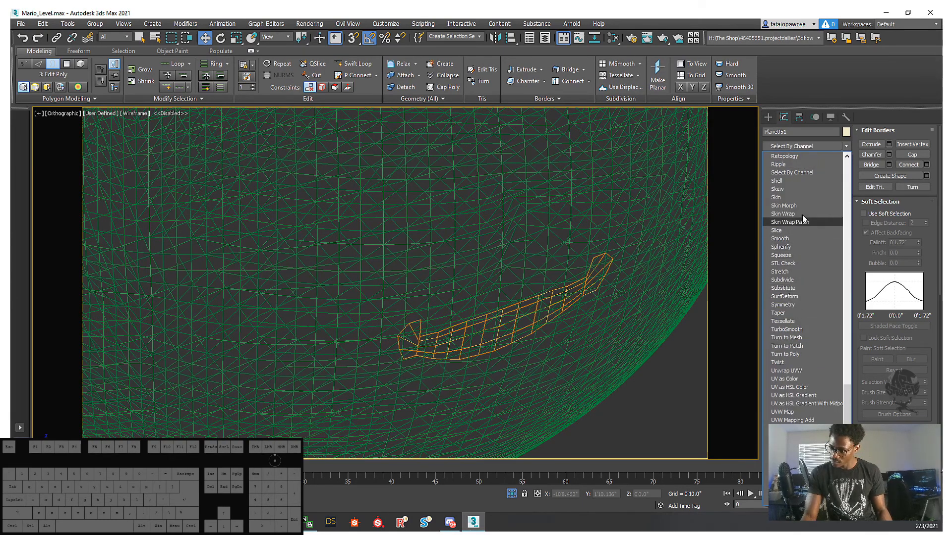
left_click(800, 182)
left_click(801, 181)
mouse_move(545, 317)
middle_mouse_down("alt")
mouse_move(570, 310)
mouse_move(577, 322)
mouse_move(576, 312)
middle_mouse_up("alt")
scroll(570, 310, "down", 3)
key("F3")
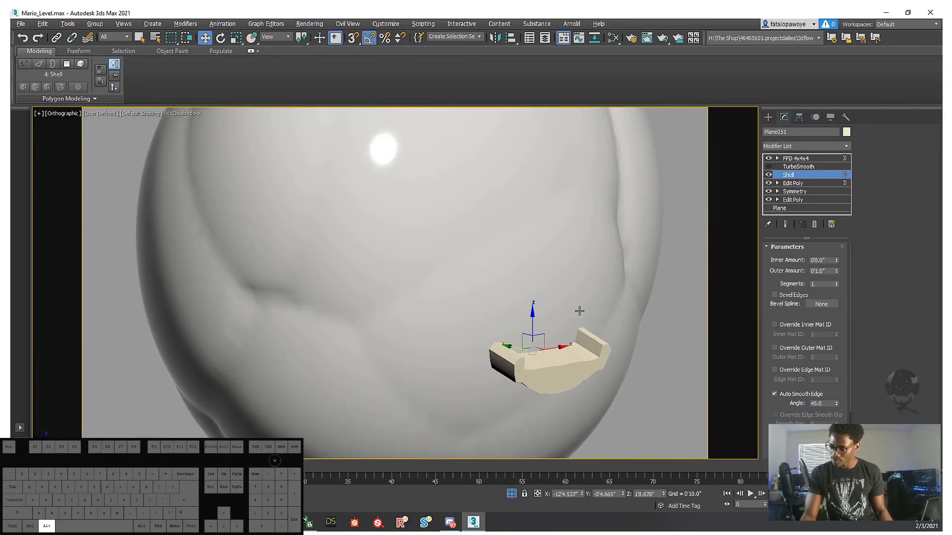
- Set the mouth's Edit Poly to vertex level and turn TurboSmooth back on beneath the FFD 4x4x4
left_click(788, 159)
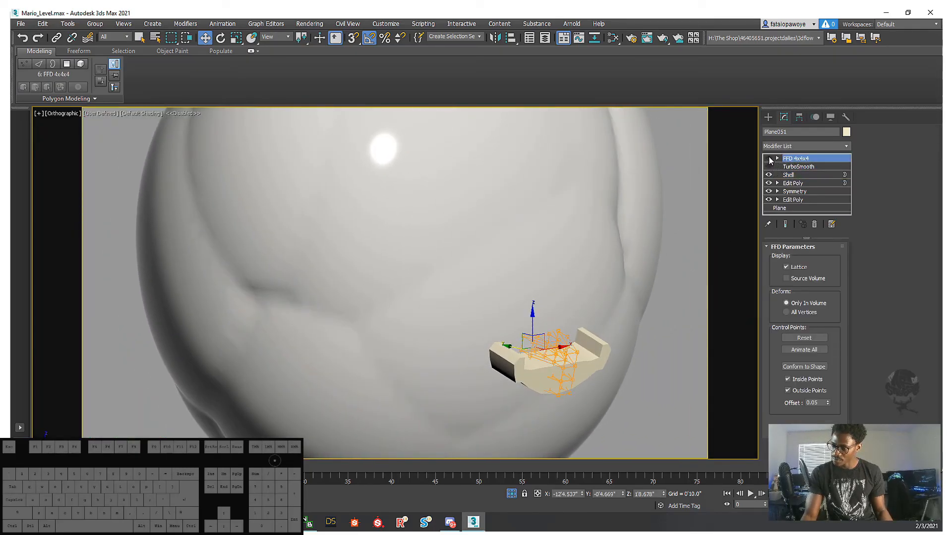
left_click(793, 183)
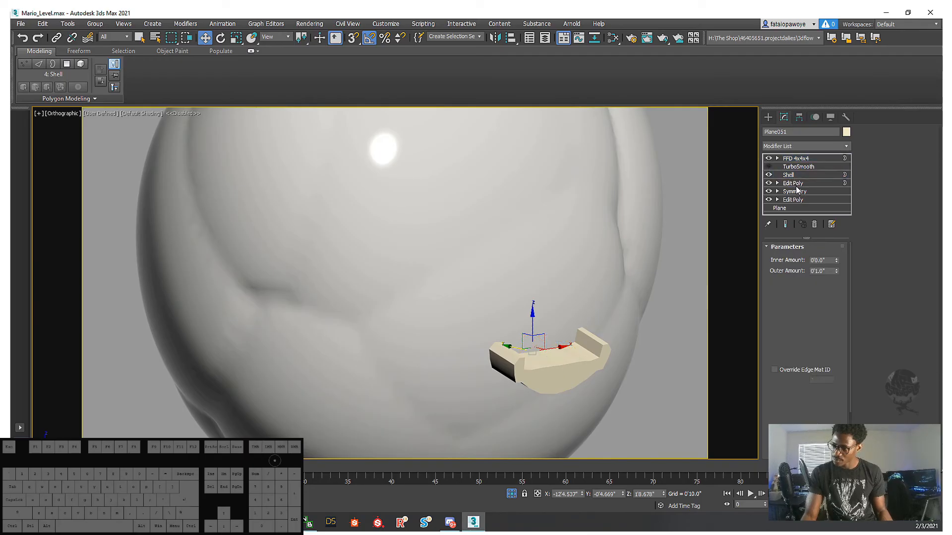
left_click(781, 324)
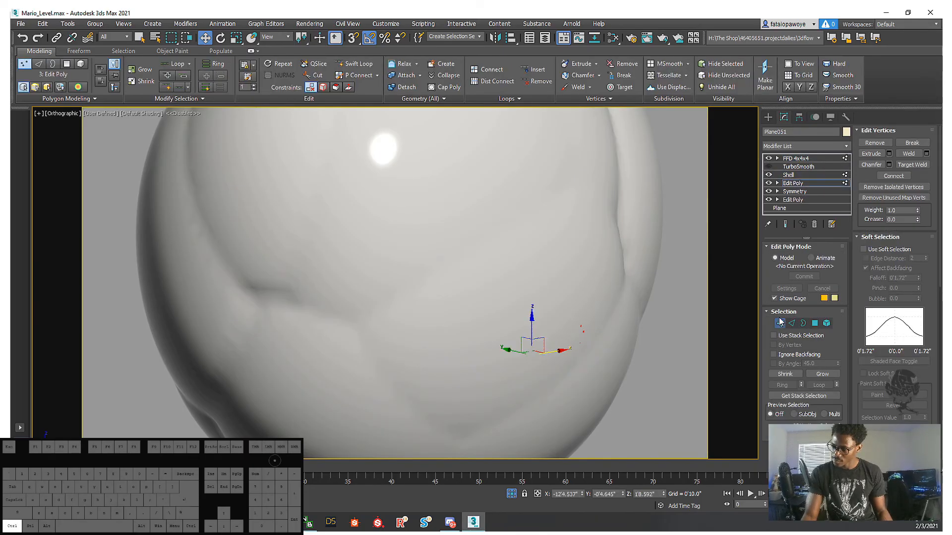
left_click(781, 175)
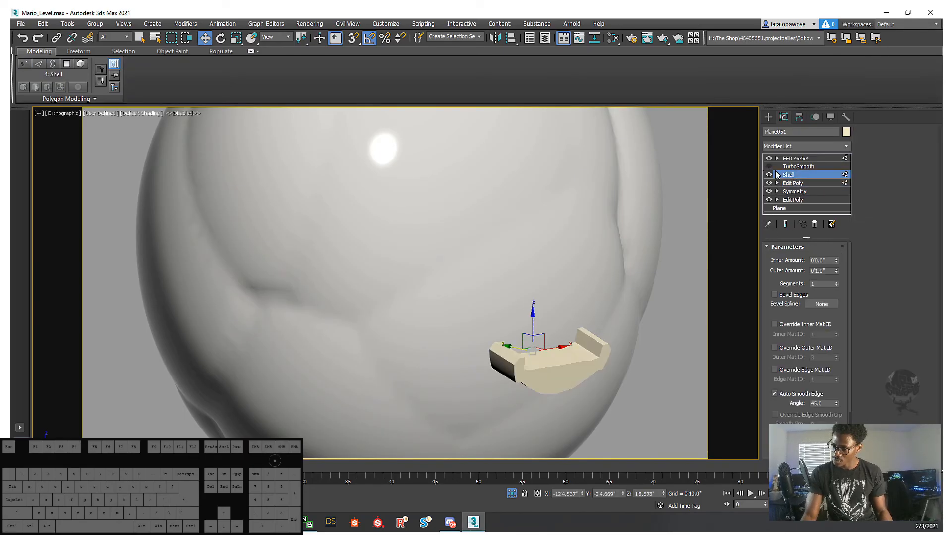
left_click(794, 158)
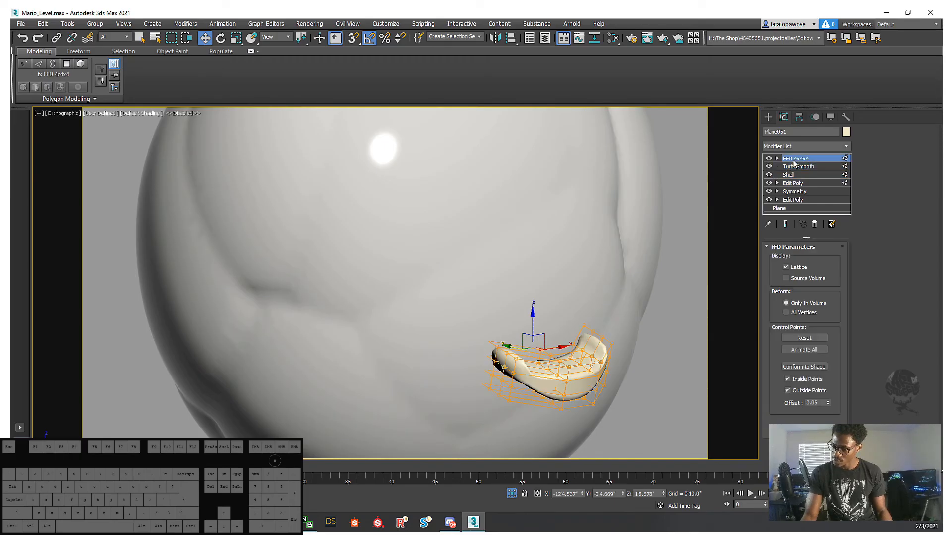
middle_click_drag(617, 243, 674, 277, "alt")
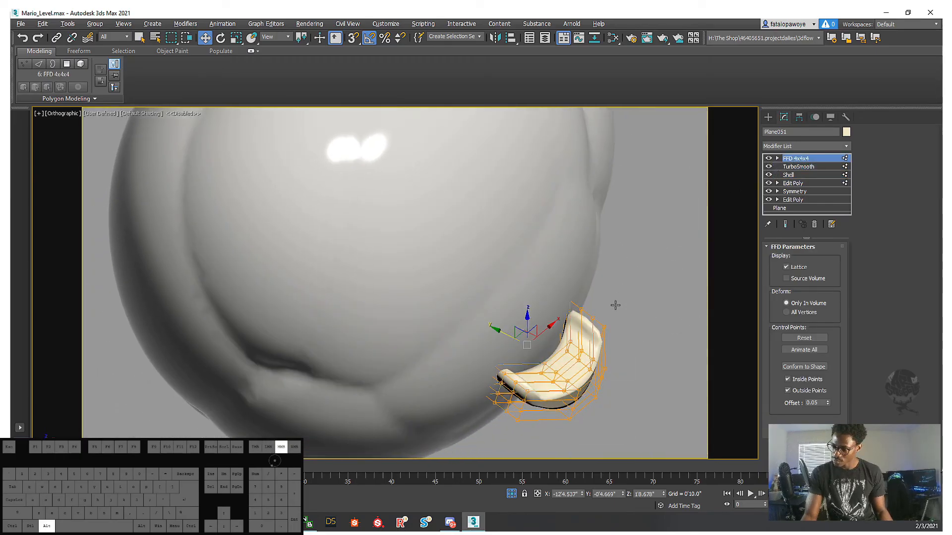
- Make the cloud head a Boolean compound object and open its Boolean parameters
left_click(768, 117)
middle_click_drag(499, 334, 531, 294, "alt")
left_click(538, 237)
left_click(784, 120)
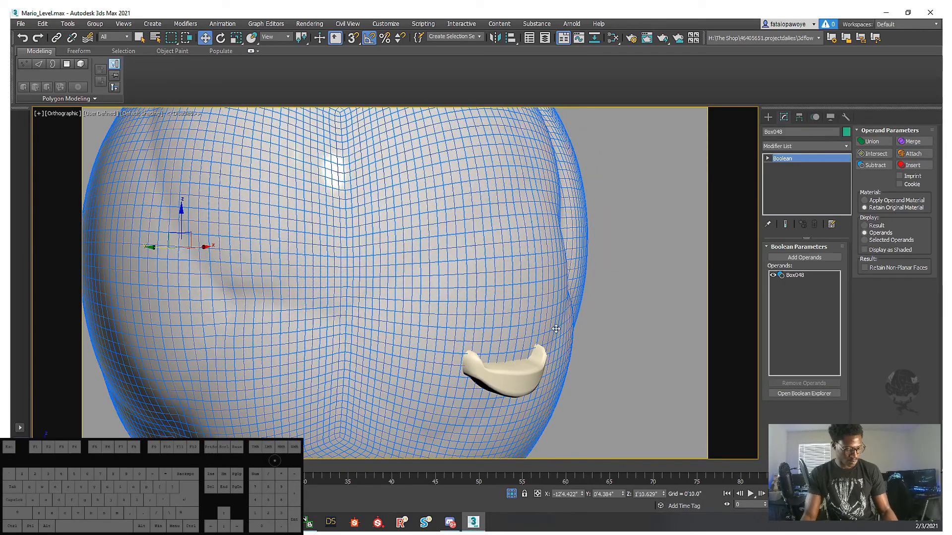
- Set the mouth piece's TurboSmooth iterations to 2
left_click(512, 370)
left_click(799, 167)
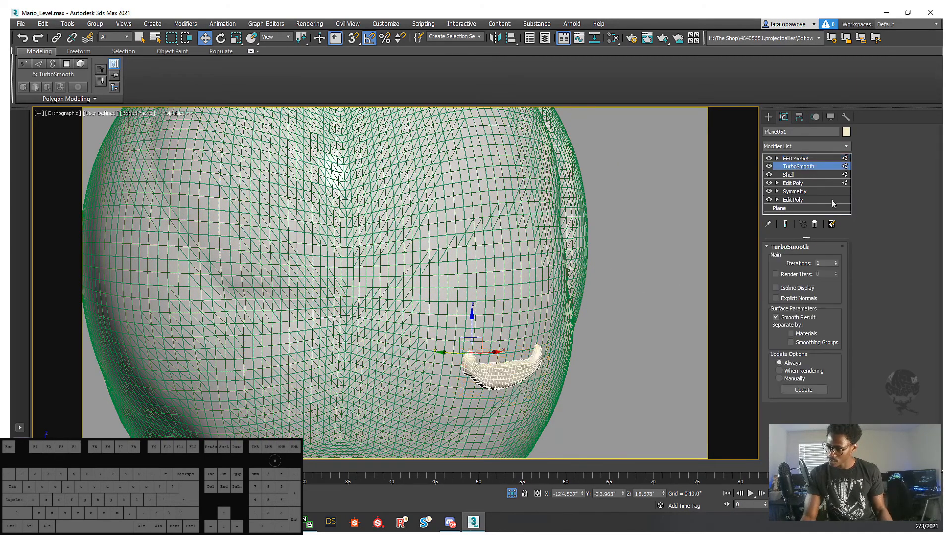
middle_click_drag(536, 299, 495, 296, "alt")
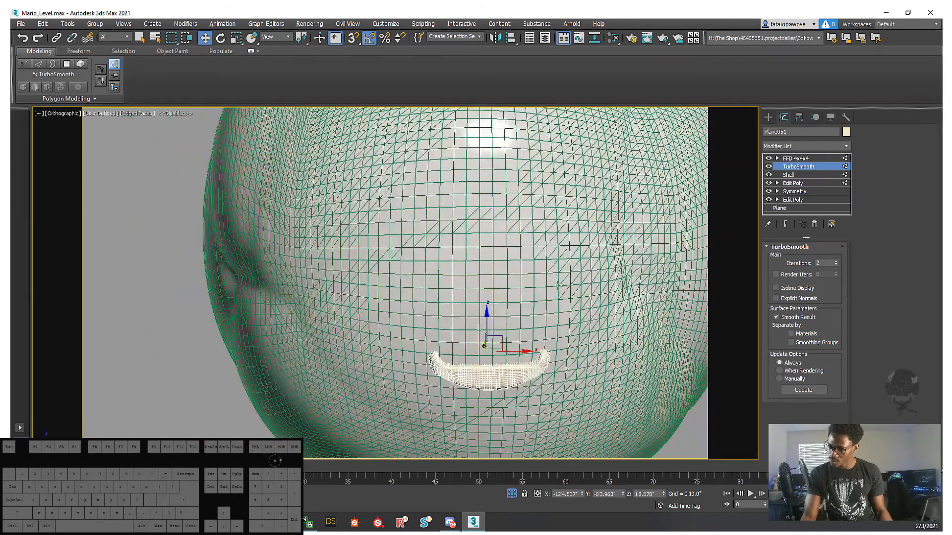
- Try to subtract the mouth piece from the cloud head as a Boolean operand, displaying the result
left_click(559, 285)
middle_click_drag(555, 286, 635, 287, "alt")
middle_click_drag(635, 286, 446, 268)
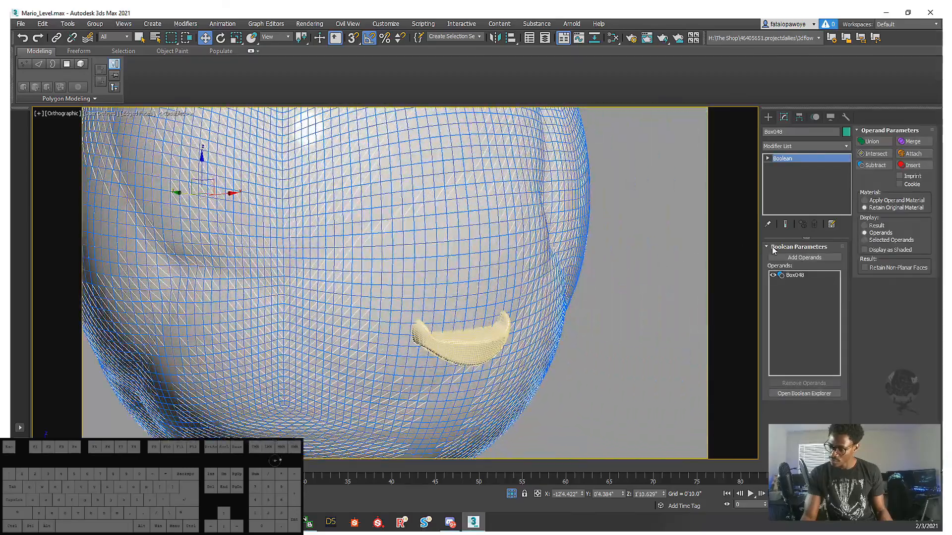
left_click(799, 275)
left_click(816, 258)
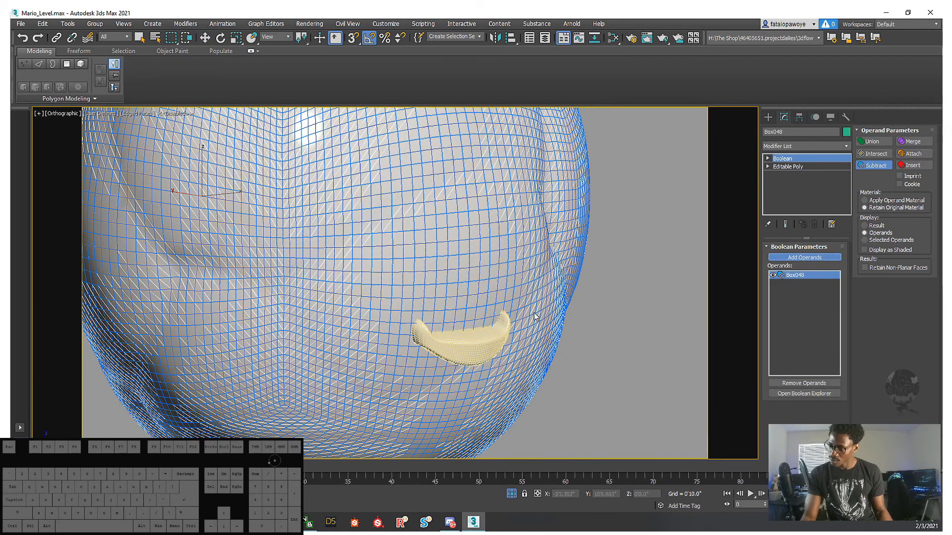
left_click(485, 339)
middle_click_drag(576, 362, 566, 352, "alt")
left_click(864, 225)
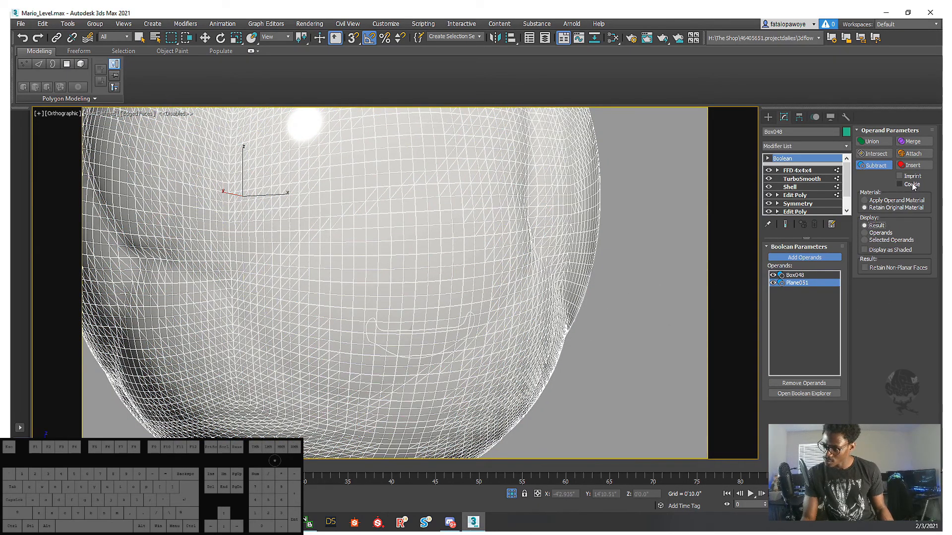
- Compare the Boolean display modes, return to Result and enable Retain Non-Planar Faces
left_click(865, 240)
left_click(865, 233)
left_click(865, 226)
left_click(867, 269)
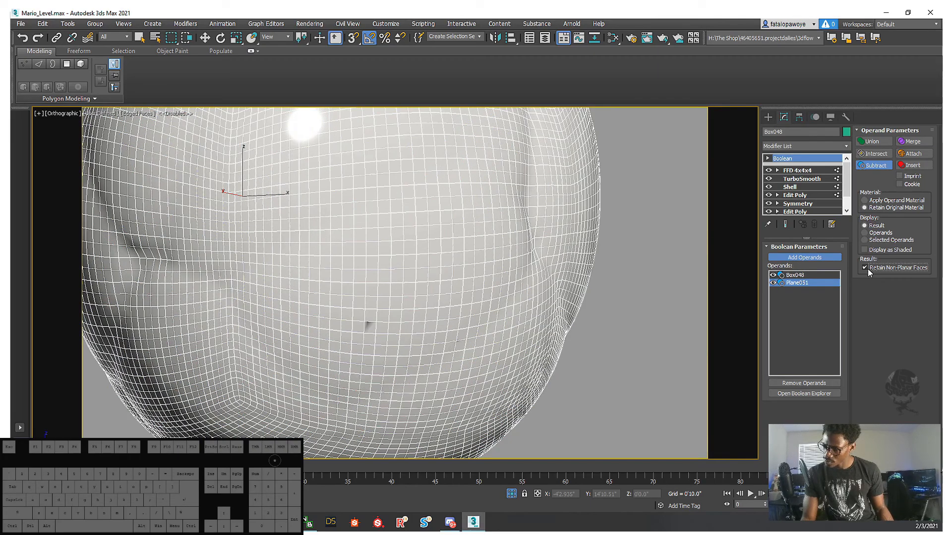
- Try the Intersect and Attach operations on the mouth operand and set it back to Subtract
left_click(875, 154)
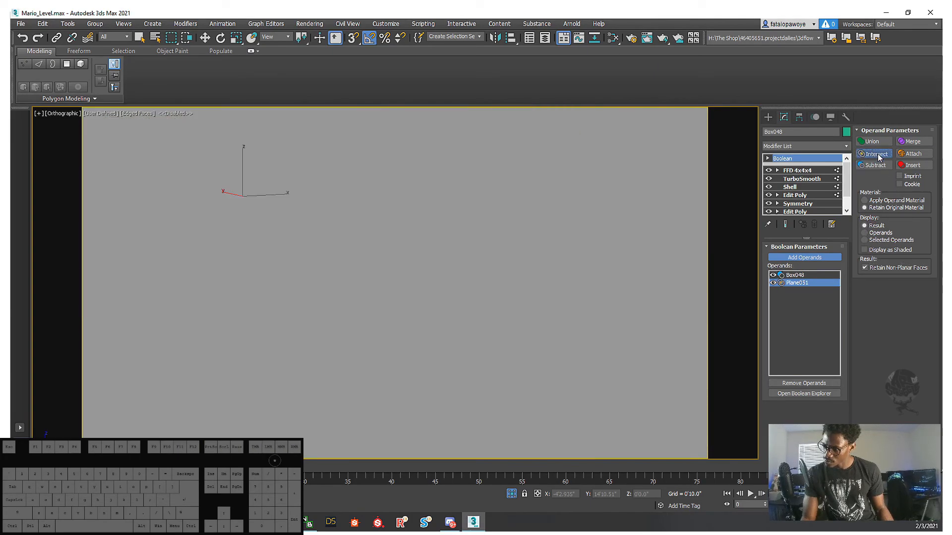
left_click(877, 165)
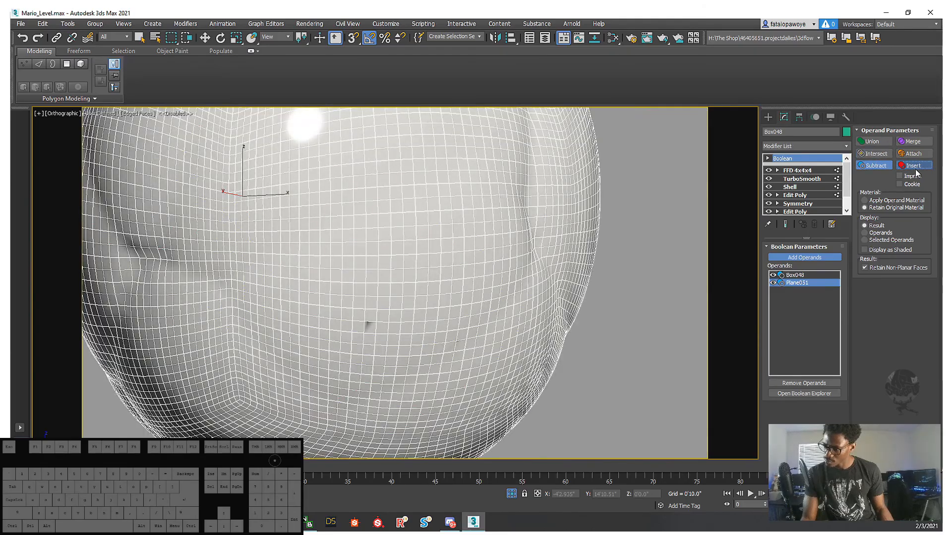
left_click(914, 155)
middle_click_drag(575, 292, 541, 305, "alt")
scroll(453, 319, "up", 4)
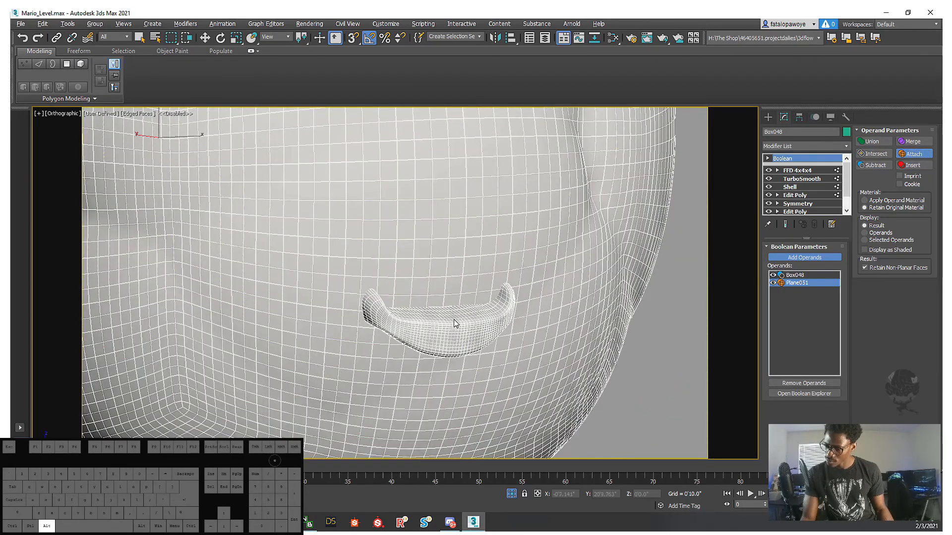
left_click(873, 165)
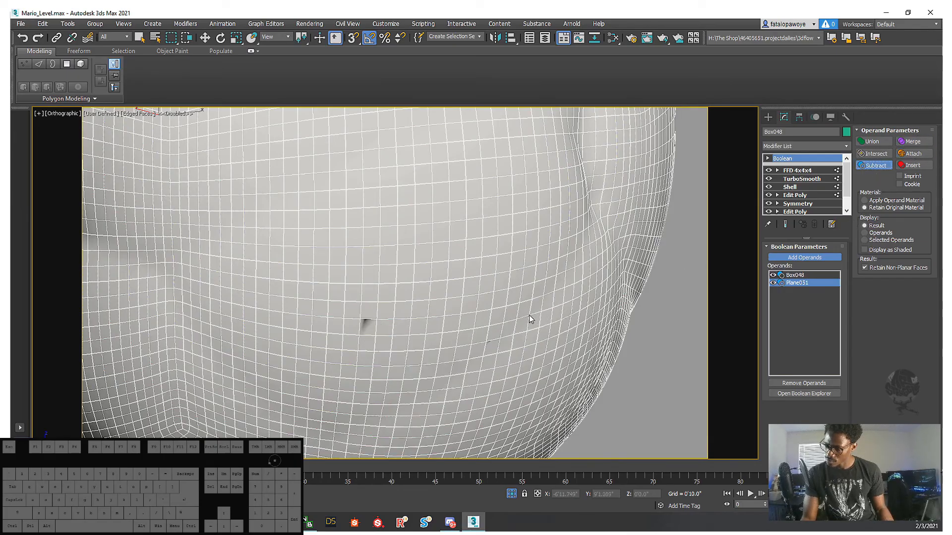
- Disable Retain Non-Planar Faces, compare the display modes and show the Boolean's operands without edged faces
left_click(866, 268)
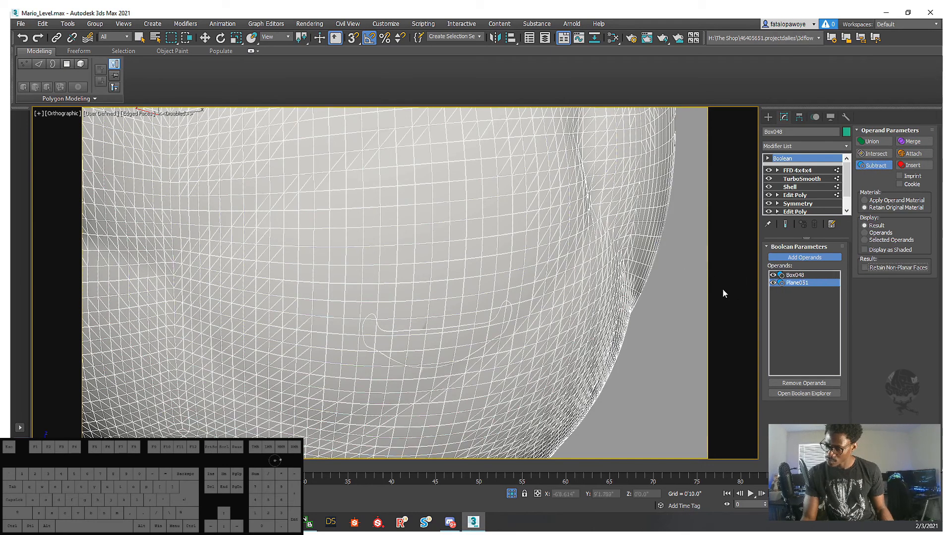
left_click(865, 233)
left_click(865, 240)
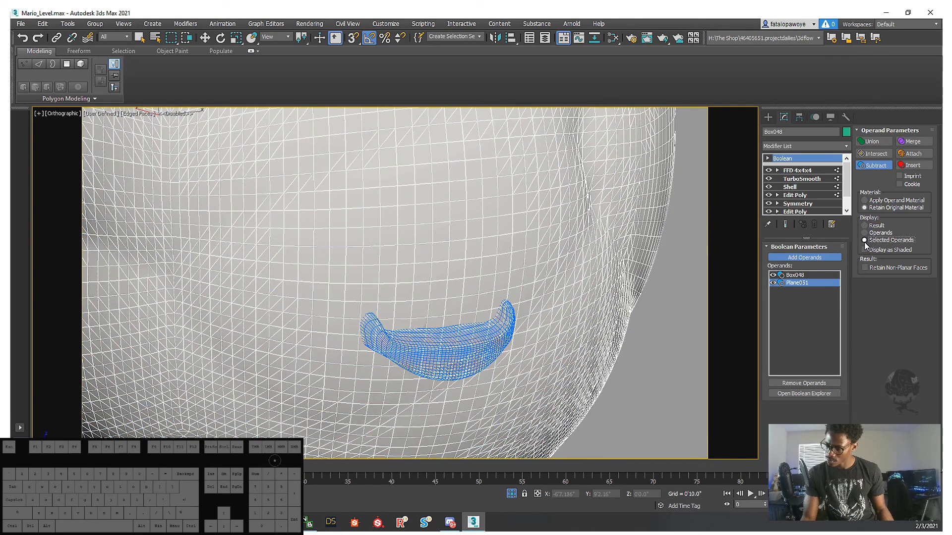
left_click(867, 233)
left_click(867, 225)
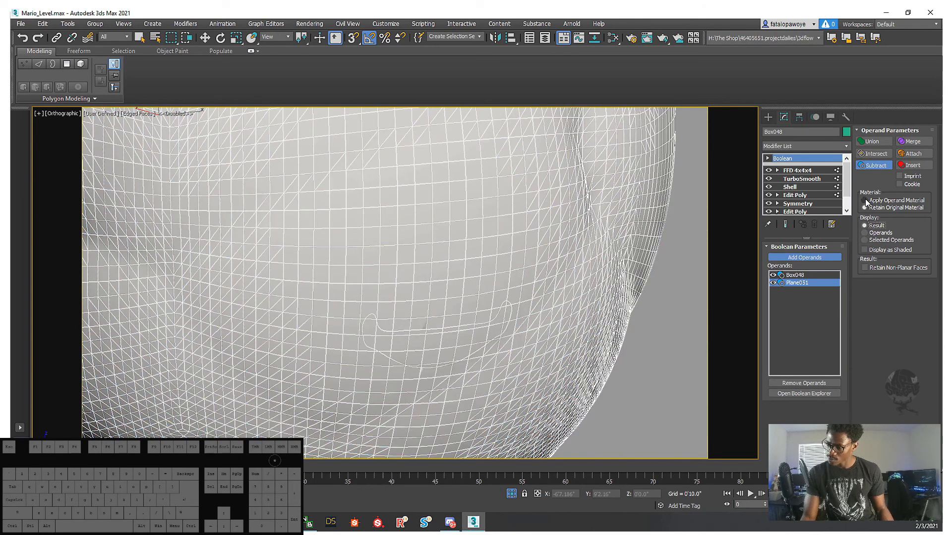
left_click(865, 233)
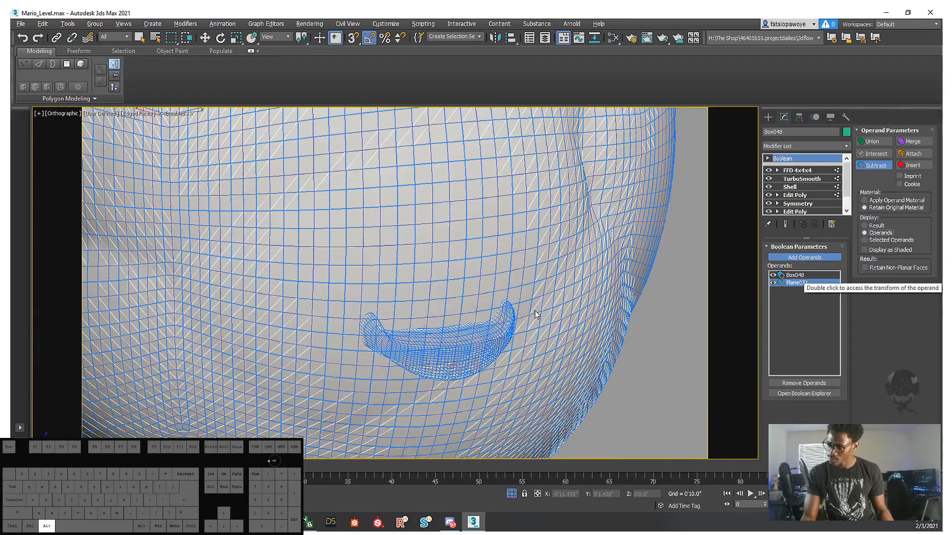
middle_click_drag(531, 314, 592, 313, "alt")
key("F4")
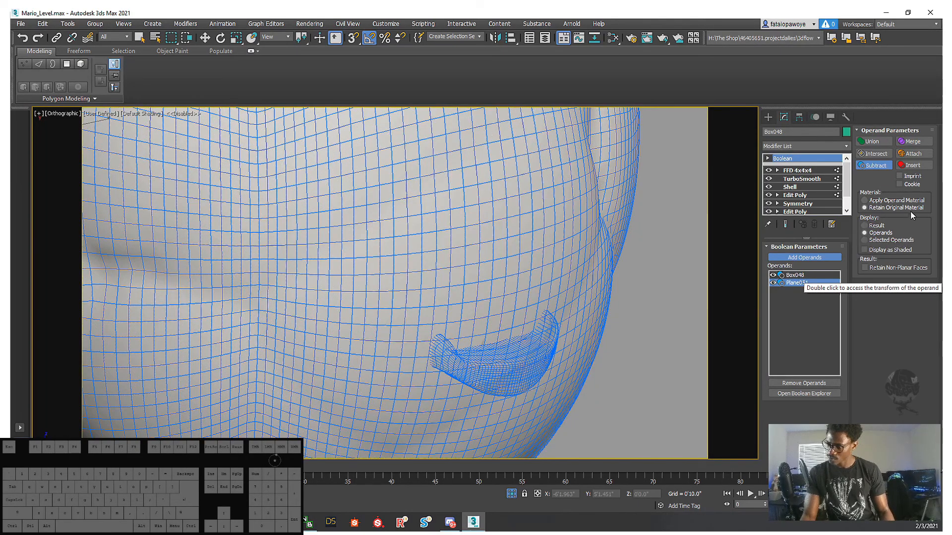
- Undo the latest Boolean option changes and remove the mouth operand from the Boolean
left_click(876, 166)
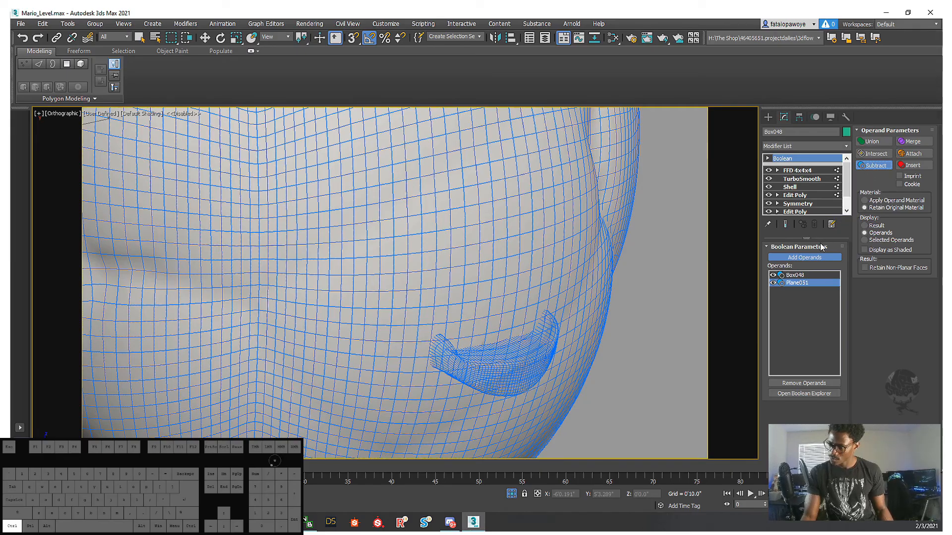
key("ctrl+z")
key("ctrl+z")
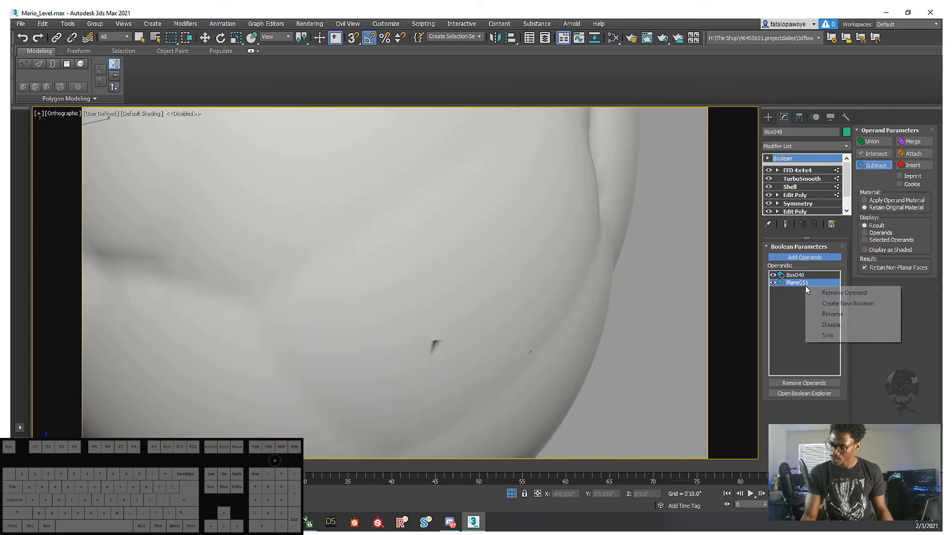
right_click(805, 286)
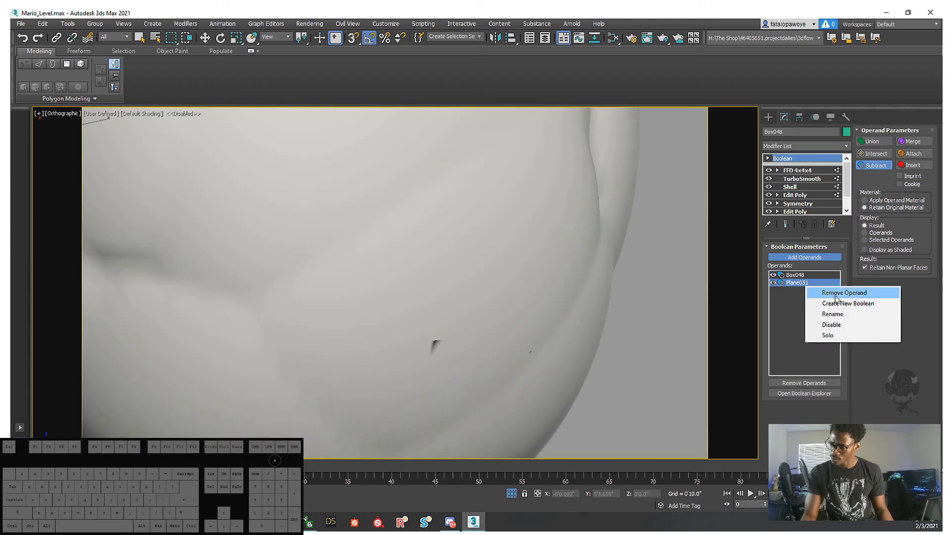
left_click(849, 293)
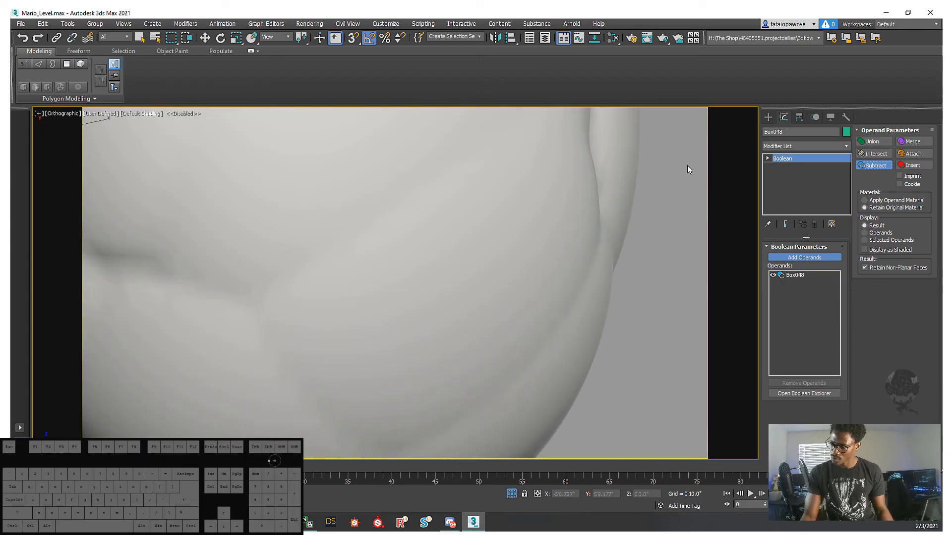
- Convert the cloud head to an Editable Poly
scroll(576, 223, "down", 3)
middle_click_drag(590, 233, 563, 265, "alt")
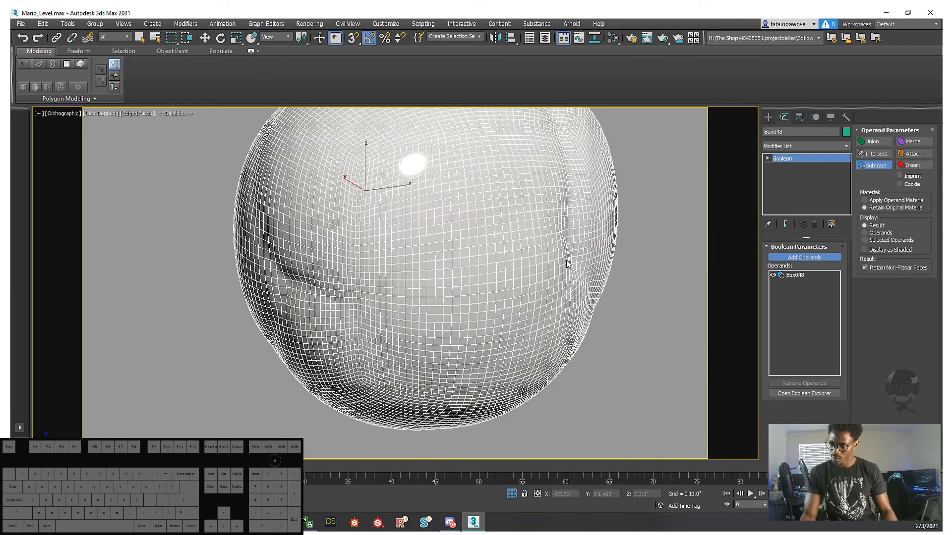
key("w")
right_click(567, 289)
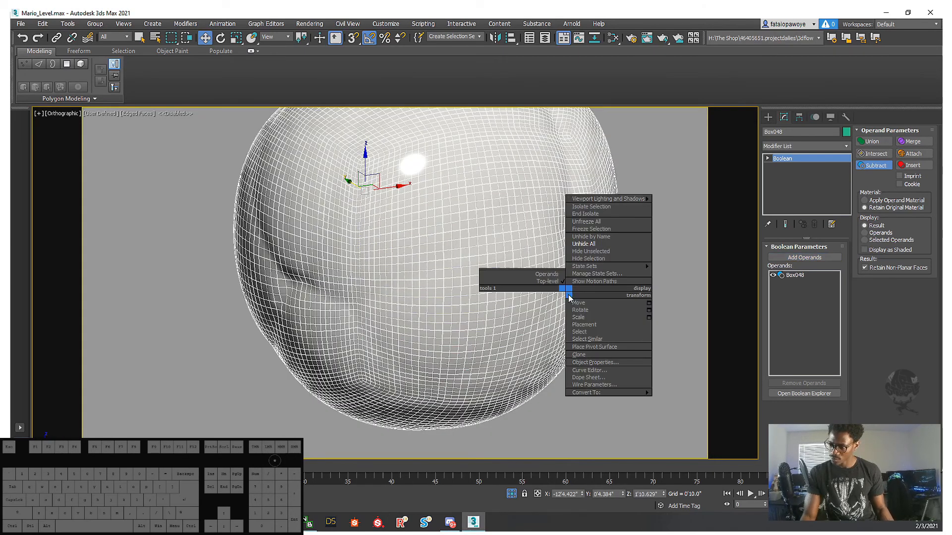
mouse_move(646, 393)
left_click(531, 406)
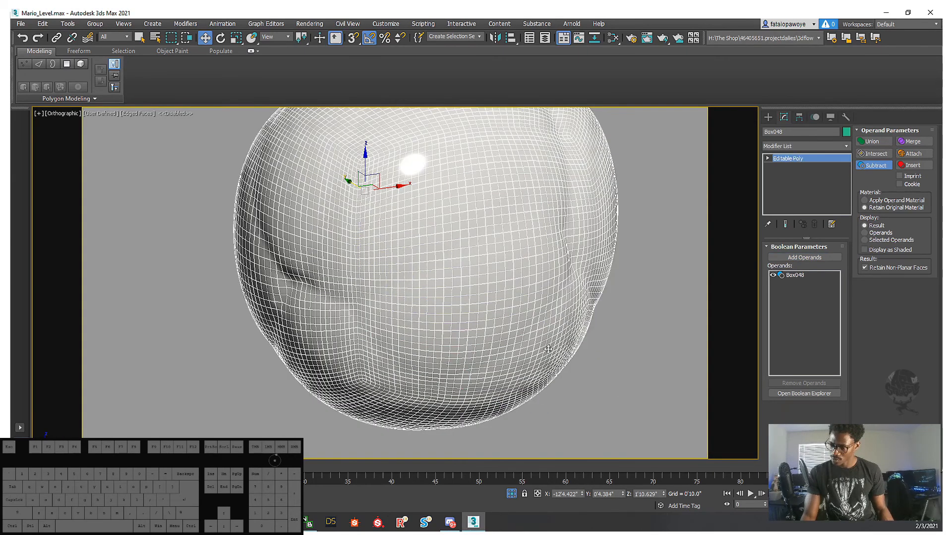
- Make the cloud head a ProBoolean compound object using the Subtraction operation
left_click(768, 119)
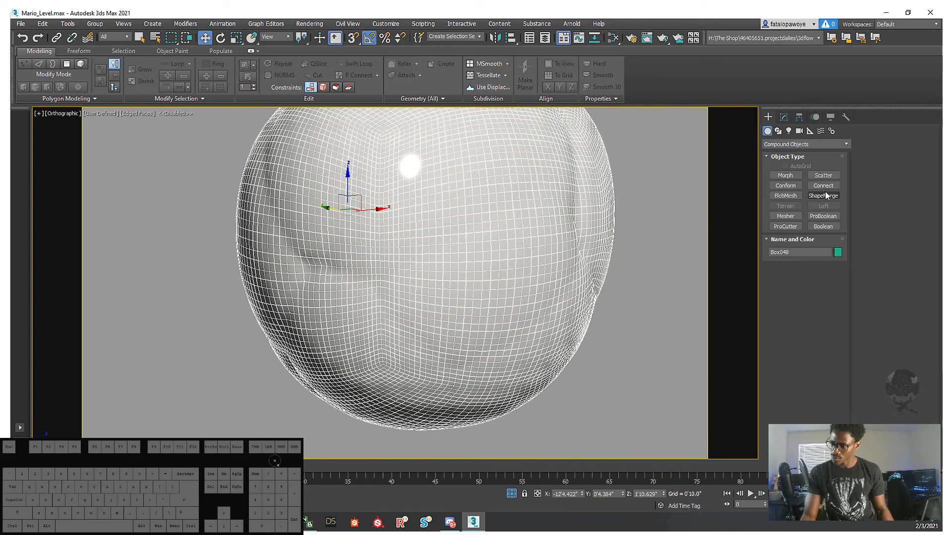
left_click(823, 216)
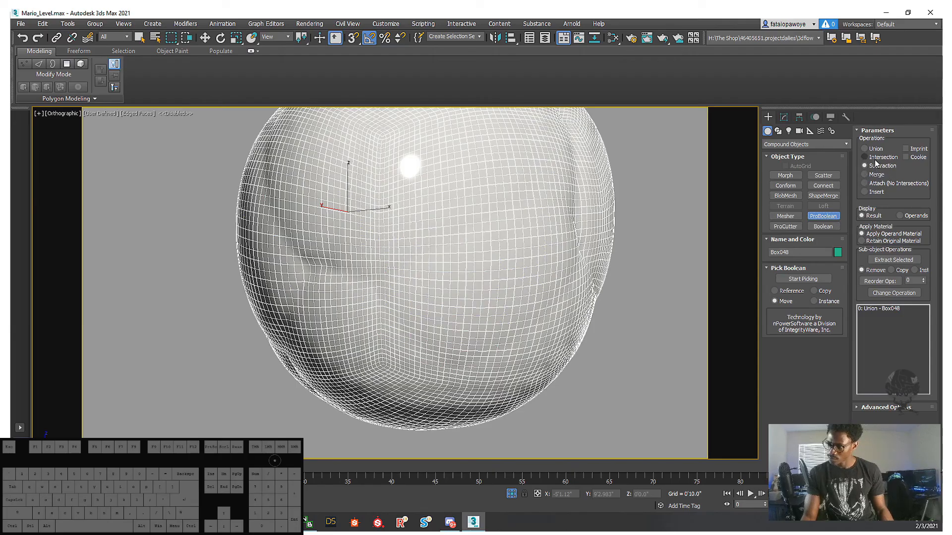
right_click(575, 295)
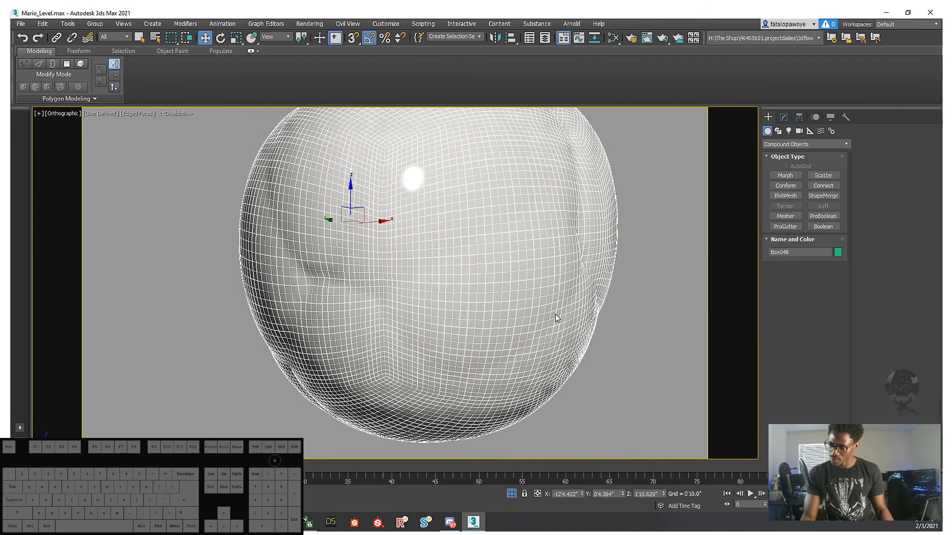
- Unhide all objects and subtract the mouth piece from the cloud head with ProBoolean
right_click(584, 272)
left_click(614, 223)
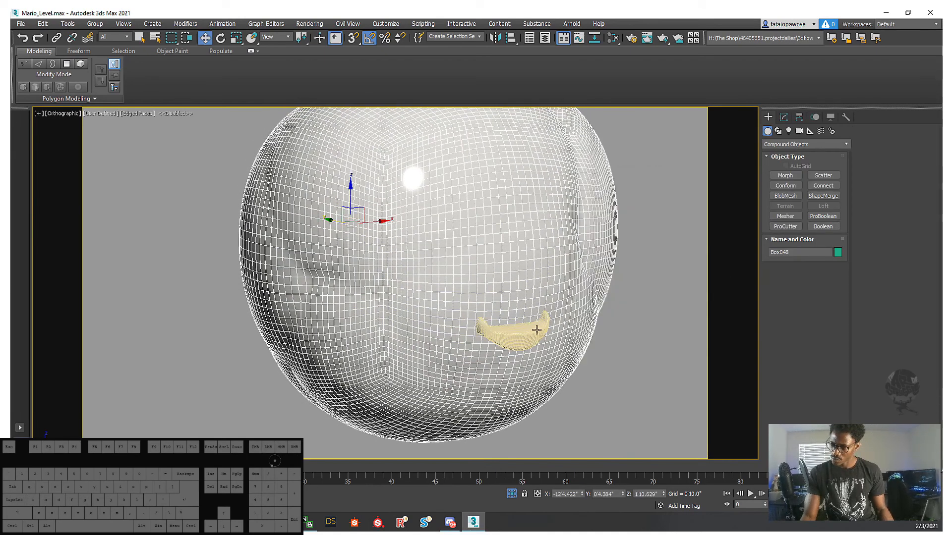
left_click(784, 117)
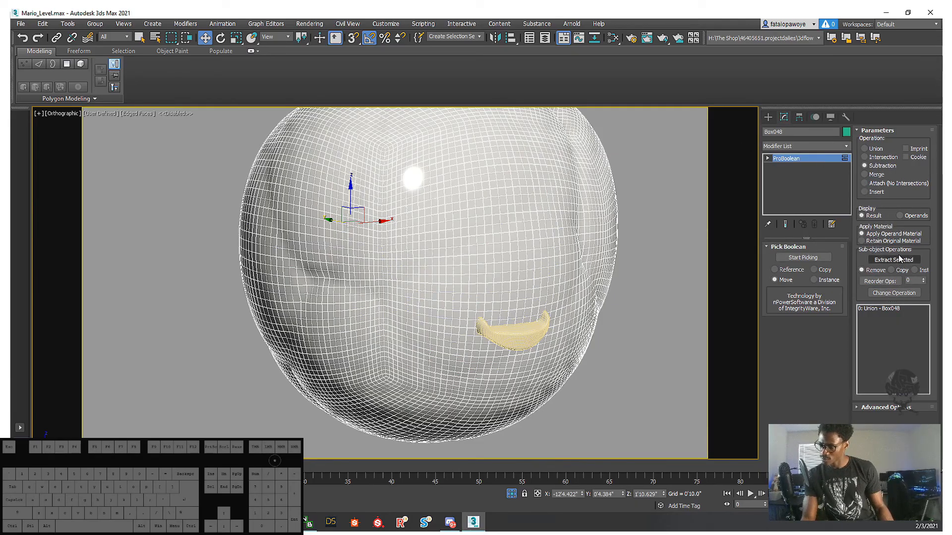
left_click(803, 258)
left_click(552, 352)
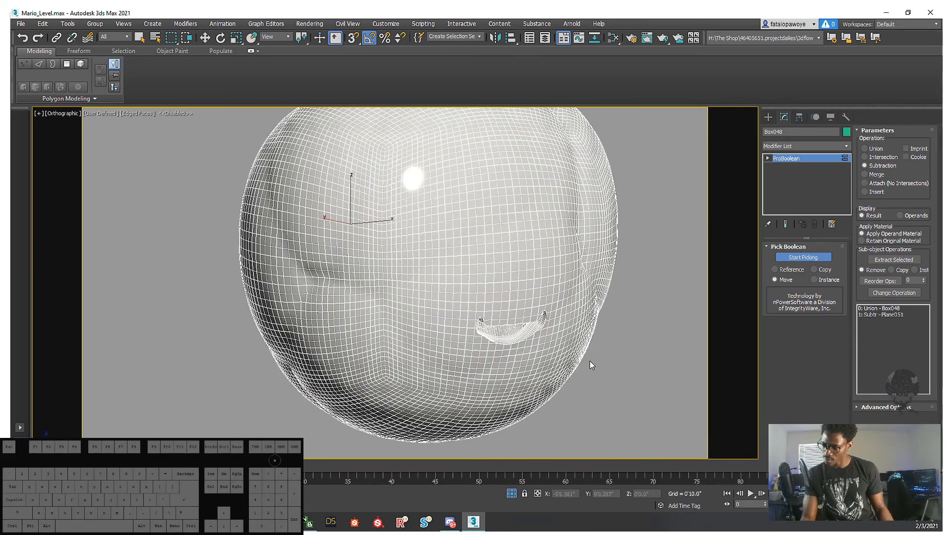
- Examine the carved mouth on the cloud head against the reference image, with and without edged faces
scroll(540, 297, "up", 5)
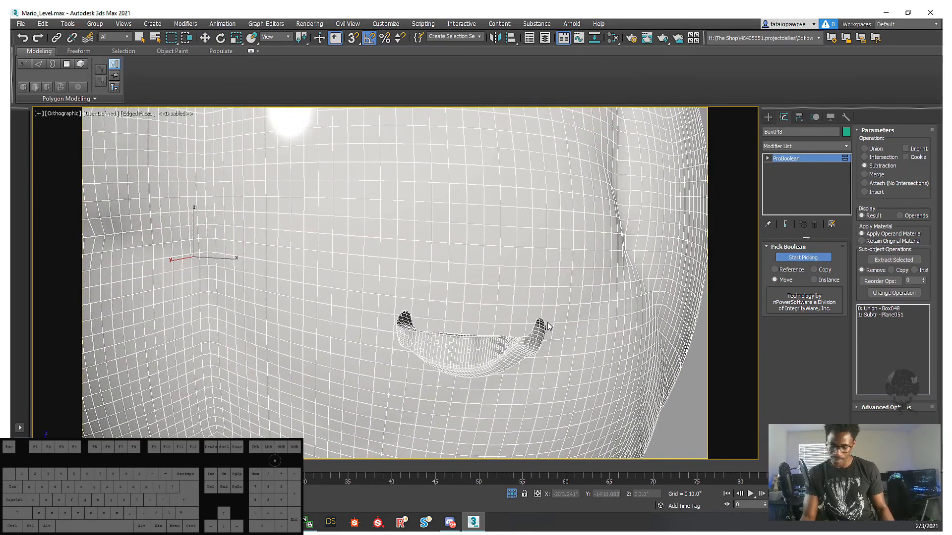
key("F4")
mouse_move(557, 334)
middle_mouse_down("alt")
mouse_move(557, 315)
mouse_move(562, 323)
mouse_move(503, 329)
mouse_move(480, 319)
mouse_move(565, 313)
mouse_move(569, 336)
mouse_move(506, 300)
mouse_move(462, 294)
mouse_move(502, 311)
mouse_move(487, 288)
mouse_move(539, 270)
mouse_move(488, 287)
mouse_move(501, 297)
mouse_move(491, 321)
mouse_move(441, 314)
mouse_move(524, 317)
mouse_move(561, 304)
mouse_move(427, 292)
middle_mouse_up("alt")
scroll(506, 299, "down", 4)
scroll(486, 288, "down", 2)
key("F3")
key("F3")
scroll(480, 318, "up", 4)
scroll(442, 314, "down", 3)
middle_click_drag(550, 309, 361, 288)
mouse_move(598, 302)
middle_mouse_down()
mouse_move(454, 286)
mouse_move(501, 299)
mouse_move(615, 301)
middle_mouse_up()
scroll(486, 265, "up", 5)
scroll(487, 276, "down", 5)
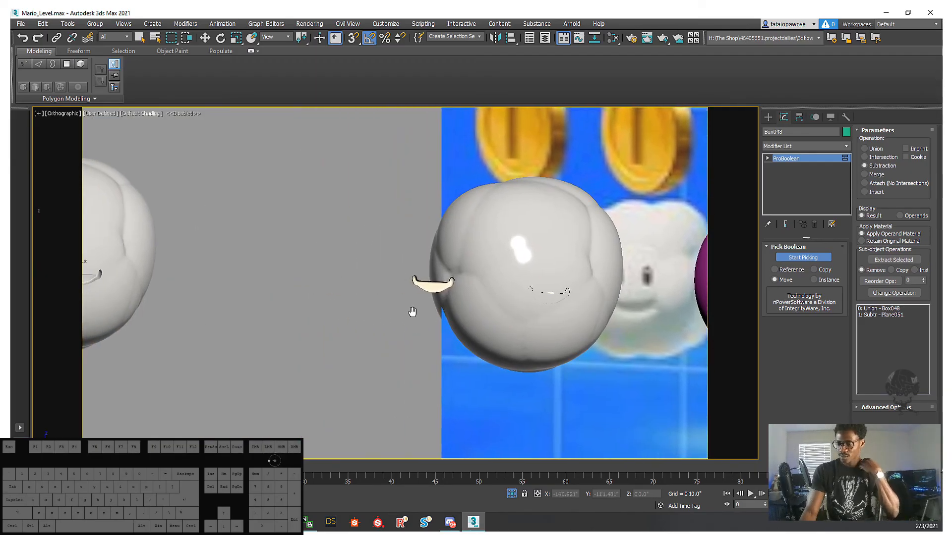
middle_click_drag(412, 312, 613, 328)
scroll(312, 294, "up", 4)
scroll(295, 285, "up", 3)
scroll(296, 284, "down", 3)
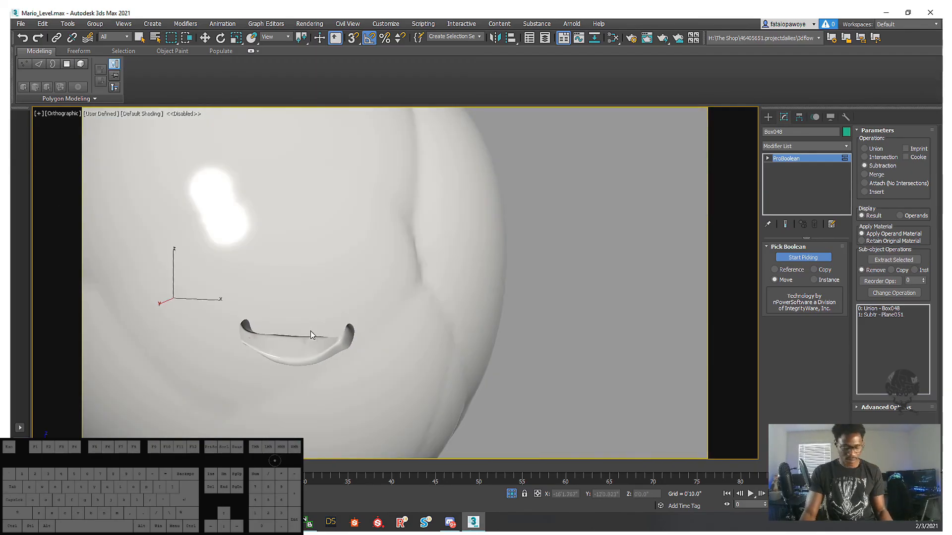
key("F4")
scroll(298, 331, "up", 4)
middle_click_drag(321, 354, 375, 348, "alt")
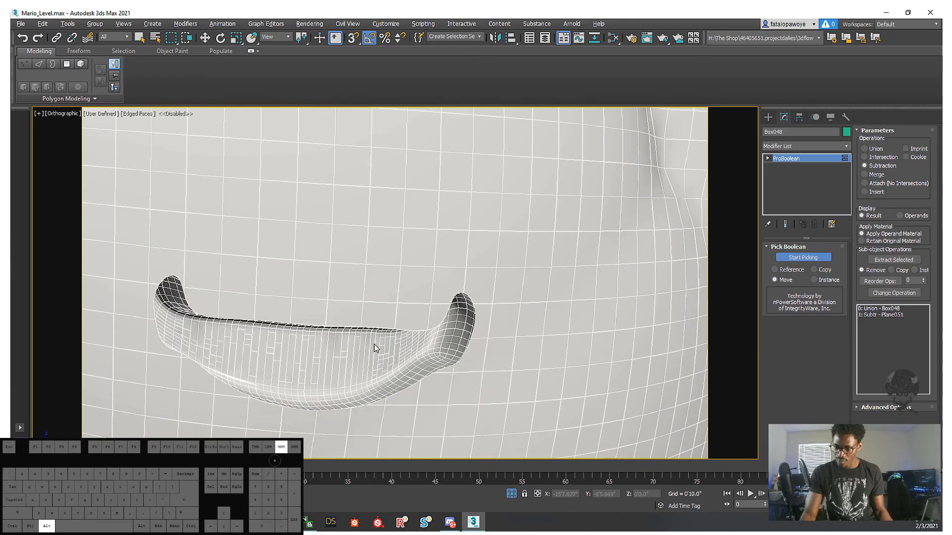
- Try the Retain Original Material option for the ProBoolean and return to Apply Operand Material
left_click(862, 241)
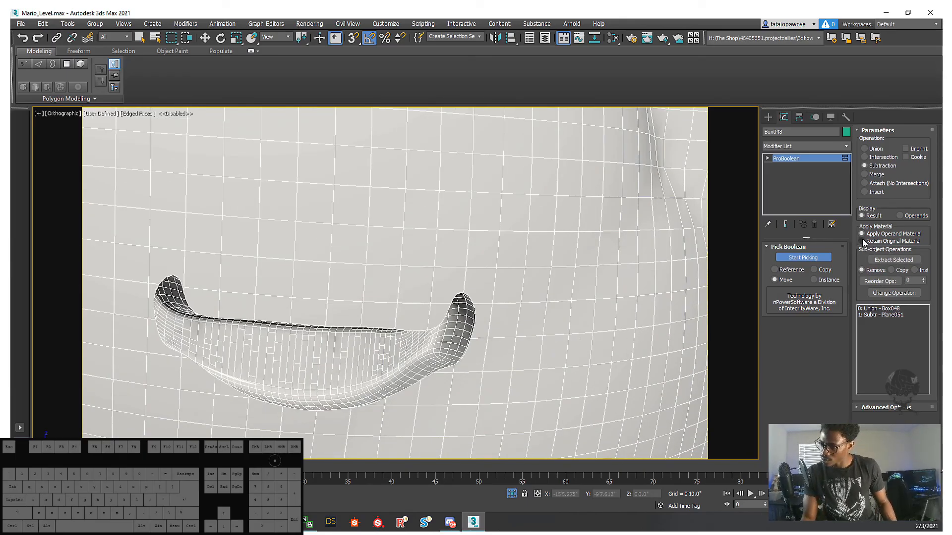
left_click(862, 233)
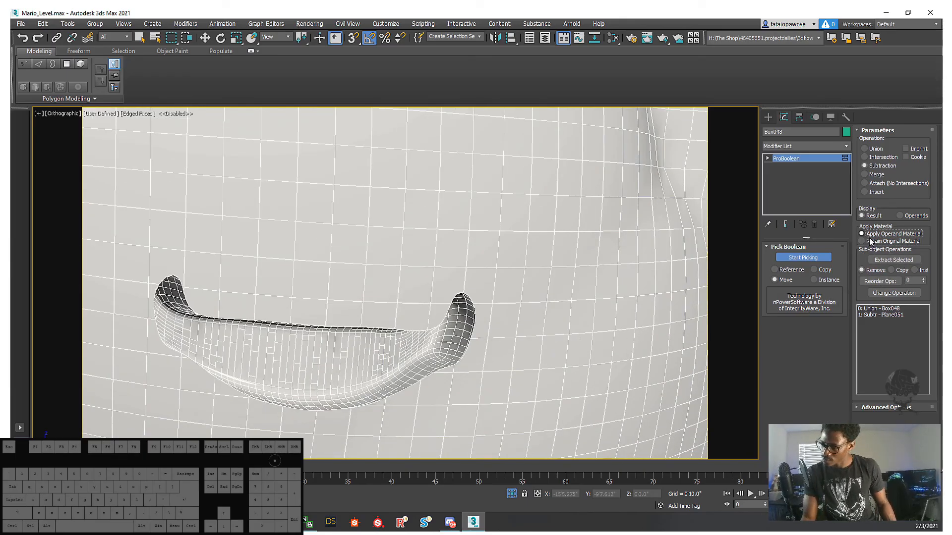
- Compare the ProBoolean's Operands and Result displays and review its Advanced Options
left_click(909, 216)
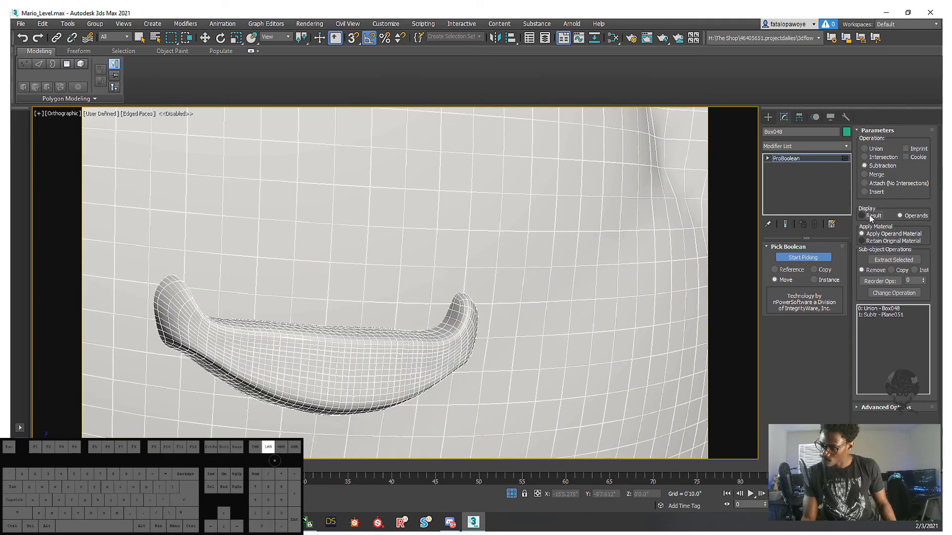
left_click(872, 216)
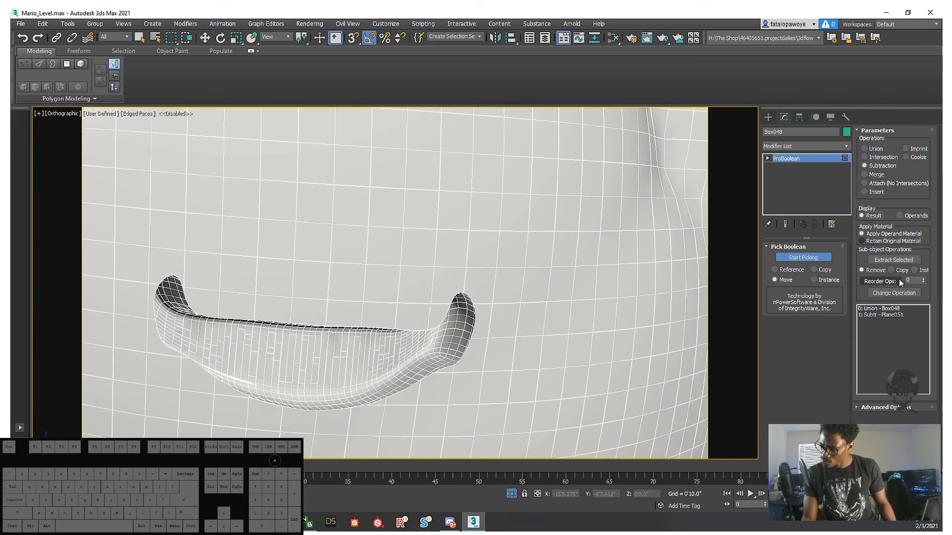
left_click(873, 407)
left_click_drag(931, 348, 920, 228)
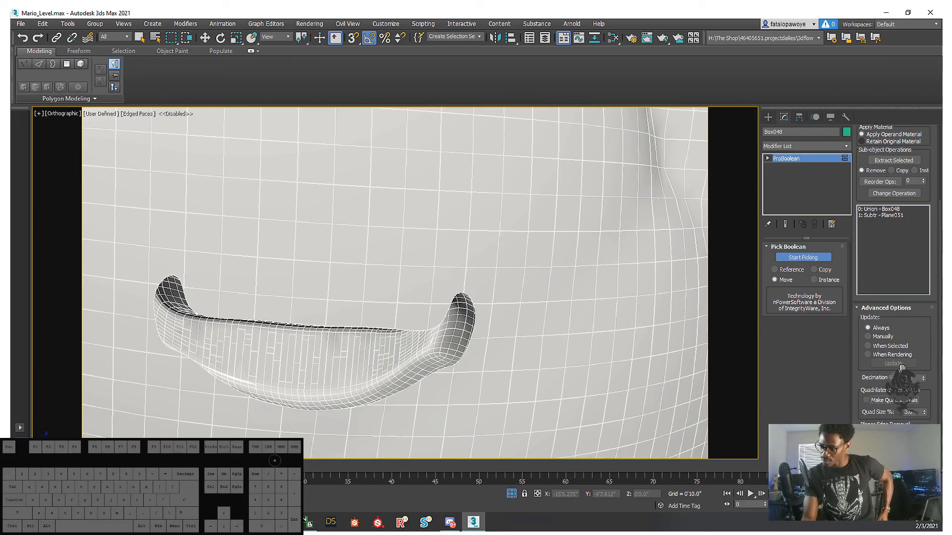
scroll(353, 353, "up", 5)
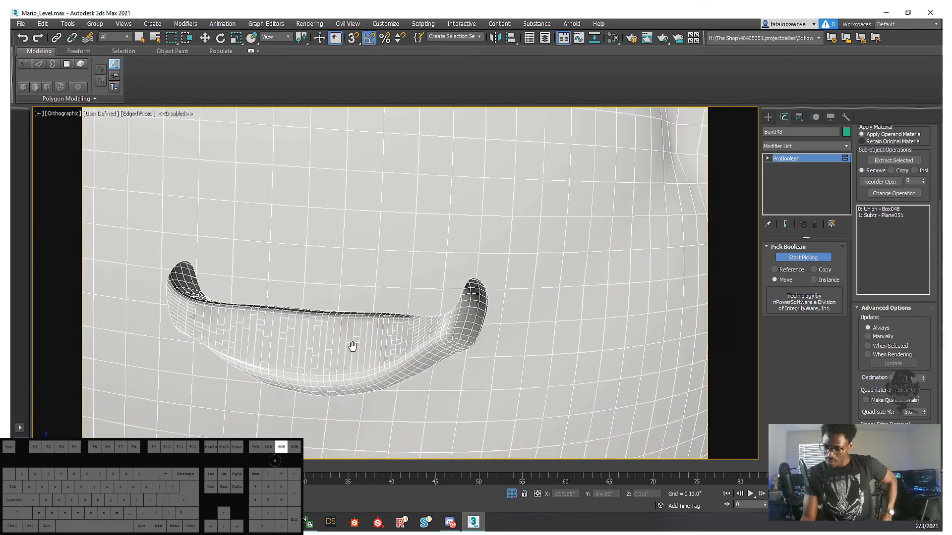
- Convert the carved cloud head from a ProBoolean to an Editable Poly
middle_click_drag(354, 360, 464, 298)
scroll(396, 341, "down", 5)
scroll(474, 307, "up", 2)
scroll(494, 276, "down", 4)
scroll(503, 280, "up", 4)
scroll(518, 288, "down", 4)
scroll(522, 291, "down", 6)
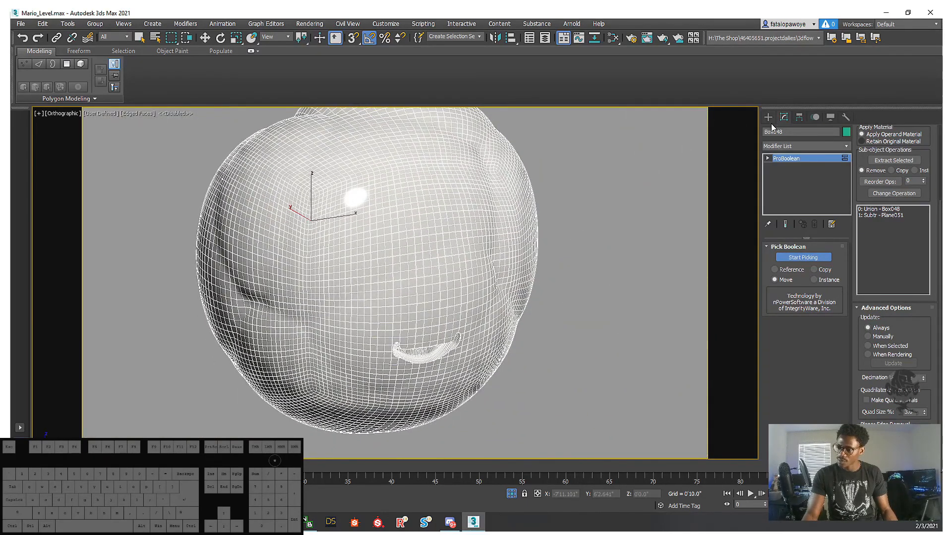
left_click(769, 118)
right_click(434, 290)
mouse_move(495, 392)
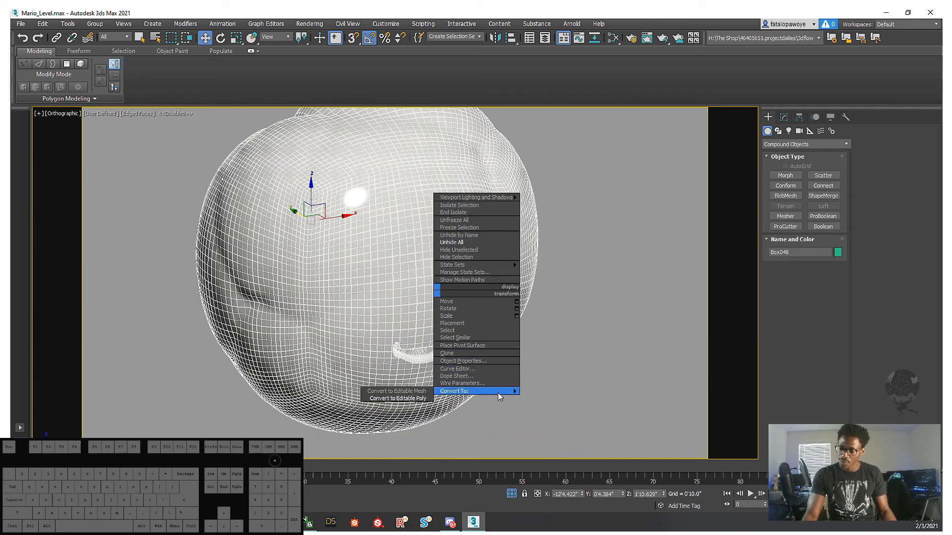
left_click(398, 399)
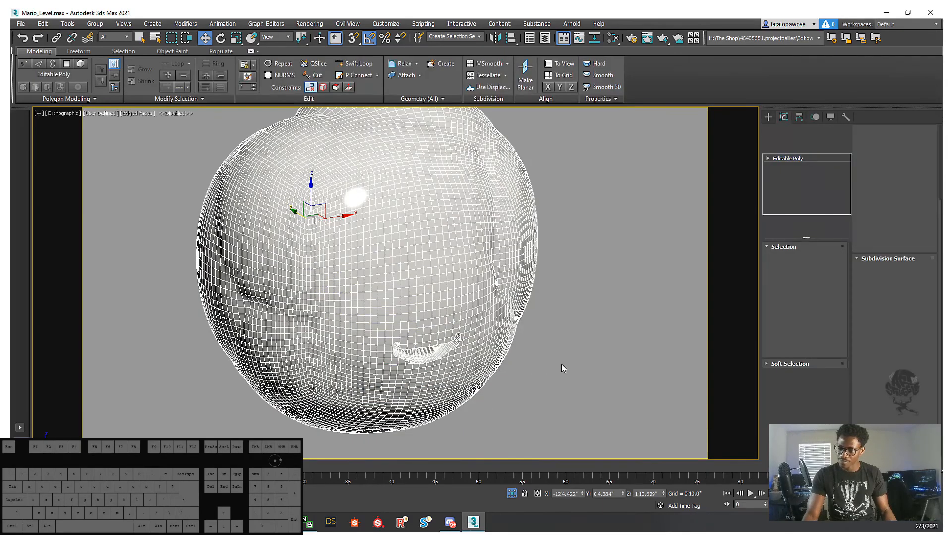
- Add a Retopology modifier to the cloud head and compute it with ReForm at a face count of 5000
middle_click_drag(563, 366, 421, 326, "alt")
scroll(499, 330, "down", 4)
scroll(421, 325, "up", 6)
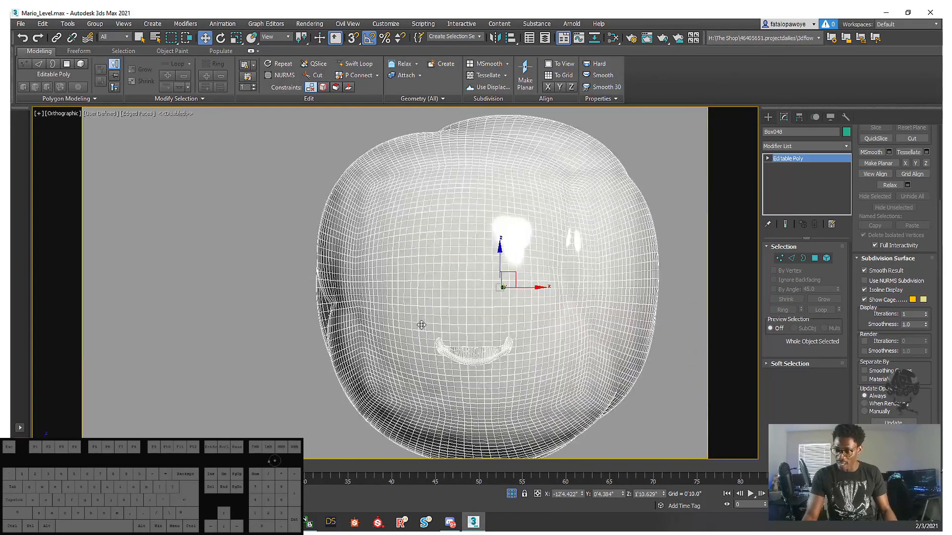
middle_click_drag(538, 342, 497, 341, "alt")
scroll(511, 335, "up", 3)
middle_click_drag(511, 335, 540, 315, "alt")
left_click(819, 145)
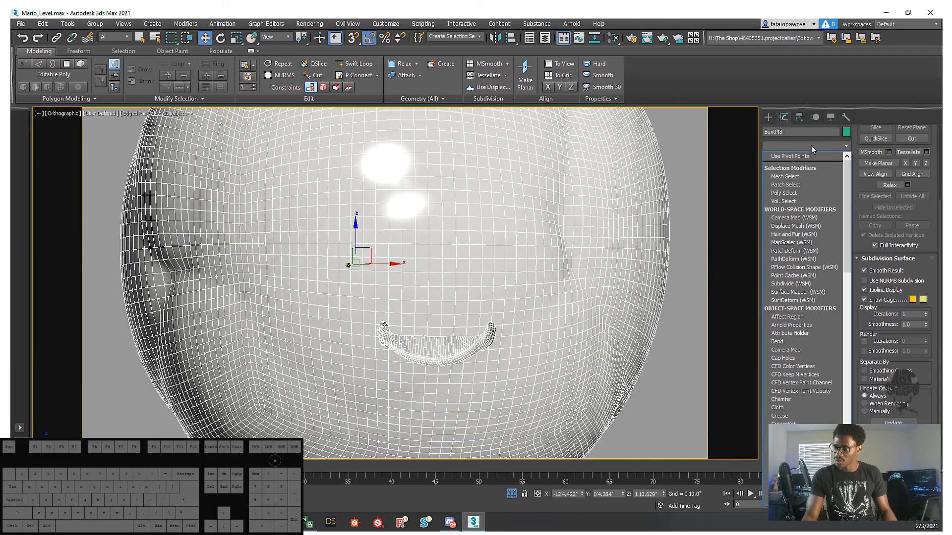
key("r")
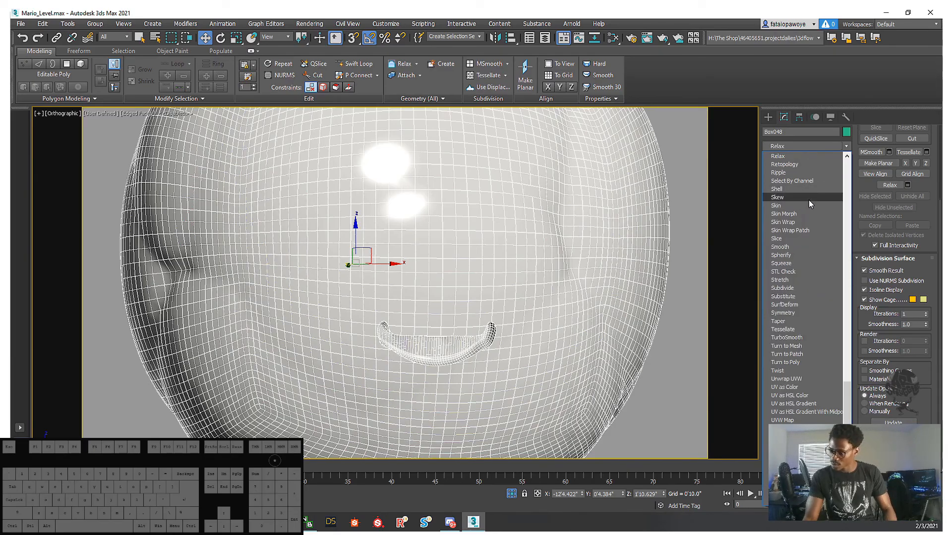
left_click(809, 165)
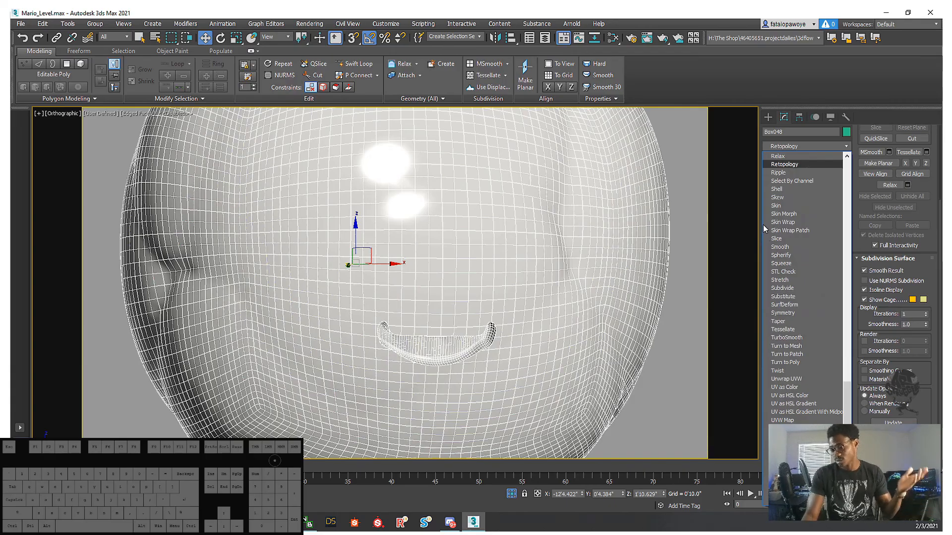
middle_click_drag(677, 333, 675, 333)
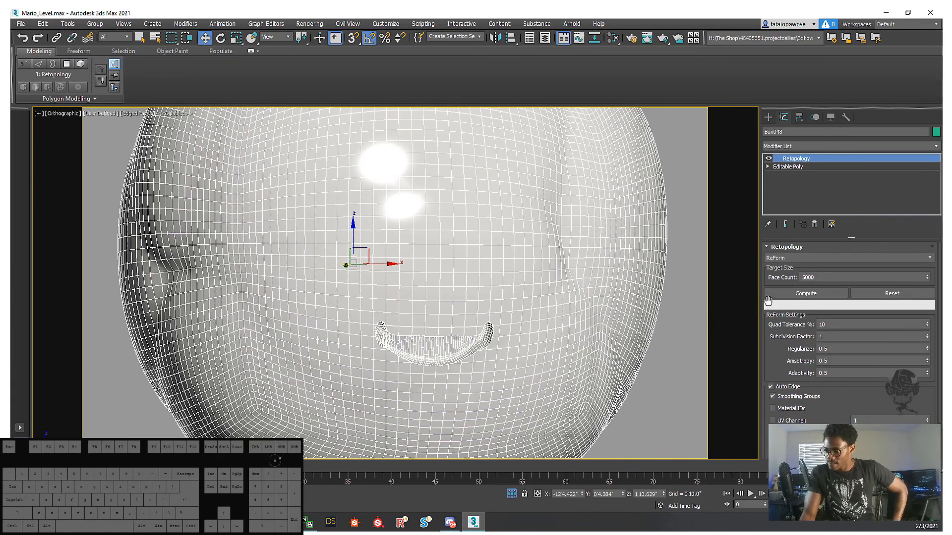
left_click(809, 292)
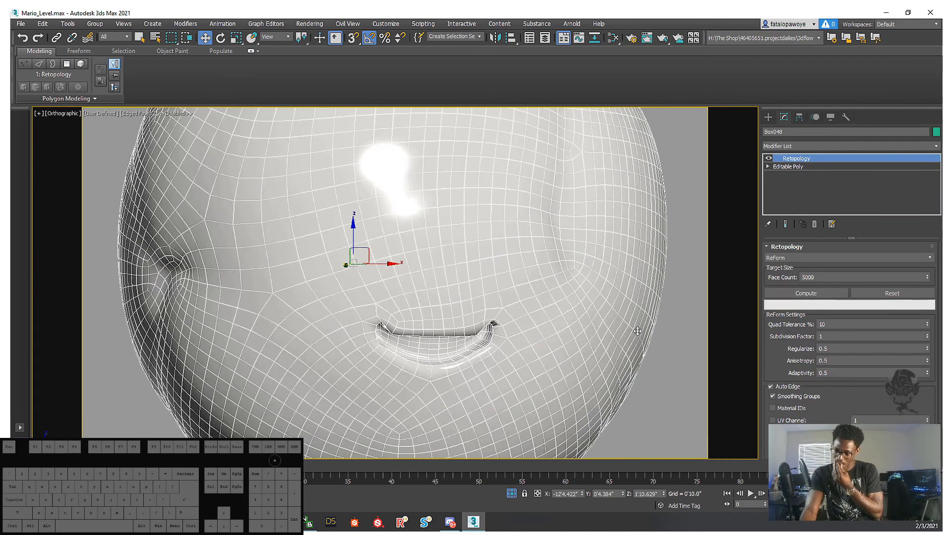
- Add a TurboSmooth modifier with 1 iteration above the head's Retopology modifier
middle_click_drag(476, 322, 498, 363, "alt")
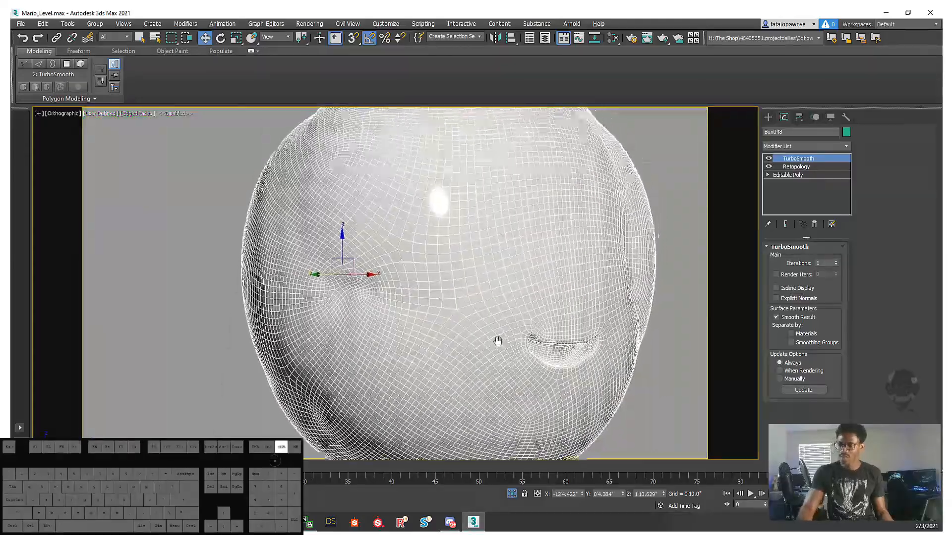
scroll(498, 341, "down", 6)
scroll(469, 364, "up", 2)
scroll(473, 365, "down", 8)
- Hide the original uncarved cloud head and the spare mouth piece next to it in the front view
key("f")
scroll(499, 363, "up", 1)
key("z")
middle_click_drag(386, 309, 400, 335)
scroll(400, 335, "down", 5)
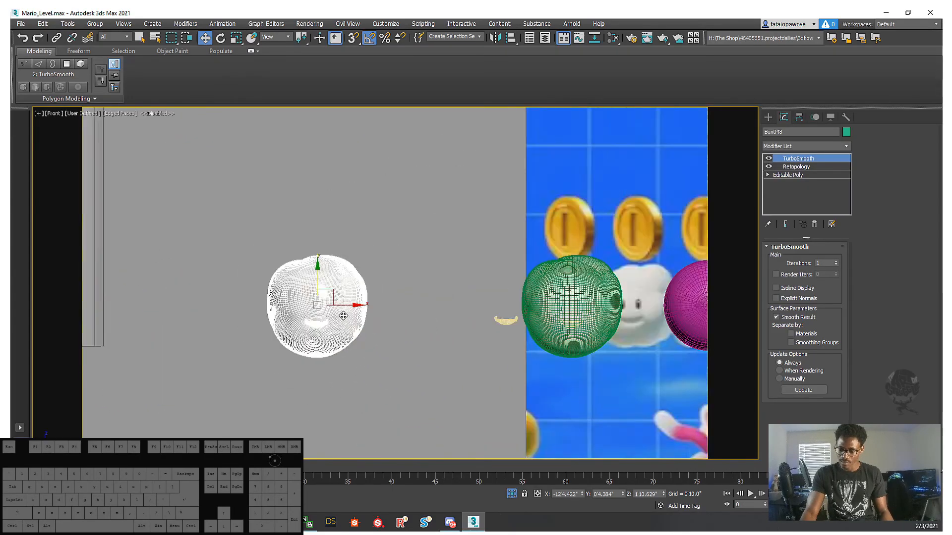
left_click(474, 307)
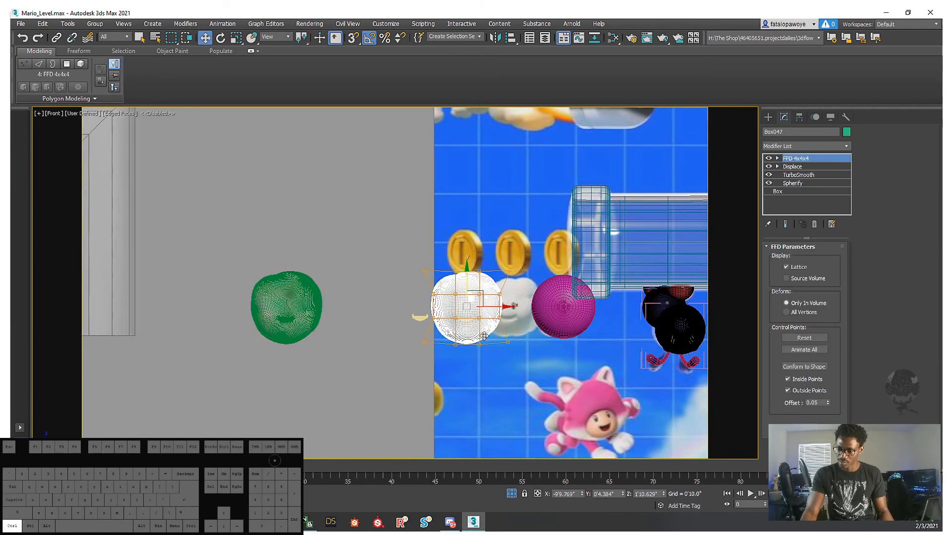
scroll(474, 307, "up", 4)
key("F3")
left_click_drag(543, 414, 377, 269)
right_click(432, 280)
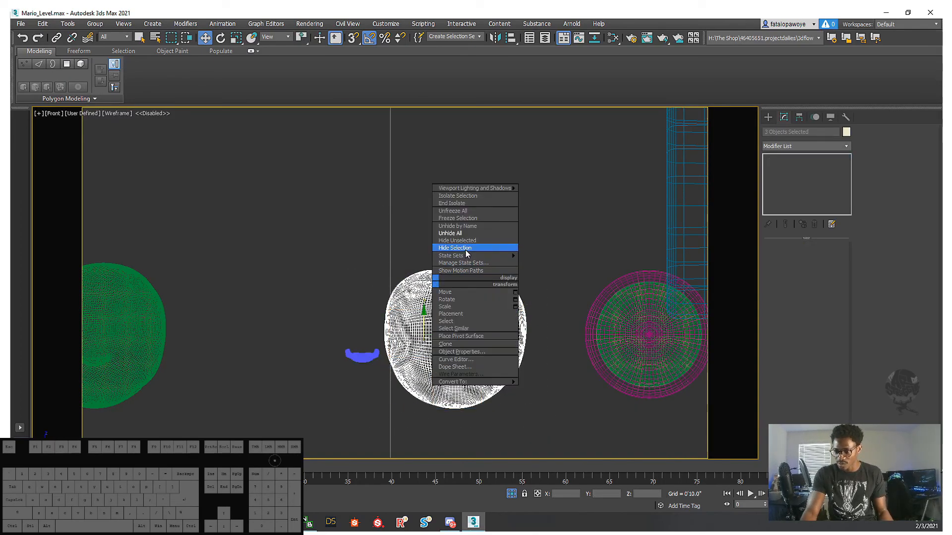
left_click(459, 249)
- Move the carved cloud head along X onto the reference image's clouds, to about X -9'4"
left_click(123, 327)
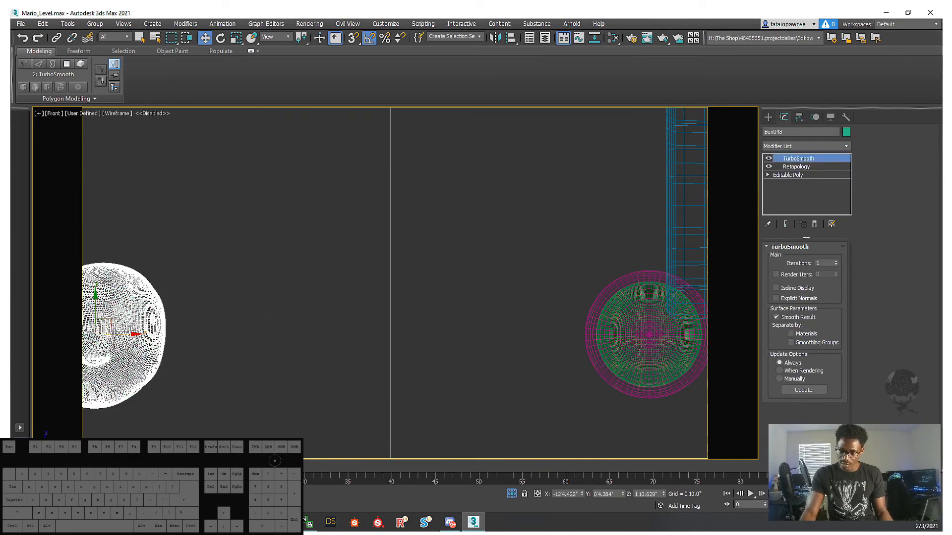
left_click_drag(139, 370, 550, 372)
middle_click_drag(549, 372, 564, 406)
key("F3")
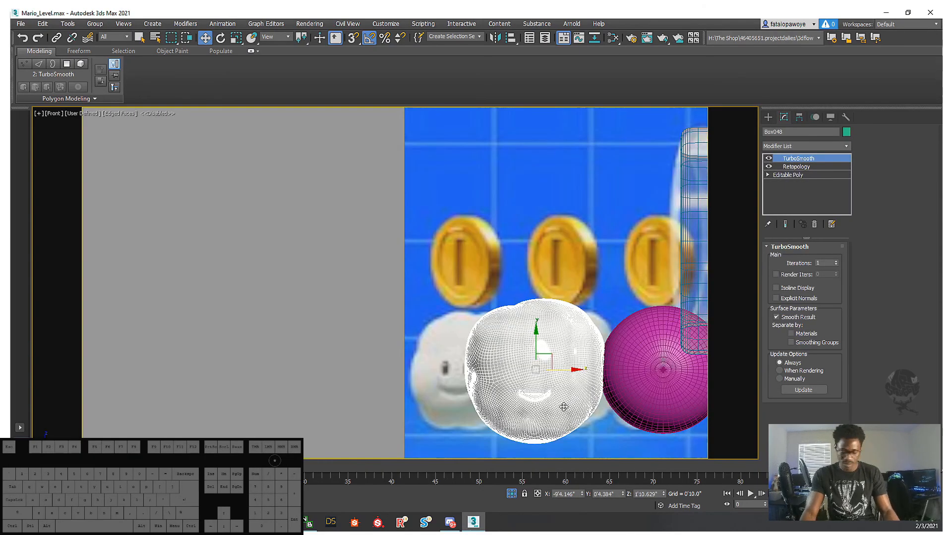
- Examine the carved head's mouth and shape against the faces of the reference clouds
scroll(469, 368, "up", 3)
middle_click_drag(473, 369, 531, 134)
scroll(566, 274, "down", 9)
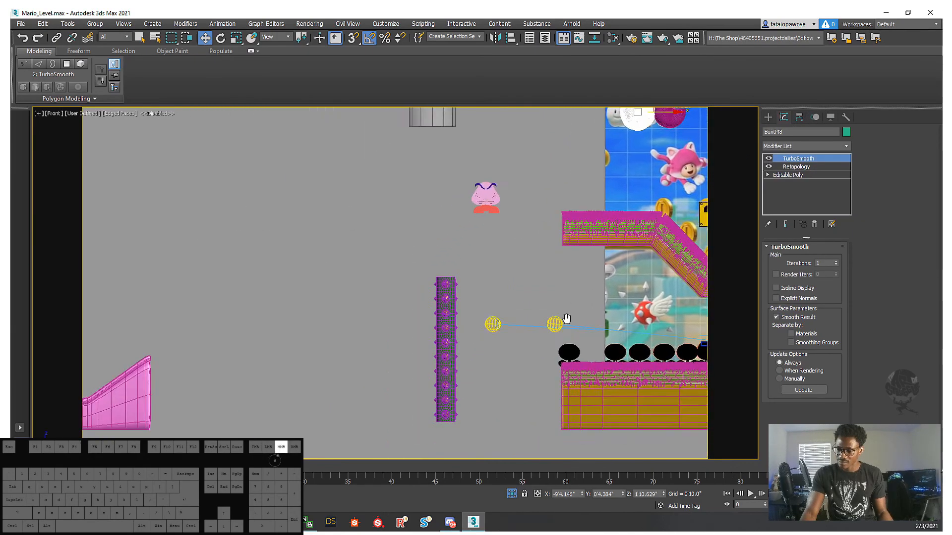
middle_click_drag(567, 320, 467, 375)
scroll(539, 283, "up", 12)
middle_click_drag(524, 258, 461, 298)
scroll(525, 267, "up", 5)
scroll(530, 264, "down", 5)
middle_click_drag(530, 263, 473, 320)
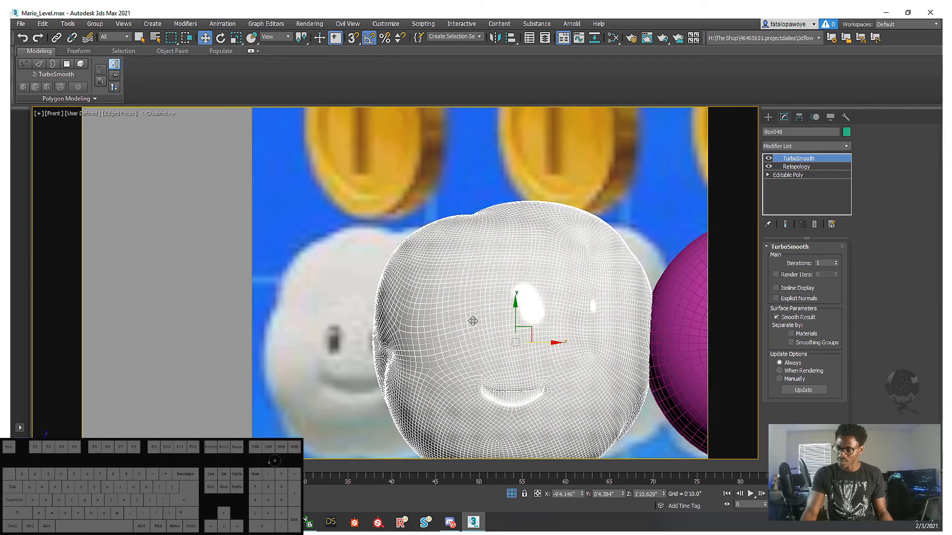
scroll(483, 283, "down", 3)
mouse_move(483, 282)
middle_mouse_down()
mouse_move(541, 293)
mouse_move(468, 274)
middle_mouse_up()
scroll(541, 293, "up", 5)
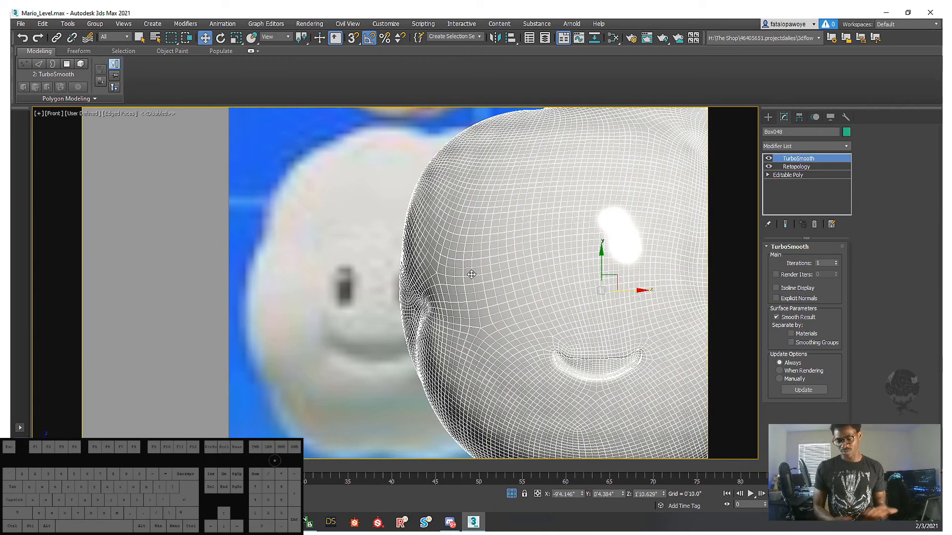
- Move the carved head along X to about -9'10.5" so it clears the reference cloud's face
middle_click_drag(635, 289, 424, 268)
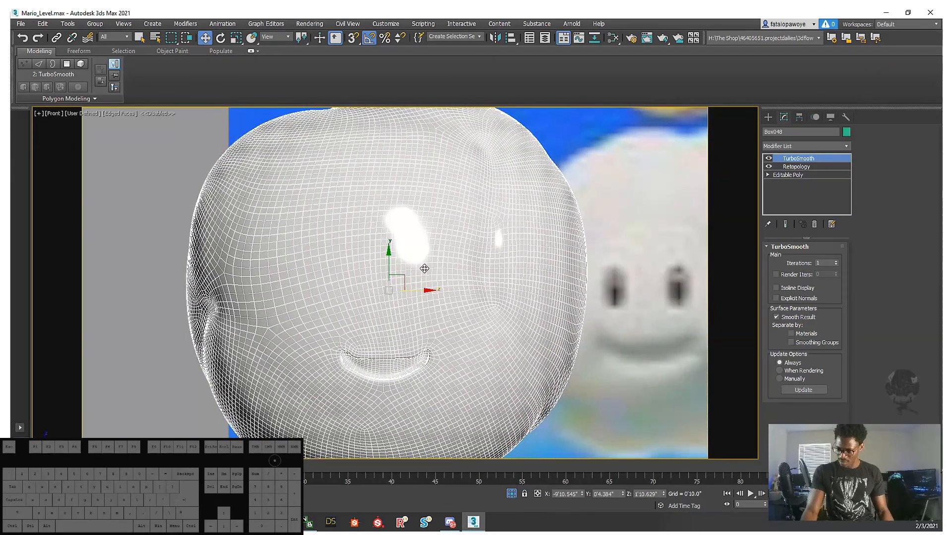
mouse_move(520, 304)
middle_mouse_down("alt")
mouse_move(495, 285)
mouse_move(585, 312)
mouse_move(659, 318)
mouse_move(574, 382)
mouse_move(516, 317)
middle_mouse_up("alt")
scroll(407, 257, "down", 3)
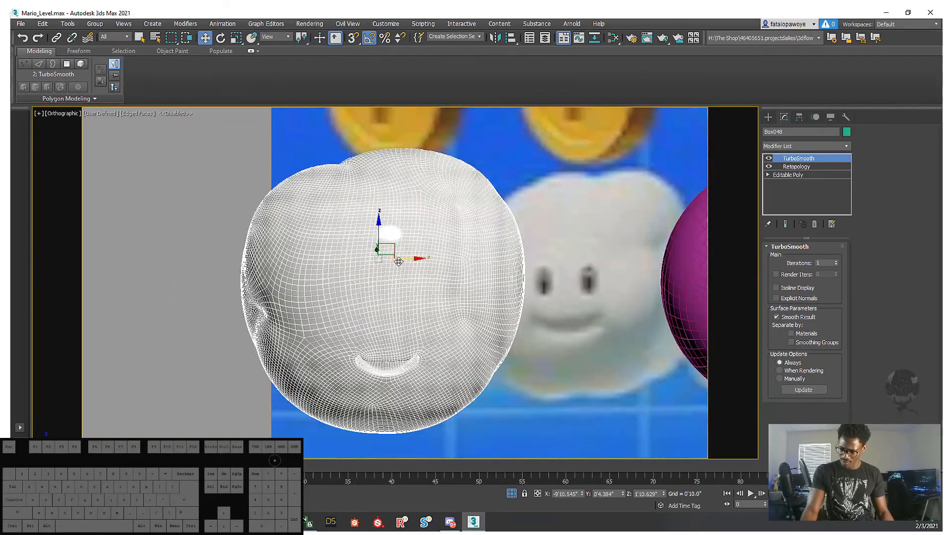
key("f")
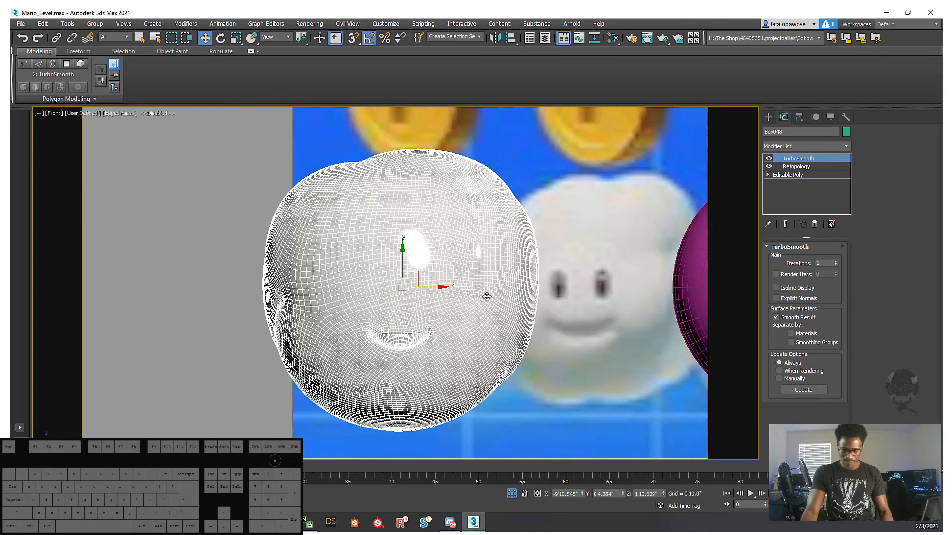
middle_click_drag(610, 296, 440, 311)
scroll(400, 279, "up", 2)
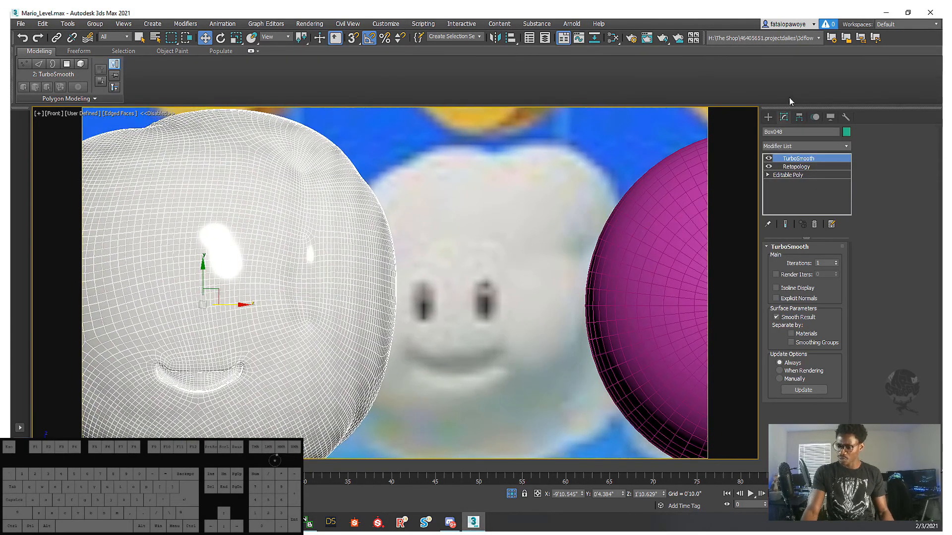
- Compare the smoothed head with the reference cloud's eyes and mouth, with and without edged faces
left_click(765, 118)
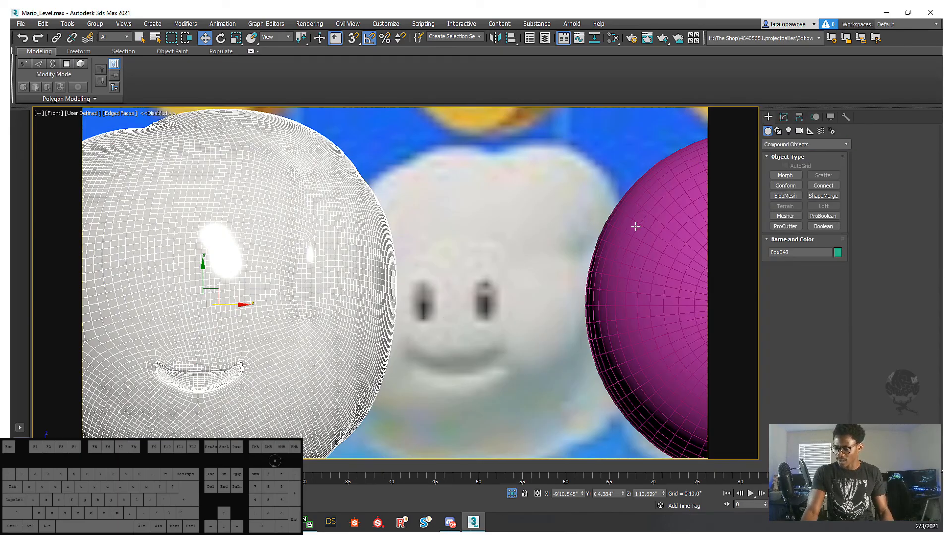
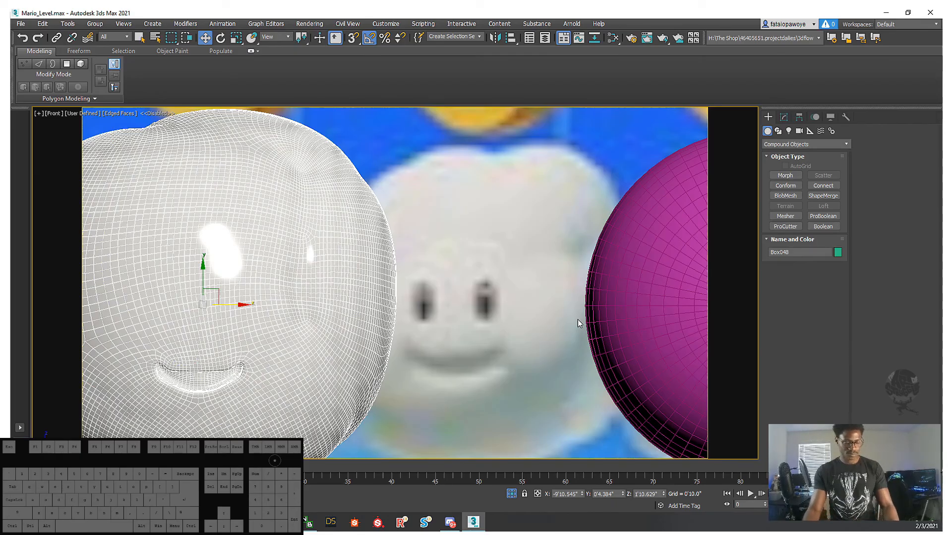
middle_click_drag(464, 298, 549, 300)
key("F4")
middle_click_drag(457, 281, 525, 276)
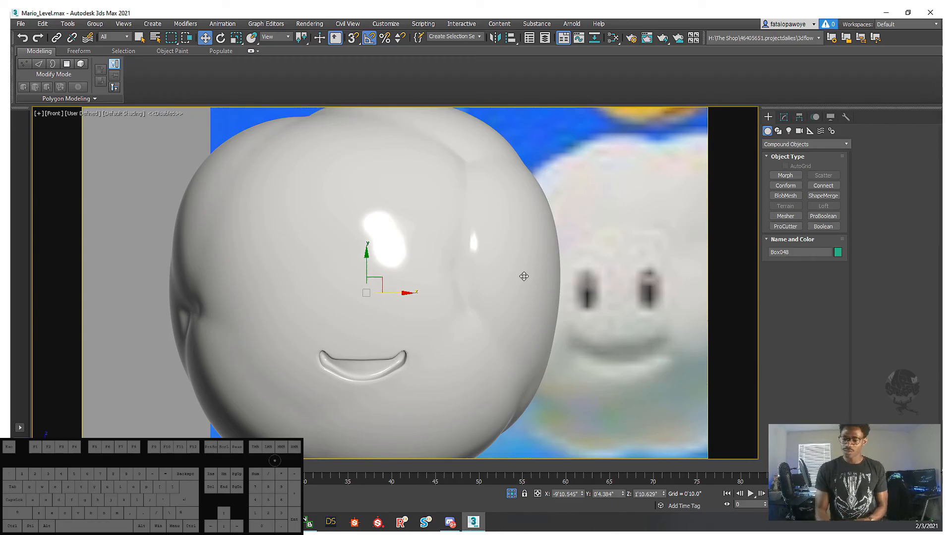
mouse_move(463, 297)
middle_mouse_down()
mouse_move(474, 298)
mouse_move(463, 308)
mouse_move(477, 307)
middle_mouse_up()
scroll(477, 307, "down", 3)
middle_click_drag(563, 301, 584, 299)
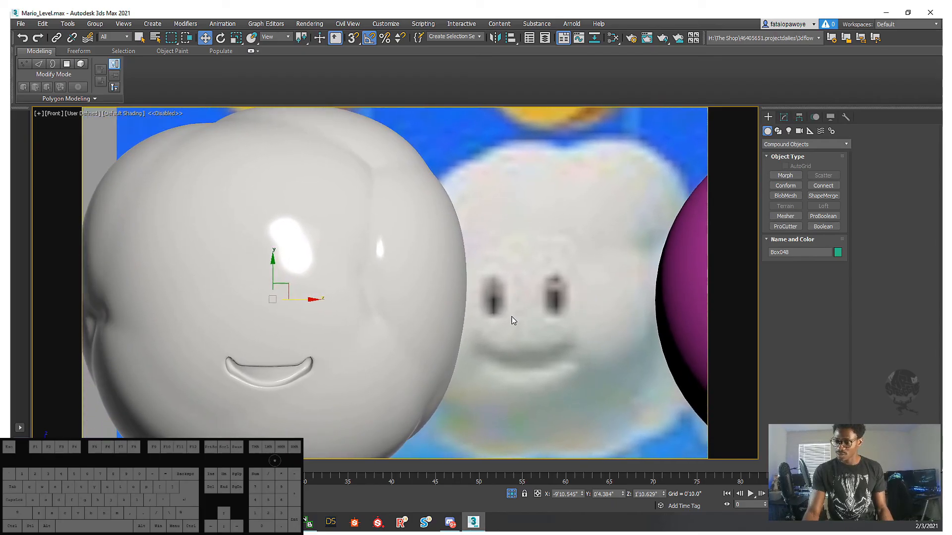
scroll(510, 321, "up", 5)
scroll(447, 305, "down", 3)
scroll(448, 306, "up", 5)
mouse_move(468, 260)
middle_mouse_down()
mouse_move(472, 303)
mouse_move(404, 306)
middle_mouse_up()
key("F4")
scroll(471, 304, "down", 3)
middle_click_drag(548, 334, 474, 327)
scroll(567, 334, "up", 2)
mouse_move(506, 287)
middle_mouse_down()
mouse_move(540, 277)
mouse_move(508, 276)
middle_mouse_up()
- Draw a cylinder base with a radius of about 0'0.317" over the reference cloud's right-hand eye
left_click(777, 131)
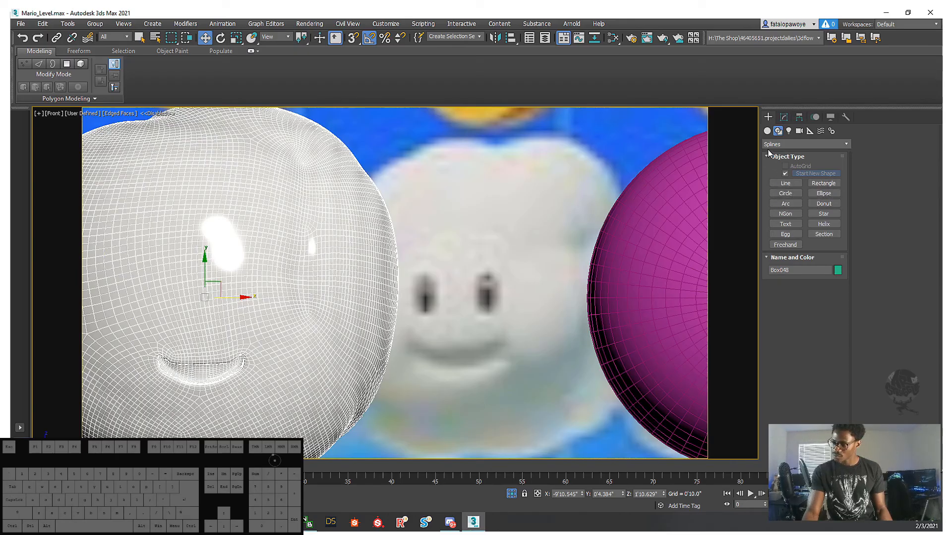
left_click(766, 131)
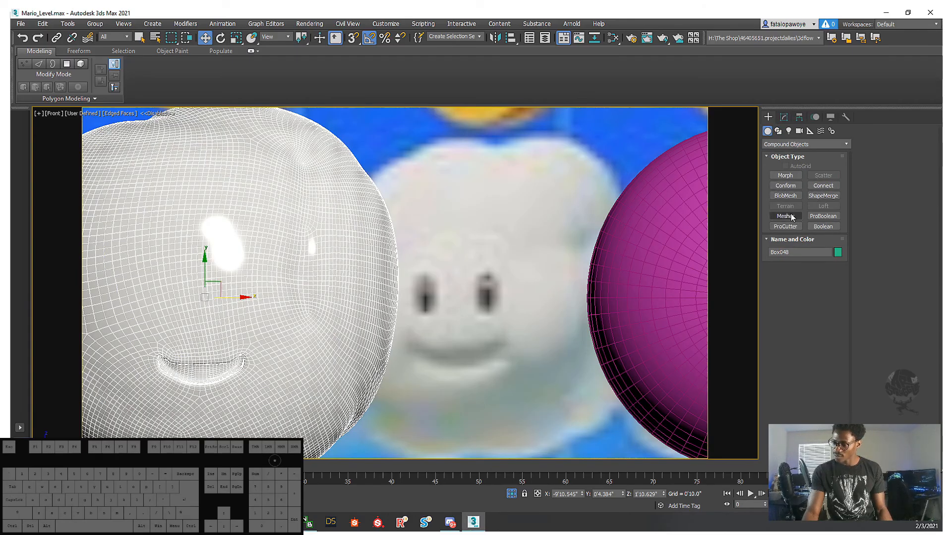
left_click(804, 144)
left_click(773, 157)
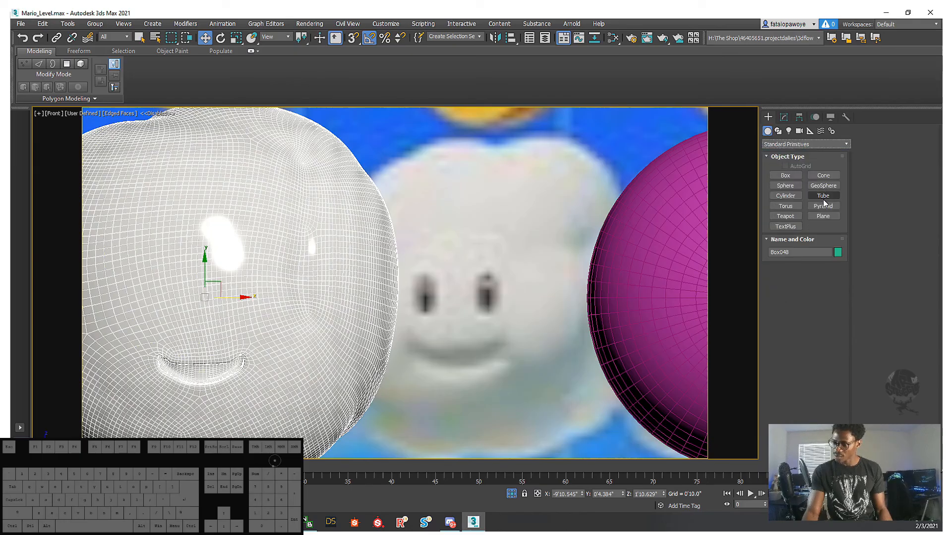
left_click(785, 196)
scroll(500, 284, "up", 3)
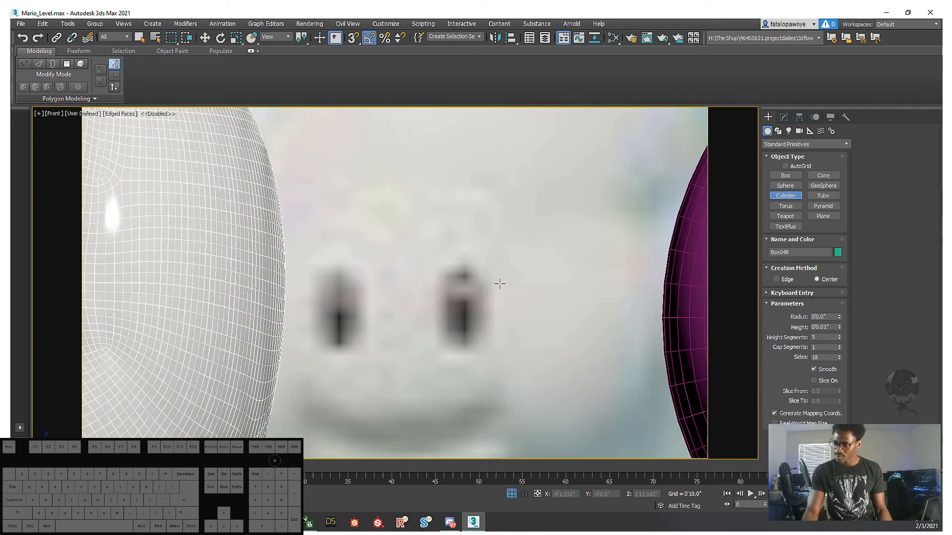
left_click_drag(460, 291, 471, 310)
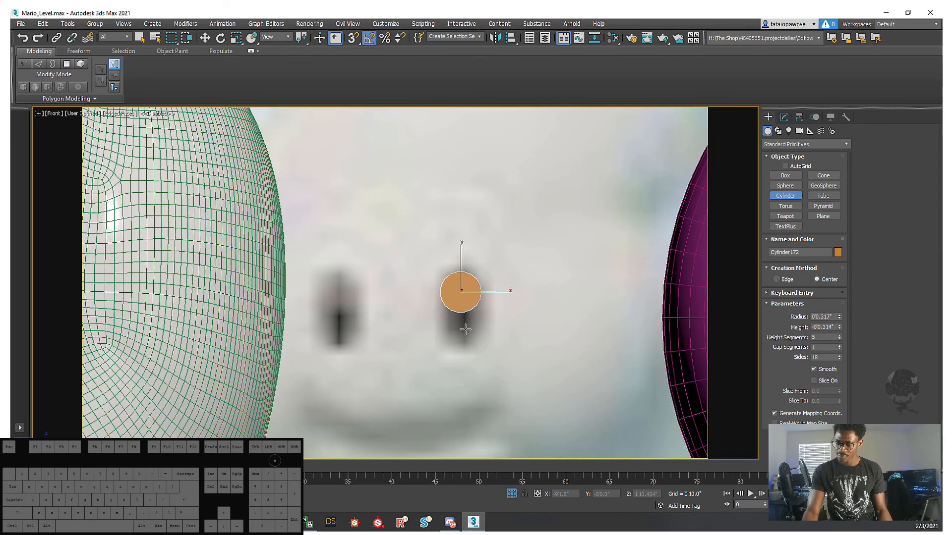
- Give the eye cylinder a height of about 0'2.171" and show the scene in wireframe
middle_click_drag(465, 329, 453, 348)
scroll(453, 348, "down", 3)
middle_click_drag(453, 348, 431, 345, "alt")
key("f")
scroll(430, 344, "up", 8)
scroll(431, 345, "down", 5)
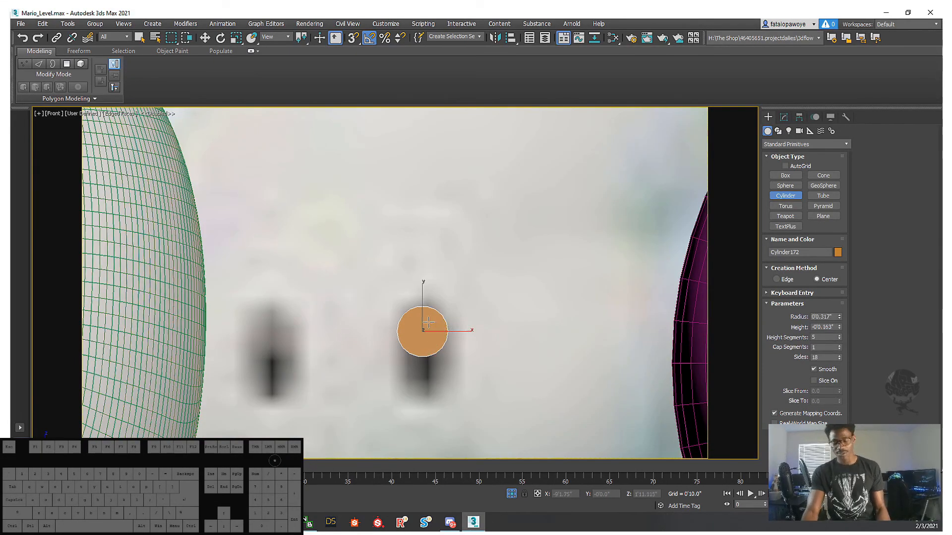
scroll(478, 345, "down", 5)
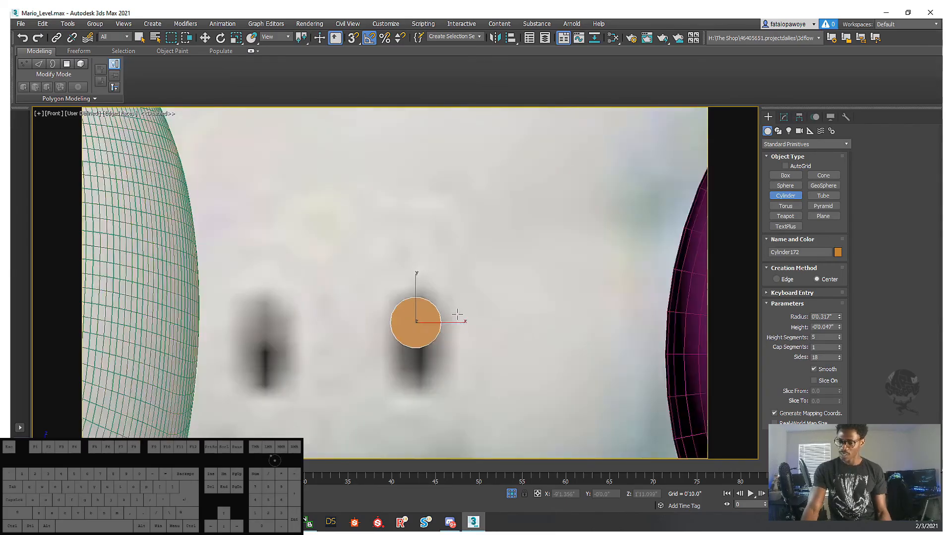
mouse_move(445, 351)
middle_mouse_down()
mouse_move(449, 310)
mouse_move(451, 342)
middle_mouse_up()
key("F3")
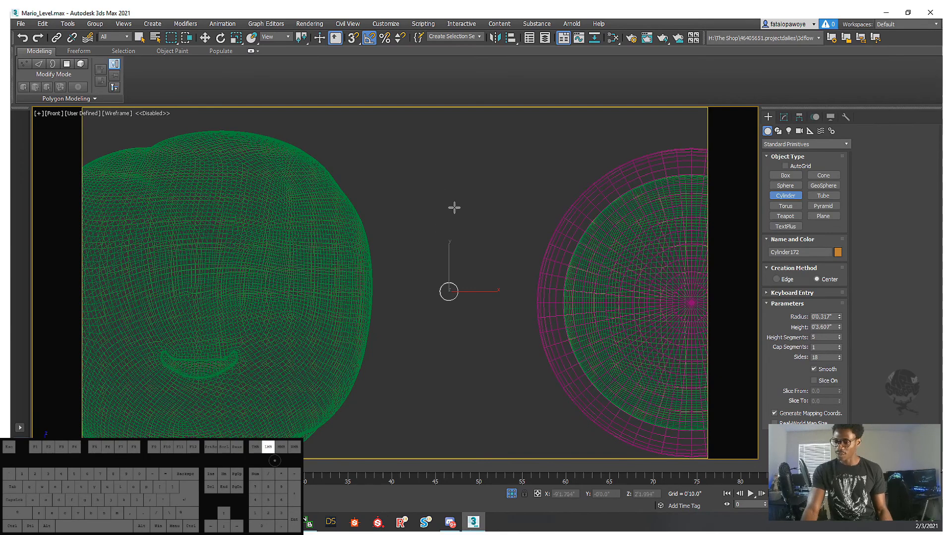
middle_click_drag(442, 221, 430, 251)
scroll(431, 251, "down", 2)
scroll(430, 251, "up", 4)
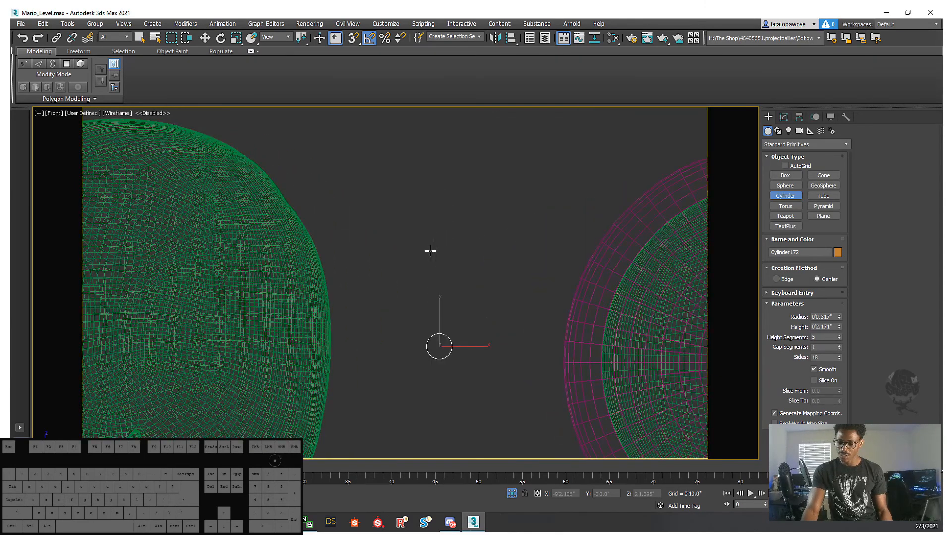
- Draw a larger test cylinder above the eye cylinder, about 0'1.947" in radius
left_click_drag(432, 243, 484, 304)
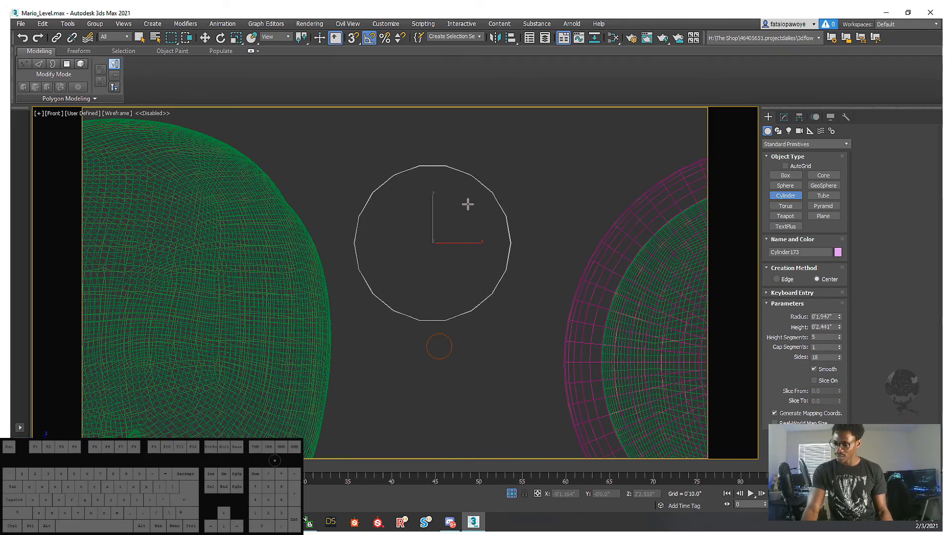
left_click(466, 199)
middle_click_drag(486, 278, 483, 305, "alt")
- Draw a test plane above the larger cylinder, about 0'3.469" long and 0'7.022" wide
left_click(822, 216)
scroll(459, 298, "down", 4)
key("f")
scroll(461, 293, "up", 6)
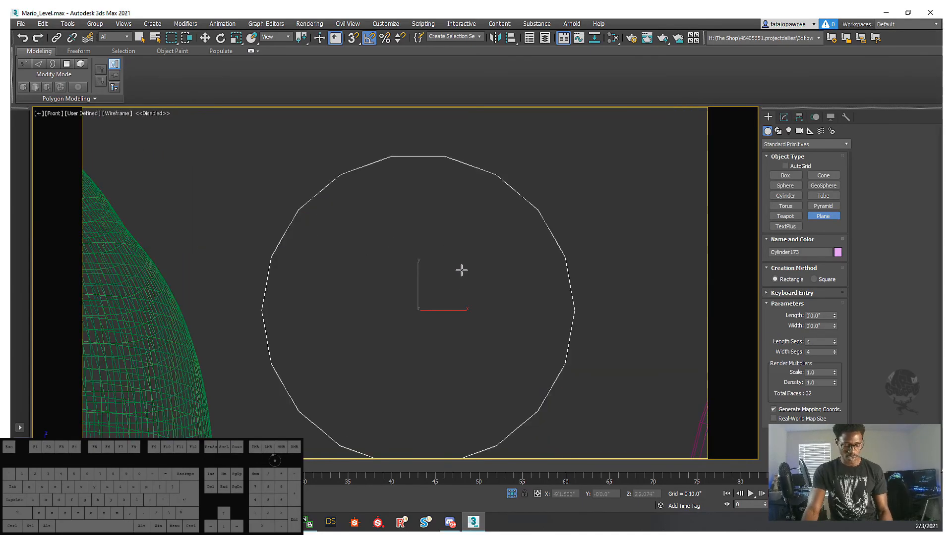
scroll(461, 271, "down", 3)
middle_click_drag(447, 243, 452, 298)
left_click_drag(357, 134, 640, 272)
middle_click_drag(468, 280, 448, 282)
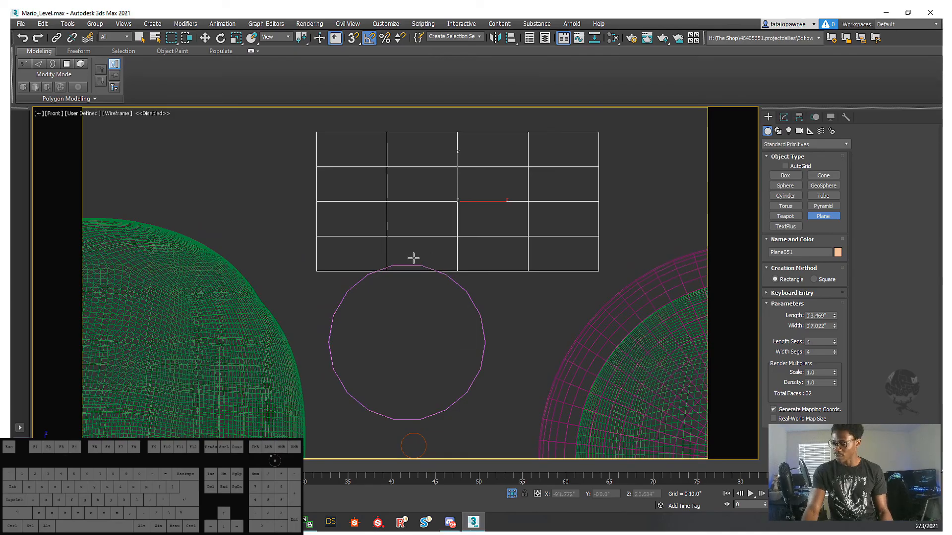
key("w")
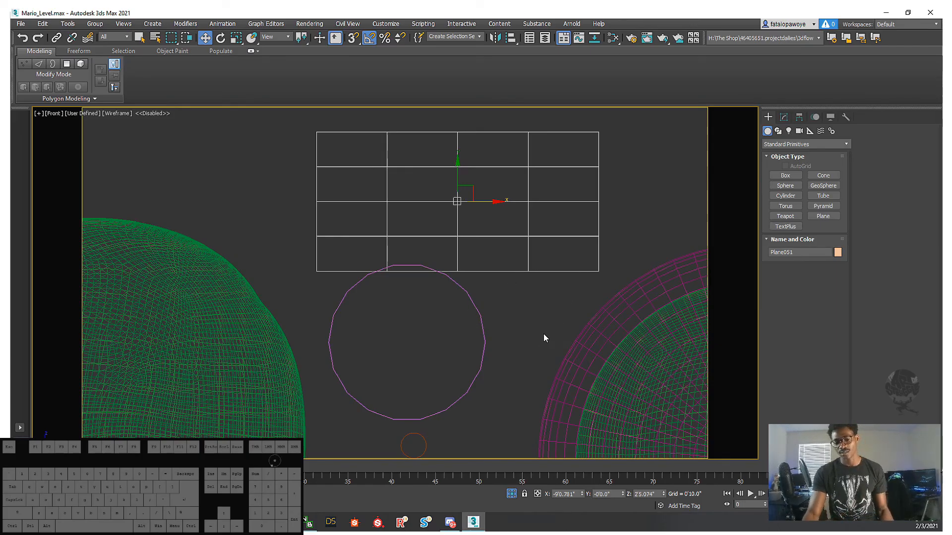
- Delete the test plane and the larger cylinder, and return to shaded display
scroll(486, 296, "down", 4)
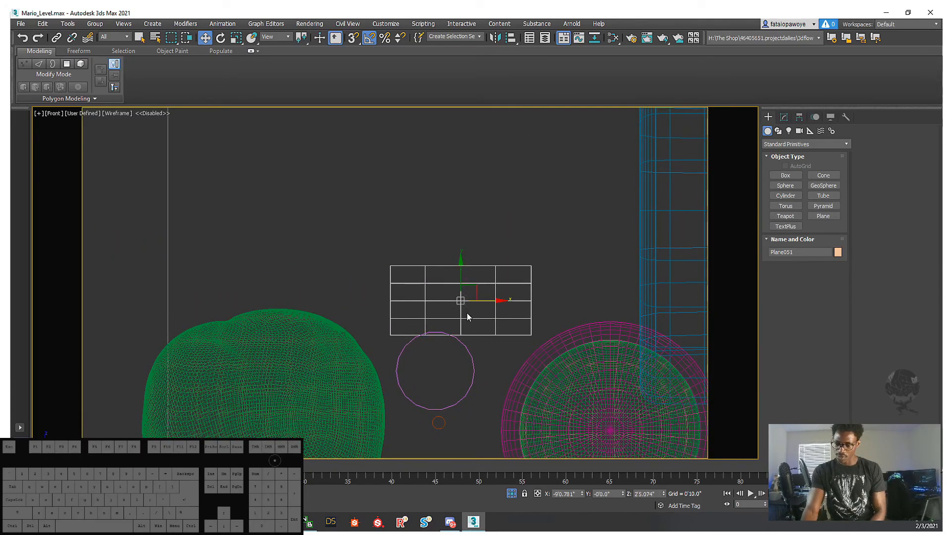
mouse_move(466, 313)
middle_mouse_down()
mouse_move(463, 291)
mouse_move(470, 304)
middle_mouse_up()
middle_click_drag(460, 310, 410, 215)
left_click(429, 290)
middle_click_drag(414, 316, 424, 356)
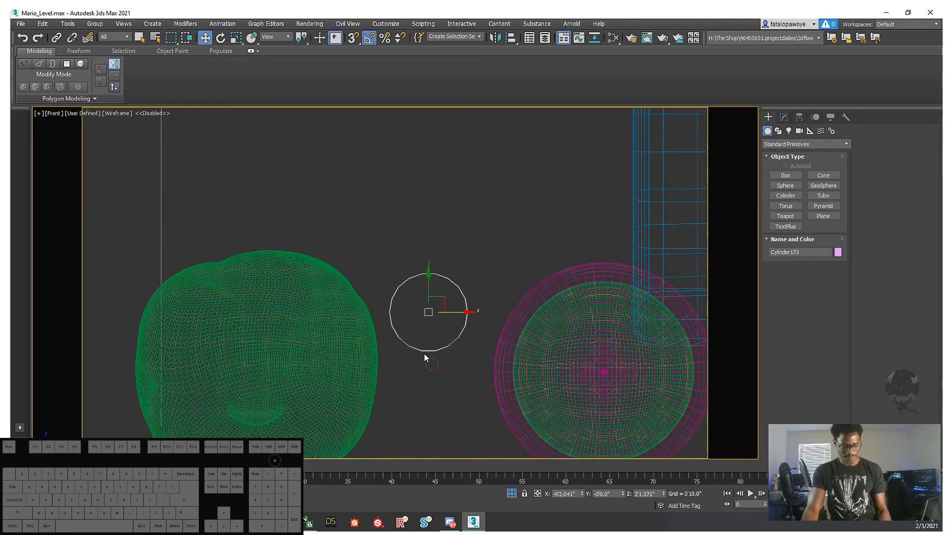
key("F3")
scroll(417, 306, "up", 3)
middle_click_drag(436, 410, 427, 285)
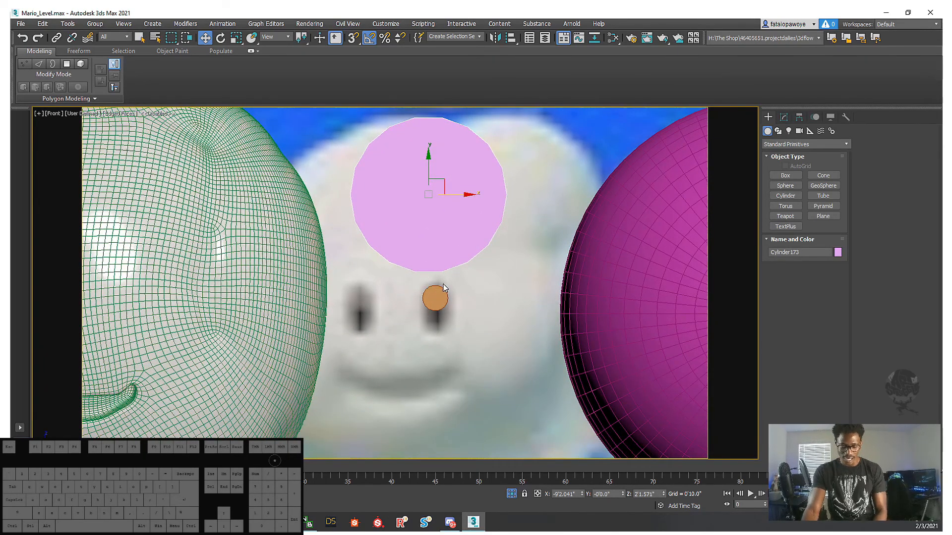
key("Delete")
- Select the small eye cylinder and open its parameters for modification
scroll(434, 320, "up", 3)
left_click(419, 272)
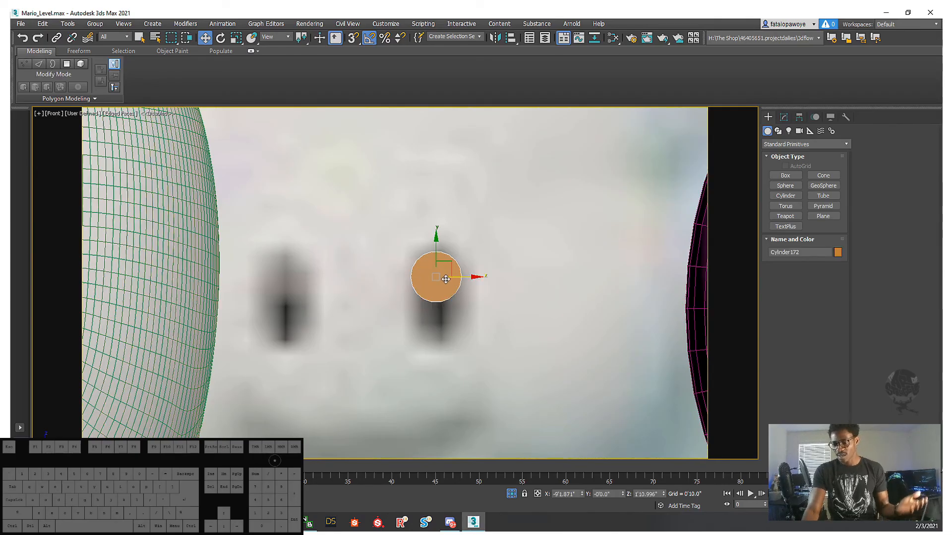
key("F3")
key("F3")
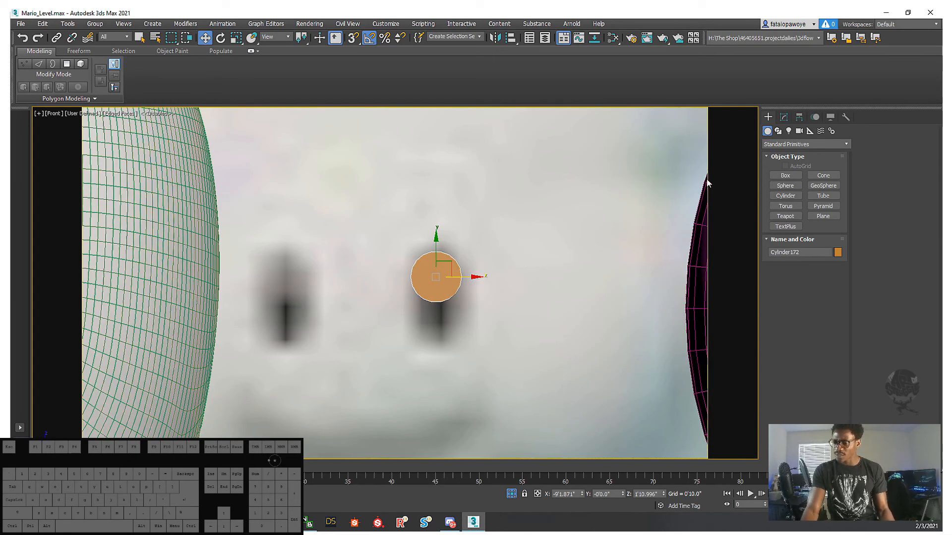
left_click(784, 118)
- Make the eye cylinder see-through with edged faces on so the reference eye shows behind it
mouse_move(365, 289)
middle_mouse_down()
mouse_move(367, 355)
mouse_move(433, 290)
middle_mouse_up()
scroll(487, 310, "up", 3)
key("F4")
key("F3")
key("F3")
middle_click_drag(376, 310, 452, 273)
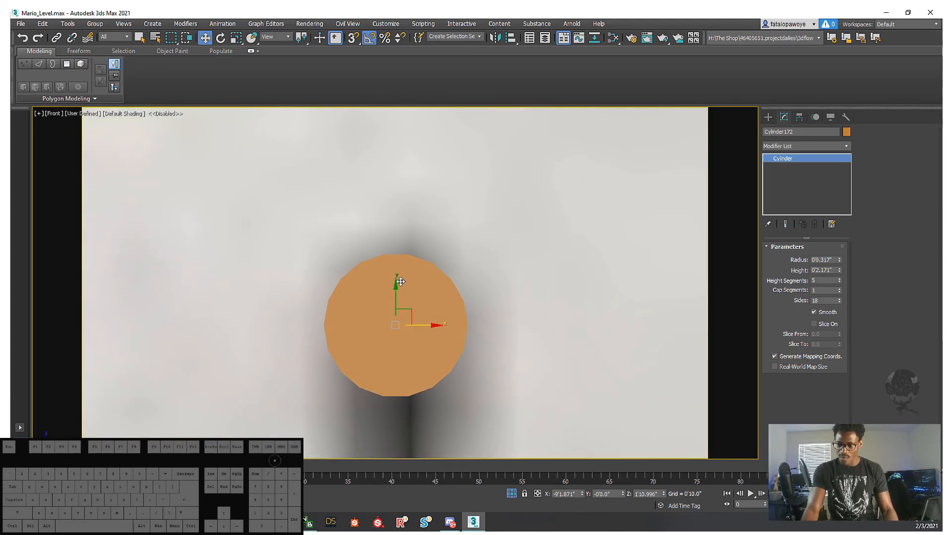
key("F4")
scroll(397, 303, "up", 2)
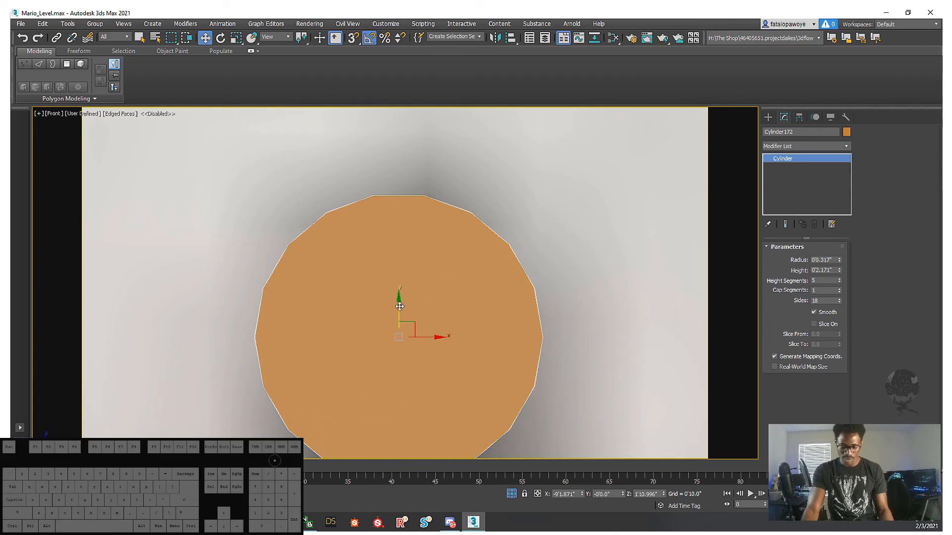
key("alt+x")
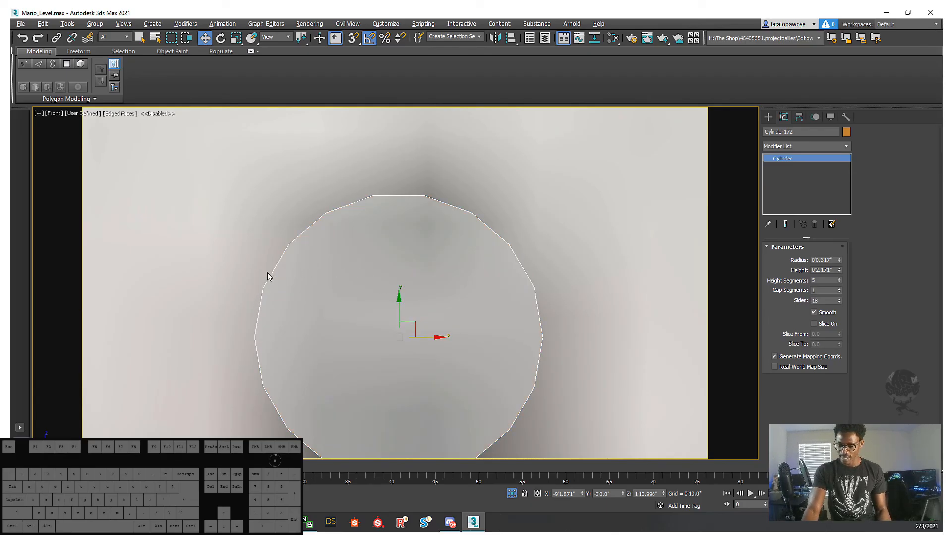
scroll(469, 203, "up", 1)
scroll(510, 310, "down", 4)
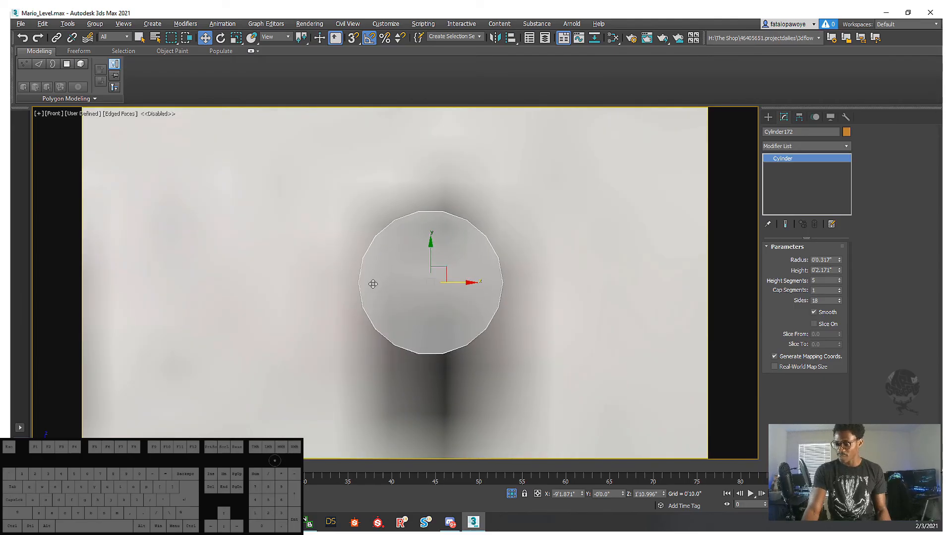
- Add an Edit Poly modifier to the eye cylinder
left_click(807, 145)
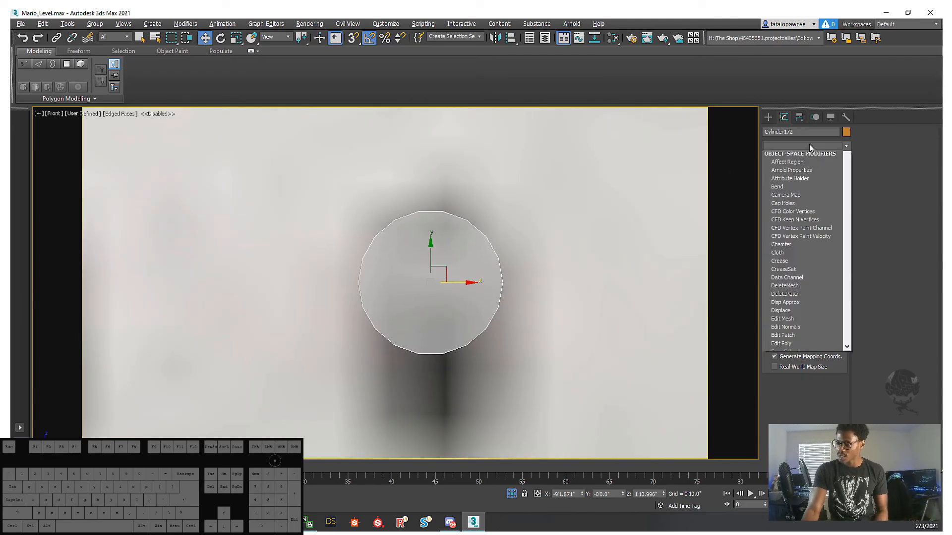
scroll(802, 158, "down", 5)
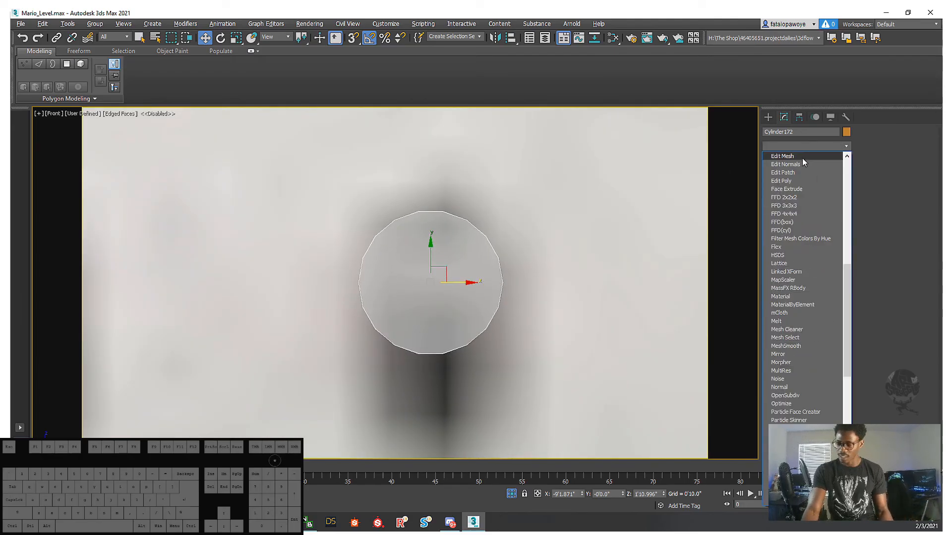
left_click(785, 181)
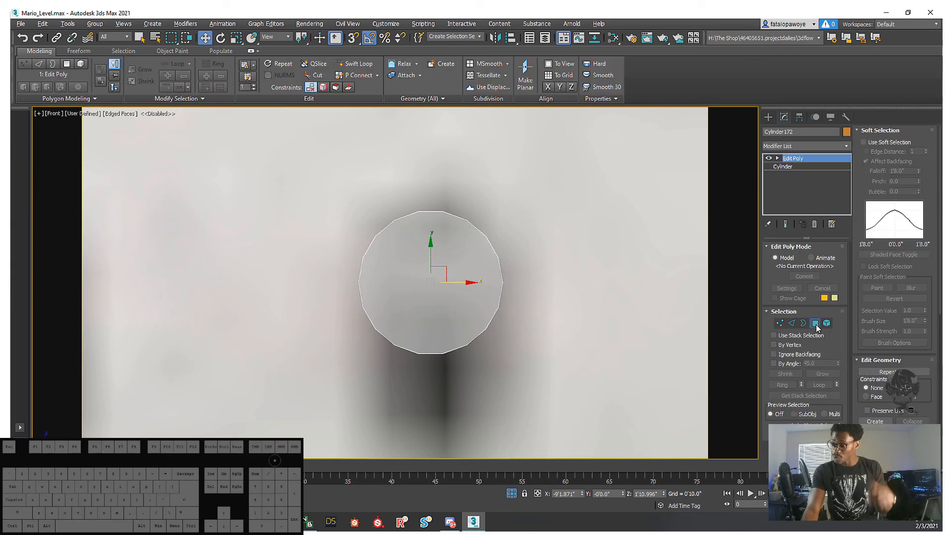
left_click(814, 323)
left_click(484, 290)
key("ctrl+i")
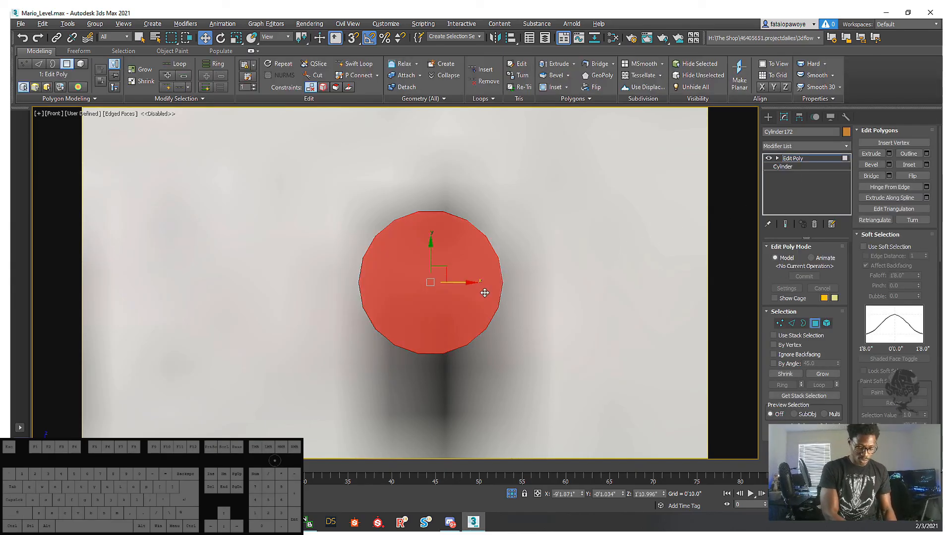
key("ctrl+d")
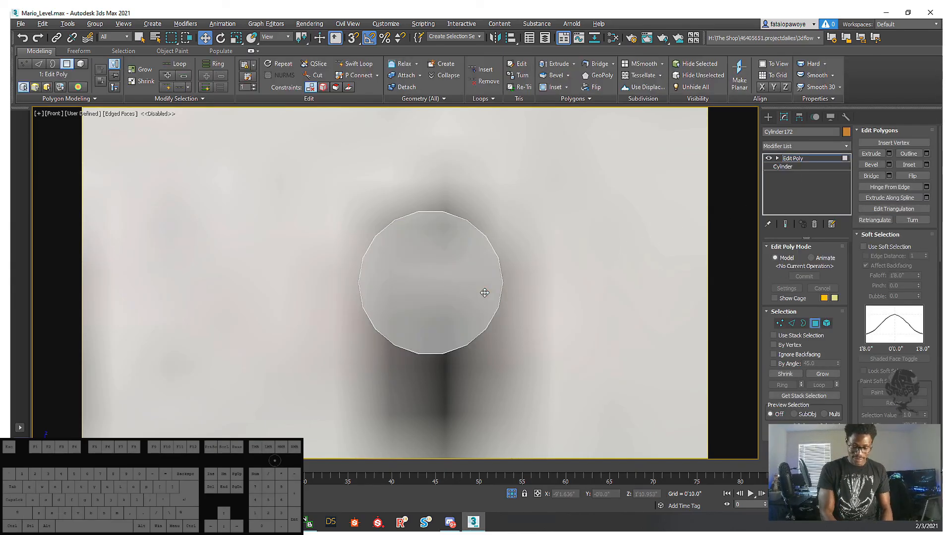
- Connect the eye cylinder's outermost left and right vertices with a horizontal edge across the caps
left_click(781, 323)
left_click_drag(317, 271, 317, 273)
scroll(400, 290, "up", 4)
scroll(395, 276, "down", 4)
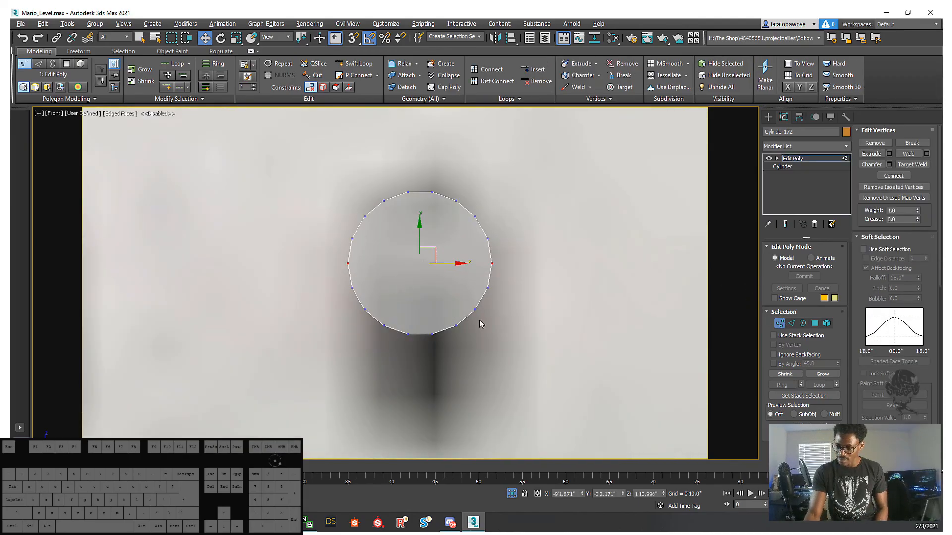
right_click(449, 282)
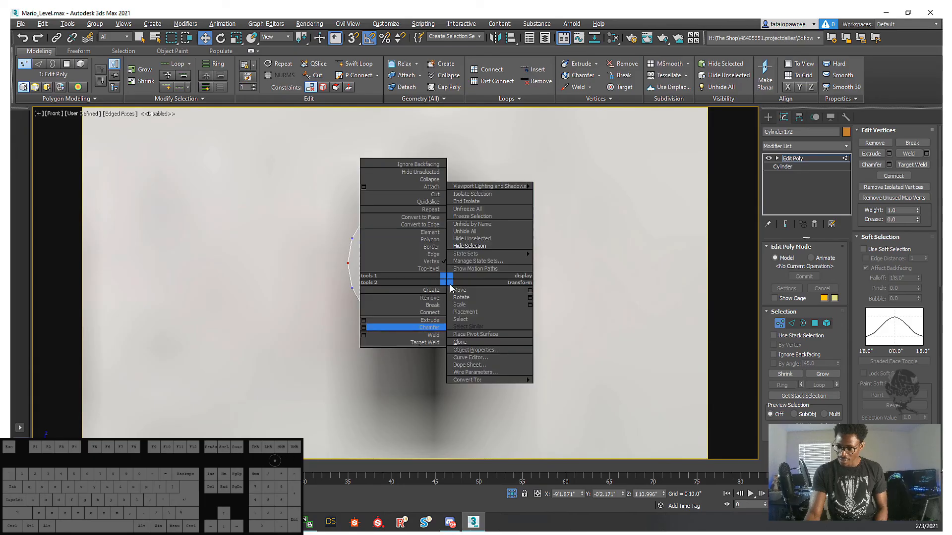
left_click(379, 311)
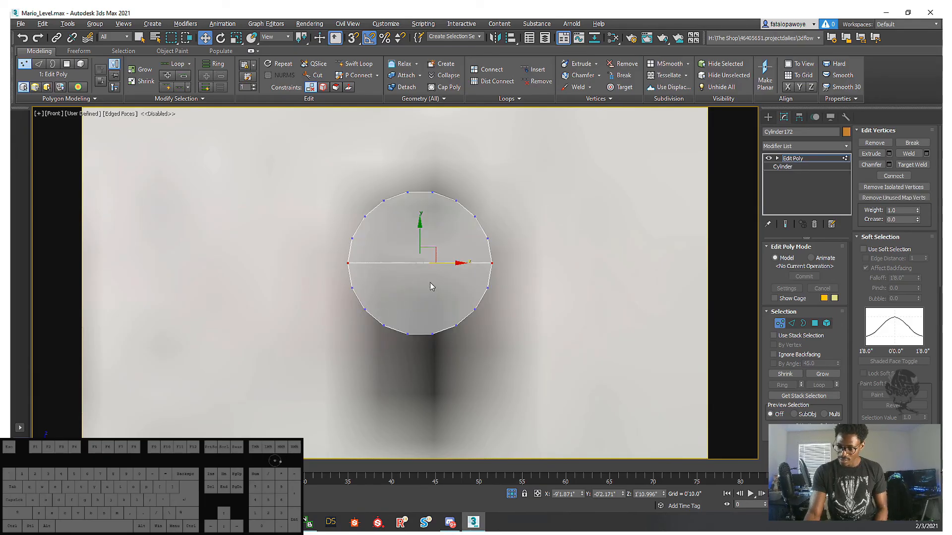
- Chamfer the eye cylinder's horizontal centre edges by about 0'0.041" with 1 segment
middle_click(466, 318)
left_click(791, 323)
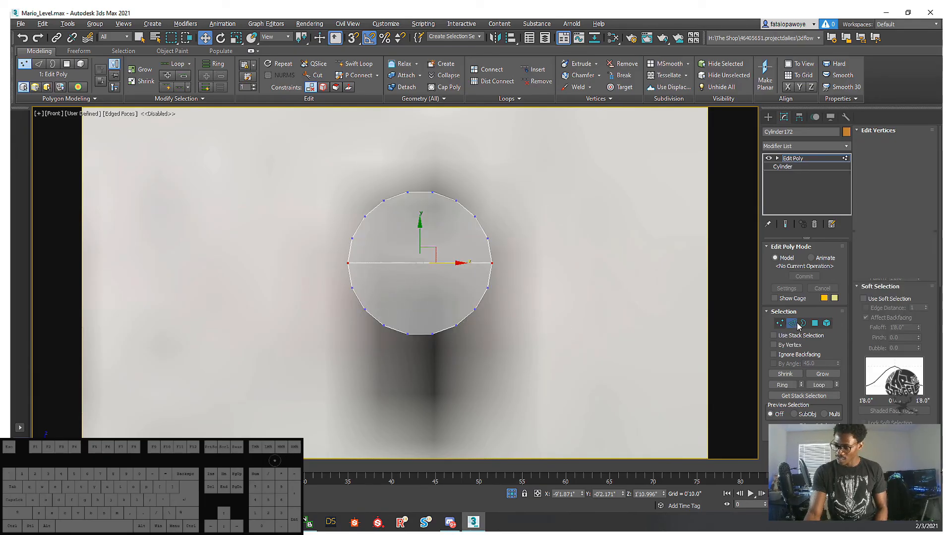
right_click(461, 263)
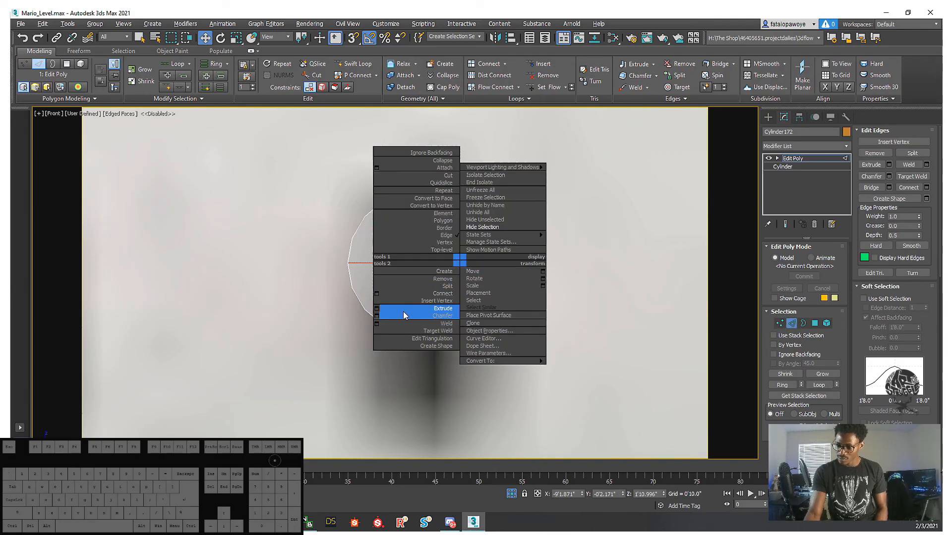
left_click(377, 316)
left_click_drag(402, 309, 408, 296)
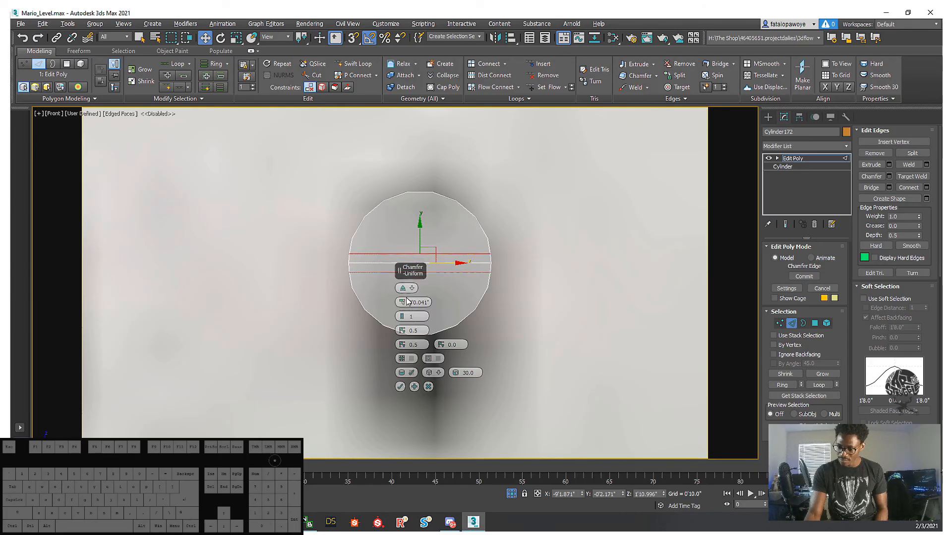
left_click(399, 387)
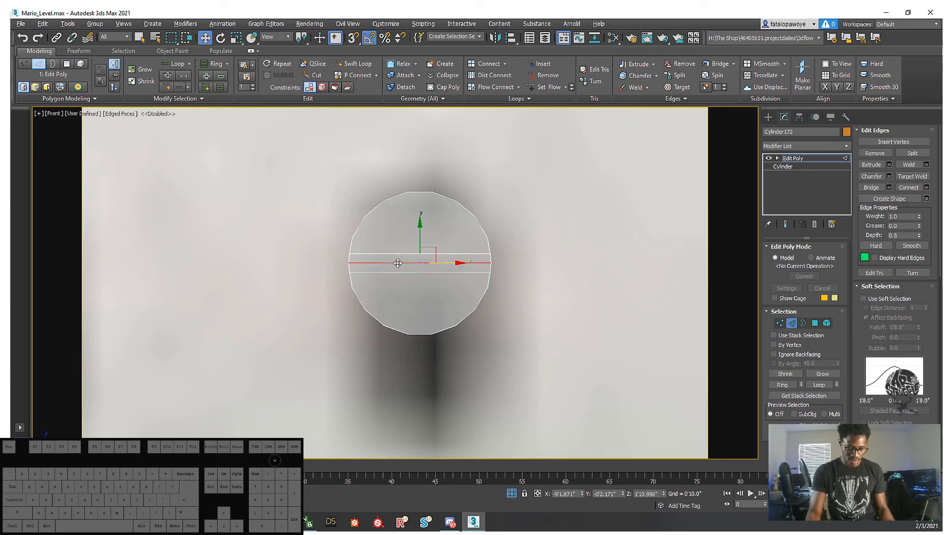
- Remove the leftover middle edge between the two chamfered edges and switch to vertex editing
key("ctrl+BackSpace")
middle_click_drag(434, 297, 436, 312)
key("1")
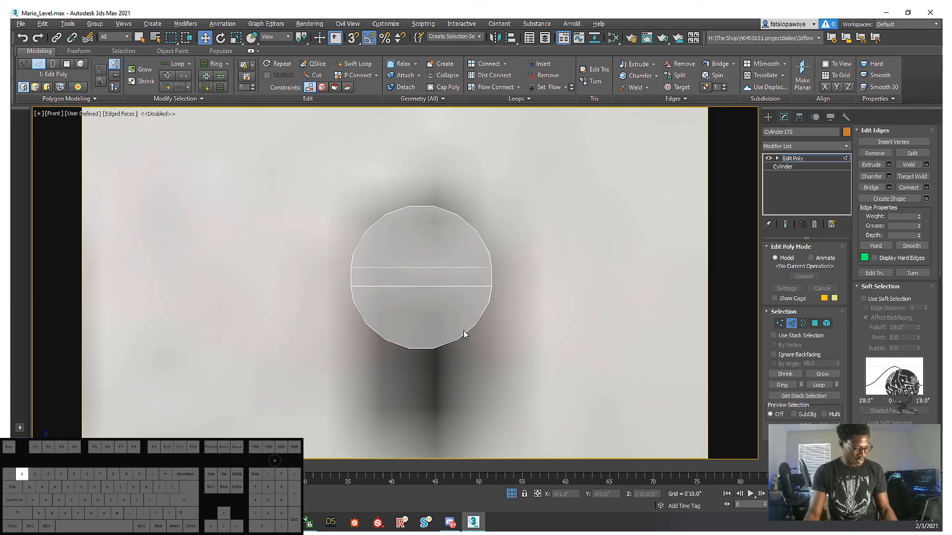
- Stretch the eye cylinder downward by moving its lower half's vertices, forming a tall pill shape that matches the reference eye
left_click_drag(564, 405, 289, 272)
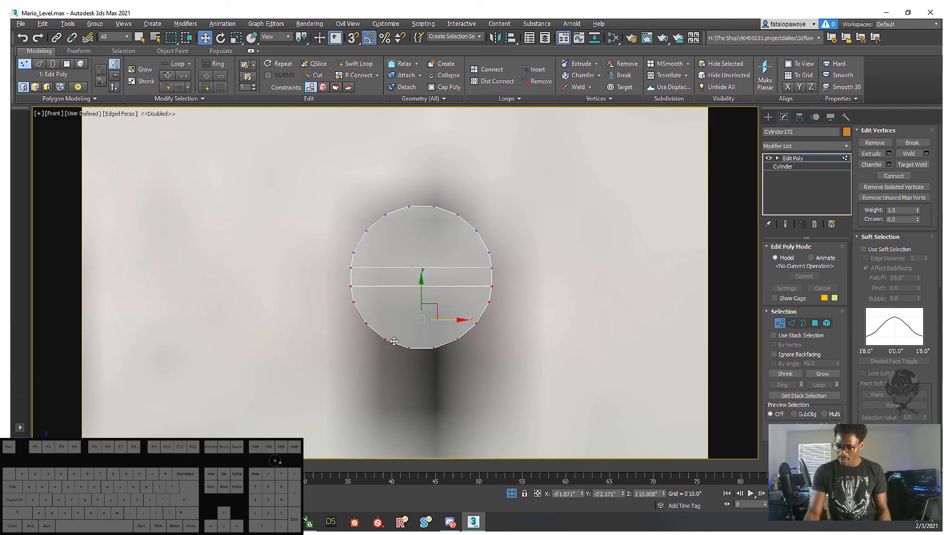
scroll(399, 307, "down", 3)
left_click_drag(411, 263, 410, 324)
left_click(510, 299)
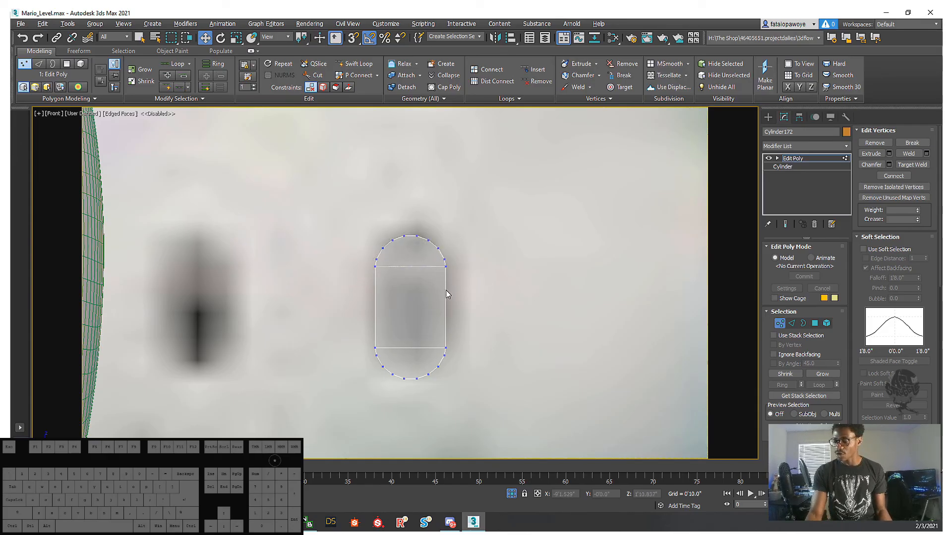
left_click_drag(370, 206, 410, 250)
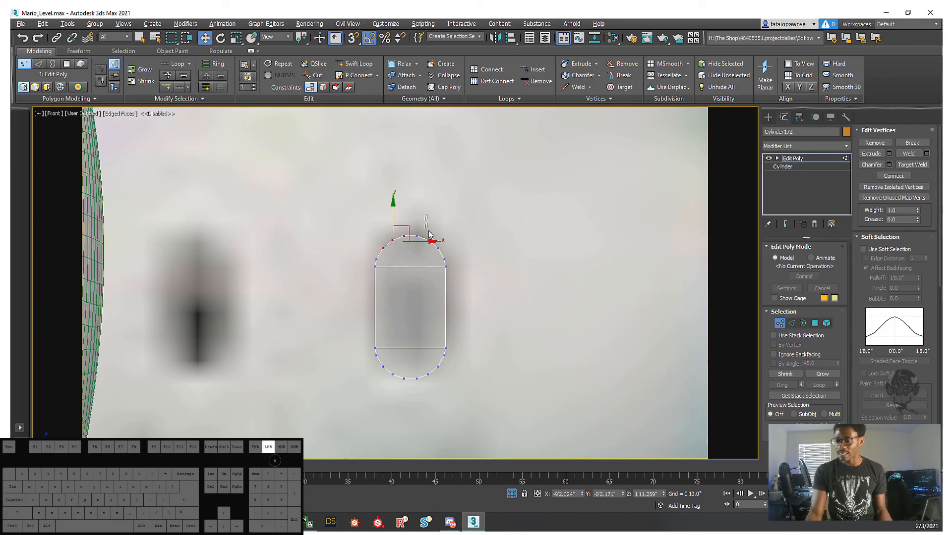
left_click(398, 216)
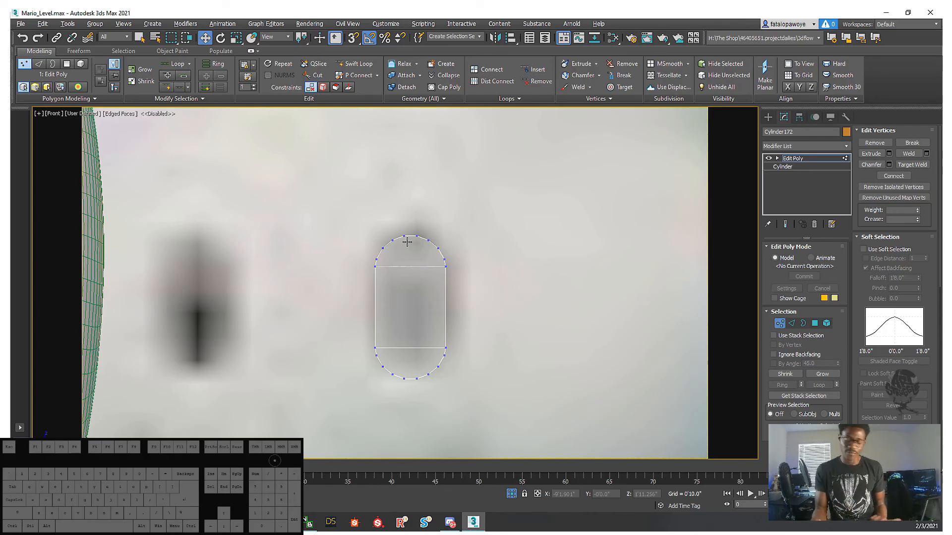
- Clone the pill-shaped eye as a single independent copy scaled down uniformly to about 60%
left_click(827, 323)
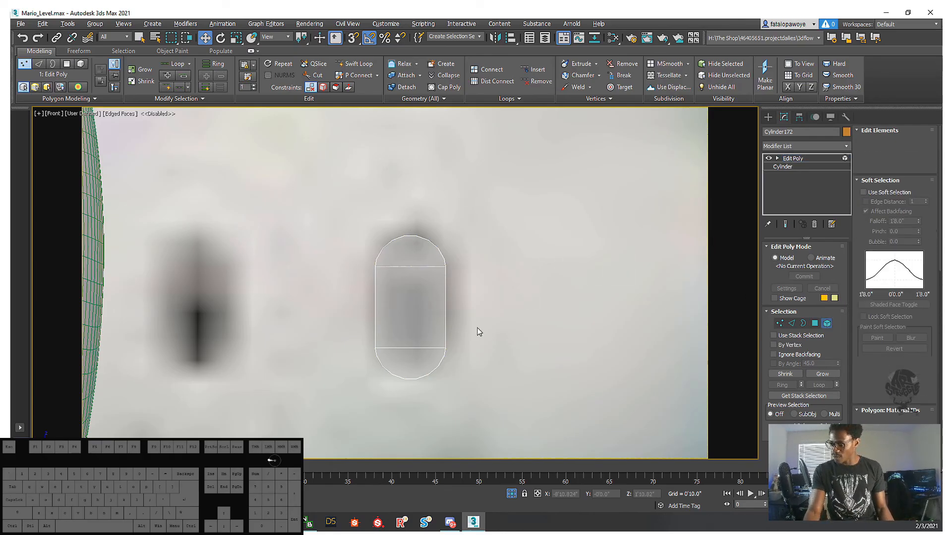
left_click(432, 304)
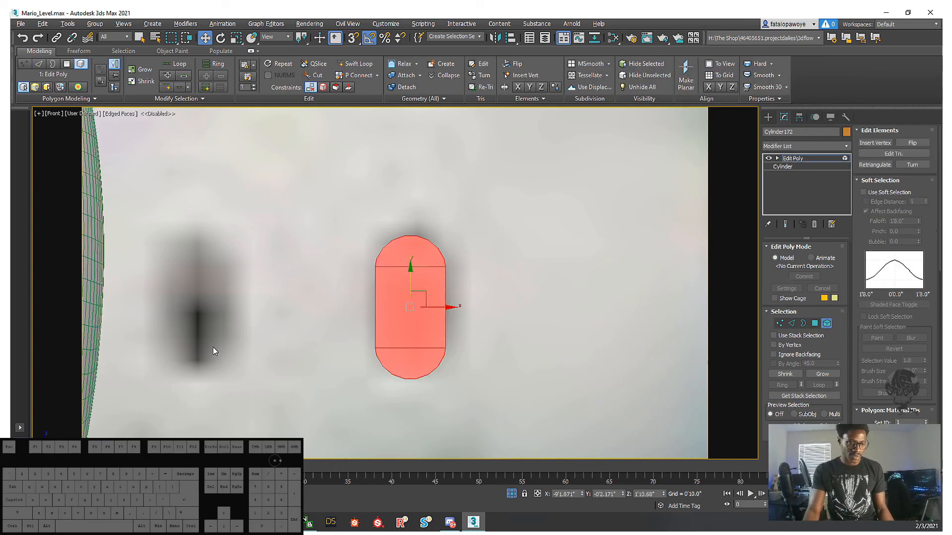
key("r")
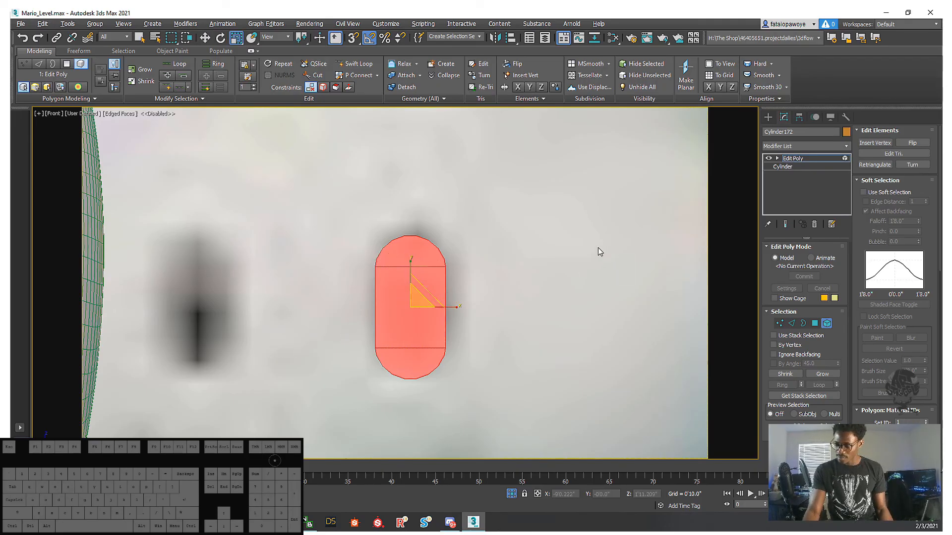
left_click(768, 117)
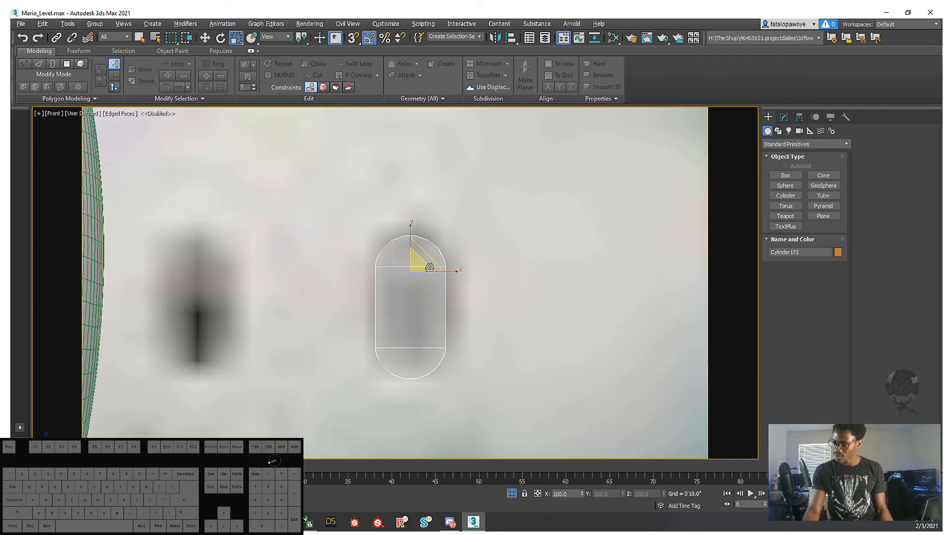
left_click_drag(415, 270, 416, 300, "shift")
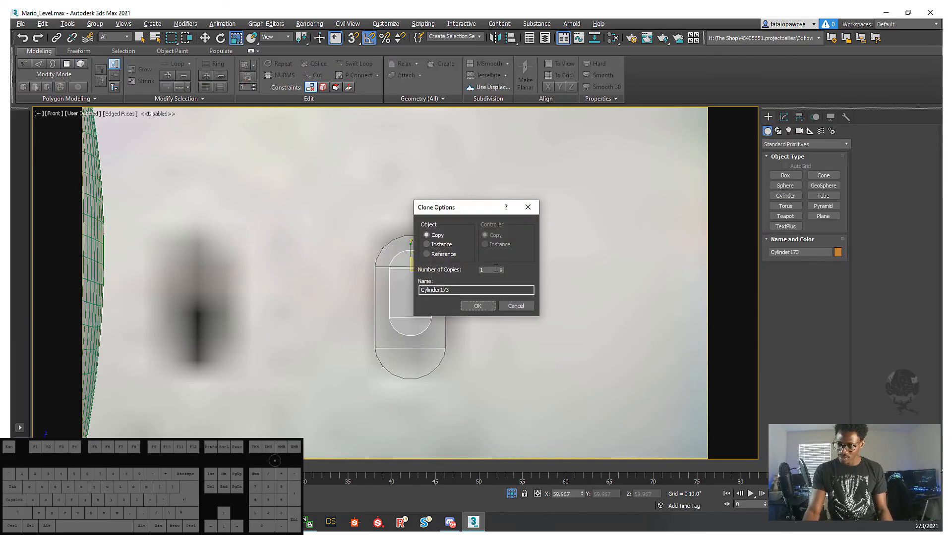
left_click(478, 306)
- Align the smaller copy to the original eye, centre to centre, on the X, Y and Z positions
mouse_move(478, 306)
middle_mouse_down("alt")
mouse_move(410, 299)
mouse_move(431, 313)
middle_mouse_up("alt")
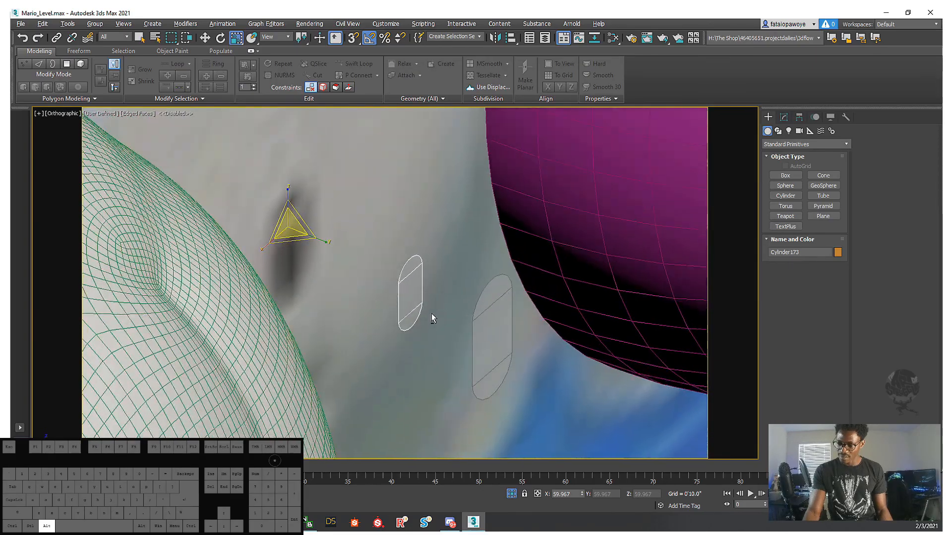
key("q")
left_click(510, 37)
left_click(488, 312)
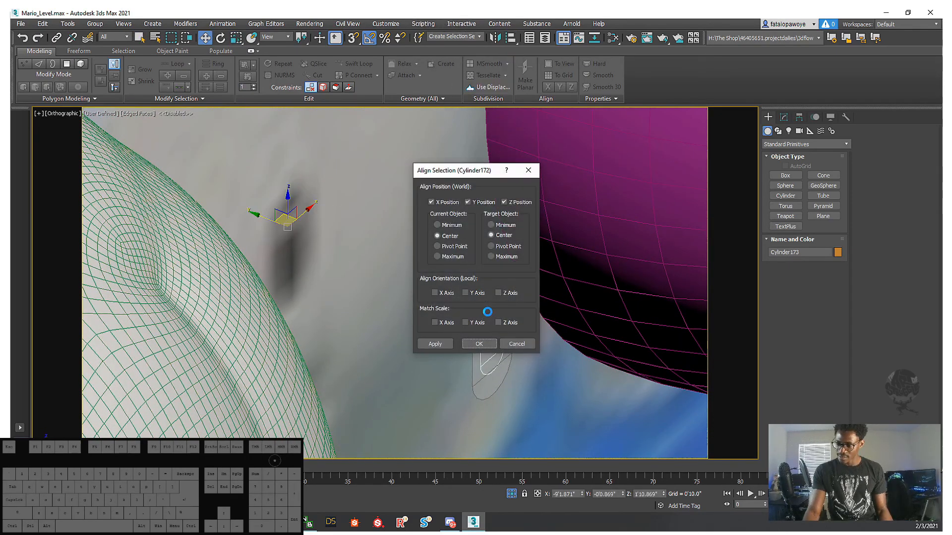
left_click(478, 344)
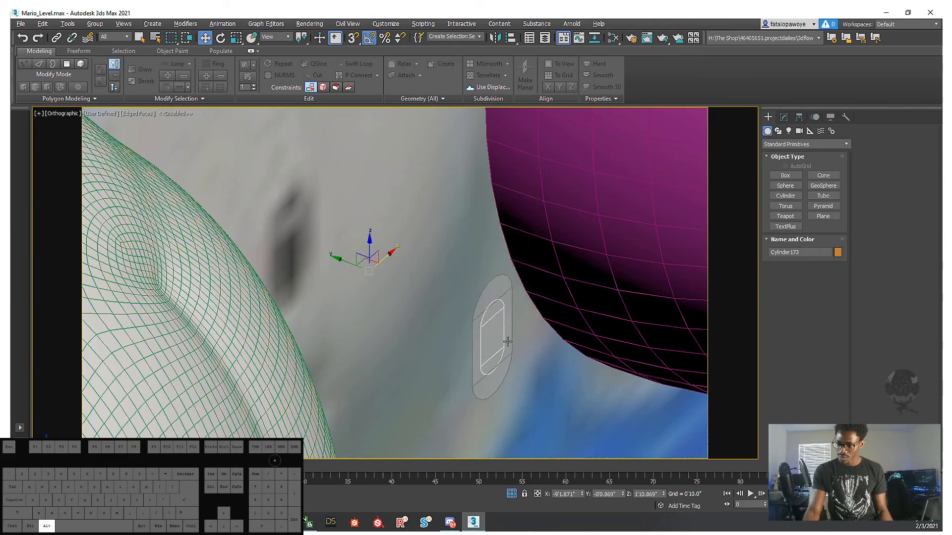
- Move the small inner pill up so it sits in the upper part of the eye in the front view
scroll(461, 341, "up", 5)
key("f")
key("z")
scroll(451, 267, "down", 4)
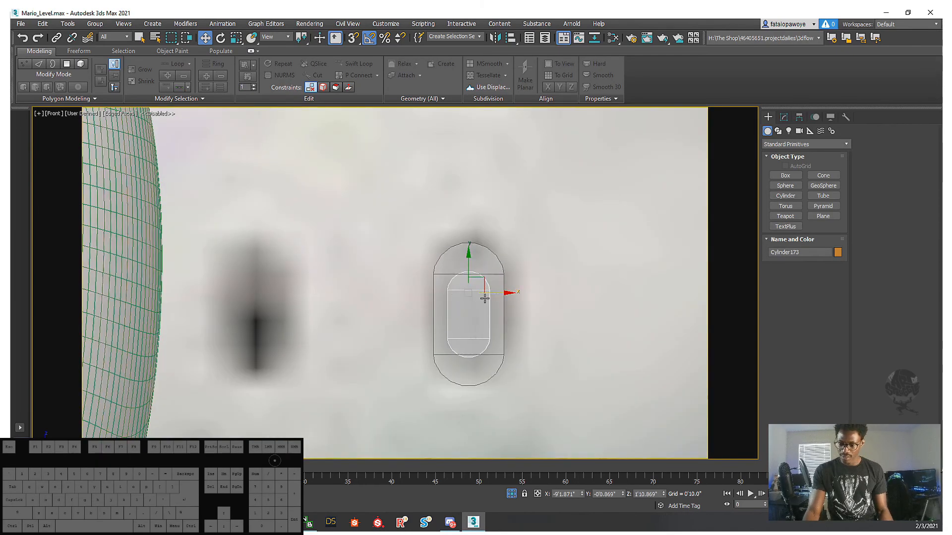
left_click_drag(451, 266, 451, 247)
- Select the outer eye pill and turn off its see-through display
left_click(462, 346)
key("alt+x")
middle_click_drag(507, 340, 510, 281)
- Find the dark Physical Material #71 in View1 of the Slate Material Editor and assign it to the outer eye
key("m")
scroll(601, 318, "down", 6)
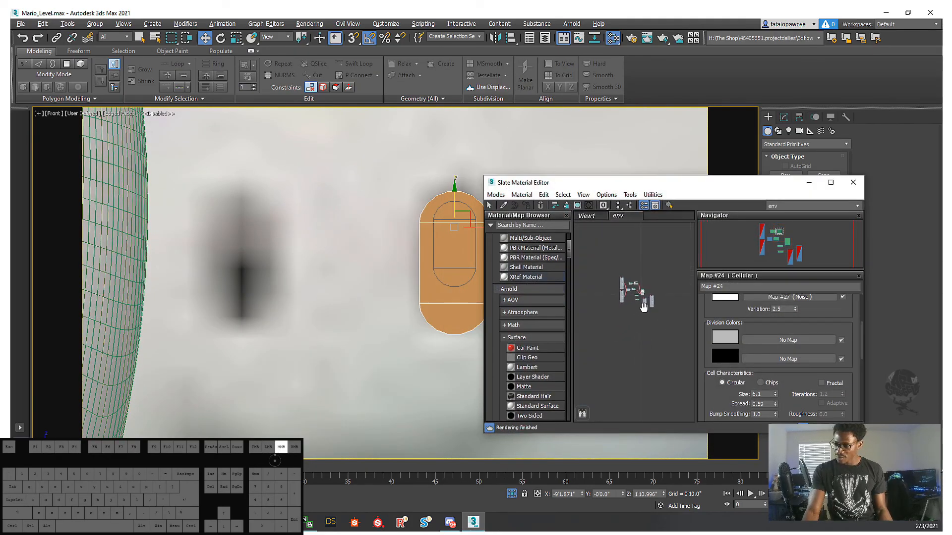
left_click(585, 216)
scroll(619, 297, "up", 4)
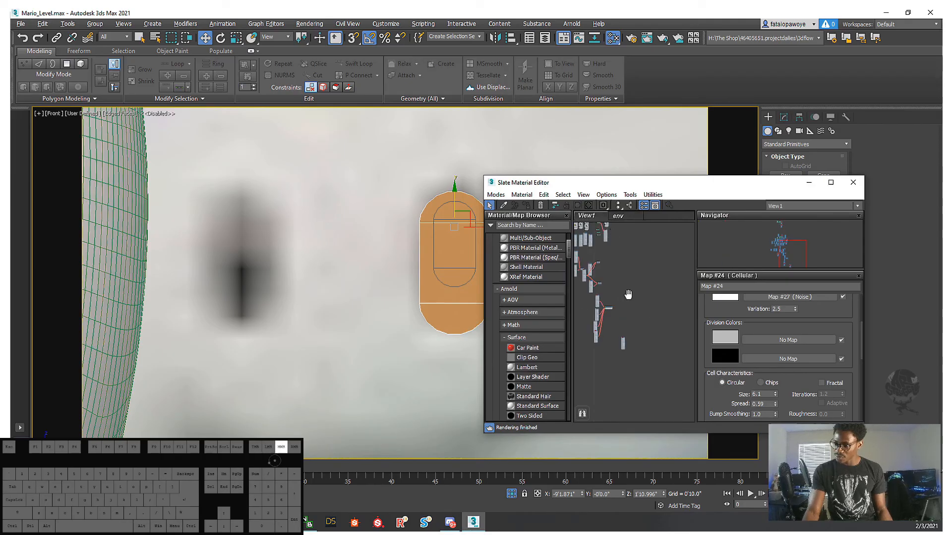
middle_click_drag(655, 317, 656, 369)
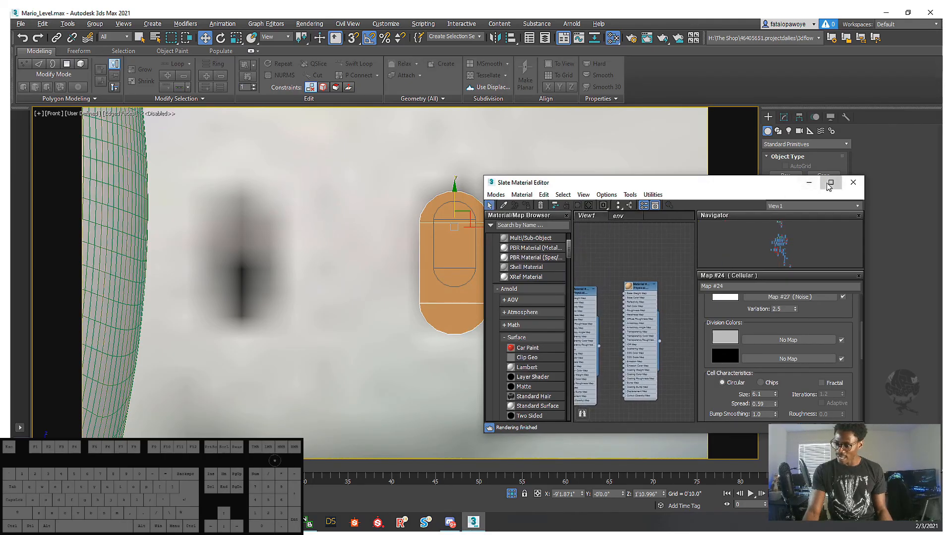
left_click(831, 182)
middle_click_drag(443, 292, 610, 348)
middle_click_drag(505, 227, 442, 391)
middle_click_drag(481, 307, 395, 412)
middle_click_drag(283, 206, 334, 263)
scroll(303, 276, "up", 3)
middle_click_drag(640, 372, 392, 281)
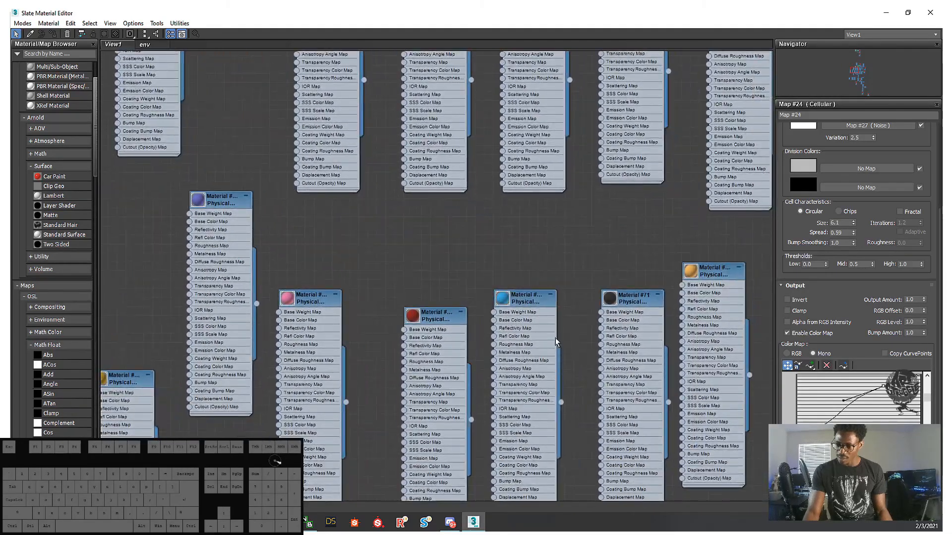
middle_click_drag(602, 326, 433, 287)
double_click(435, 290)
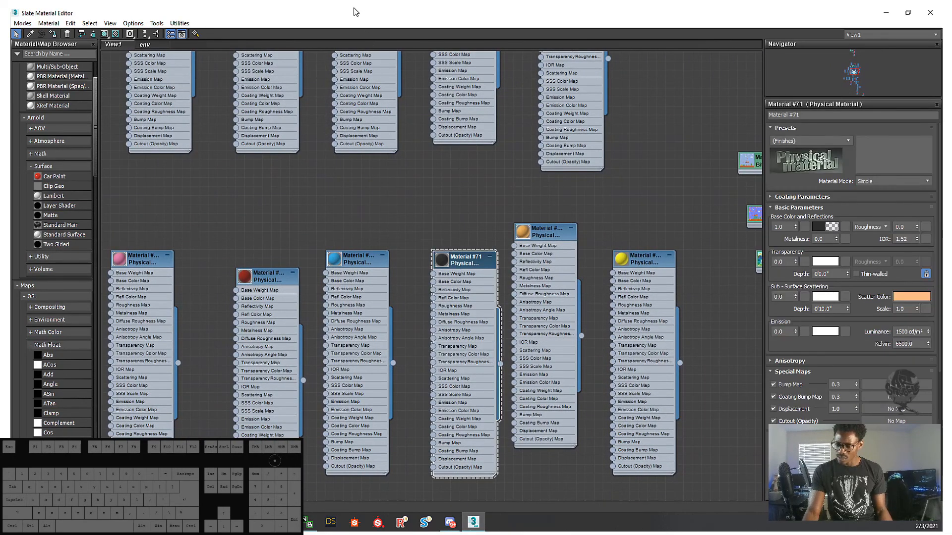
- Shrink the maximized material editor to a floating window and save the scene
left_click_drag(388, 11, 557, 87)
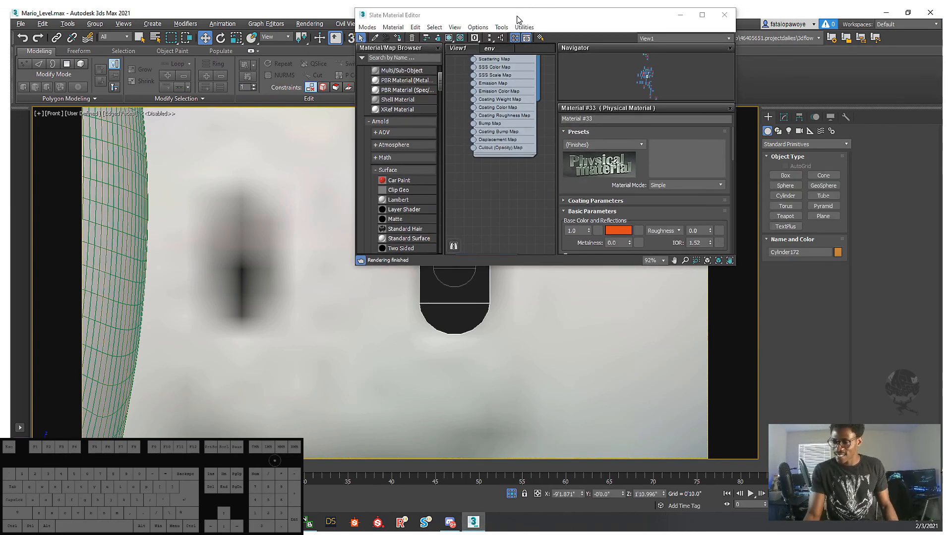
left_click_drag(517, 20, 536, 93)
left_click(21, 23)
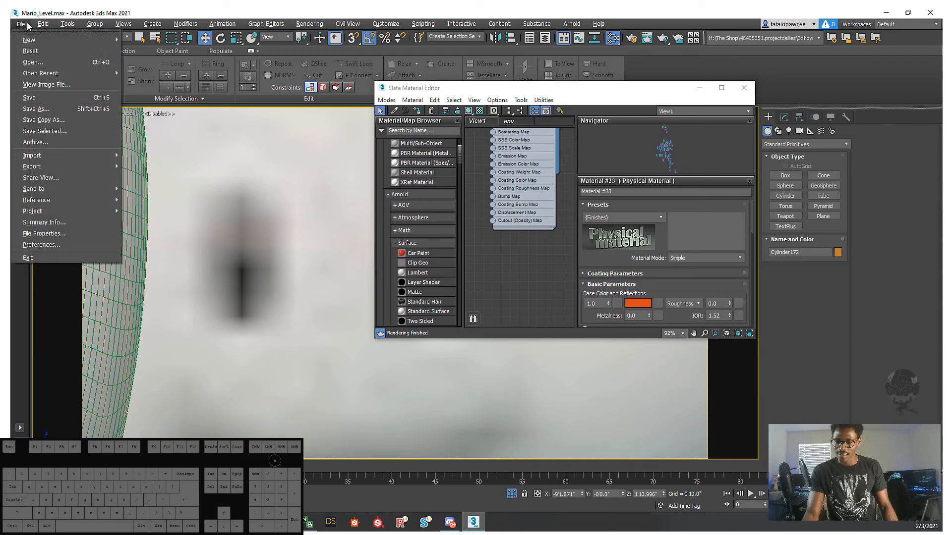
left_click(49, 101)
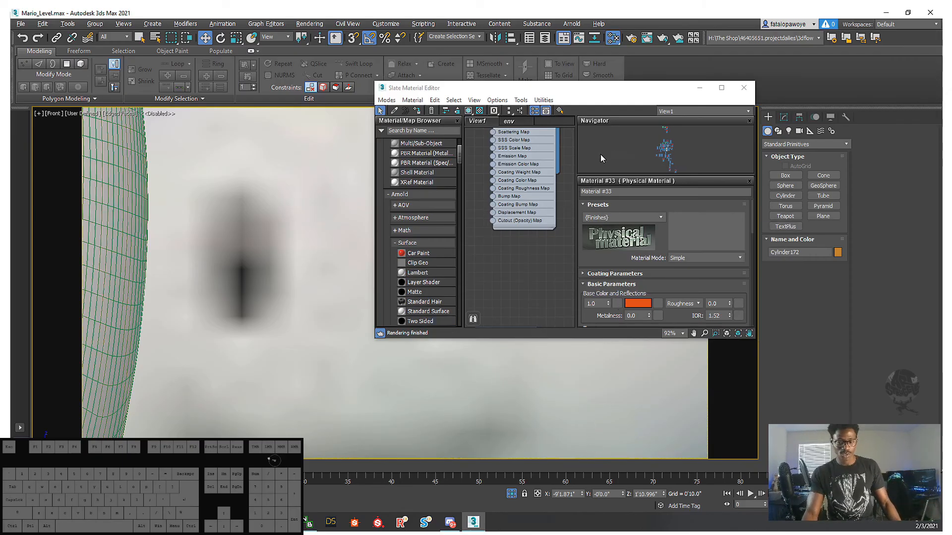
- Inspect the dark outer eye and its inner pill from several angles for overlapping surfaces, keeping the material editor out of the way
left_click_drag(466, 88, 610, 123)
middle_click_drag(375, 250, 357, 254)
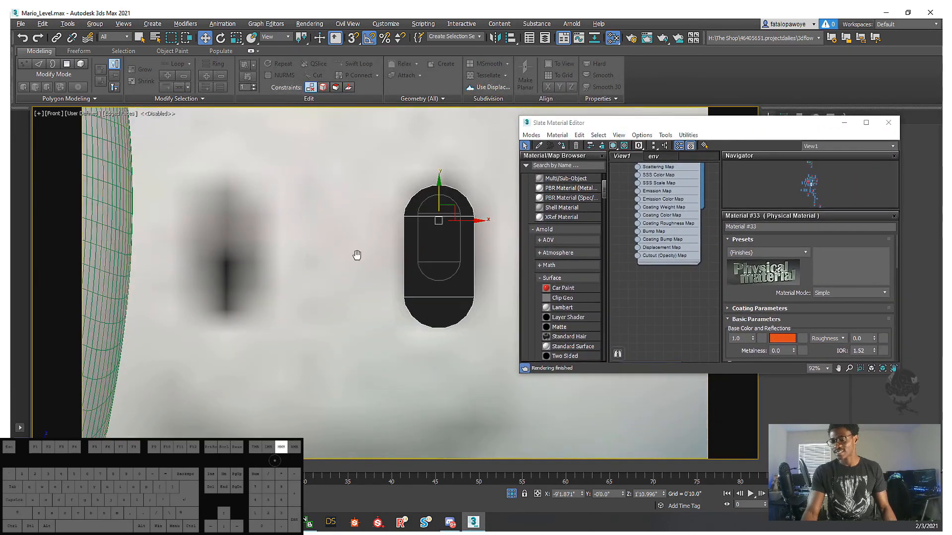
scroll(357, 255, "up", 3)
scroll(421, 237, "up", 3)
scroll(329, 227, "down", 5)
middle_click_drag(316, 187, 307, 241, "alt")
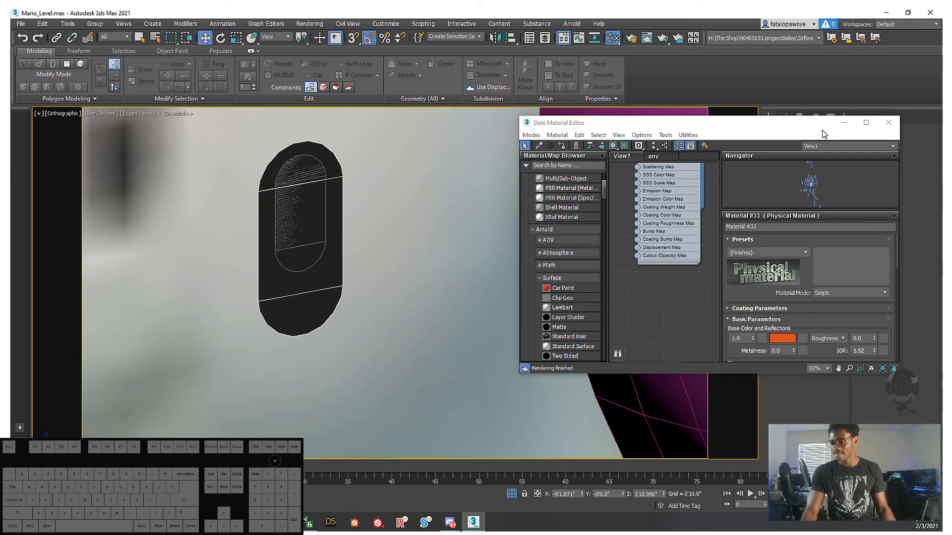
left_click_drag(821, 130, 787, 239)
left_click(784, 117)
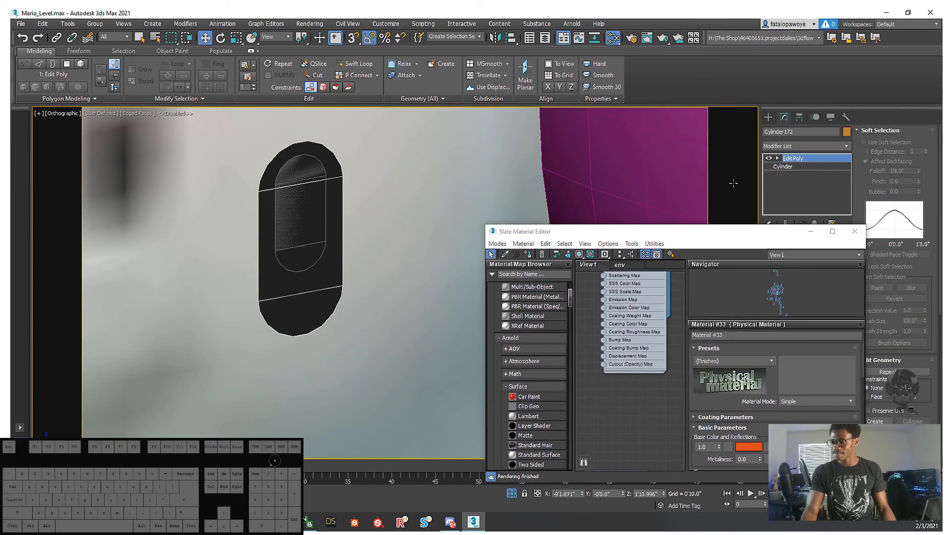
middle_click_drag(382, 227, 386, 237, "alt")
left_click_drag(638, 237, 599, 38)
middle_click_drag(426, 203, 398, 225, "alt")
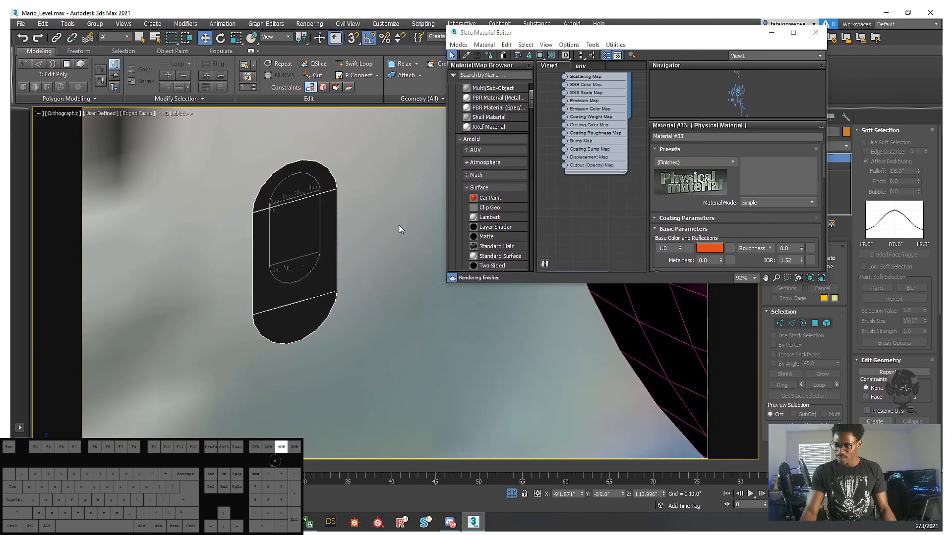
- Switch the viewport to wireframe and examine how the inner and outer eye pills sit in depth relative to each other
key("F4")
key("F3")
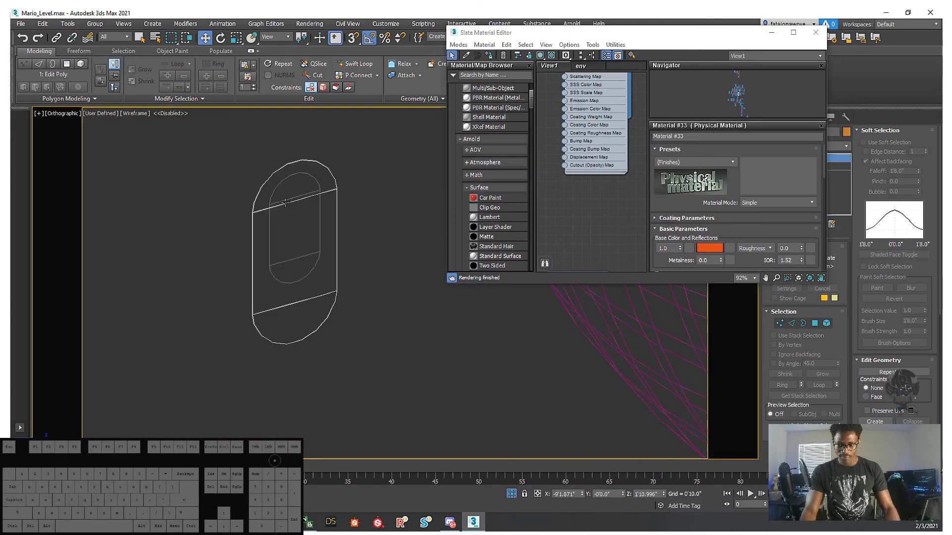
scroll(291, 206, "up", 4)
mouse_move(321, 224)
middle_mouse_down("alt")
mouse_move(290, 190)
mouse_move(323, 191)
mouse_move(336, 223)
middle_mouse_up("alt")
scroll(290, 190, "down", 2)
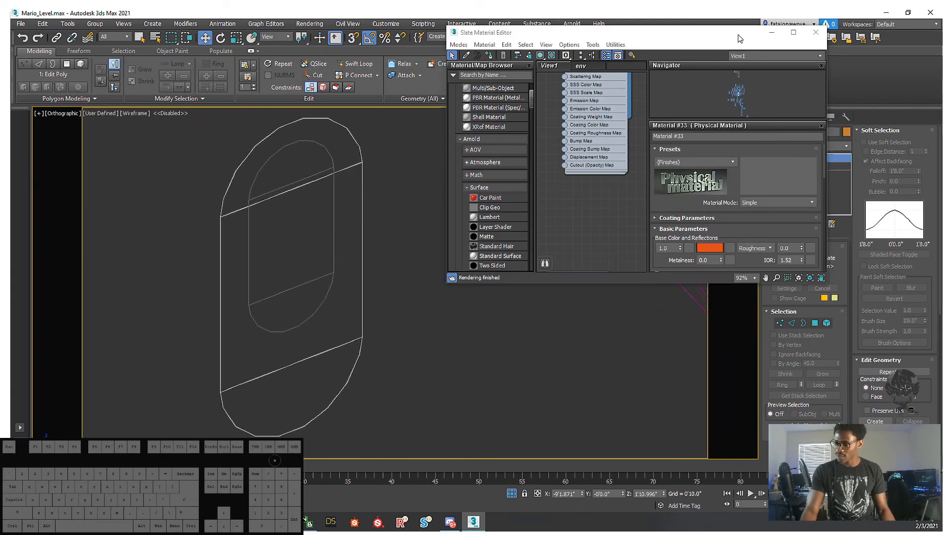
left_click_drag(738, 34, 778, 245)
scroll(450, 253, "down", 6)
middle_click_drag(450, 254, 323, 244, "alt")
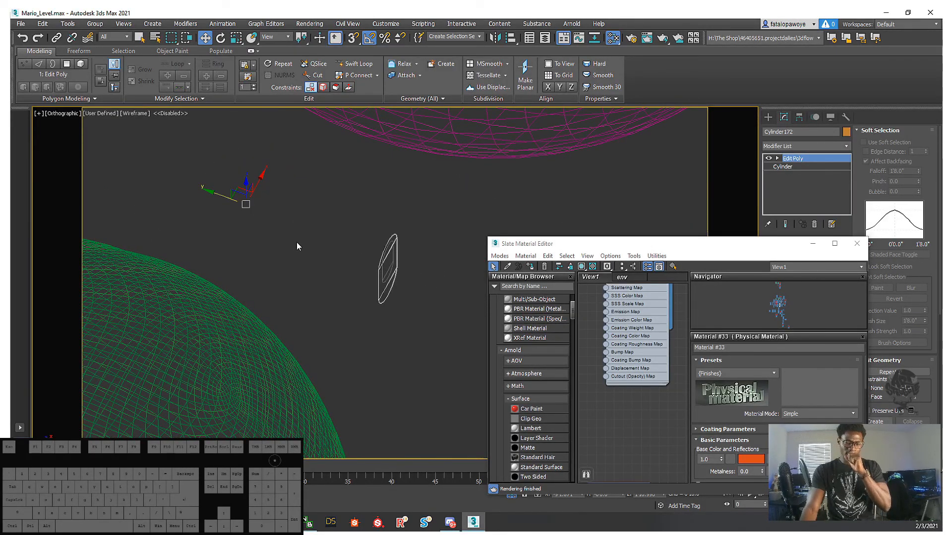
- Centre the outer eye's pivot on the object and leave pivot editing, with the material editor minimized
left_click(799, 117)
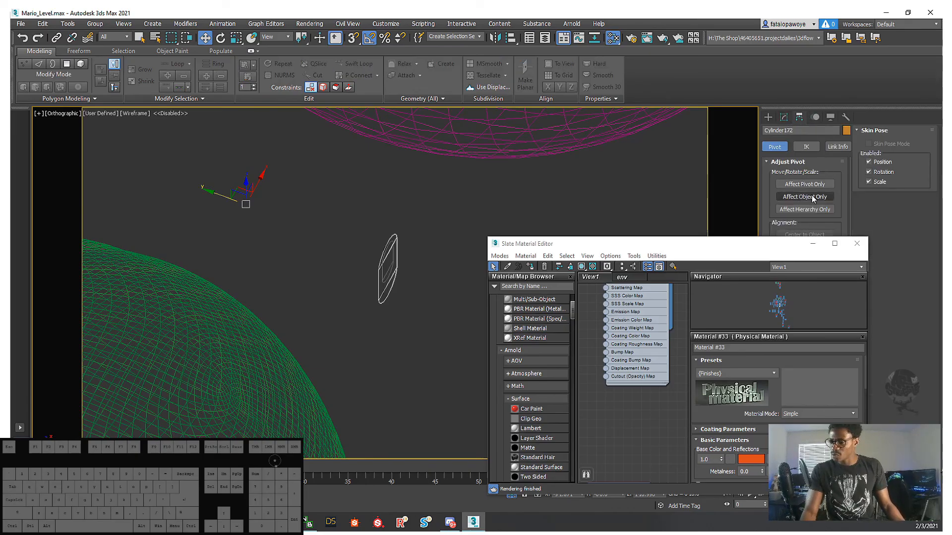
left_click(813, 244)
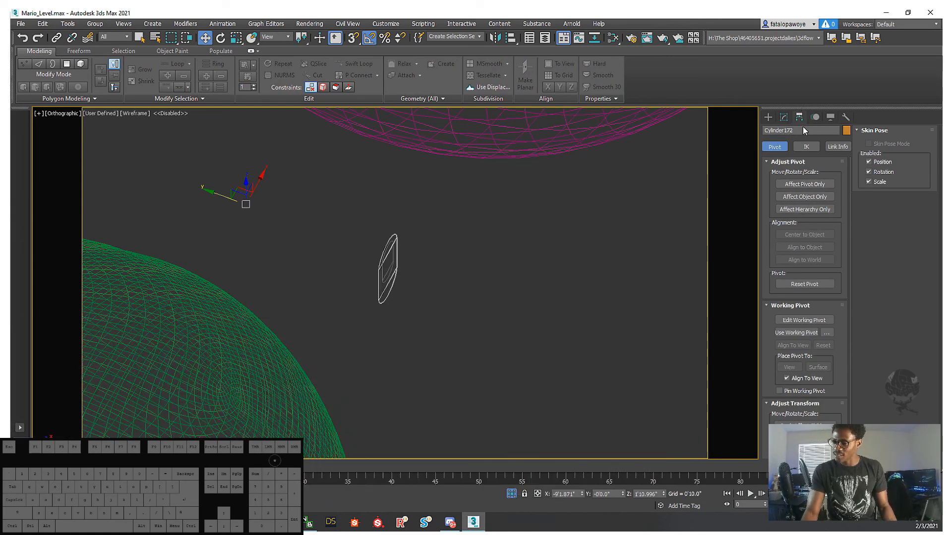
left_click(816, 117)
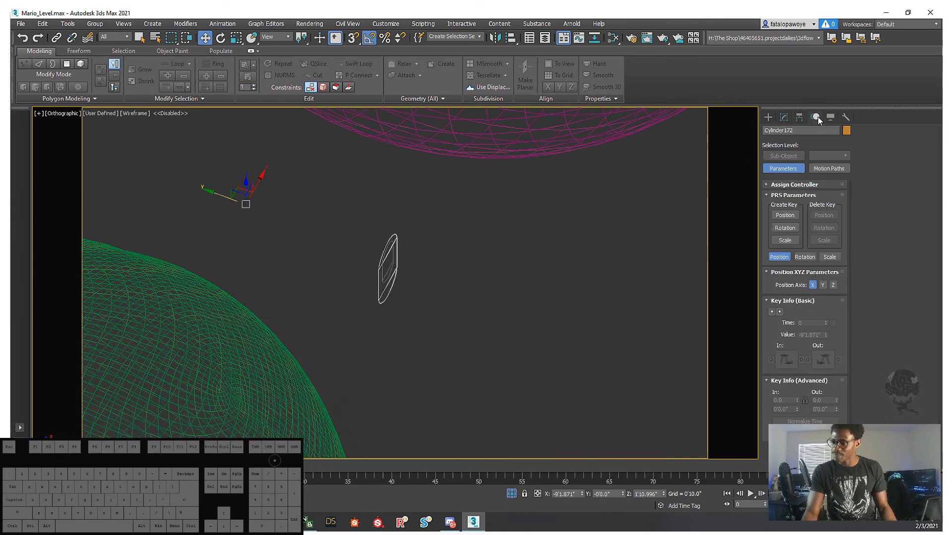
left_click(830, 117)
left_click(845, 117)
left_click(799, 118)
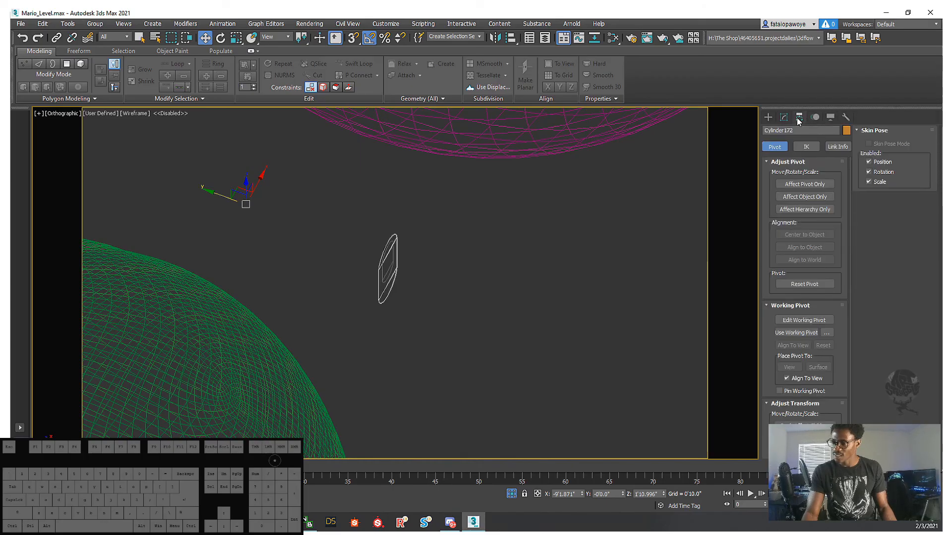
left_click(823, 185)
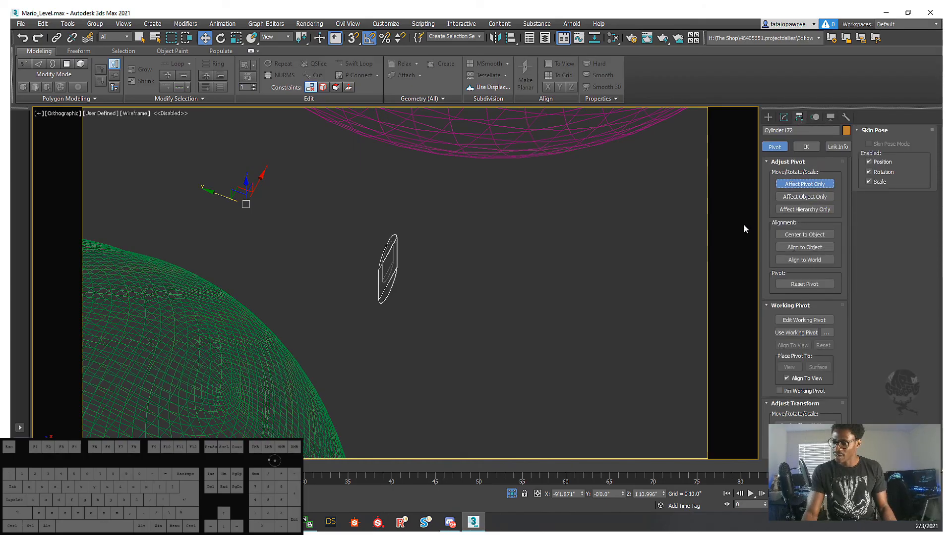
left_click(802, 236)
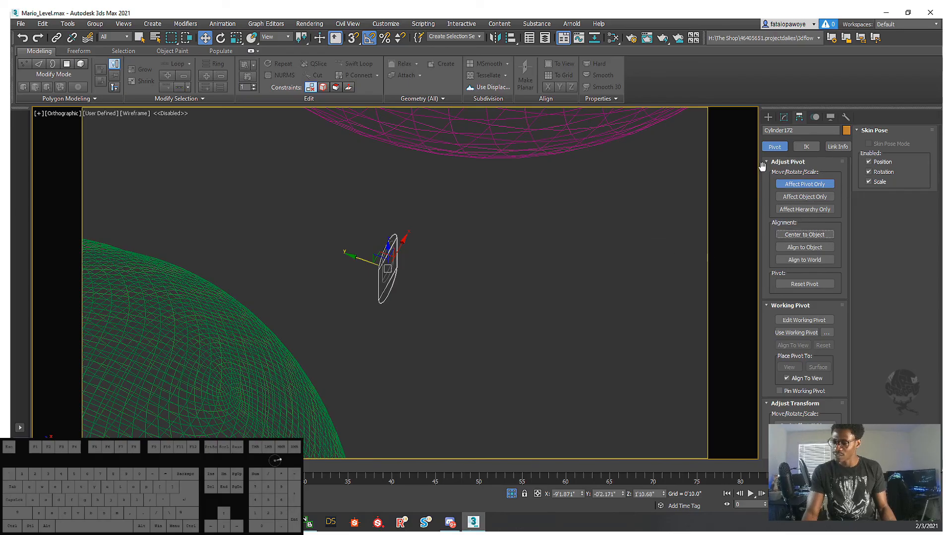
left_click(798, 186)
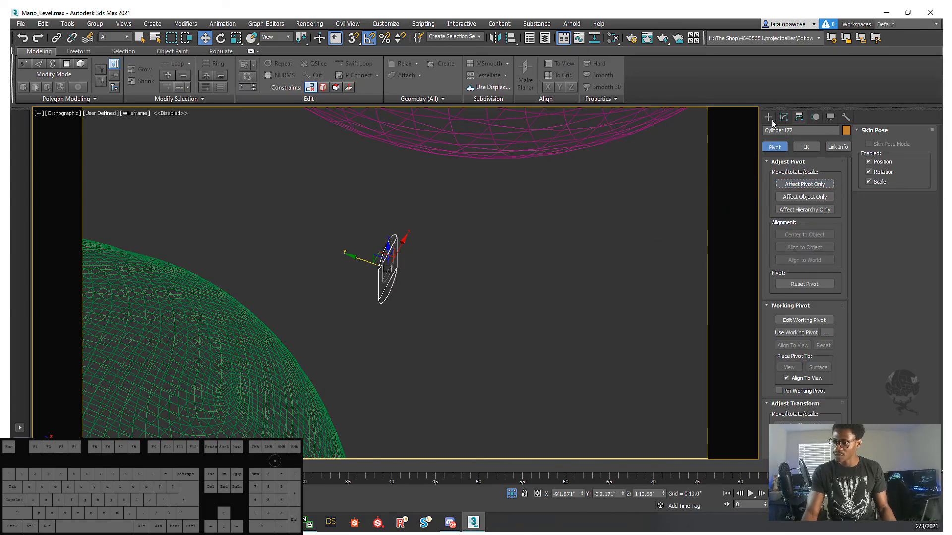
- Leave the pivot settings, return the viewport to shaded perspective, and frame the outer eye
left_click(768, 117)
middle_click_drag(587, 176, 466, 231, "alt")
scroll(401, 265, "up", 3)
mouse_move(402, 264)
middle_mouse_down("alt")
mouse_move(416, 250)
mouse_move(391, 253)
middle_mouse_up("alt")
mouse_move(390, 252)
middle_mouse_down()
mouse_move(392, 281)
mouse_move(377, 298)
mouse_move(406, 302)
middle_mouse_up()
scroll(392, 282, "down", 2)
key("F3")
middle_click_drag(406, 301, 480, 314)
key("p")
key("z")
- Add a Shell modifier to the outer eye with an outer amount of 0'0.0" and an inner amount of 0'0.09"
left_click(784, 118)
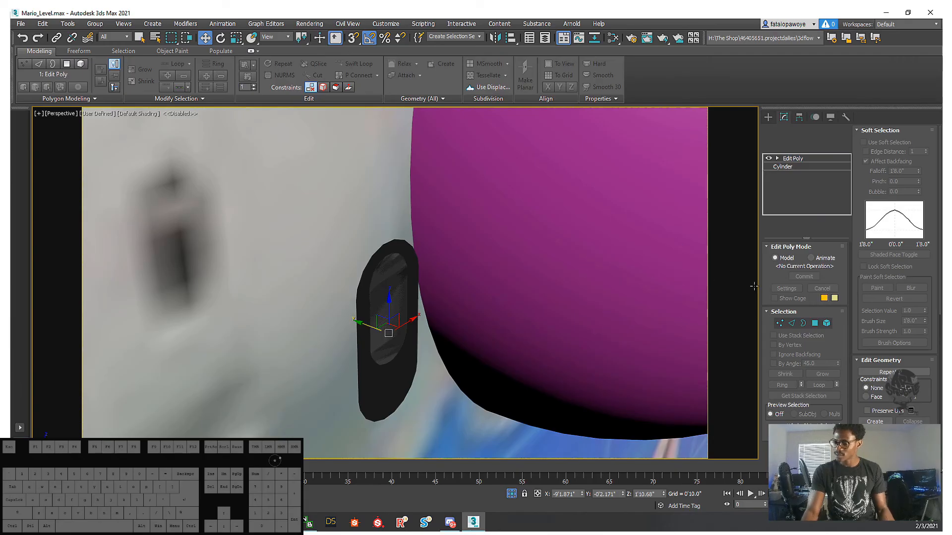
left_click(828, 144)
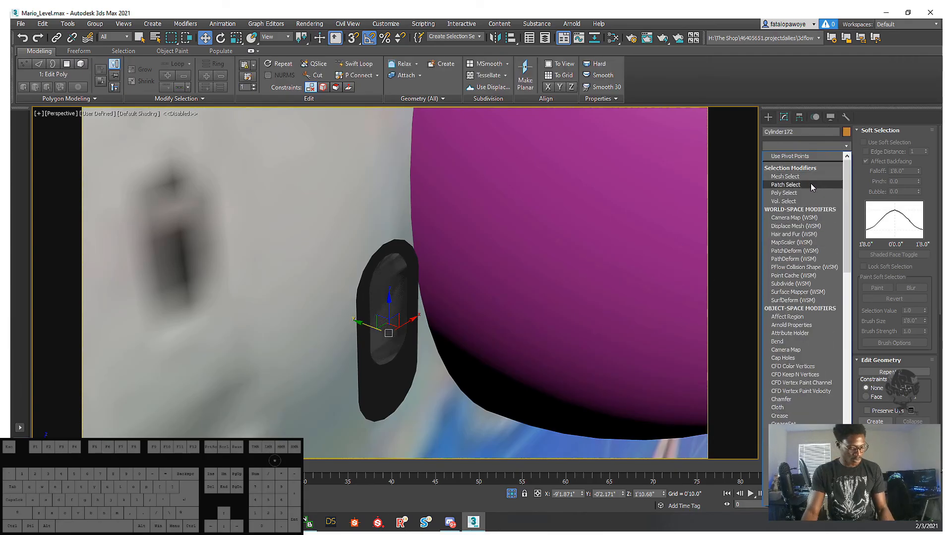
key("s")
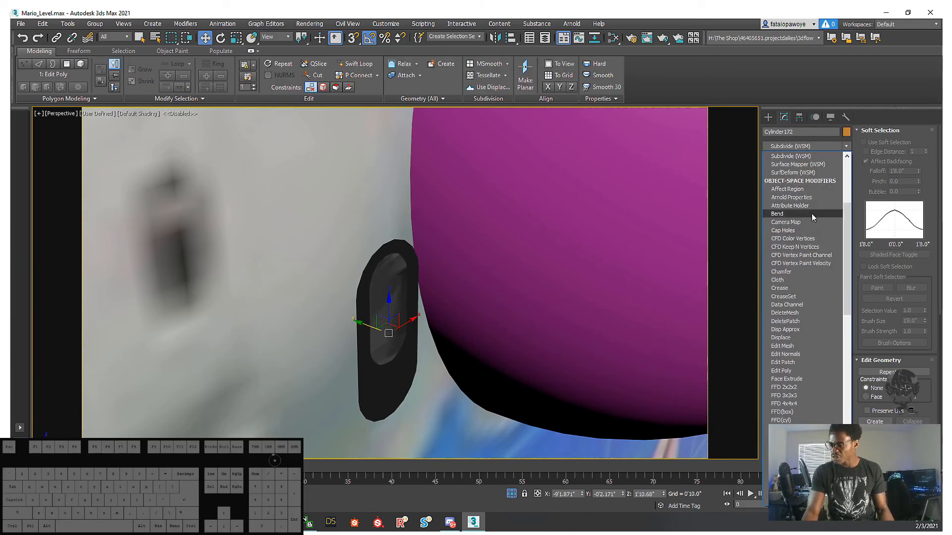
key("s")
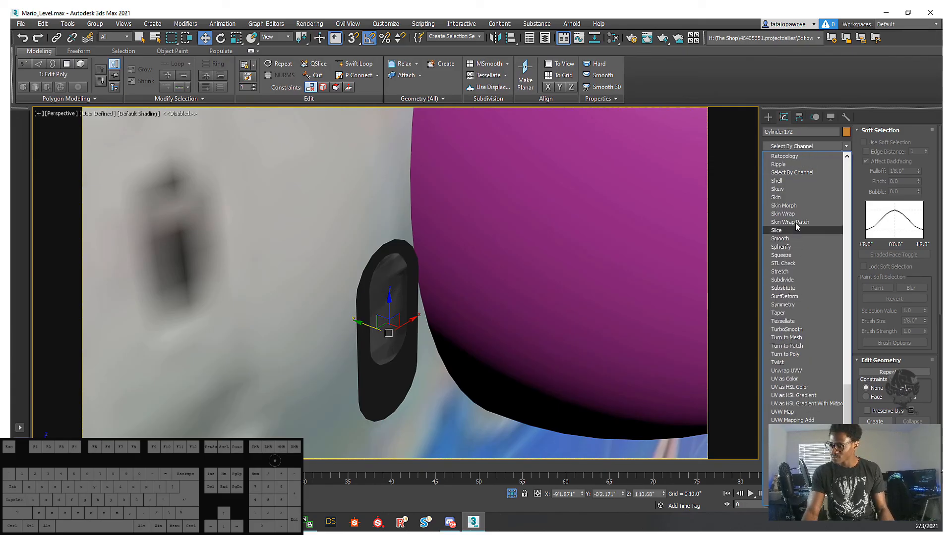
left_click(787, 181)
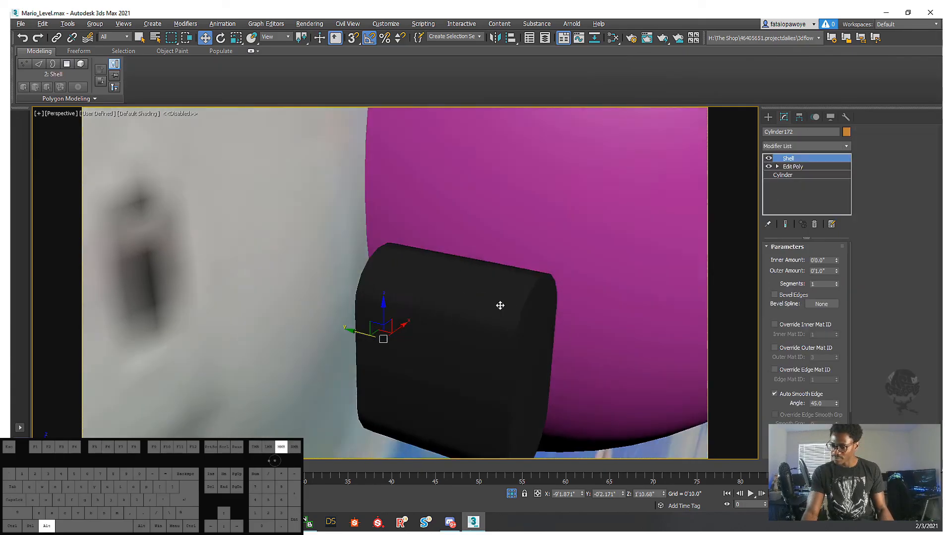
right_click(837, 272)
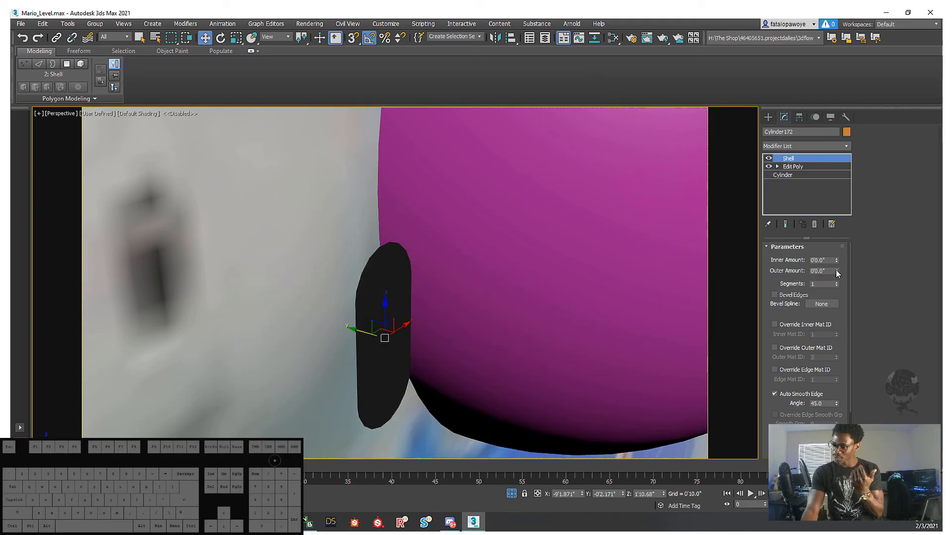
left_click_drag(836, 261, 841, 255)
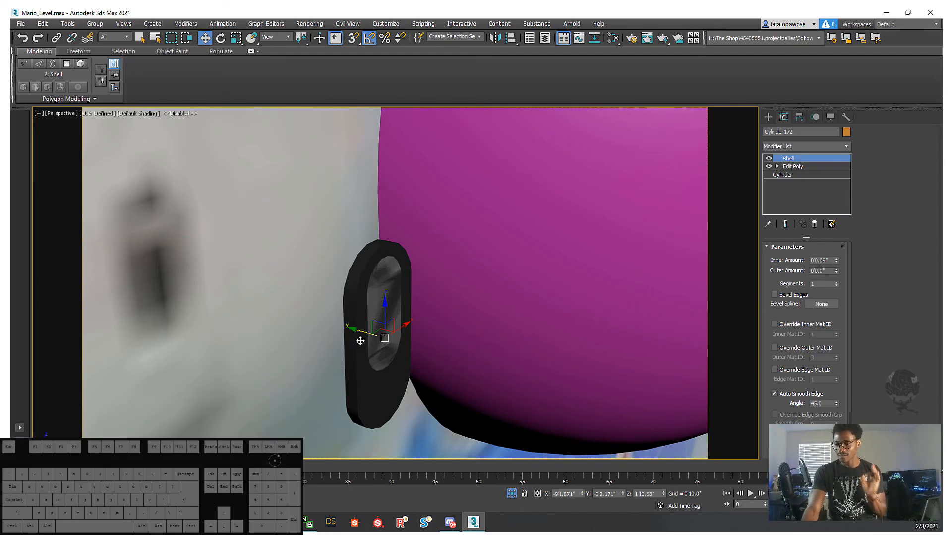
- With edged faces shown, connect the lowest pair of opposite vertices on the outer eye's upper arc at the Edit Poly level
middle_click_drag(466, 343, 306, 242, "alt")
key("F4")
scroll(362, 314, "up", 3)
left_click(793, 167)
left_click(779, 323)
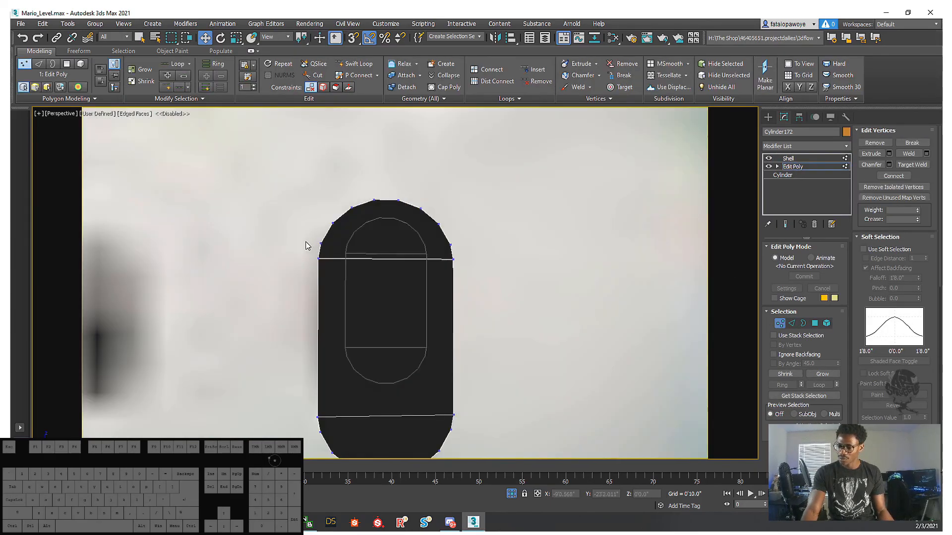
middle_click_drag(482, 251, 495, 248, "alt")
left_click_drag(496, 247, 404, 230)
left_click_drag(299, 229, 332, 244, "ctrl")
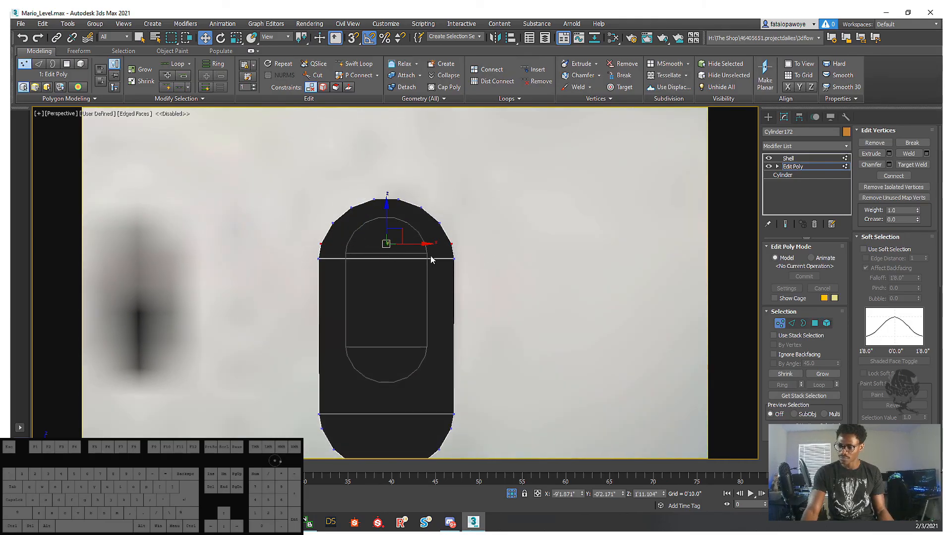
right_click(411, 236)
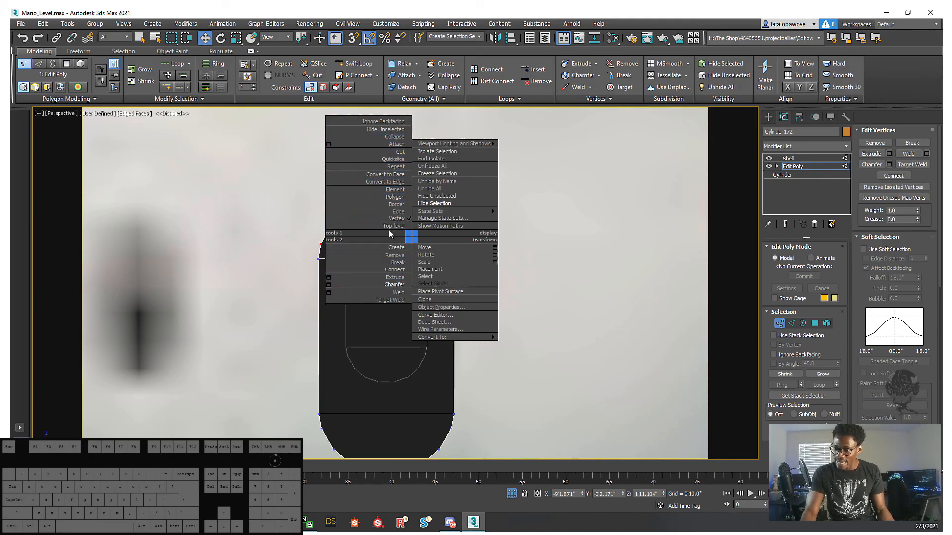
left_click(400, 271)
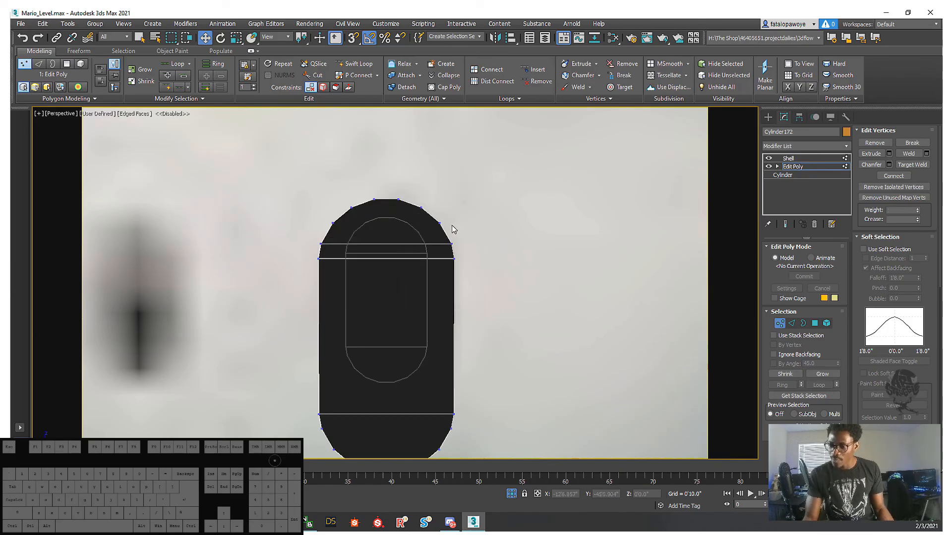
- Connect the second pair of opposite vertices up the outer eye's upper arc with a horizontal edge
left_click_drag(451, 225, 352, 231)
key("ctrl+z")
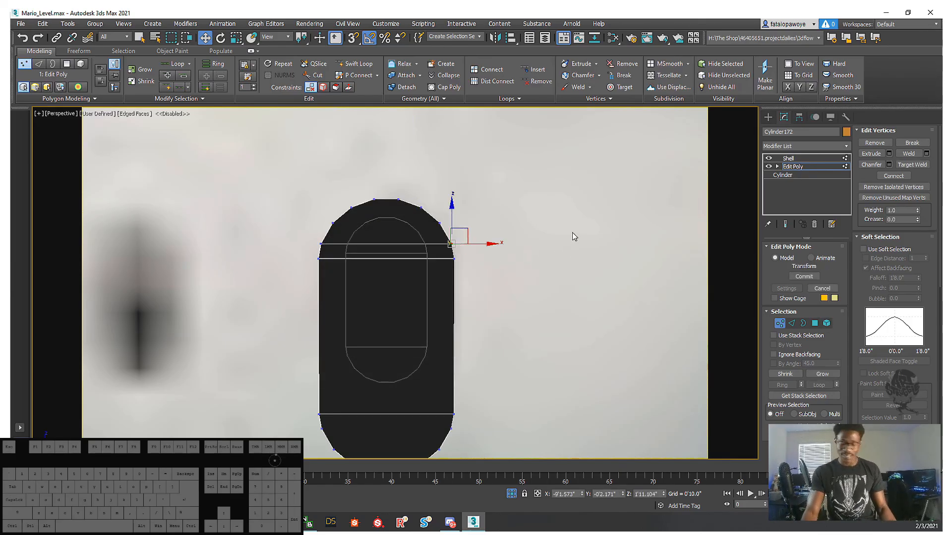
left_click(384, 227)
left_click_drag(458, 234, 460, 232)
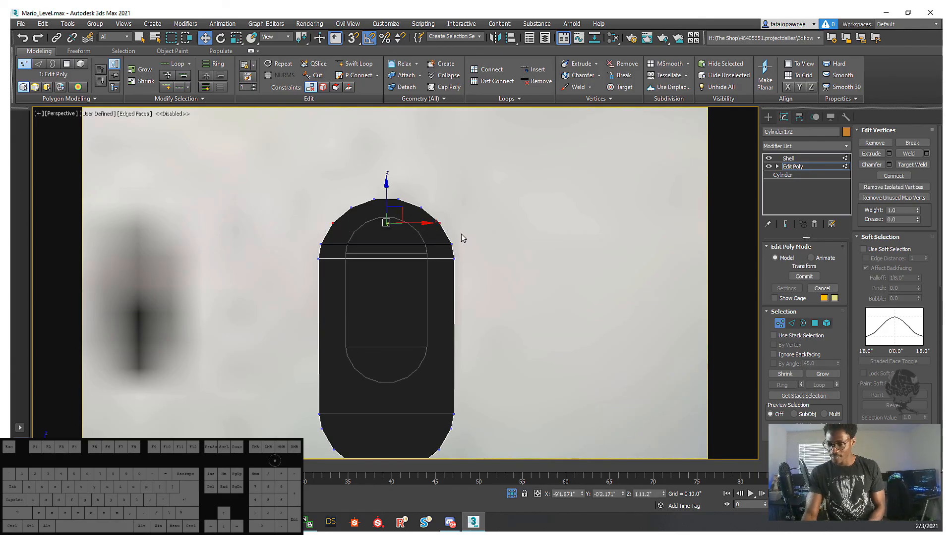
left_click(481, 231)
left_click(335, 226)
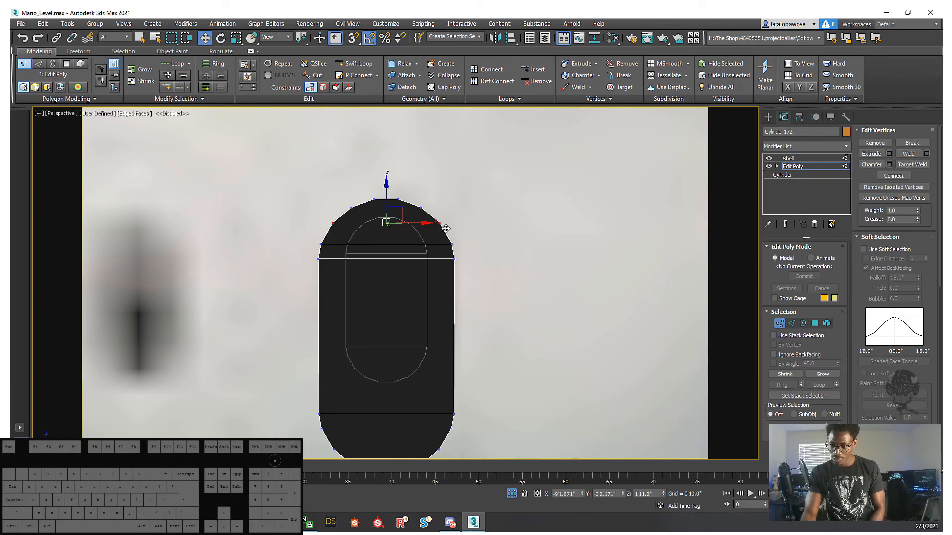
mouse_move(402, 239)
middle_mouse_down("alt")
mouse_move(536, 253)
mouse_move(402, 230)
middle_mouse_up("alt")
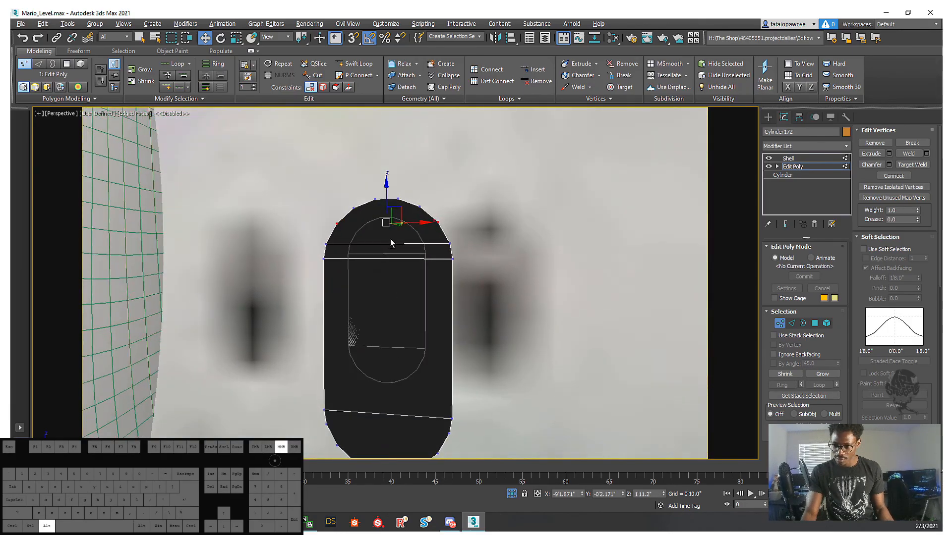
right_click(401, 229)
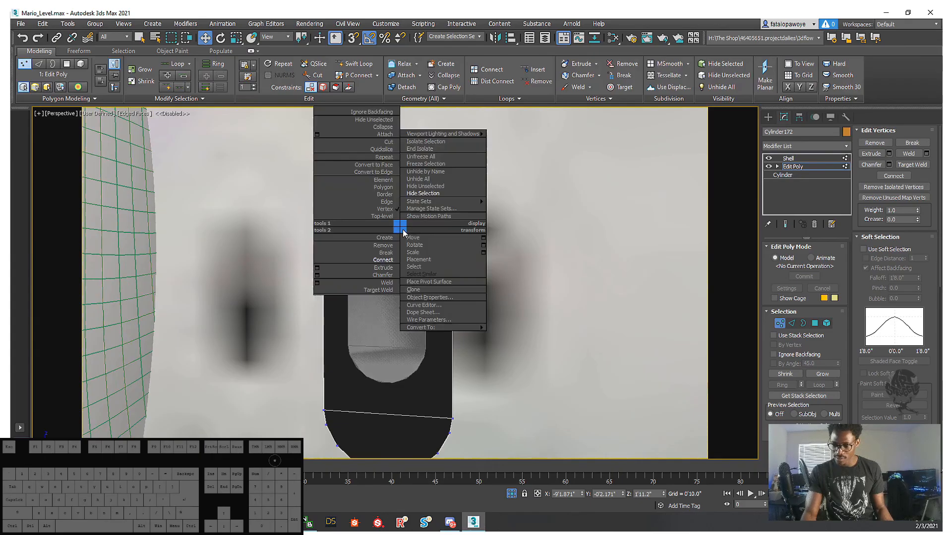
left_click(392, 253)
- Connect the third pair of opposite vertices, just below the crown of the outer eye's upper arc
middle_click_drag(393, 253, 440, 219, "alt")
left_click_drag(463, 213, 405, 159)
right_click(355, 208)
left_click(334, 241)
middle_click_drag(439, 252, 406, 220)
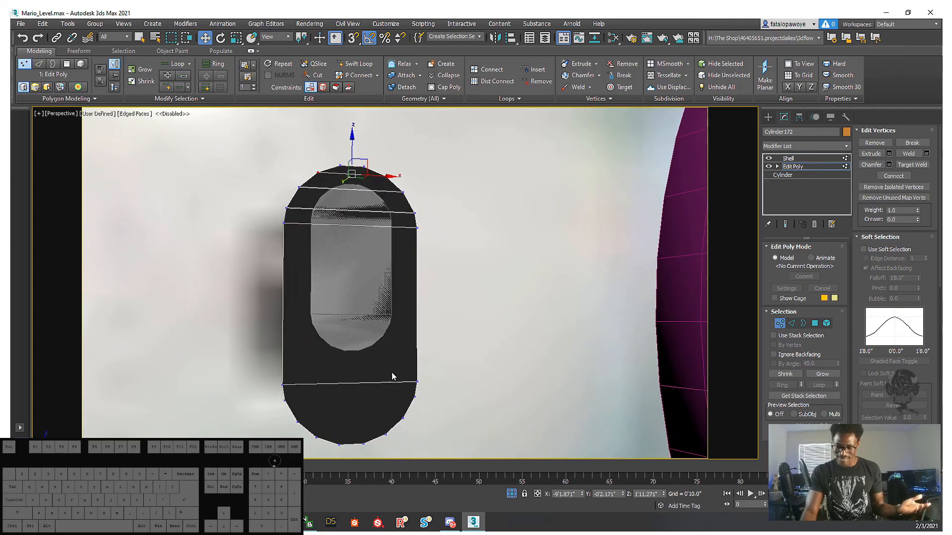
- Connect the first pair of opposite vertices below the straight sides on the outer eye's lower arc
middle_click_drag(436, 386, 447, 368)
left_click_drag(445, 368, 414, 385)
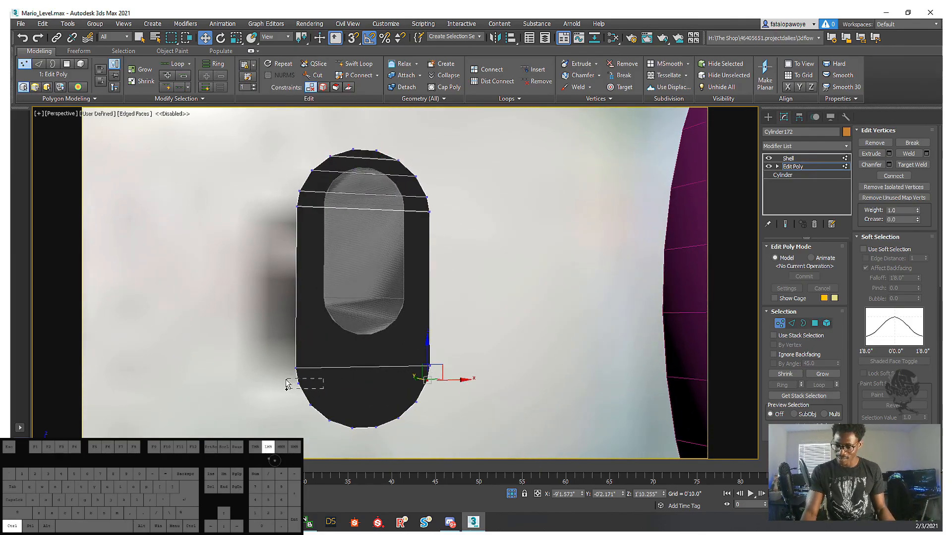
right_click(348, 383)
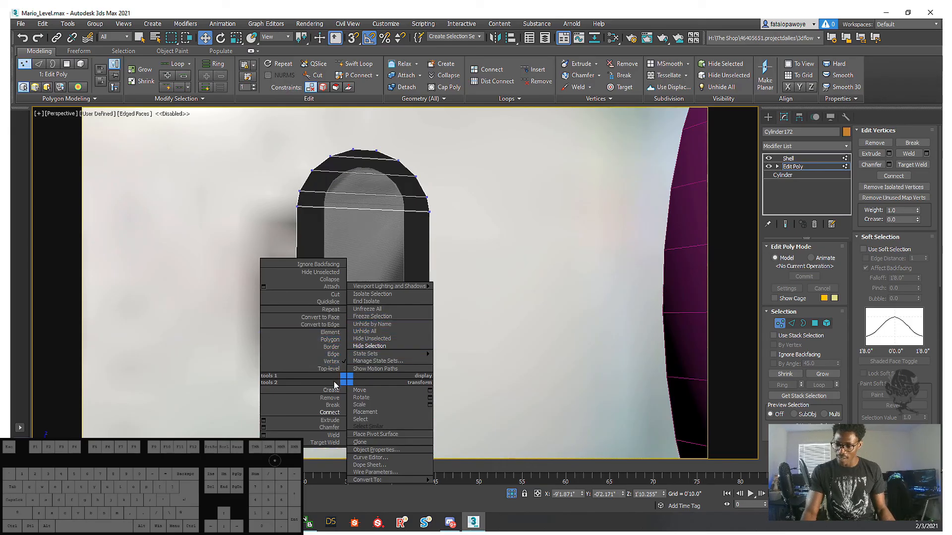
left_click(332, 412)
- Connect the second pair of opposite vertices down the outer eye's lower arc with a horizontal edge
middle_click_drag(425, 392, 429, 418, "alt")
left_click_drag(399, 399, 377, 396)
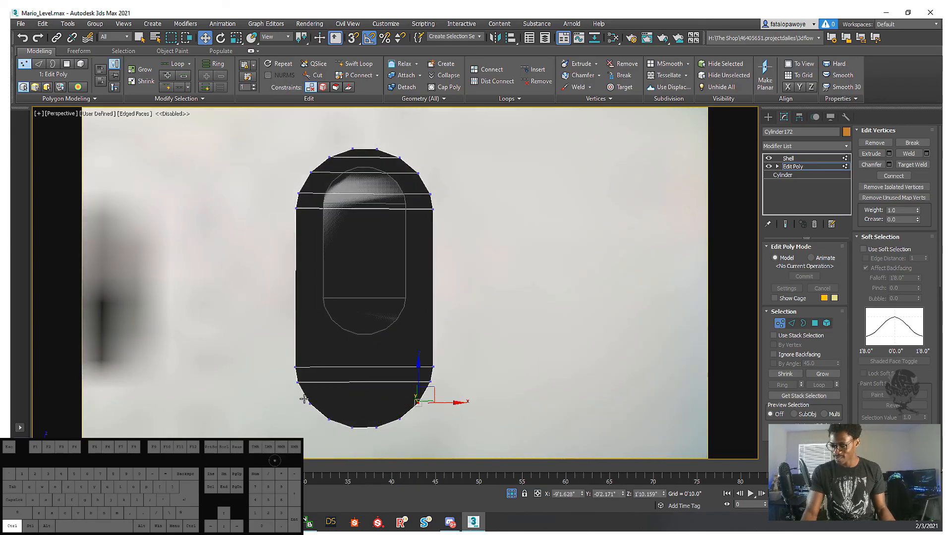
left_click_drag(310, 403, 315, 412, "ctrl")
key("ctrl+z")
left_click(490, 429)
left_click_drag(442, 411, 399, 394)
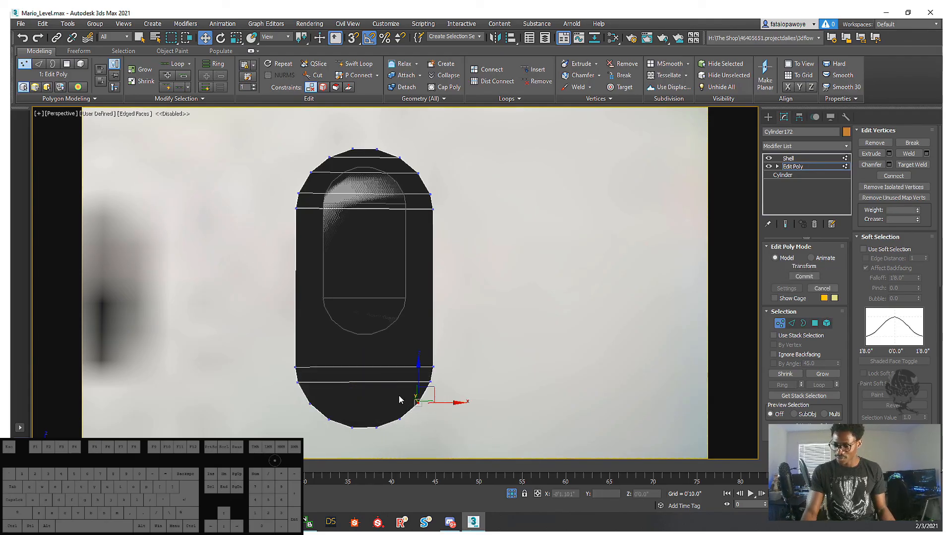
right_click(337, 410, "ctrl")
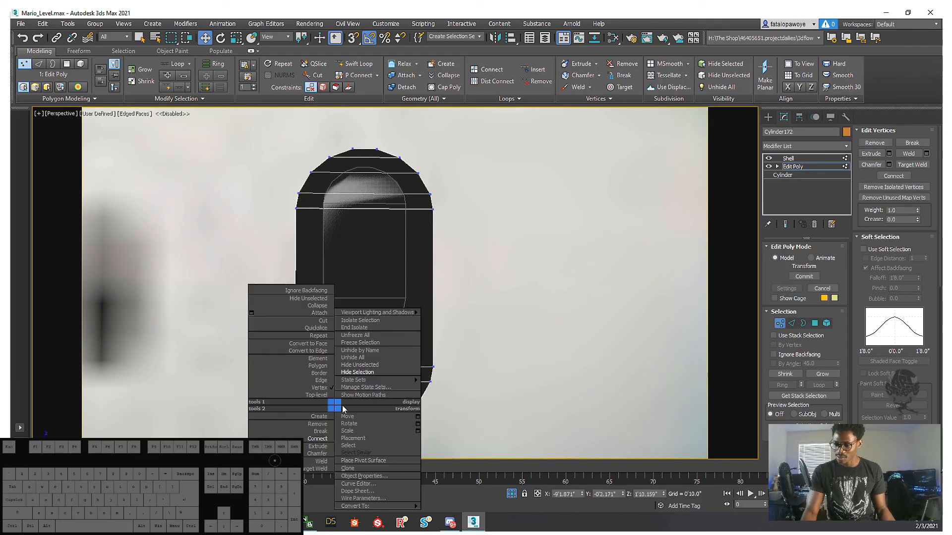
left_click(317, 432)
- Connect the third pair of opposite vertices, just above the base of the outer eye's lower arc
left_click_drag(399, 418, 398, 418)
left_click_drag(335, 428, 337, 430)
right_click(400, 416)
left_click(375, 444)
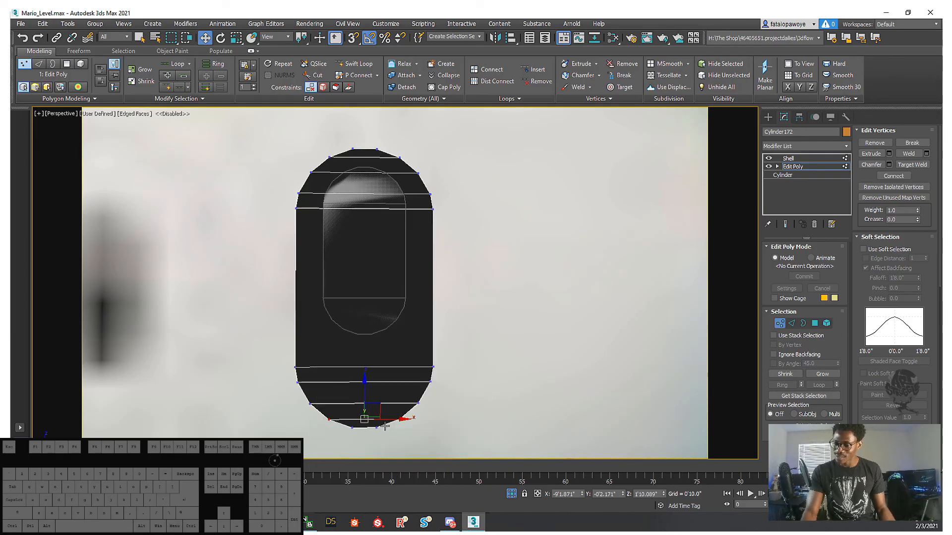
- Leave vertex editing on the outer eye and delete the old inner pill
middle_click_drag(367, 367, 383, 382)
middle_click_drag(381, 296, 391, 310)
scroll(391, 293, "up", 2)
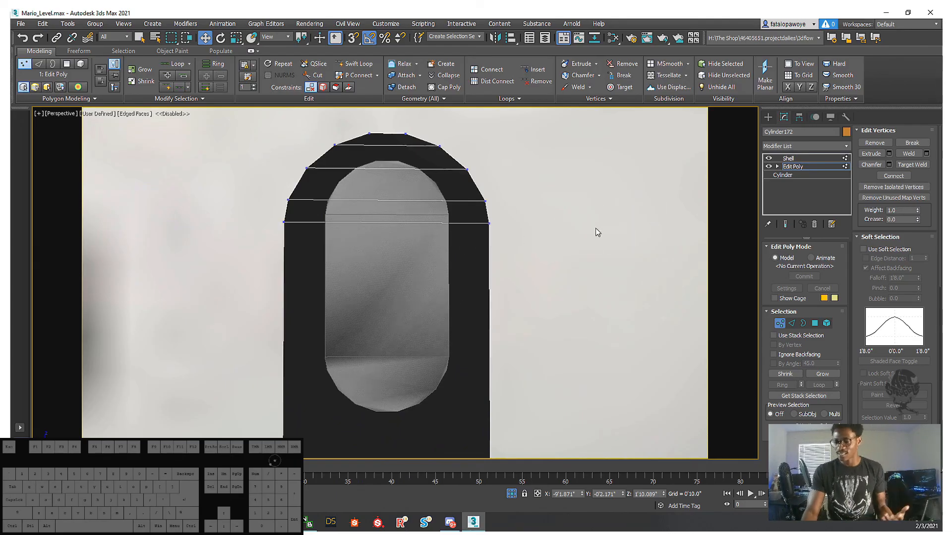
left_click(769, 117)
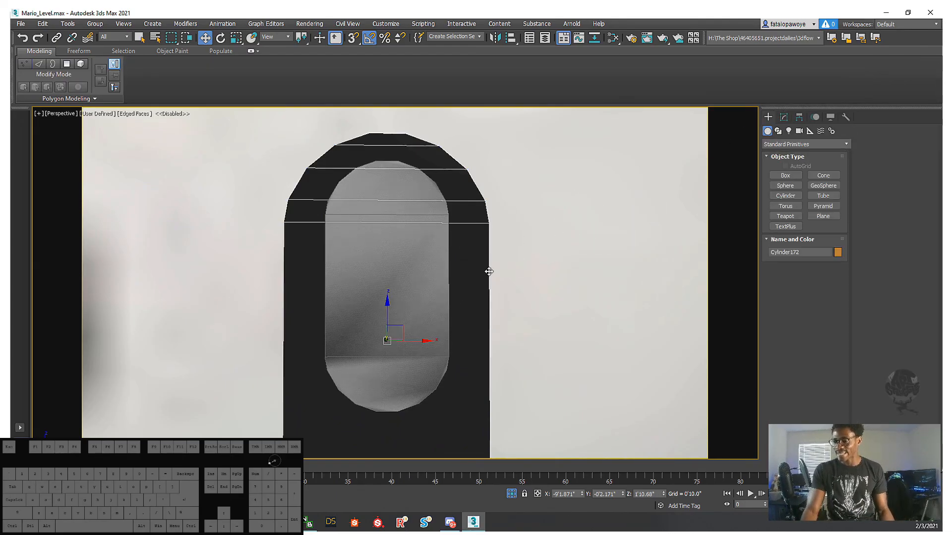
left_click(437, 275)
key("Delete")
- Select the outer eye and increase its Shell segments to 3
left_click(446, 232)
key("r")
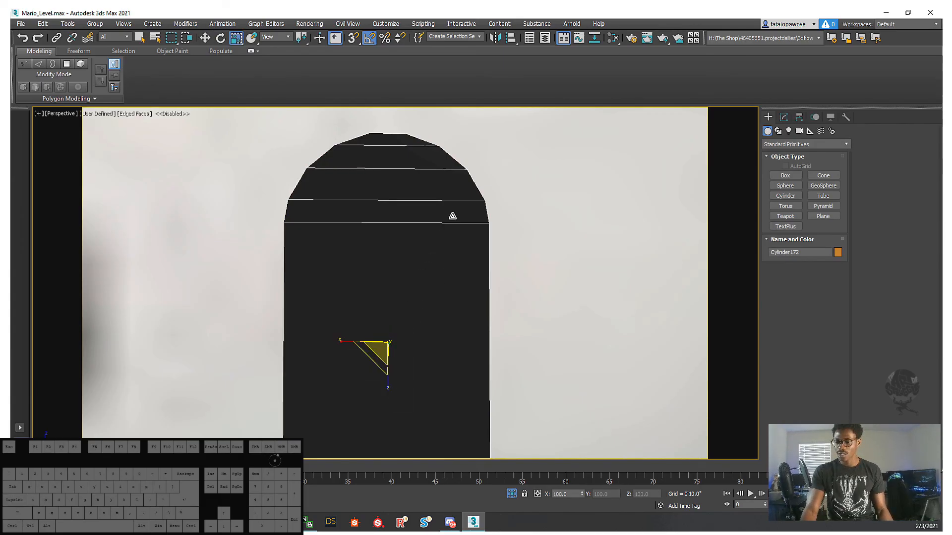
left_click(784, 117)
middle_click_drag(537, 249, 634, 303, "alt")
left_click(836, 281)
left_click(836, 281)
- Add a TurboSmooth modifier to the outer eye and hide the edged faces in the viewport
left_click(844, 146)
key("t")
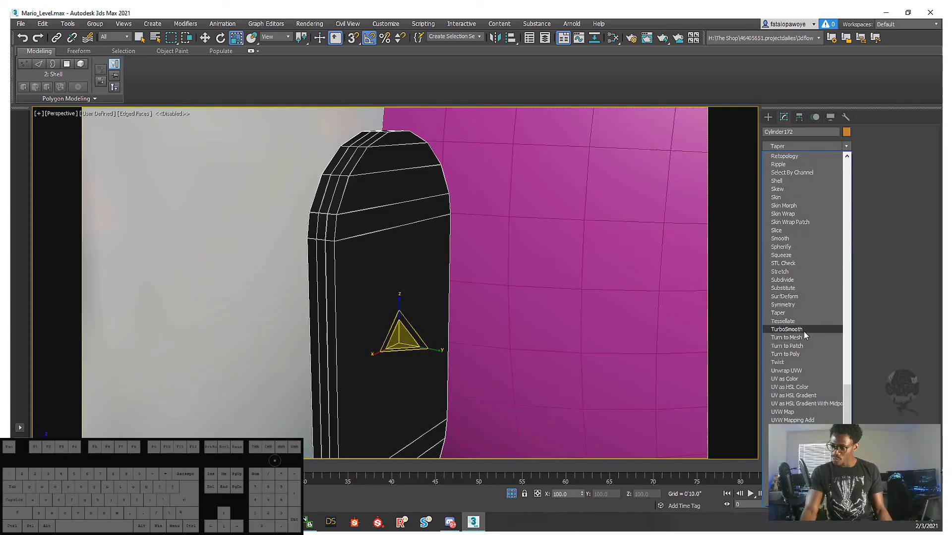
left_click(804, 330)
middle_click_drag(446, 297, 407, 282, "alt")
mouse_move(402, 316)
middle_mouse_down("alt")
mouse_move(388, 343)
mouse_move(397, 263)
mouse_move(428, 278)
mouse_move(409, 249)
mouse_move(390, 272)
mouse_move(401, 284)
mouse_move(392, 281)
mouse_move(395, 297)
middle_mouse_up("alt")
key("F4")
- Clone the smoothed eye uniformly scaled to about 62%, then move the copy onto the eye's front and up toward its upper end
left_click_drag(395, 300, 402, 329, "shift")
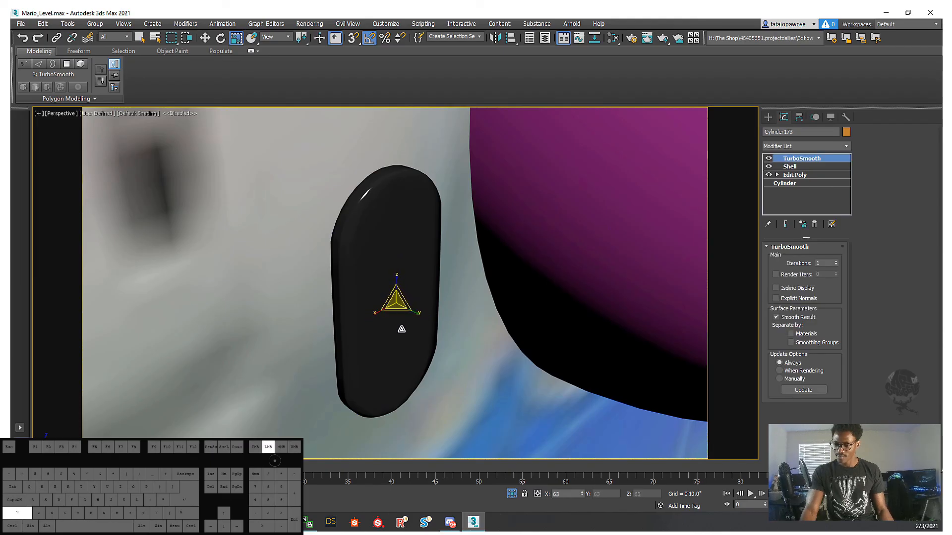
left_click(477, 303)
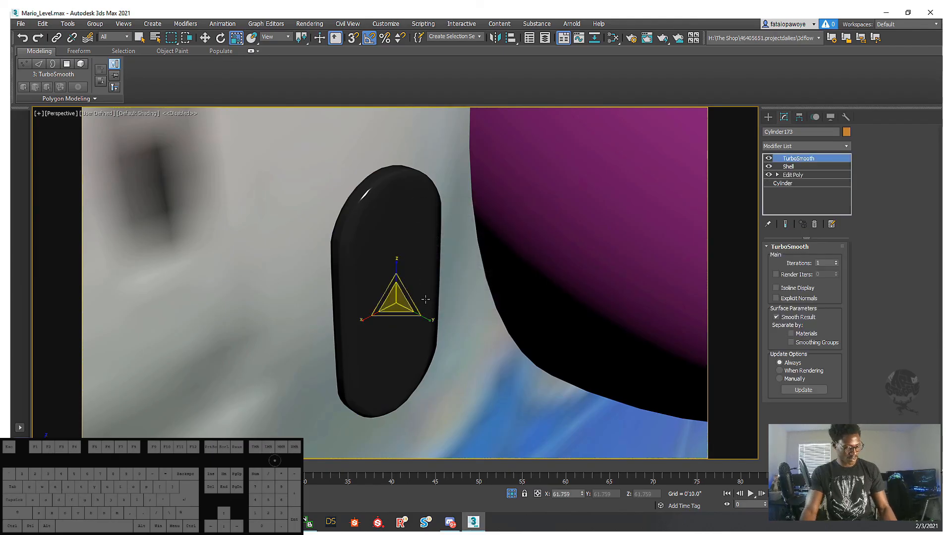
key("w")
left_click_drag(374, 292, 381, 296)
middle_click_drag(382, 296, 396, 280, "alt")
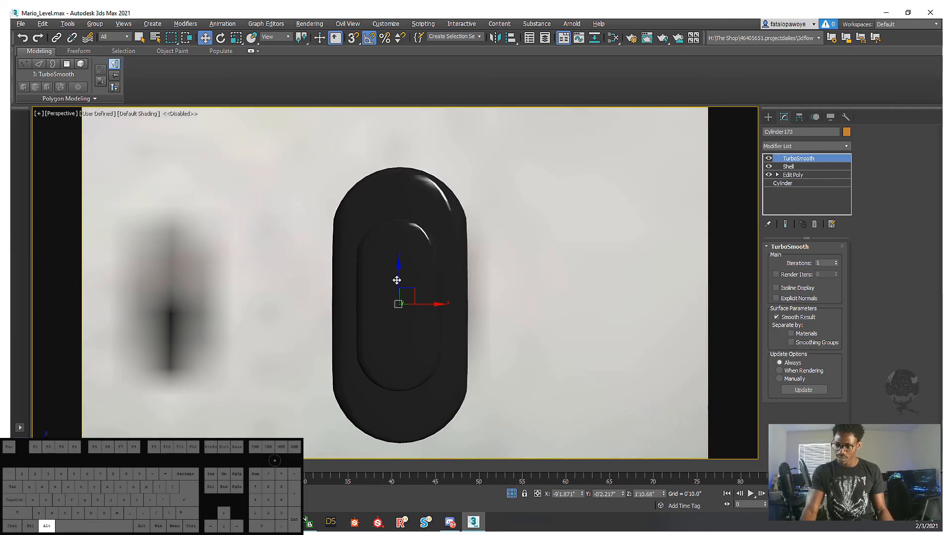
left_click_drag(402, 283, 402, 260)
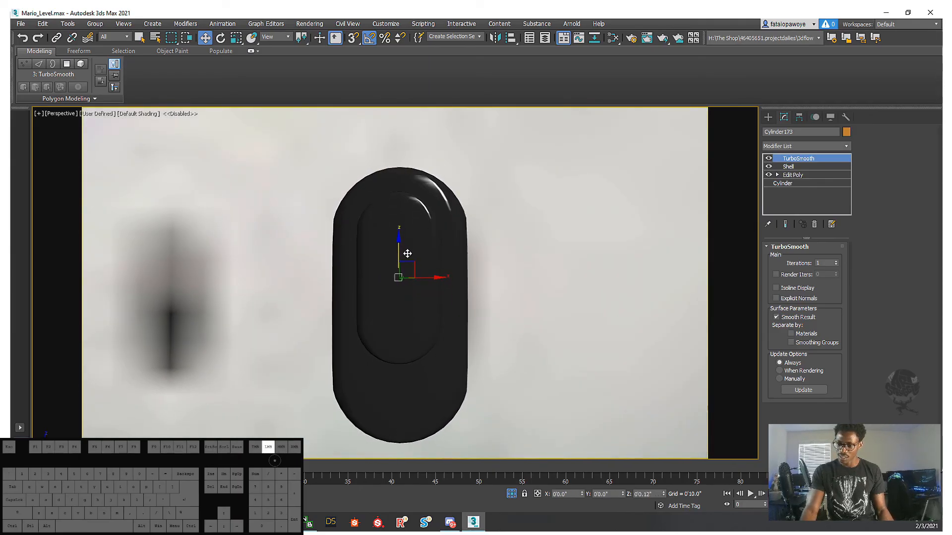
middle_click_drag(407, 258, 419, 270)
- Assign the white physical material, Material #34, to the inner pill of the eye and put the Slate Material Editor away
key("m")
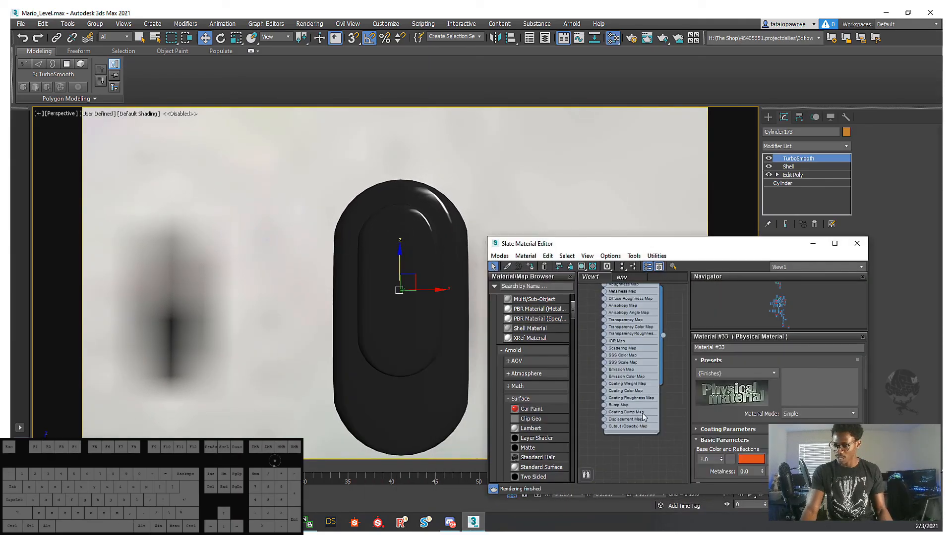
scroll(629, 391, "down", 5)
scroll(624, 344, "up", 5)
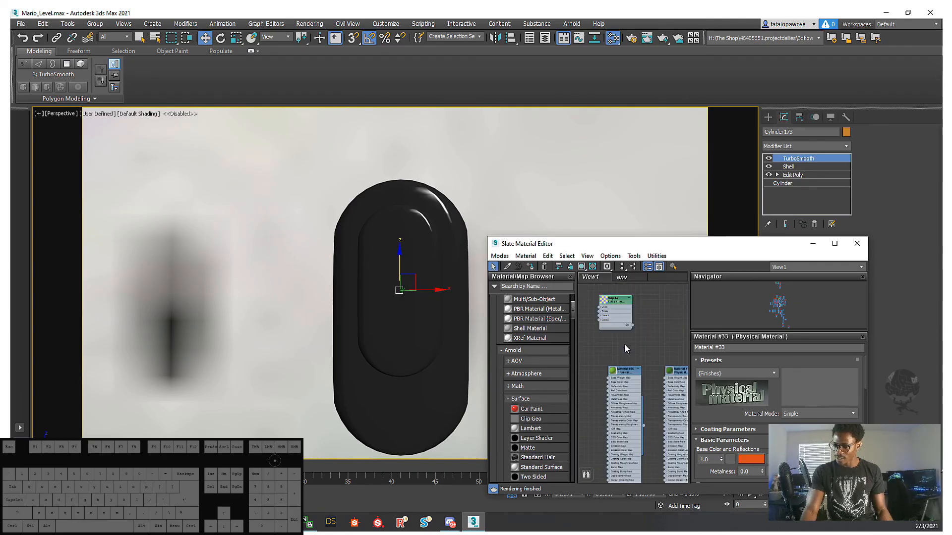
left_click_drag(753, 245, 734, 173)
scroll(630, 347, "up", 3)
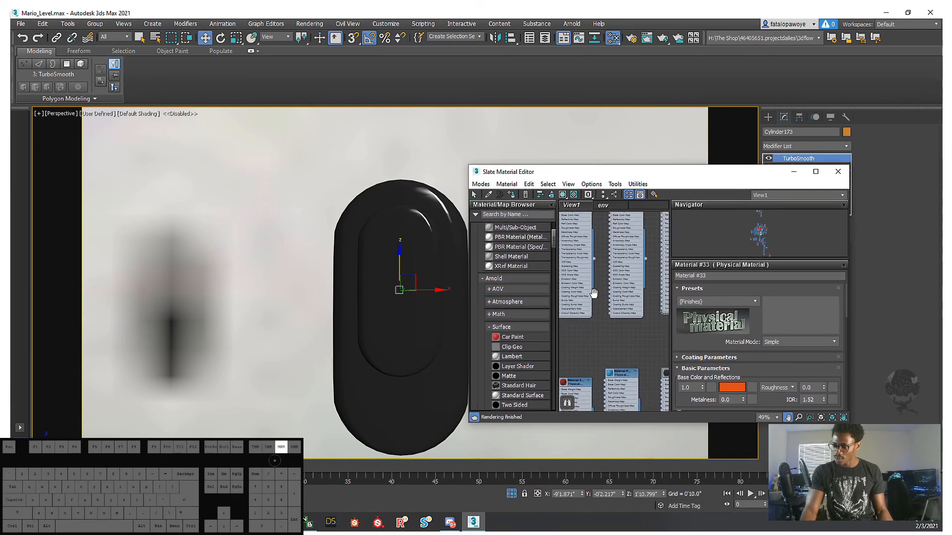
left_click(638, 321)
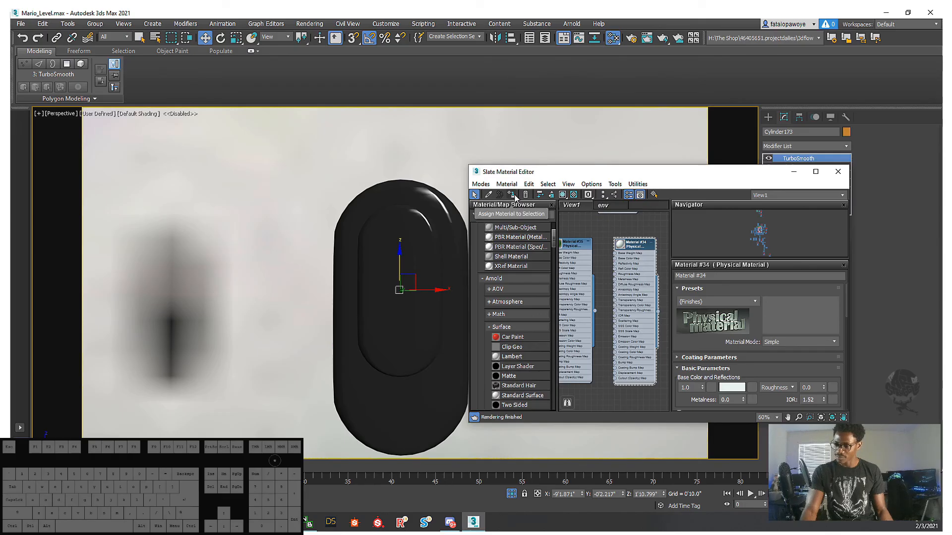
left_click(511, 196)
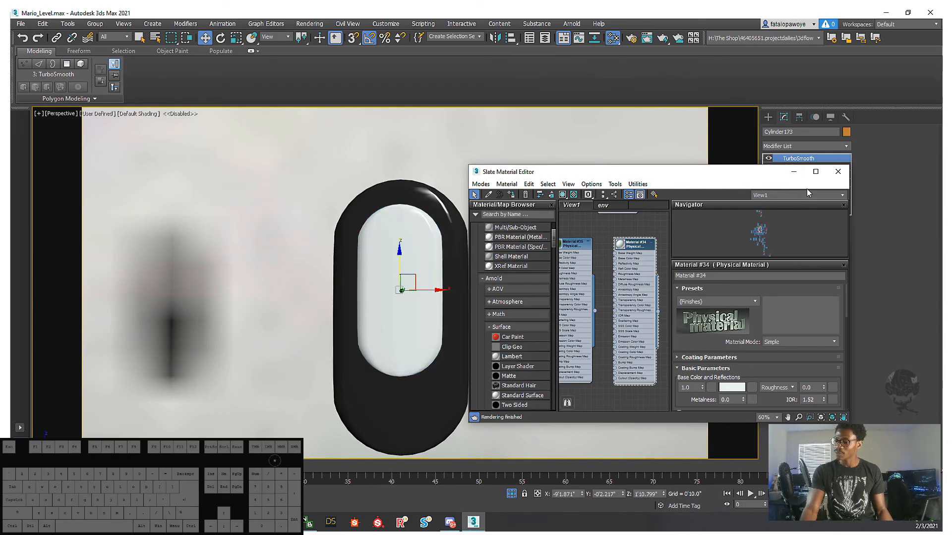
left_click(795, 172)
- Scale the white highlight down slightly and move it up a little toward the eye's upper end
scroll(519, 275, "down", 6)
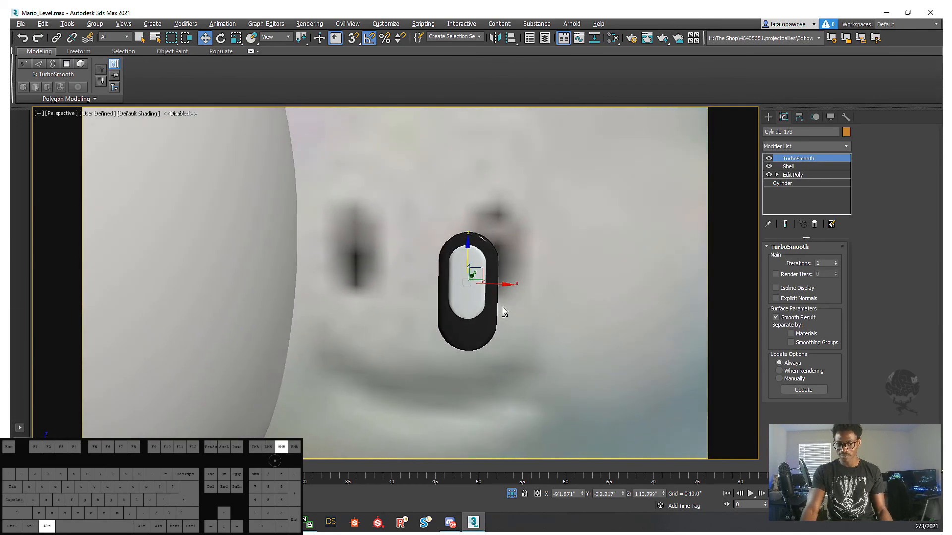
scroll(498, 297, "up", 8)
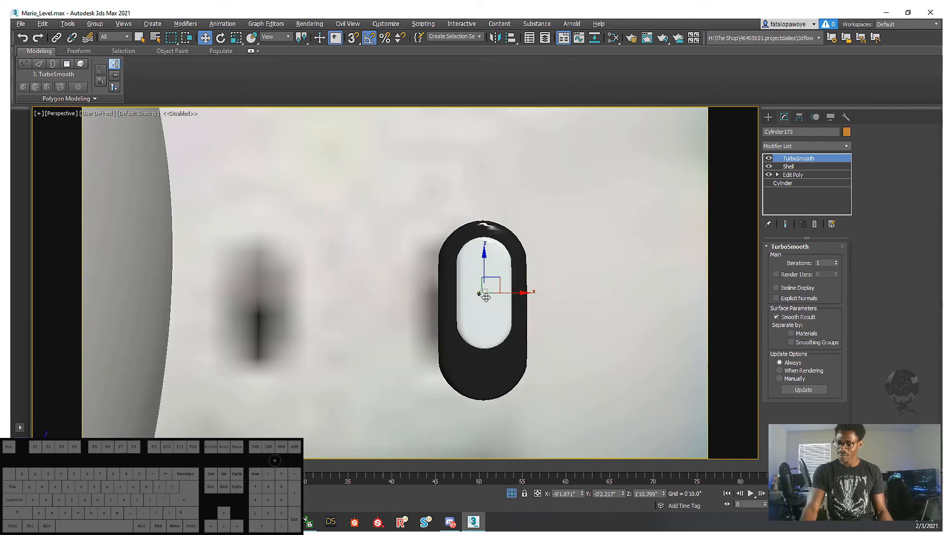
key("r")
left_click_drag(483, 299, 482, 305)
key("w")
left_click_drag(484, 267, 484, 260)
- Select the black eye together with its white highlight and move both onto the front surface of the cloud's face
scroll(484, 261, "down", 6)
middle_click_drag(483, 268, 488, 284, "alt")
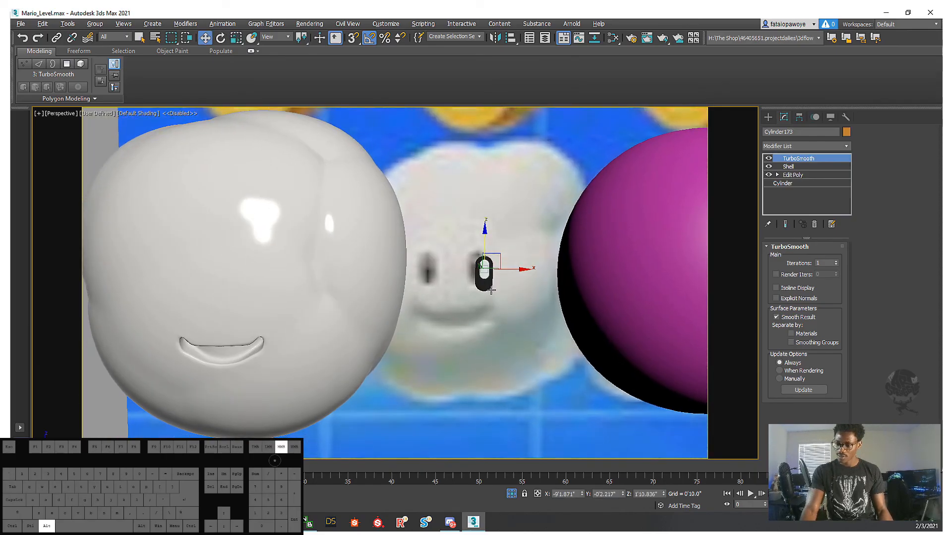
left_click(491, 283, "ctrl")
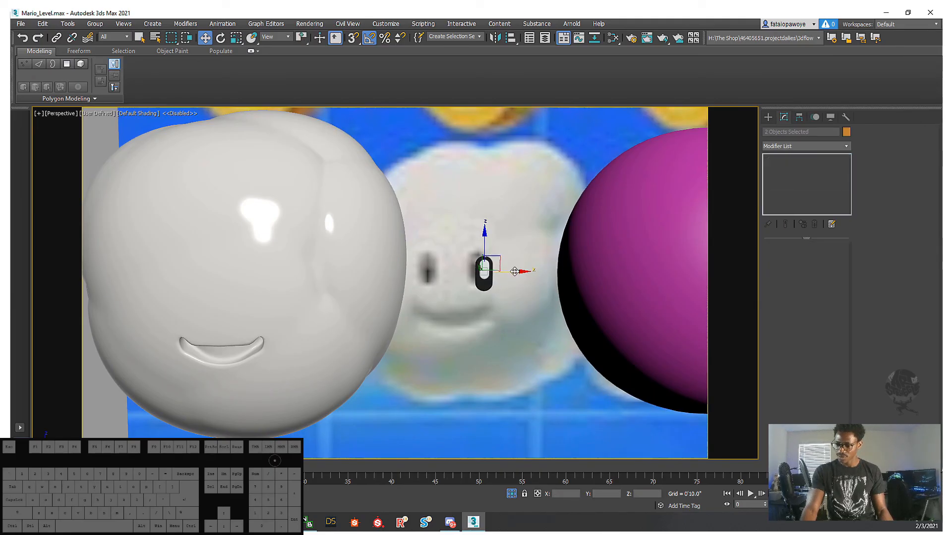
left_click_drag(515, 271, 310, 271)
middle_click_drag(311, 271, 311, 271, "alt")
left_click_drag(311, 271, 232, 271)
middle_click_drag(232, 272, 390, 244, "alt")
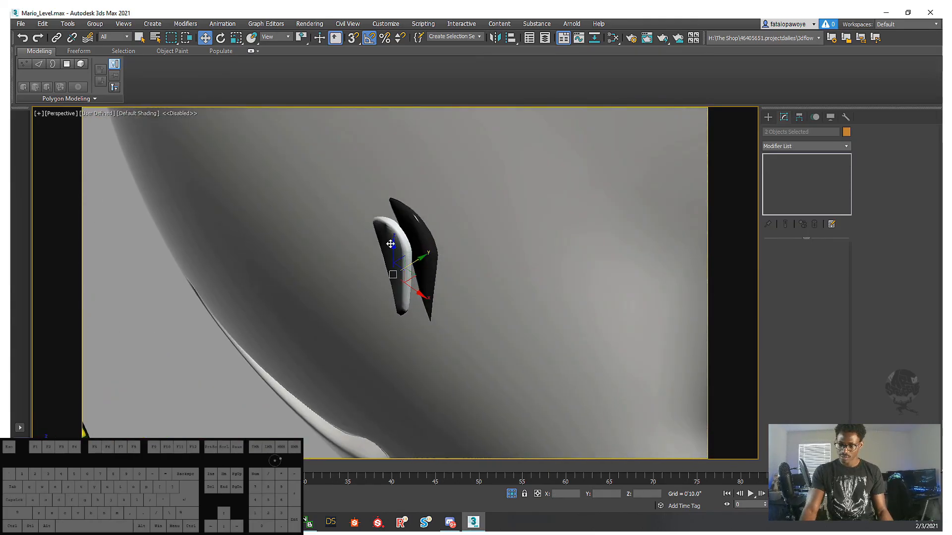
left_click_drag(422, 259, 408, 269)
- Make the cloud body see-through in the front view so the reference face shows behind it
middle_click_drag(408, 269, 459, 260, "alt")
scroll(459, 259, "down", 5)
key("f")
scroll(402, 261, "up", 5)
scroll(402, 261, "down", 4)
scroll(465, 247, "up", 6)
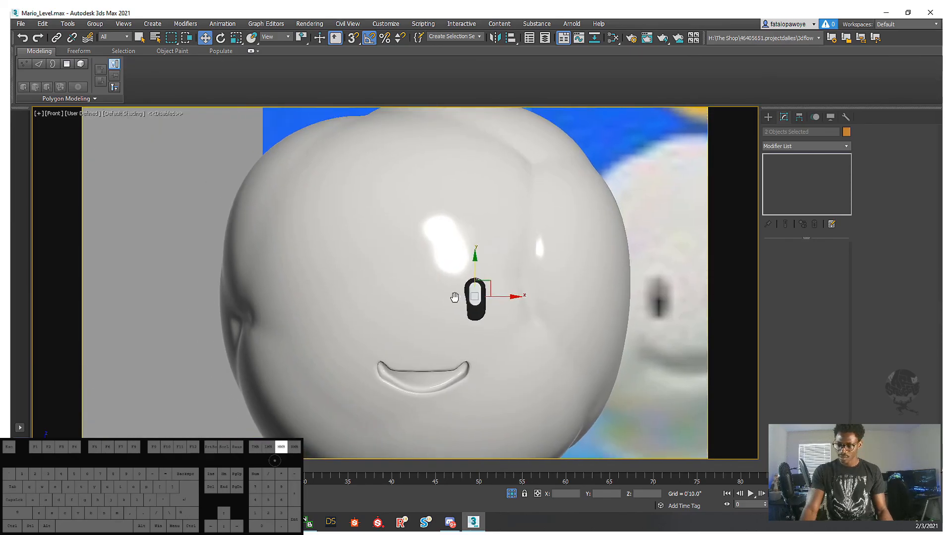
left_click(474, 231)
key("alt+x")
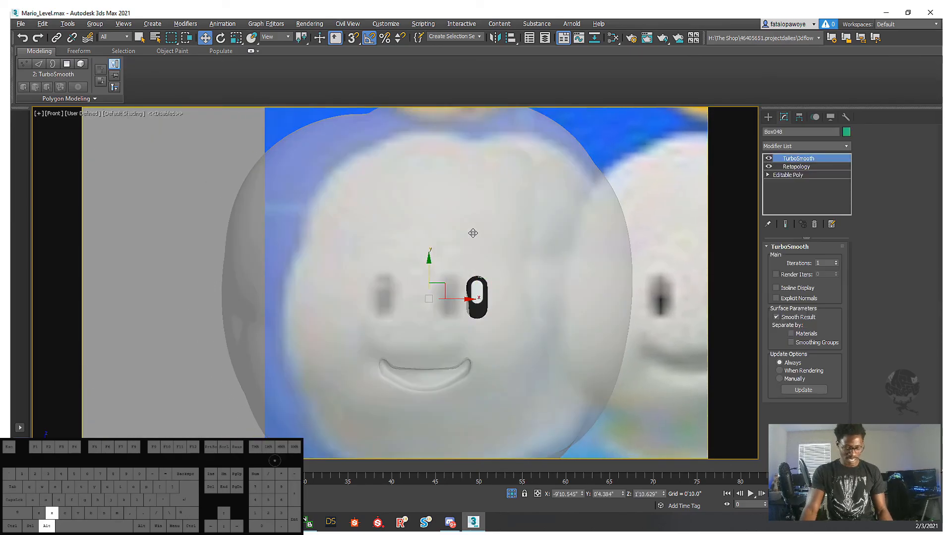
scroll(491, 298, "up", 4)
middle_click_drag(466, 269, 480, 258)
scroll(480, 258, "down", 2)
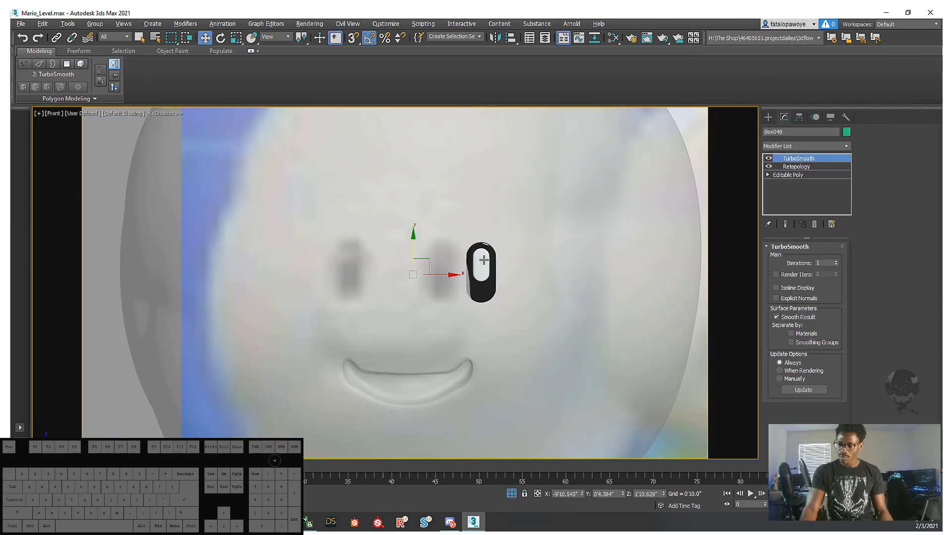
scroll(325, 248, "down", 4)
scroll(356, 251, "up", 4)
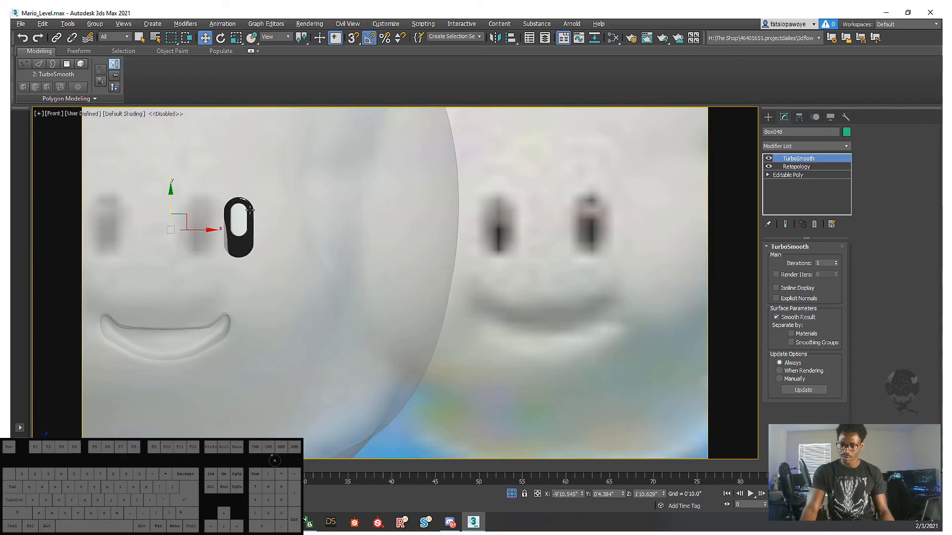
- Select both eye pieces, move them over the nearer reference eye and adjust their depth against the face surface
left_click(245, 202)
left_click(240, 218, "ctrl")
middle_click_drag(241, 218, 407, 225)
scroll(389, 230, "up", 2)
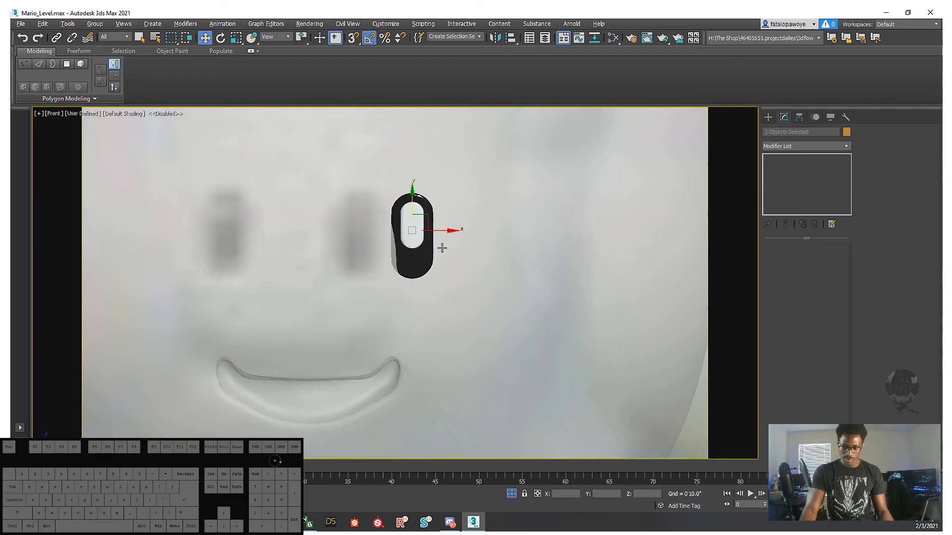
left_click_drag(447, 234, 387, 238)
middle_click_drag(387, 239, 369, 231, "alt")
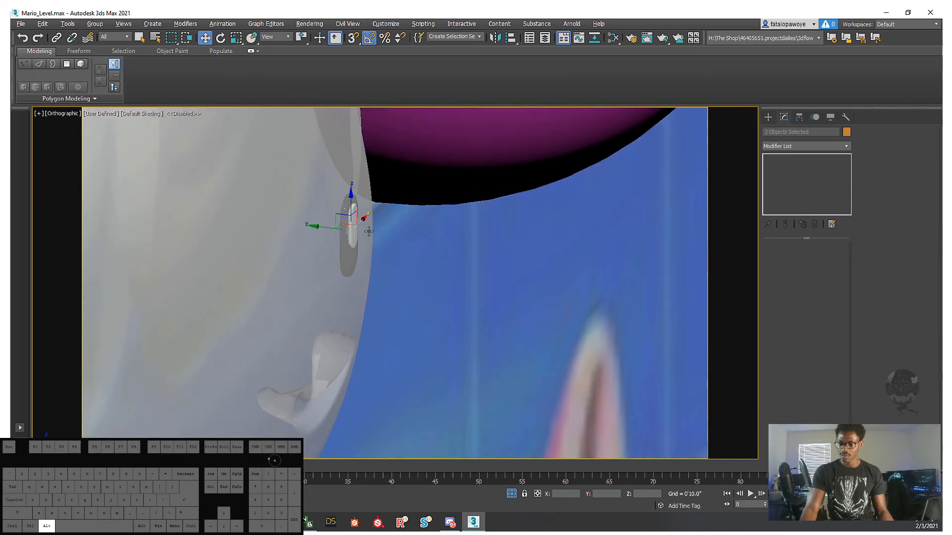
left_click_drag(325, 228, 334, 233)
middle_click_drag(392, 244, 333, 221, "alt")
scroll(363, 252, "down", 4)
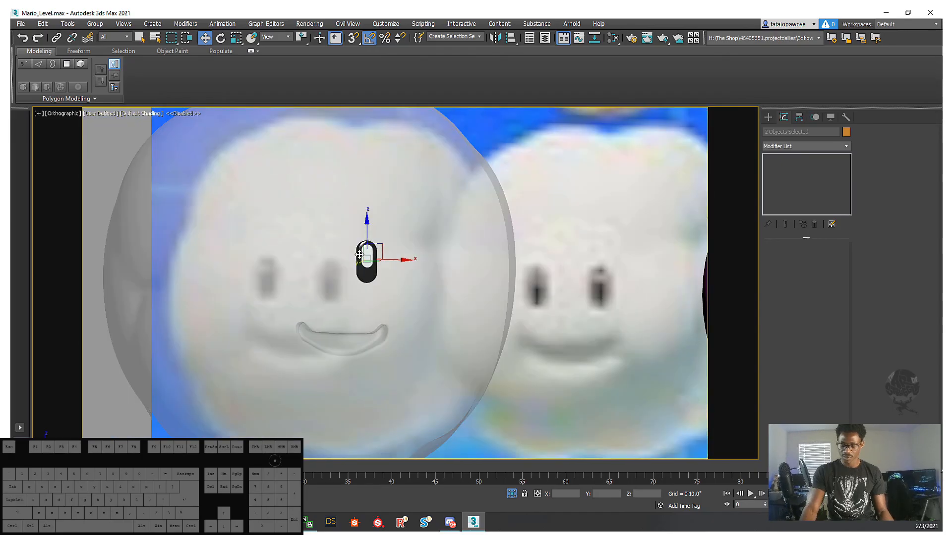
- Clone the eye and its highlight sideways as one copy, aligned with the other reference eye
key("f")
scroll(362, 252, "up", 8)
scroll(417, 259, "down", 6)
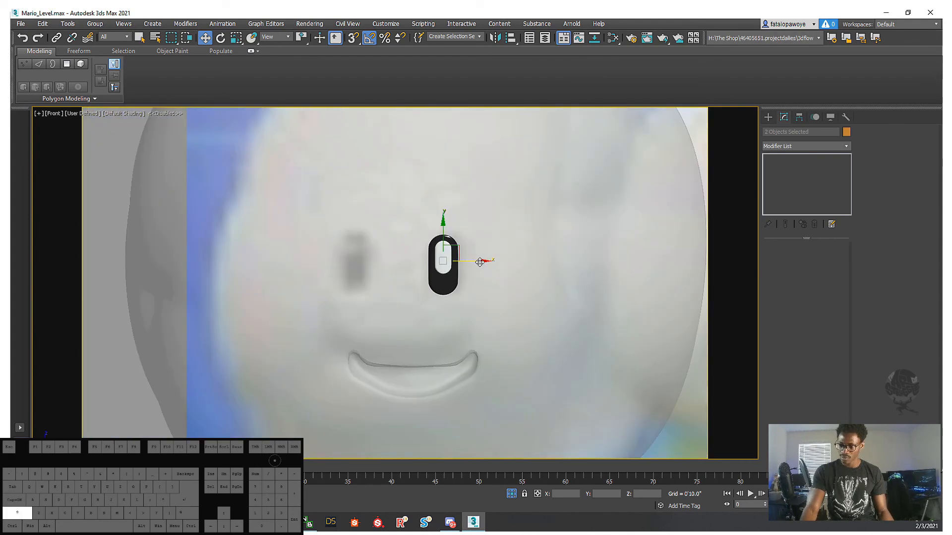
left_click_drag(454, 259, 368, 258, "shift")
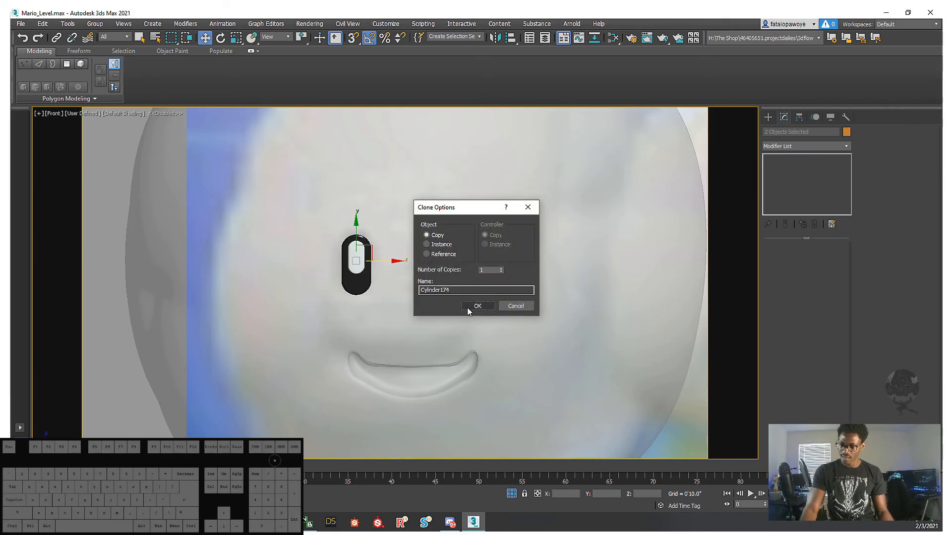
left_click(468, 307)
scroll(364, 279, "up", 5)
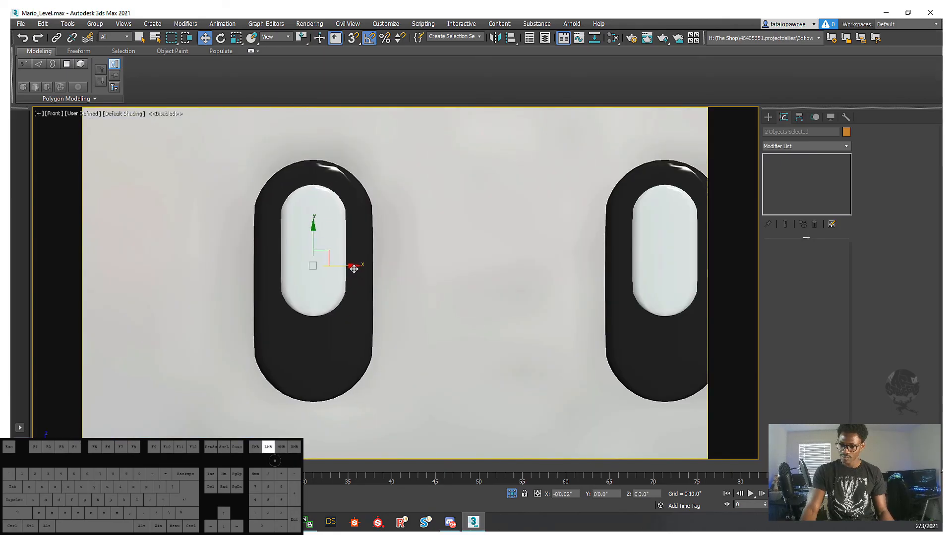
scroll(358, 268, "down", 5)
- Turn off see-through display for the cloud body
middle_click_drag(413, 306, 327, 208, "alt")
left_click(390, 290)
key("alt+x")
- Select the cloud body with both eyes in wireframe, isolate them in the perspective view and restore shaded display
middle_click_drag(334, 265, 334, 299)
key("F3")
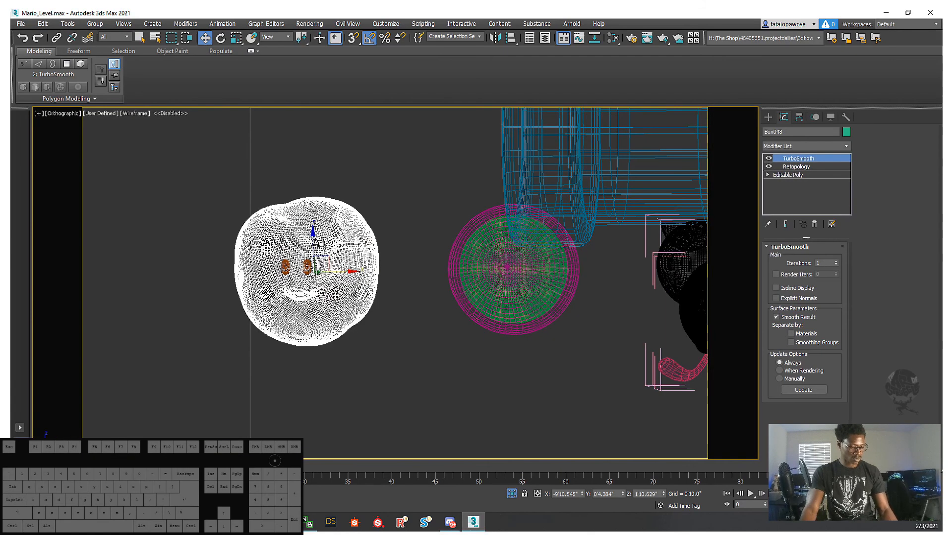
left_click_drag(391, 370, 244, 239, "ctrl")
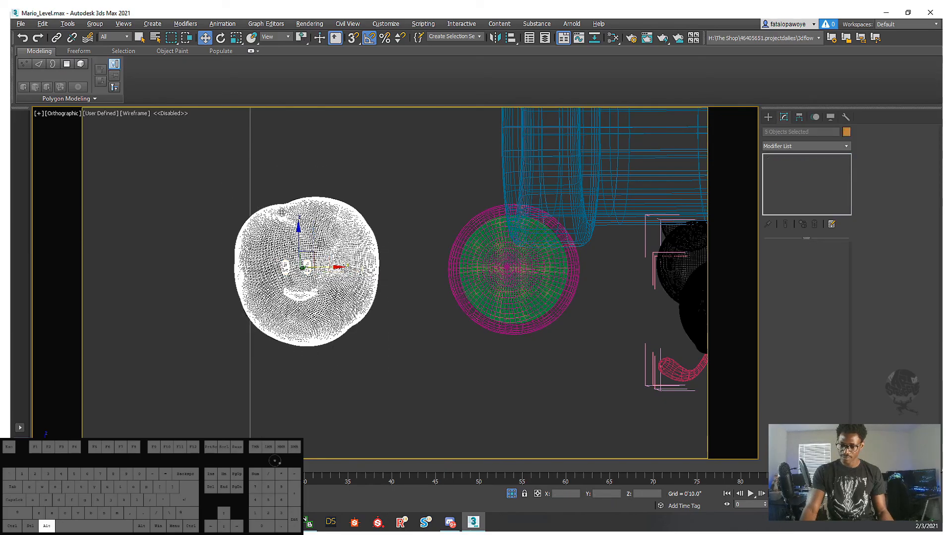
middle_click_drag(281, 212, 318, 216, "alt")
key("p")
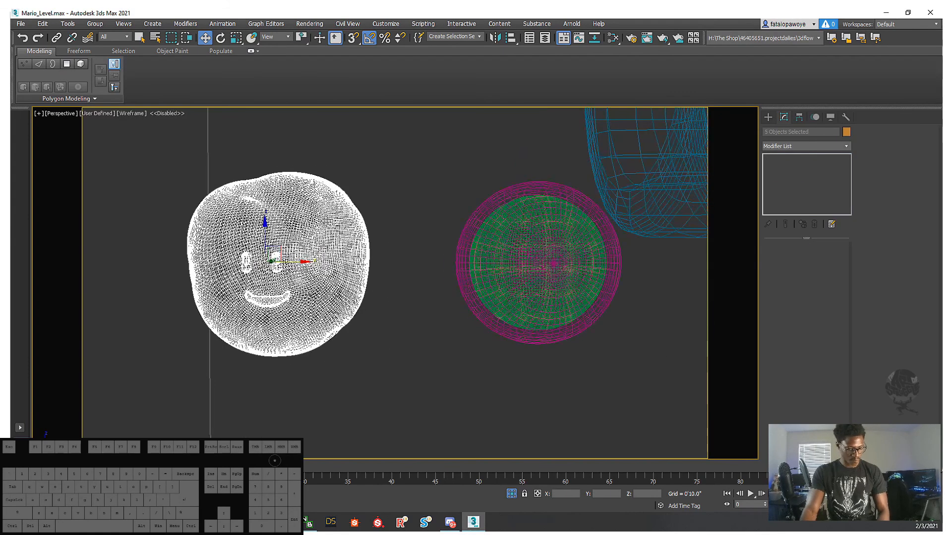
key("z")
key("alt+q")
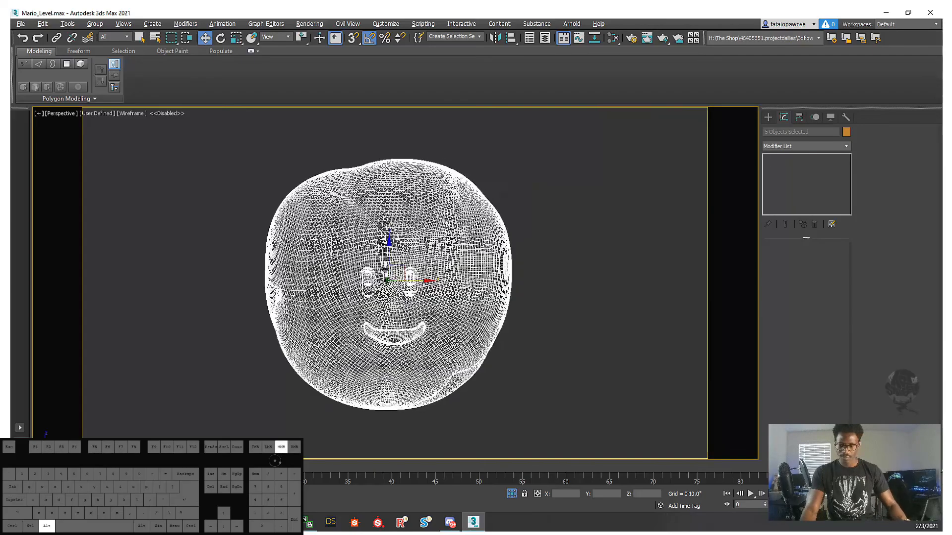
key("F3")
- Examine the isolated cloud's face and the placement of the two eyes
mouse_move(439, 296)
middle_mouse_down("alt")
mouse_move(431, 275)
mouse_move(452, 276)
mouse_move(439, 299)
mouse_move(466, 300)
mouse_move(521, 276)
mouse_move(484, 251)
mouse_move(463, 277)
mouse_move(447, 254)
mouse_move(560, 265)
mouse_move(614, 300)
mouse_move(441, 259)
mouse_move(414, 301)
mouse_move(394, 307)
mouse_move(521, 304)
mouse_move(434, 304)
middle_mouse_up("alt")
scroll(439, 301, "up", 5)
scroll(461, 293, "down", 4)
left_click(447, 254)
scroll(429, 262, "down", 3)
scroll(430, 262, "up", 2)
scroll(427, 287, "up", 3)
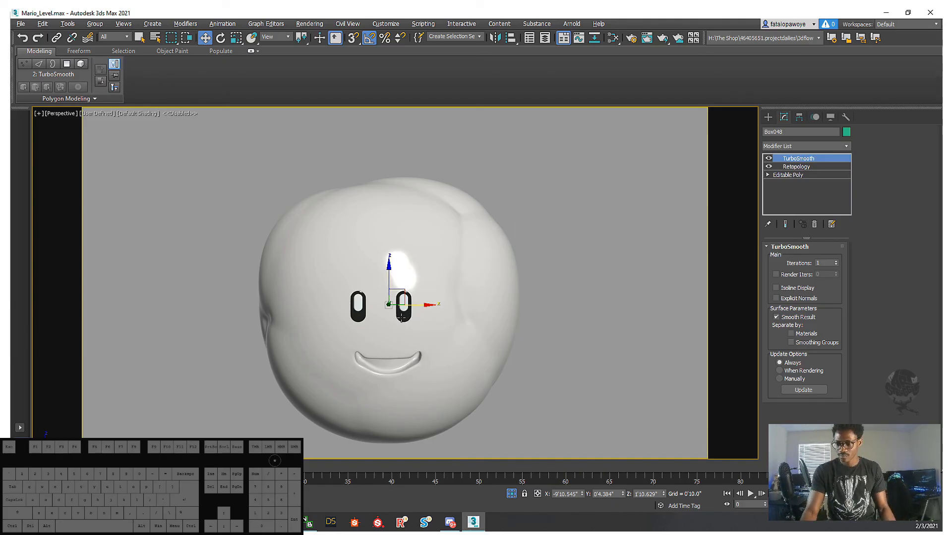
mouse_move(407, 324)
middle_mouse_down()
mouse_move(382, 278)
mouse_move(412, 321)
middle_mouse_up()
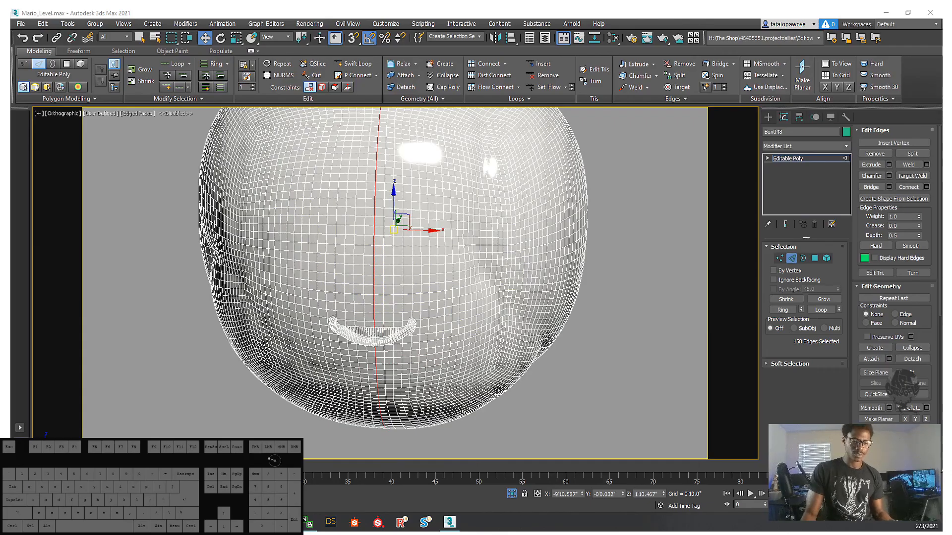
- Hide the edged faces and frame the cloud body with its centre edge loop in the front view
middle_click_drag(359, 243, 351, 272, "alt")
scroll(351, 272, "down", 5)
mouse_move(351, 272)
middle_mouse_down("alt")
mouse_move(350, 258)
mouse_move(363, 263)
mouse_move(359, 304)
mouse_move(314, 277)
mouse_move(384, 291)
mouse_move(393, 289)
mouse_move(388, 274)
middle_mouse_up("alt")
key("F4")
scroll(358, 304, "up", 5)
scroll(388, 274, "down", 5)
key("f")
key("z")
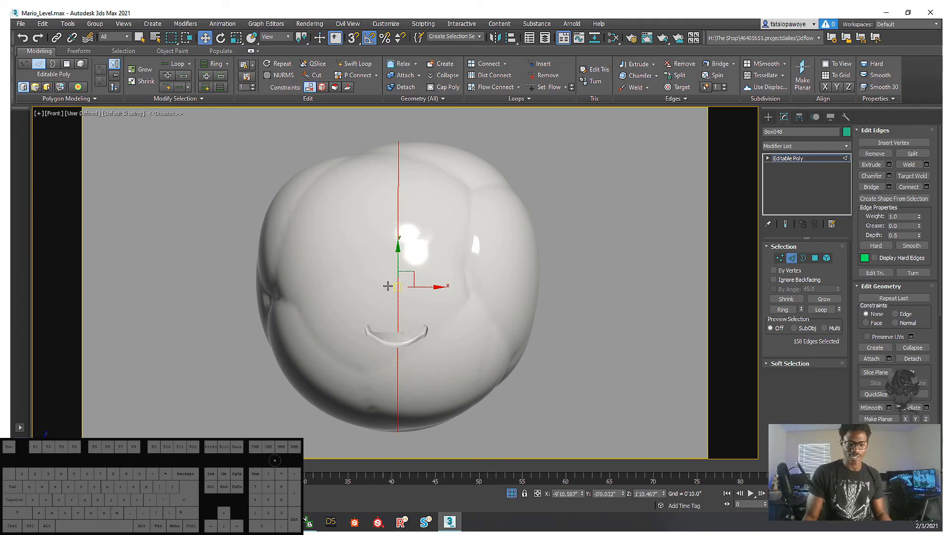
- Add a Symmetry modifier to the cloud body, mirrored on the X axis
left_click(791, 146)
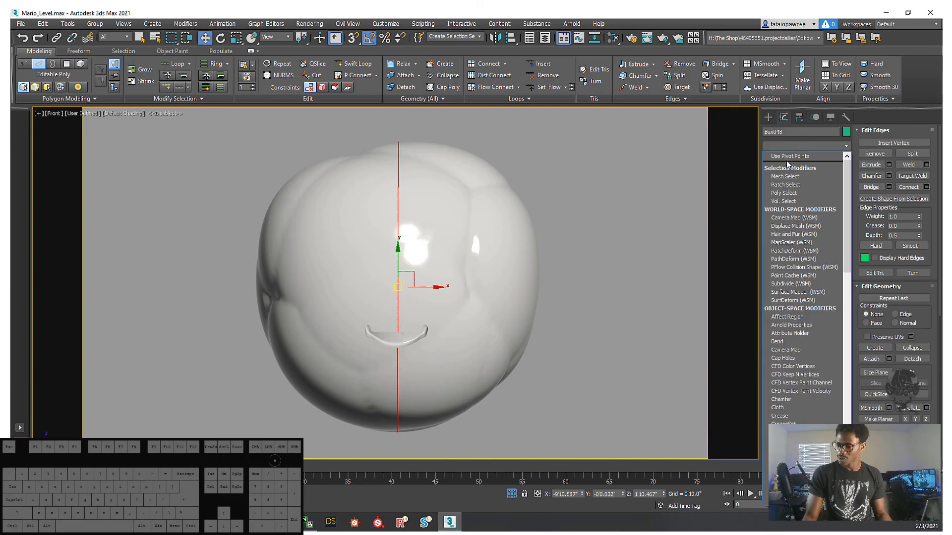
scroll(782, 201, "down", 5)
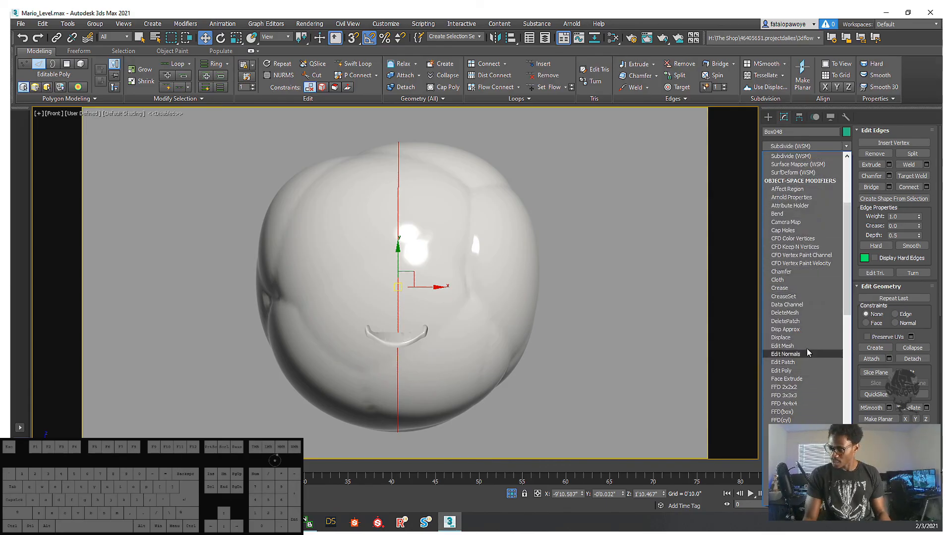
scroll(796, 268, "down", 15)
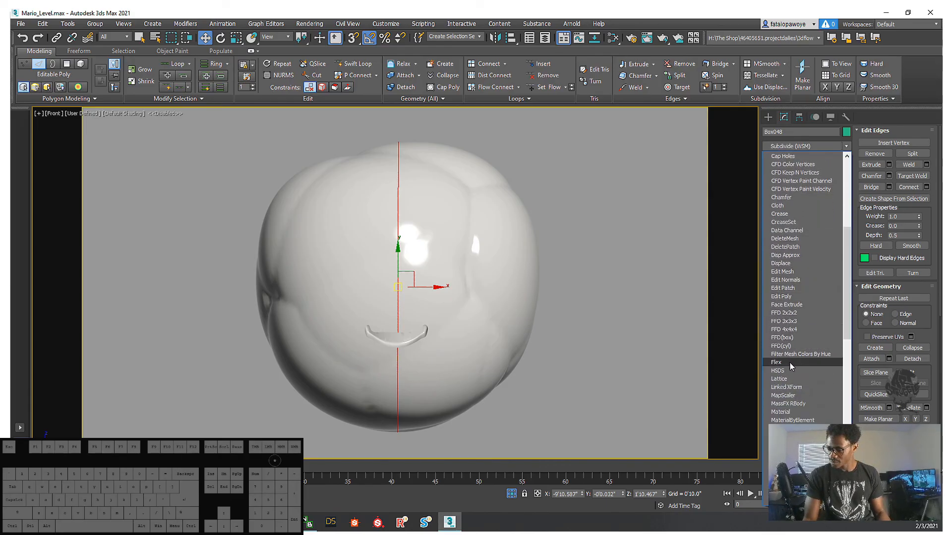
left_click(783, 305)
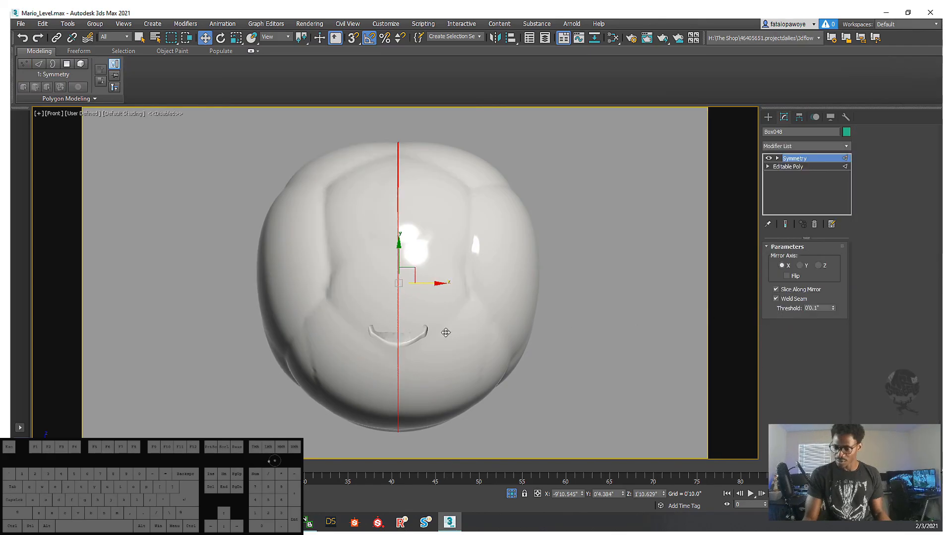
- Examine the mirrored cloud body in shaded, wireframe and edged-faces display, checking the centre seam and the mouth
scroll(427, 316, "up", 3)
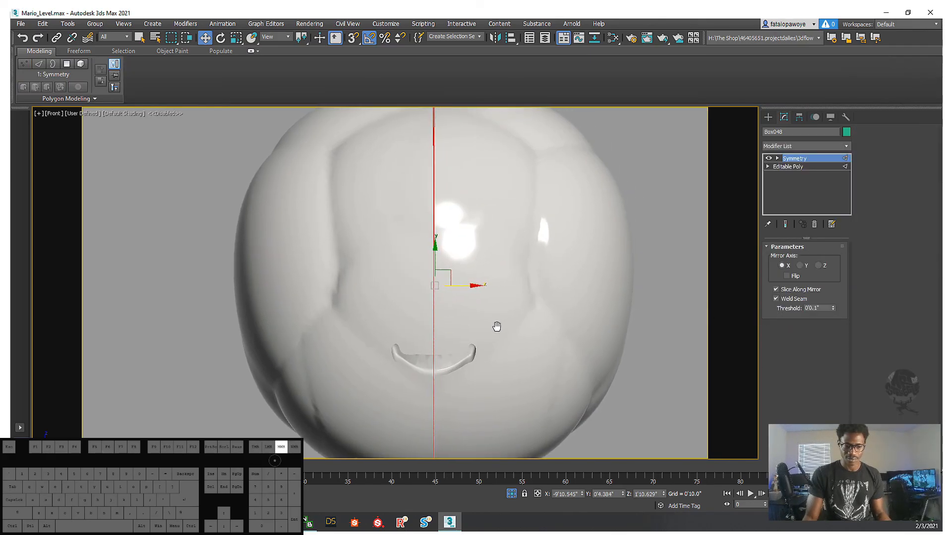
scroll(560, 315, "down", 5)
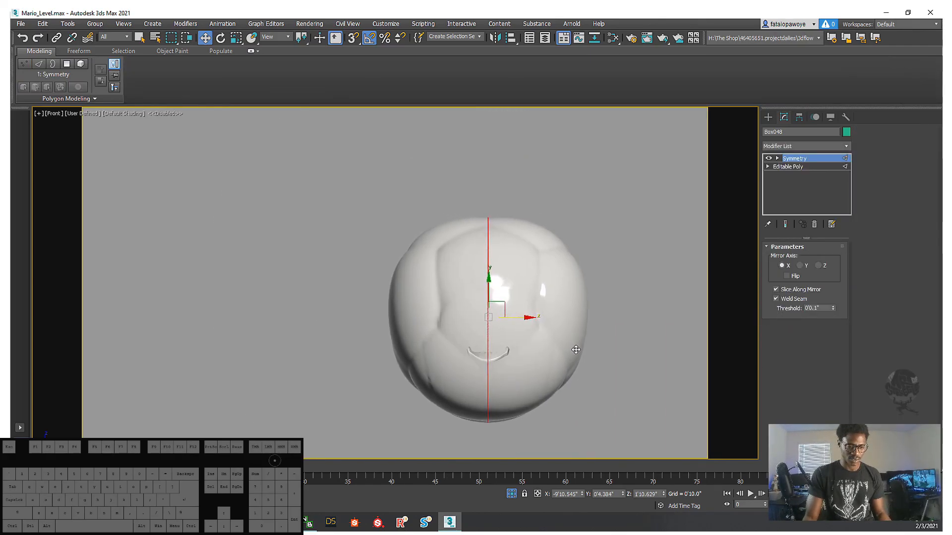
scroll(715, 365, "up", 2)
middle_click_drag(715, 365, 701, 391)
key("F3")
key("F3")
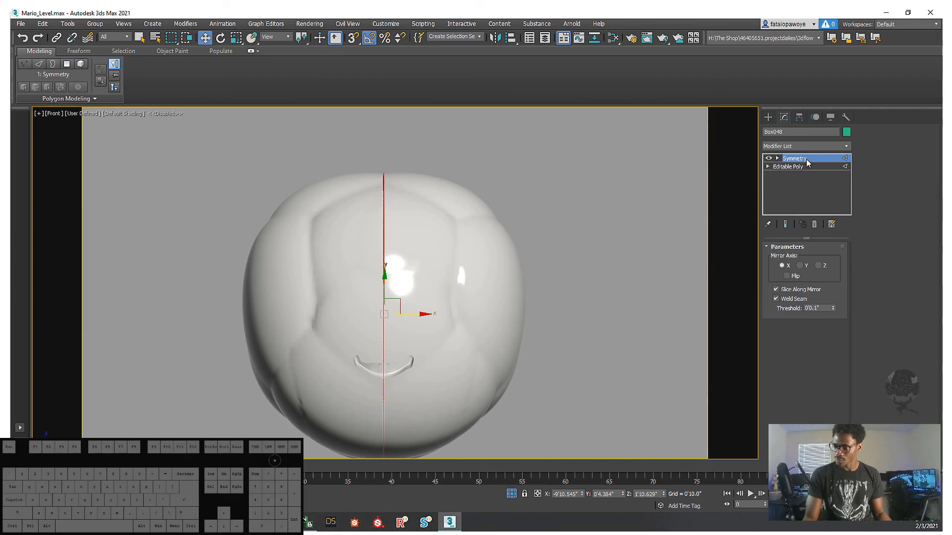
middle_click_drag(375, 332, 386, 354)
key("F3")
scroll(410, 341, "up", 2)
key("F3")
key("F4")
scroll(408, 344, "up", 4)
scroll(403, 344, "down", 2)
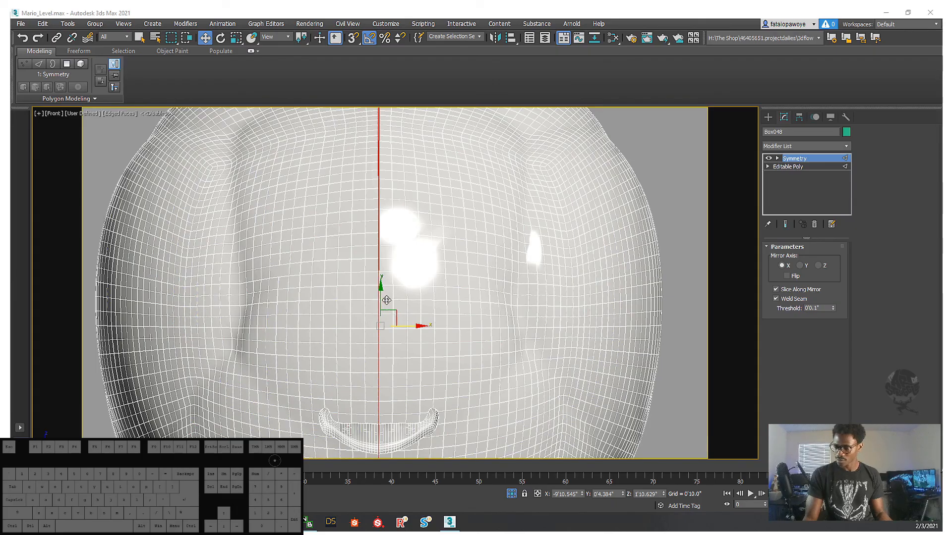
- Move the Symmetry modifier's mirror plane slightly along X, to about -9'10.8", to adjust the centre seam and smile
left_click_drag(405, 329, 396, 328)
key("ctrl+z")
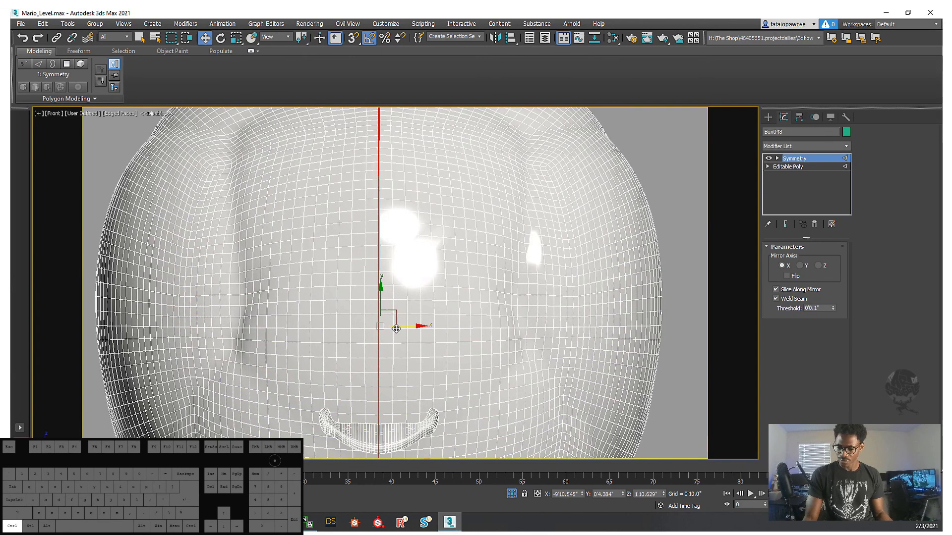
key("1")
mouse_move(403, 329)
left_mouse_down()
mouse_move(382, 329)
mouse_move(394, 337)
left_mouse_up()
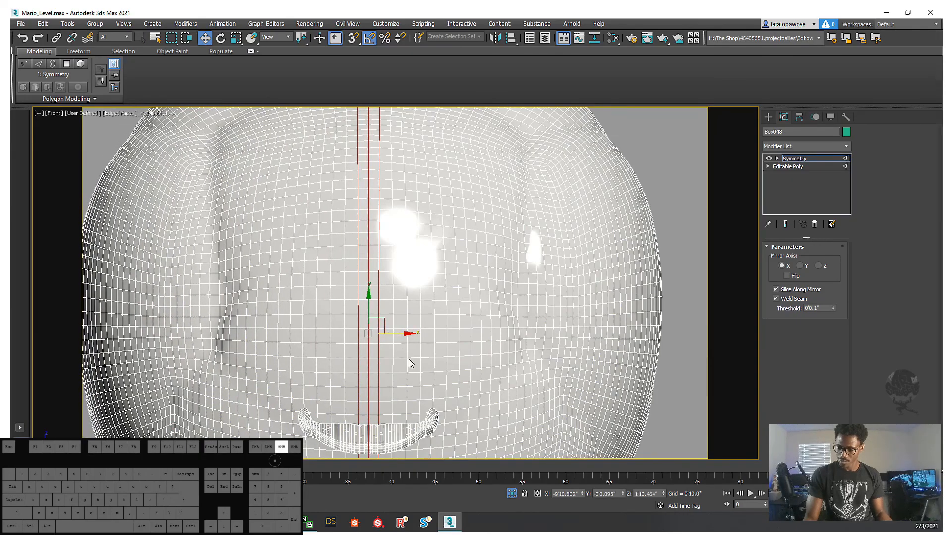
middle_click_drag(408, 358, 406, 297)
scroll(375, 400, "up", 5)
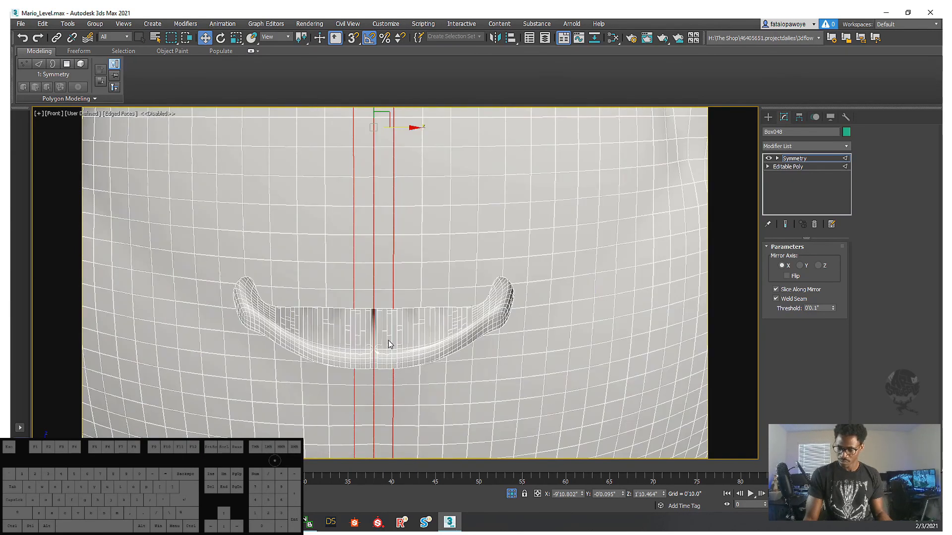
key("z")
key("x")
middle_click_drag(373, 269, 356, 287)
scroll(391, 309, "up", 2)
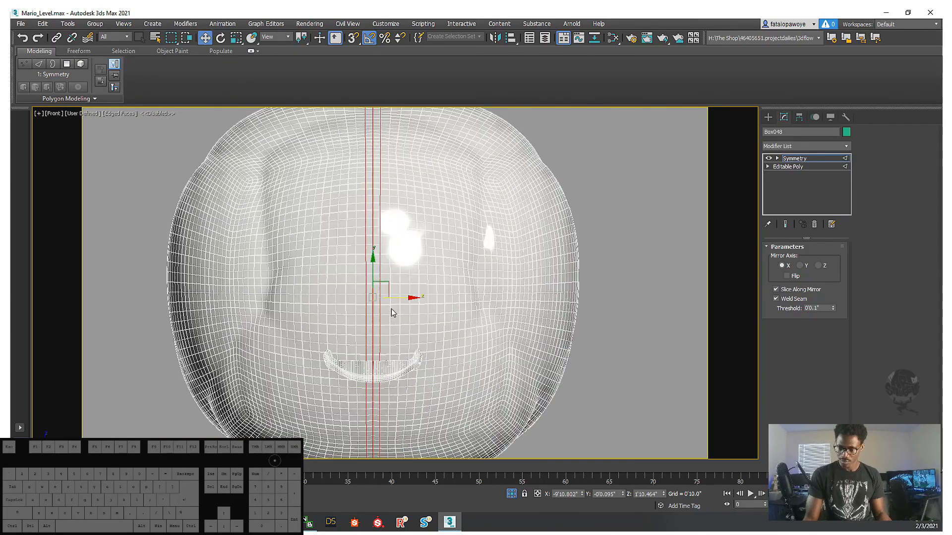
- Turn off Weld Seam in the Symmetry modifier to clear the shading artefact at the centre of the smile
scroll(380, 338, "down", 2)
scroll(380, 367, "down", 2)
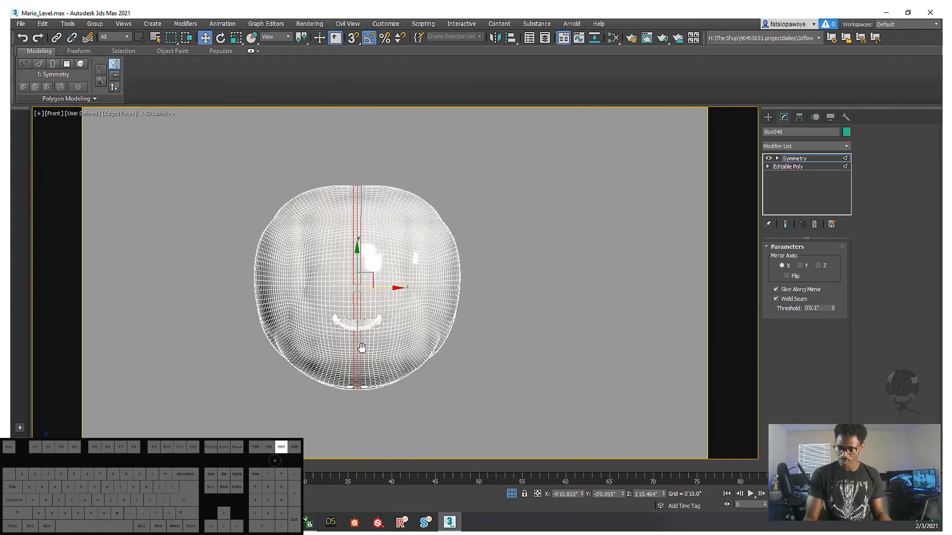
mouse_move(392, 340)
middle_mouse_down("alt")
mouse_move(301, 400)
mouse_move(432, 377)
mouse_move(401, 320)
mouse_move(394, 340)
middle_mouse_up("alt")
key("f")
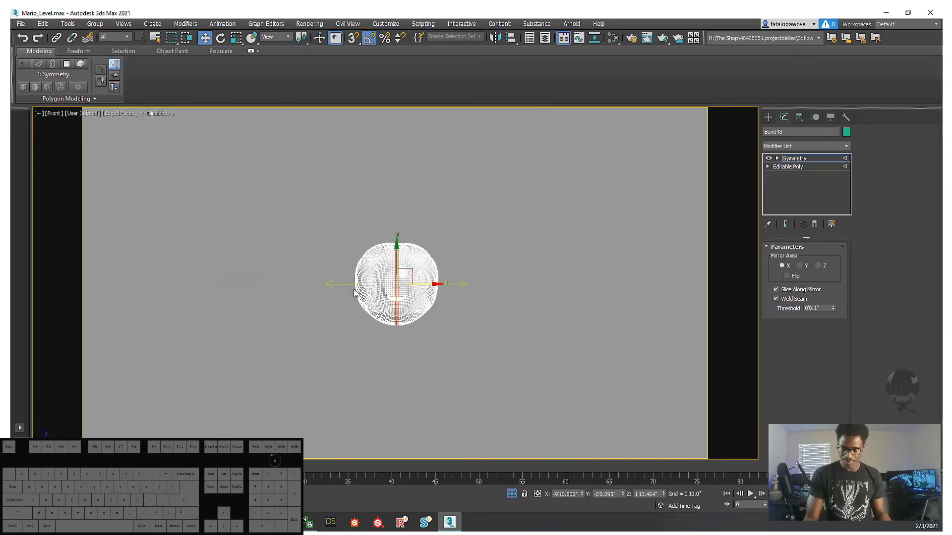
scroll(391, 337, "up", 5)
scroll(388, 335, "down", 3)
scroll(363, 374, "up", 6)
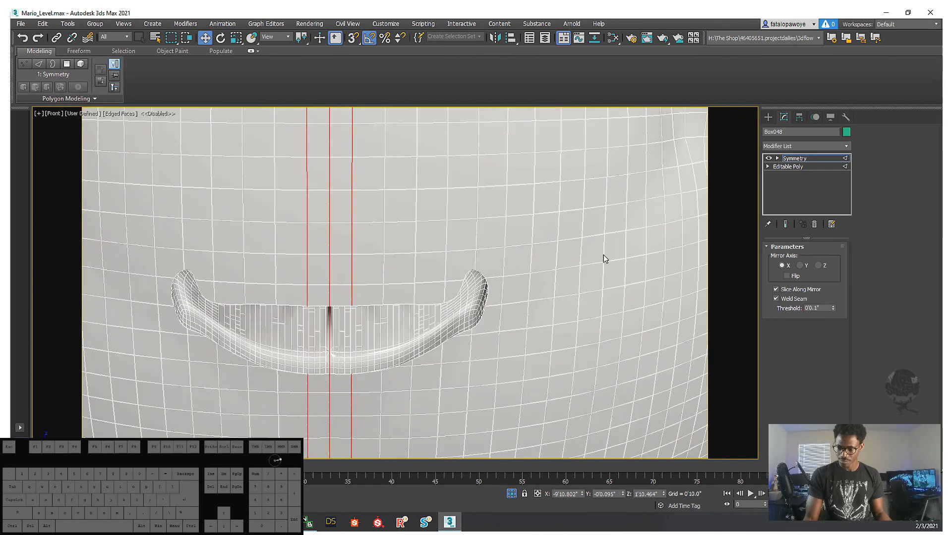
left_click(775, 299)
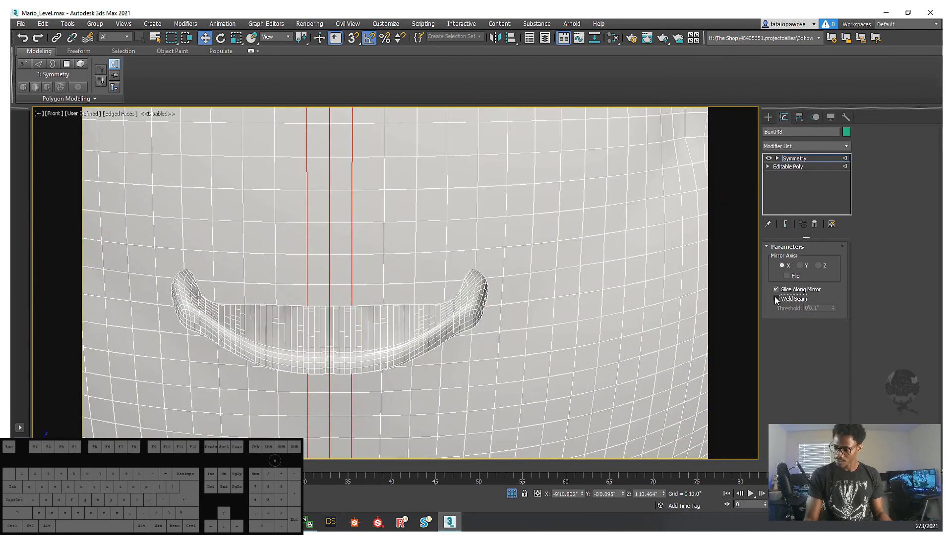
scroll(428, 325, "down", 3)
middle_click_drag(427, 322, 383, 345)
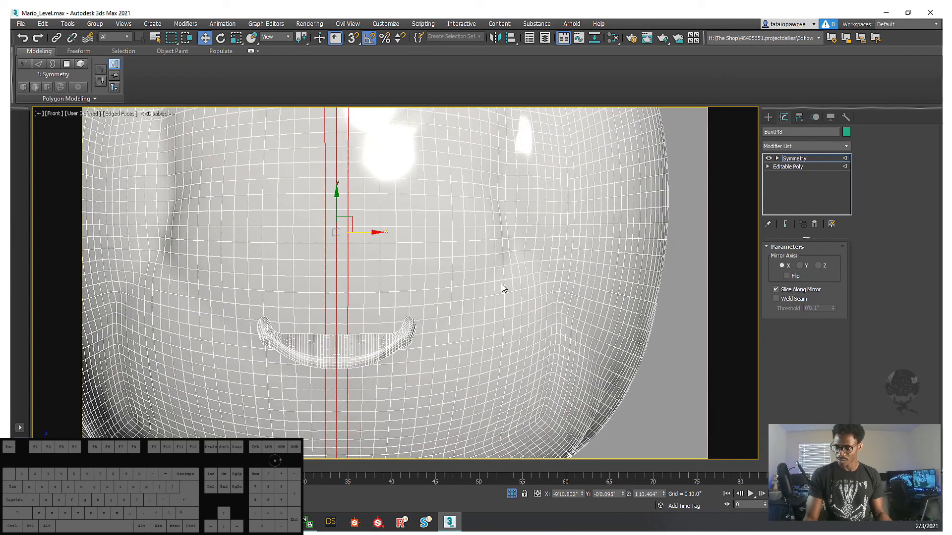
- Examine the mirrored cloud body, its centre seam and the smile from the front and at an angle
left_click(797, 147)
left_click(397, 304)
scroll(401, 312, "down", 5)
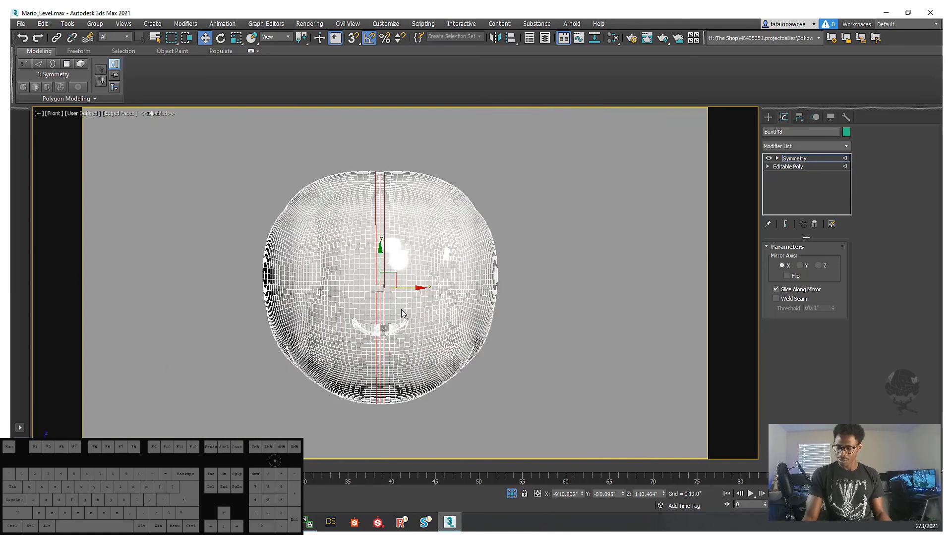
middle_click_drag(402, 315, 390, 362)
scroll(330, 303, "up", 5)
scroll(331, 306, "down", 4)
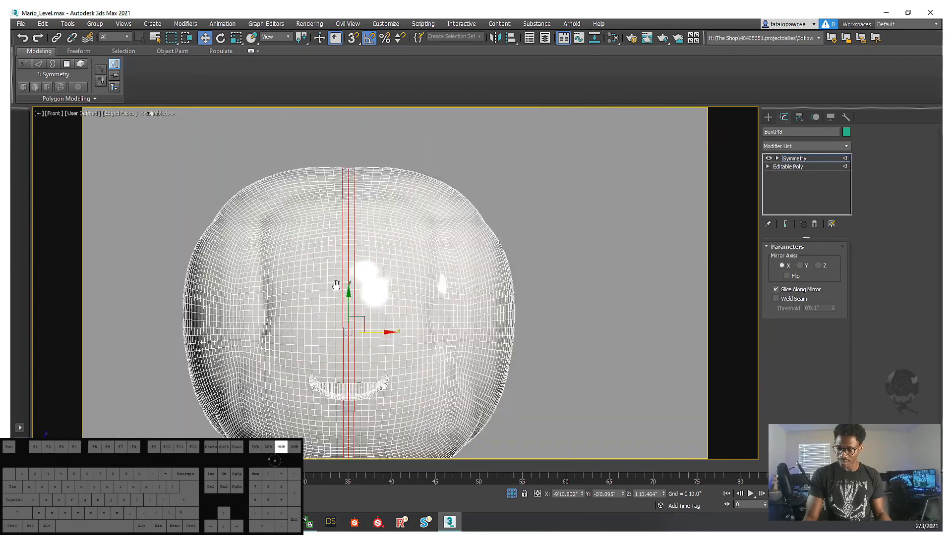
scroll(388, 311, "up", 2)
scroll(388, 312, "down", 4)
scroll(389, 311, "up", 4)
right_click(388, 306)
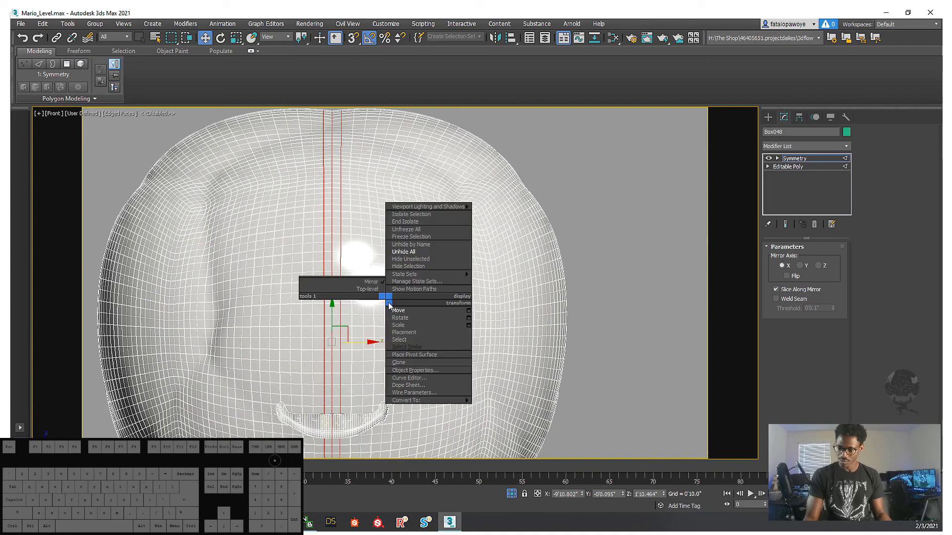
left_click(351, 325)
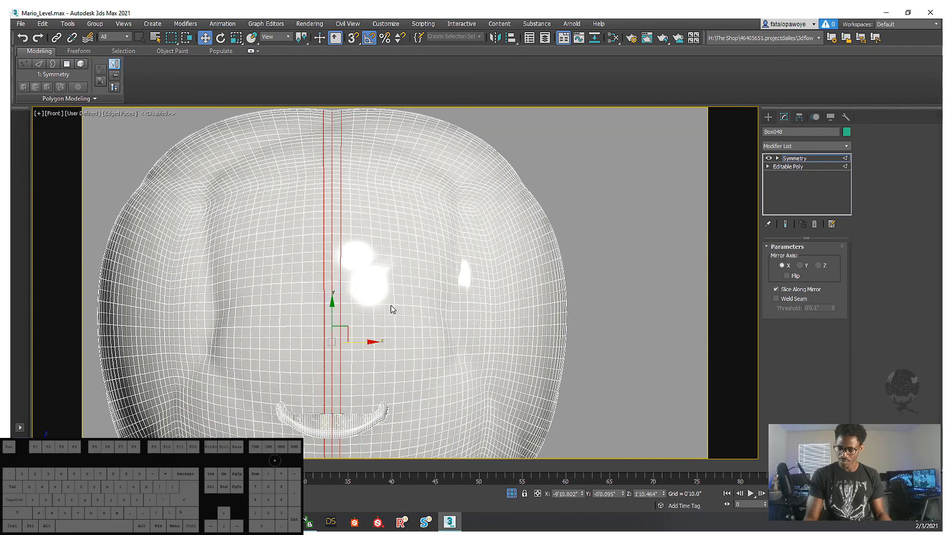
scroll(391, 306, "down", 3)
middle_click_drag(391, 307, 376, 354, "alt")
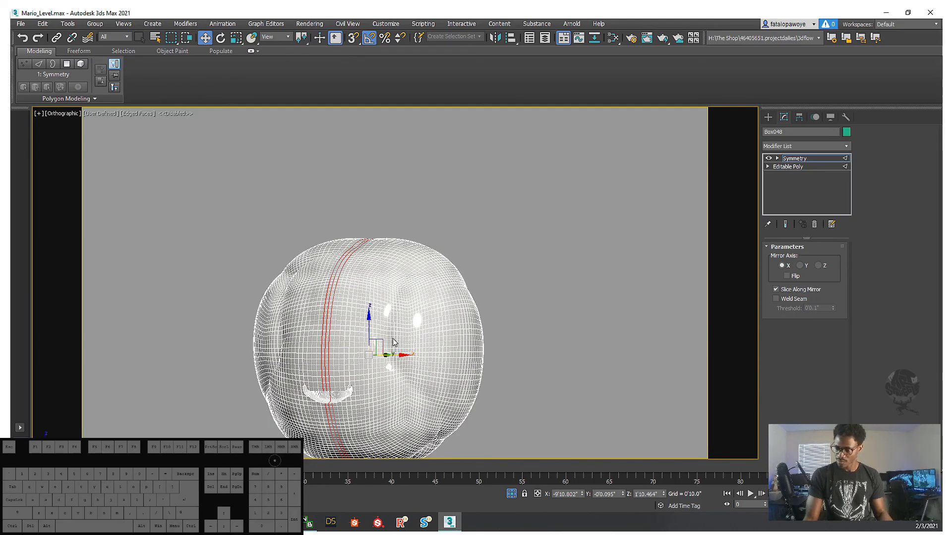
middle_click_drag(395, 343, 420, 354, "alt")
- Try retopologizing the cloud body with a Retopology modifier at a face count of 5000, and remove the modifier
left_click(796, 146)
key("r")
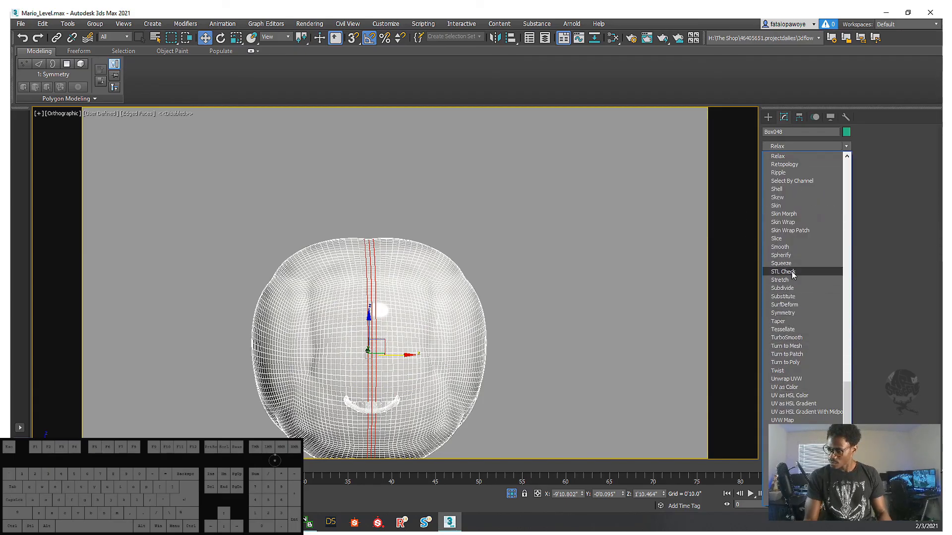
scroll(793, 366, "up", 2)
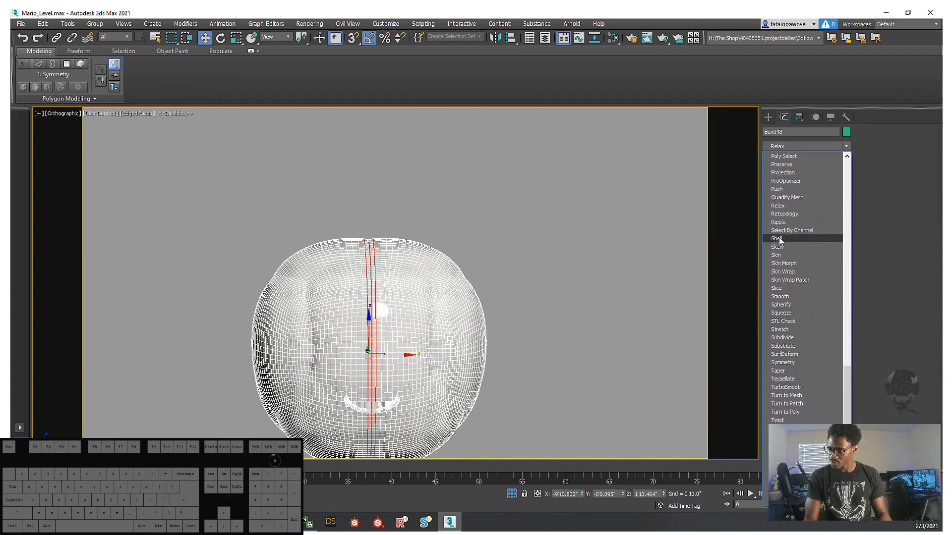
left_click(784, 216)
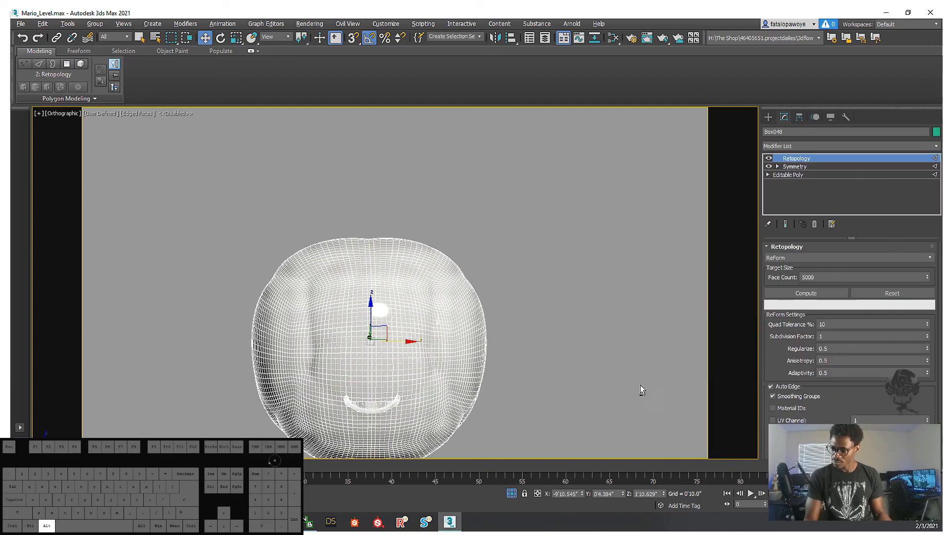
left_click(803, 294)
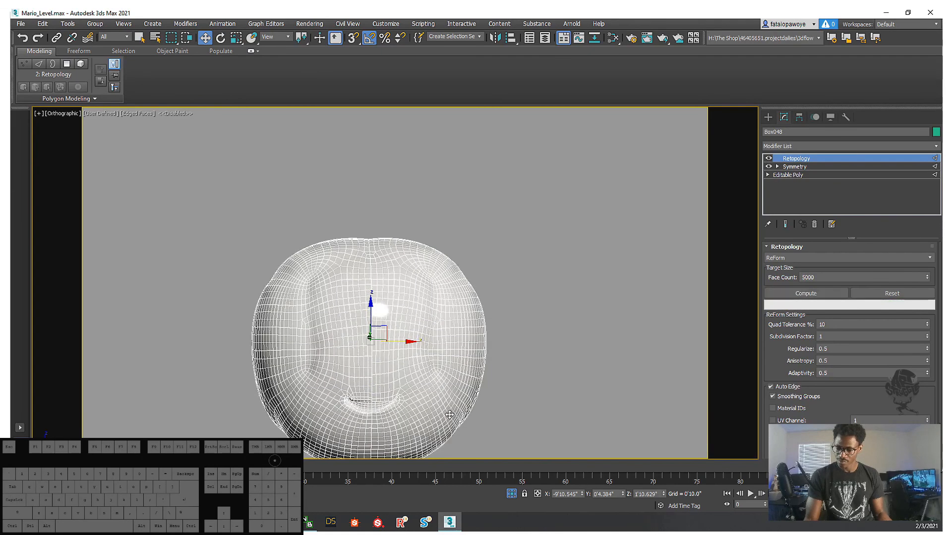
scroll(436, 417, "up", 4)
middle_click_drag(402, 337, 327, 341, "alt")
left_click(814, 224)
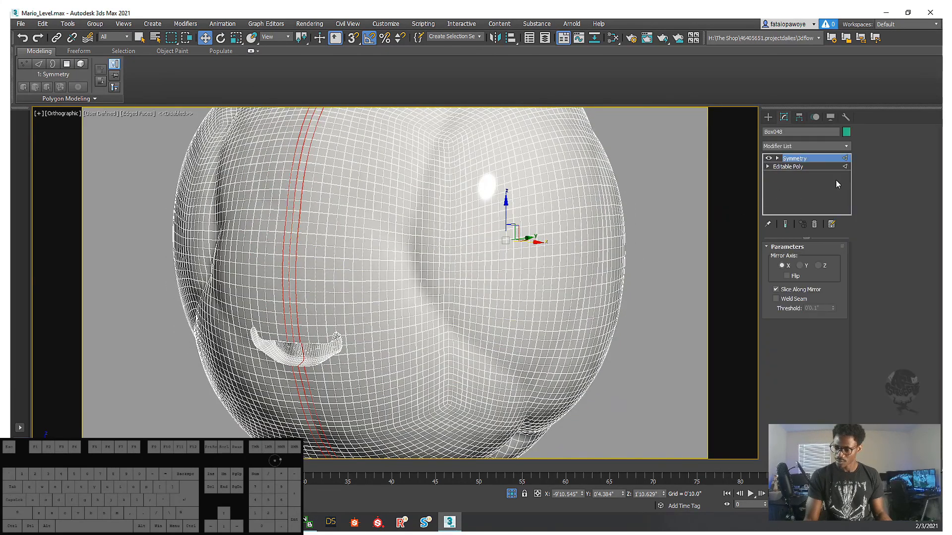
- Add an Edit Poly modifier above the Symmetry on the cloud body
left_click(803, 146)
type("esh")
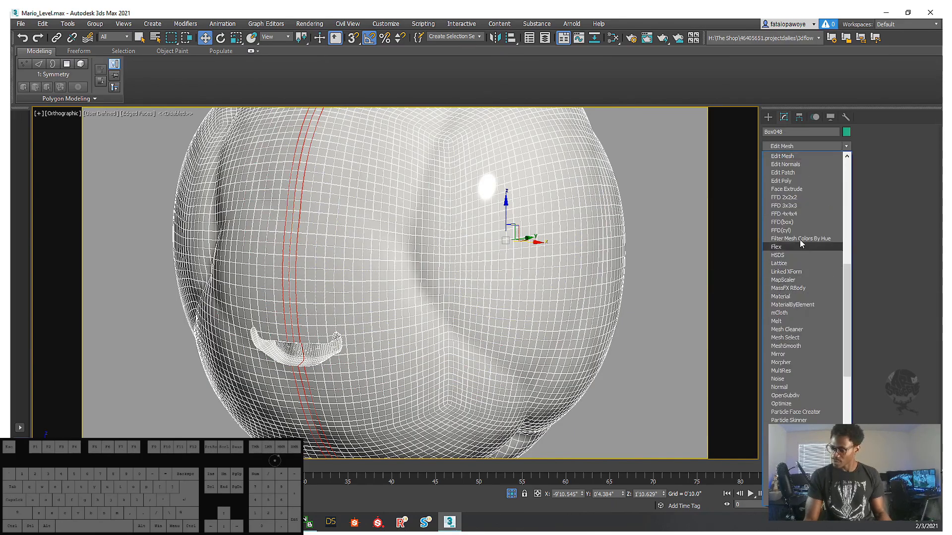
left_click(781, 181)
middle_click_drag(501, 327, 463, 339, "alt")
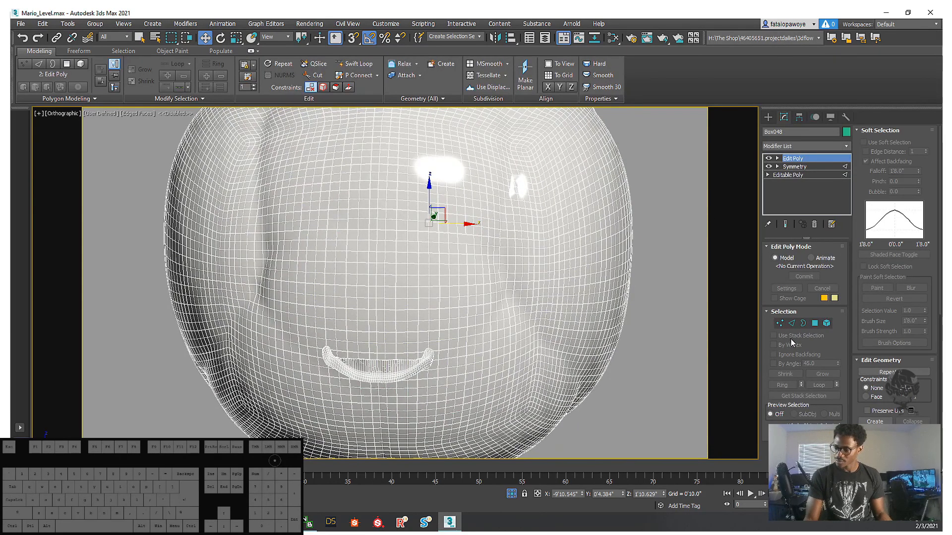
- Select the open border along the cloud body's centre seam and convert the selection to vertices
left_click(802, 323)
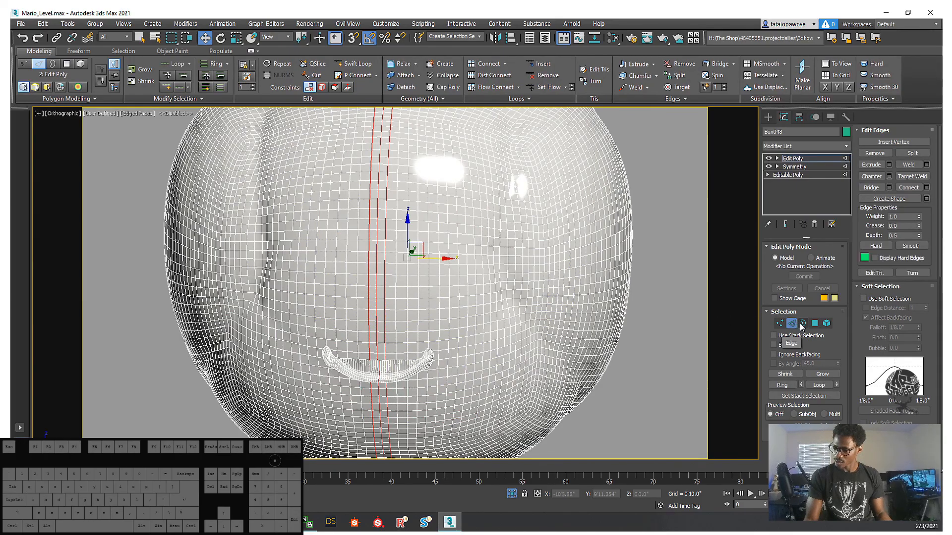
middle_click_drag(415, 283, 369, 288, "alt")
scroll(486, 307, "up", 5)
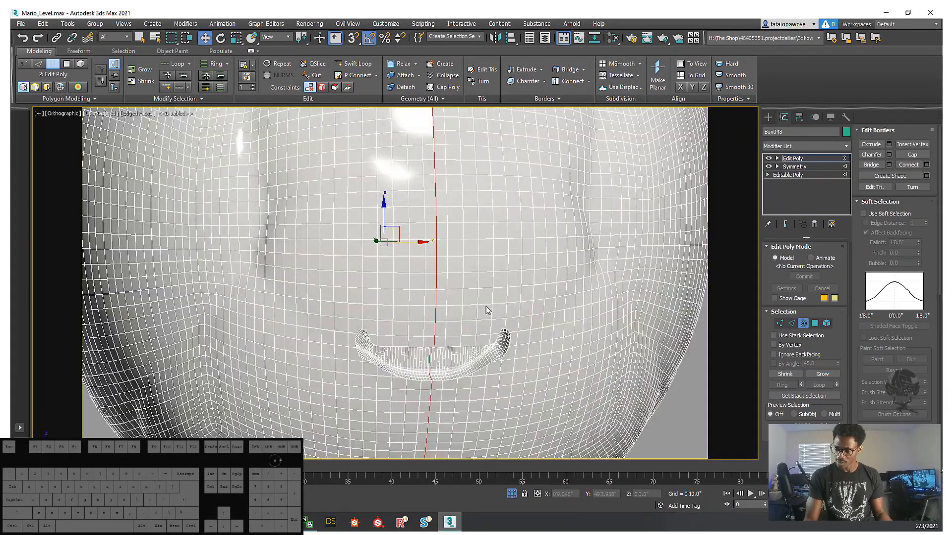
scroll(446, 314, "down", 3)
right_click(464, 296)
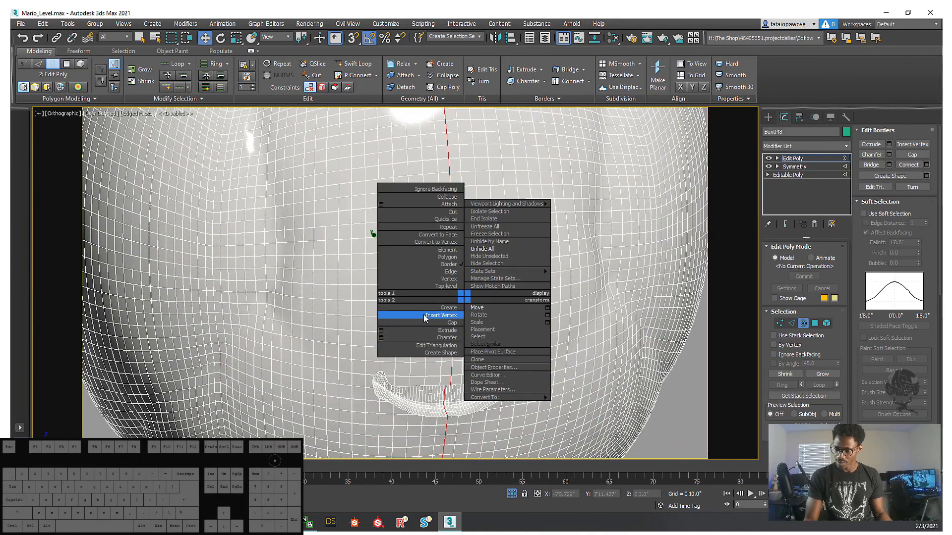
left_click(777, 321, "ctrl")
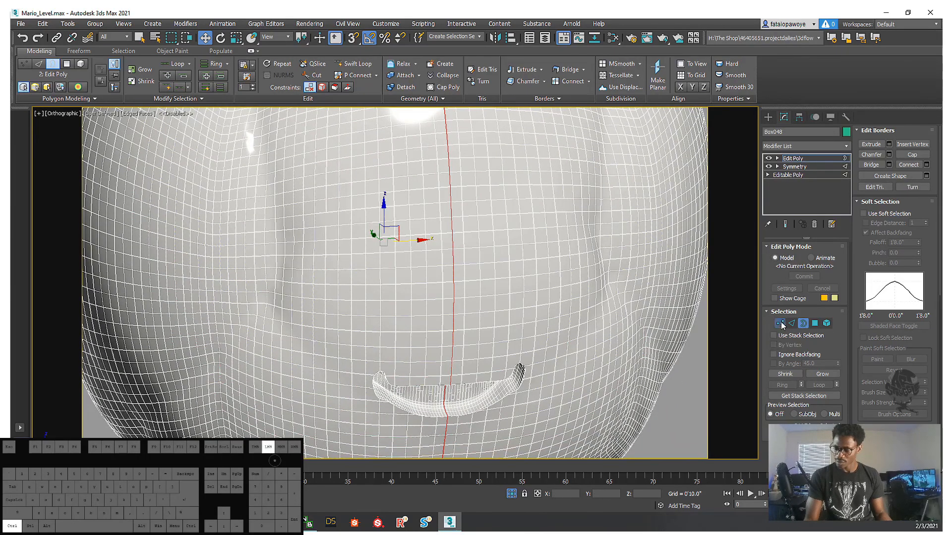
left_click(779, 323, "ctrl")
middle_click_drag(462, 339, 461, 369, "alt")
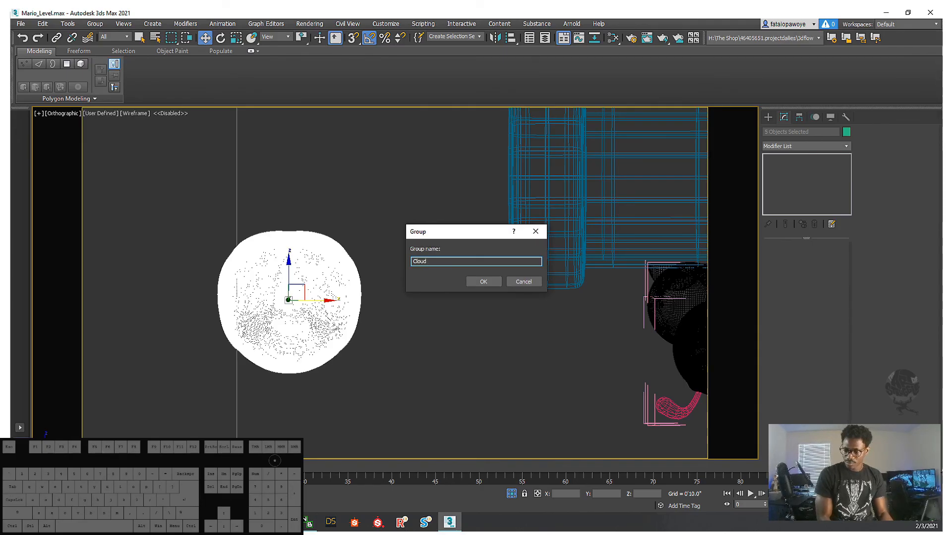
- Group the cloud's body and face parts under the name Cloud and switch the viewport from wireframe to shaded display
key("Return")
left_click(392, 235)
left_click(303, 300)
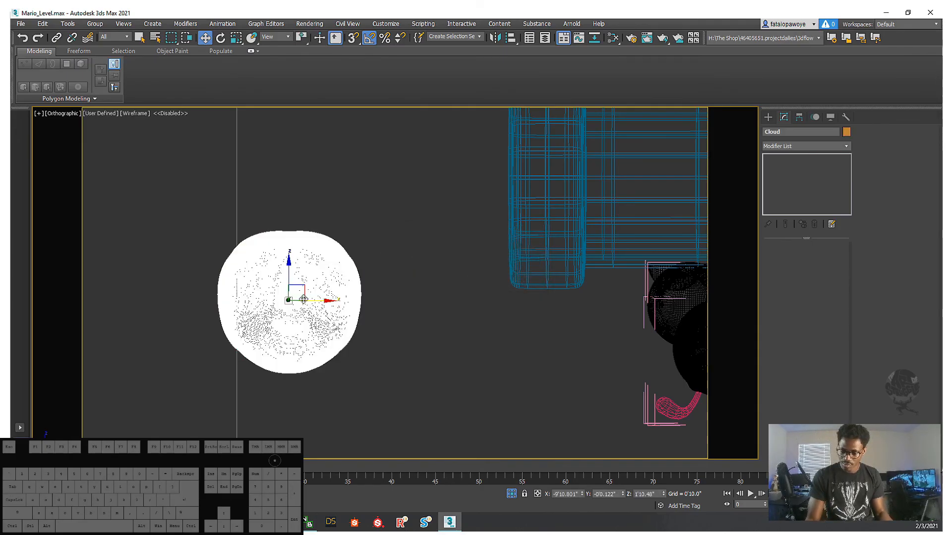
left_click(359, 317)
left_click(316, 307)
key("F3")
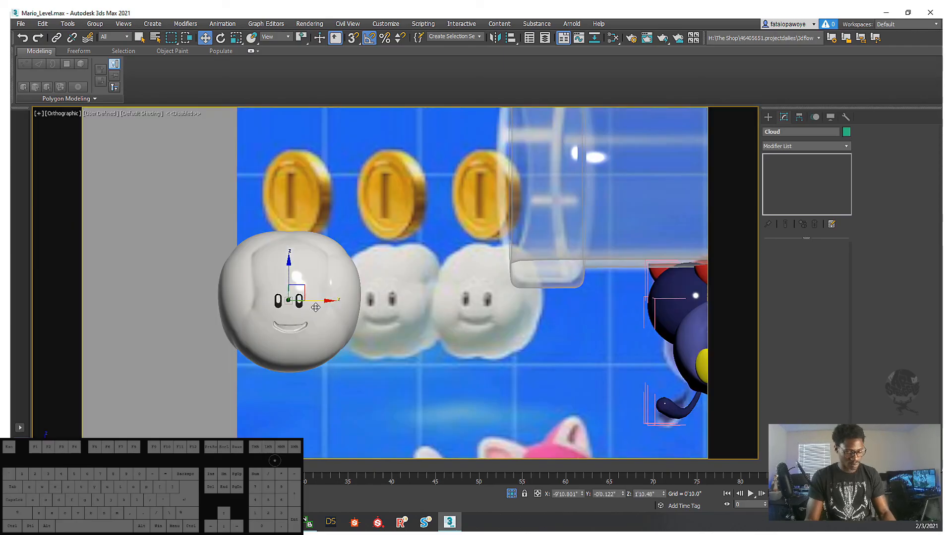
- Clone the Cloud group along X as 2 instances spaced about 12 inches apart, and return to the front view
left_click_drag(326, 302, 463, 317, "shift")
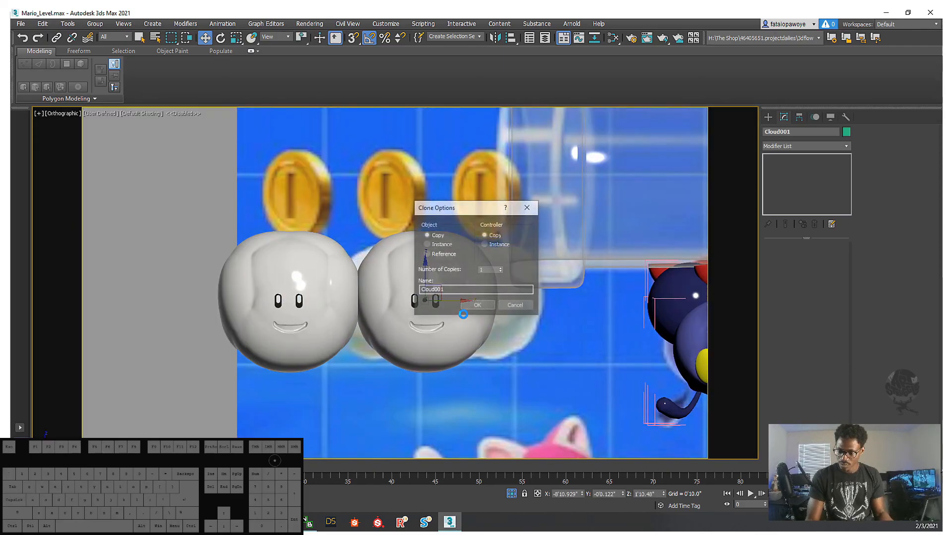
left_click(501, 269)
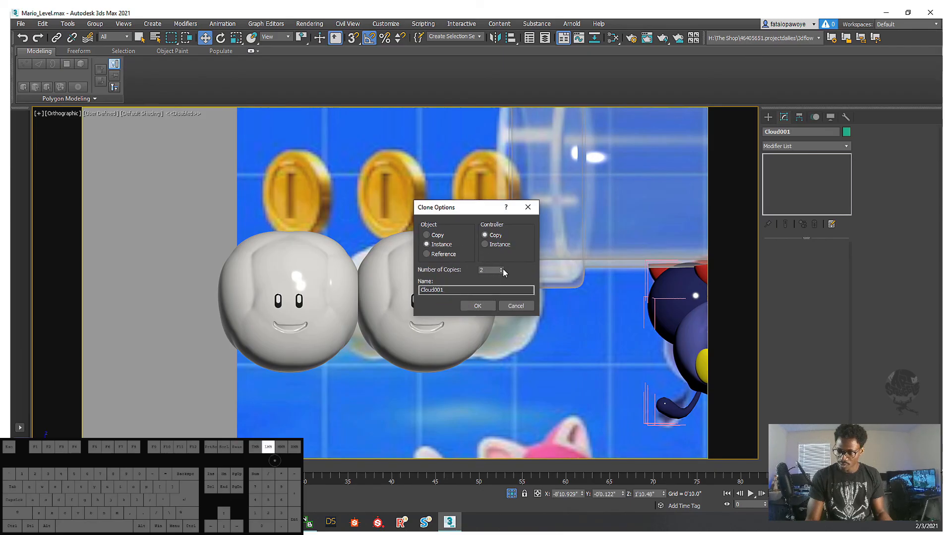
left_click(477, 306)
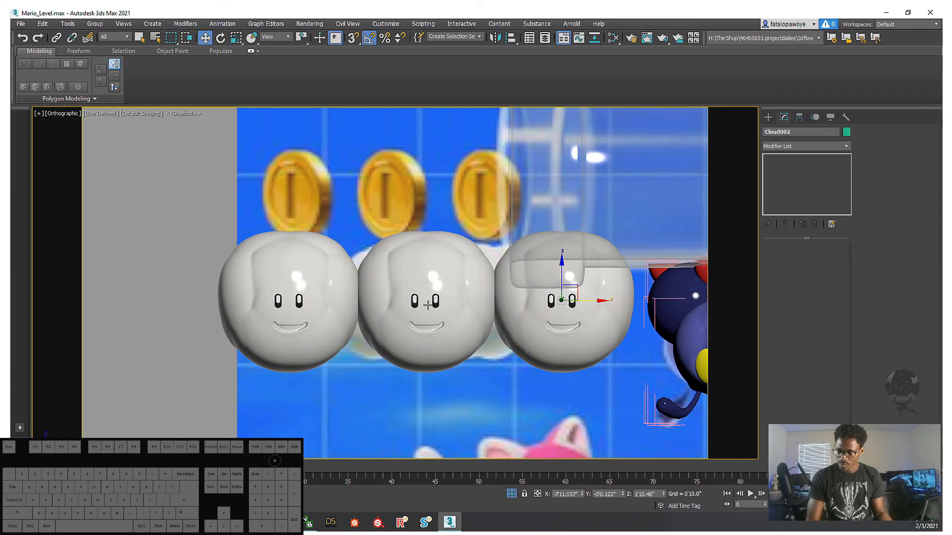
middle_click_drag(435, 305, 414, 304)
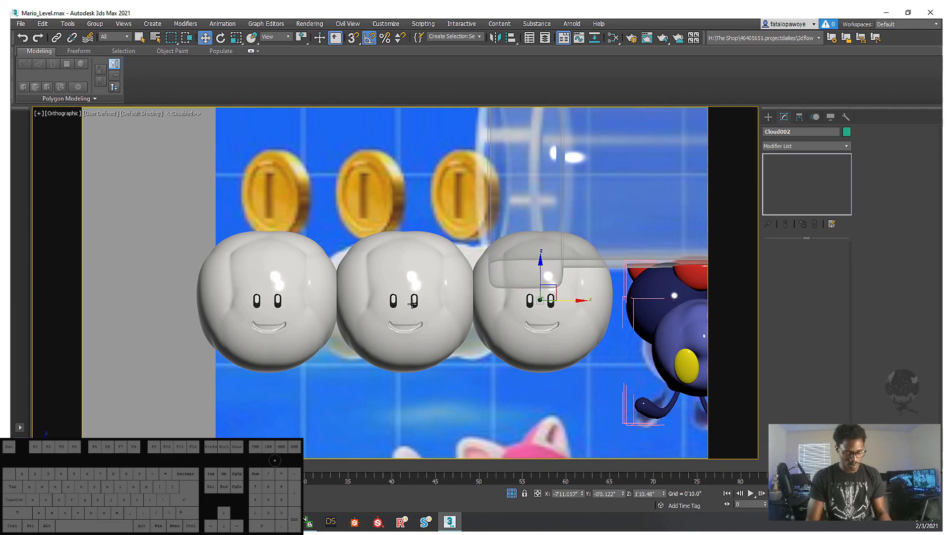
key("f")
scroll(387, 297, "down", 3)
scroll(367, 294, "up", 1)
- Add an FFD 4x4x4 modifier to the first cloud in the row
left_click(359, 294)
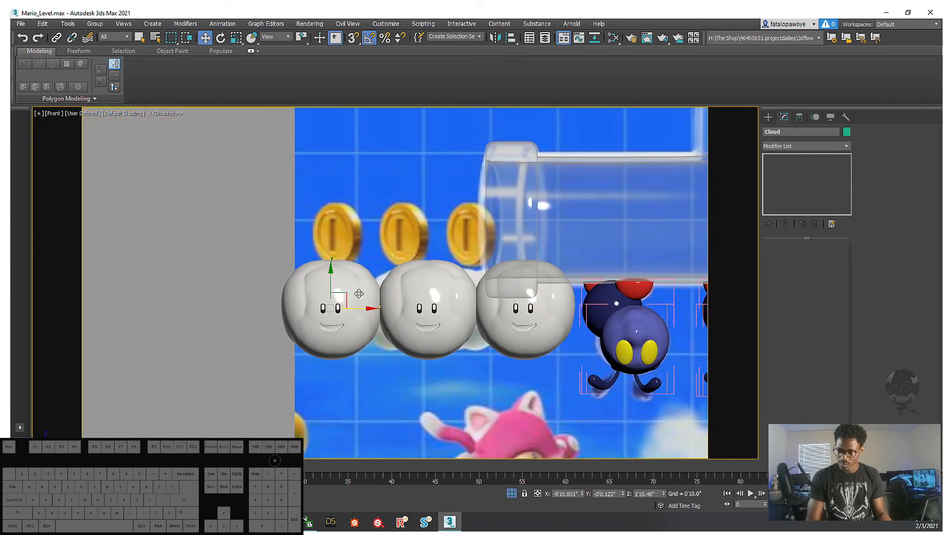
scroll(384, 306, "up", 4)
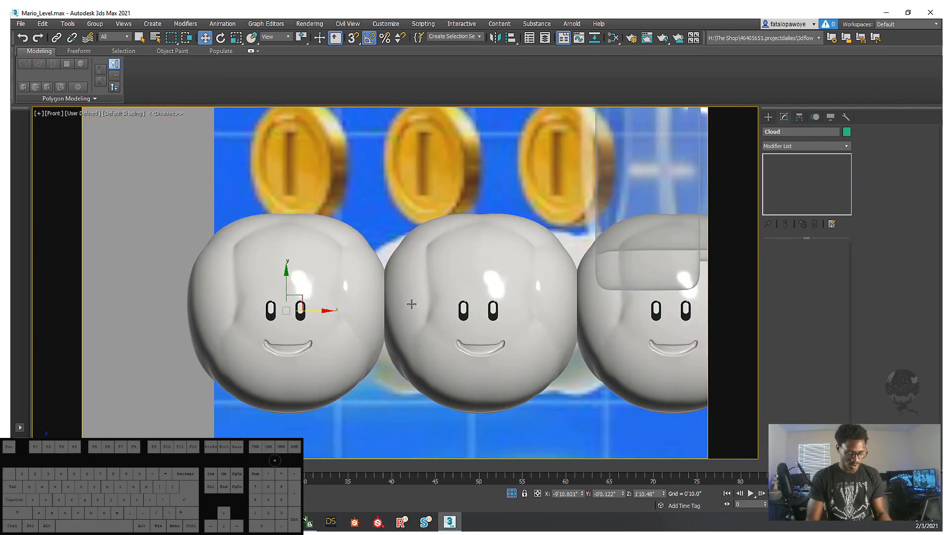
left_click(801, 143)
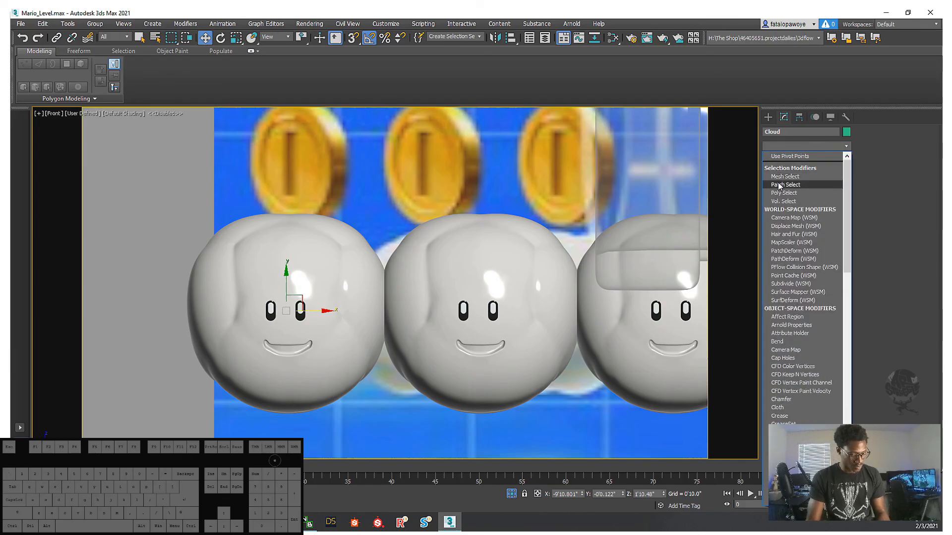
key("f")
left_click(798, 182)
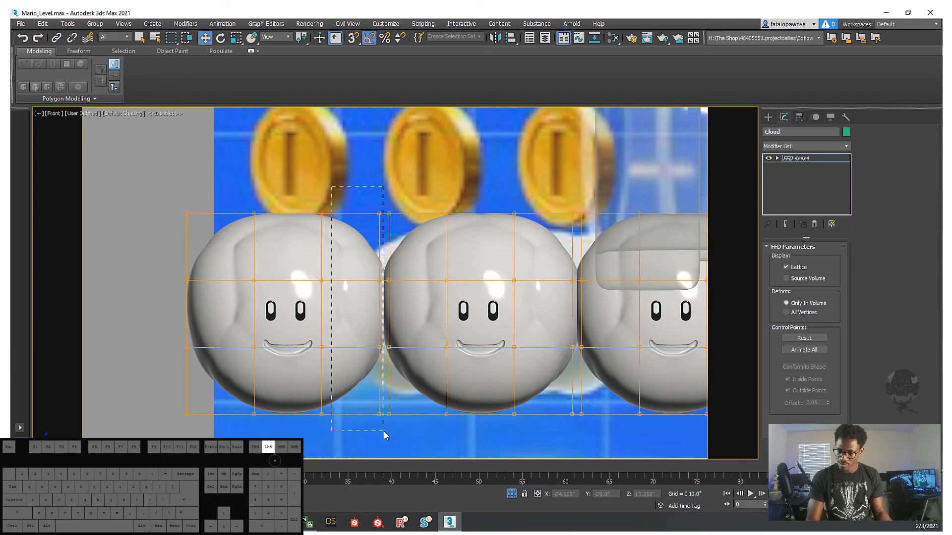
- Try selecting the FFD lattice control points along the first cloud's right edge
left_click_drag(386, 430, 395, 434)
middle_click_drag(386, 347, 411, 346)
left_click(768, 118)
left_click(295, 325)
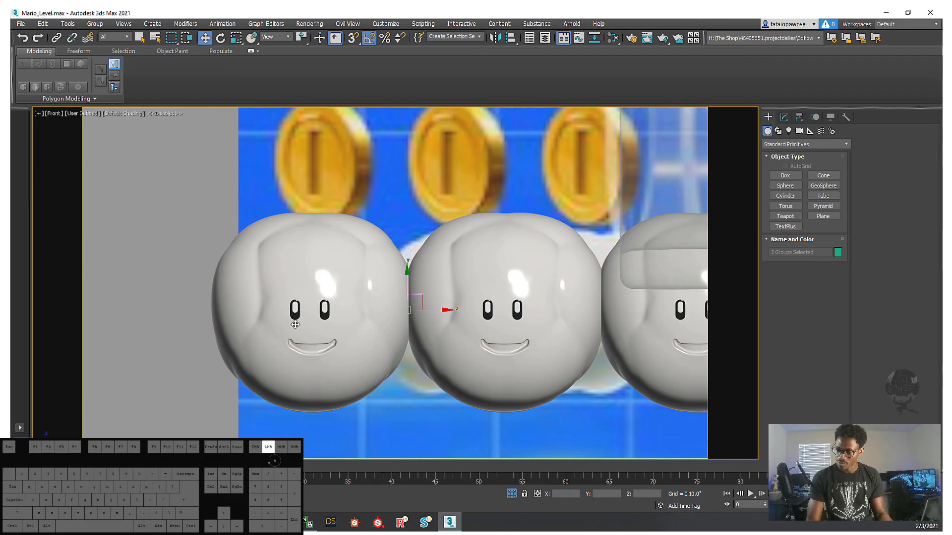
left_click(785, 118)
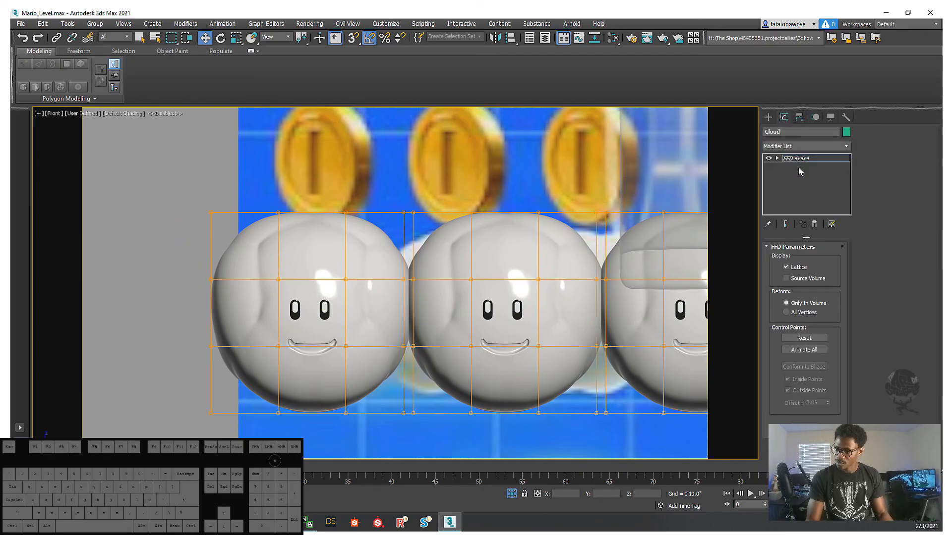
left_click_drag(377, 199, 409, 445)
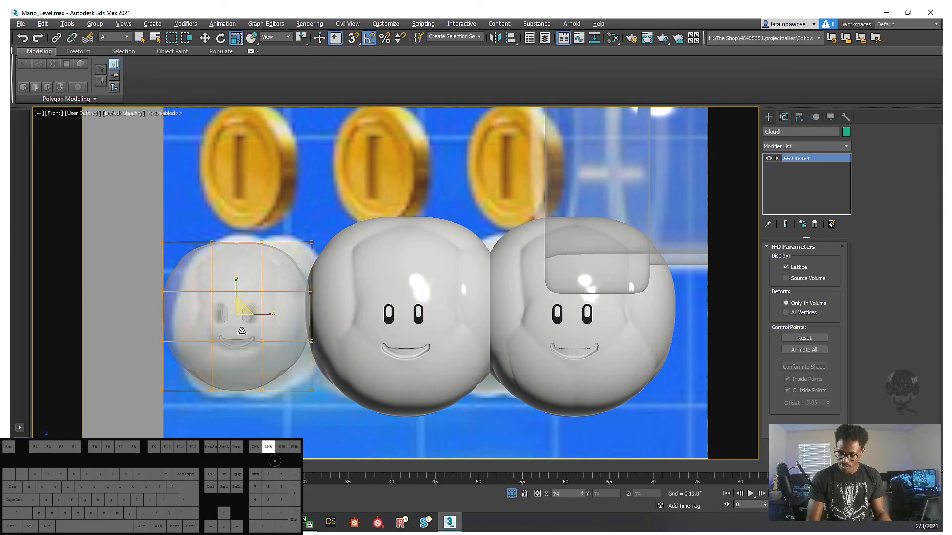
- Scale the clouds to 74 percent over the reference and pull the first cloud's lattice corners outward to match its outline
left_click_drag(241, 317, 281, 316)
key("w")
left_click(392, 296)
middle_click_drag(524, 279, 513, 306)
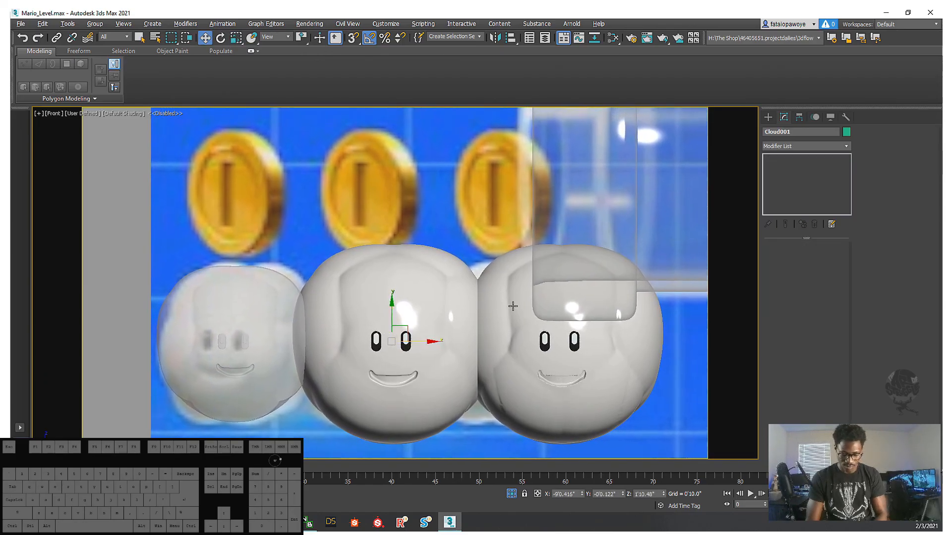
left_click_drag(189, 419, 189, 419)
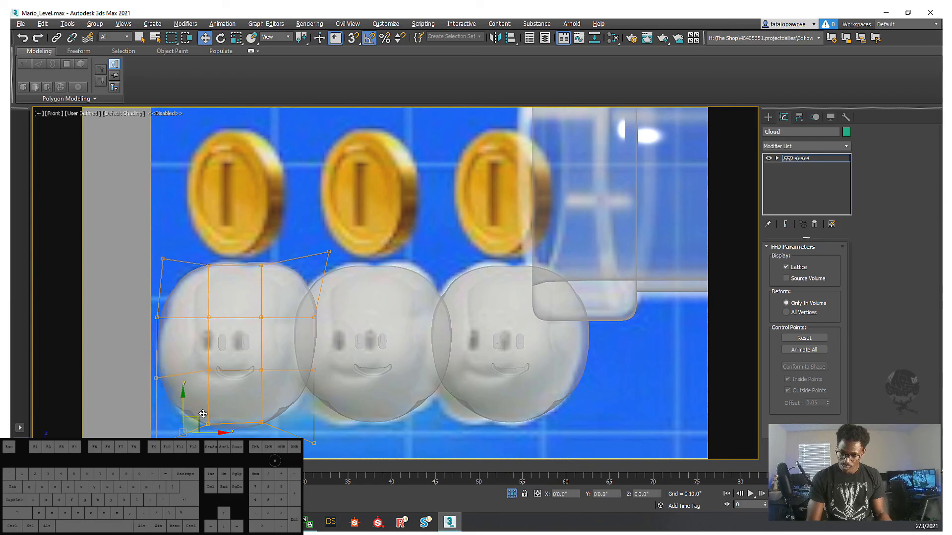
middle_click_drag(355, 358, 333, 367)
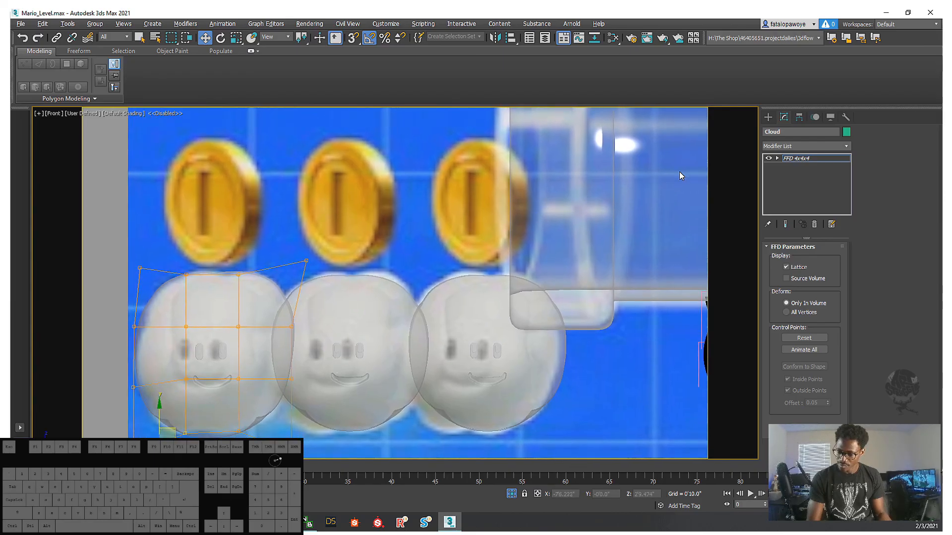
- Pull the middle cloud's outer FFD lattice corners outward so its body follows the reference cloud's boxier outline
left_click(347, 342)
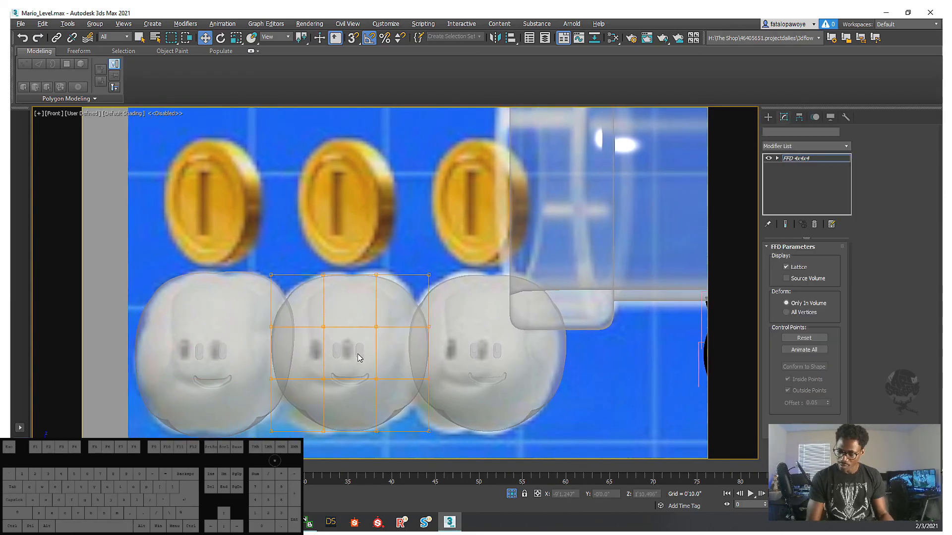
middle_click_drag(359, 358, 355, 329)
left_click_drag(243, 384, 242, 383)
left_click_drag(271, 388, 264, 406)
left_click_drag(246, 223, 276, 252)
left_click_drag(272, 230, 269, 226)
left_click_drag(352, 225, 427, 224)
left_click(419, 240)
left_click(254, 414)
left_click_drag(260, 401, 260, 411)
left_click(415, 226)
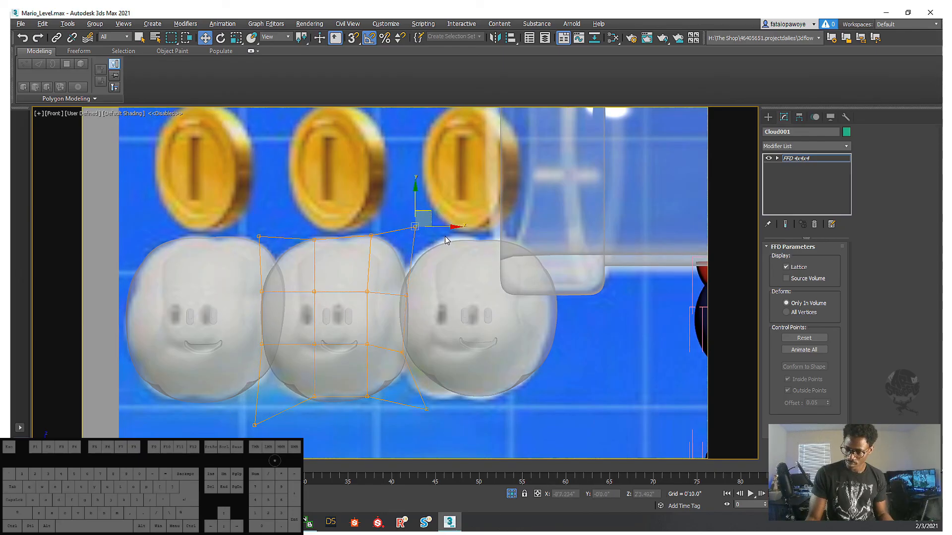
- Pull the third cloud's upper-left and lower-left FFD lattice corners outward to match the reference outline
left_click(768, 117)
left_click(476, 323)
left_click(783, 117)
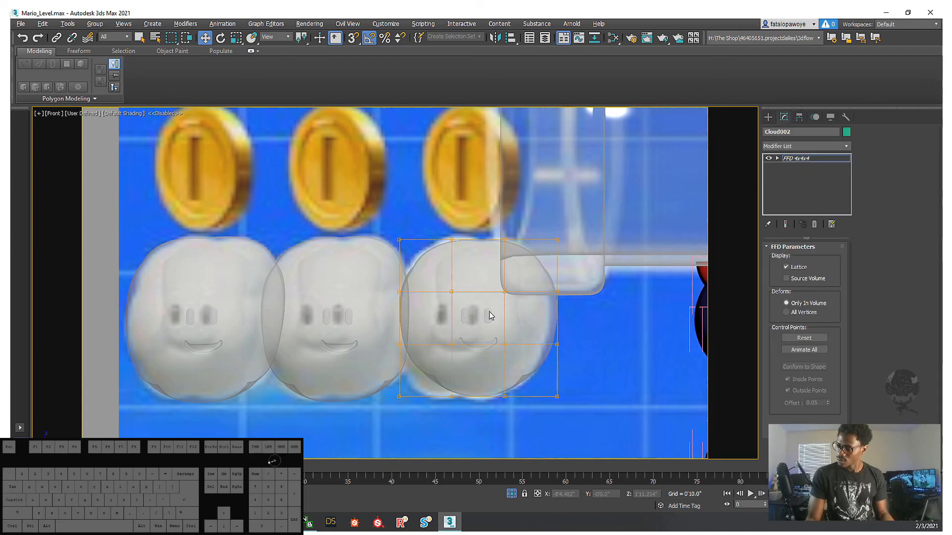
left_click(400, 396)
left_click_drag(414, 386, 401, 408)
left_click(400, 240)
left_click_drag(414, 225, 401, 225)
- Fit the third cloud's right-side and bottom FFD lattice points to the reference outline and readjust its lower-left corner
left_click_drag(449, 190, 582, 250)
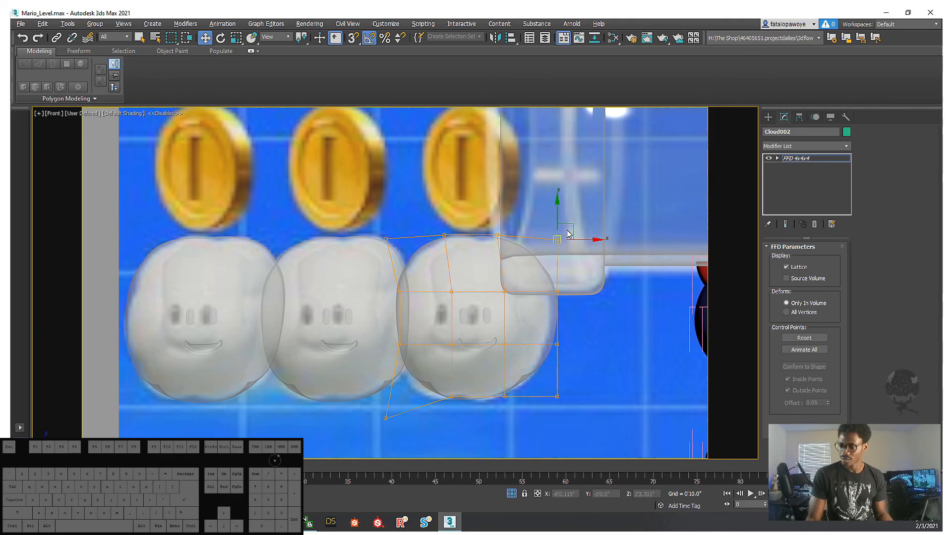
left_click_drag(572, 223, 565, 279)
left_click(556, 344)
left_click_drag(570, 330, 564, 332)
left_click_drag(588, 418, 562, 394)
left_click_drag(430, 374, 509, 418)
left_click_drag(484, 390, 474, 394)
left_click(386, 418)
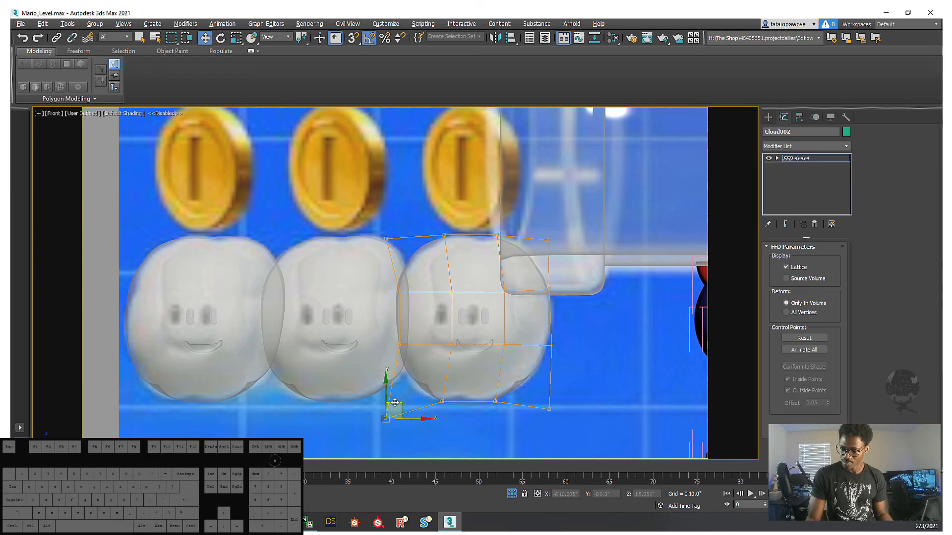
left_click_drag(395, 402, 389, 411)
- Shift the third cloud's four interior lattice points left so its eyes and smile line up with the reference face
left_click_drag(436, 330, 531, 362)
left_click_drag(439, 269, 525, 359)
left_click_drag(489, 302, 455, 297)
left_click_drag(455, 298, 461, 298)
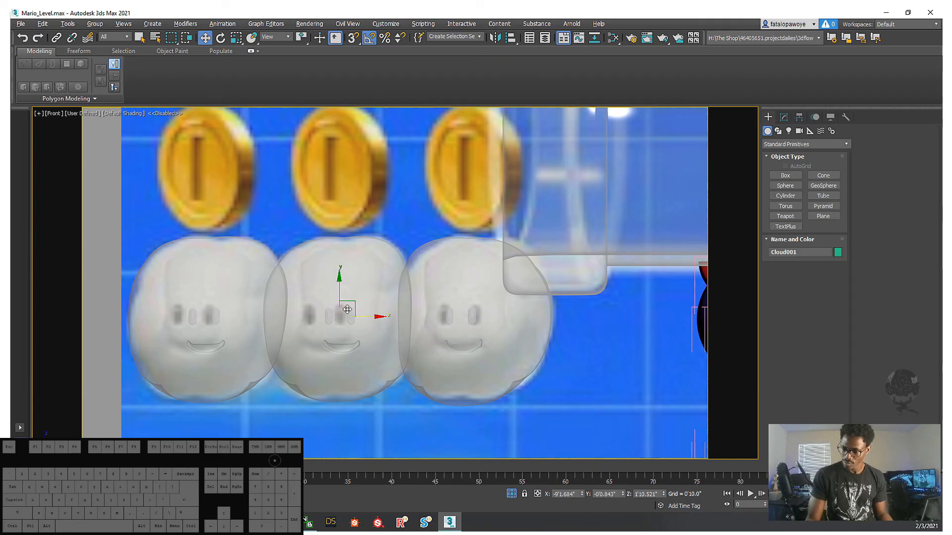
- Shift the middle cloud's interior lattice points left over the reference face and adjust its top-edge points to follow
middle_click_drag(367, 316, 391, 316)
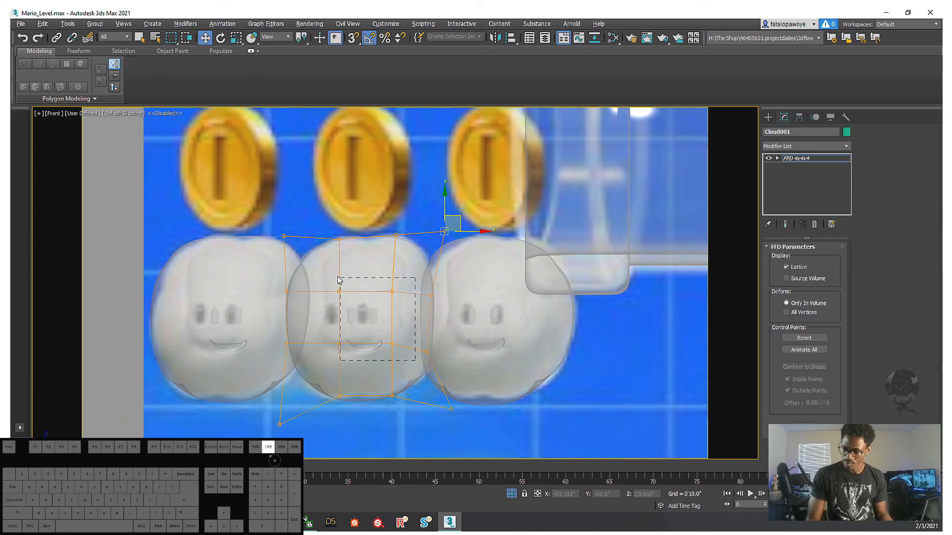
left_click_drag(337, 280, 315, 267)
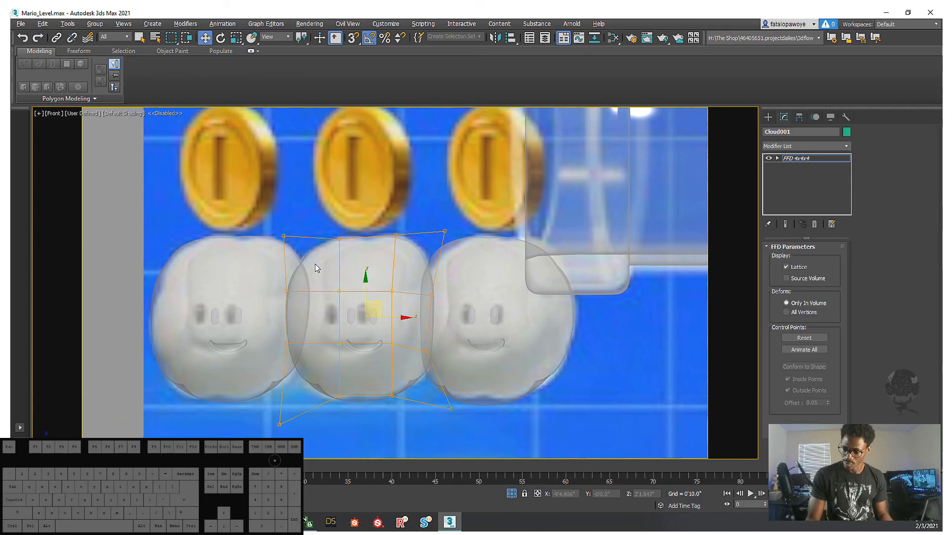
left_click_drag(377, 304, 355, 296)
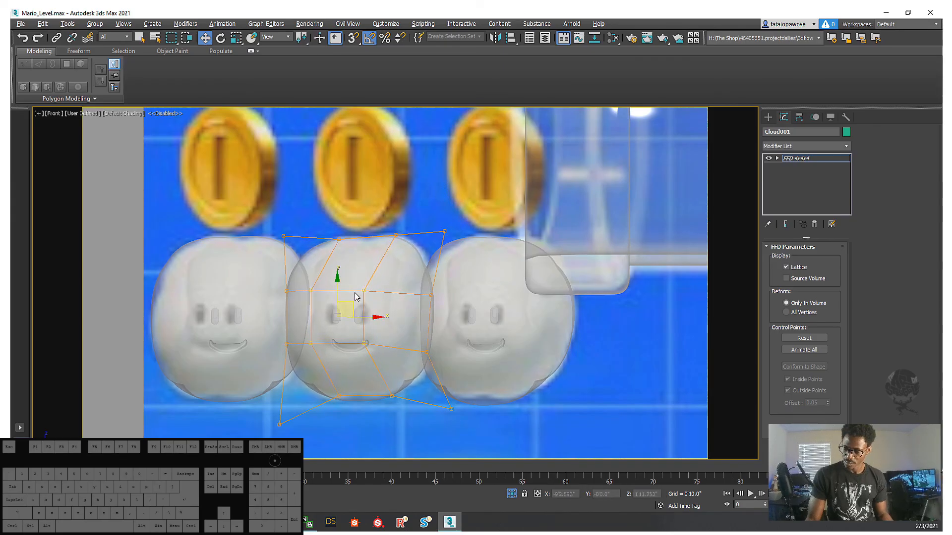
left_click_drag(359, 245, 369, 223)
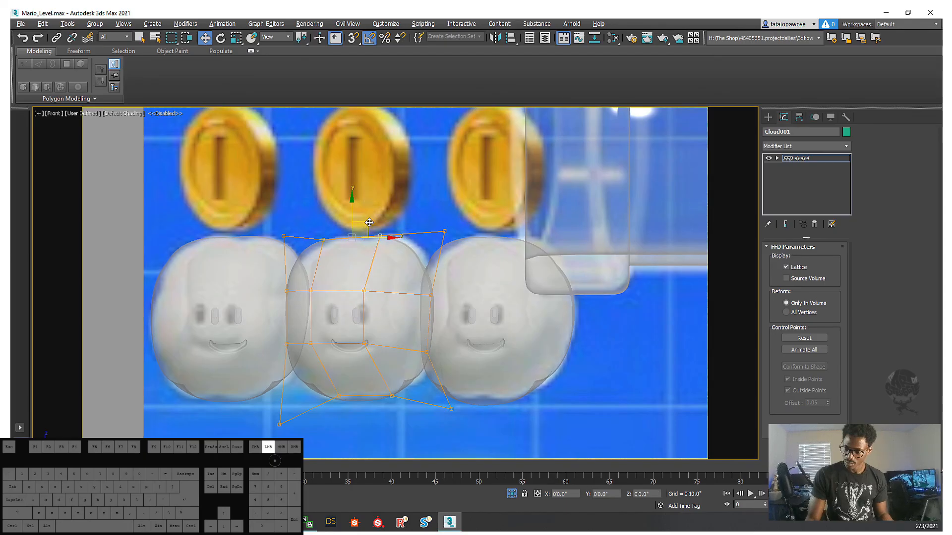
- Pull the middle cloud's upper-right and lower-right lattice corners slightly further outward
left_click(445, 229)
left_click_drag(460, 219, 469, 216)
left_click(451, 409)
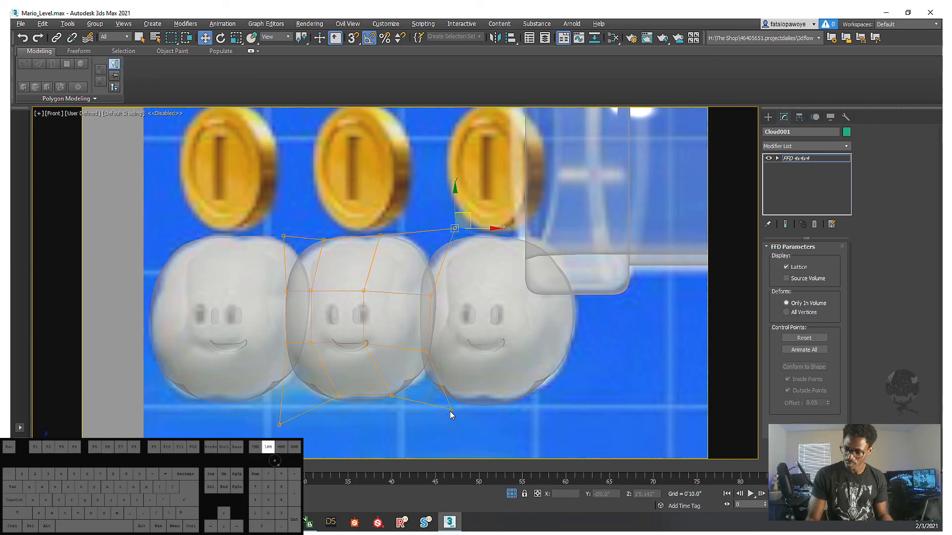
left_click_drag(461, 398, 466, 404)
middle_click_drag(456, 372, 457, 379)
key("F3")
key("F3")
left_click(456, 343)
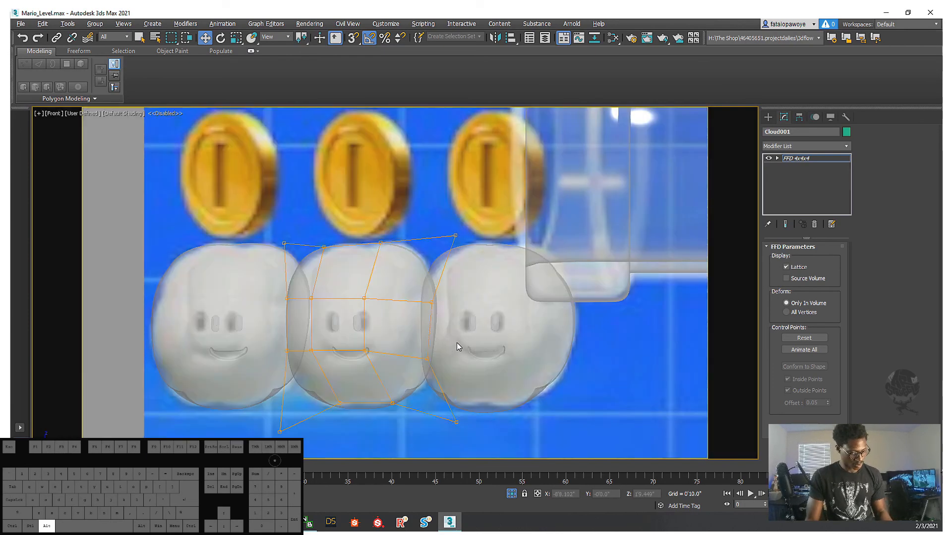
- Leave lattice editing and return the clouds from see-through to solid display to compare the row with the reference
left_click(767, 117)
left_click(486, 354)
left_click(245, 336)
scroll(256, 332, "down", 6)
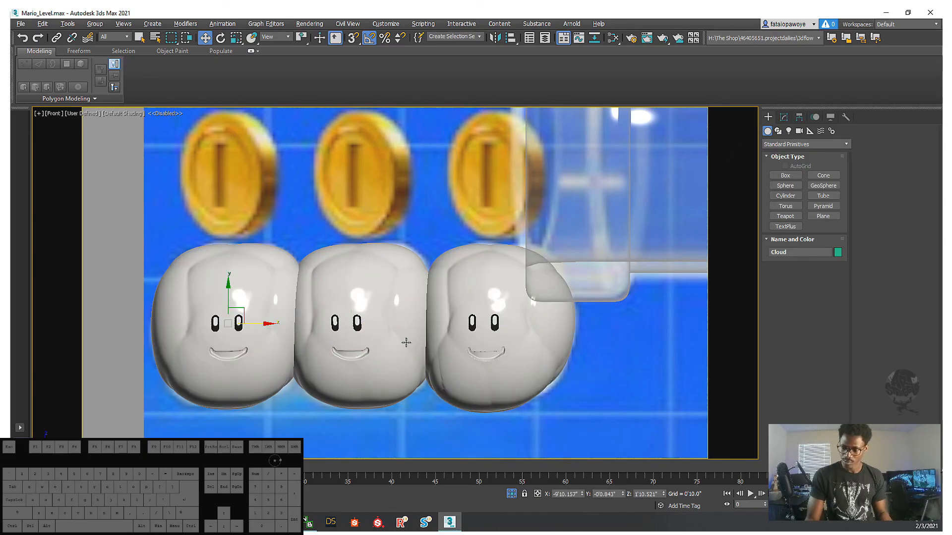
middle_click_drag(466, 362, 426, 321)
scroll(427, 321, "up", 2)
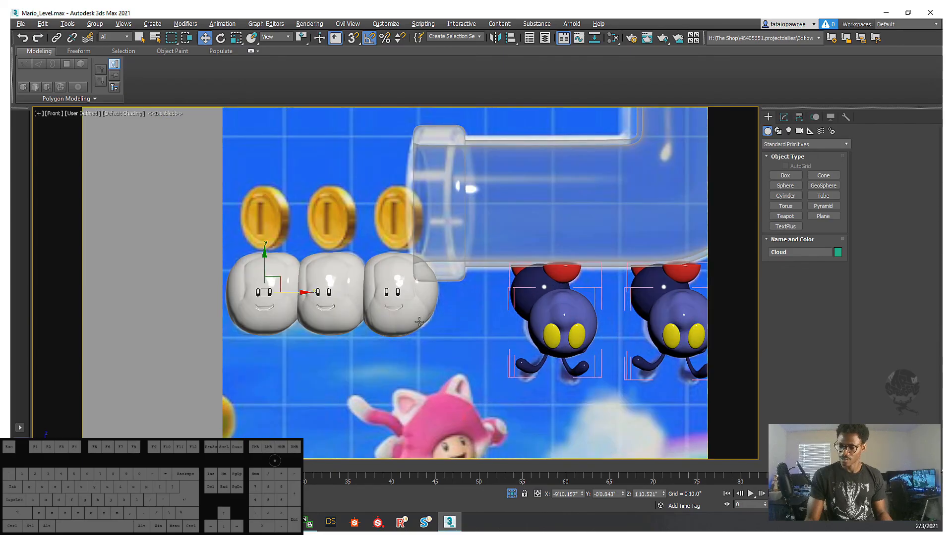
scroll(392, 311, "up", 2)
- Adjust the third cloud's left-side and inner-left FFD control points along X to reshape its side and face
left_click(354, 272)
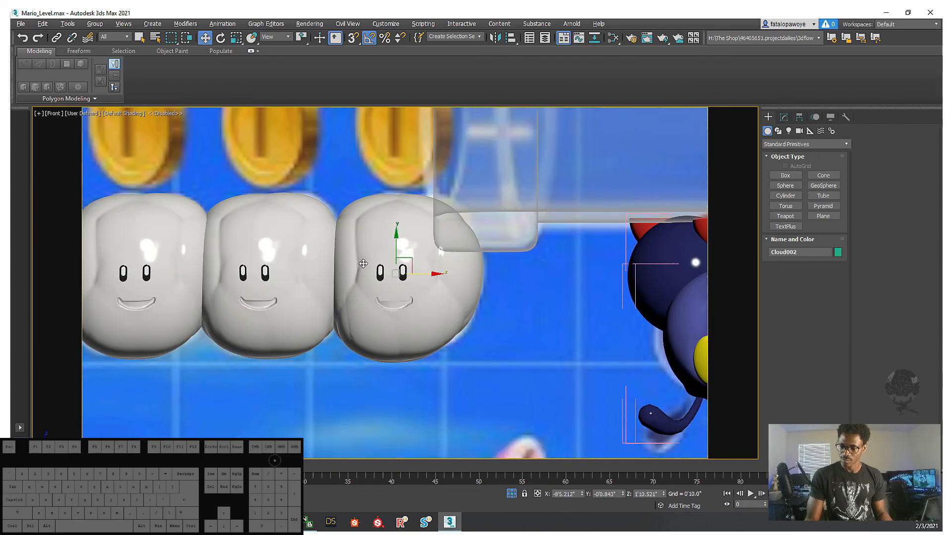
key("1")
left_click_drag(316, 242, 341, 311)
left_click_drag(357, 276, 390, 306)
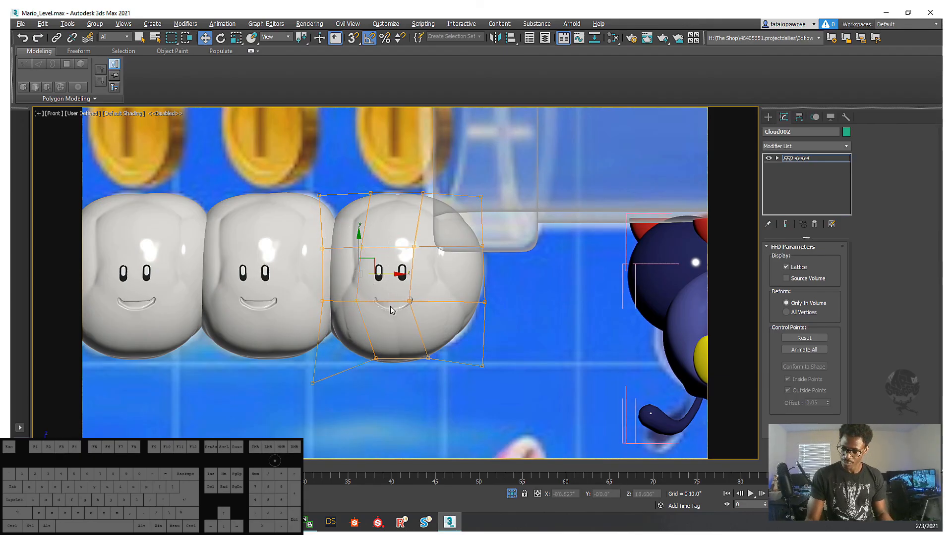
left_click_drag(390, 274, 400, 273)
- Nudge the third cloud's right-edge and left-edge lattice points along X to refine its width beside the middle cloud
middle_click_drag(272, 242, 426, 291)
scroll(384, 272, "down", 1)
scroll(385, 272, "up", 1)
scroll(386, 273, "down", 1)
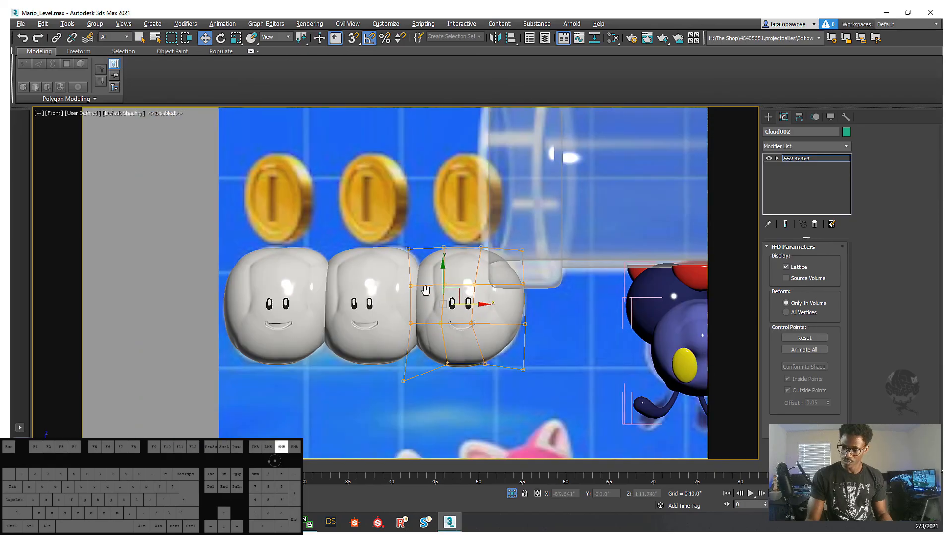
scroll(508, 310, "up", 2)
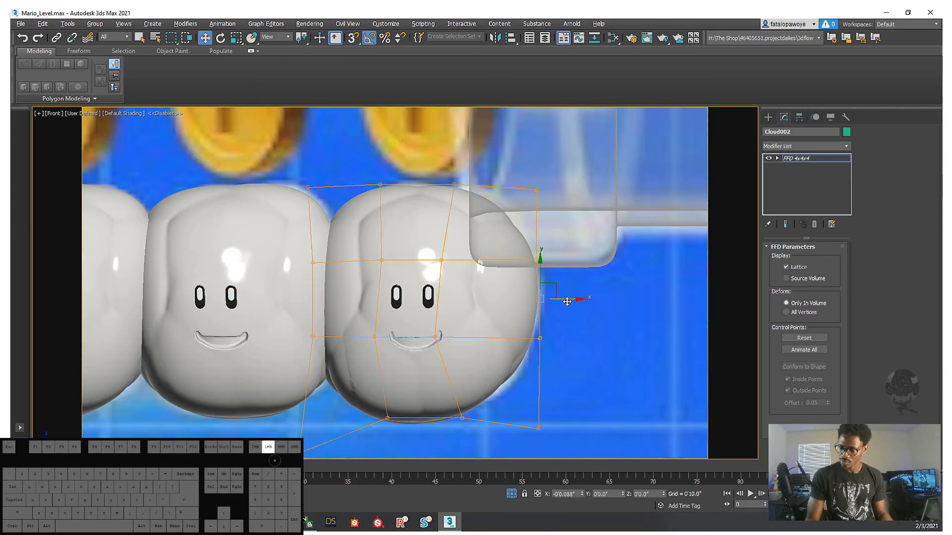
middle_click_drag(569, 299, 644, 318)
left_click_drag(368, 260, 419, 381)
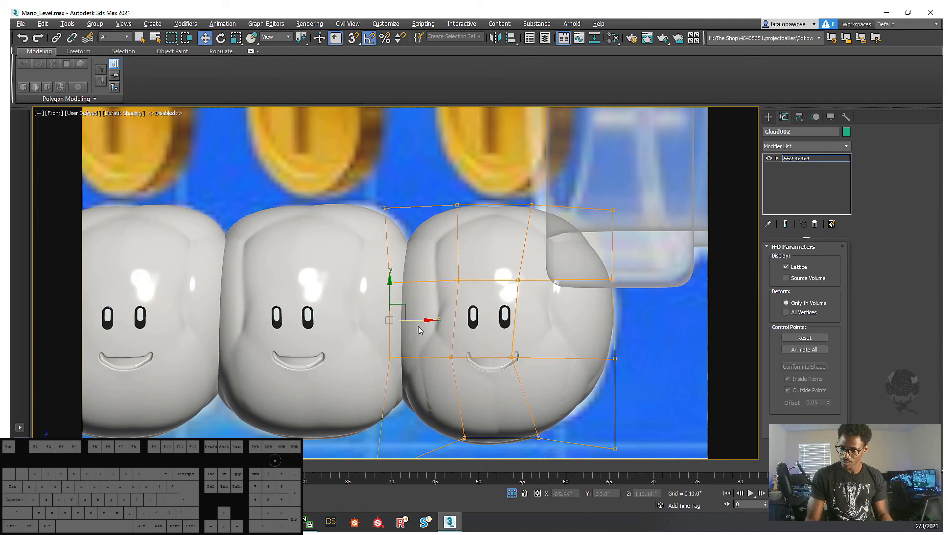
mouse_move(415, 322)
left_mouse_down()
mouse_move(447, 329)
mouse_move(411, 329)
left_mouse_up()
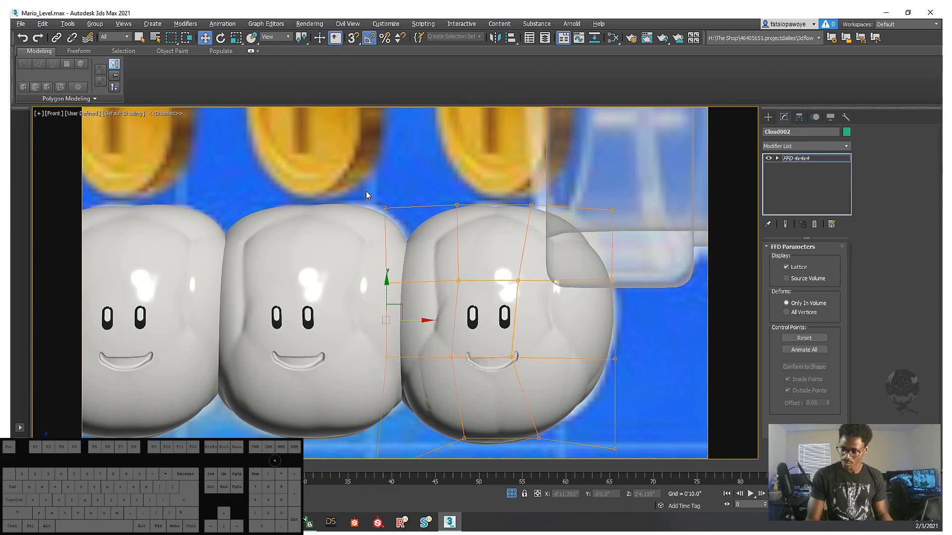
left_click_drag(429, 224, 430, 224)
- Leave the close-up of the clouds and select all the modelled level objects together in the wireframe perspective view
scroll(502, 318, "down", 6)
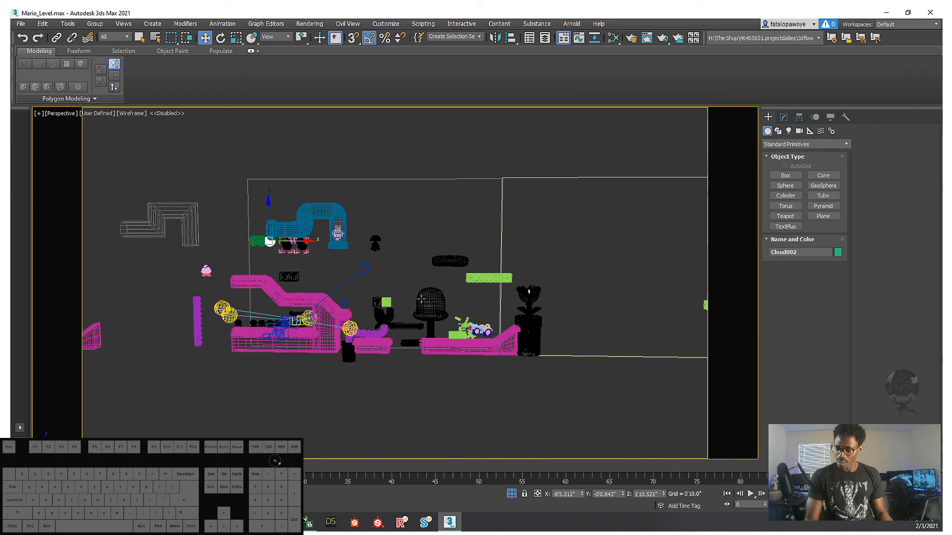
middle_click_drag(564, 393, 549, 391)
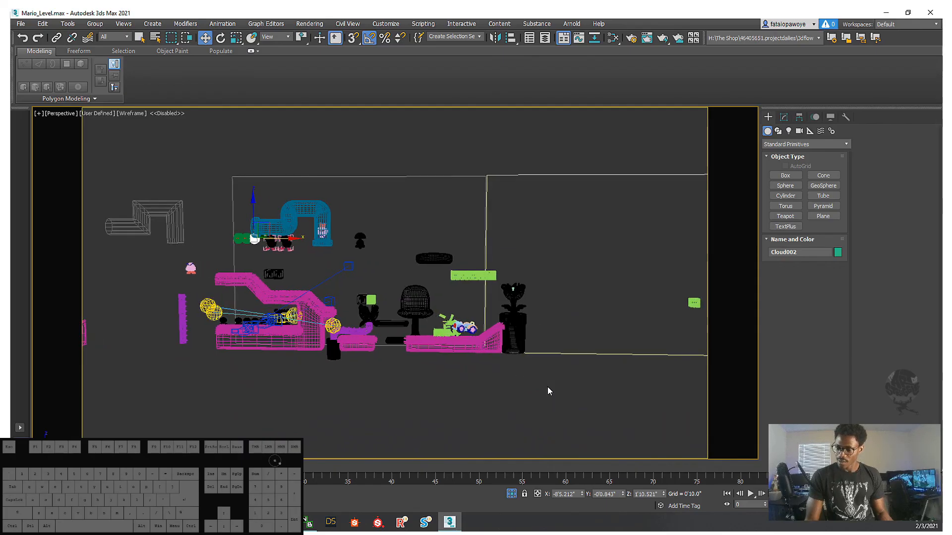
left_click_drag(367, 288, 151, 181)
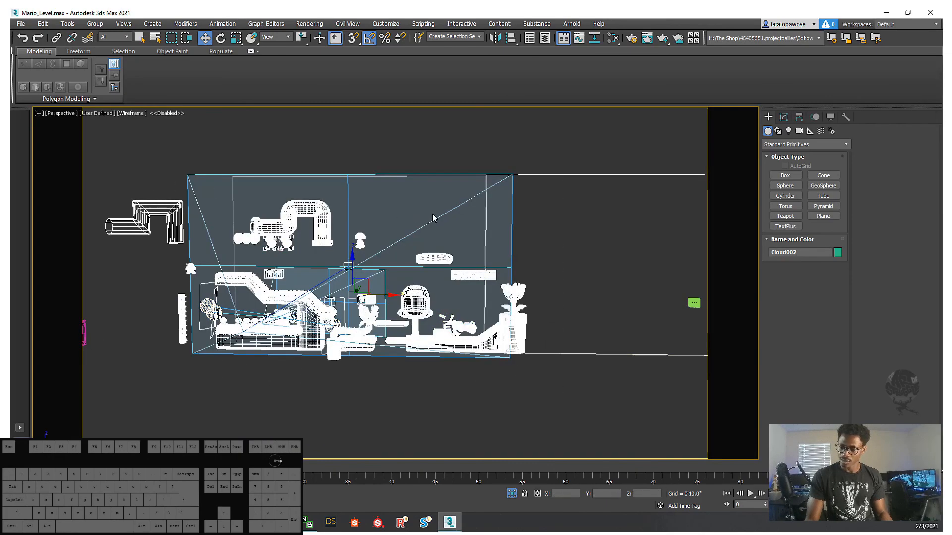
- Remove the camera and its target from the selection, keeping the level models selected
middle_click_drag(322, 174, 392, 170, "alt")
middle_click_drag(519, 228, 371, 308, "alt")
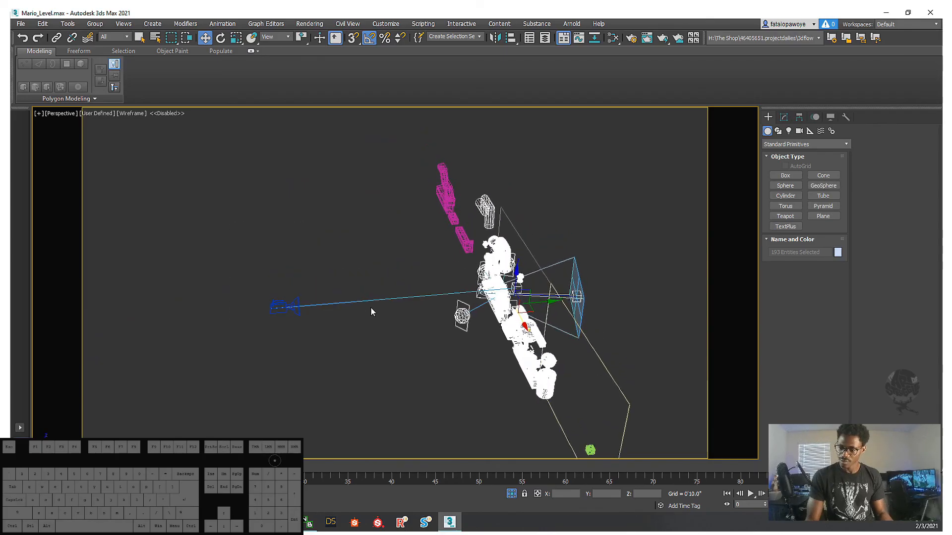
scroll(534, 304, "up", 5)
scroll(445, 278, "down", 2)
left_click_drag(293, 308, 284, 298, "alt")
middle_click_drag(369, 290, 496, 323, "alt")
left_click_drag(497, 325, 404, 304, "alt")
middle_click_drag(465, 335, 501, 323)
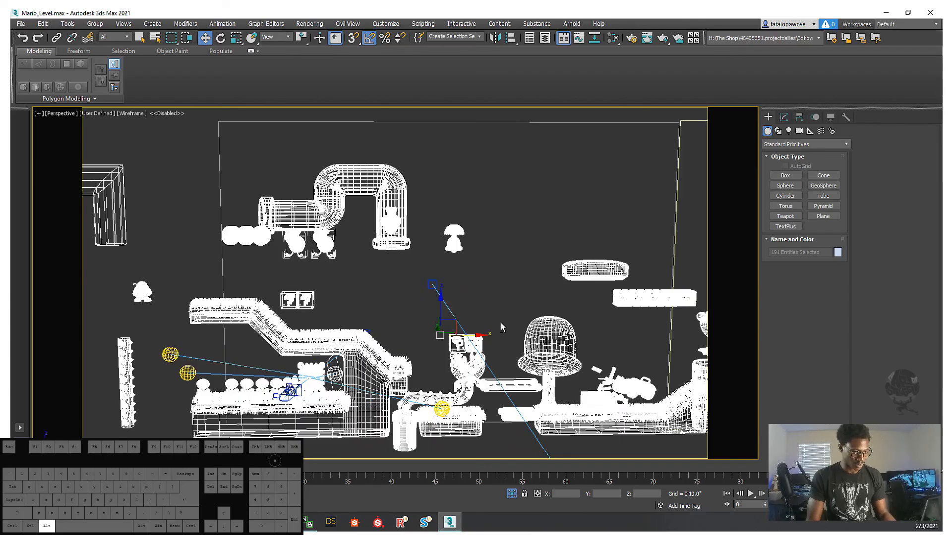
- Isolate the selected level models and display them in default shading instead of wireframe
scroll(499, 325, "down", 6)
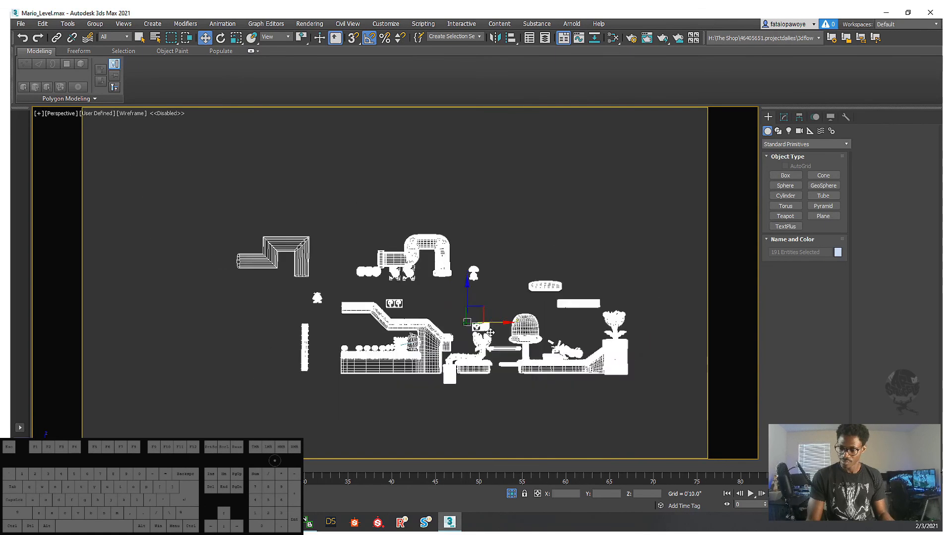
scroll(490, 333, "down", 3)
right_click(489, 333)
key("F3")
middle_click_drag(454, 314, 458, 336)
key("F3")
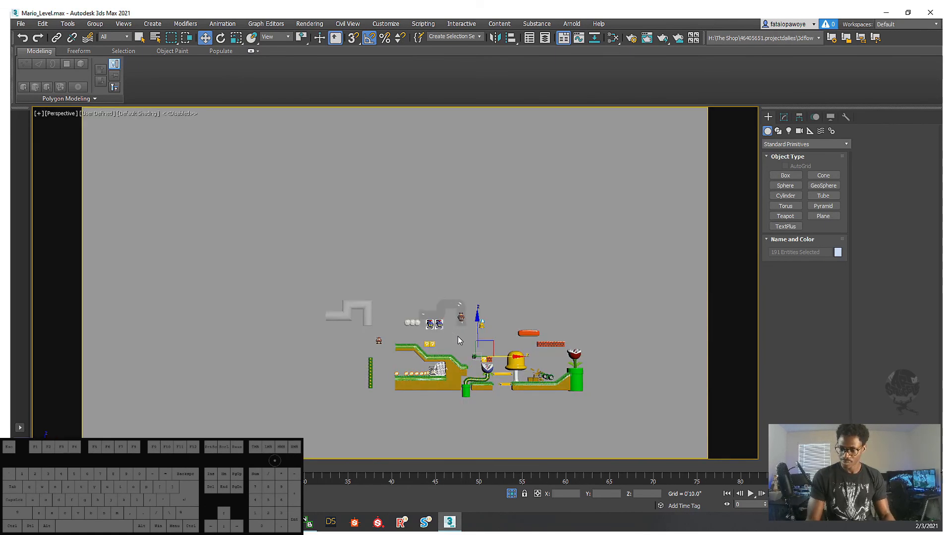
- Examine the three finished clouds up close and in relation to the rest of the isolated level models
scroll(457, 336, "up", 10)
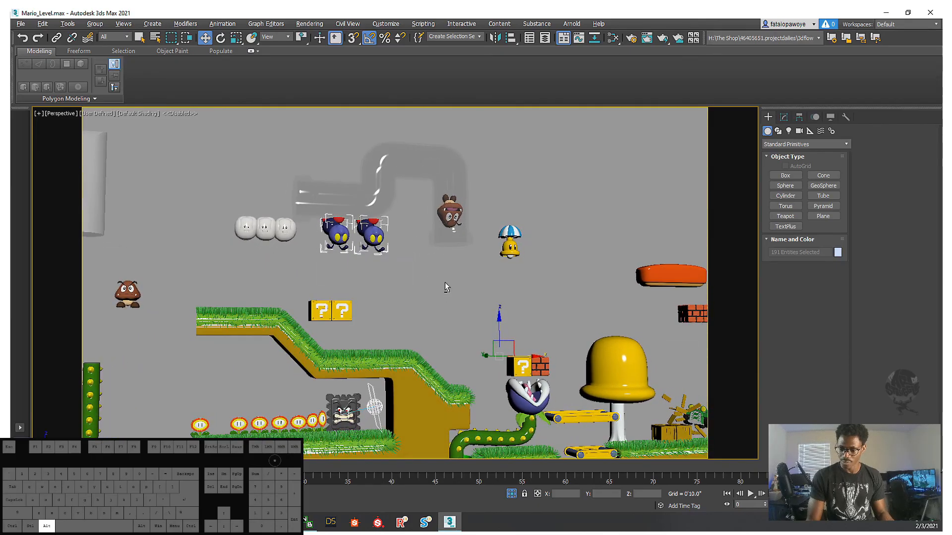
scroll(307, 209, "up", 5)
scroll(268, 258, "up", 7)
middle_click_drag(304, 276, 447, 284)
scroll(447, 283, "down", 3)
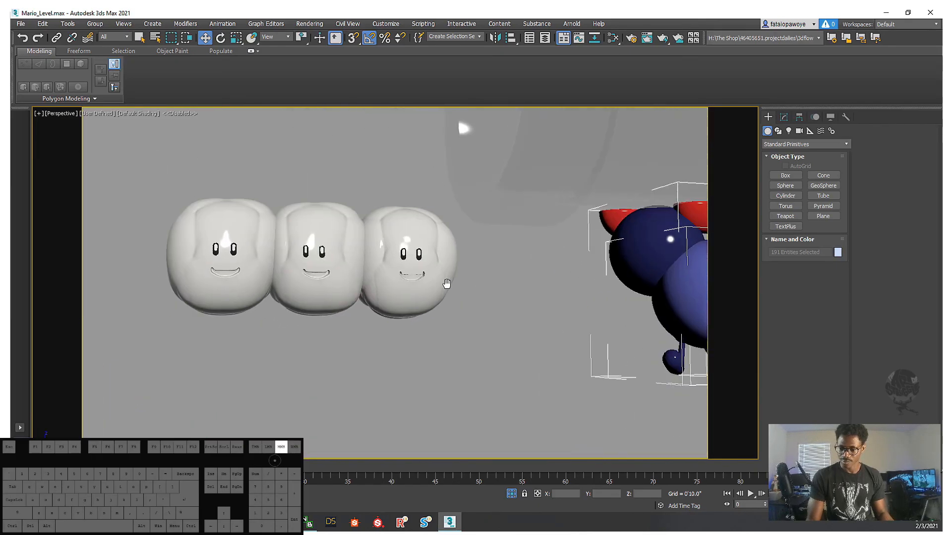
scroll(447, 284, "down", 9)
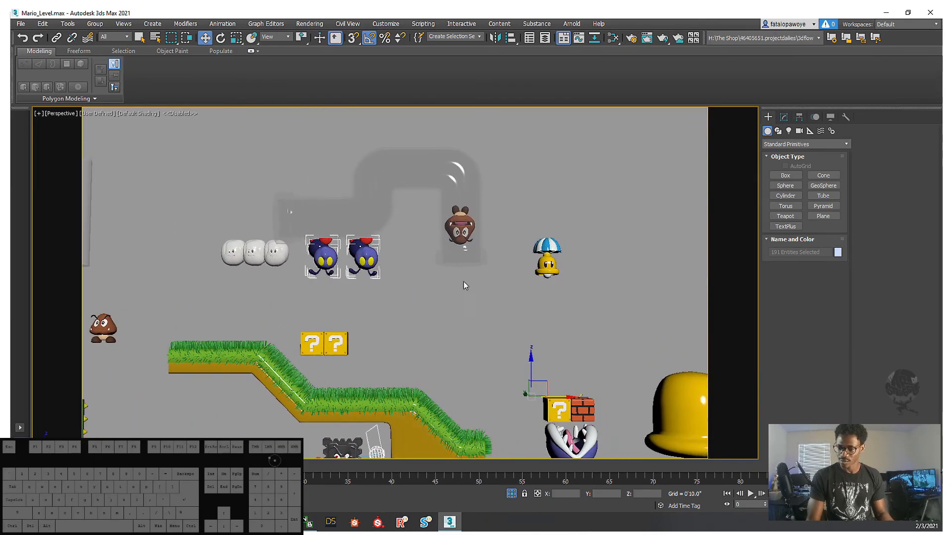
scroll(154, 258, "down", 4)
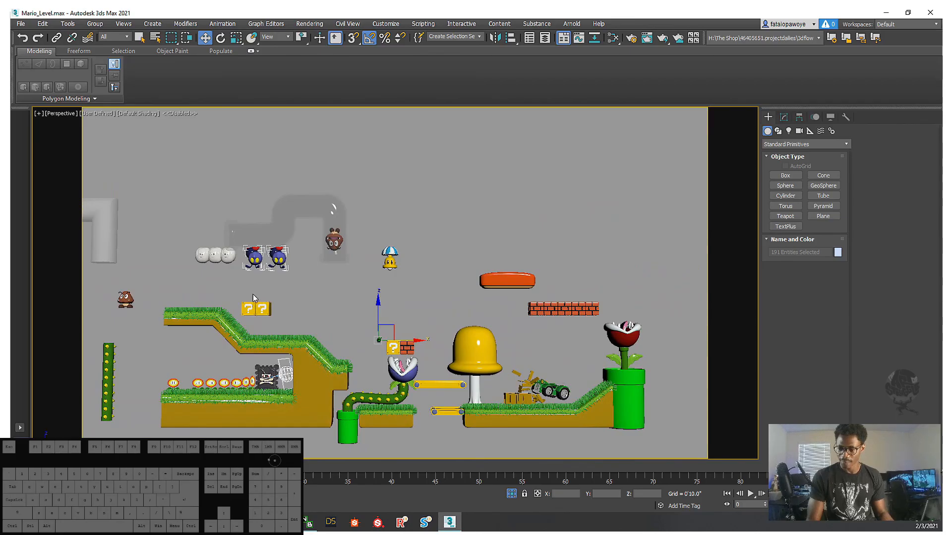
scroll(212, 296, "up", 4)
scroll(213, 301, "up", 3)
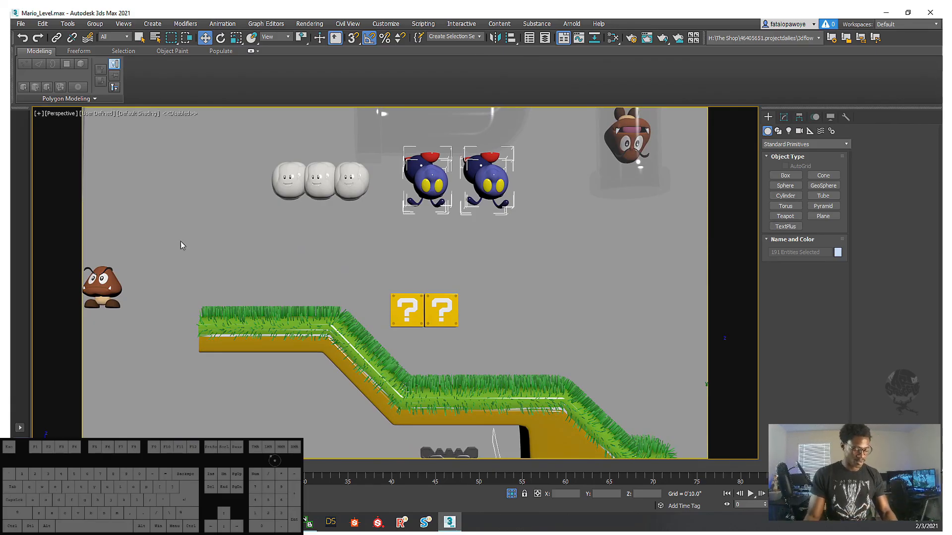
- End the isolation to bring back the reference image and compare the level models and the first cloud with it
right_click(317, 276)
left_click(367, 228)
middle_click_drag(368, 227, 182, 374)
middle_click_drag(605, 272, 397, 260)
middle_click_drag(640, 286, 437, 272)
middle_click_drag(510, 286, 541, 290)
middle_click_drag(446, 273, 590, 268)
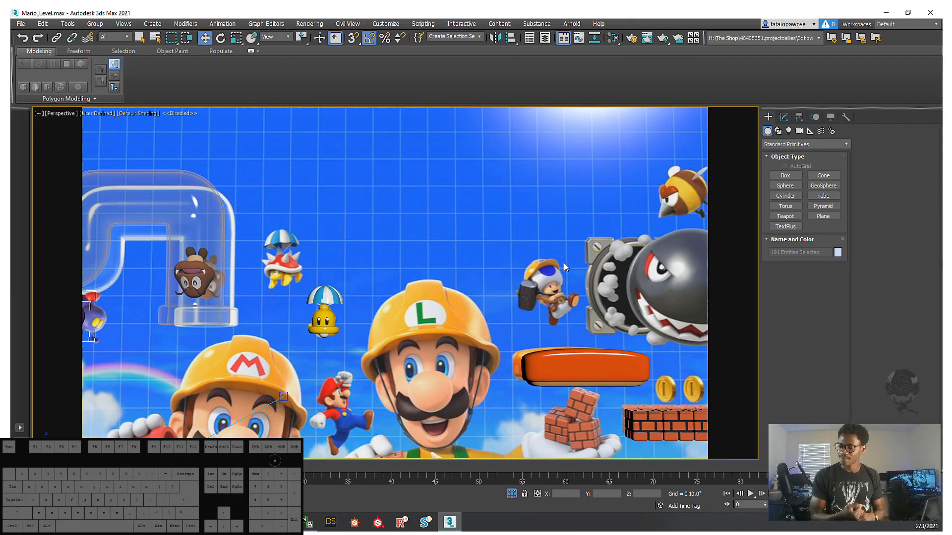
middle_click_drag(480, 260, 299, 203, "alt")
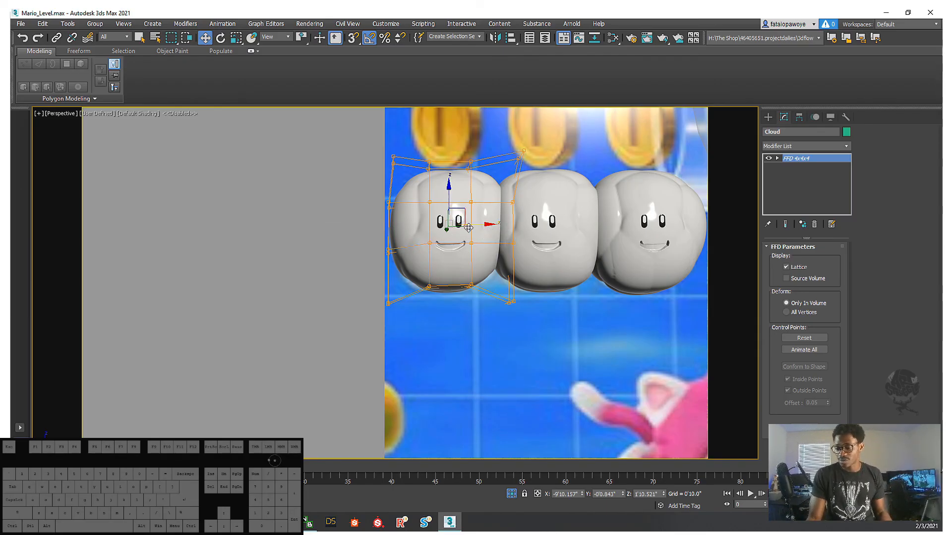
middle_click_drag(521, 284, 452, 319)
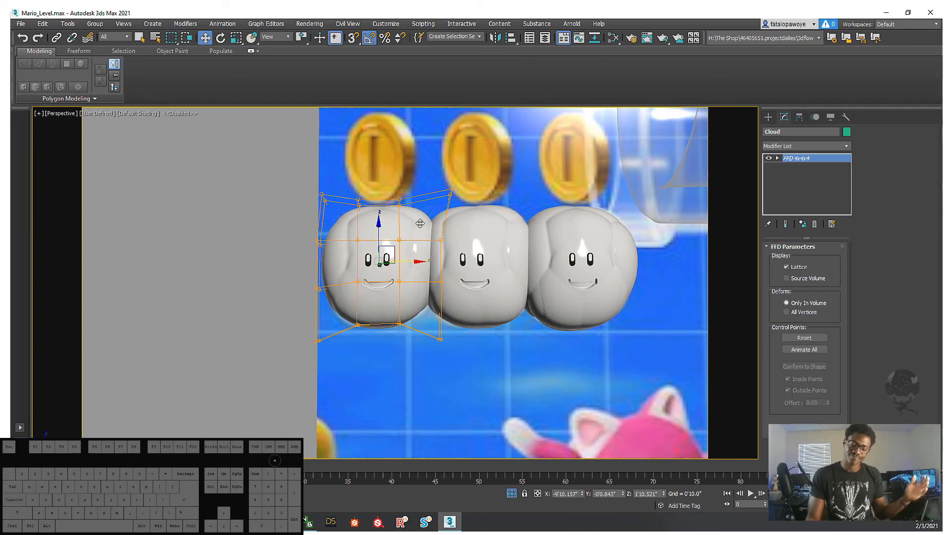
scroll(233, 208, "up", 3)
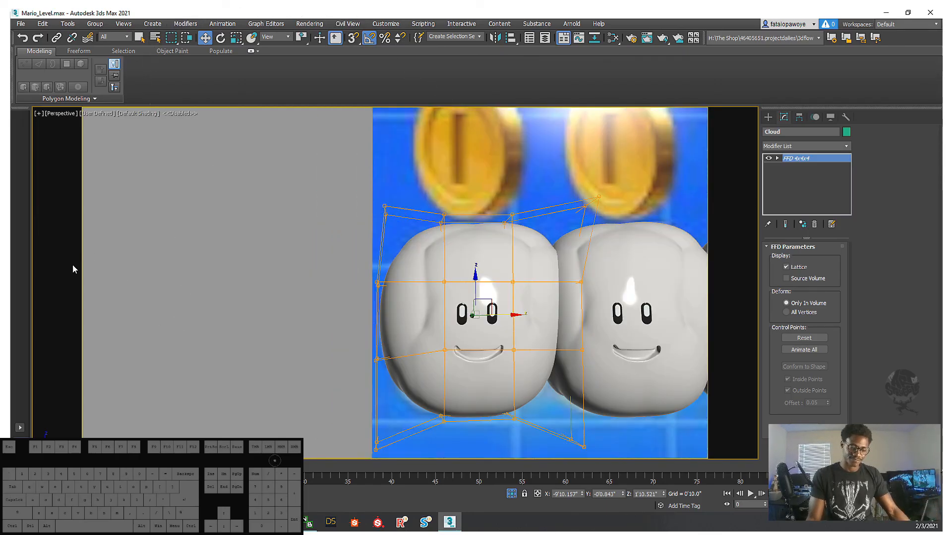